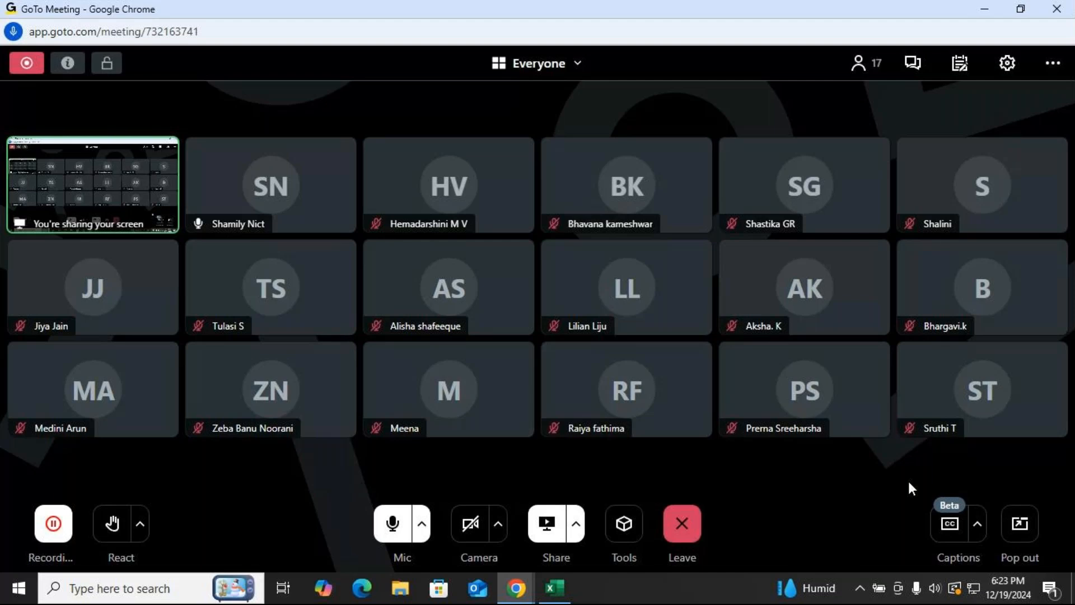
click(401, 525)
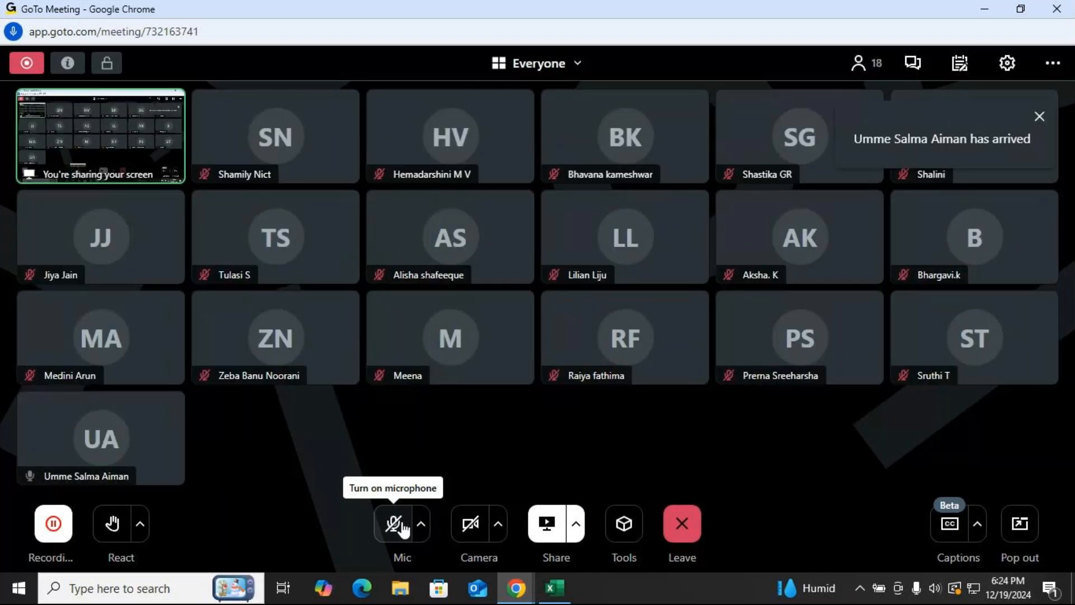
click(402, 527)
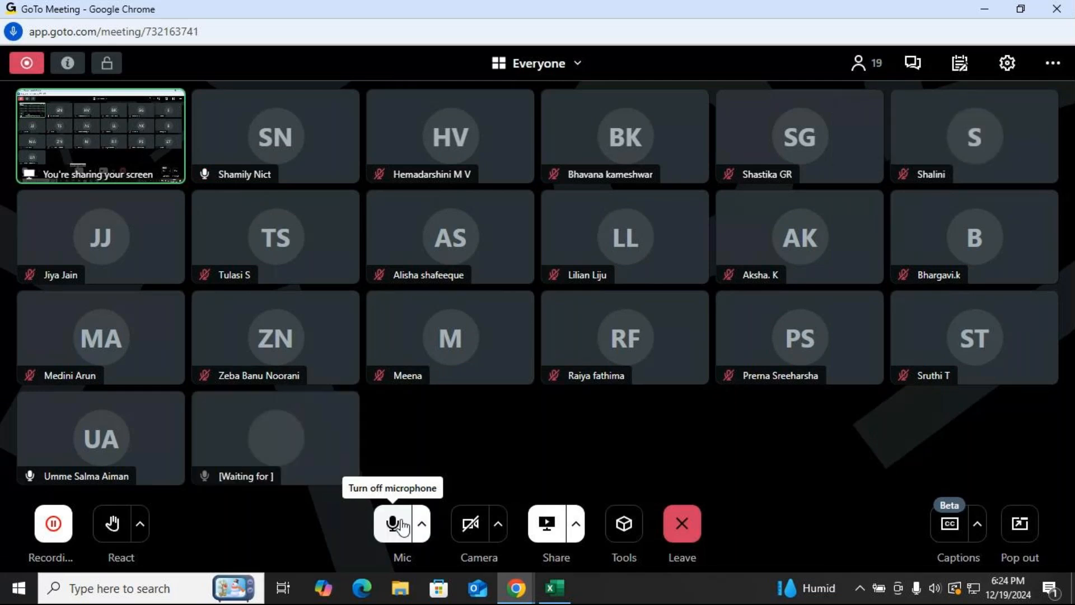
click(399, 527)
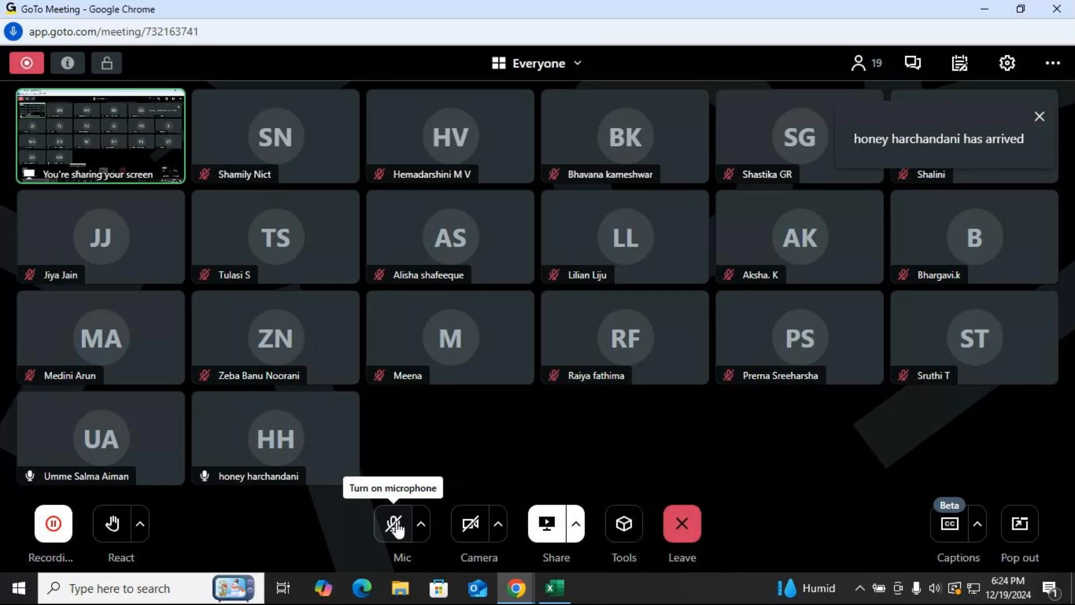
click(398, 527)
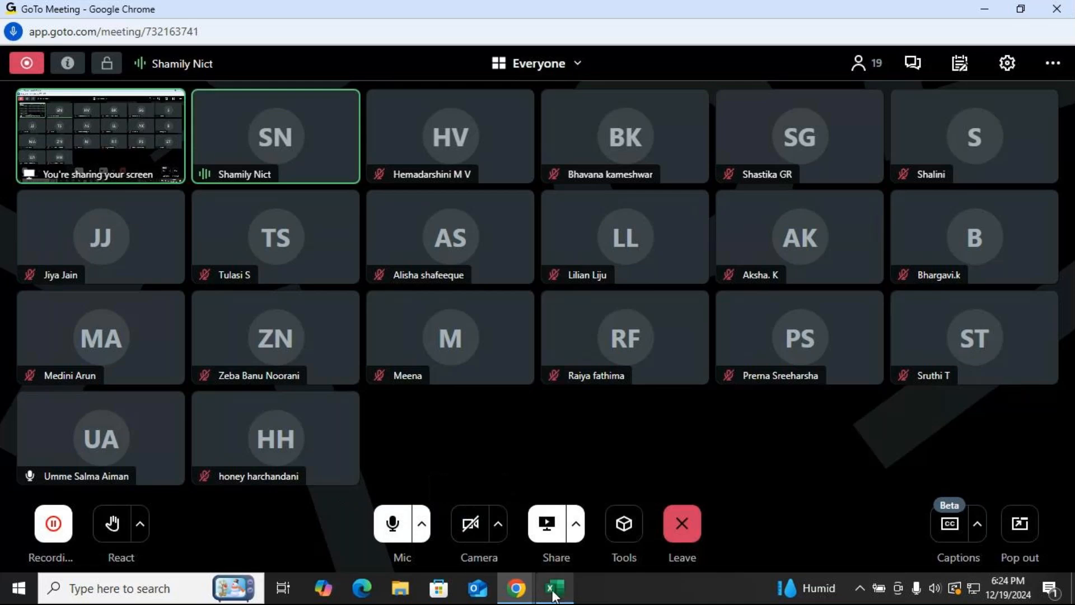
Switch to Excel, clear everything from cells B2:B17, and undo the clearing.
click(554, 588)
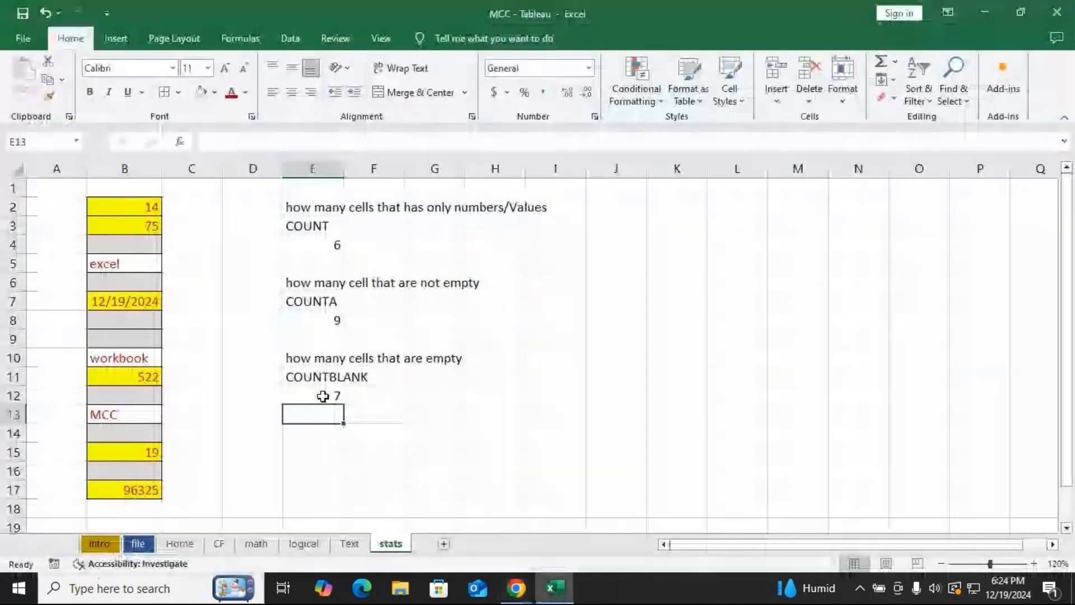
drag(136, 207, 137, 490)
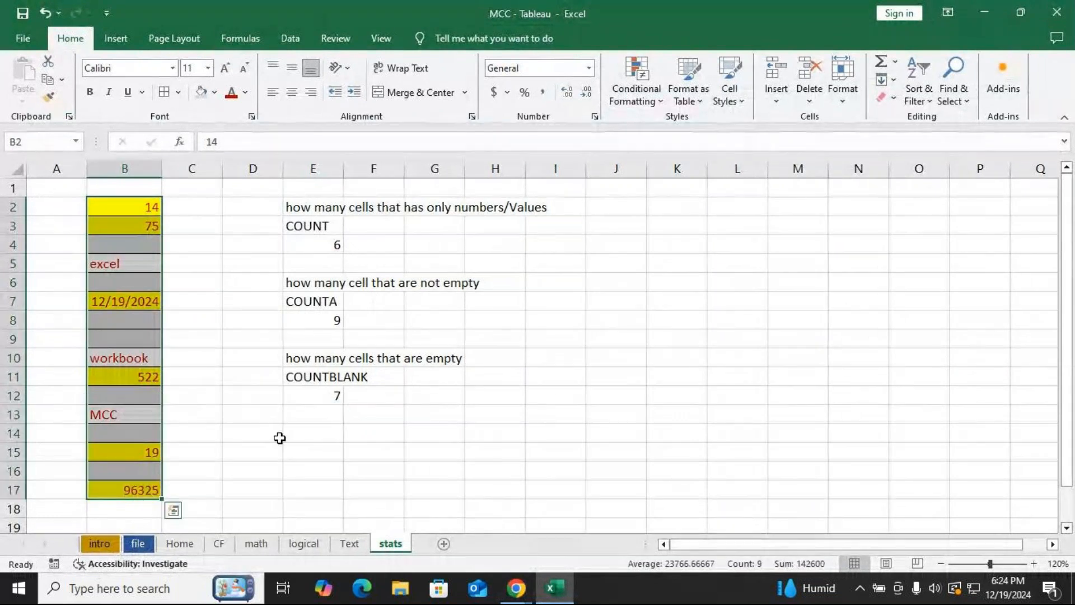
click(893, 98)
click(913, 114)
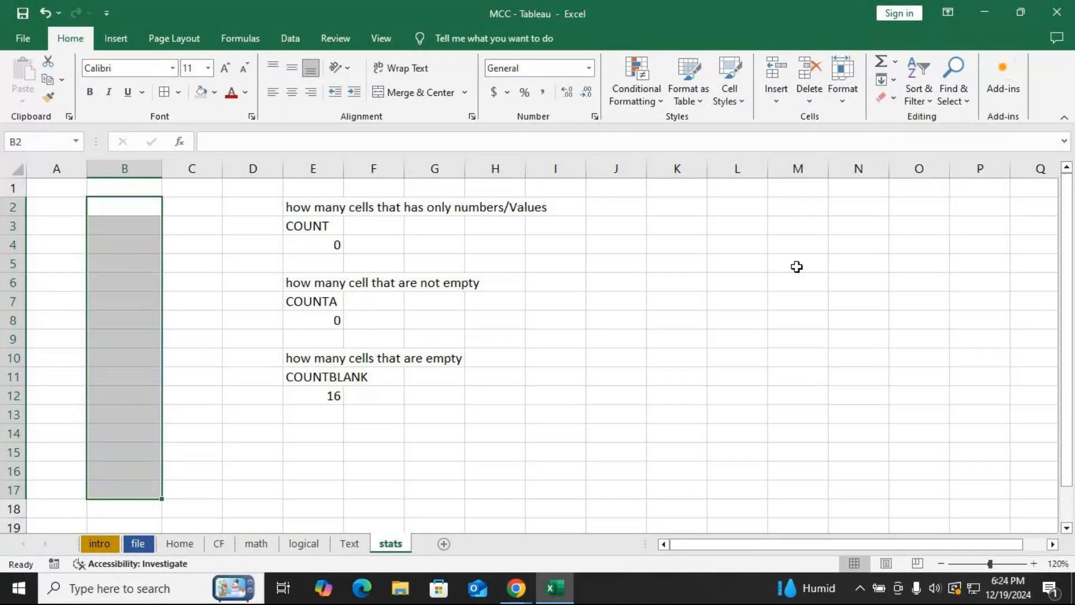
click(324, 245)
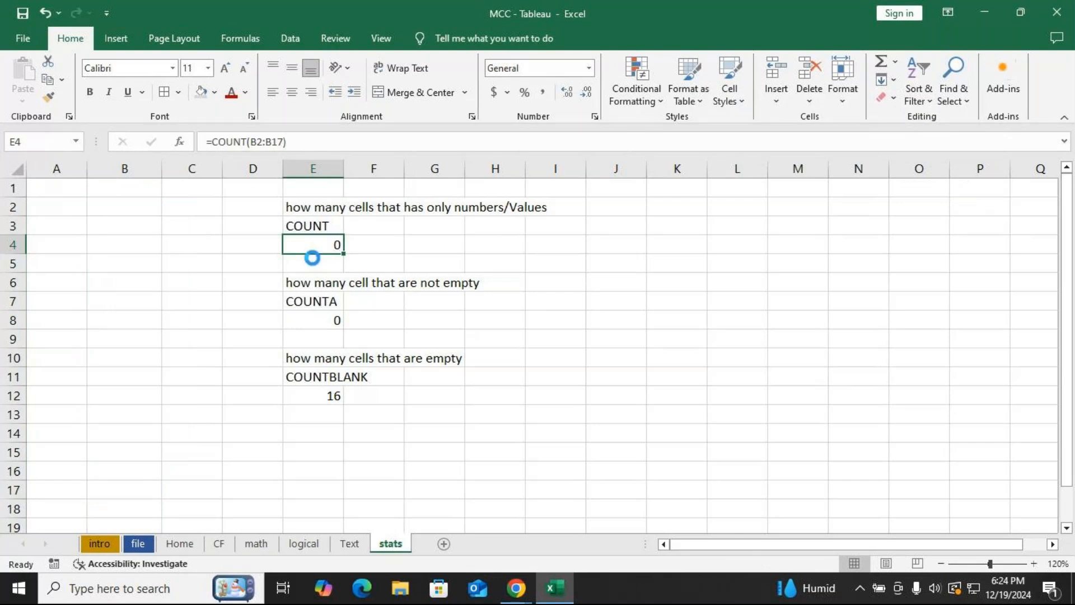
key(ctrl+z)
Clear the formatting from cells B2:B17, keeping their values.
click(890, 98)
click(930, 137)
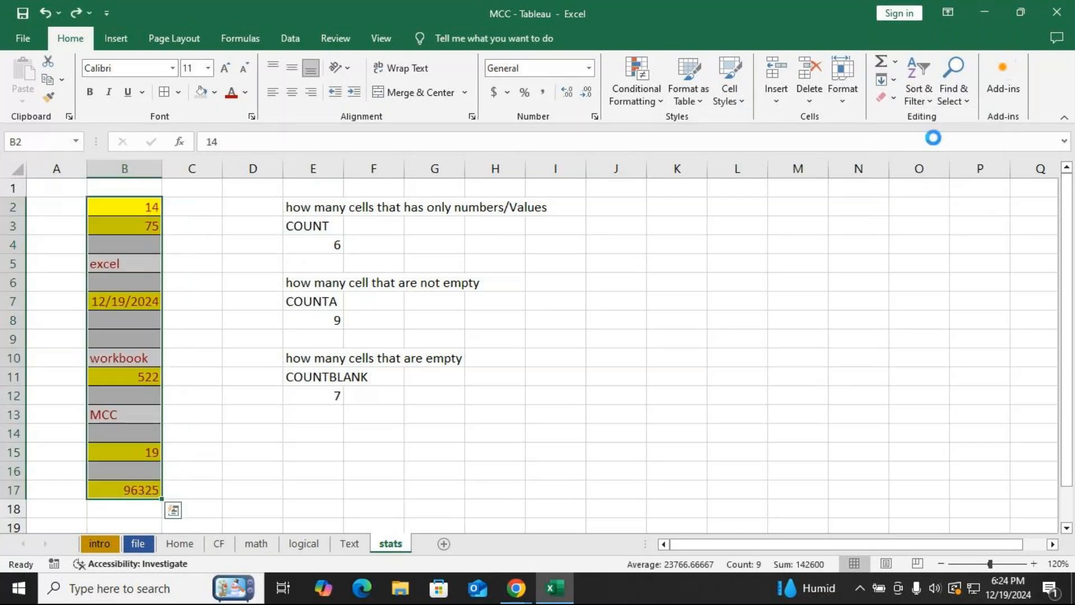
click(557, 411)
Apply all borders to the range B2:B17.
drag(135, 210, 135, 493)
click(163, 93)
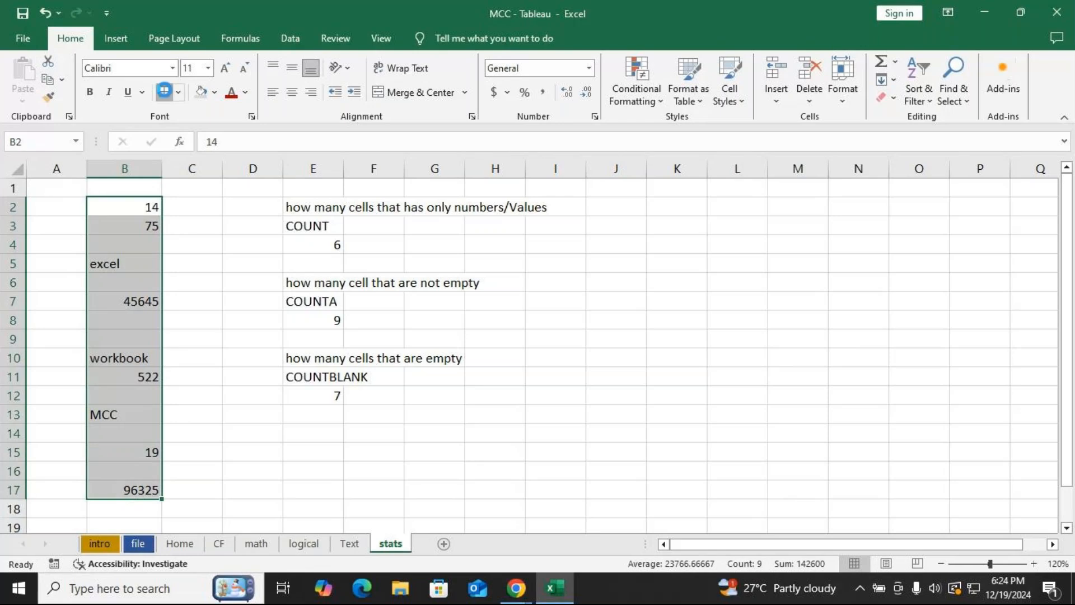
click(373, 392)
Delete the existing formulas in cells E4, E8 and E12.
click(322, 241)
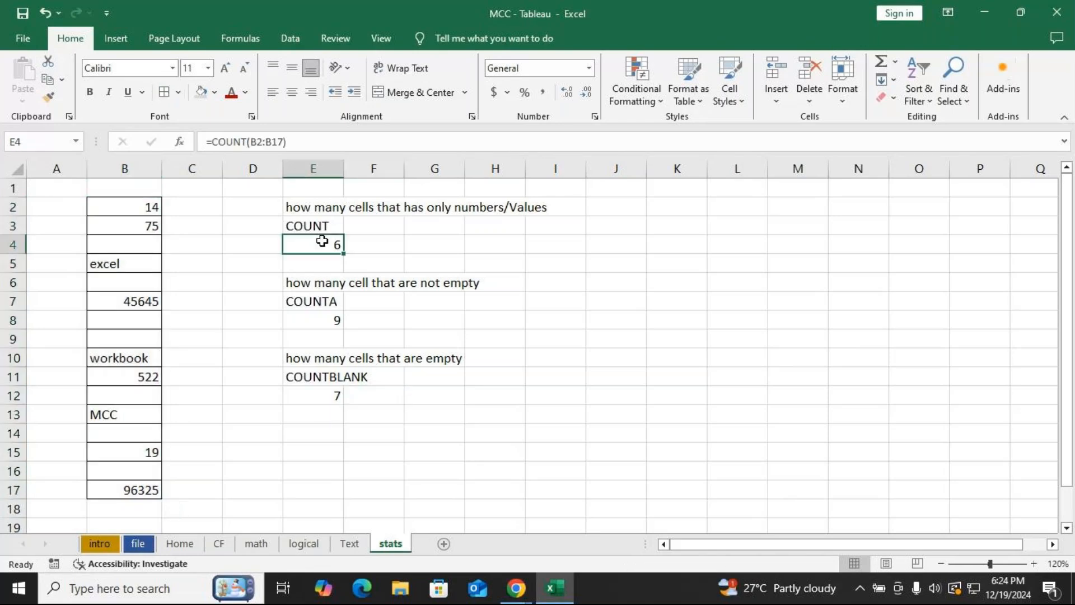
double_click(324, 241)
key(ctrl+z)
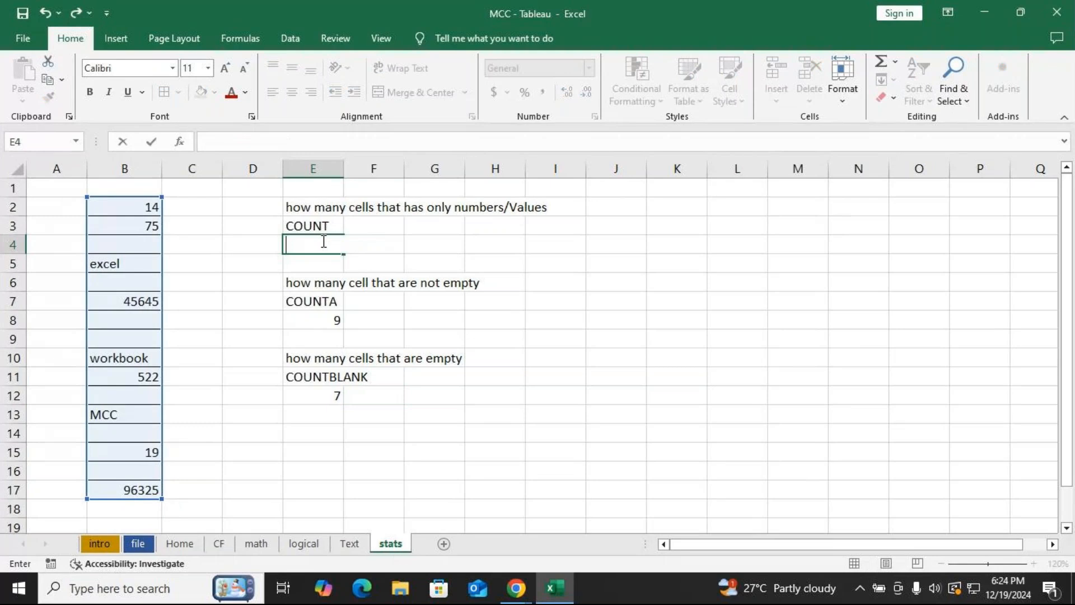
click(327, 320)
key(BackSpace)
key(Return)
click(325, 401)
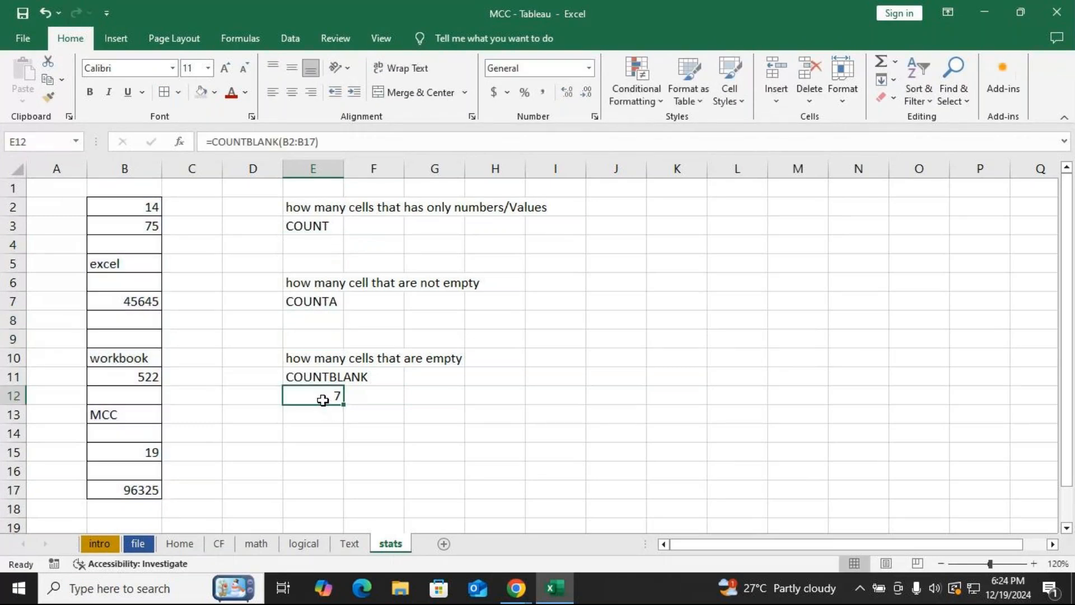
key(BackSpace)
click(312, 207)
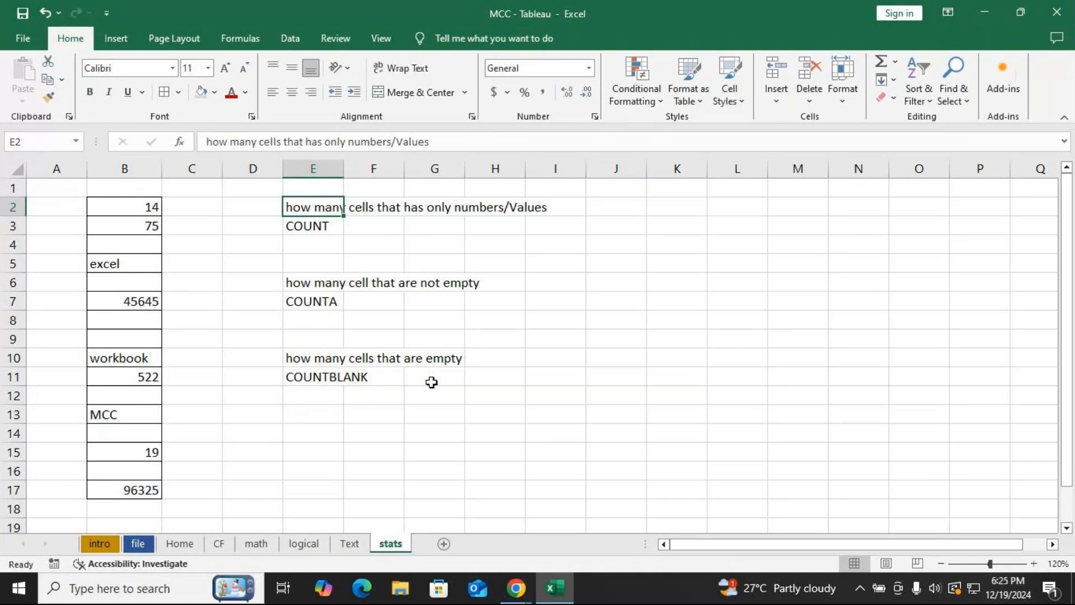
click(310, 244)
click(318, 224)
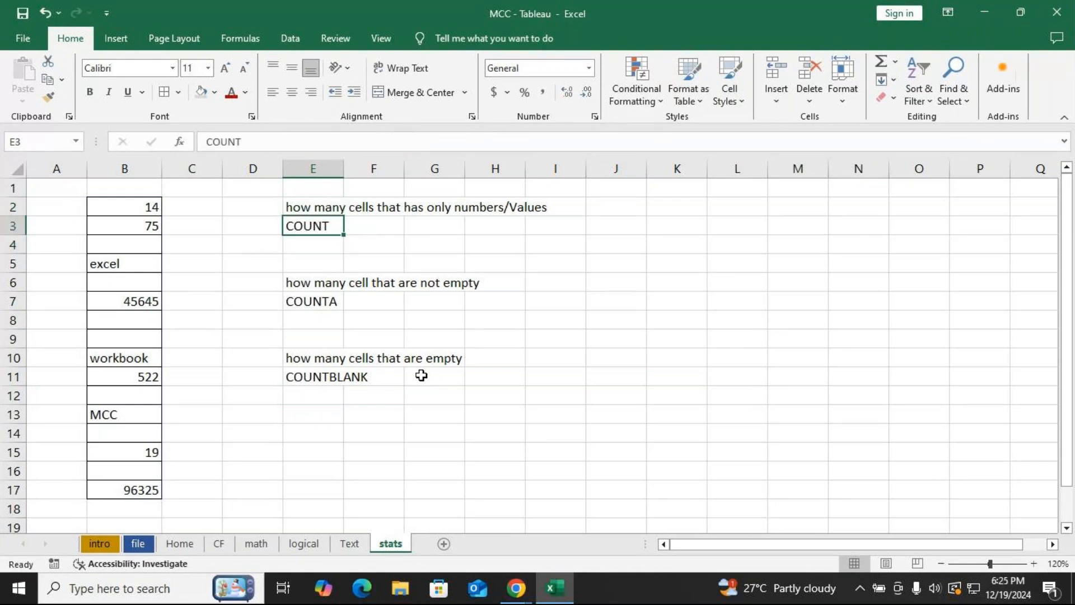
text(=)
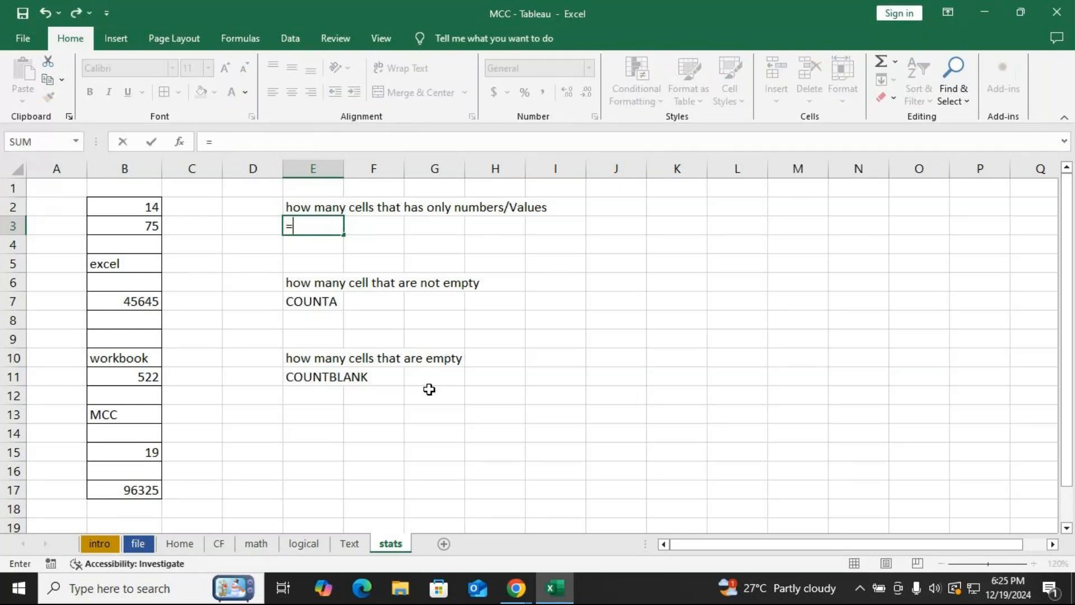
key(ctrl+z)
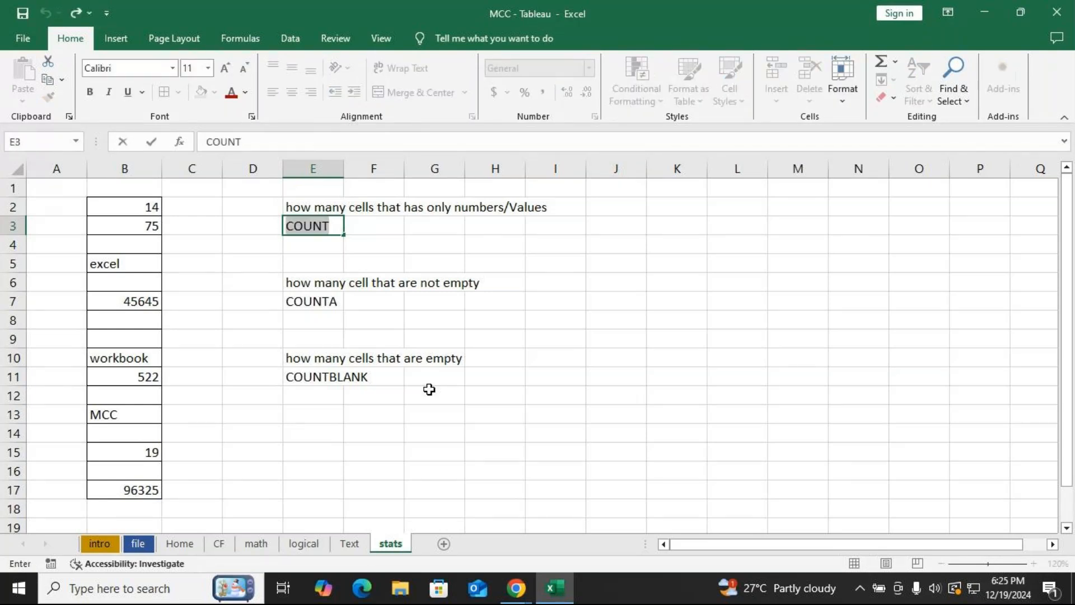
Enter the formula =COUNT(B2:B17) in cell E4 under COUNT.
key(Return)
text(=COUNT()
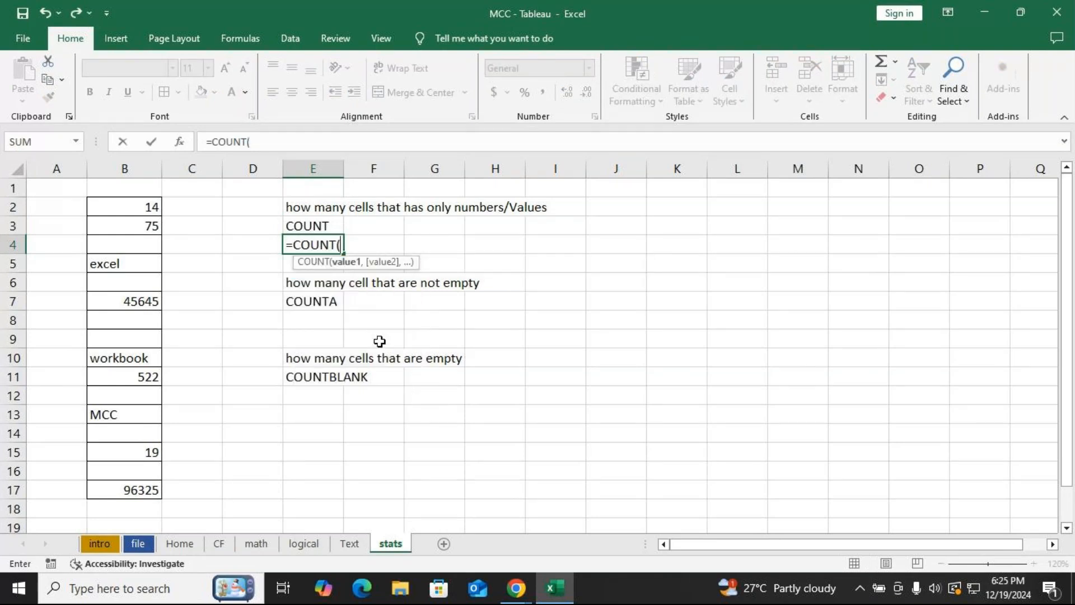
drag(137, 207, 142, 487)
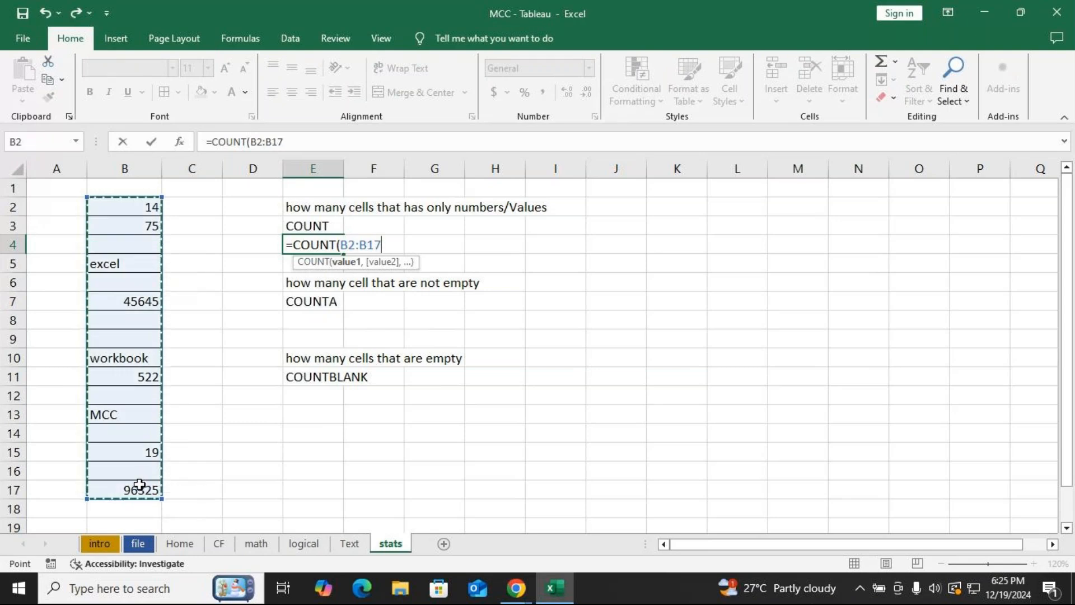
text())
key(Return)
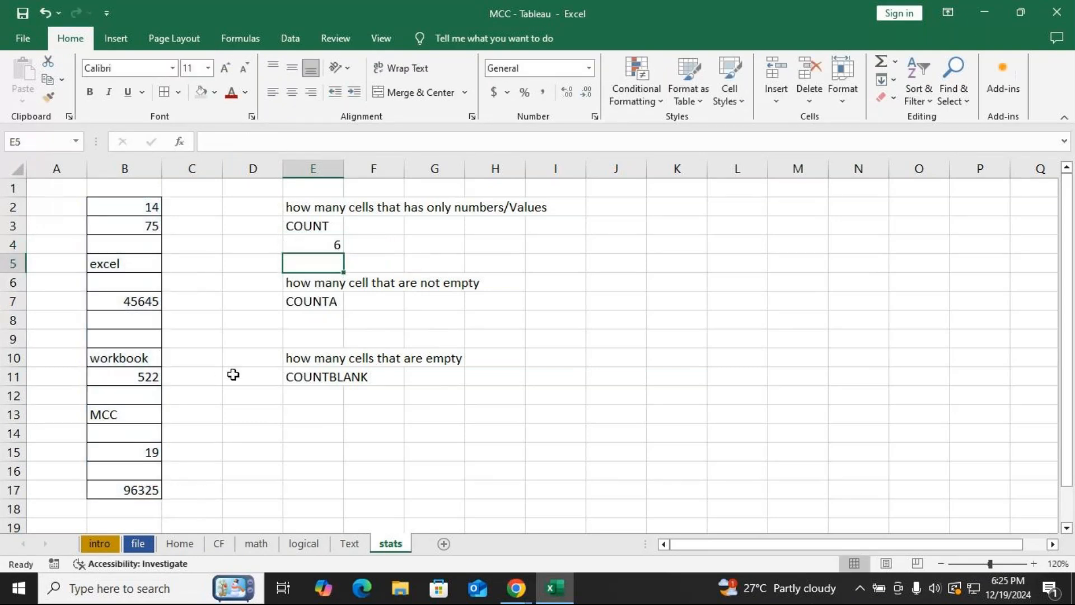
Fill cells B2 and B3 with yellow.
click(495, 209)
click(123, 209)
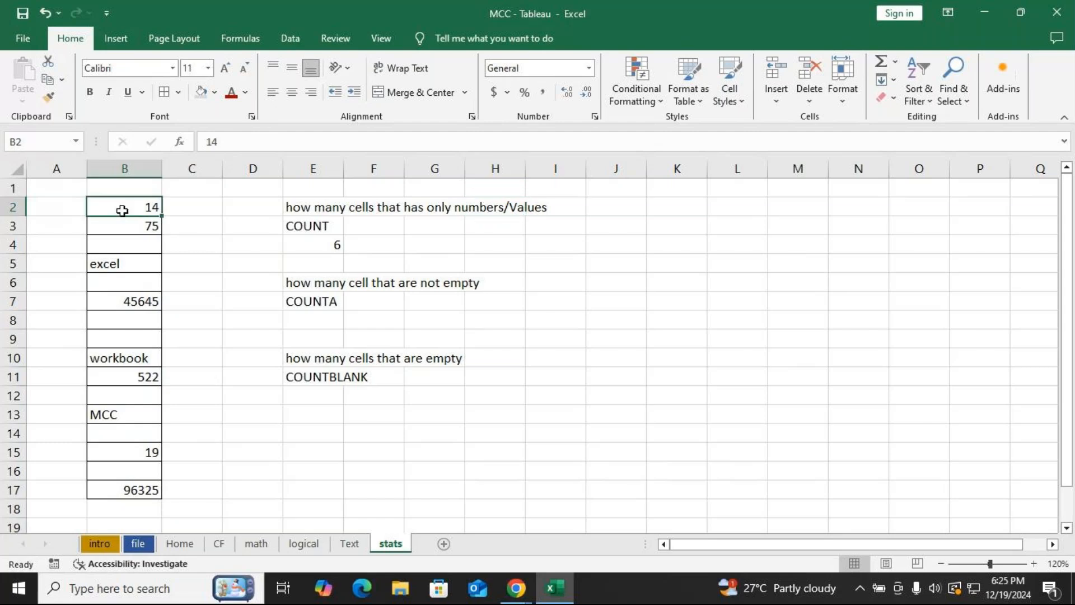
click(214, 93)
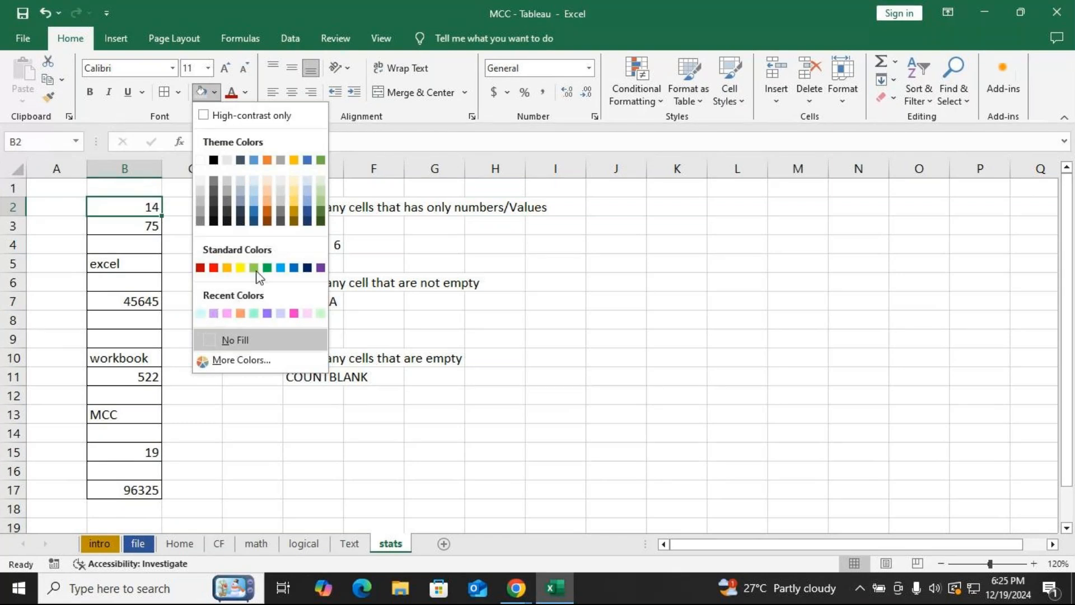
click(240, 268)
click(149, 219)
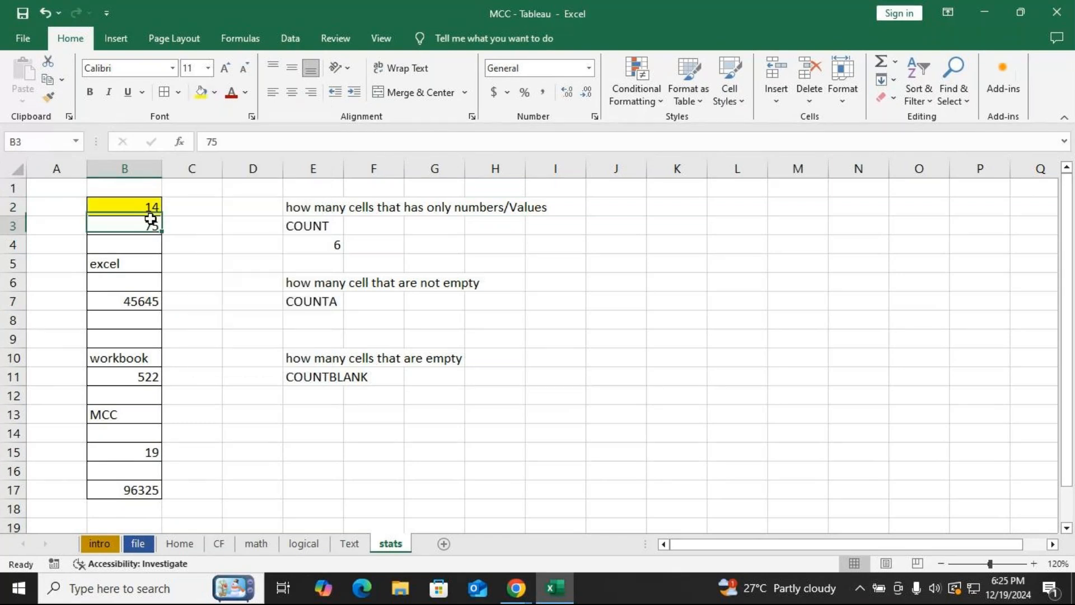
click(202, 93)
Fill the numeric cells B7, B11, B15 and B17 with the same yellow.
key(Down)
key(Down)
key(Down)
key(Down)
click(202, 93)
key(Down)
key(Down)
key(Down)
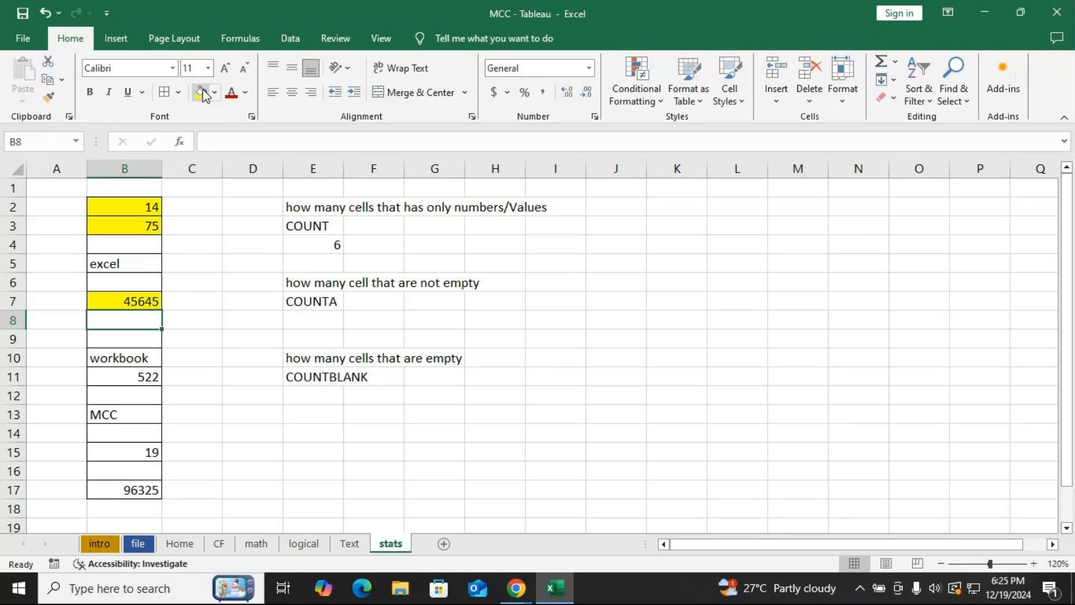
key(Down)
key(Down)
key(Up)
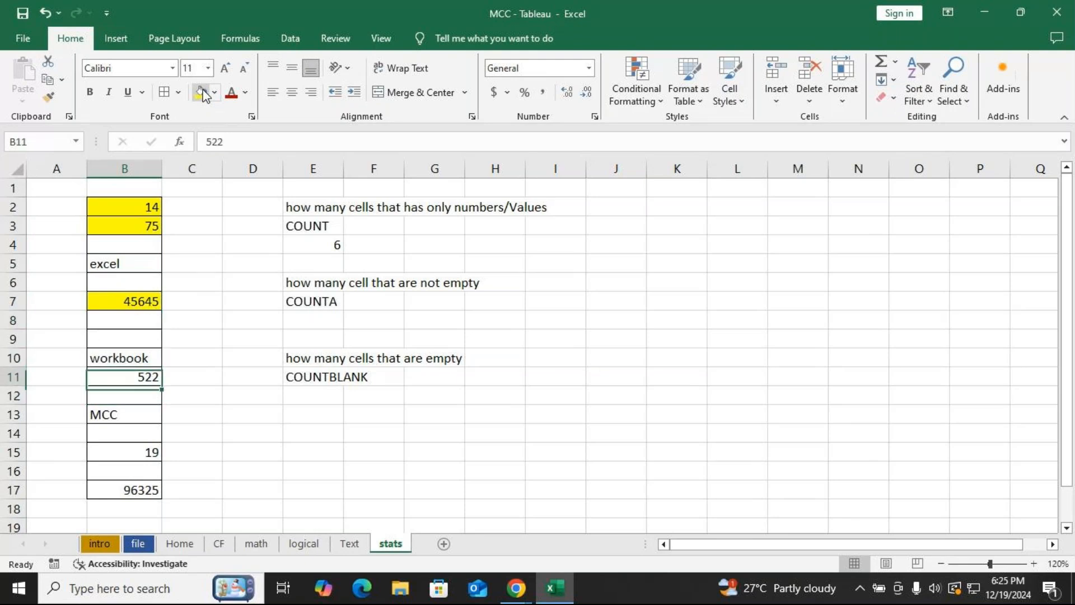
click(202, 92)
click(120, 451)
click(203, 92)
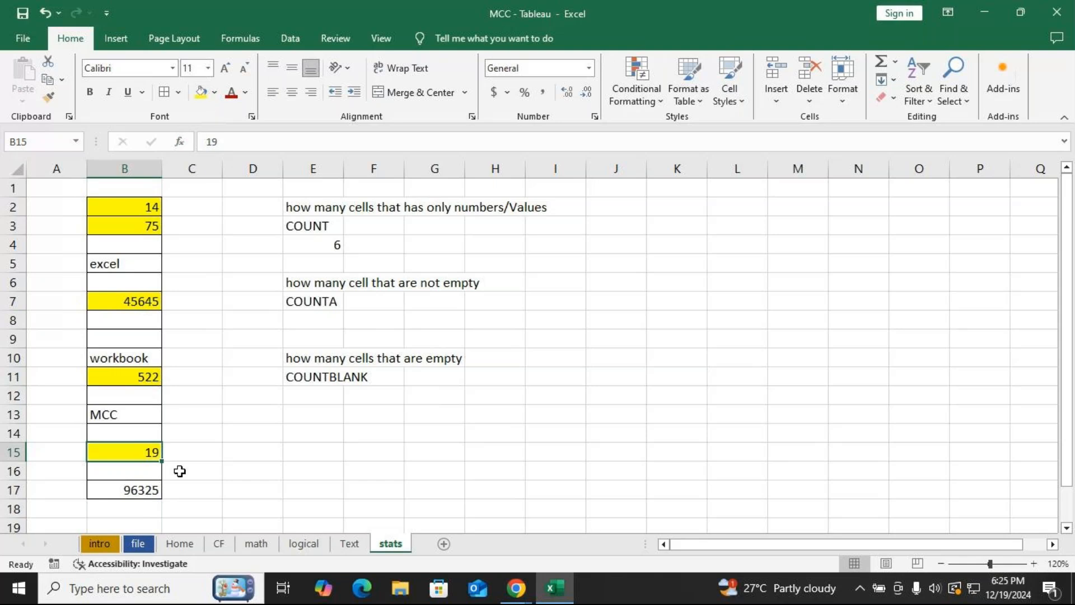
click(135, 496)
click(202, 92)
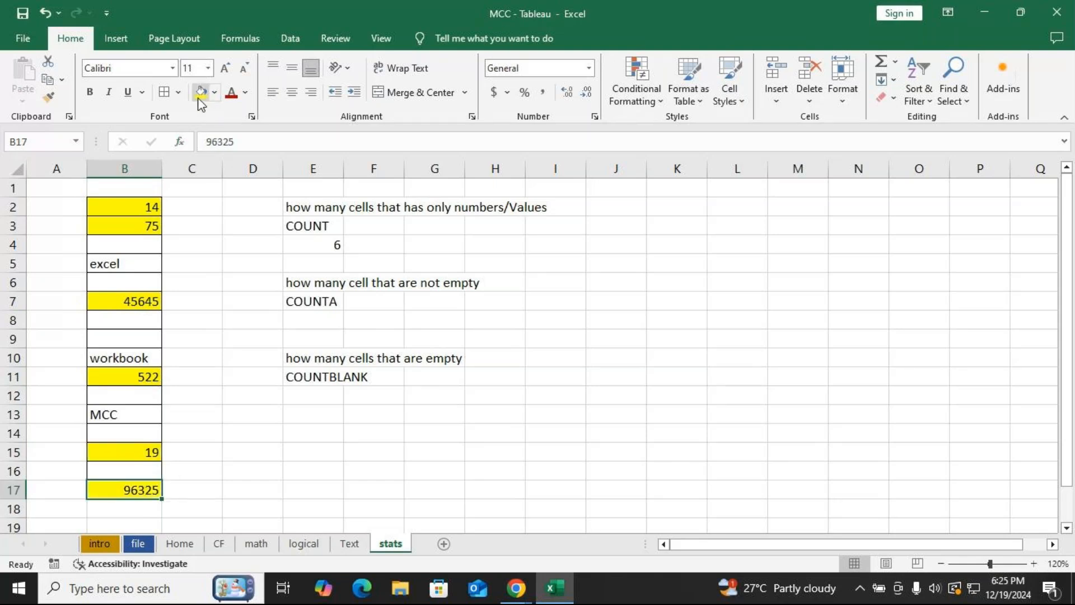
Format cell B7 as Short Date.
click(138, 303)
click(589, 68)
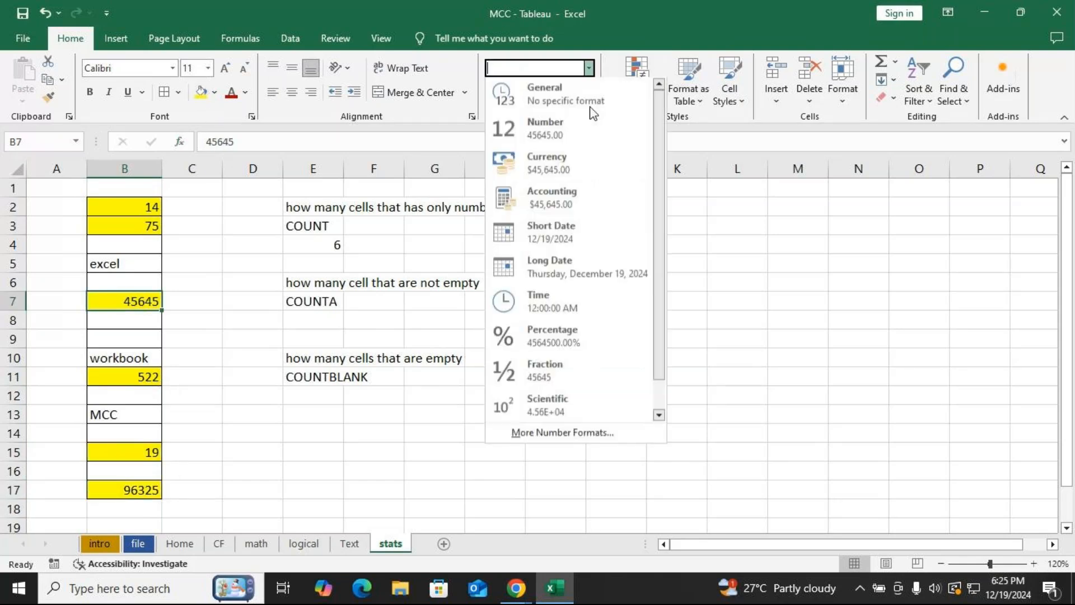
click(546, 234)
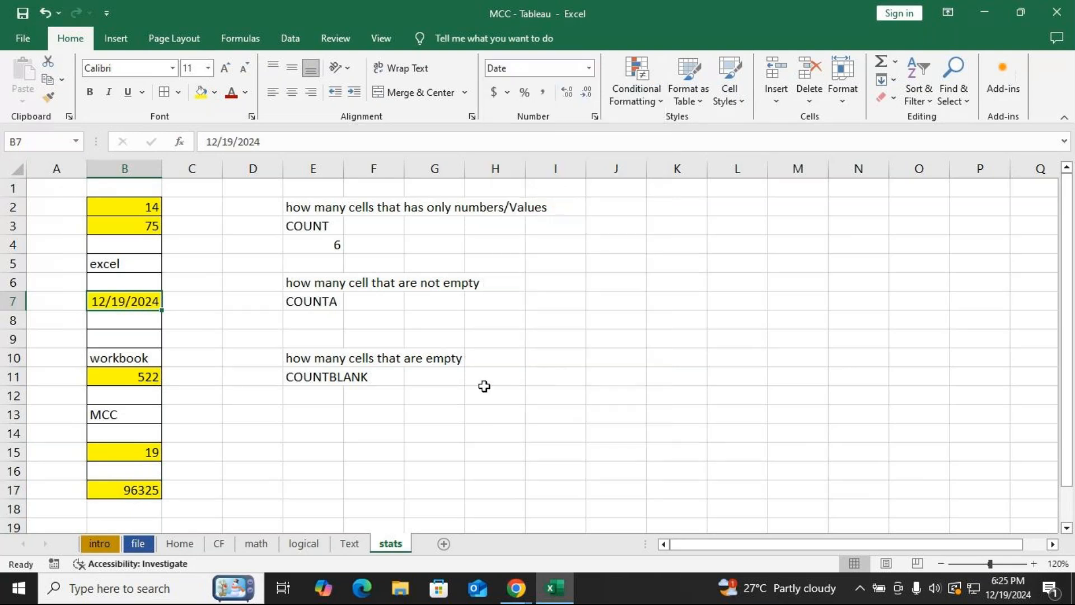
click(476, 392)
click(330, 245)
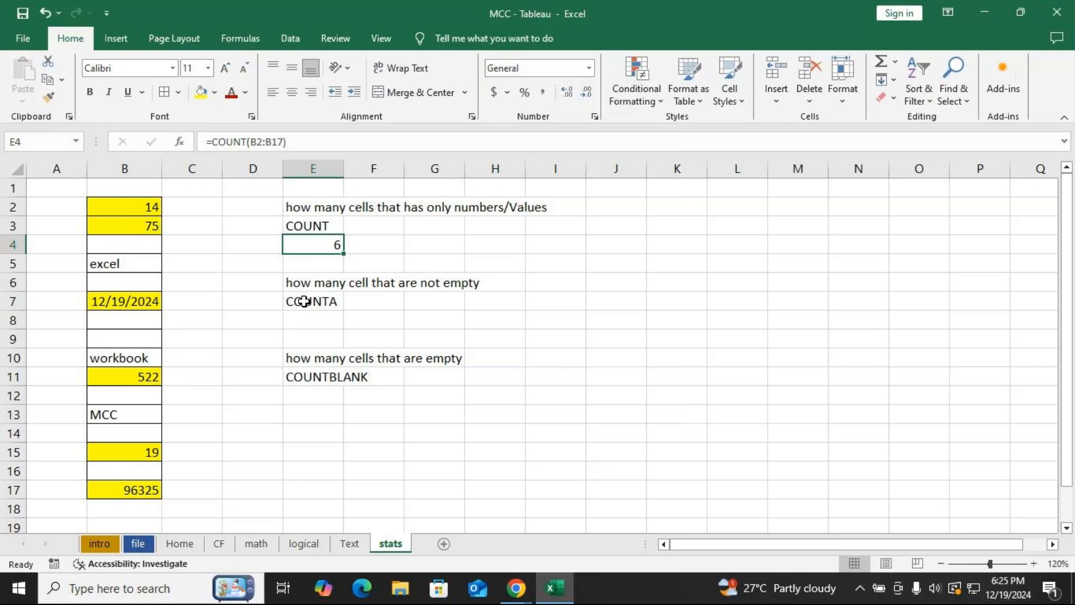
key(alt+Tab)
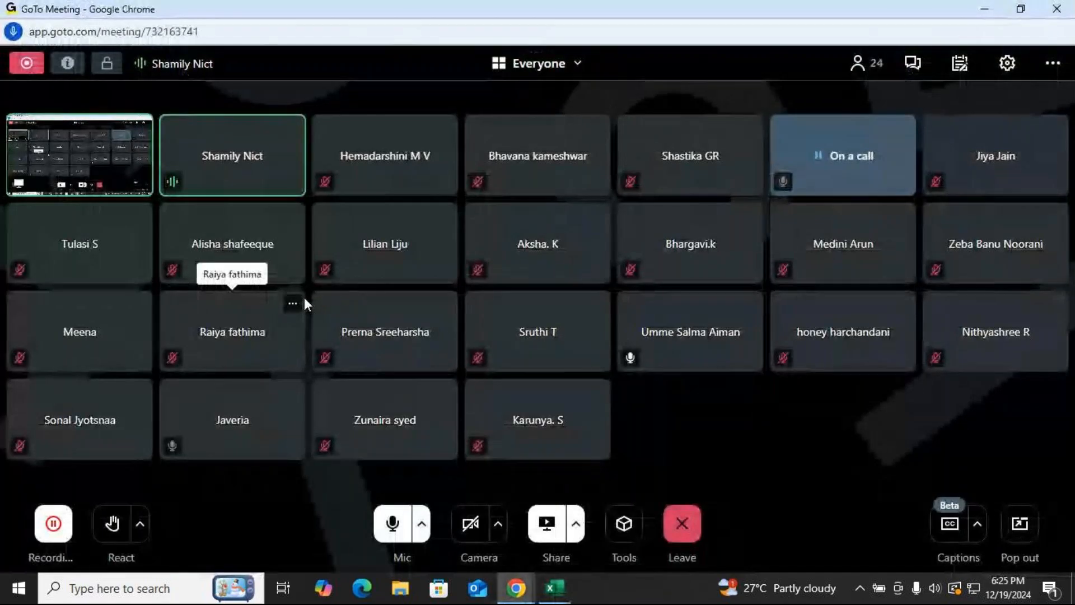
key(alt+Tab)
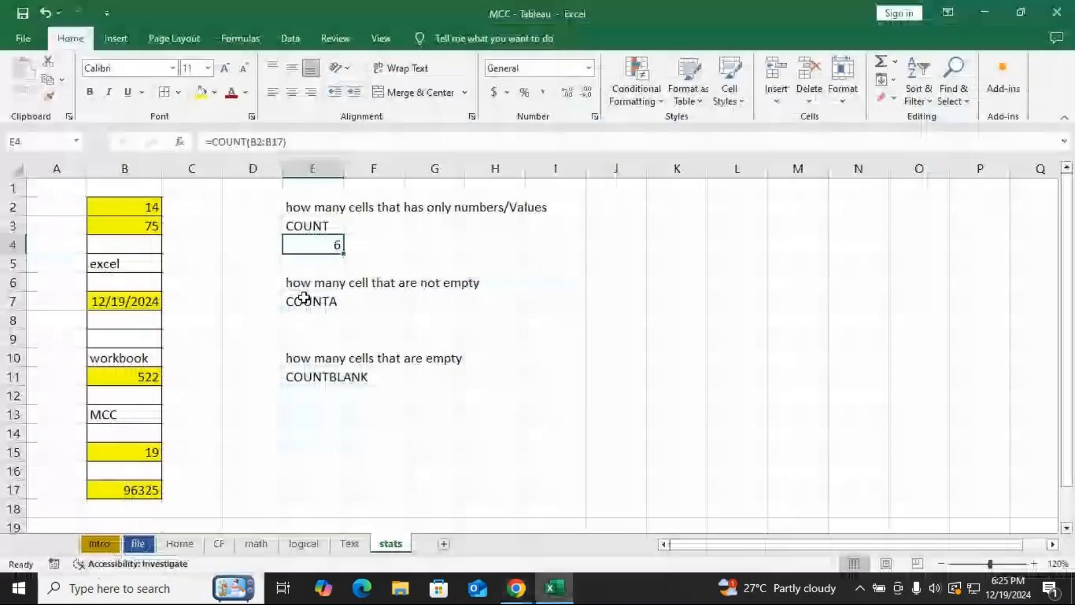
click(126, 322)
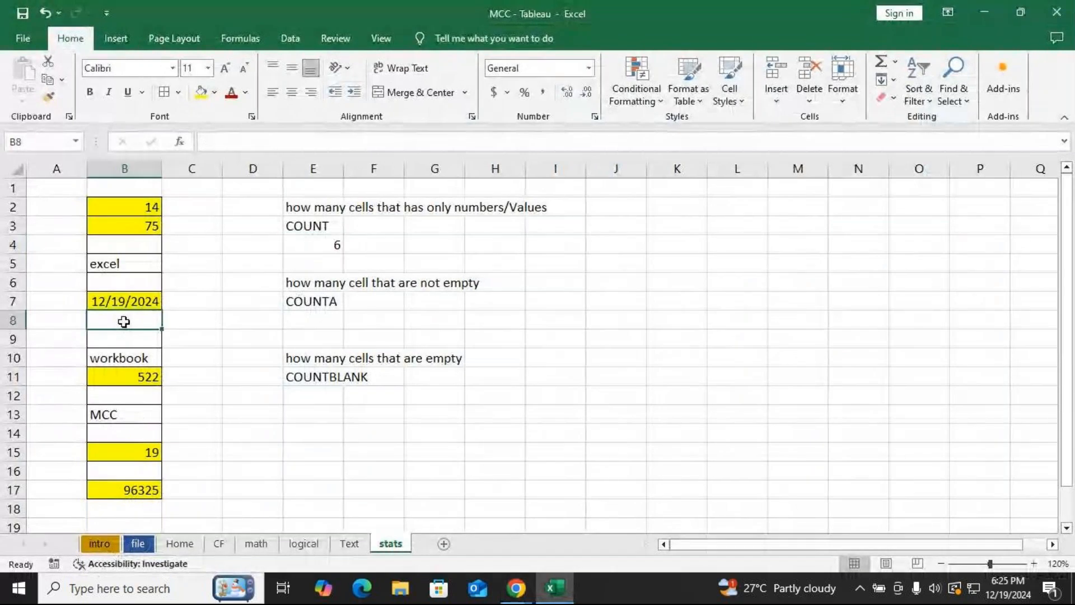
key(Return)
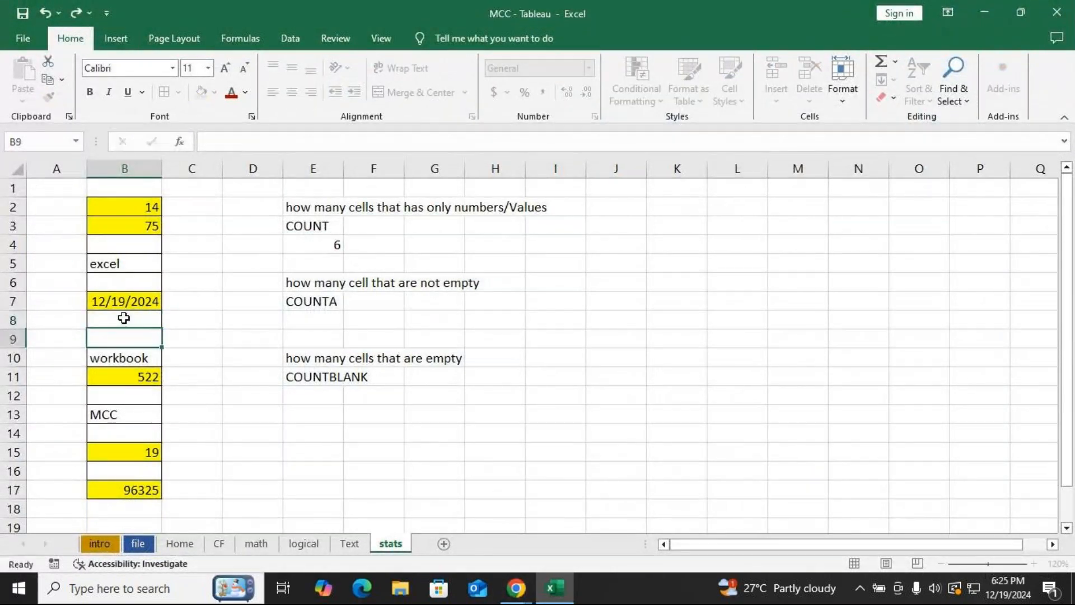
click(307, 317)
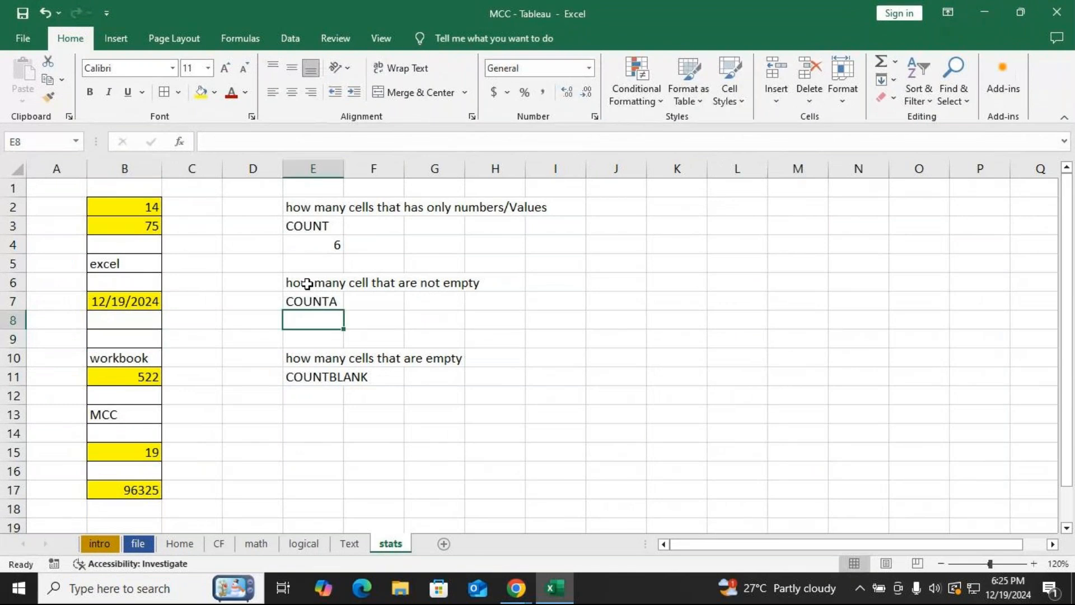
Enter the formula =COUNTA(B2:B17) in cell E8 under COUNTA.
drag(282, 284, 544, 277)
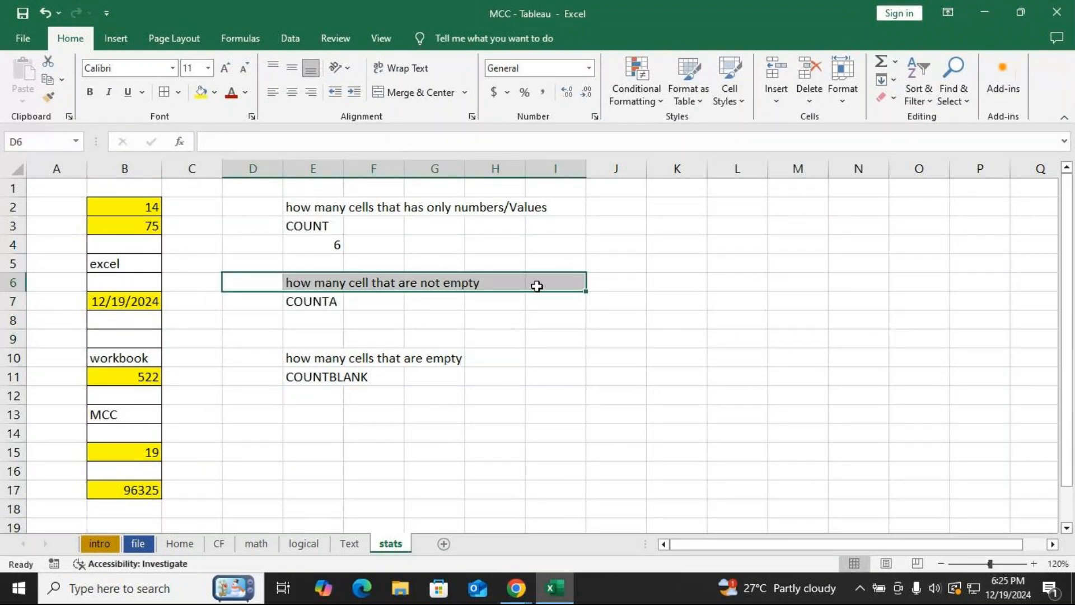
click(325, 321)
text(=)
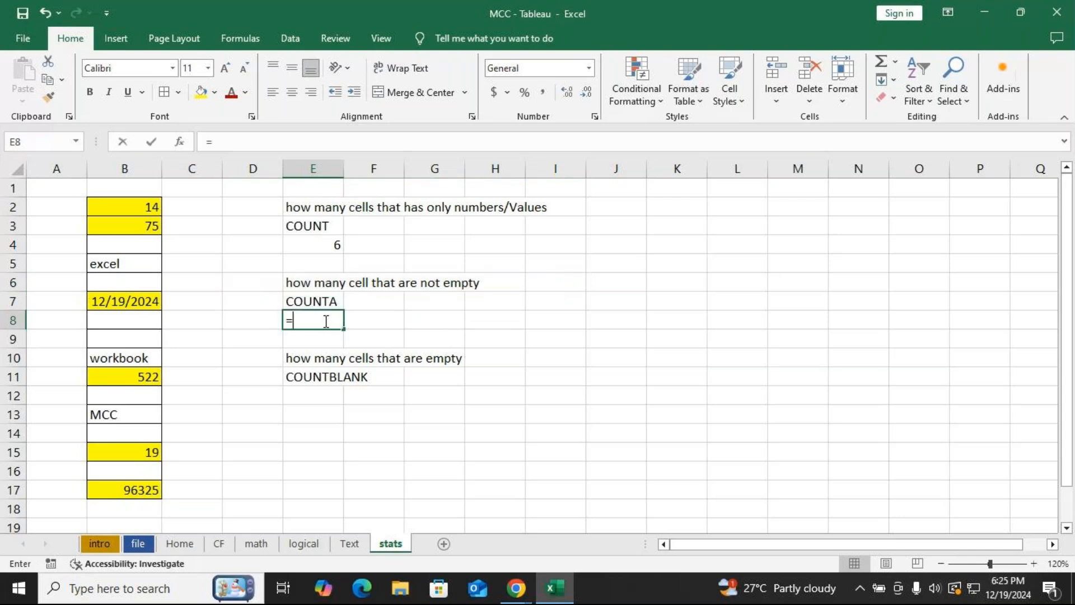
text(COUNT)
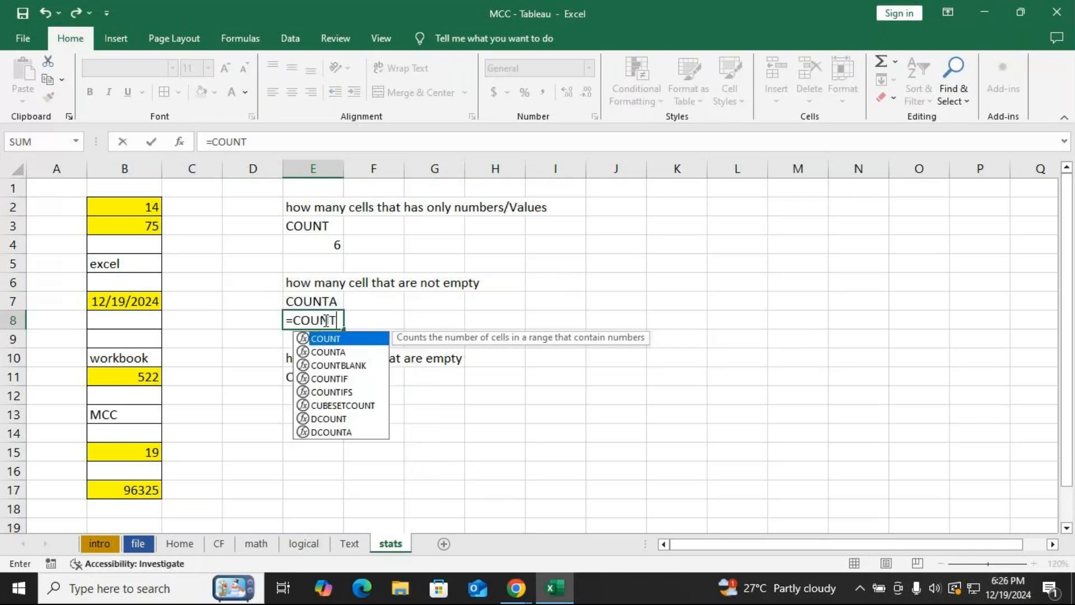
key(Down)
key(Tab)
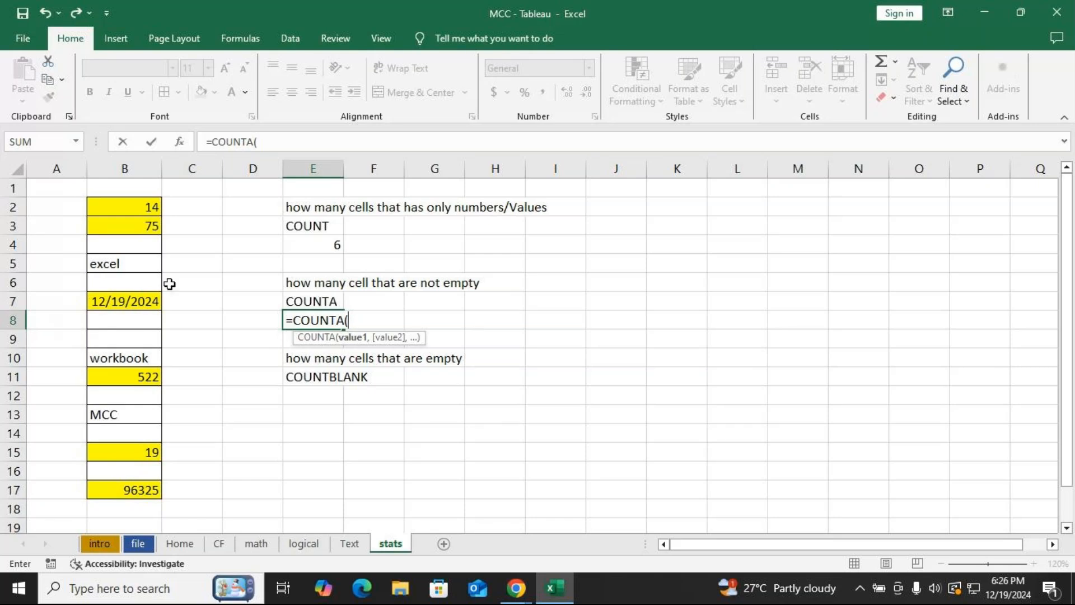
drag(137, 209, 126, 488)
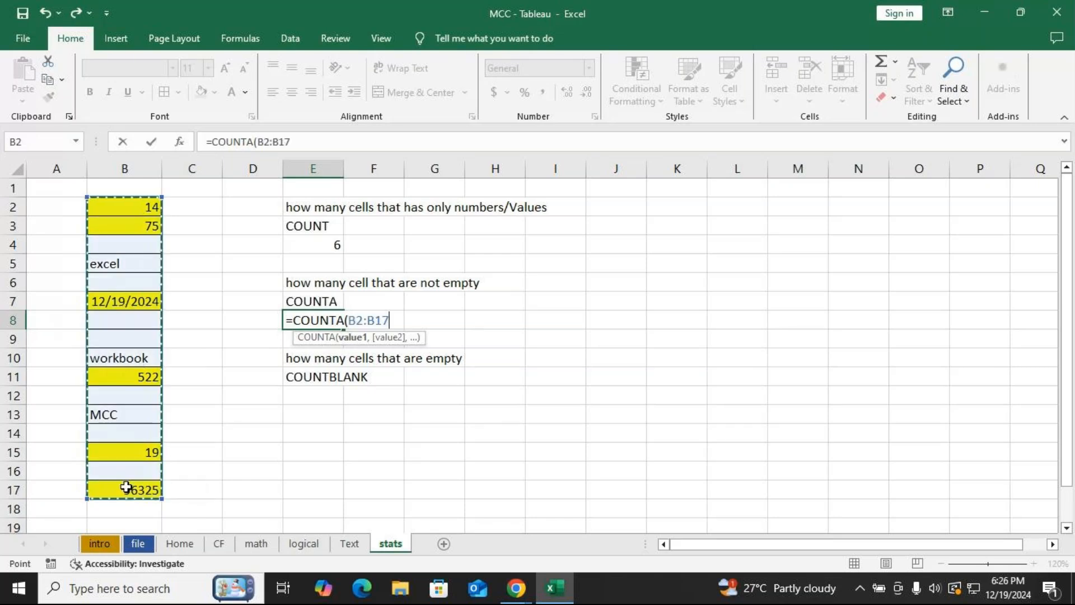
text())
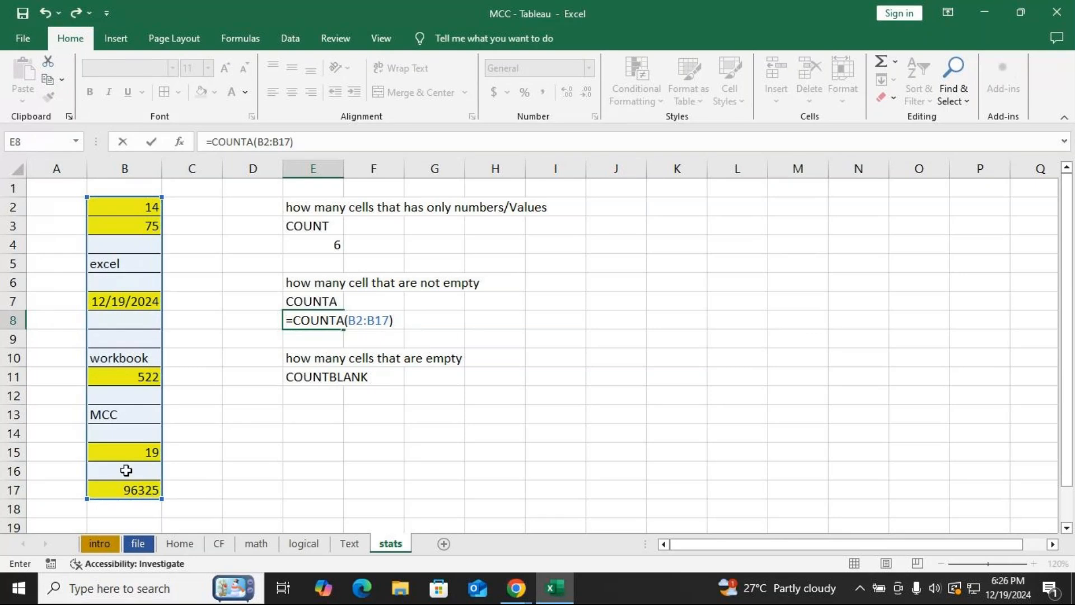
key(Return)
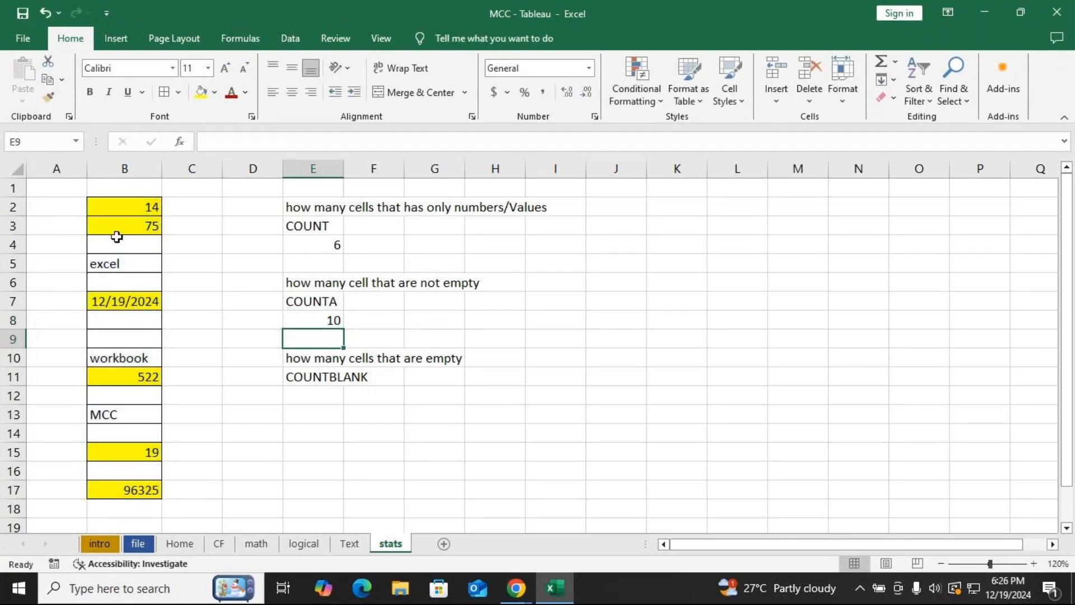
Apply the red font color to every non-empty cell from B2 down to B17.
click(131, 207)
click(232, 93)
key(Return)
click(231, 93)
key(Return)
key(Return)
click(231, 93)
key(Return)
key(Return)
key(Return)
key(Return)
key(Return)
key(Return)
key(Up)
click(231, 93)
key(Return)
key(Return)
key(Return)
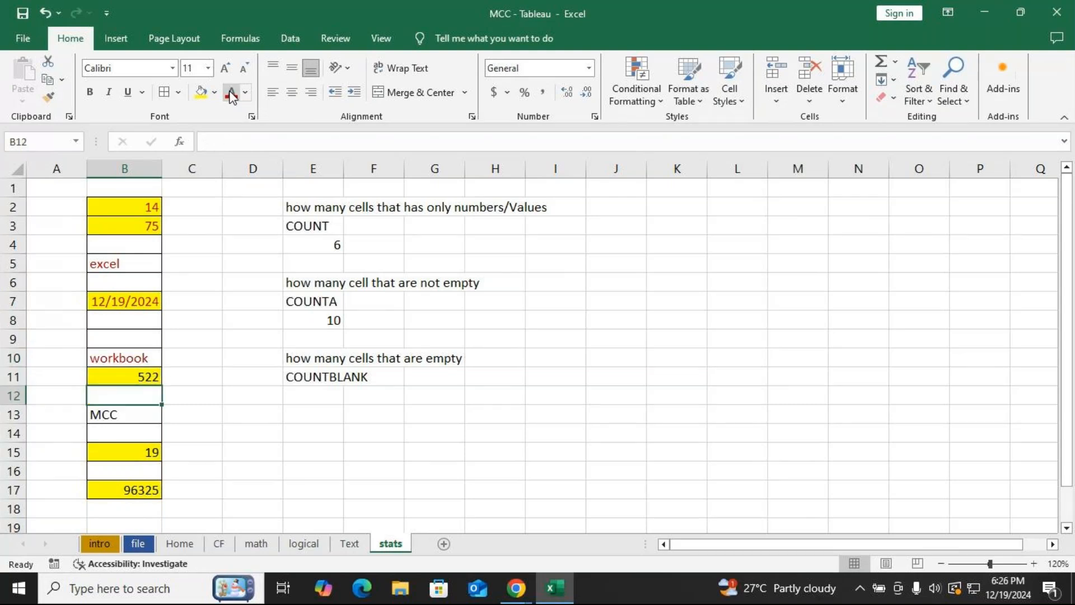
click(231, 93)
key(Return)
key(Return)
click(231, 94)
key(Return)
key(Return)
click(232, 94)
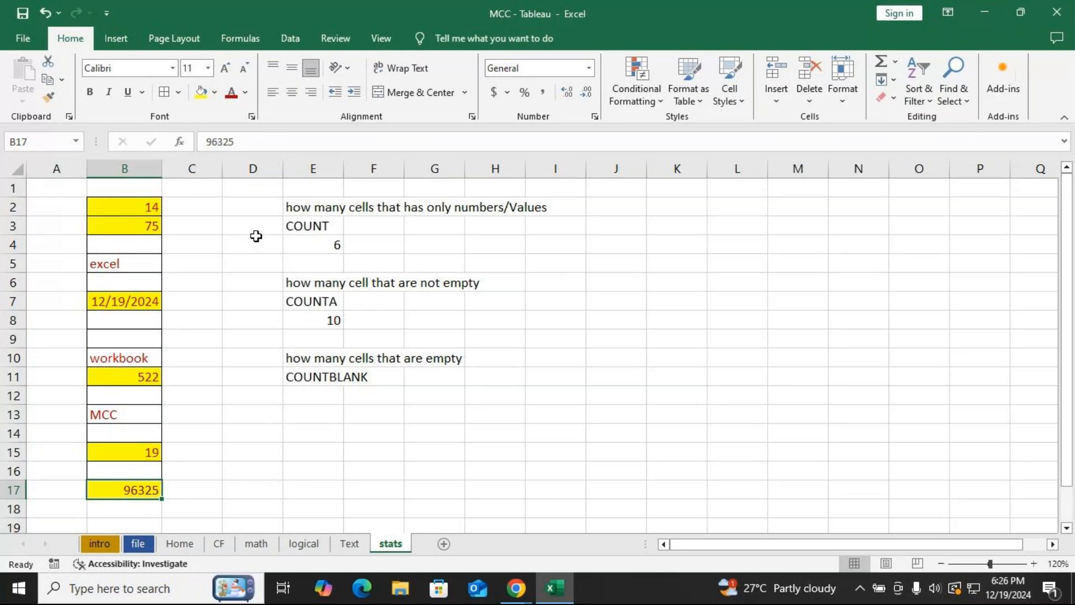
Open cell B8 for editing to inspect its contents.
click(308, 319)
click(99, 320)
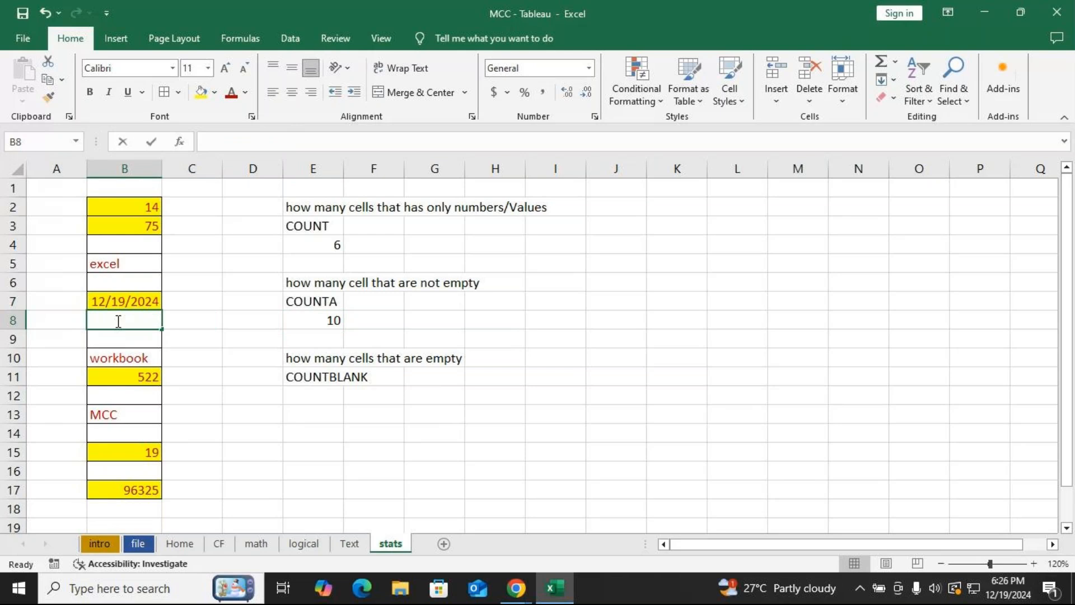
double_click(118, 321)
key(Return)
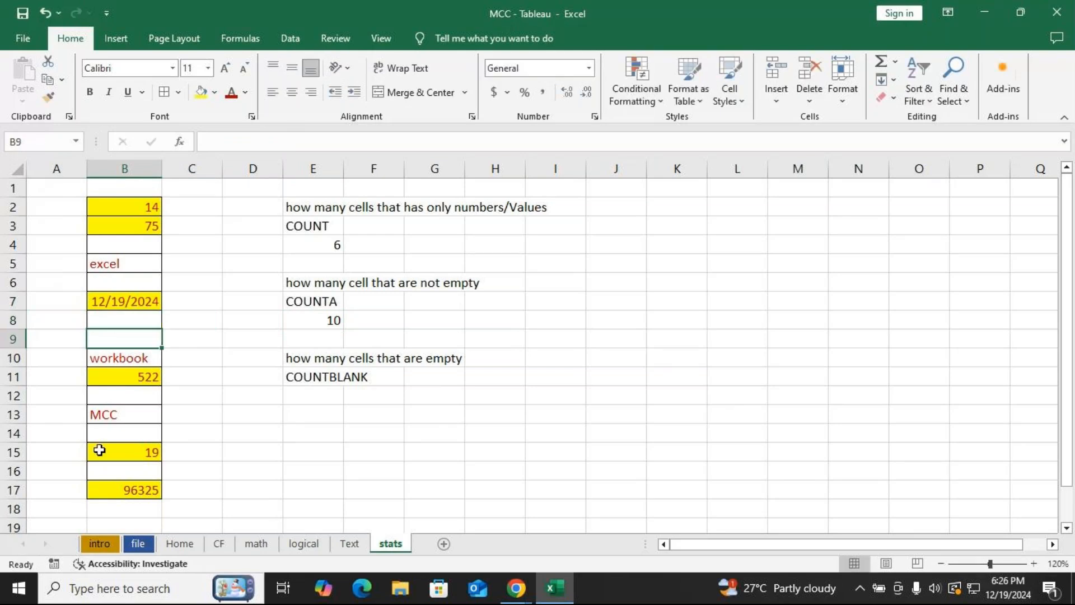
Switch to the Text sheet and inspect the CONCATENATE formula in cell E41.
click(348, 544)
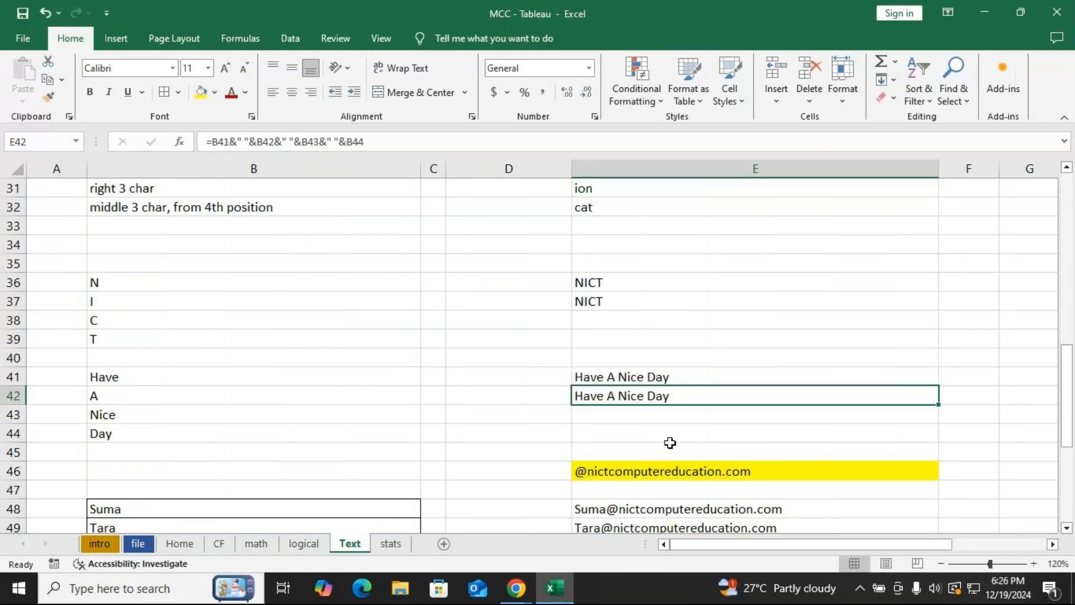
scroll(670, 442, up, 2)
scroll(685, 366, down, 3)
click(684, 319)
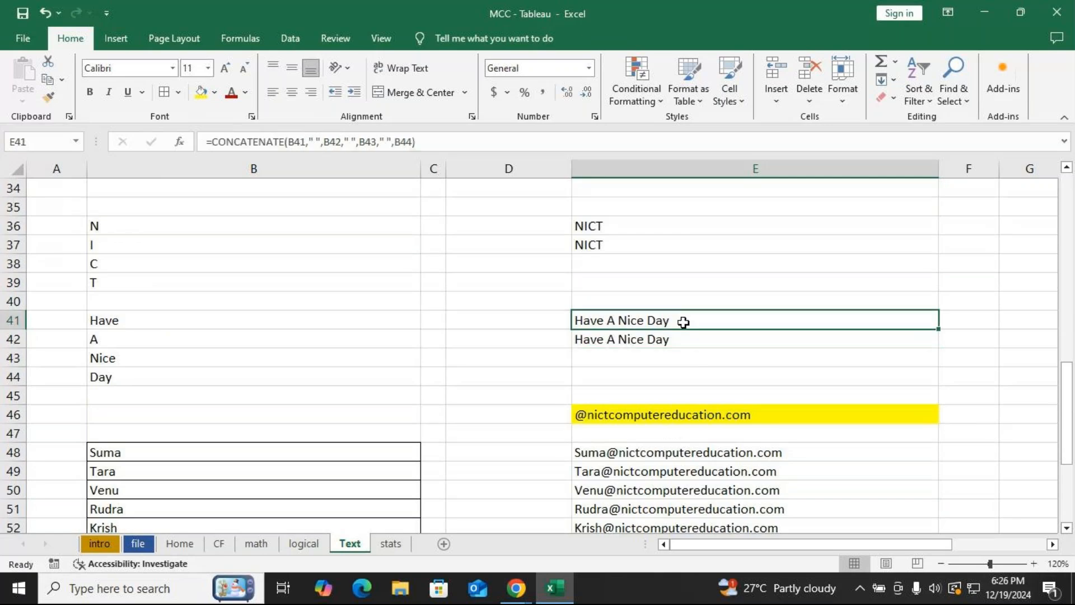
double_click(683, 320)
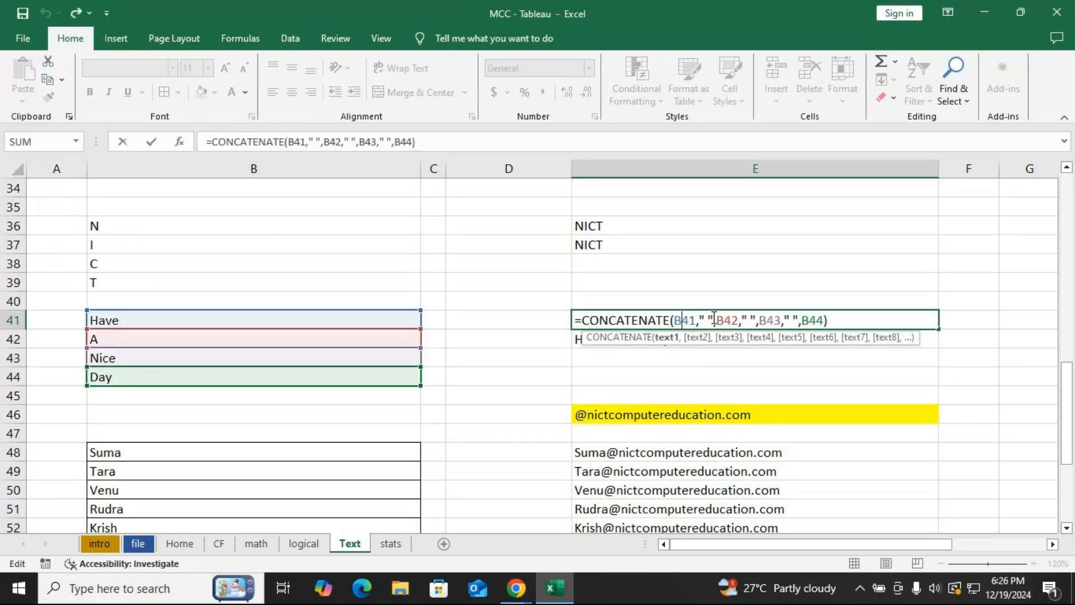
click(710, 320)
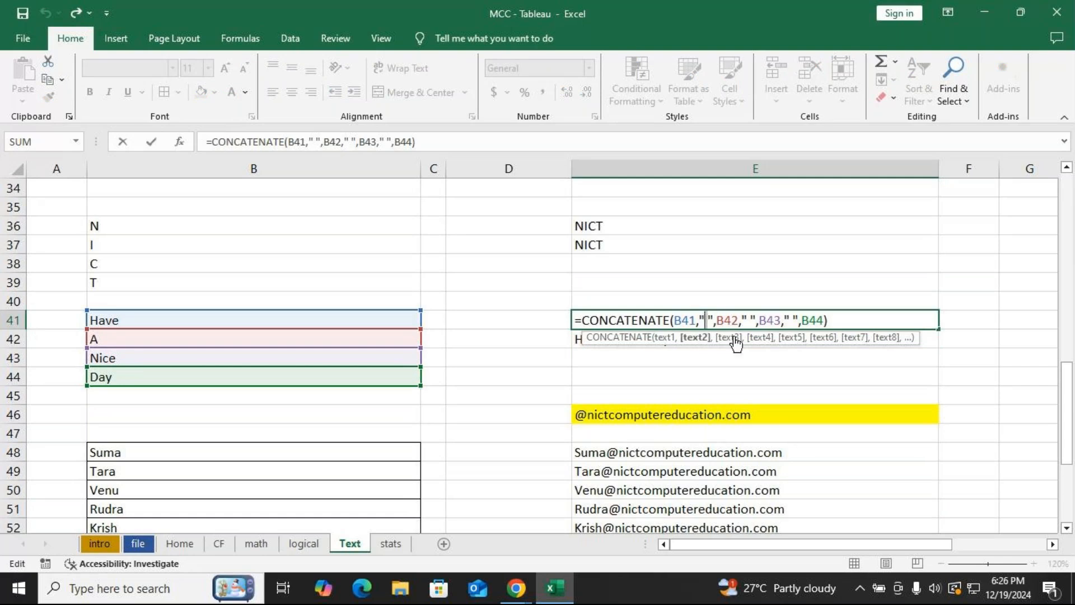
key(Return)
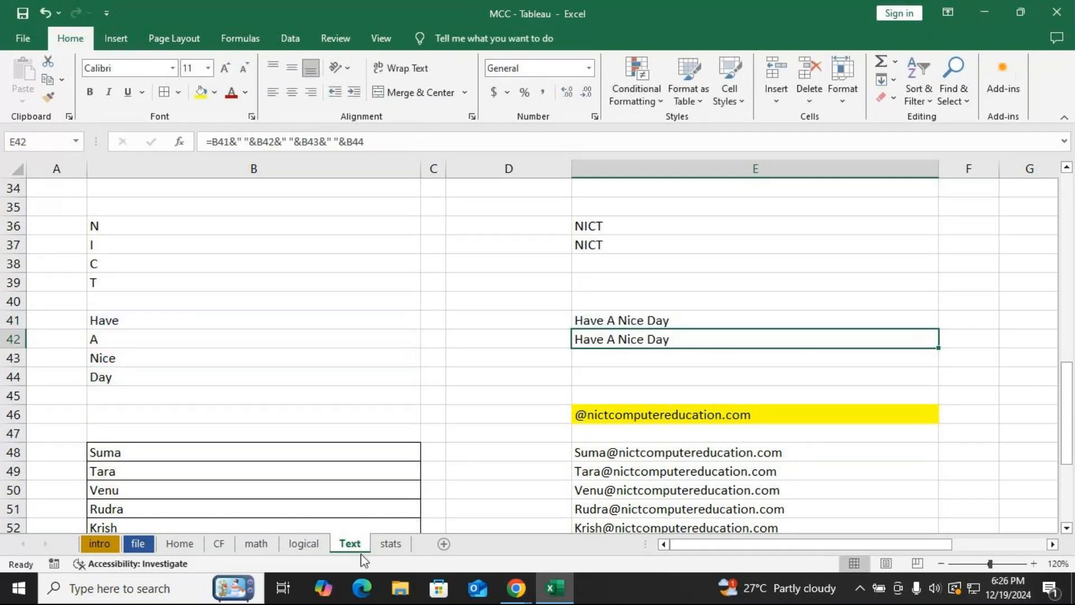
Return to the stats sheet and open cell B8 again to inspect it.
click(390, 544)
click(314, 320)
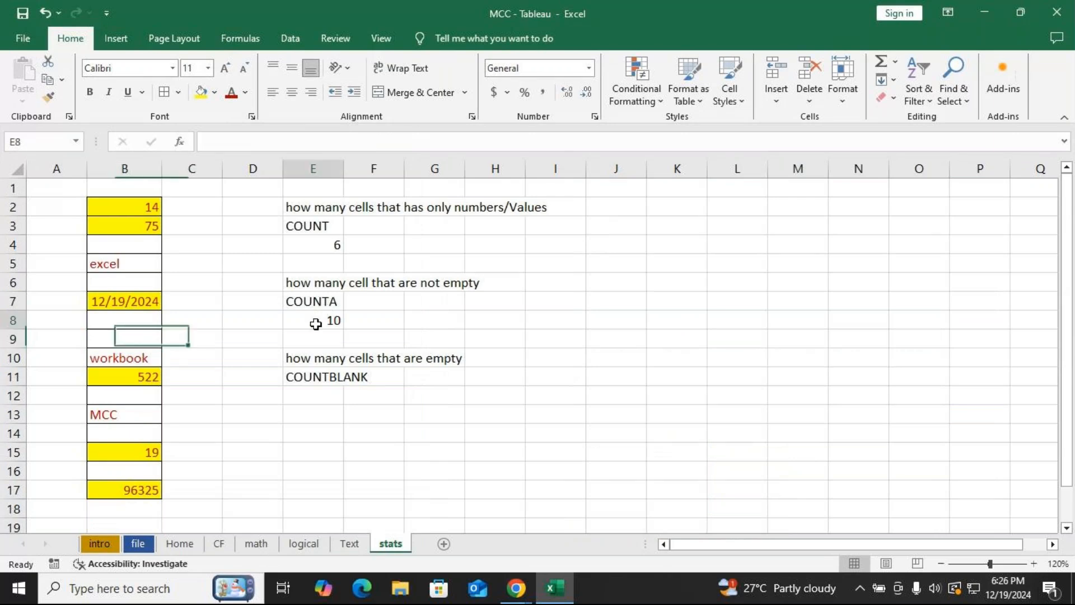
double_click(88, 322)
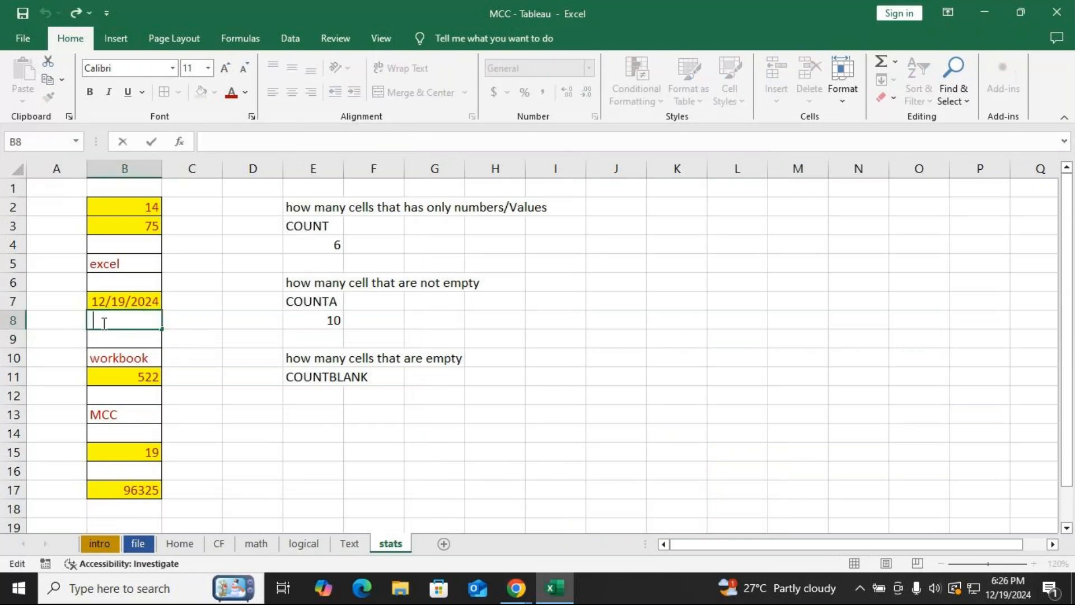
Enter the formula =COUNTBLANK(B2:B17) in cell E12 under COUNTBLANK.
click(312, 395)
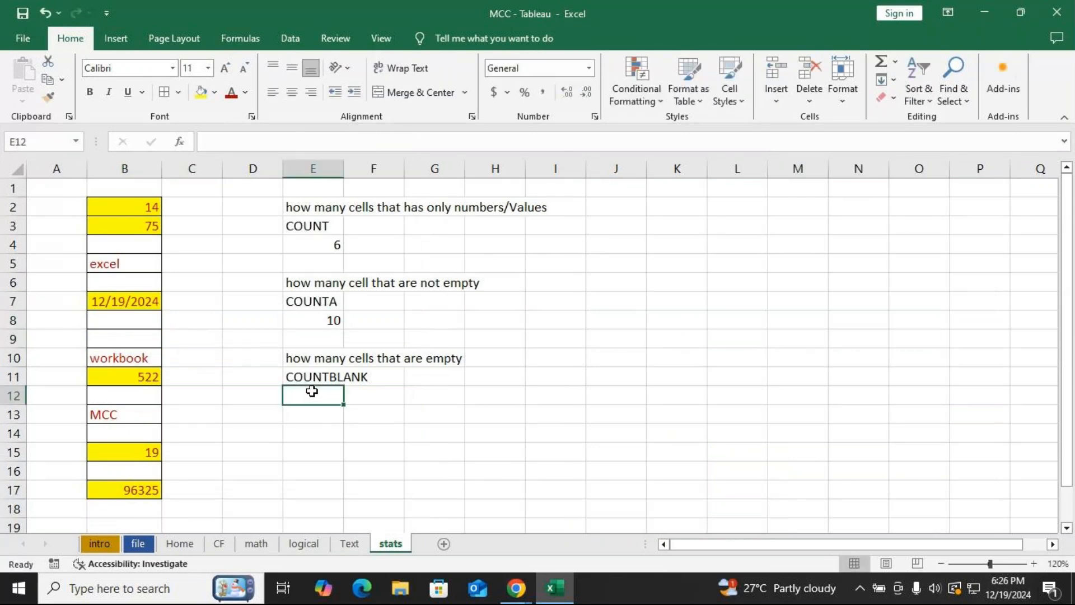
text(=COUNT)
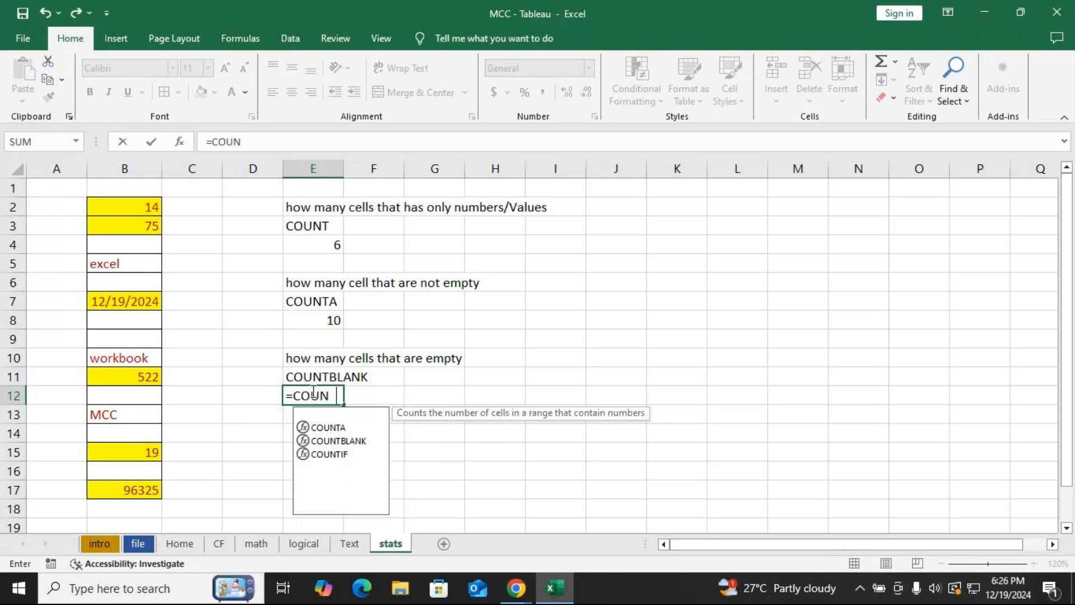
key(Down)
key(Down)
key(Tab)
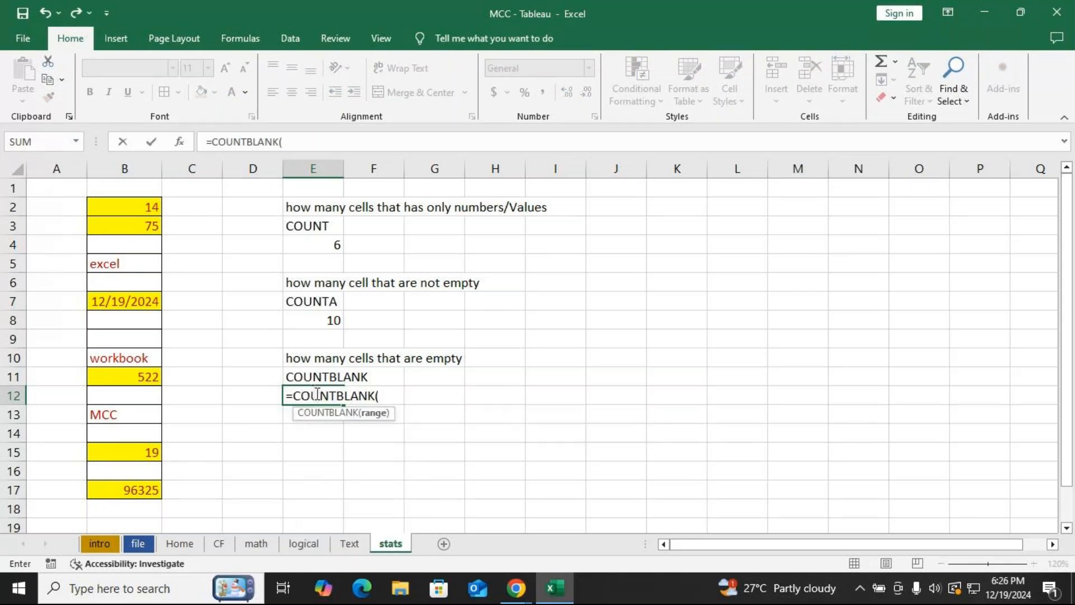
drag(129, 208, 132, 490)
text())
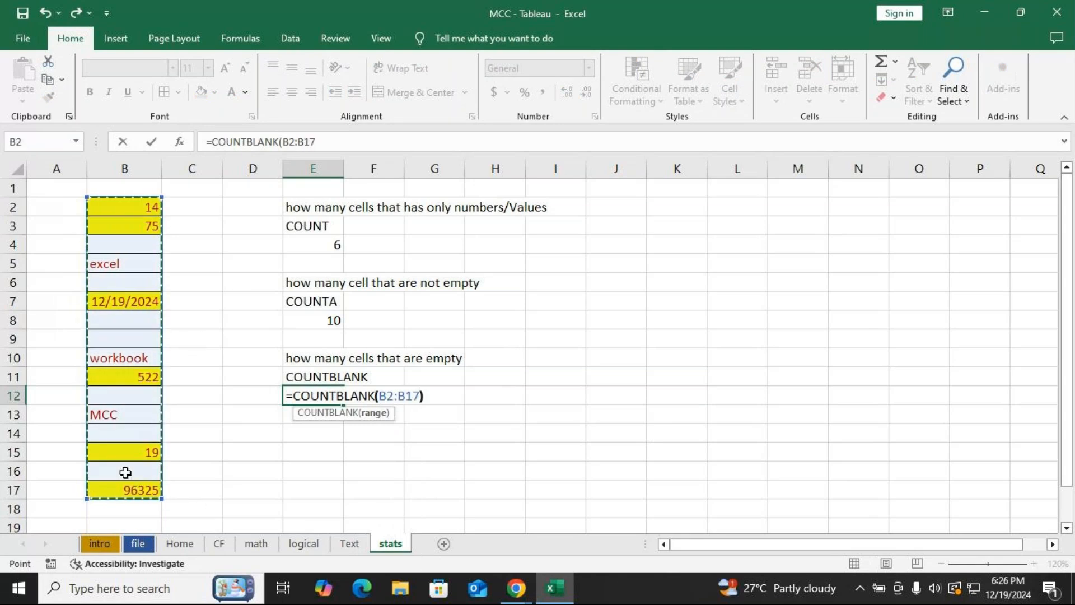
key(Return)
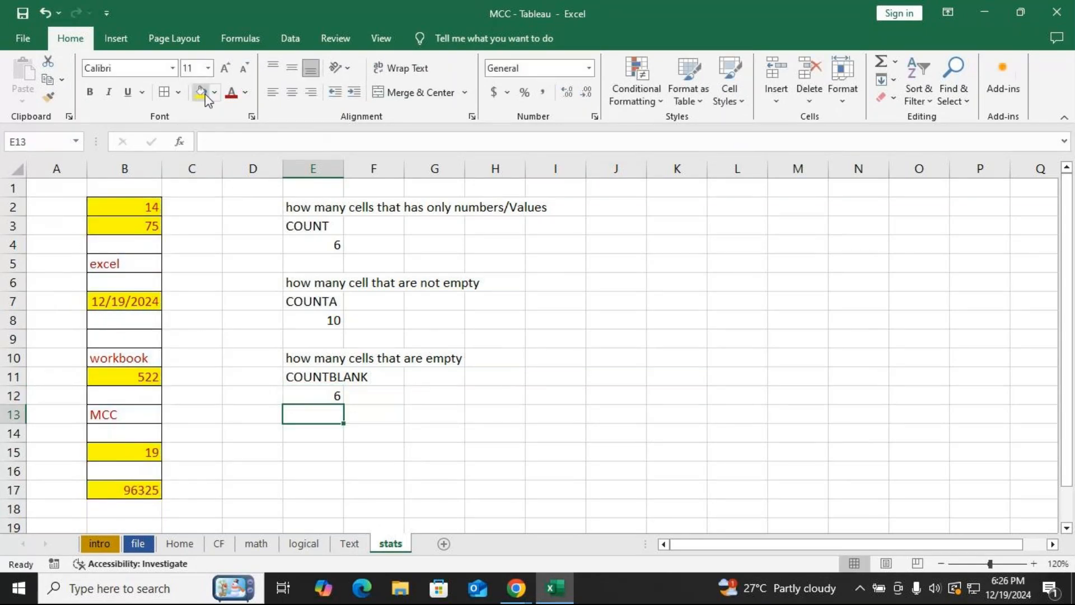
Fill the empty cells B4, B6, B8, B9, B12, B14 and B16 with gray.
click(124, 244)
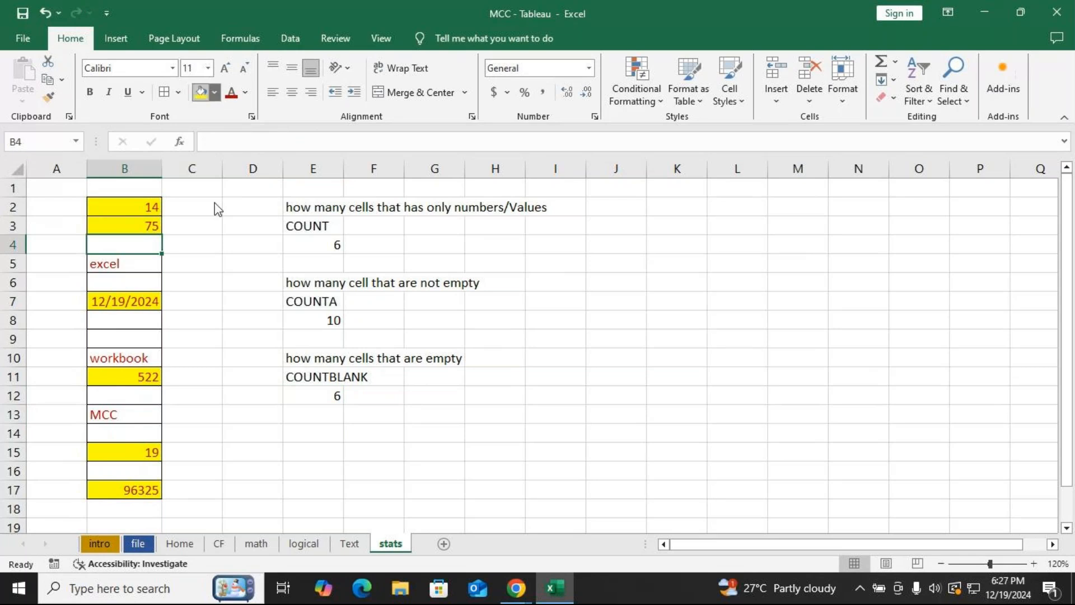
click(214, 92)
click(200, 186)
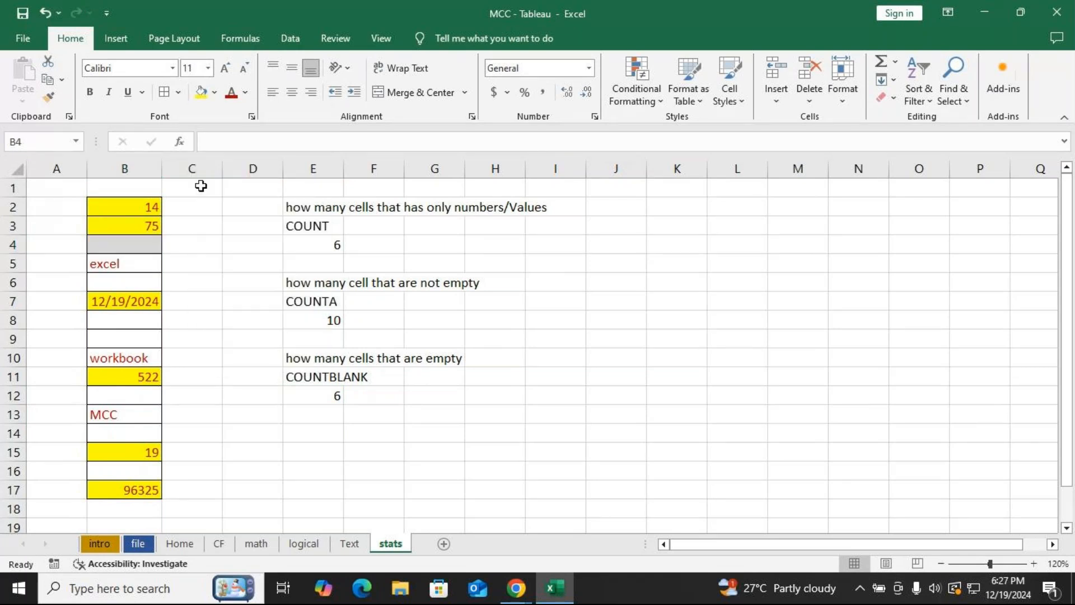
key(Down)
key(Down)
key(Down)
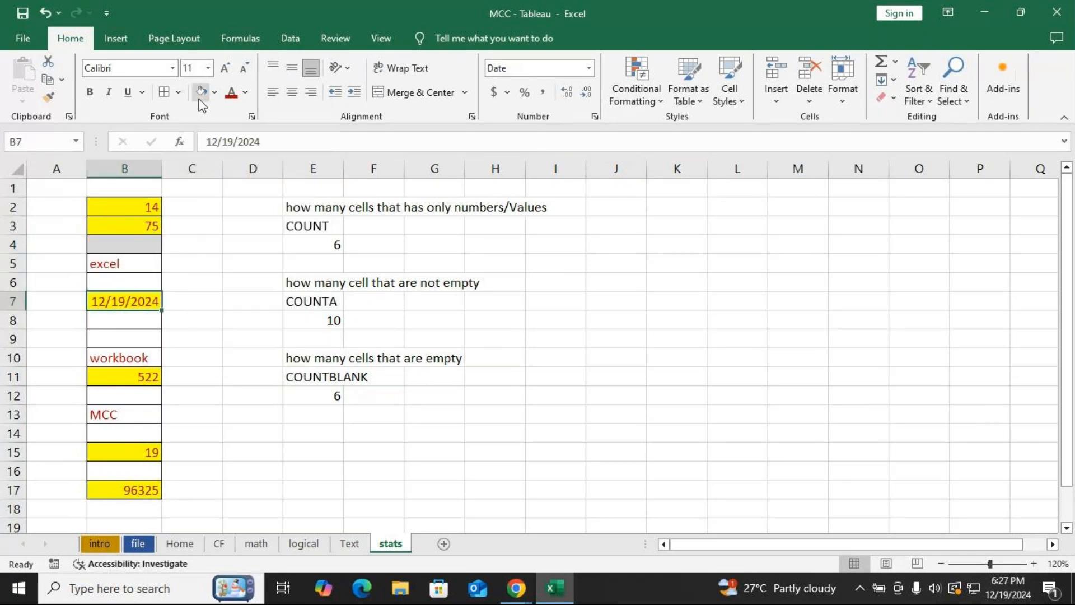
key(Down)
key(Up)
key(Up)
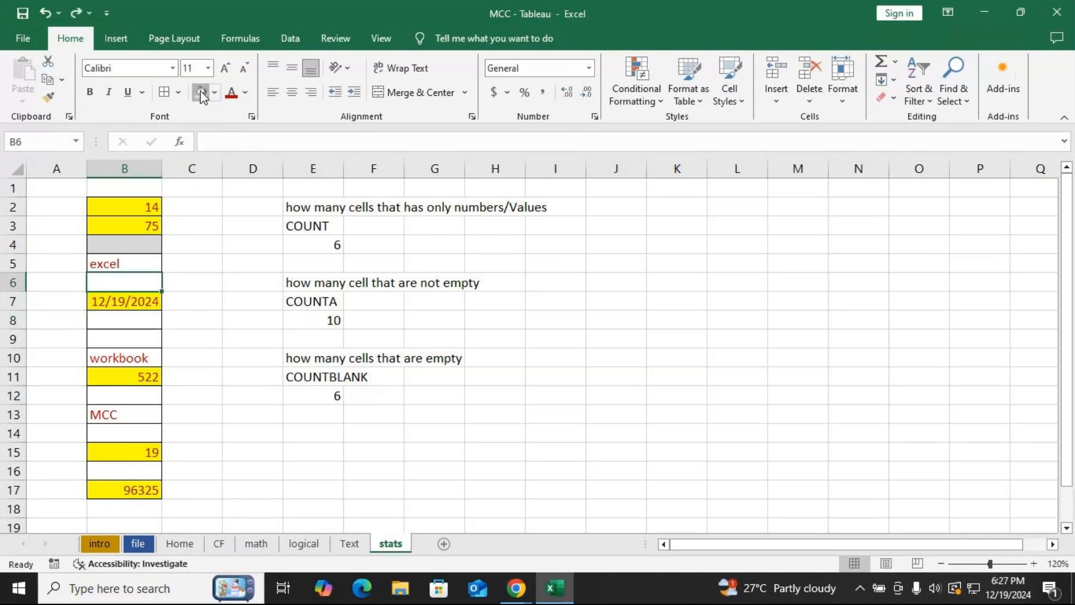
click(201, 93)
key(Down)
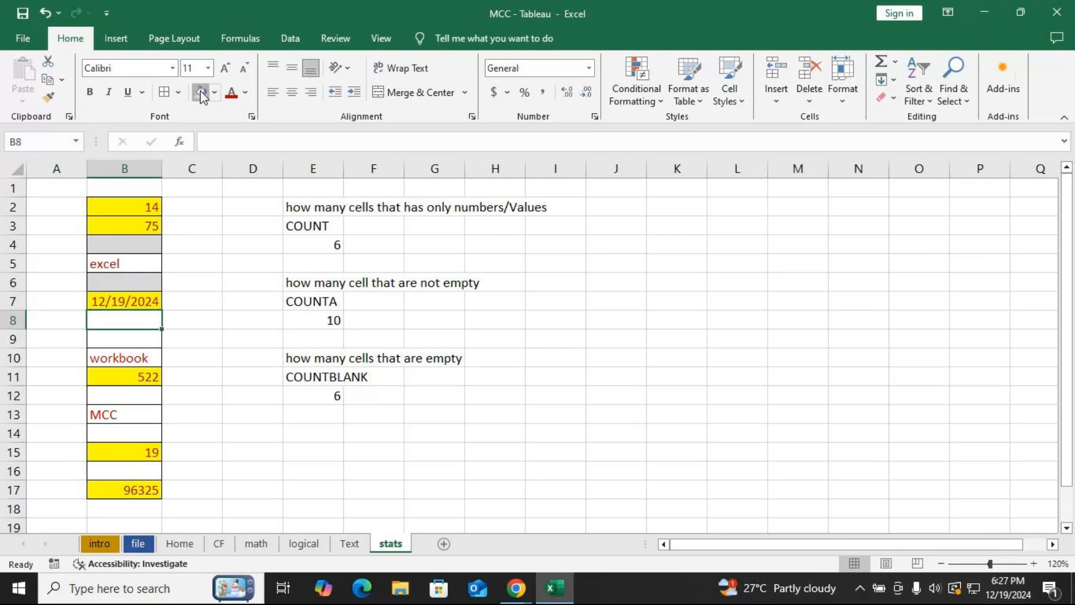
click(201, 93)
key(Down)
key(Down)
key(Up)
click(201, 93)
key(Down)
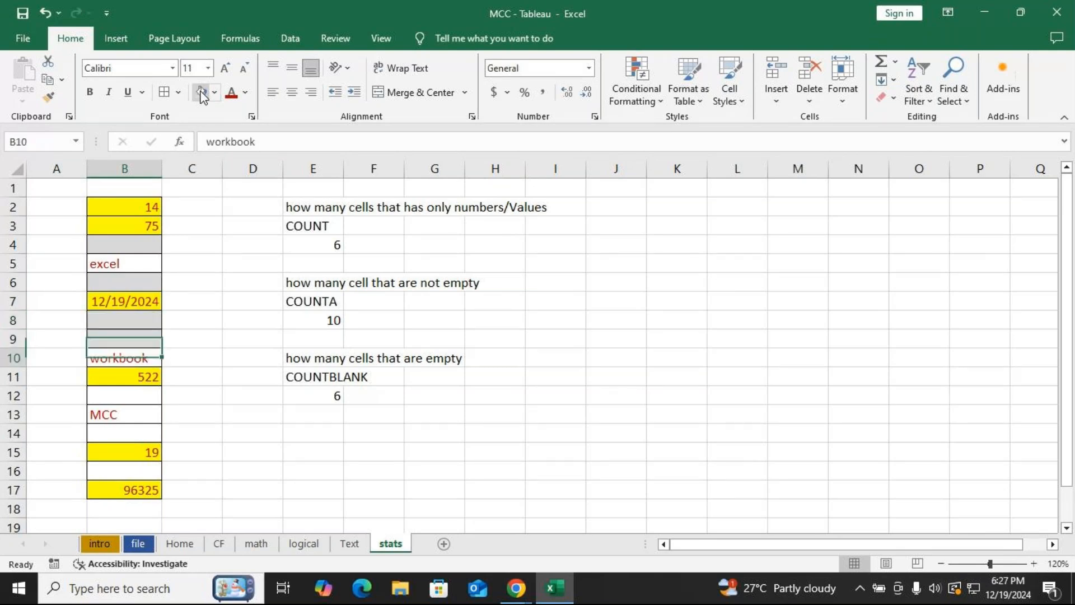
key(Down)
key(Down)
click(202, 92)
key(Down)
key(Down)
click(202, 92)
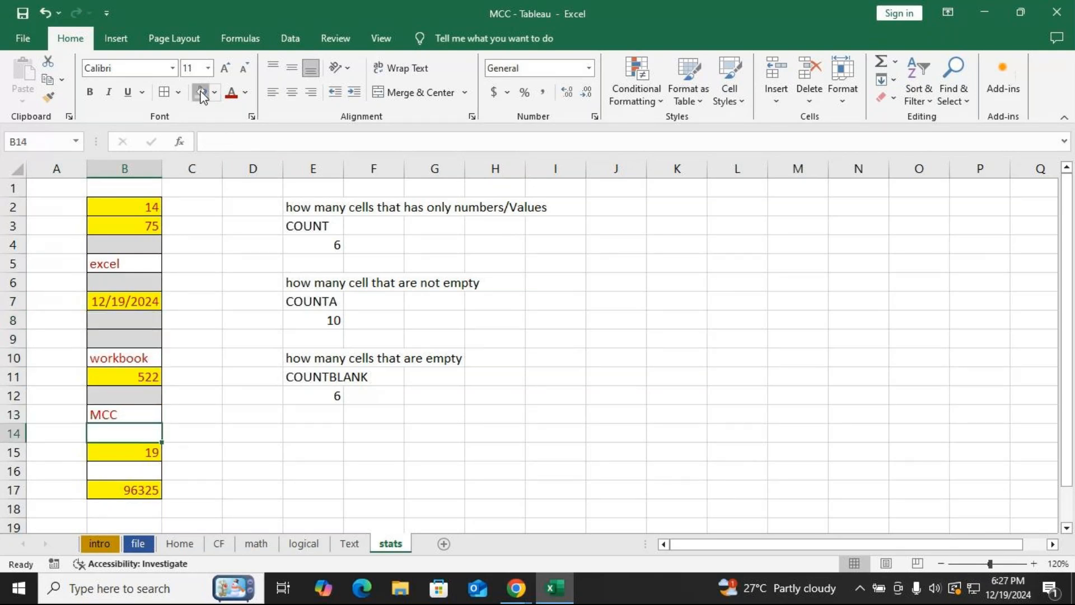
key(Down)
key(Down)
click(202, 92)
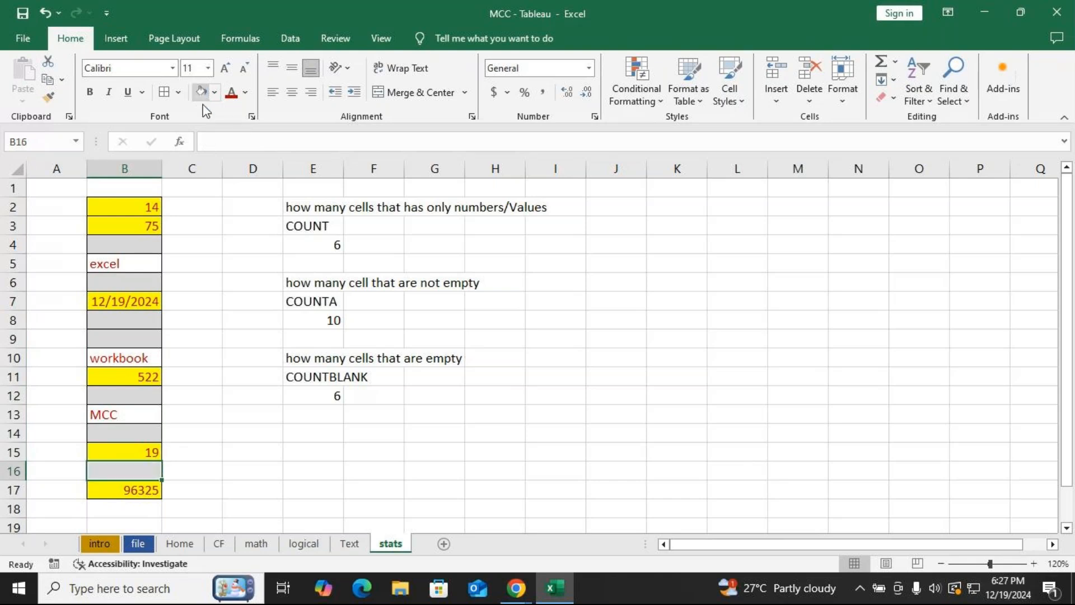
Delete the stray space character from cell B8 so it becomes truly empty.
click(330, 392)
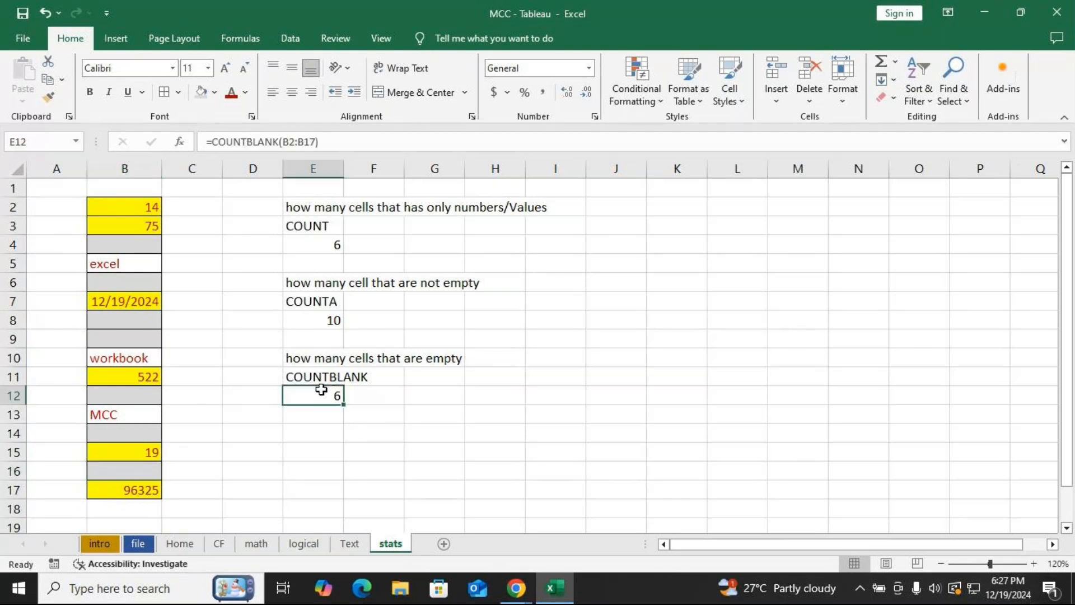
click(321, 320)
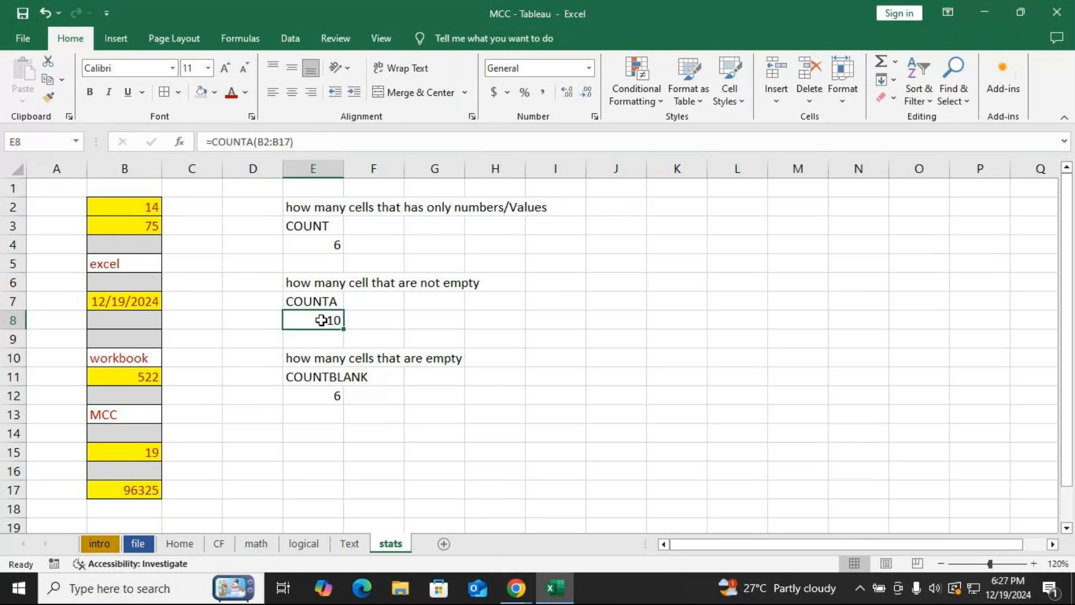
double_click(117, 321)
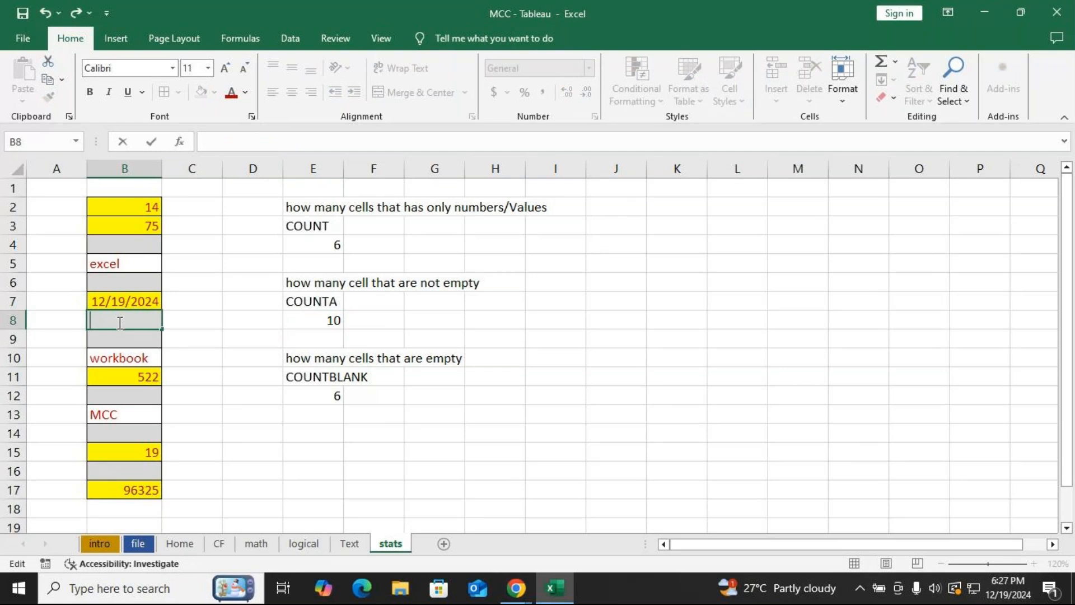
key(BackSpace)
key(Return)
drag(247, 322, 435, 322)
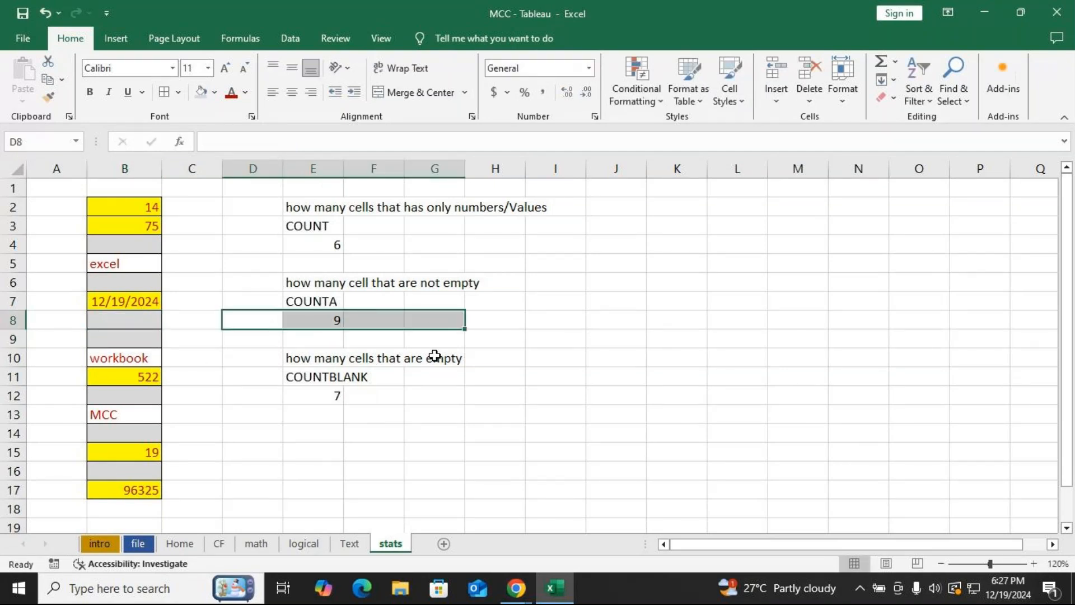
Select the COUNTBLANK result row and review the COUNT, COUNTA and COUNTBLANK label cells.
drag(281, 396, 443, 389)
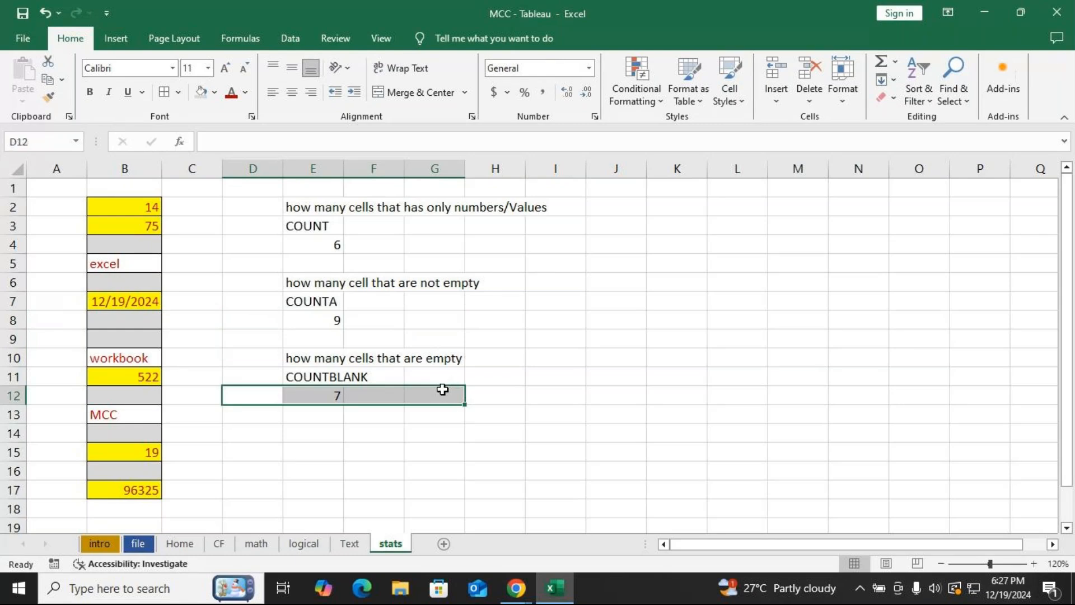
click(314, 226)
click(313, 302)
click(313, 377)
Switch to the GoTo Meeting window, change the layout to show Everyone, and turn off the microphone.
mouse_move(516, 593)
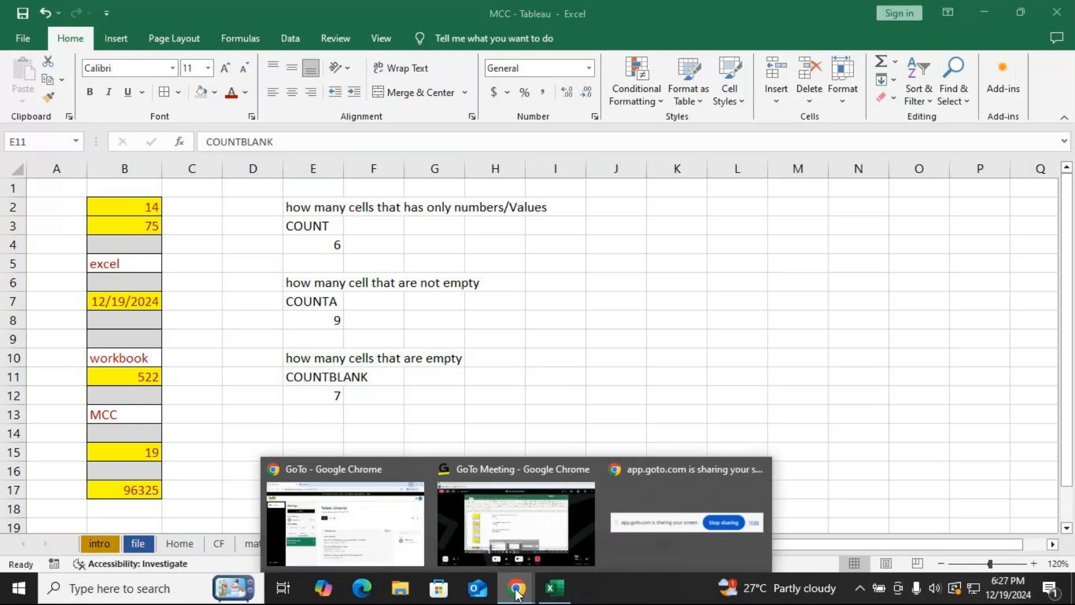
click(516, 524)
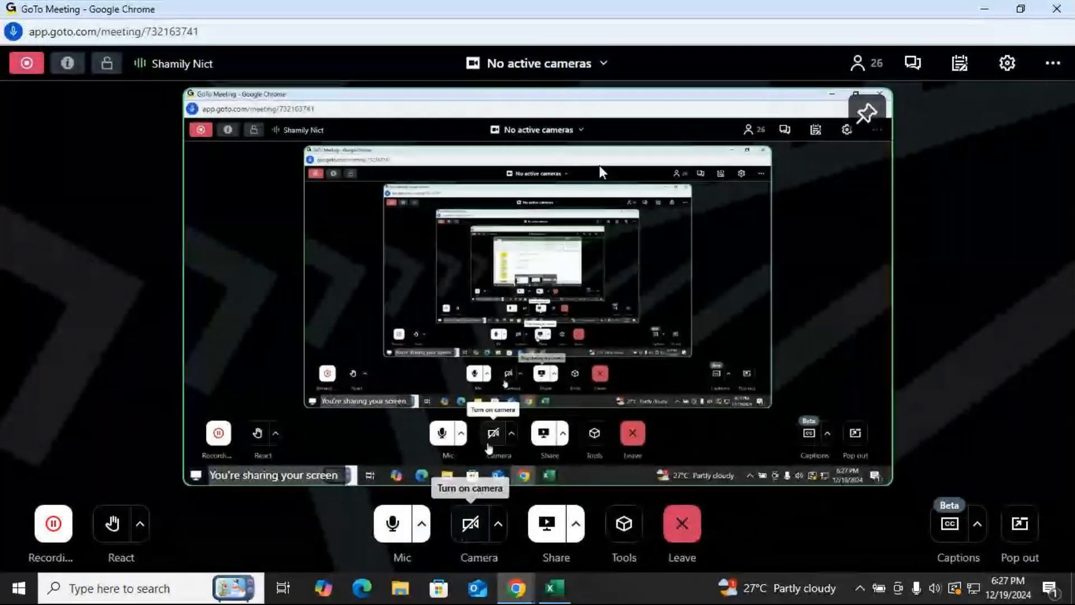
click(593, 64)
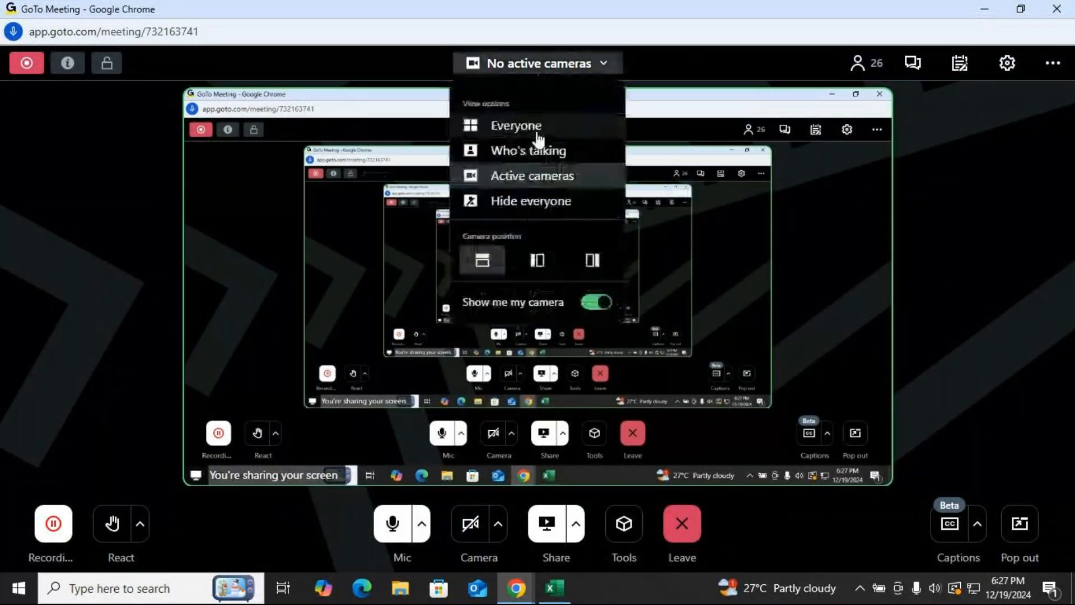
click(529, 125)
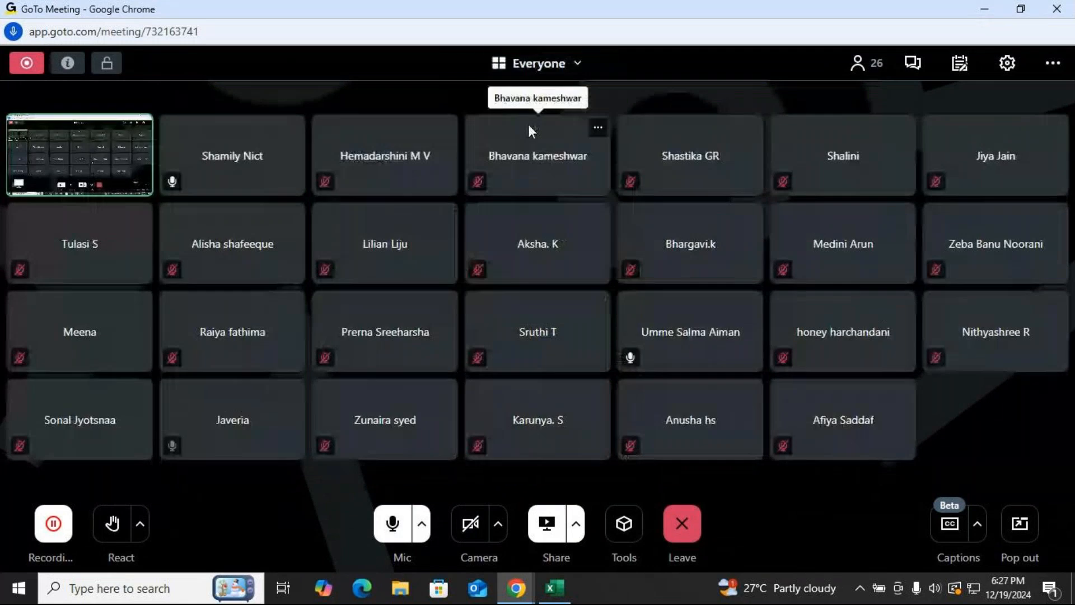
click(393, 528)
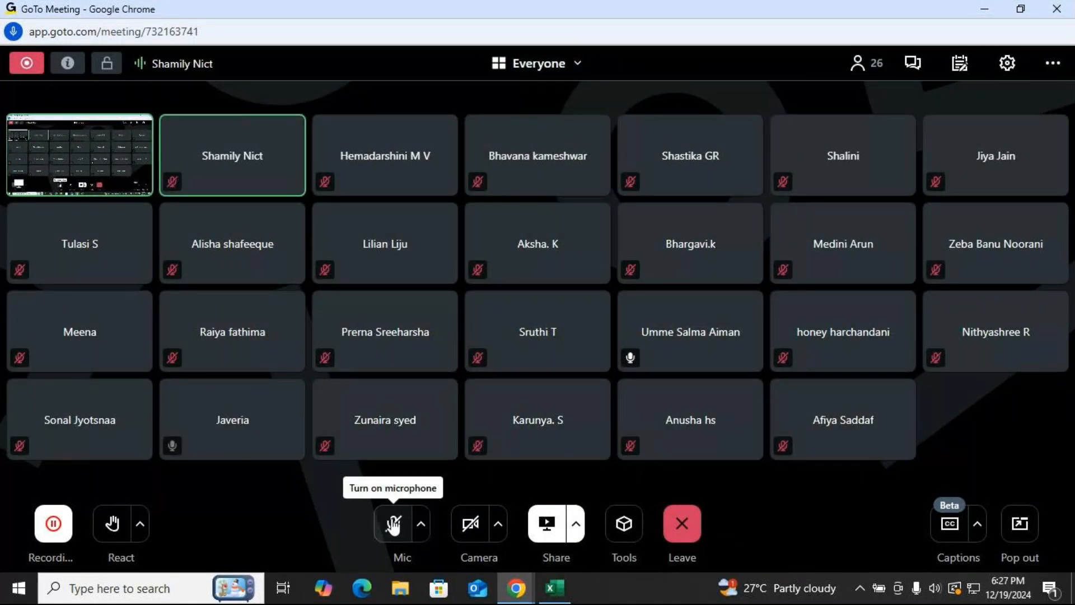
key(alt+Tab)
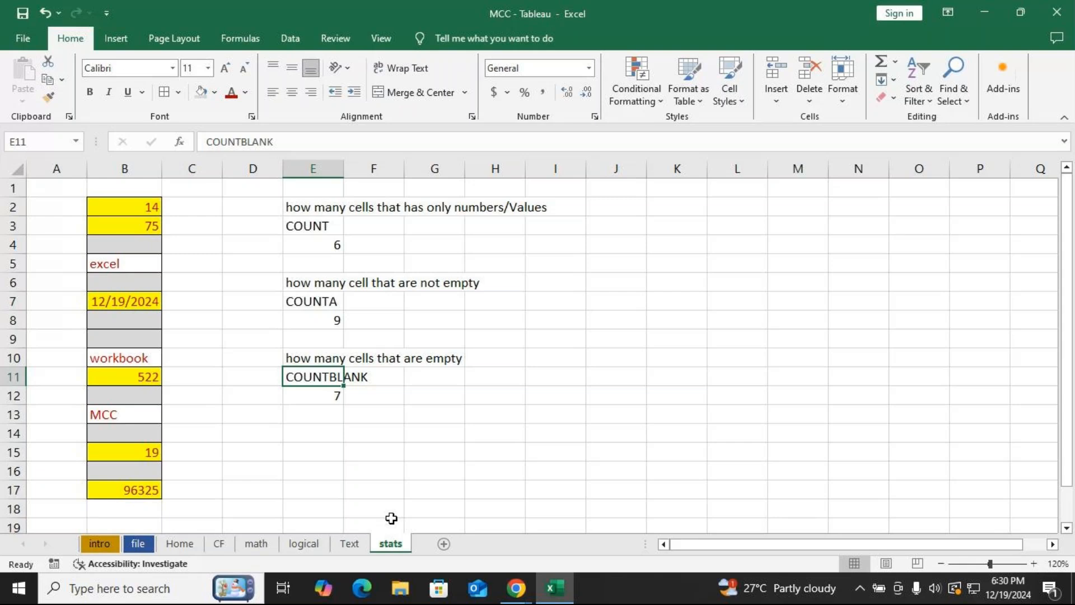
key(alt+Tab)
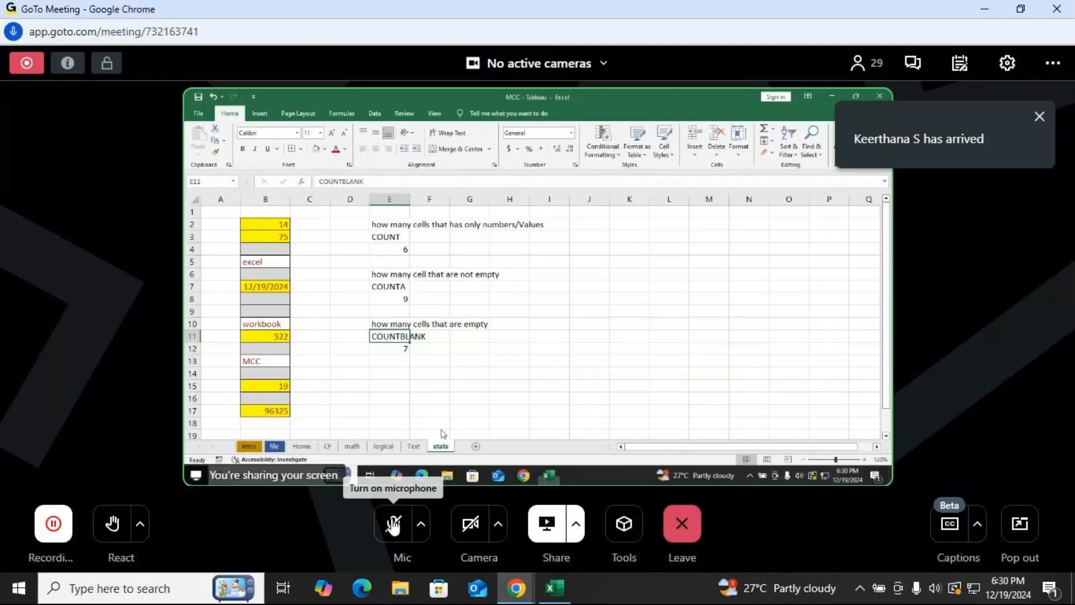
Set the meeting layout to Everyone again and turn the microphone back on.
click(574, 64)
click(527, 125)
click(393, 523)
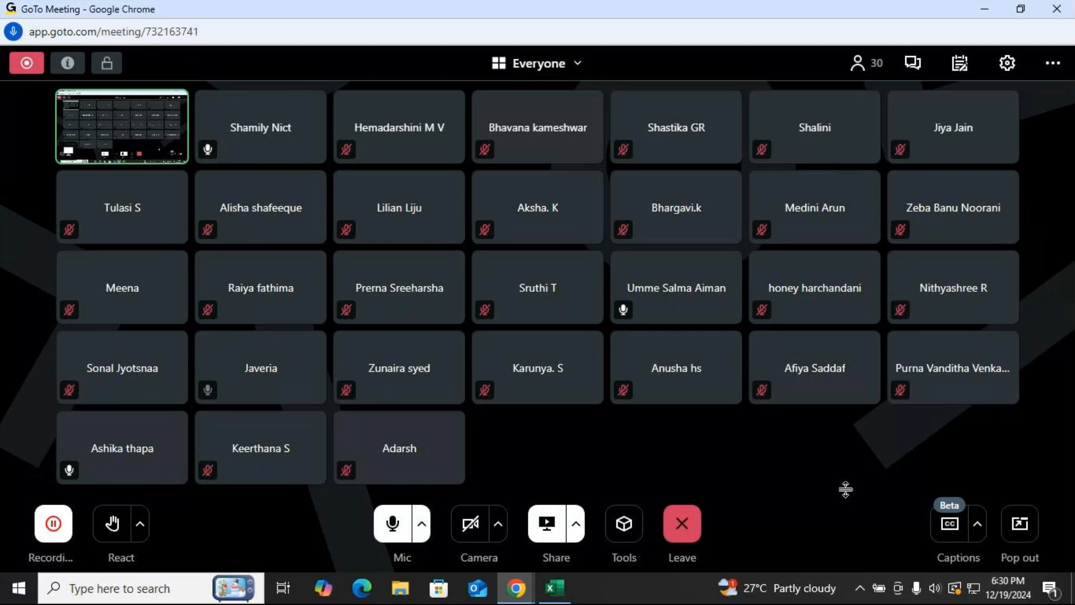
Launch Remote Desktop Connection with MSTSC, expand its options, enter the user name, and try connecting to 192.168.1.10.
key(super+r)
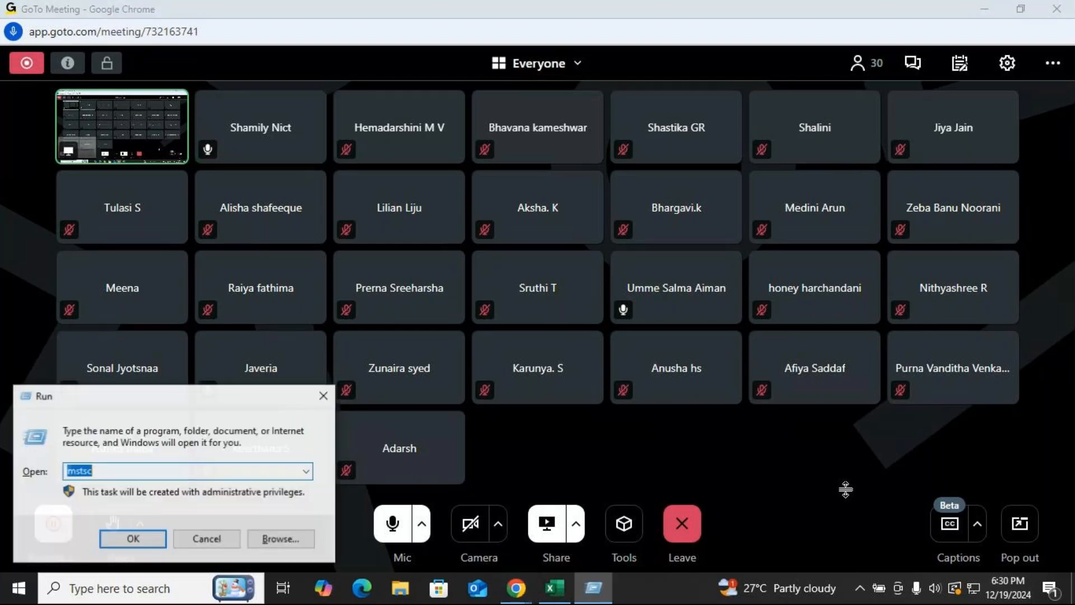
text(MSTSC)
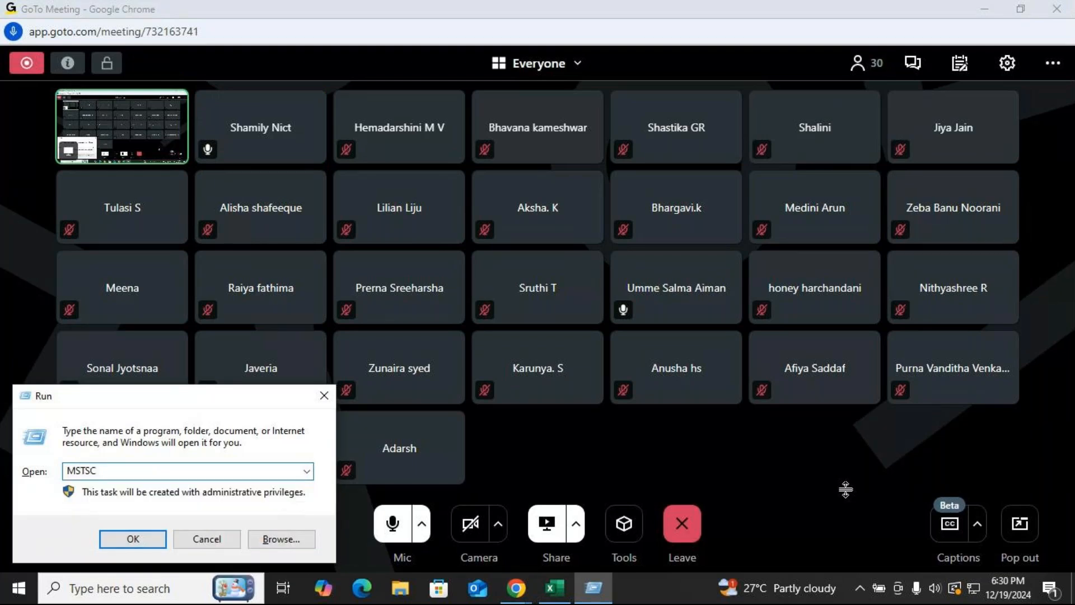
key(Return)
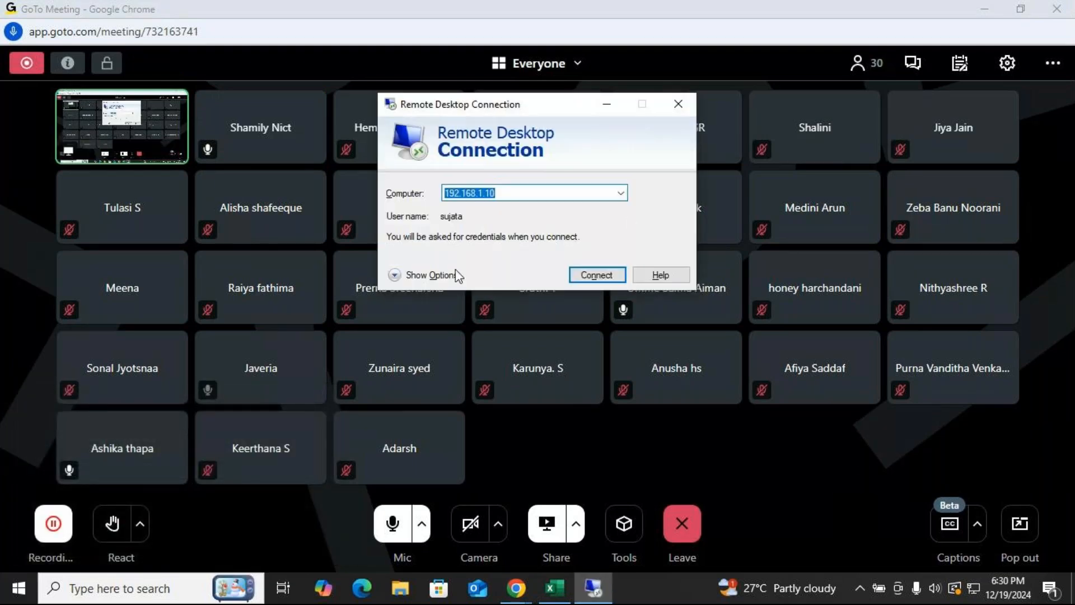
click(457, 274)
click(530, 272)
drag(531, 270, 457, 269)
text(SHAMILY)
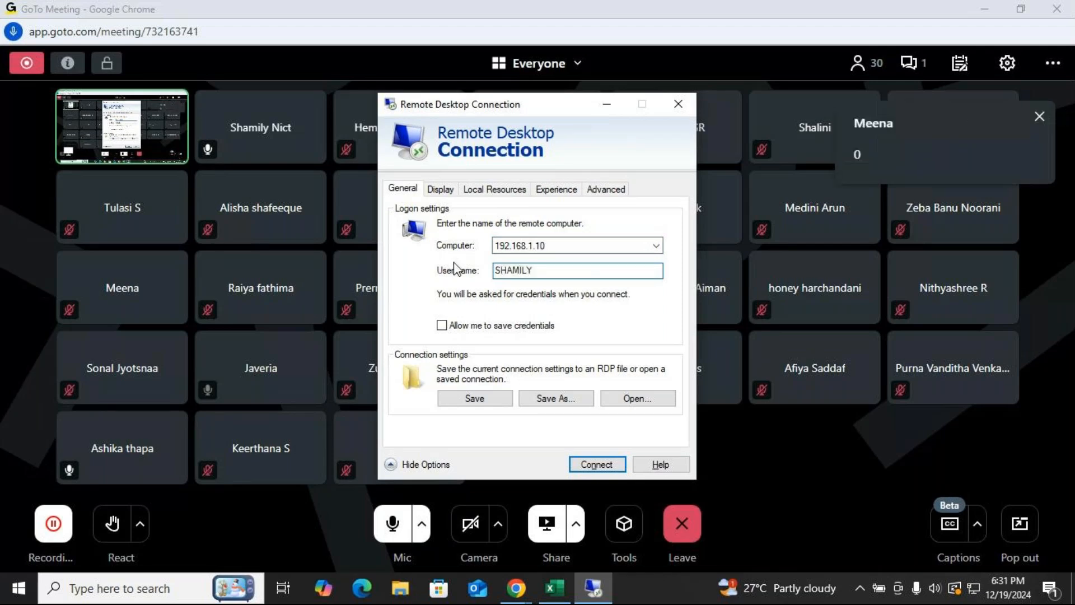
key(Return)
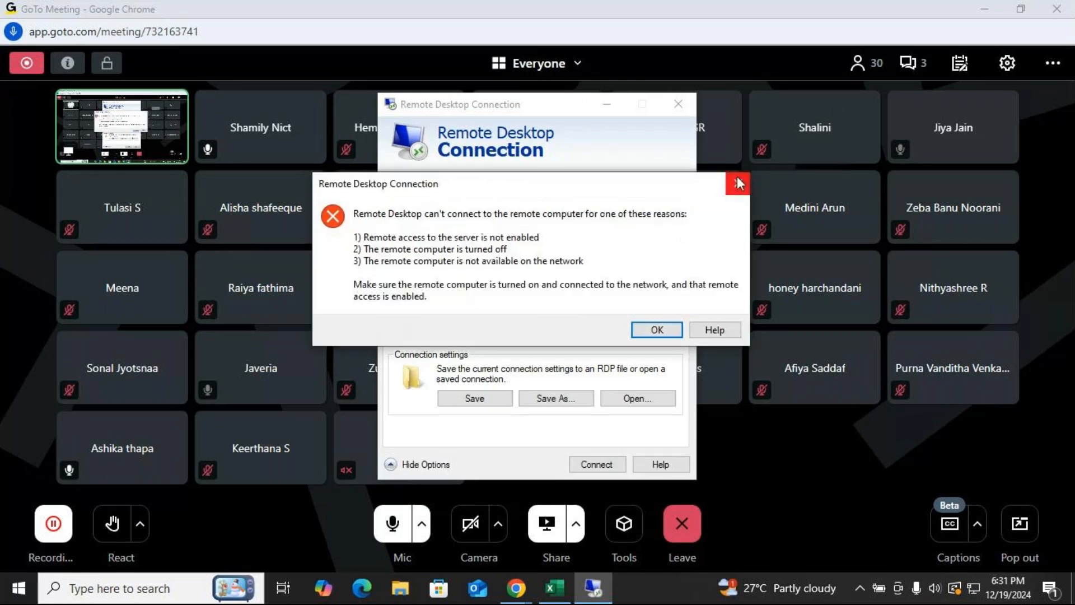
Retry the remote connection with computer address 192.168.0.10, then dismiss the error and close the Remote Desktop dialog.
click(738, 180)
click(588, 247)
click(535, 247)
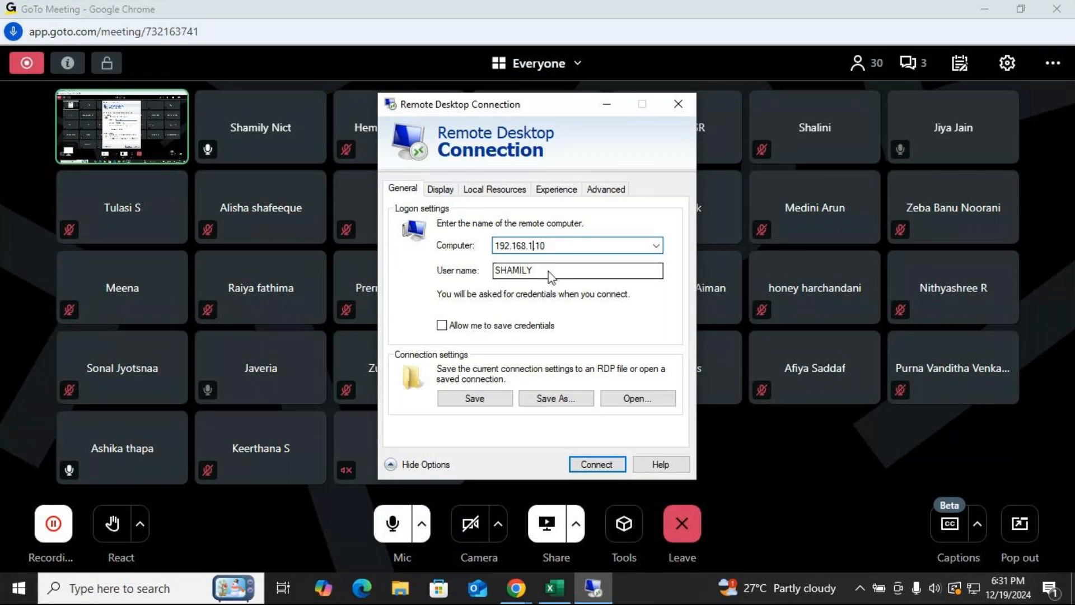
key(BackSpace)
text(0)
key(Return)
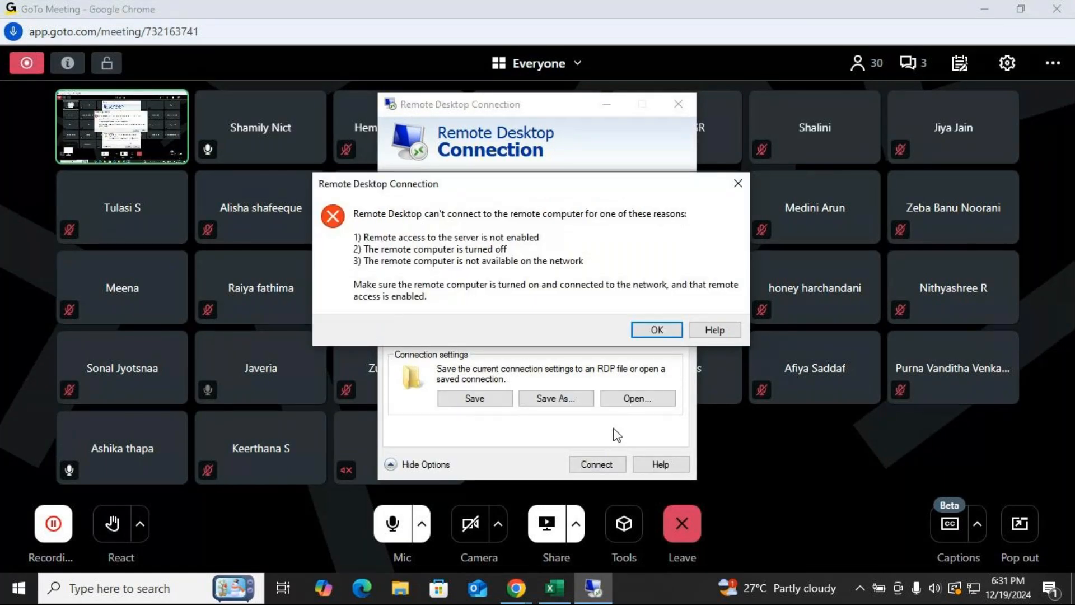
click(658, 330)
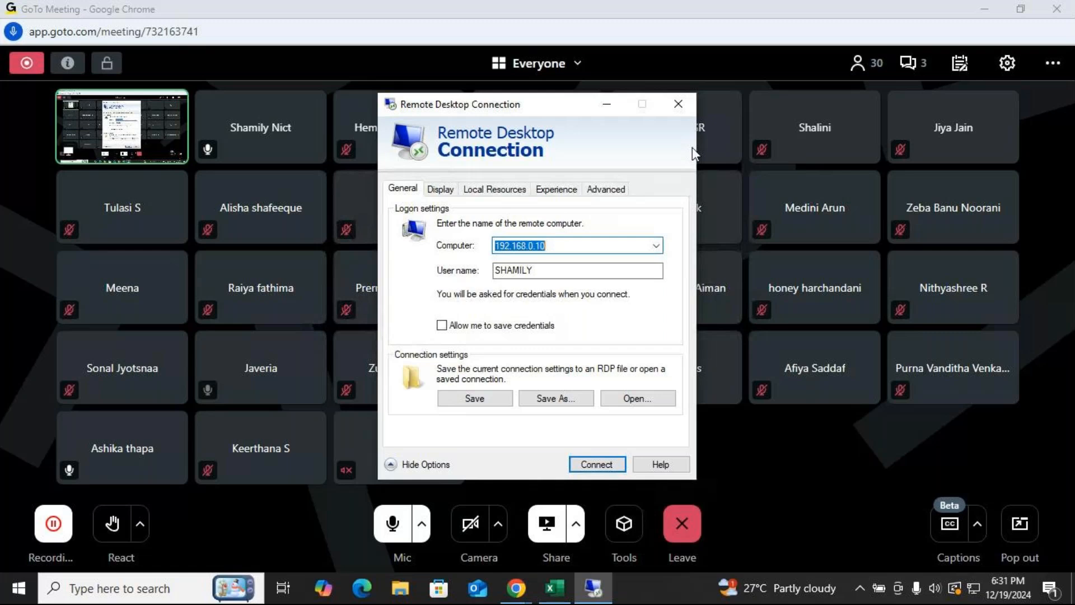
click(680, 100)
Minimize the windows, open the sample file workbook from the desktop, and close it again.
click(553, 588)
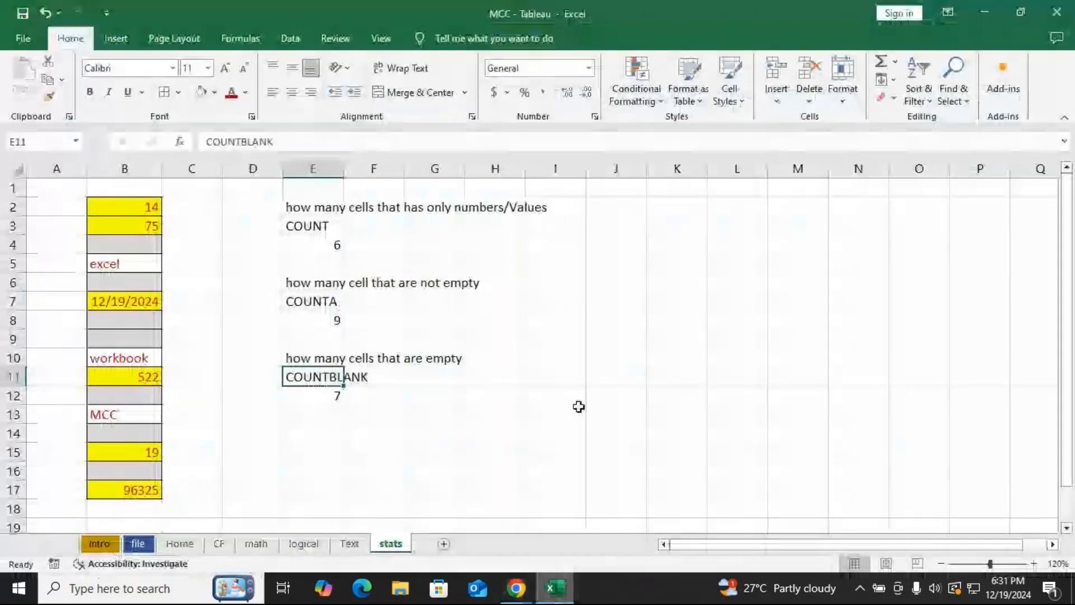
click(991, 9)
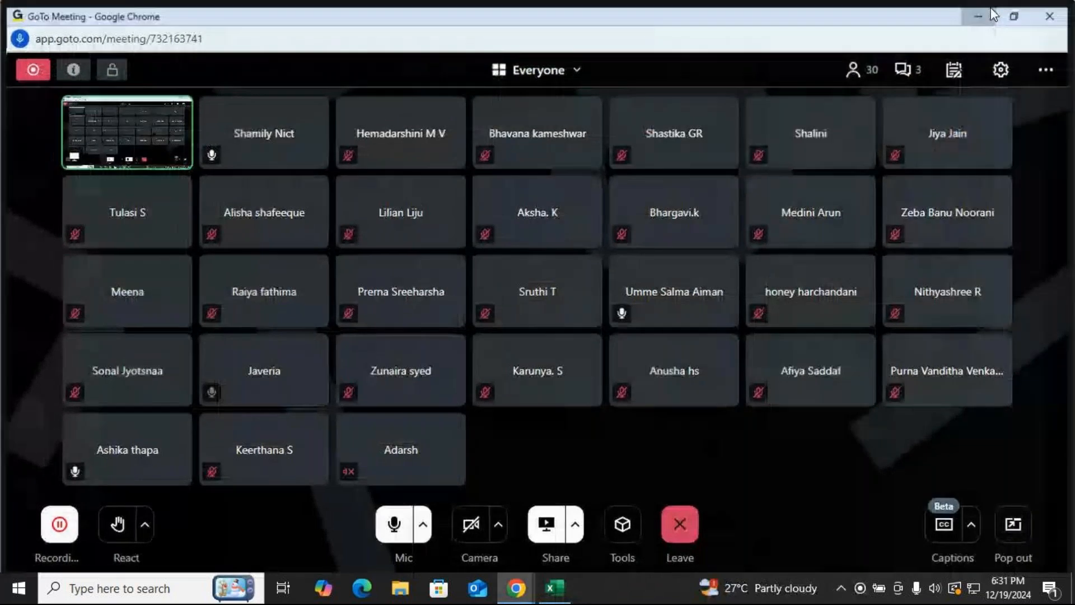
click(990, 13)
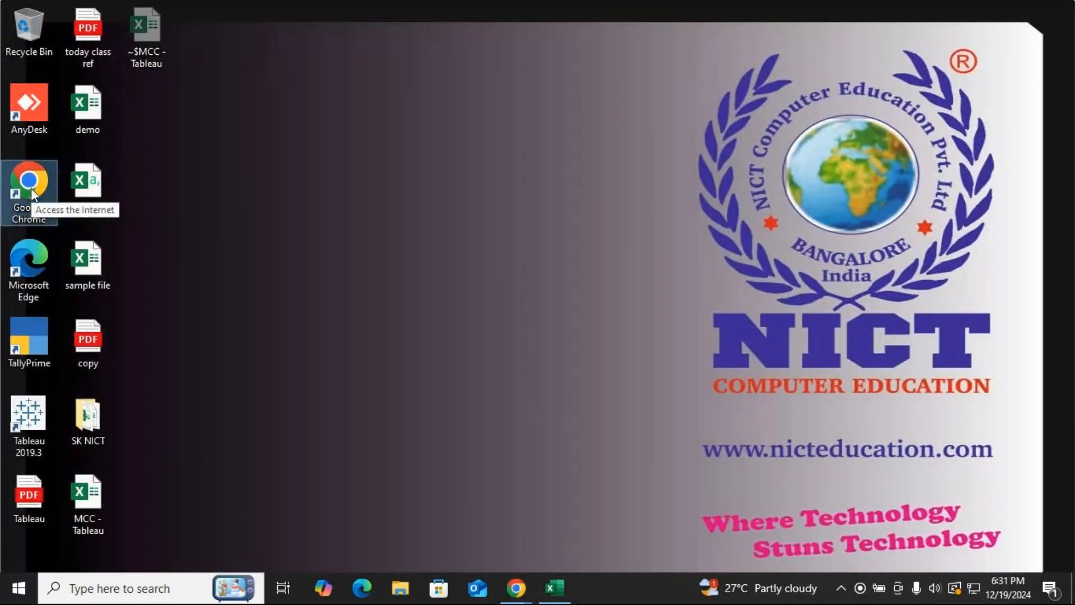
double_click(96, 266)
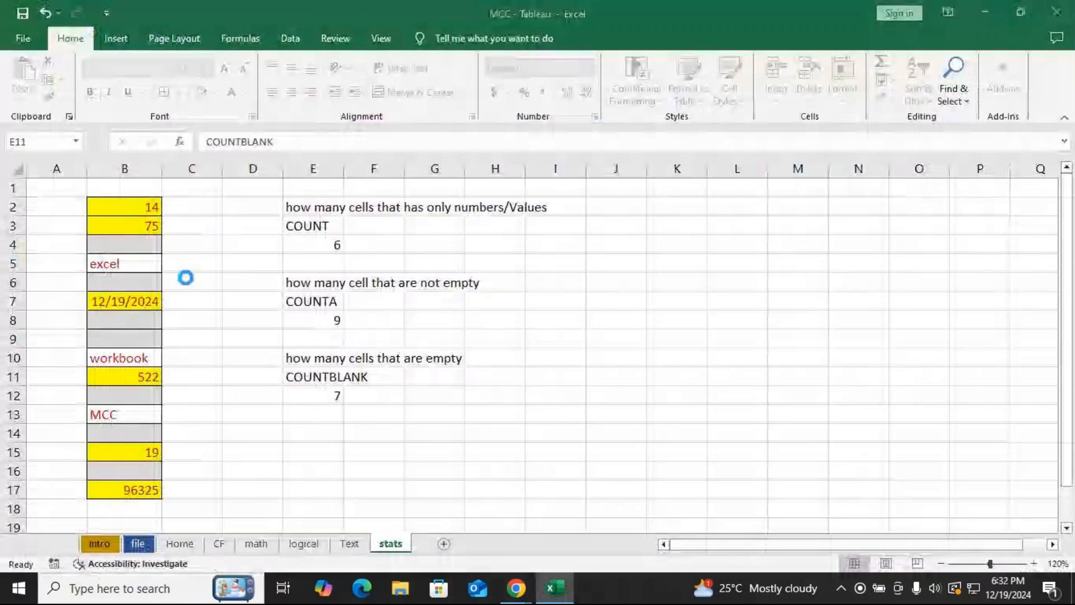
click(1070, 14)
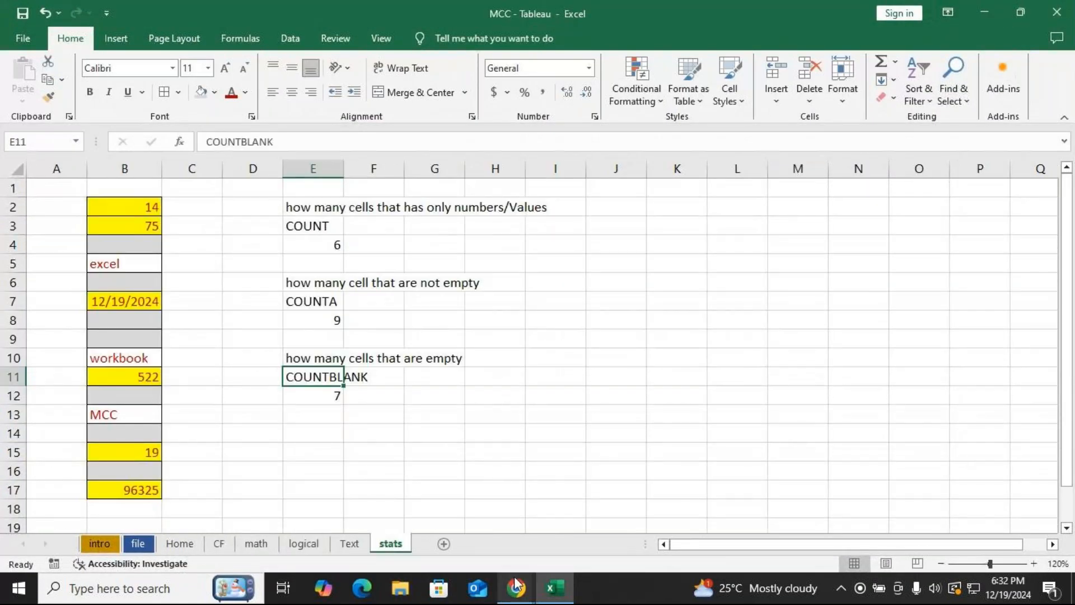
Bring up the GoTo browser window, open a new tab and go to kaggle.com.
click(515, 586)
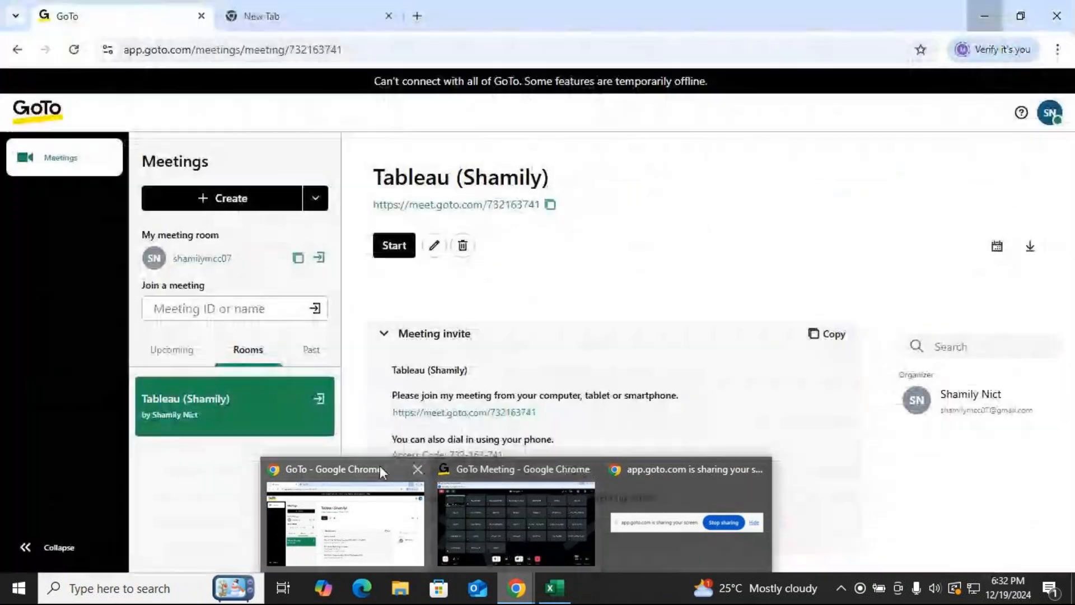
click(380, 466)
click(307, 11)
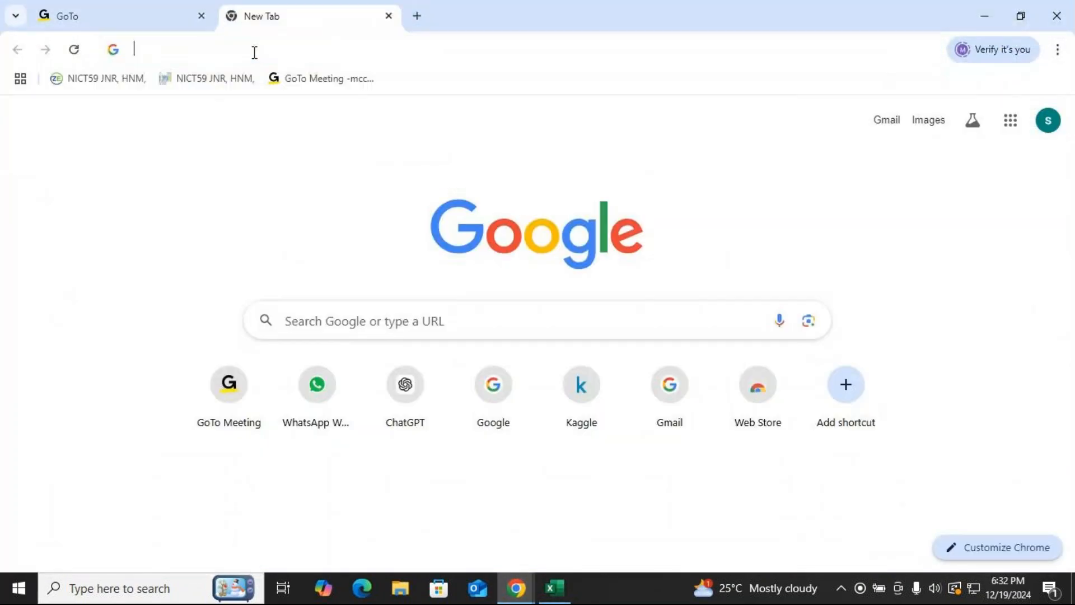
click(254, 52)
text(Kaggle.com)
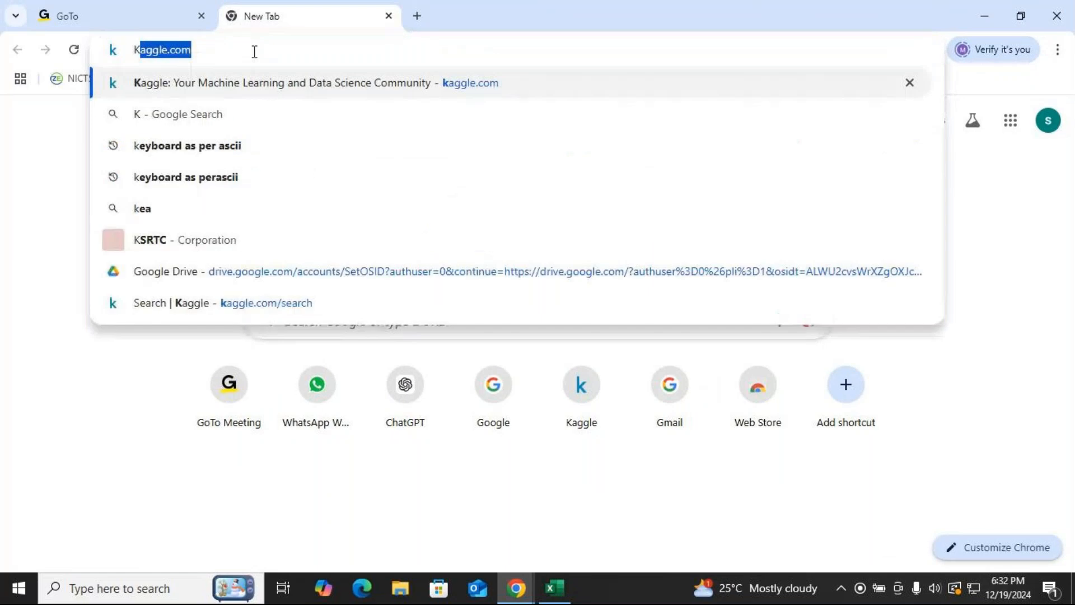
key(Right)
key(Return)
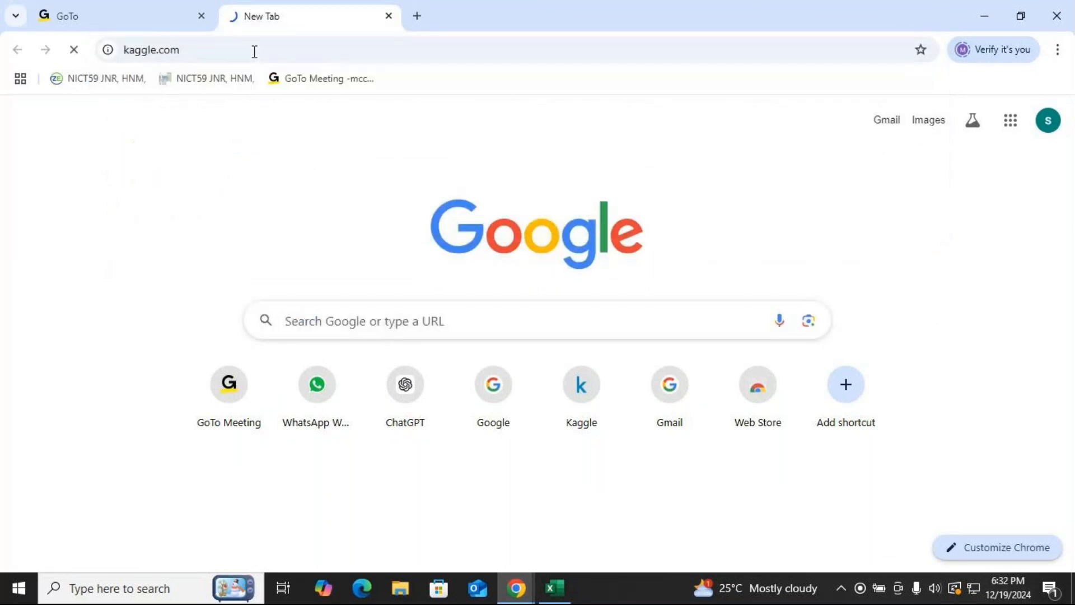
Search Kaggle for office supplies.
drag(210, 45, 108, 68)
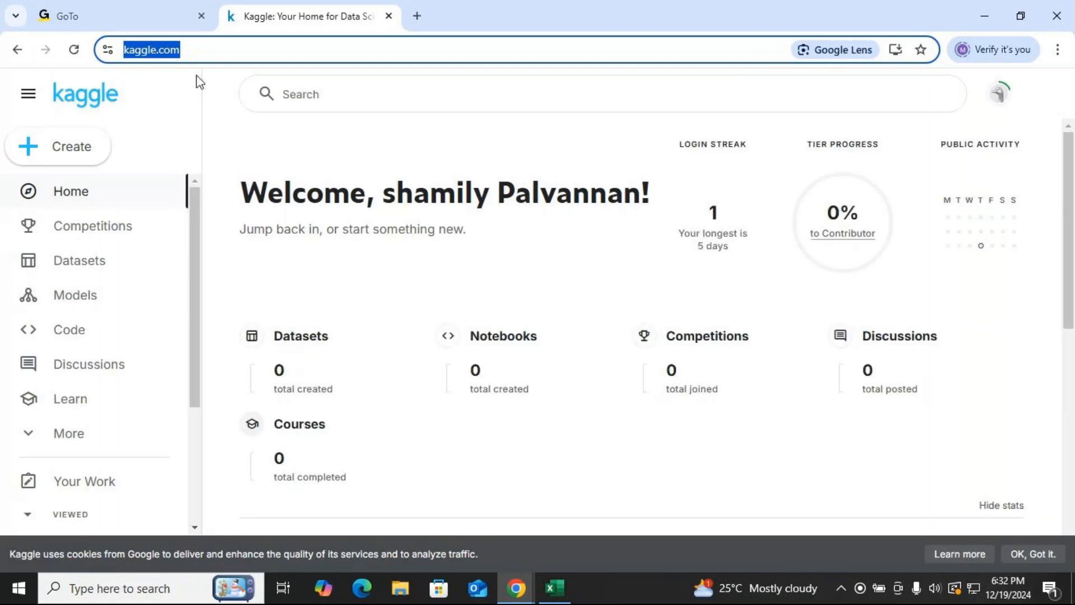
click(318, 98)
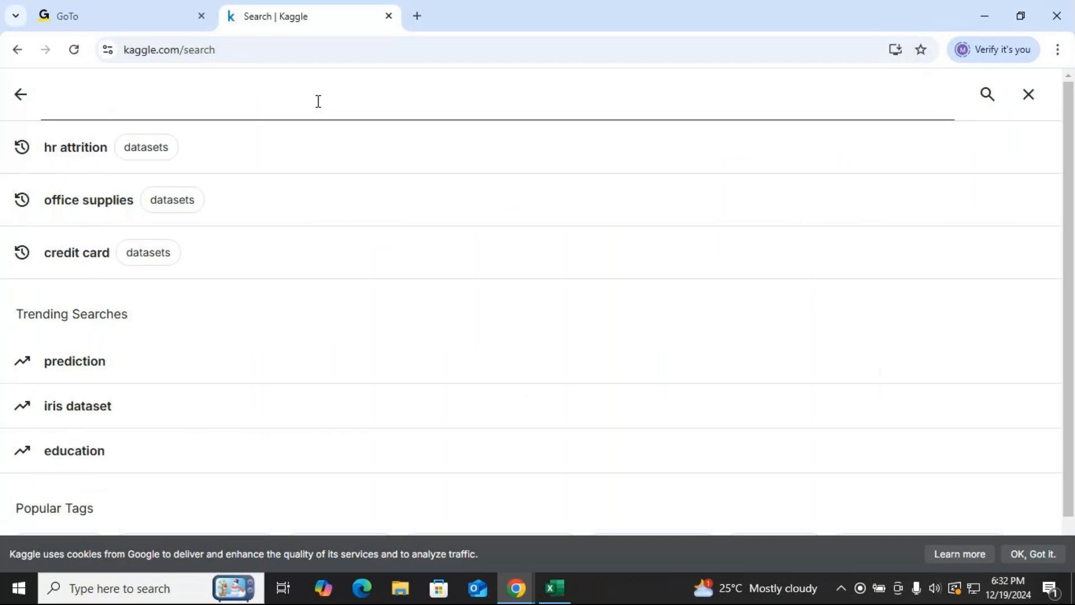
text(offi)
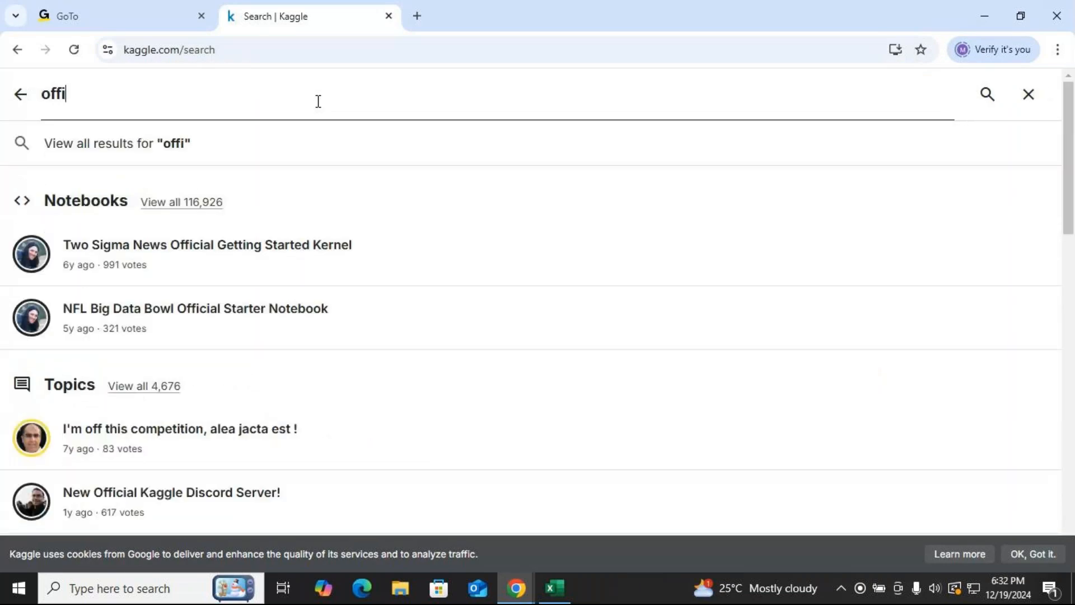
text(ce supll)
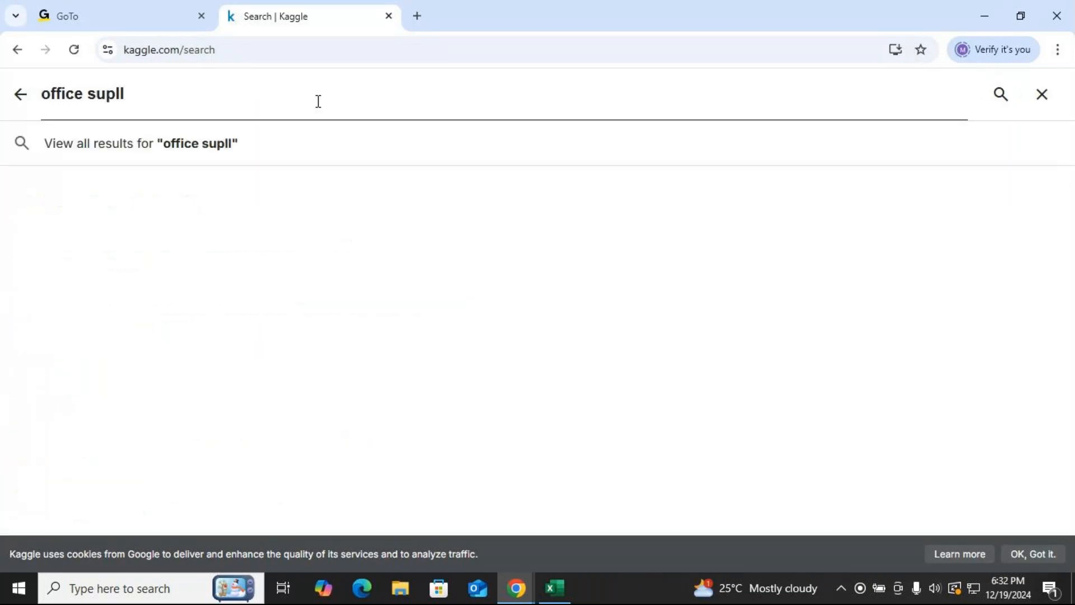
key(BackSpace)
key(BackSpace)
text(p)
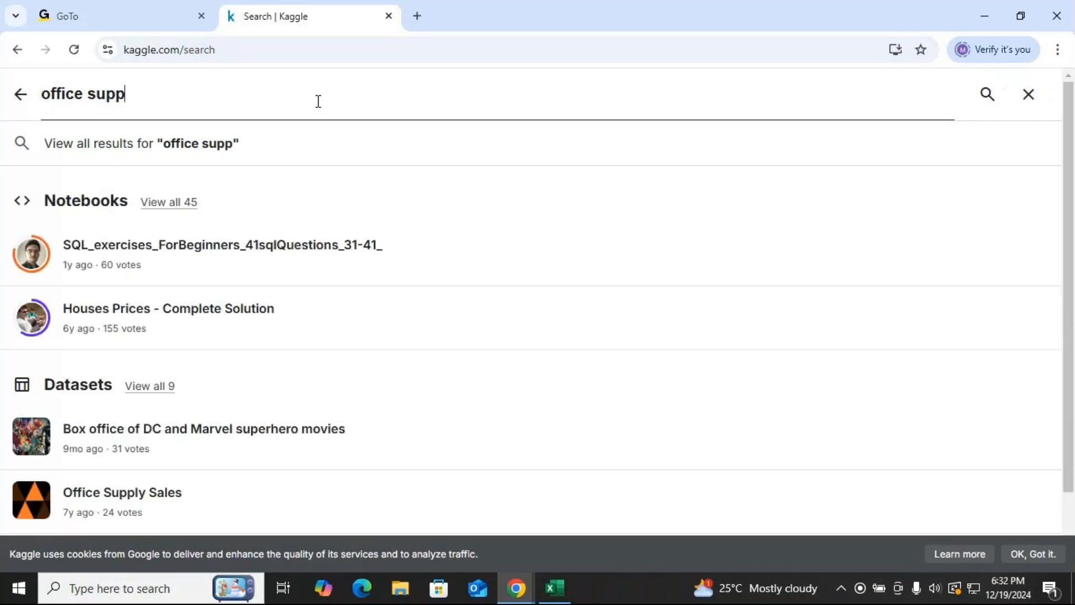
text(lis)
key(BackSpace)
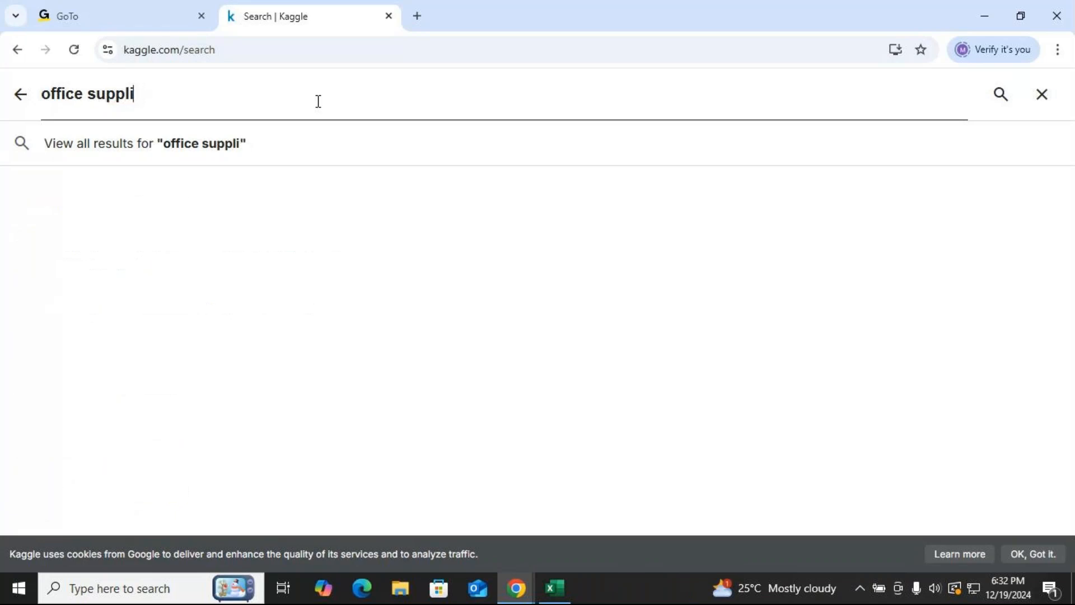
text(es)
key(Return)
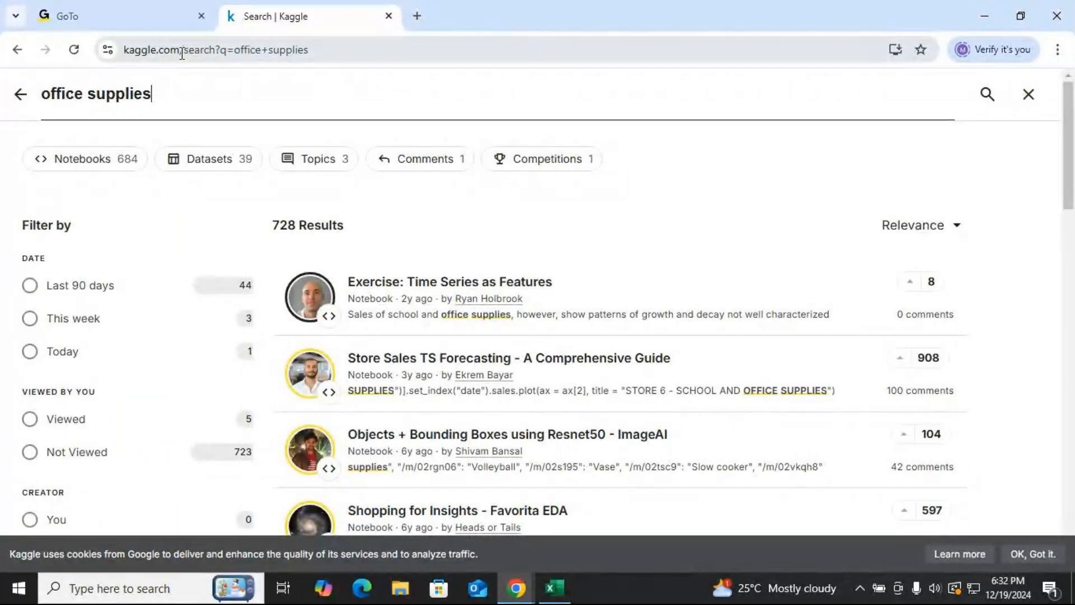
drag(178, 51, 118, 46)
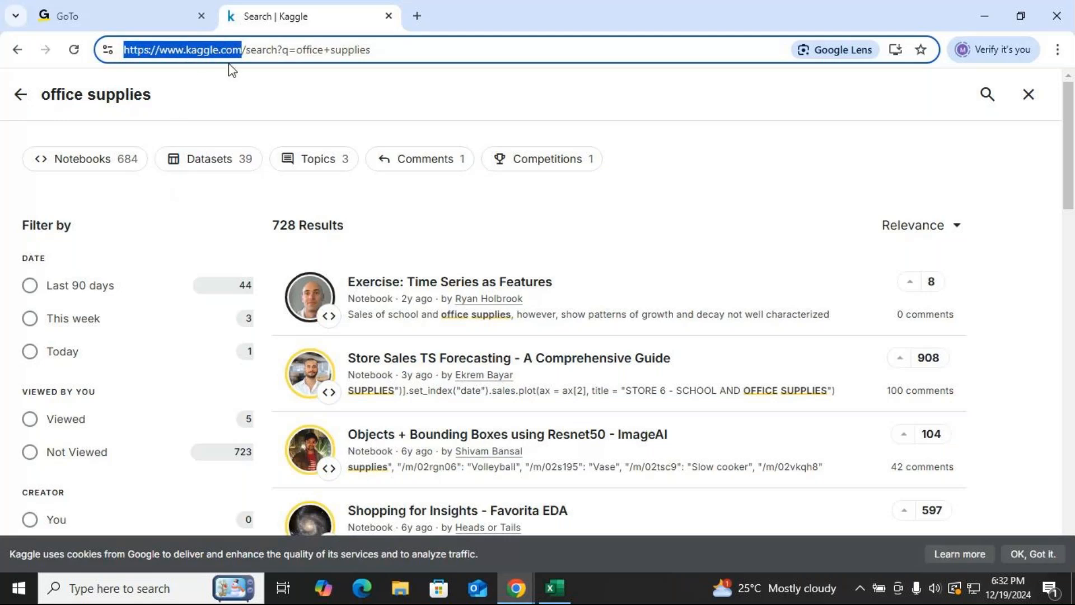
Filter the office supplies search results to show only datasets.
click(157, 99)
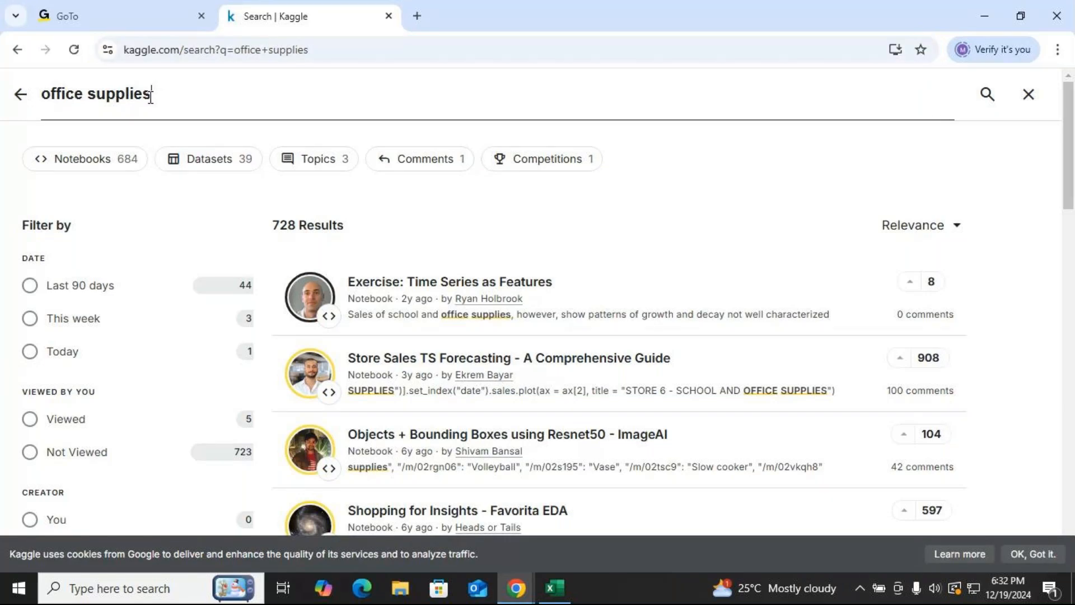
drag(157, 100, 43, 110)
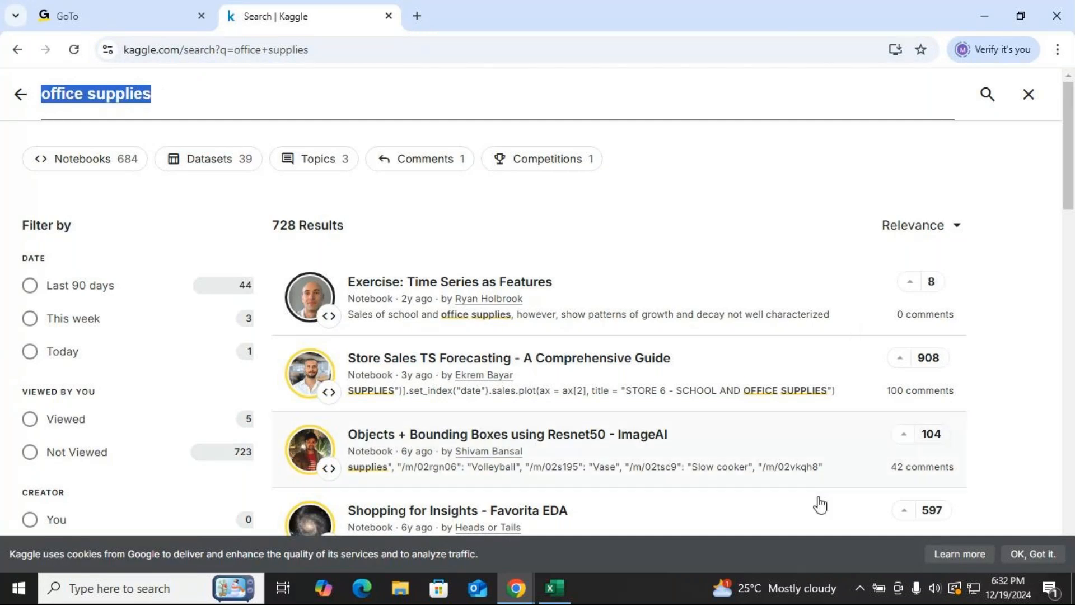
click(209, 160)
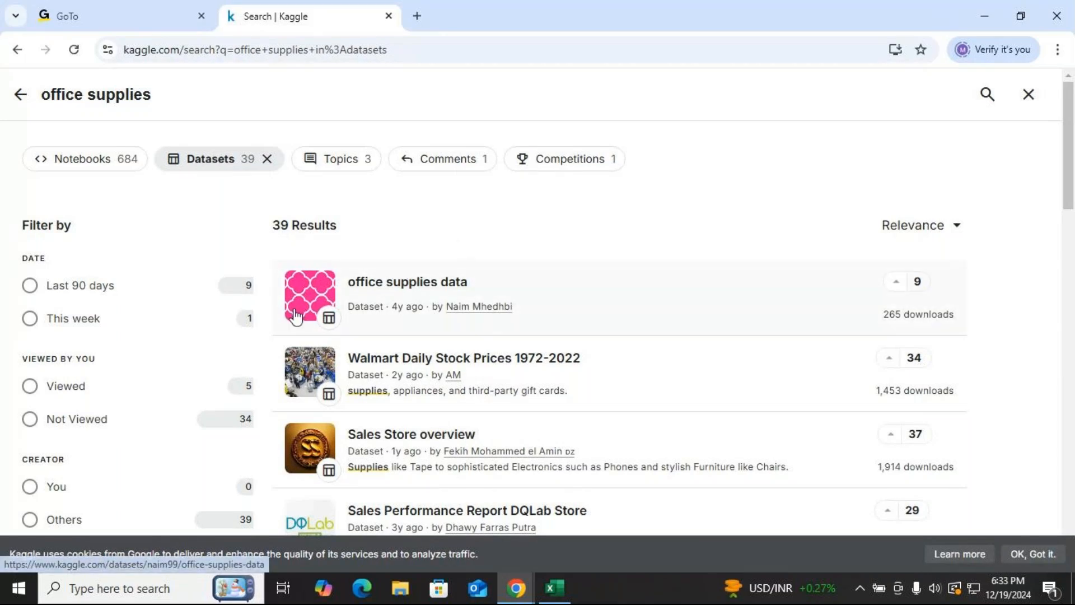
Open the office supplies data dataset and download it as a zip.
click(421, 286)
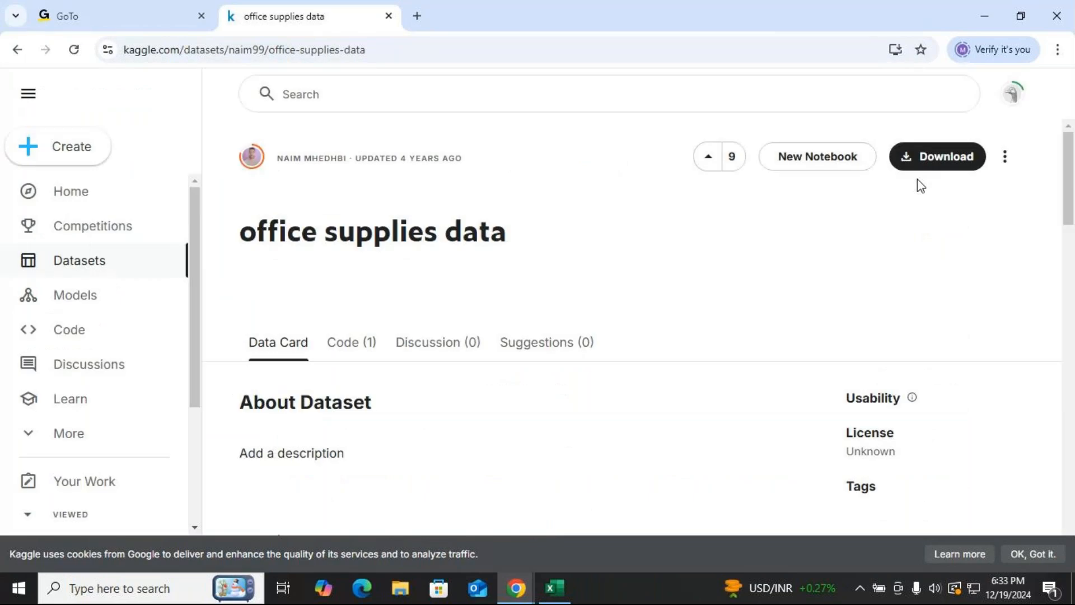
click(936, 157)
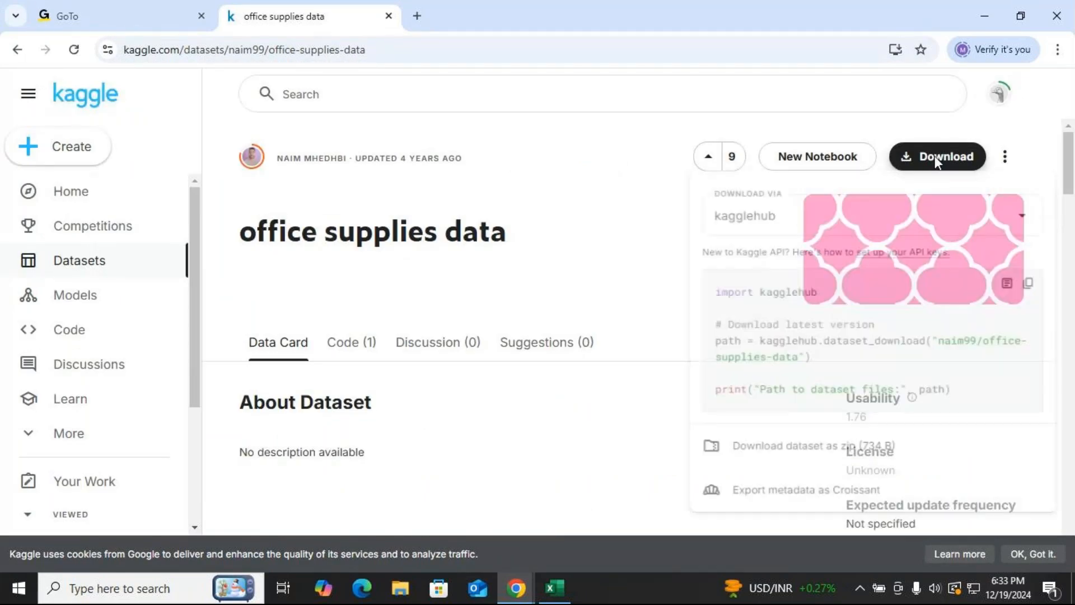
click(791, 459)
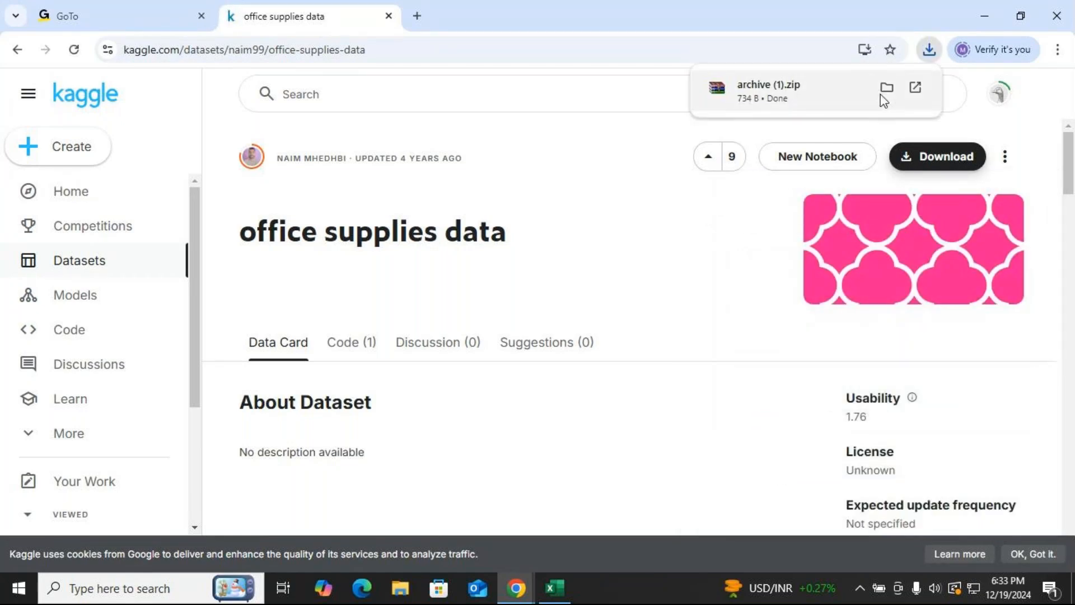
Show the downloaded archive (1) zip in its folder and extract its files to the Desktop.
click(887, 88)
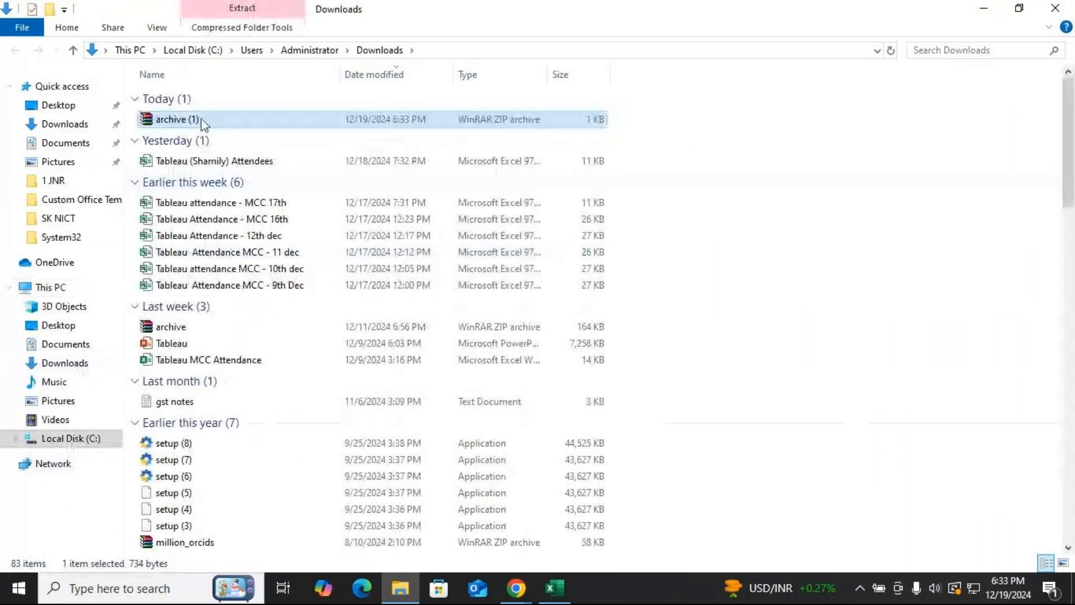
right_click(201, 118)
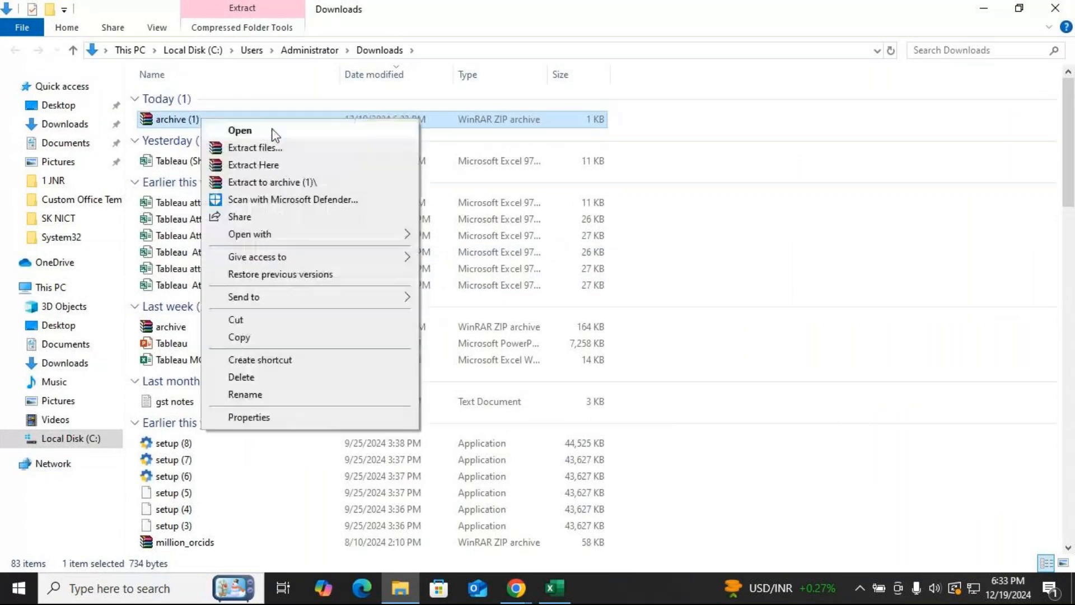
click(271, 132)
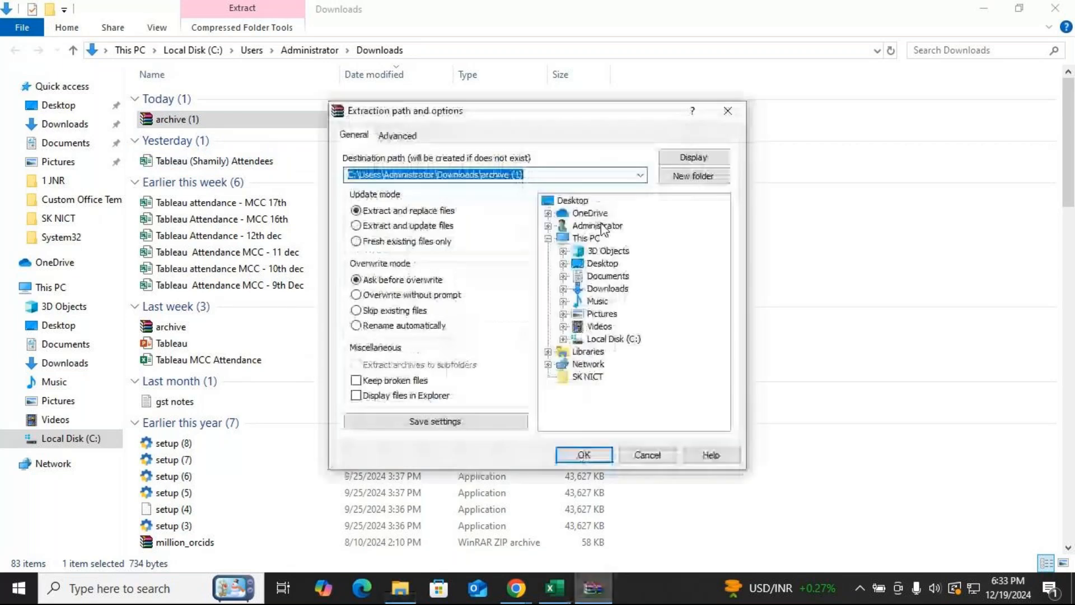
click(603, 263)
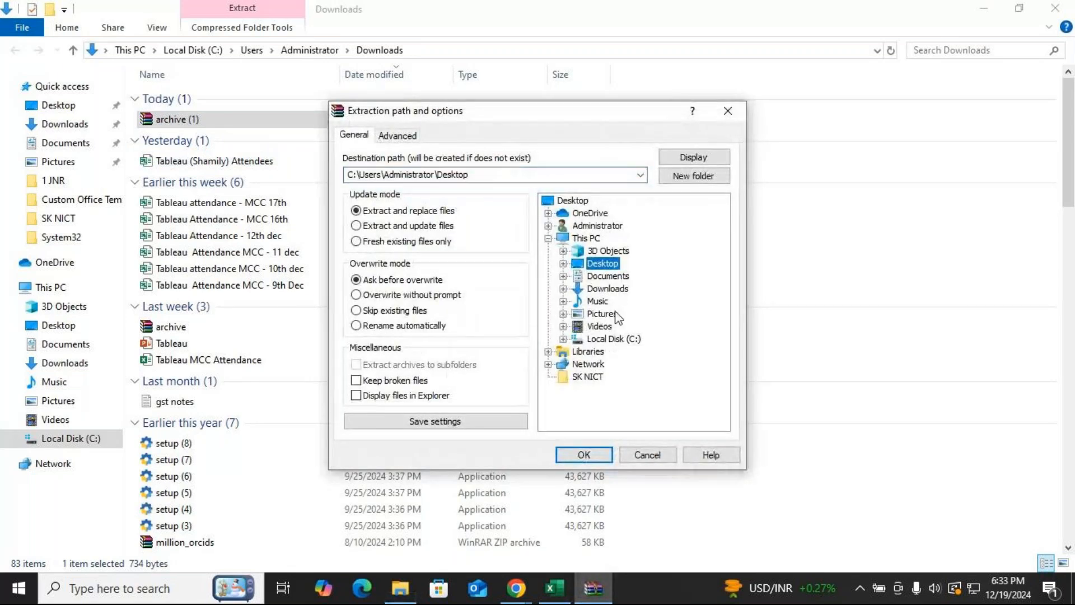
click(584, 457)
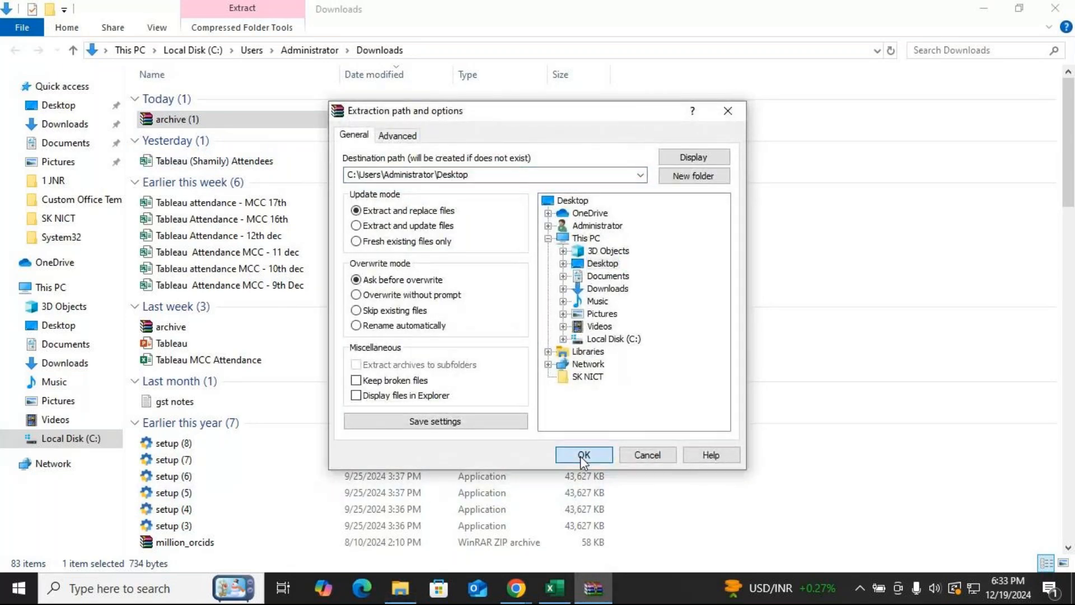
Close the Downloads folder, minimize the browser, and open the extracted OfficeSupplies file from the desktop.
click(1052, 13)
click(983, 9)
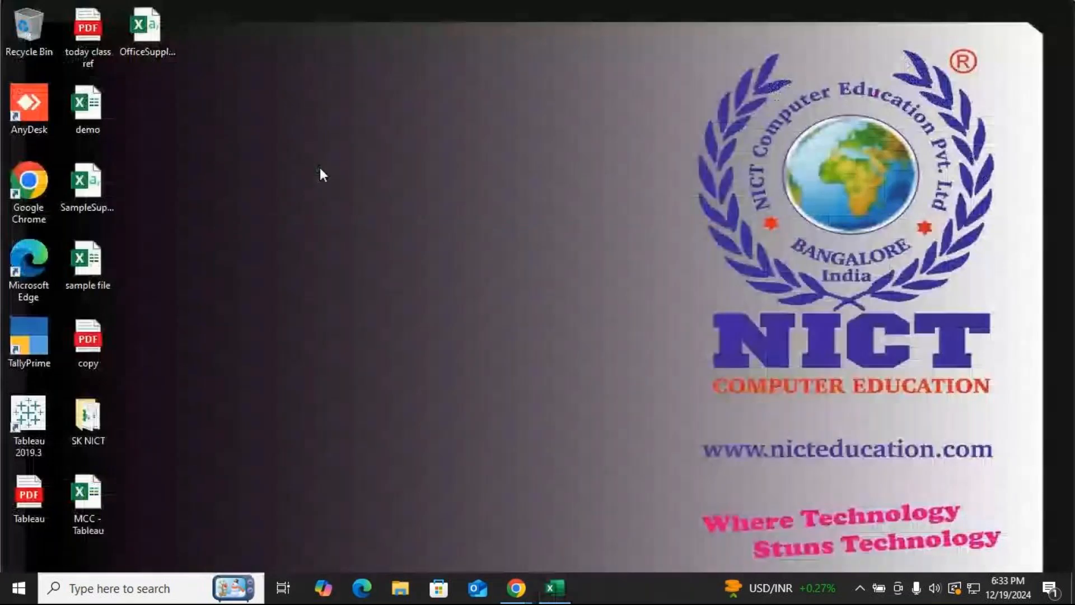
double_click(164, 44)
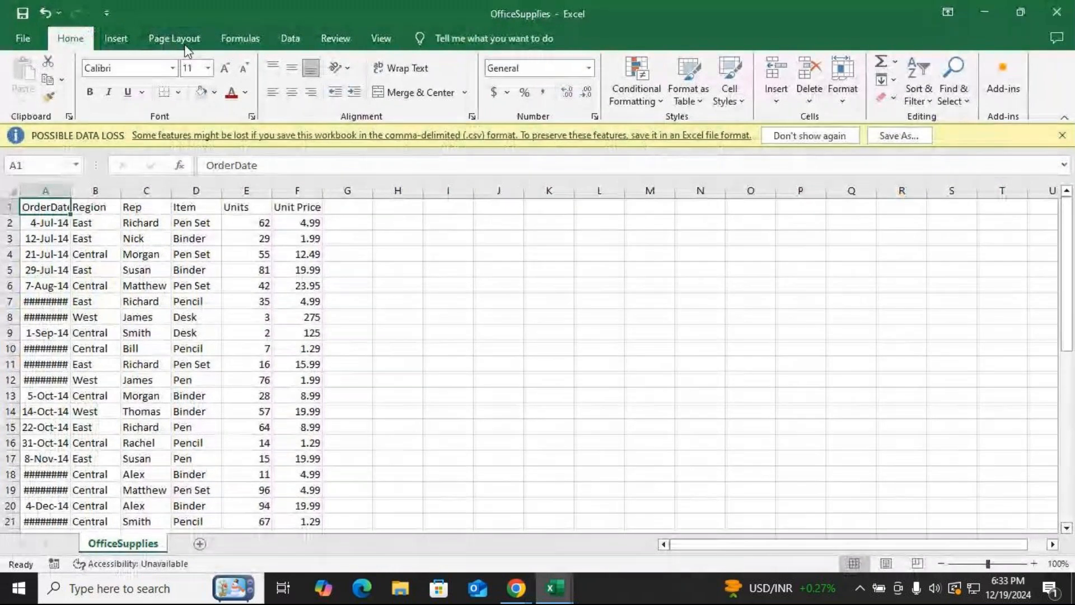
Copy the entire OfficeSupplies sheet and close the file without saving changes.
double_click(71, 191)
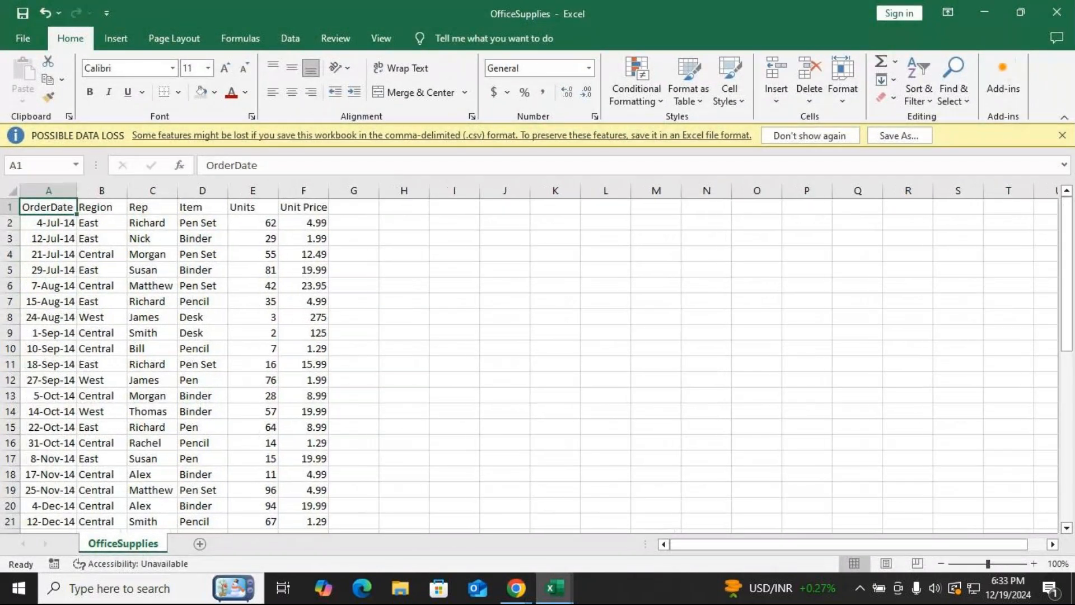
click(11, 190)
click(11, 189)
key(ctrl+c)
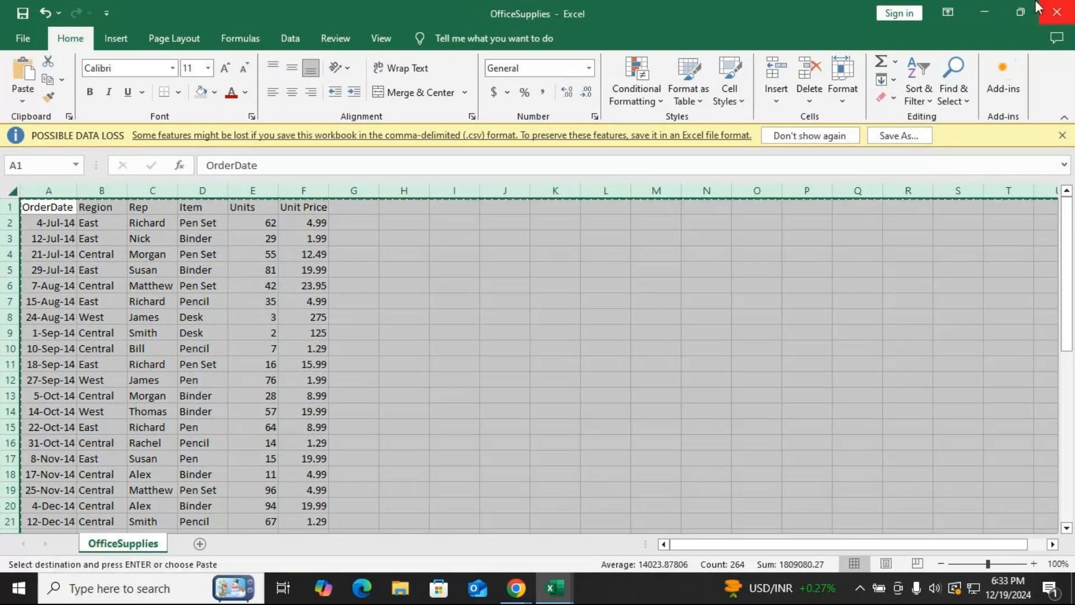
click(1057, 12)
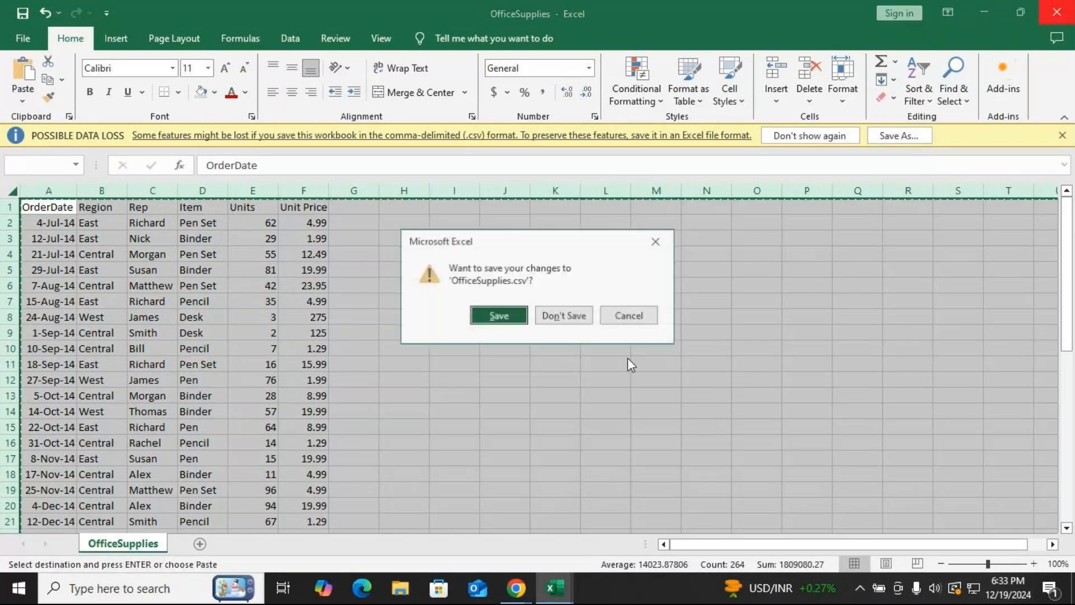
click(562, 316)
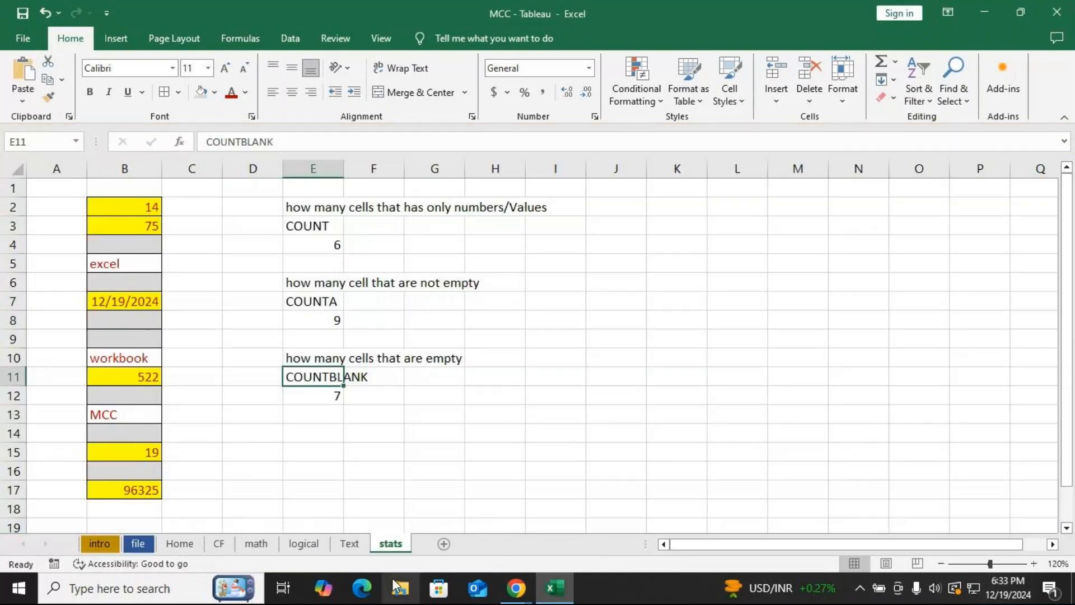
Add a new sheet to the MCC - Tableau workbook, paste the copied data, and autofit column A.
click(442, 544)
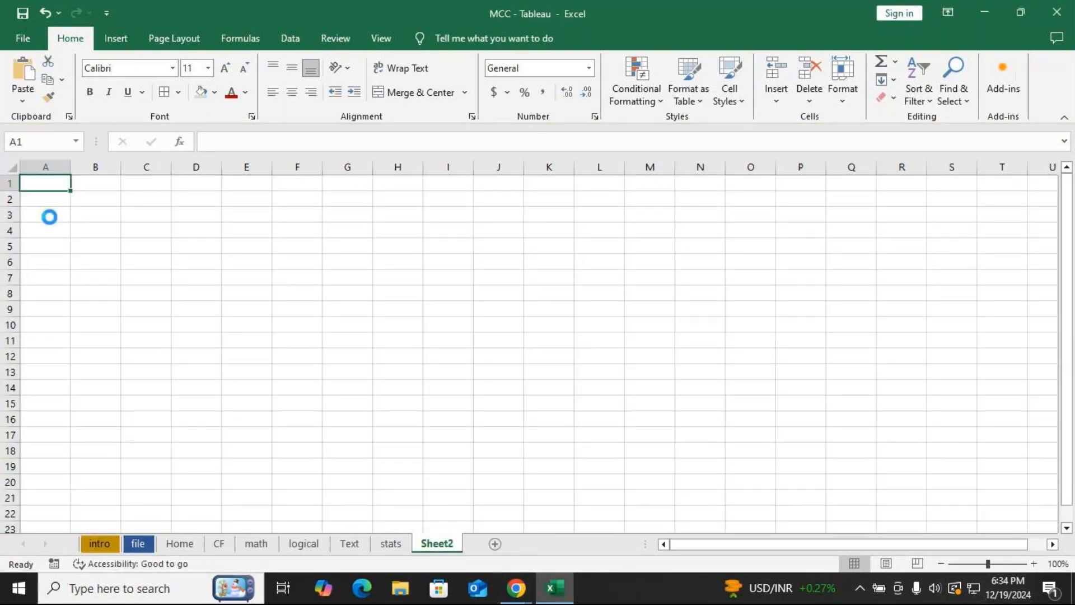
key(ctrl+v)
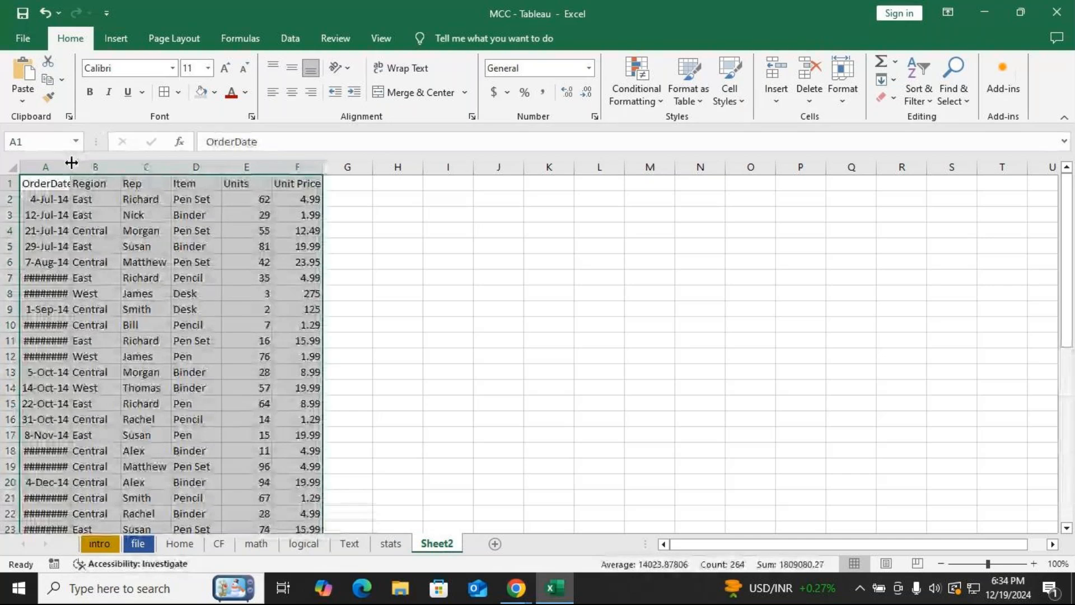
double_click(72, 163)
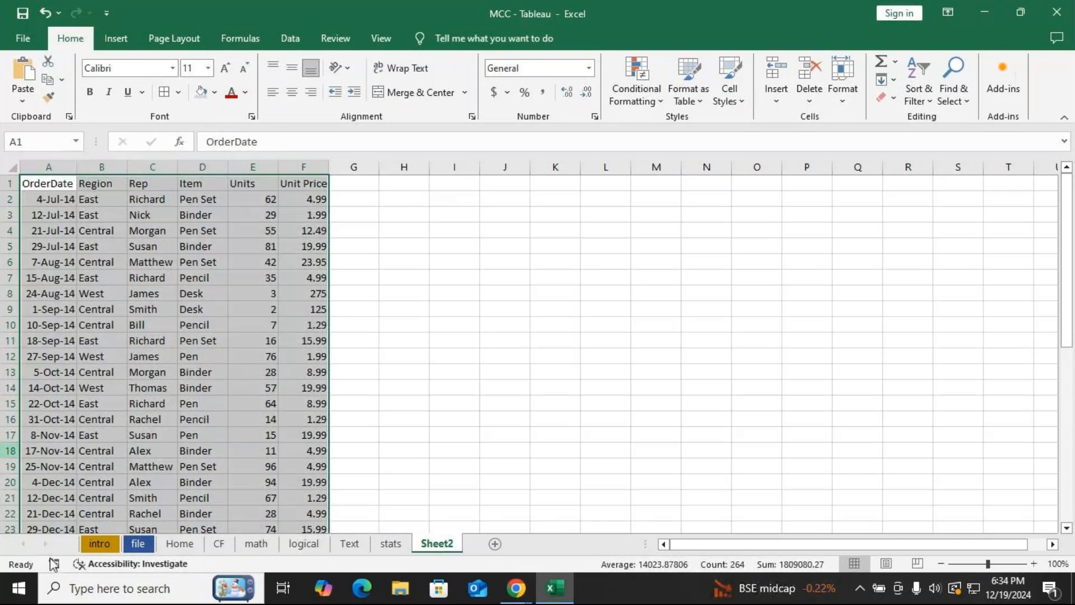
Switch to the GoTo Meeting window and check the chat panel before closing it.
click(516, 588)
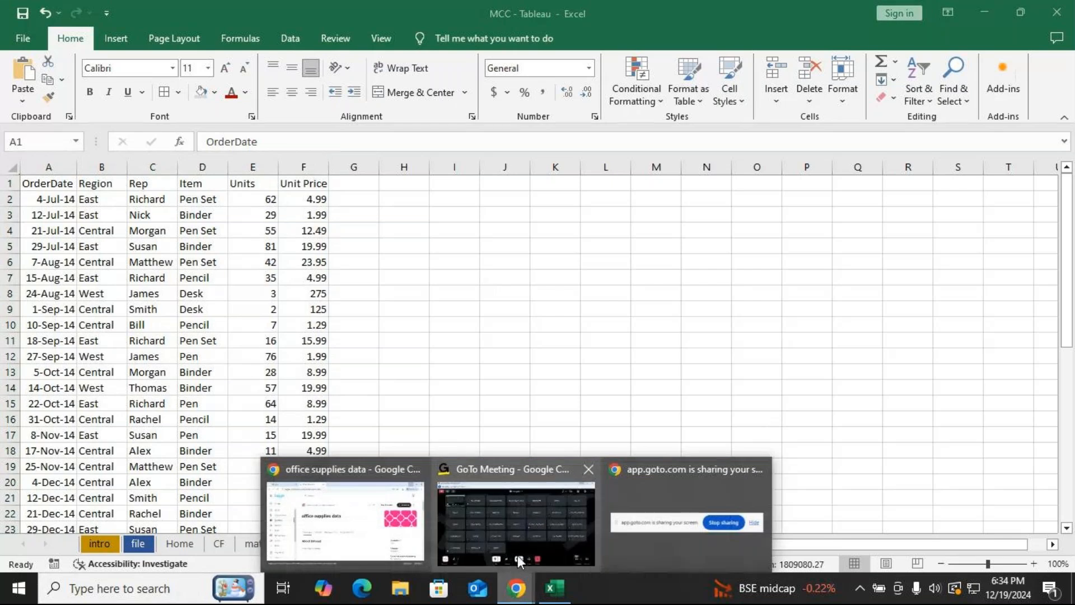
click(528, 547)
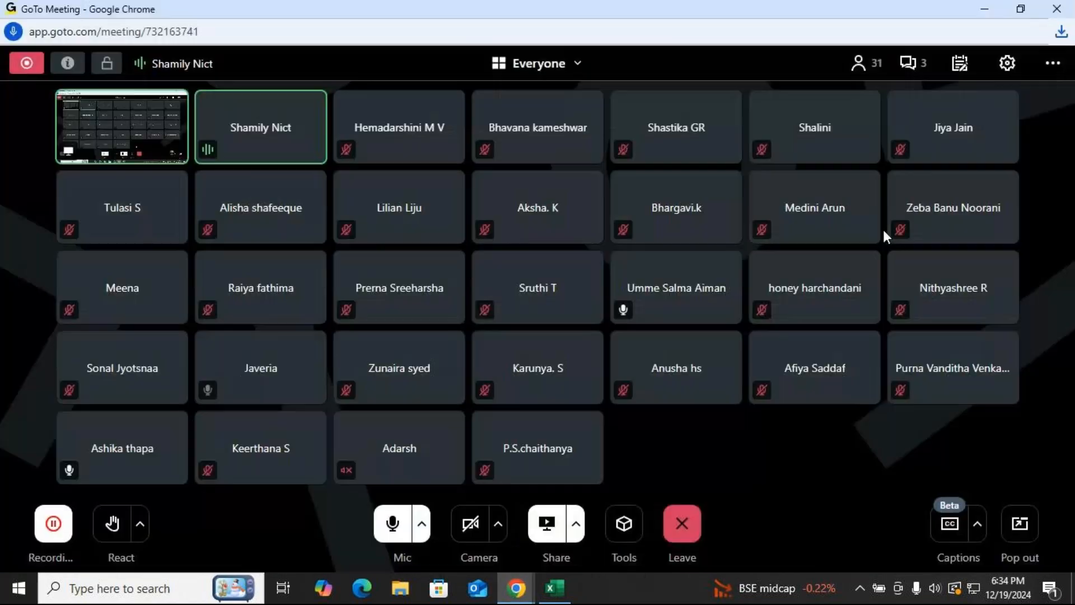
click(913, 63)
click(1056, 102)
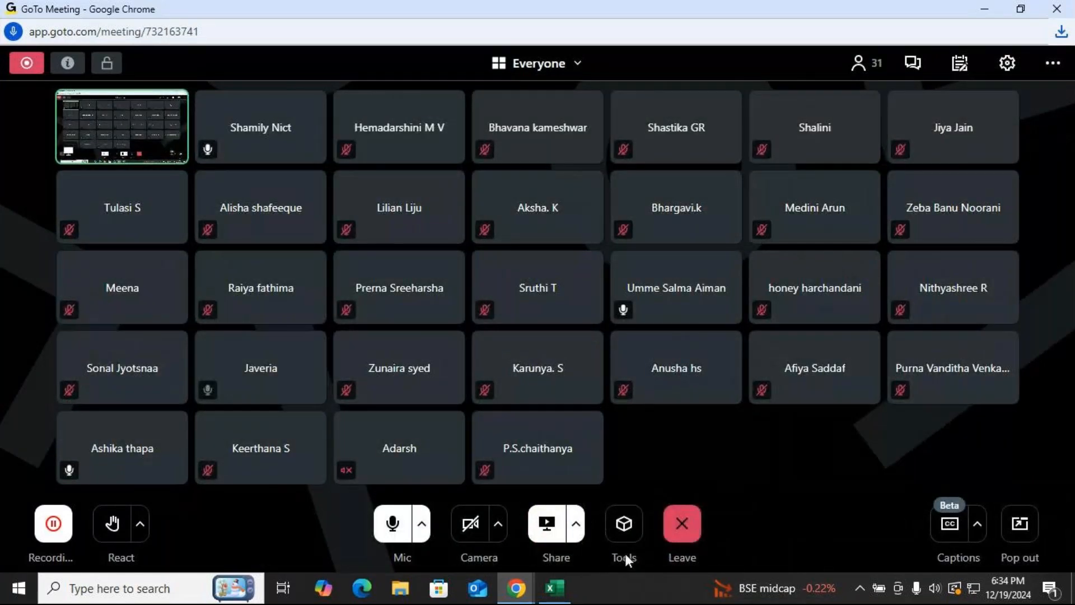
Revisit the office supplies data dataset page on Kaggle and display its download options.
mouse_move(516, 590)
click(388, 531)
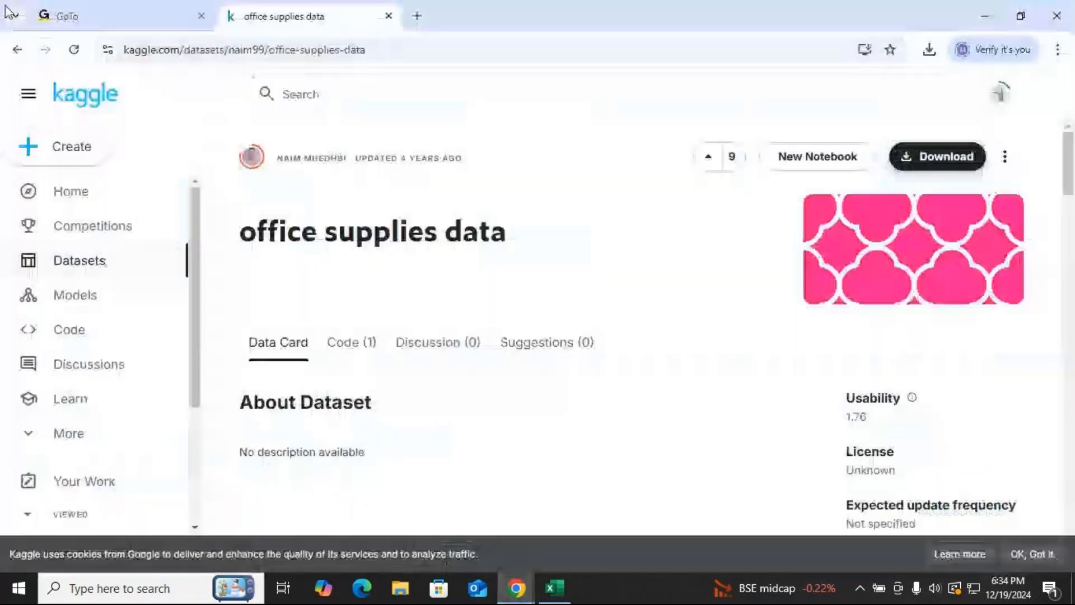
drag(178, 52, 124, 51)
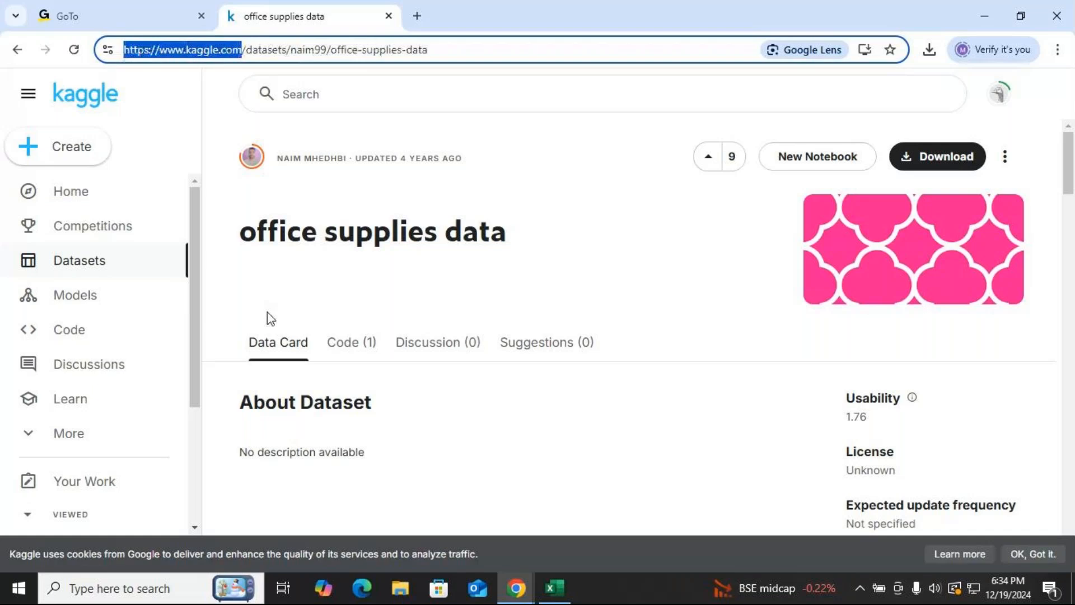
click(362, 97)
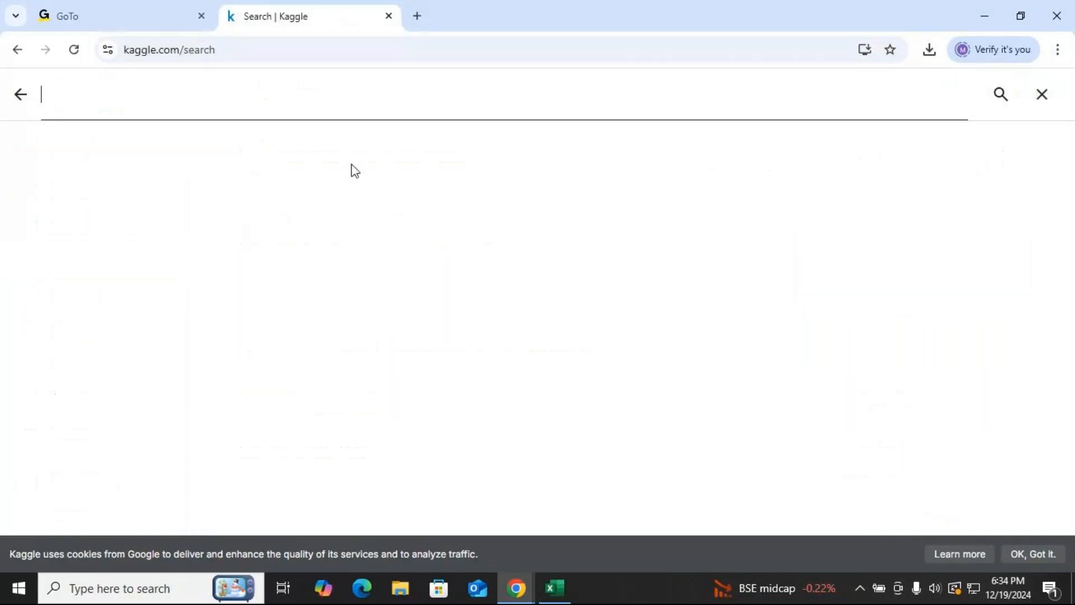
click(76, 155)
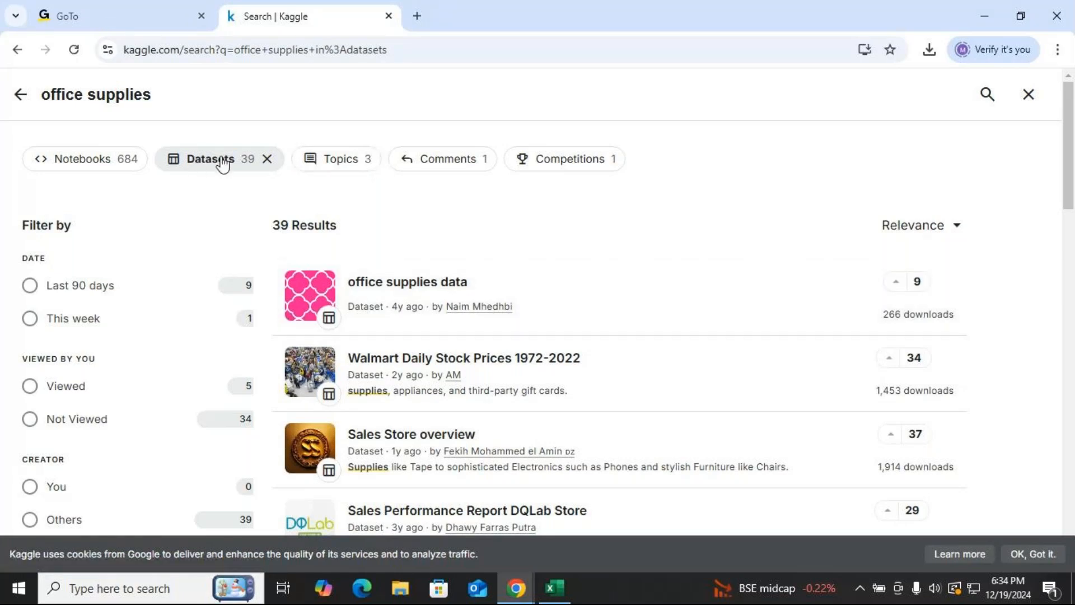
click(399, 301)
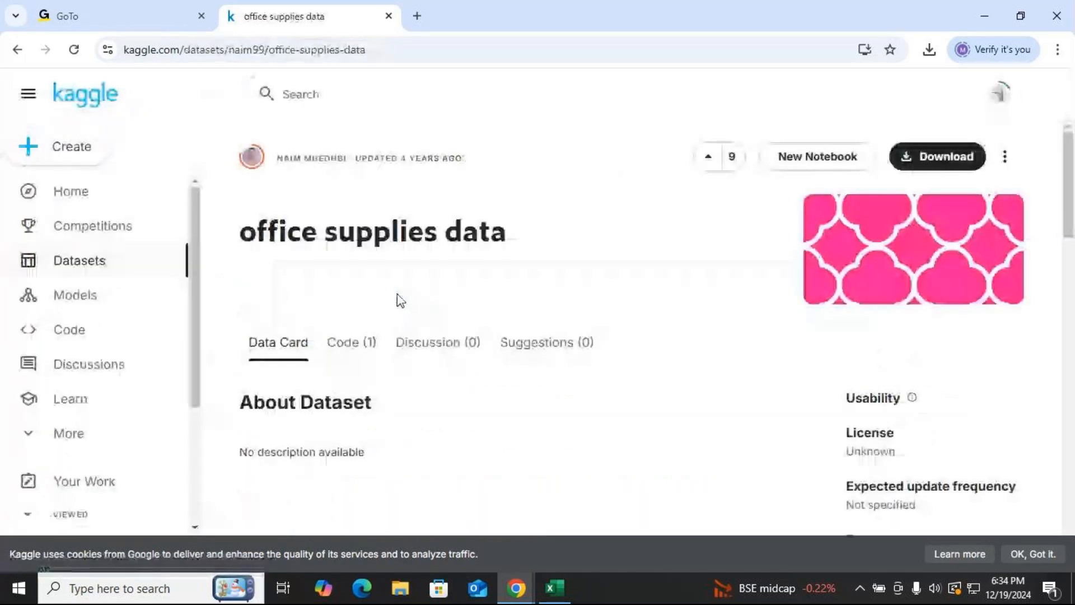
click(923, 156)
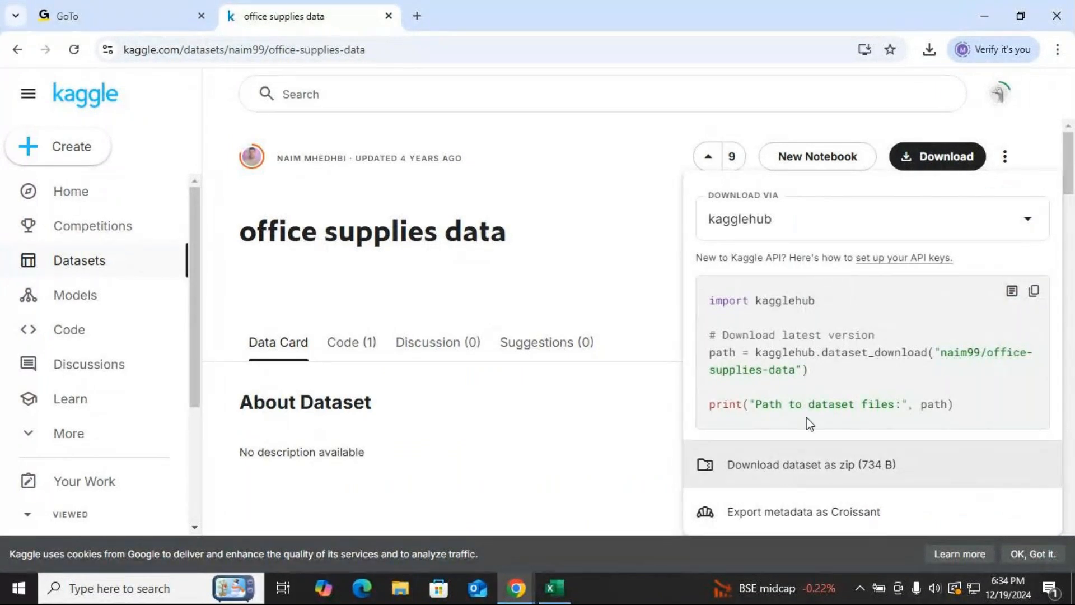
click(980, 8)
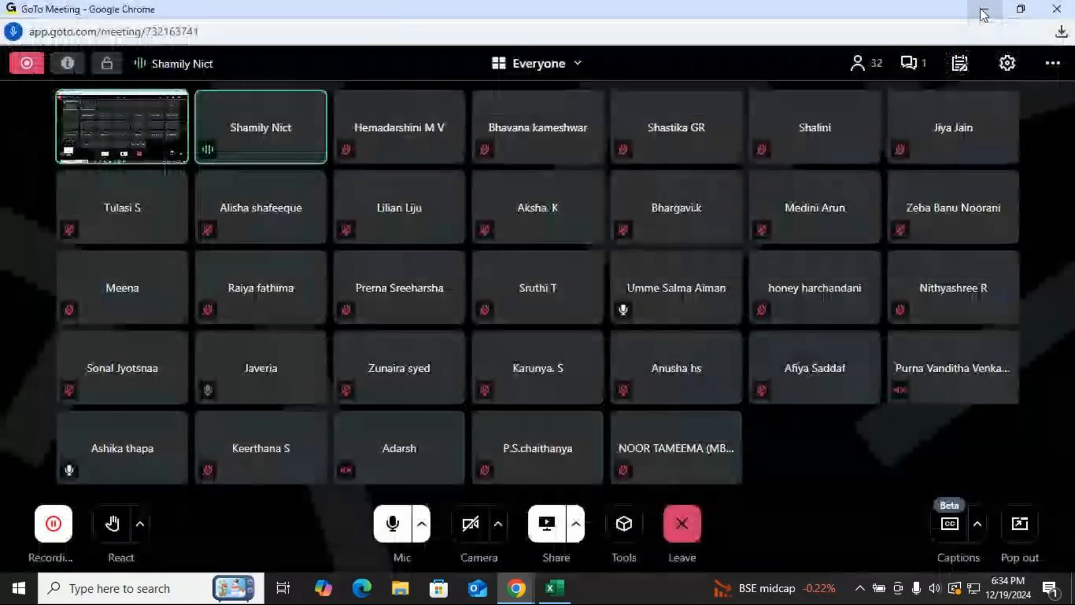
Open and close the meeting chat, then turn off the microphone.
click(913, 63)
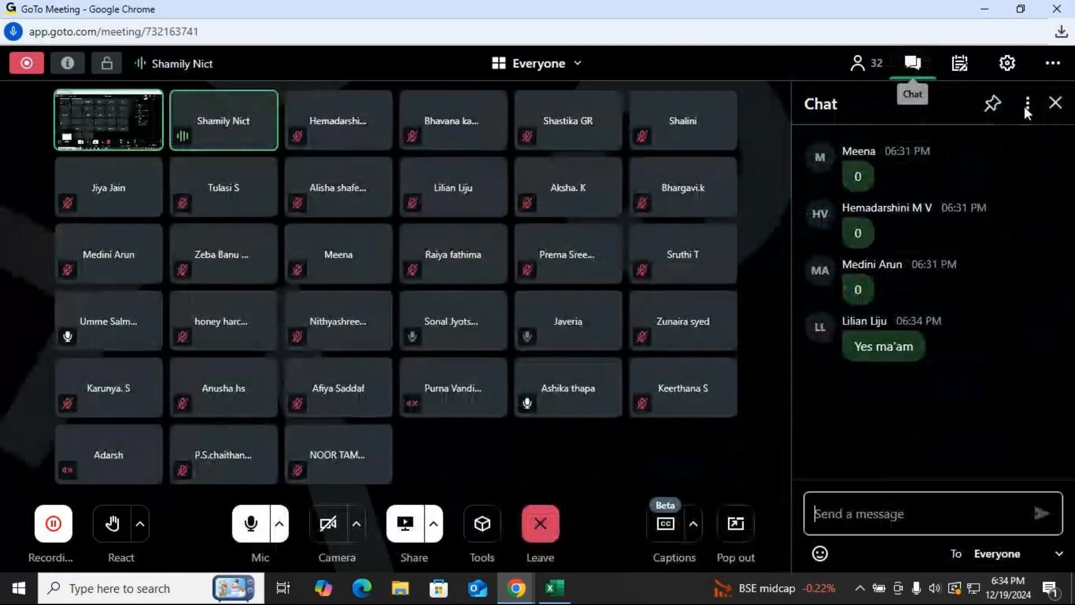
click(1055, 102)
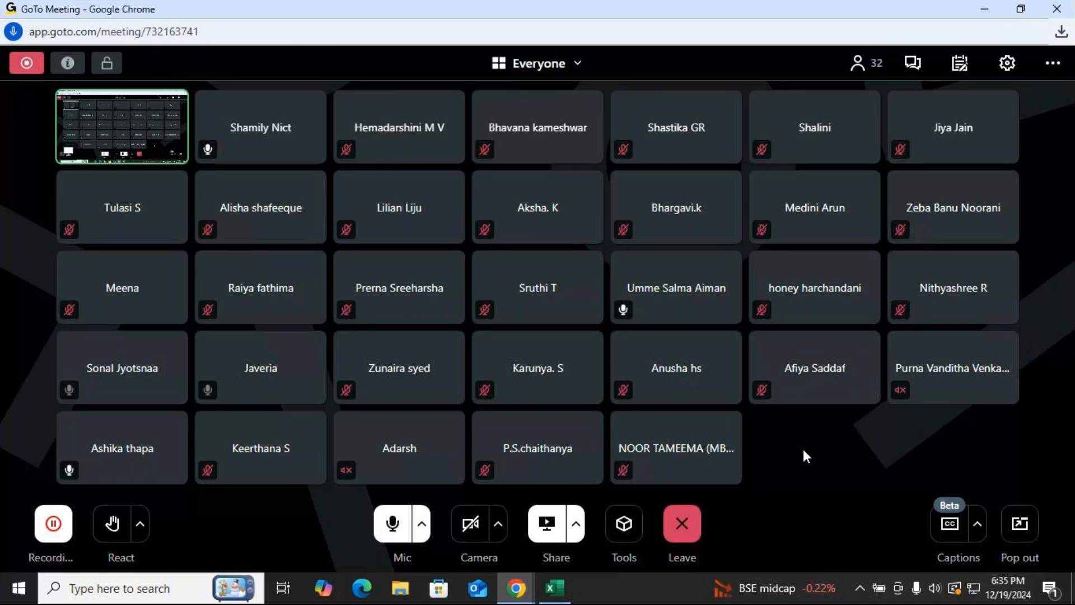
click(393, 523)
Switch to the Excel sheet, select cell H14, and return to the meeting window.
click(554, 589)
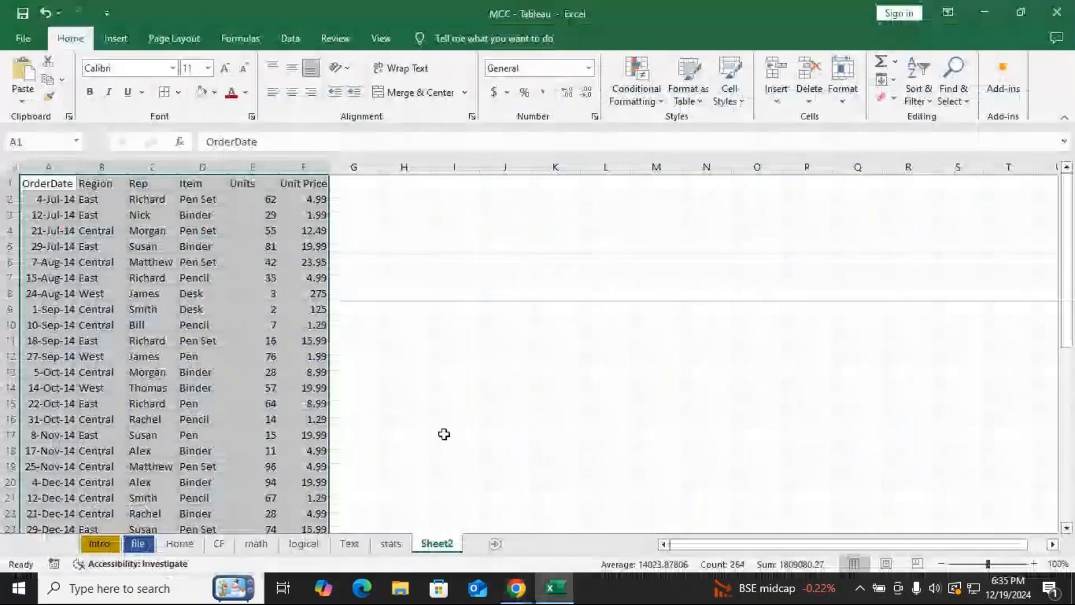
click(376, 388)
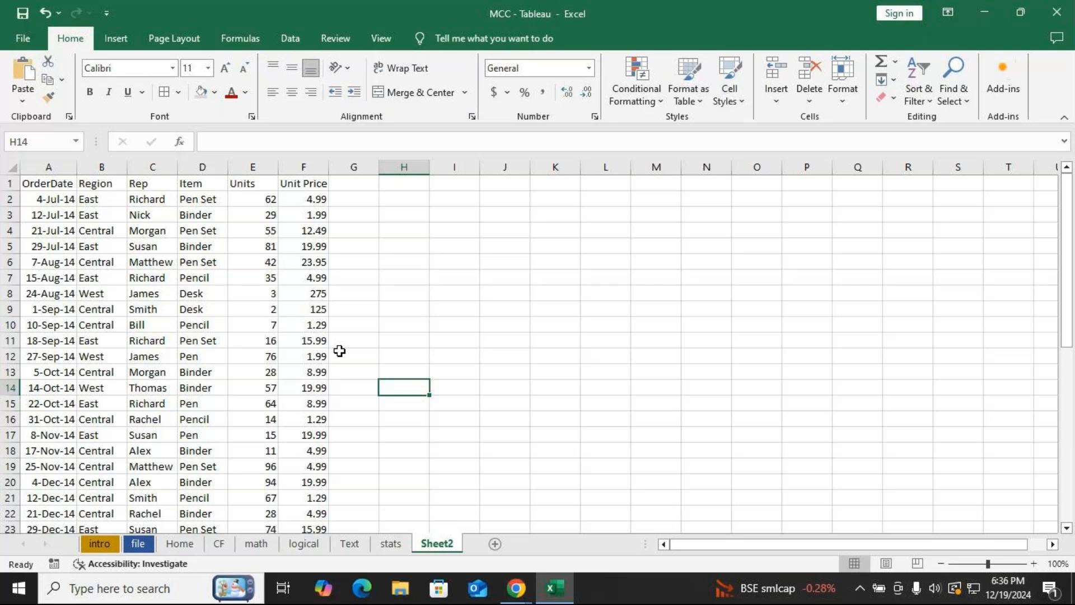
key(alt+Tab)
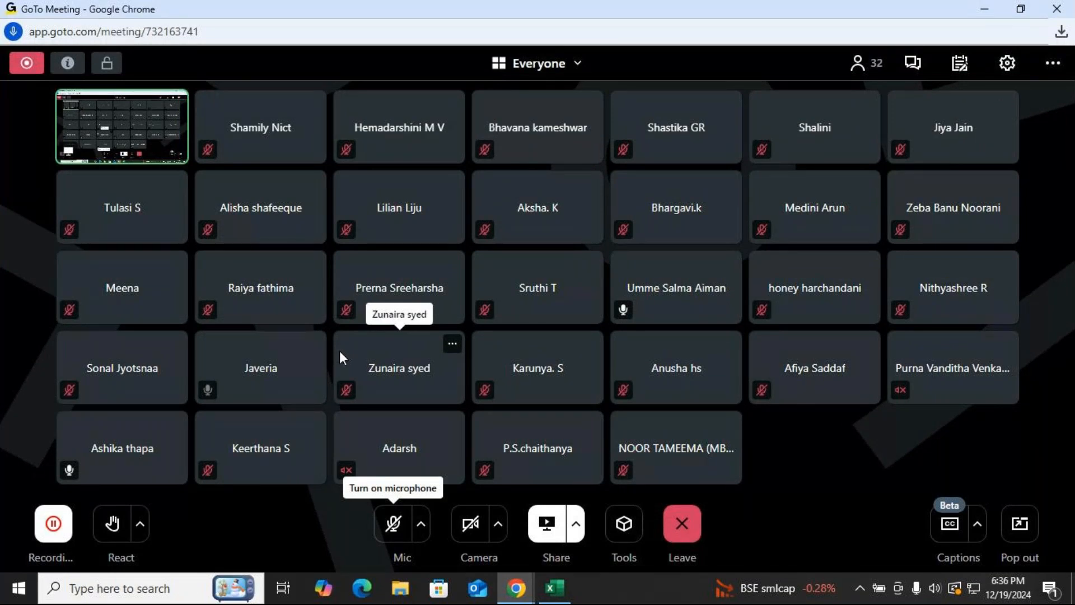
Turn on the microphone and switch to the browser window showing the office supplies data page.
click(393, 523)
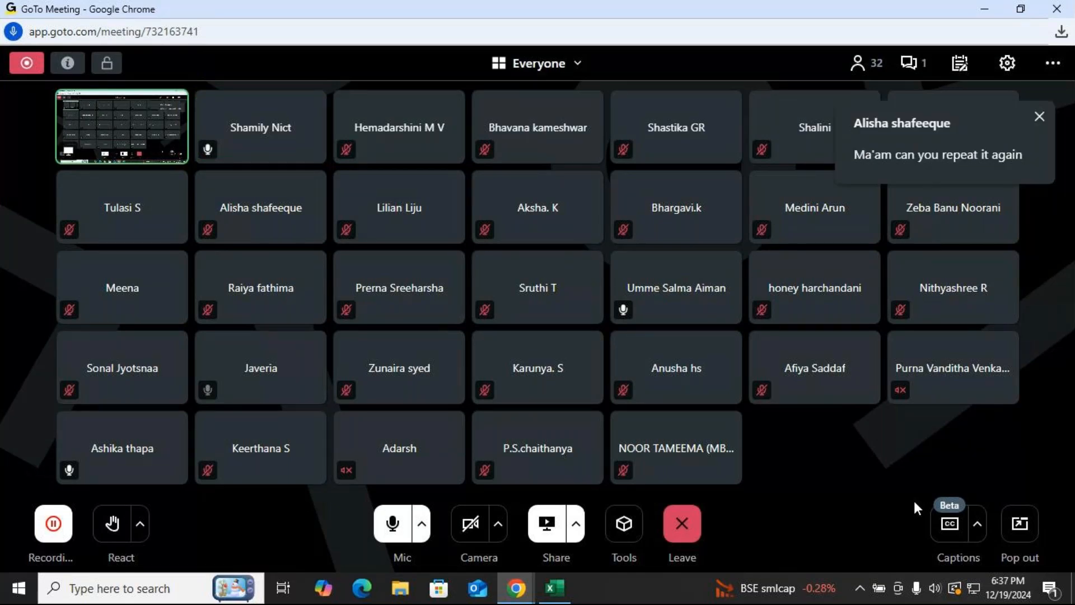
click(516, 588)
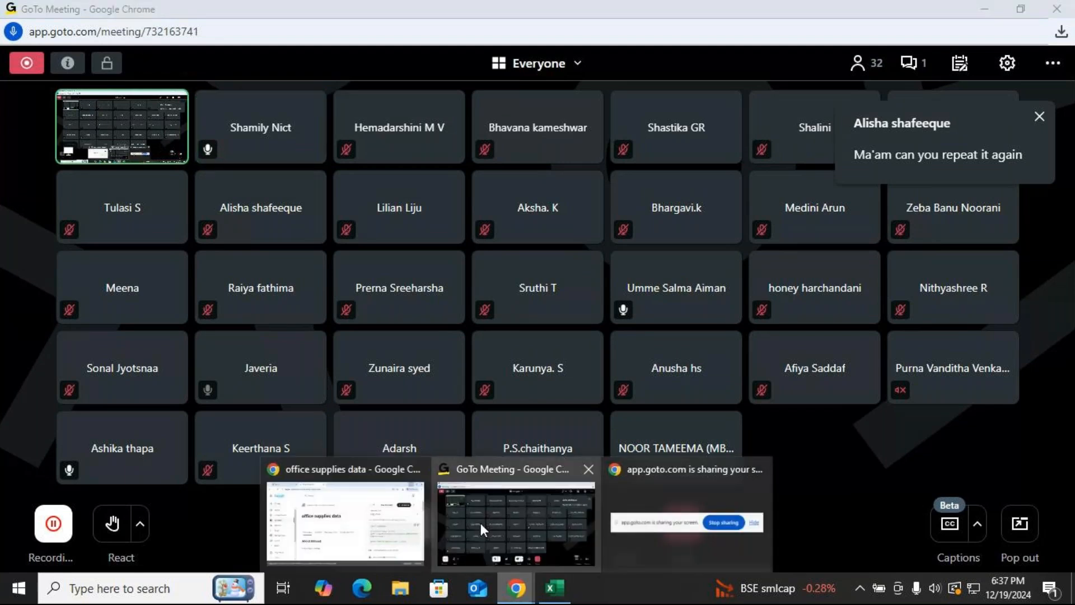
click(401, 524)
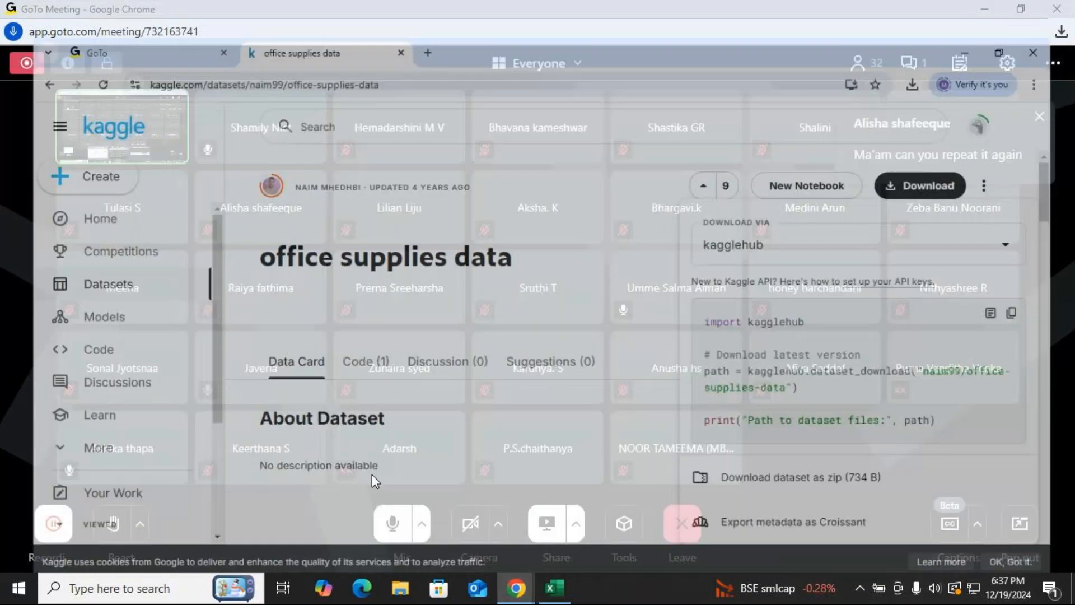
Open a new browser tab and go to kaggle.com.
click(389, 16)
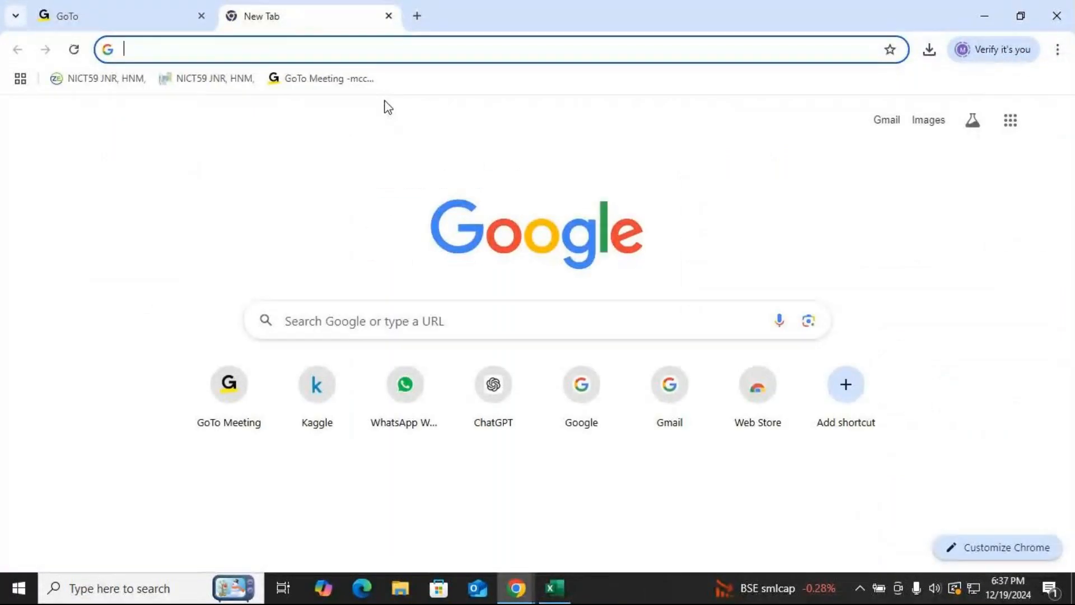
text(k)
key(Right)
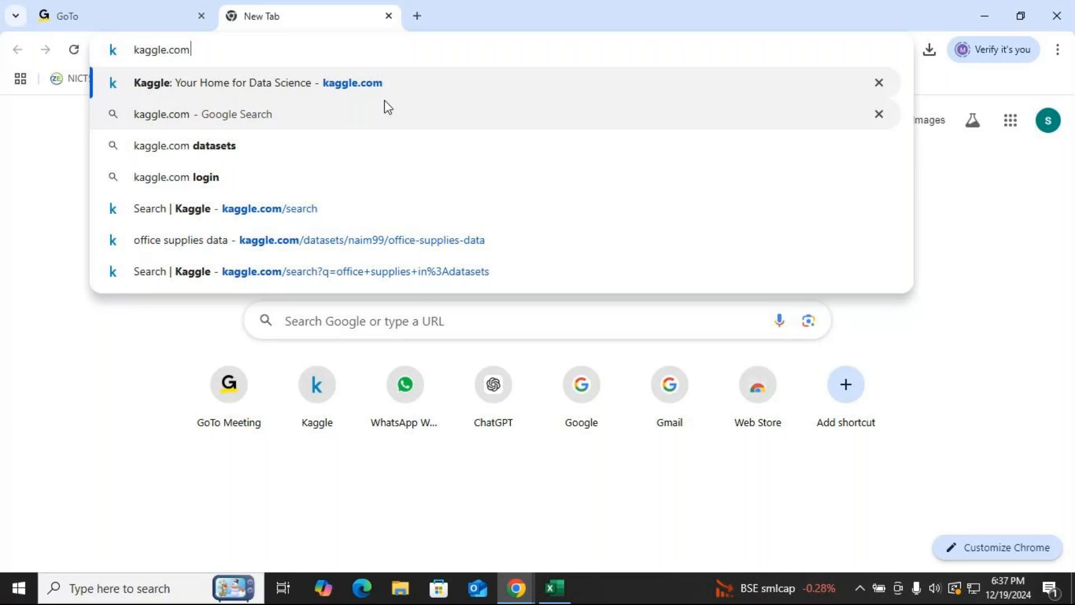
key(Return)
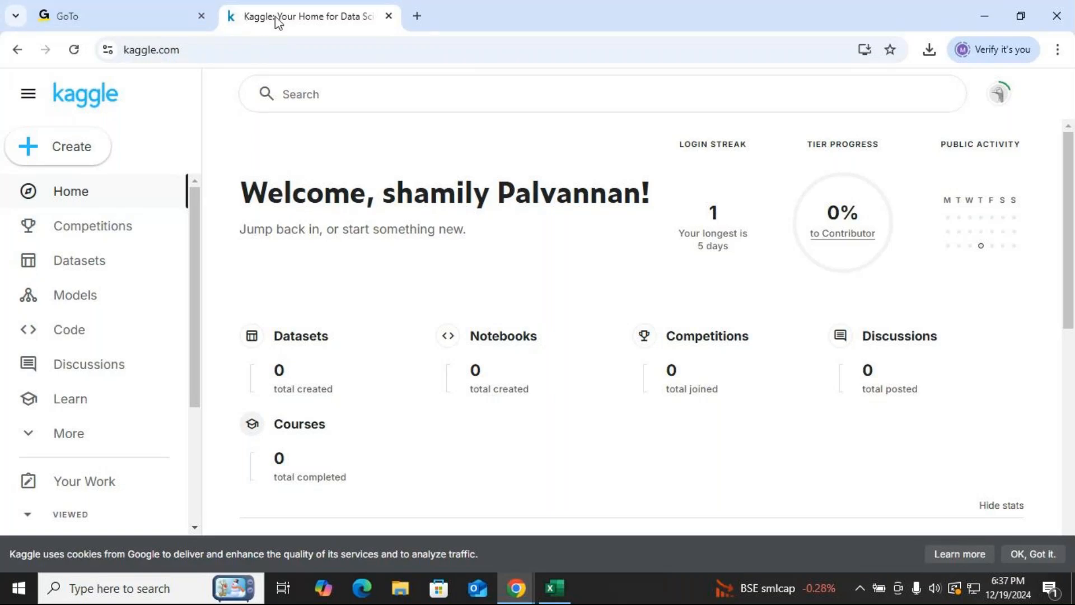
Search Kaggle for "office supplies".
click(318, 93)
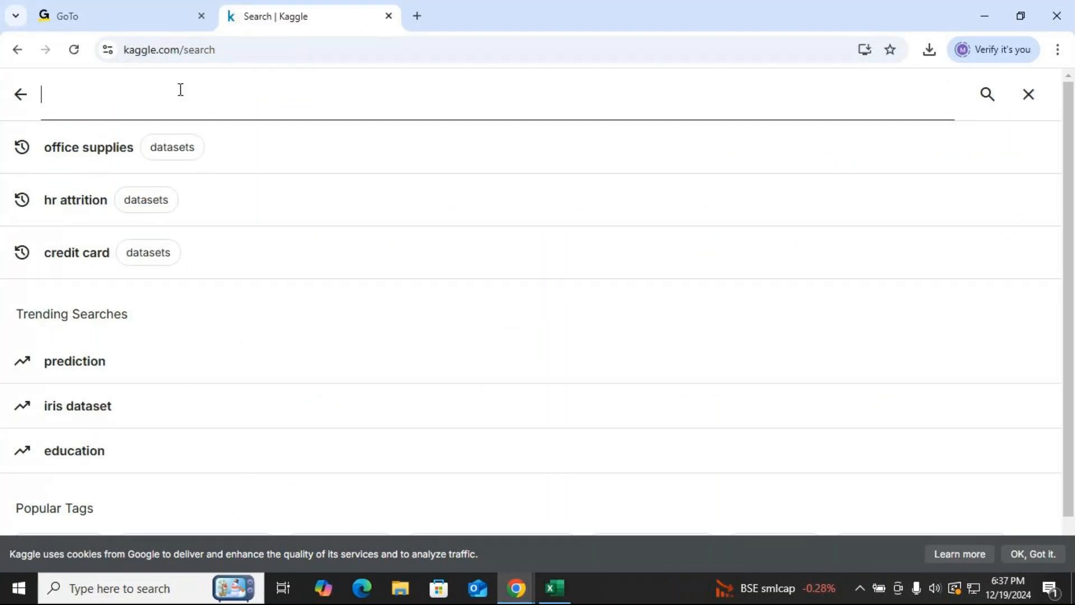
text(offi)
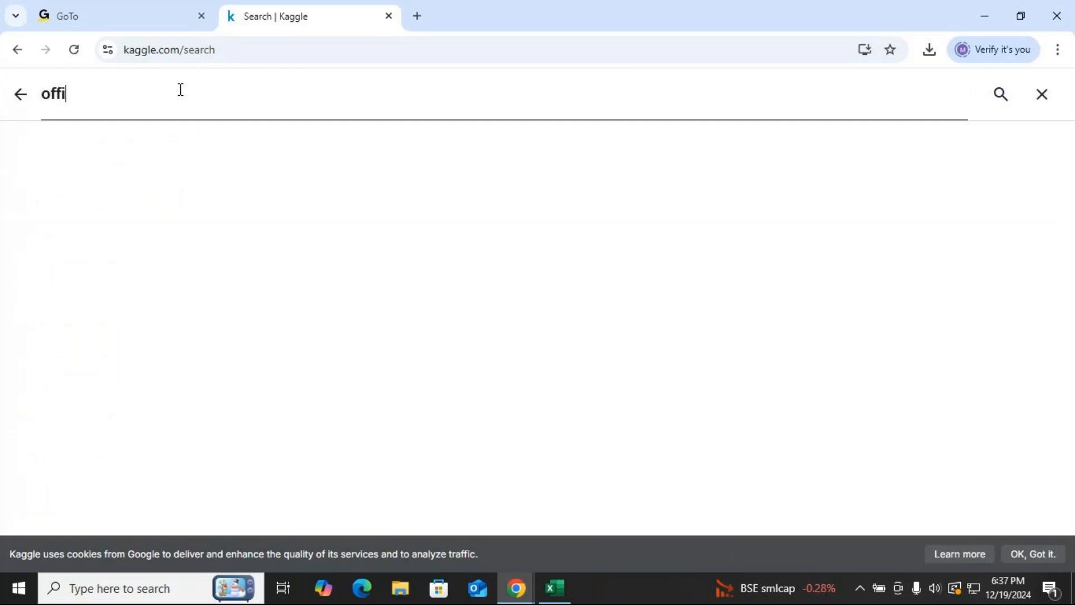
text(ce )
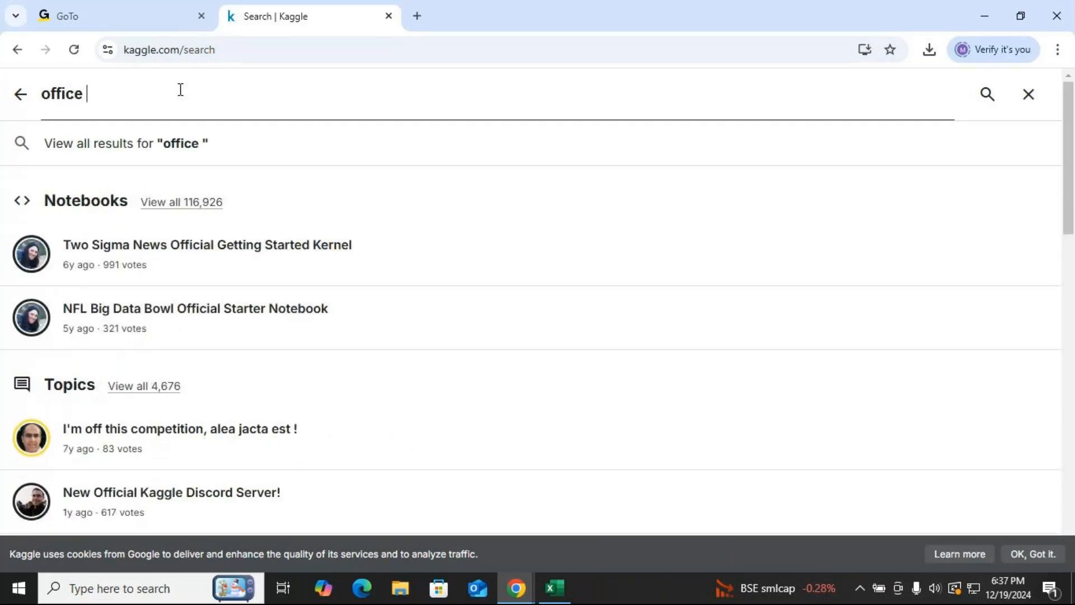
text(sup)
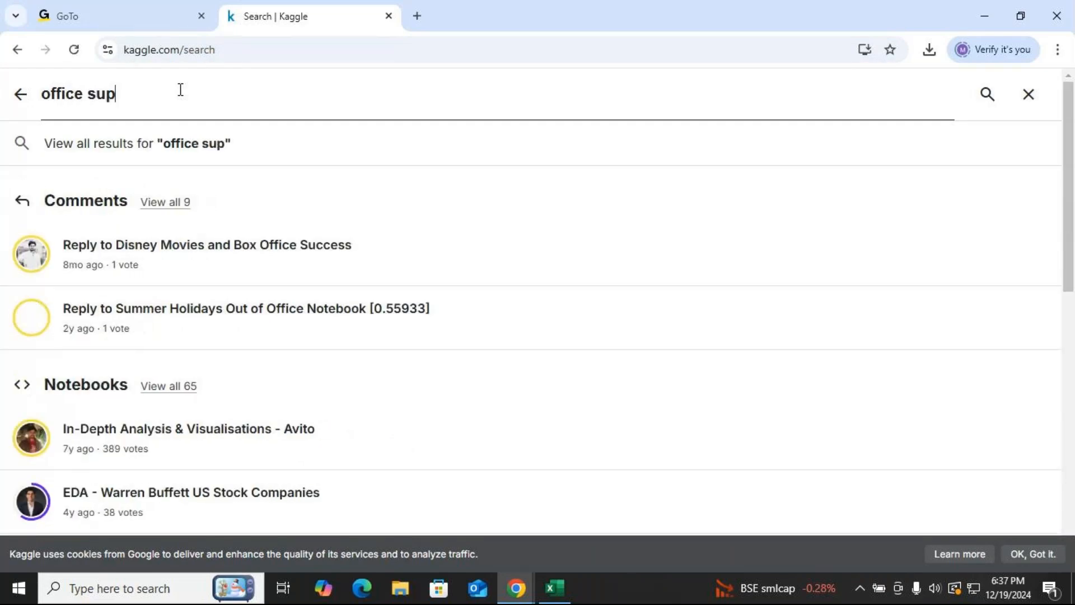
text(plies)
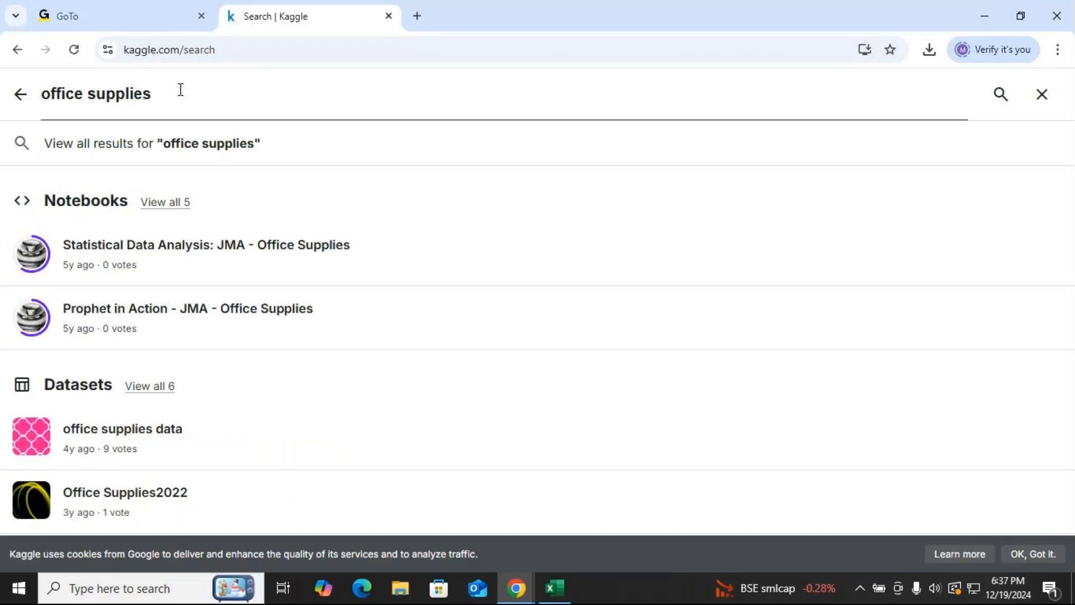
key(Return)
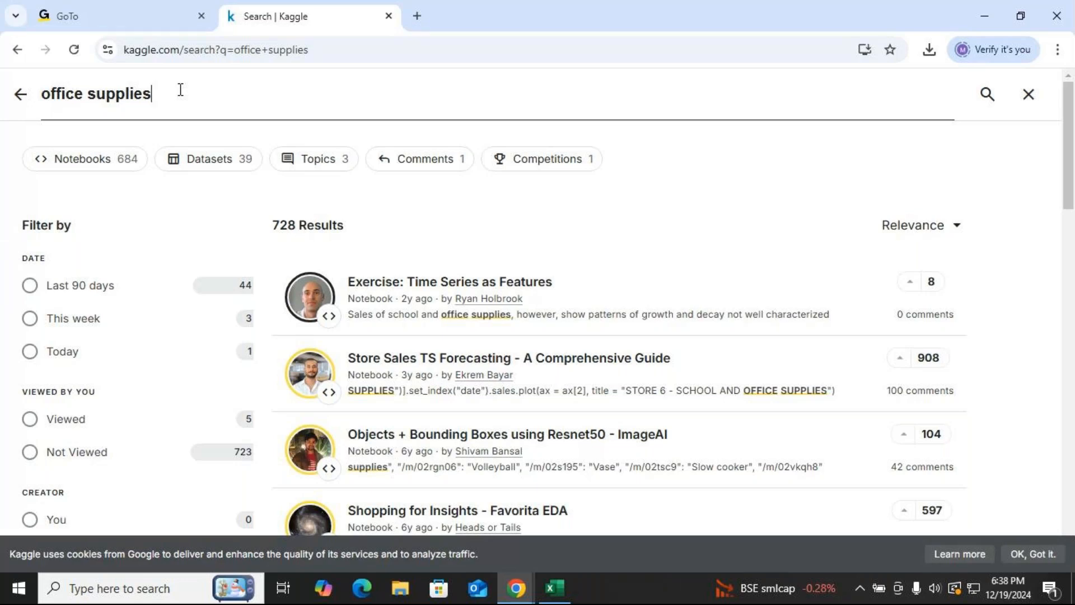
Filter the results to datasets and open the office supplies data dataset page.
click(225, 166)
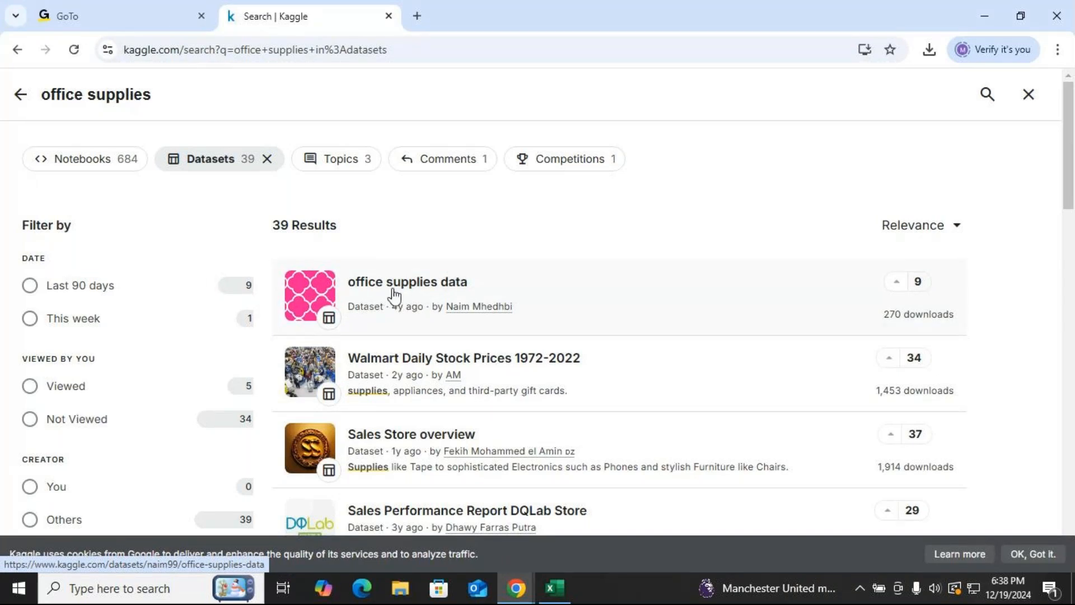
click(415, 290)
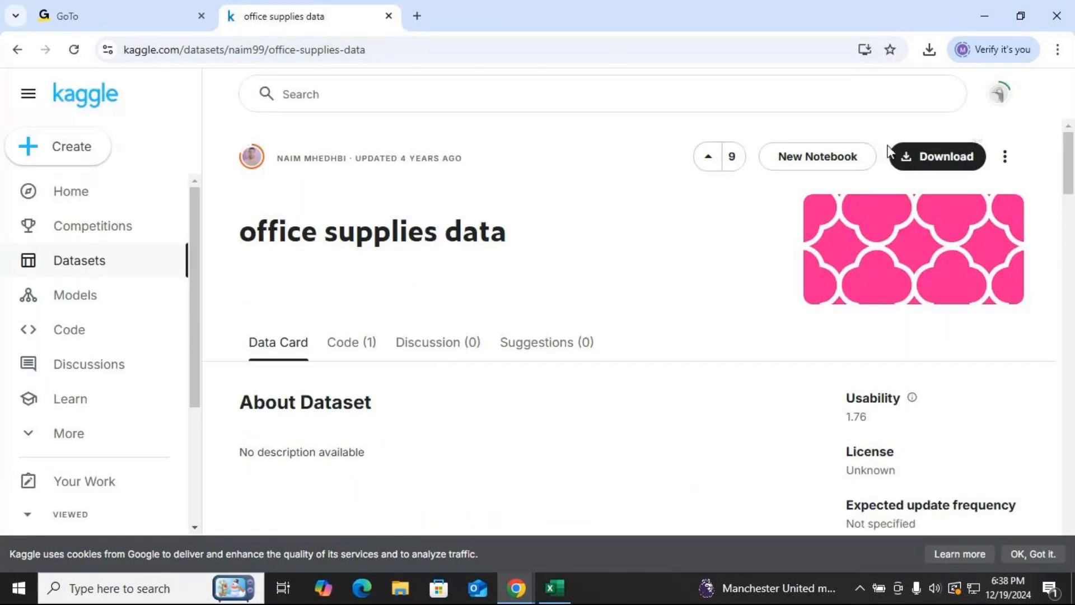
scroll(941, 353, down, 5)
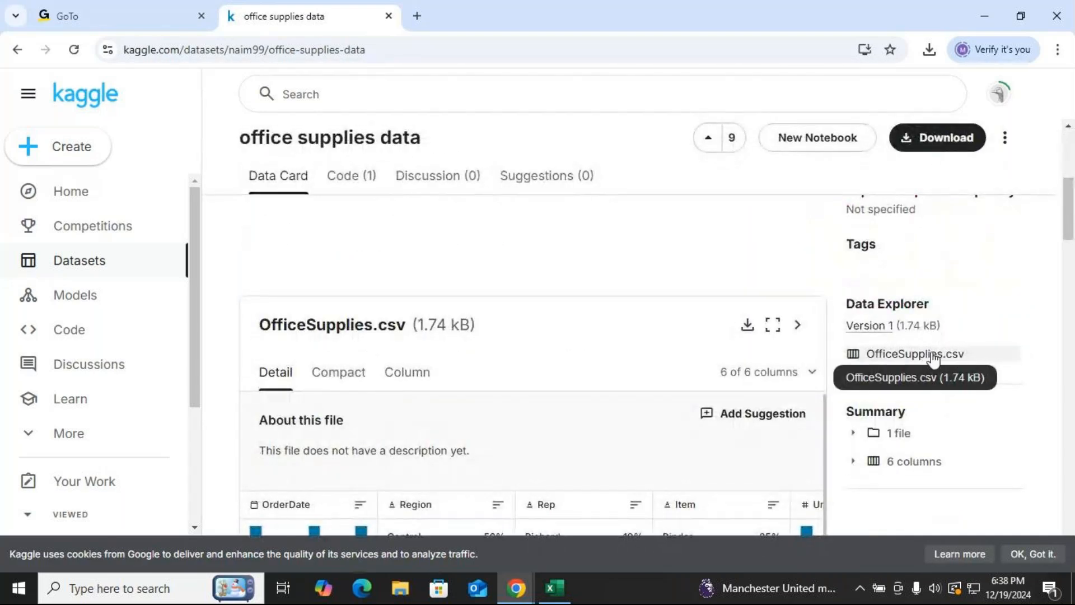
scroll(946, 356, up, 5)
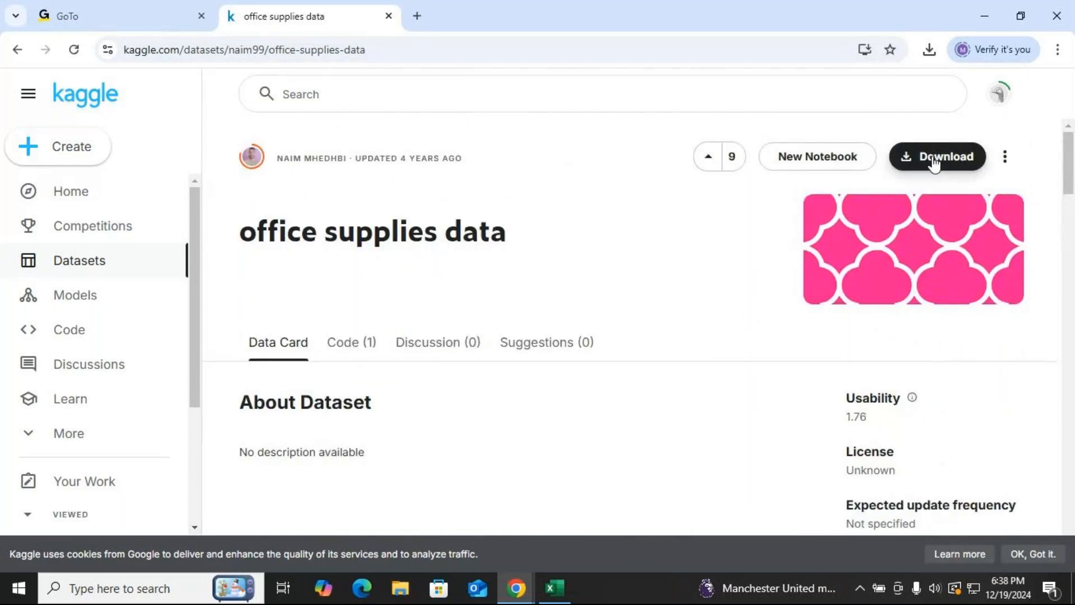
Download the dataset as a zip and show the downloaded archive in its folder.
click(933, 162)
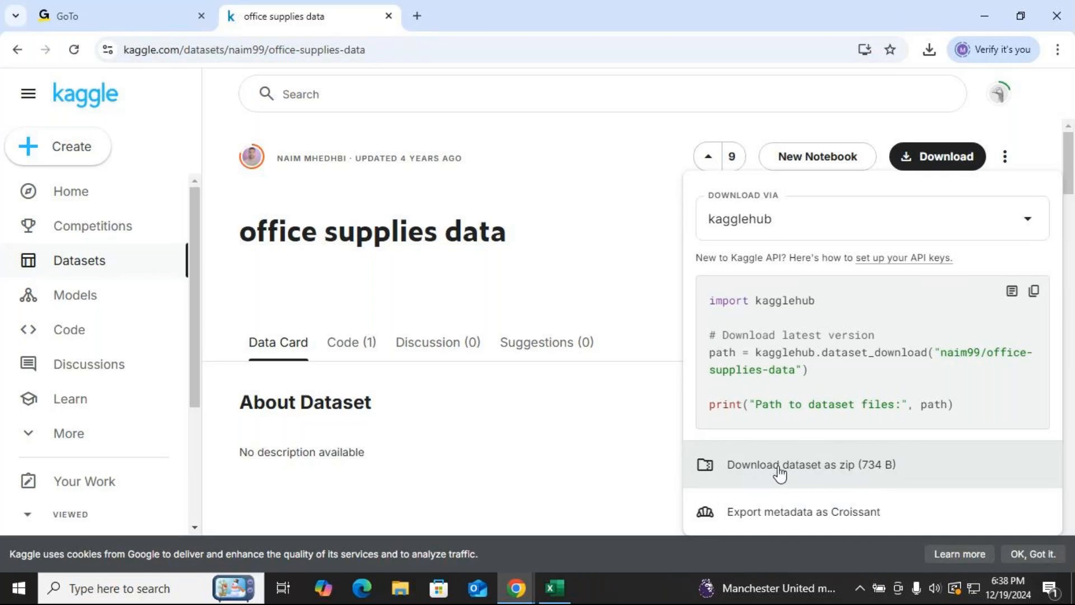
click(831, 469)
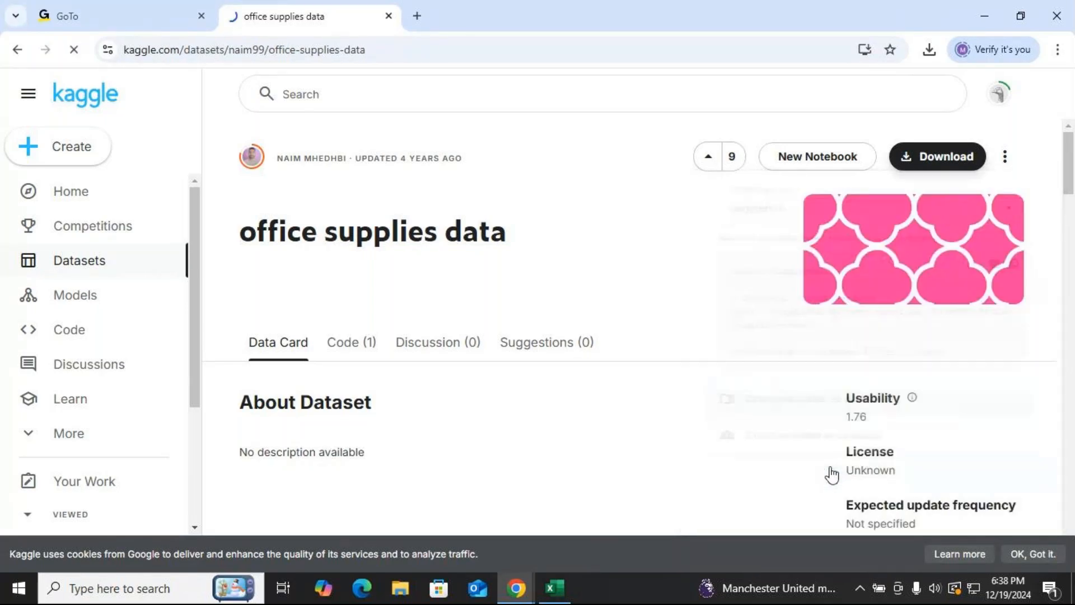
mouse_move(783, 99)
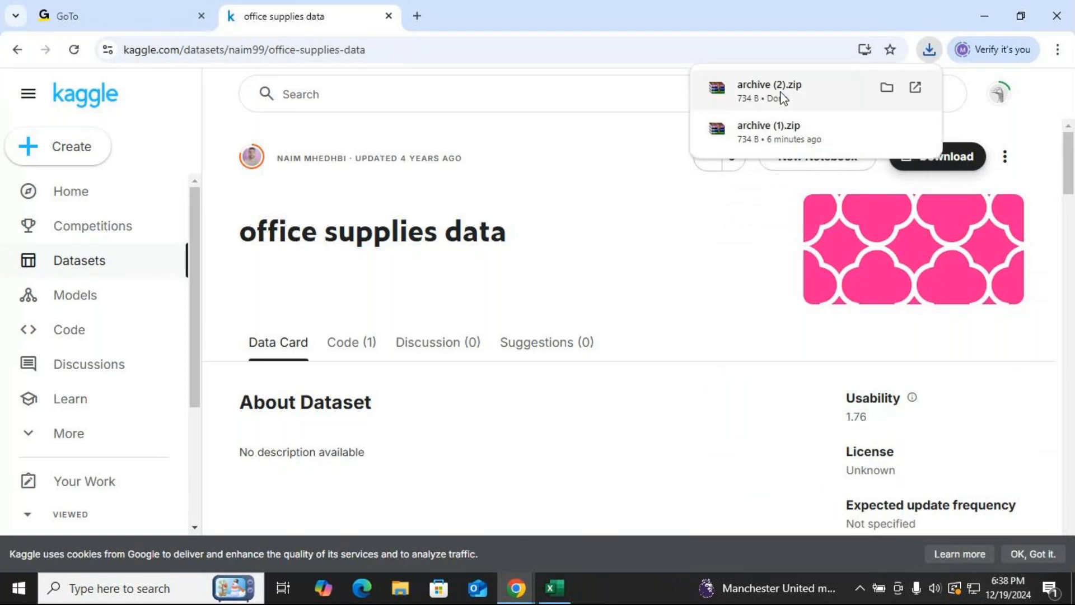
click(887, 89)
Minimize the Downloads folder and return to the GoTo Meeting window.
right_click(201, 124)
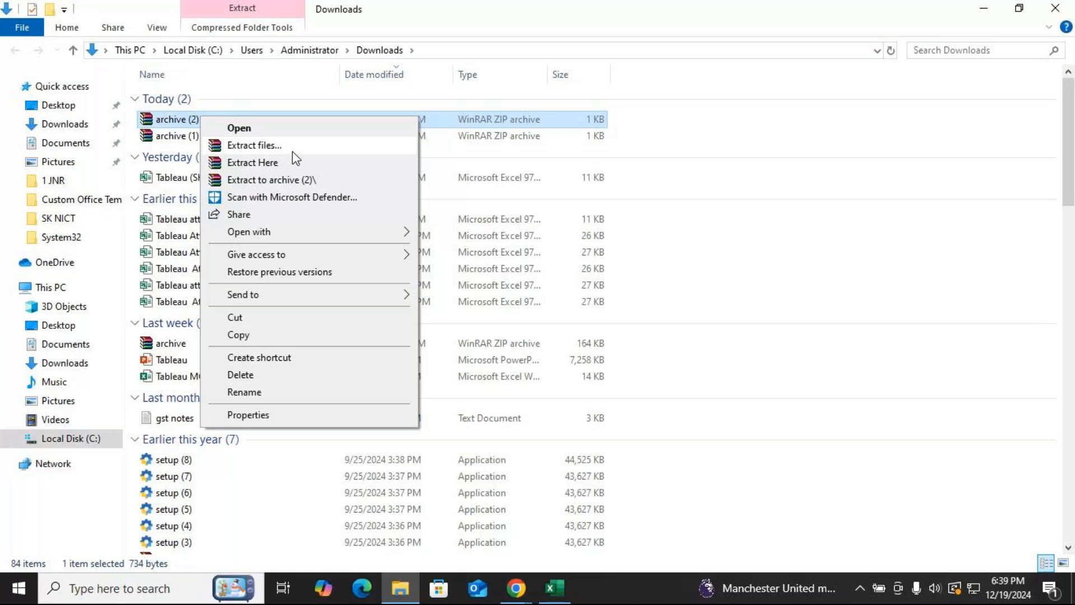
click(984, 8)
click(984, 7)
mouse_move(515, 589)
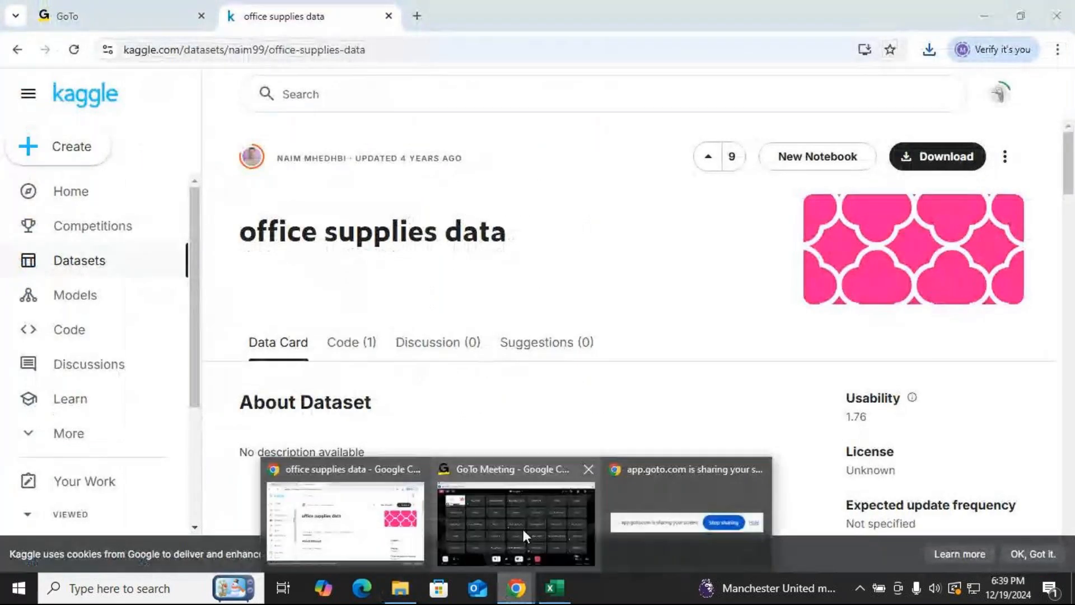
click(514, 465)
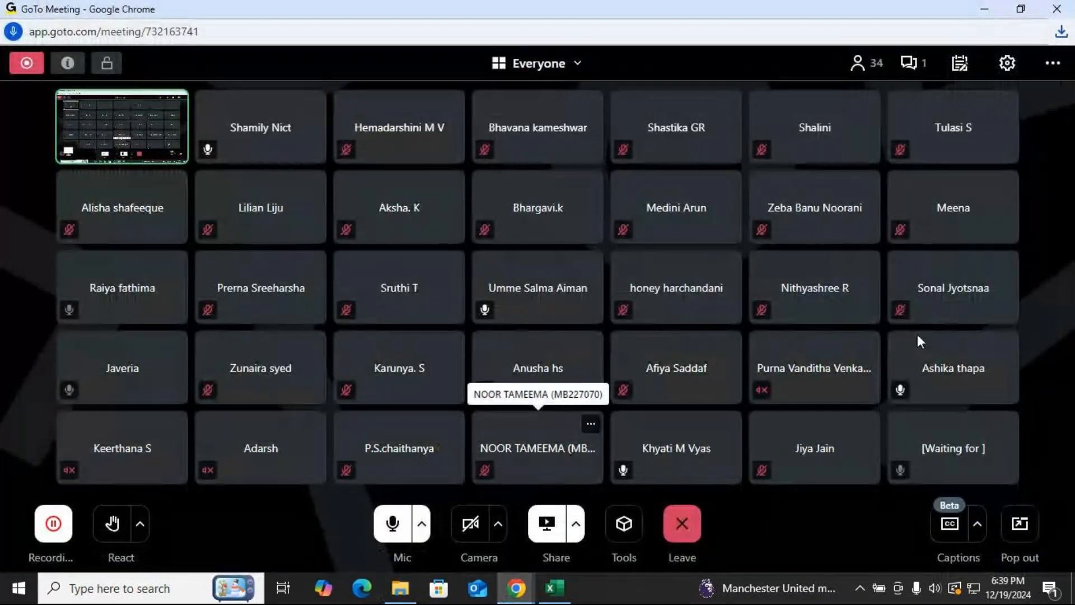
Check the meeting chat, closing it and reopening it from the new message notification.
click(912, 64)
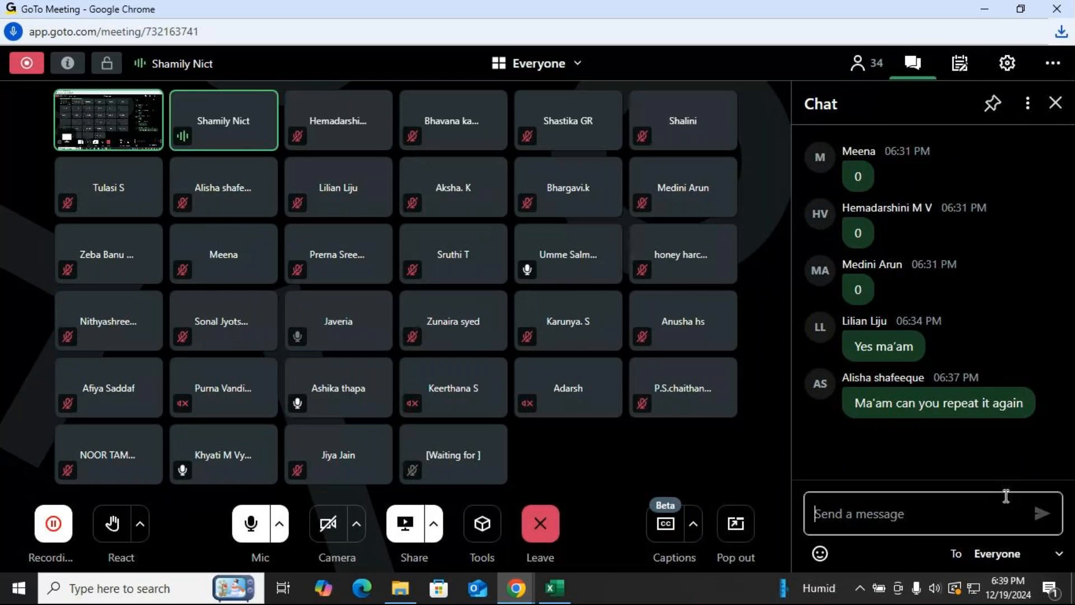
click(1056, 104)
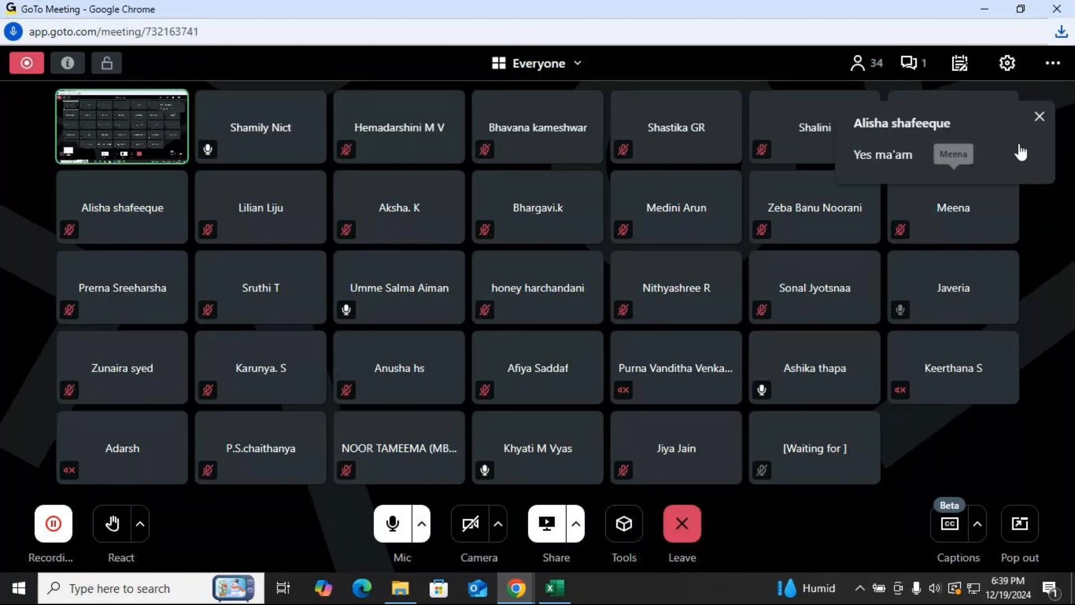
click(1028, 134)
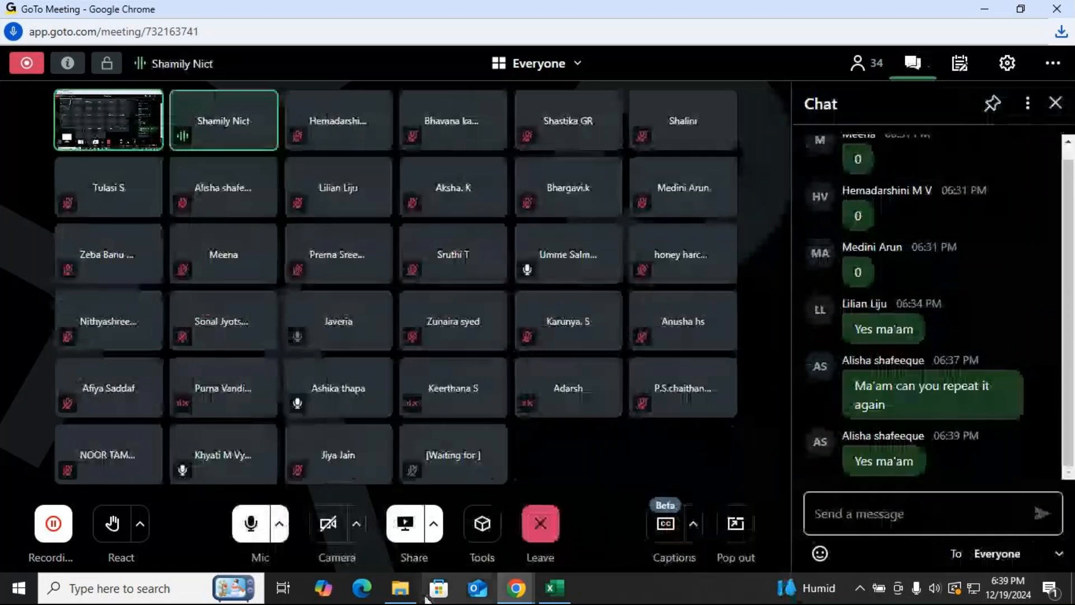
Switch to the Excel sheet and open Create Table for the data range $A$1:$F$44 with headers.
click(554, 593)
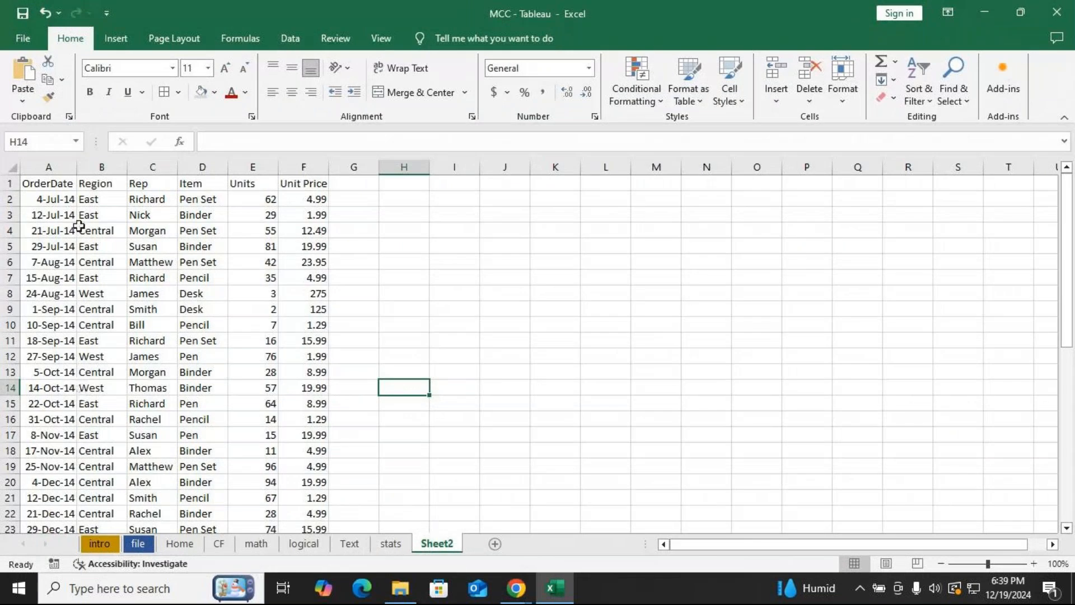
click(103, 275)
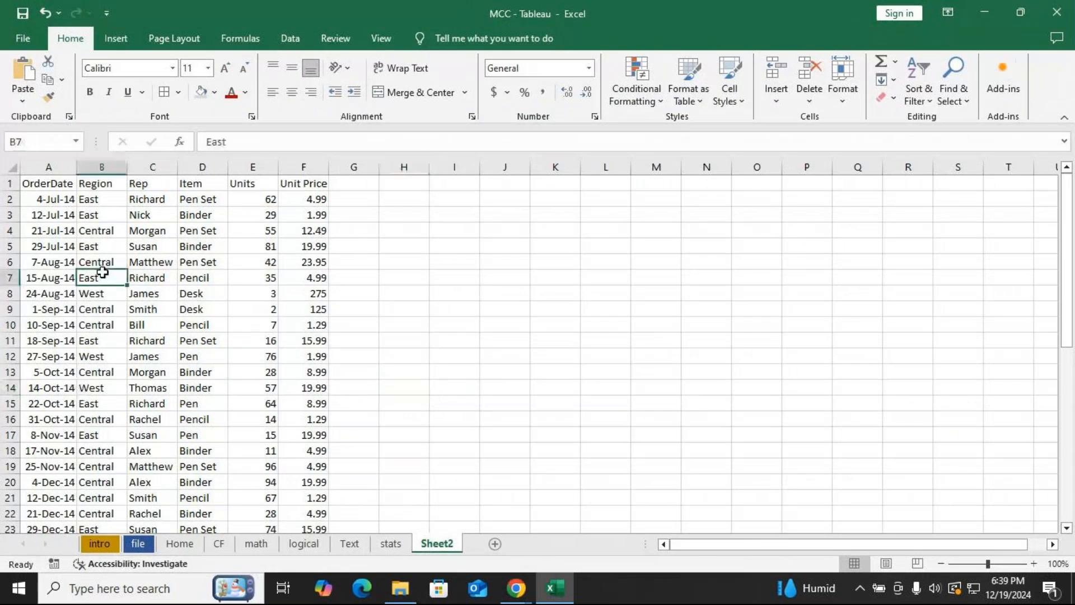
click(150, 309)
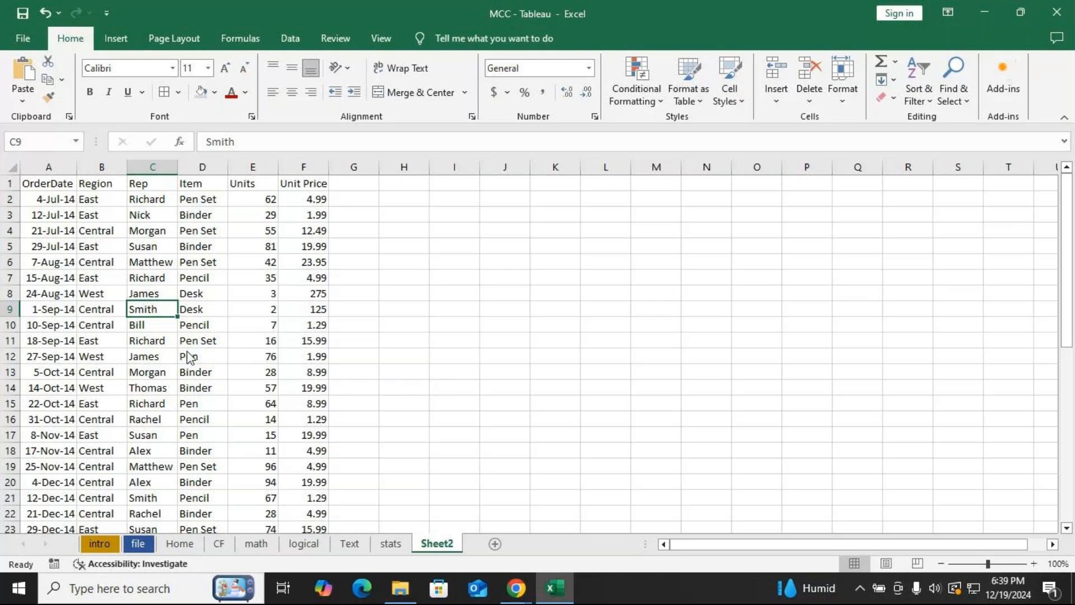
key(ctrl+t)
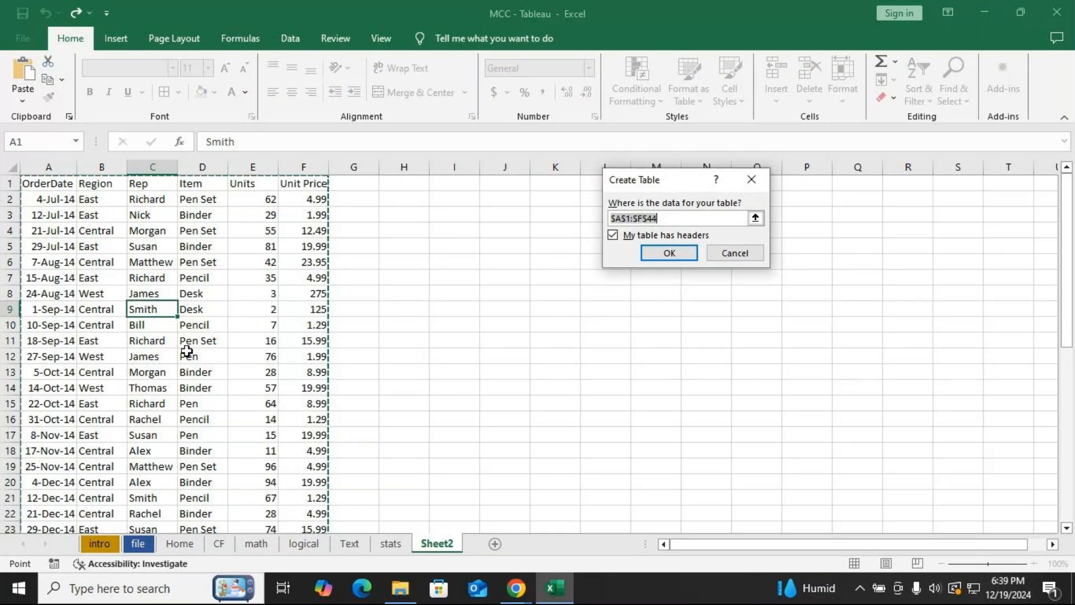
Switch to the Downloads folder and extract archive (2) to the Desktop.
key(alt+Tab)
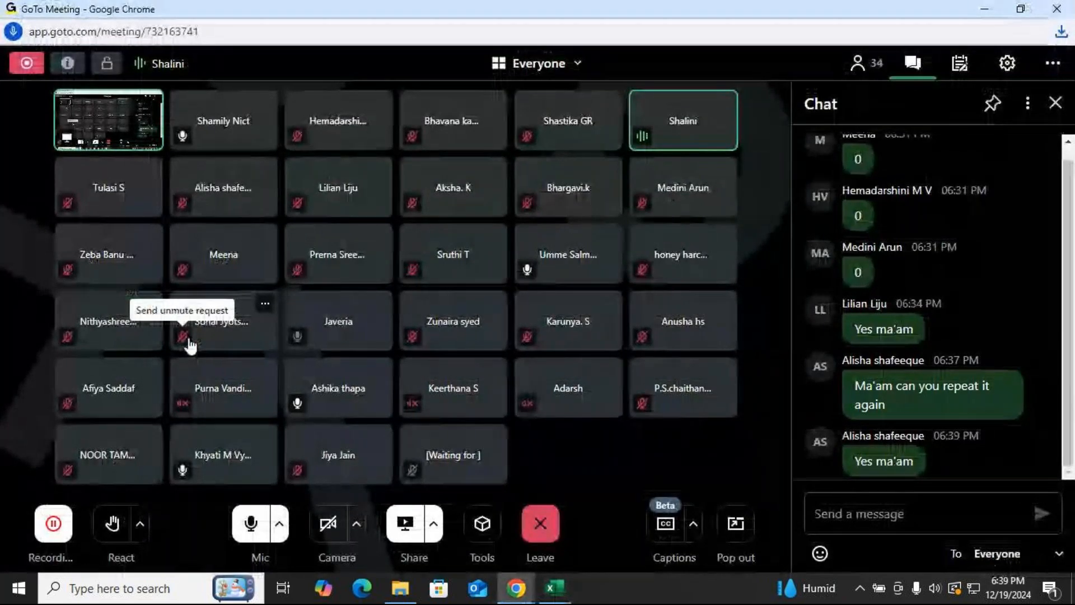
click(399, 588)
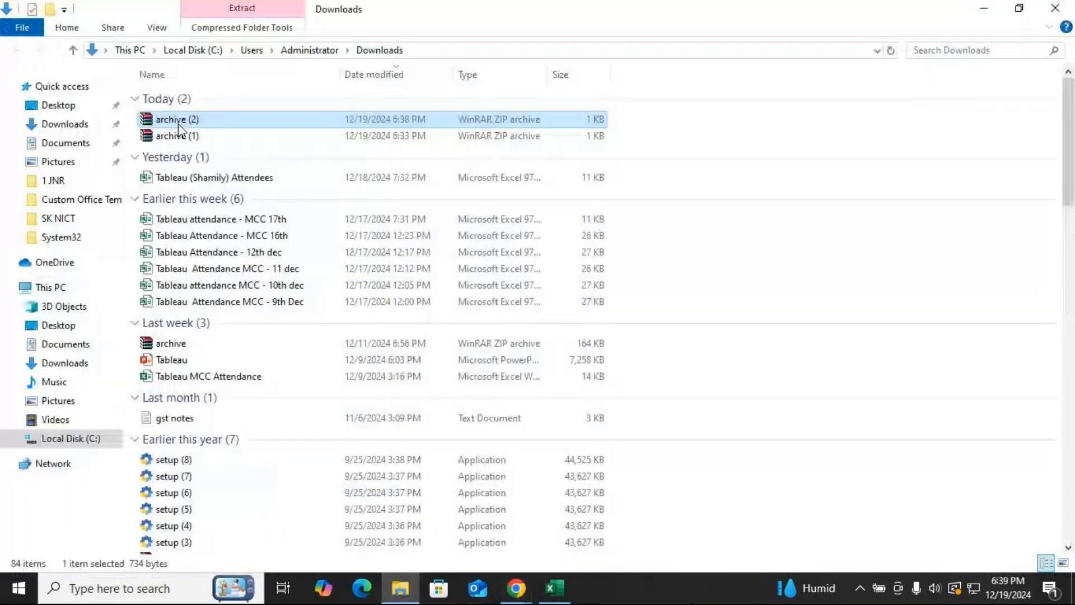
right_click(174, 124)
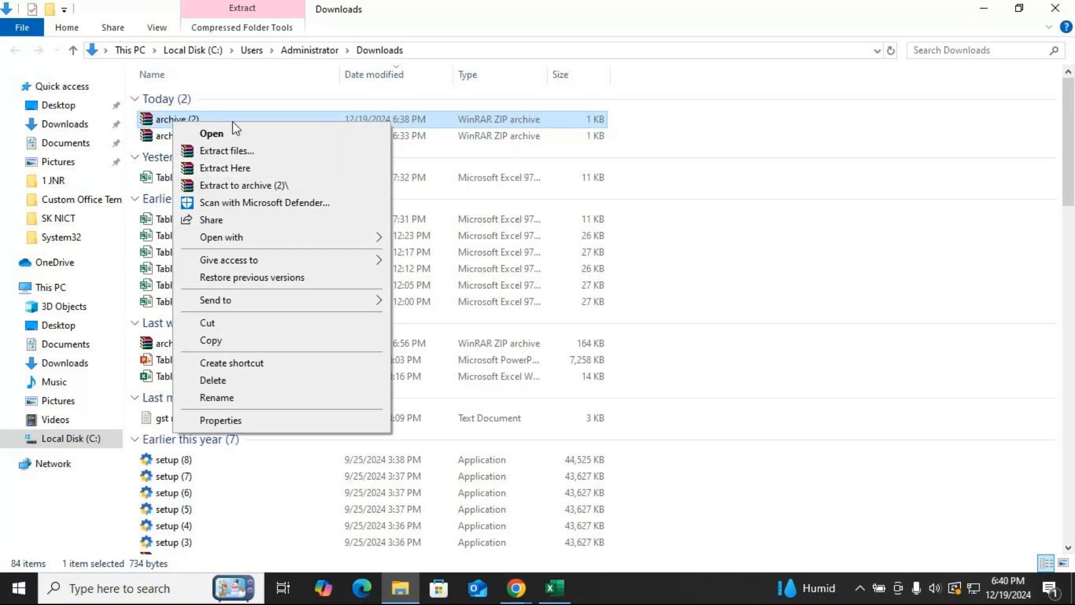
click(223, 151)
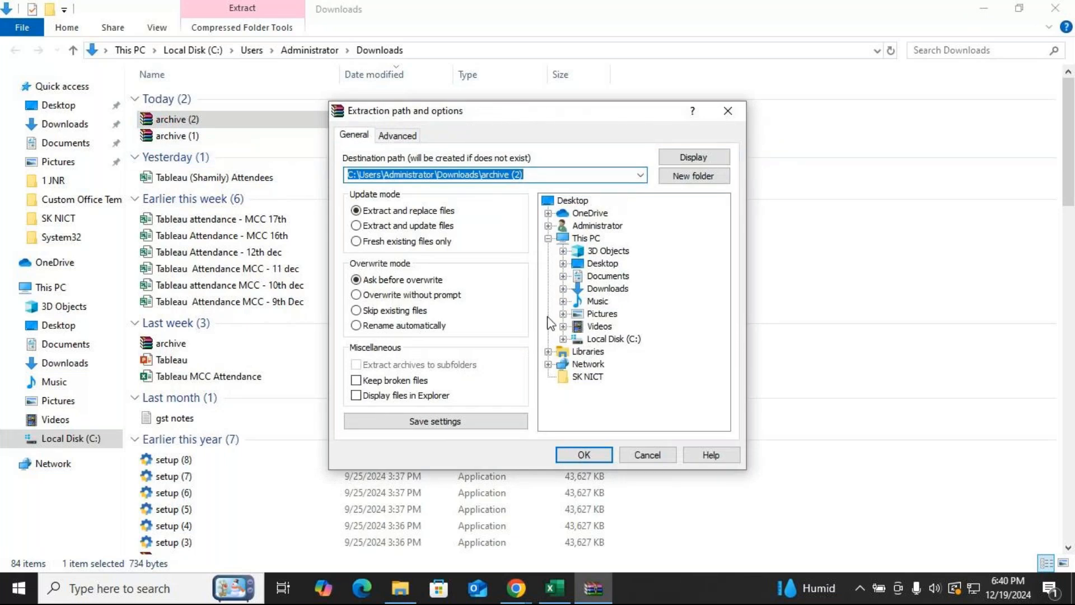
click(602, 263)
click(583, 455)
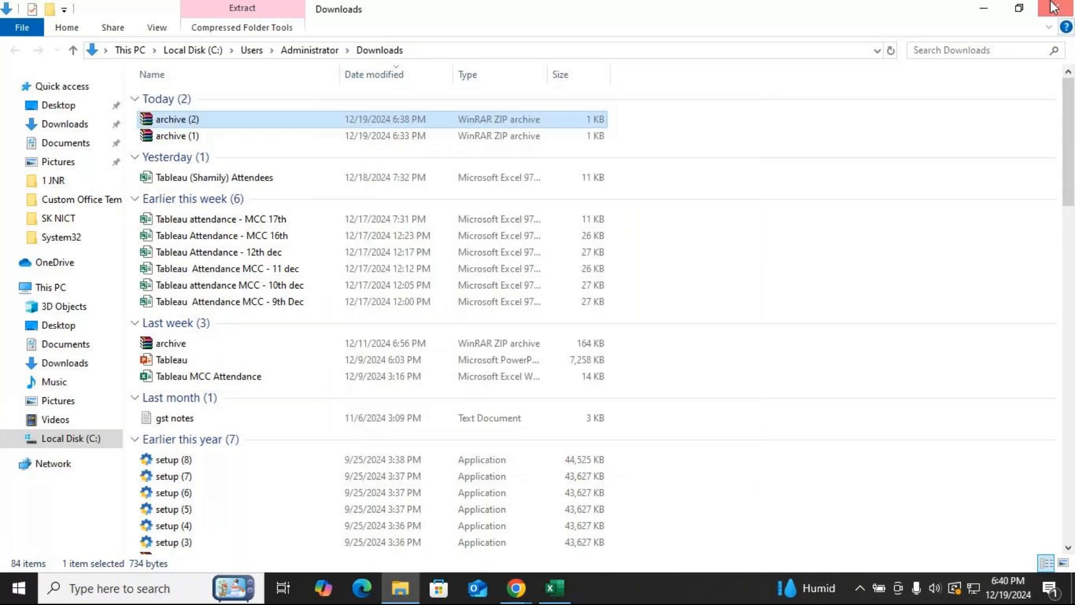
Close the Downloads folder and cancel the Create Table dialog in the Excel sheet.
click(1055, 8)
click(984, 9)
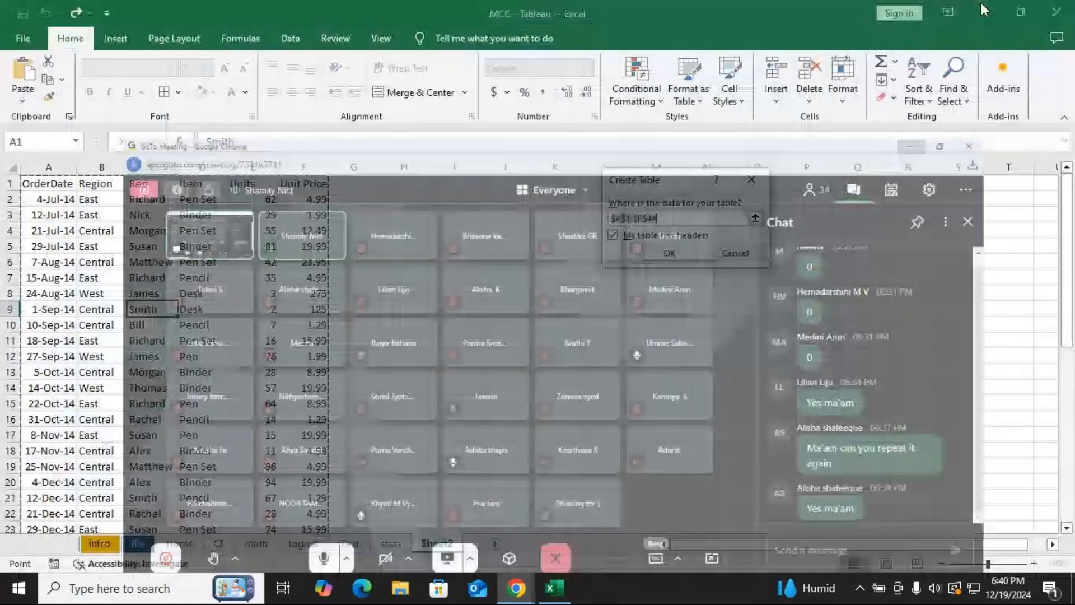
click(759, 182)
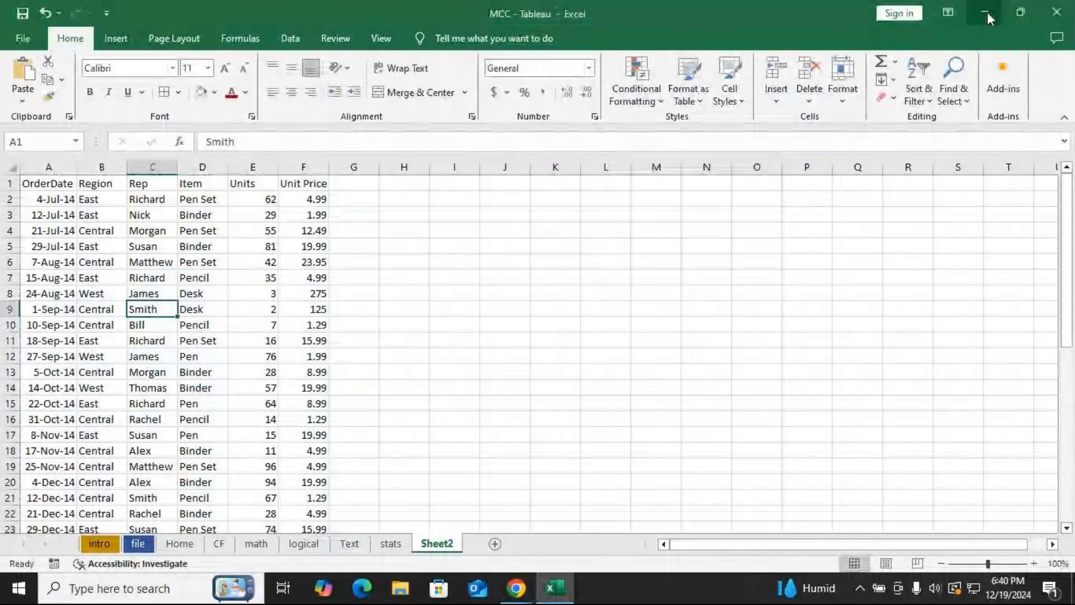
Minimize the open windows to the desktop and select the extracted OfficeSupplies file.
click(984, 12)
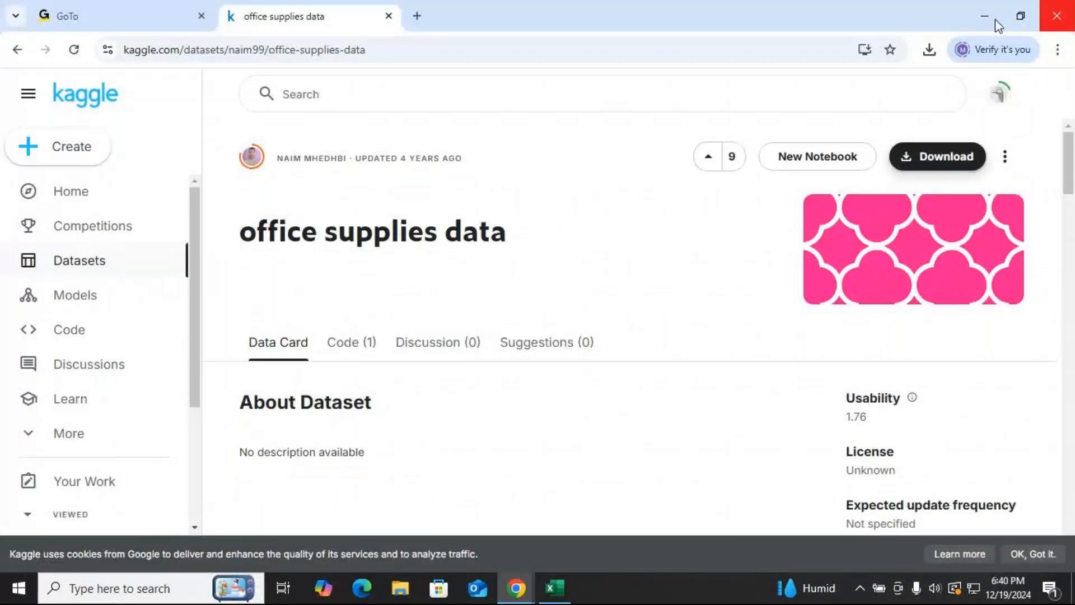
click(996, 19)
click(984, 17)
drag(143, 41, 251, 240)
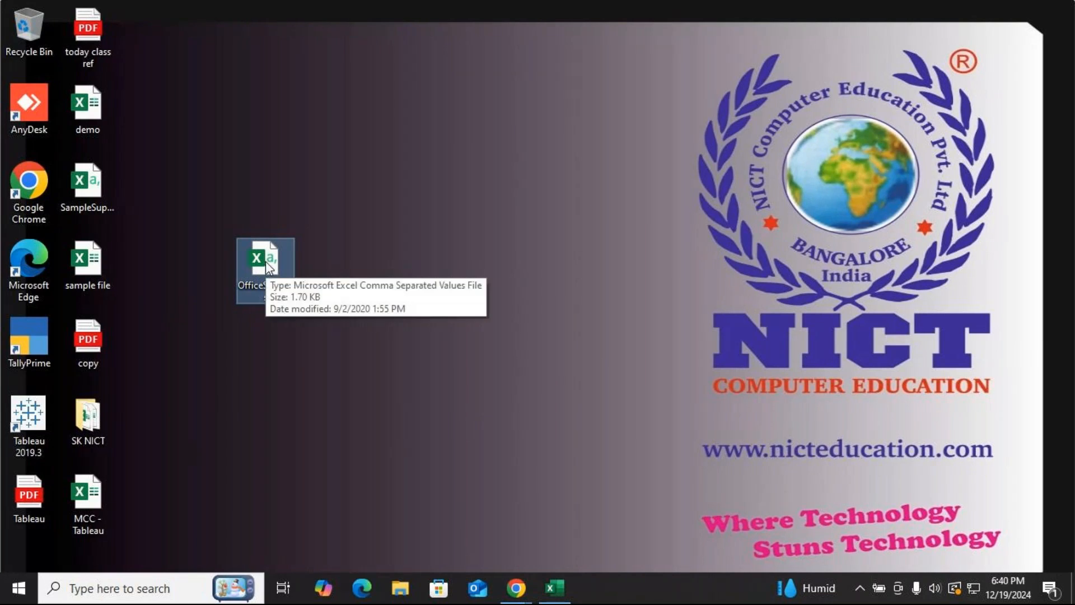
Switch back to the GoTo Meeting window and close the chat panel.
click(555, 588)
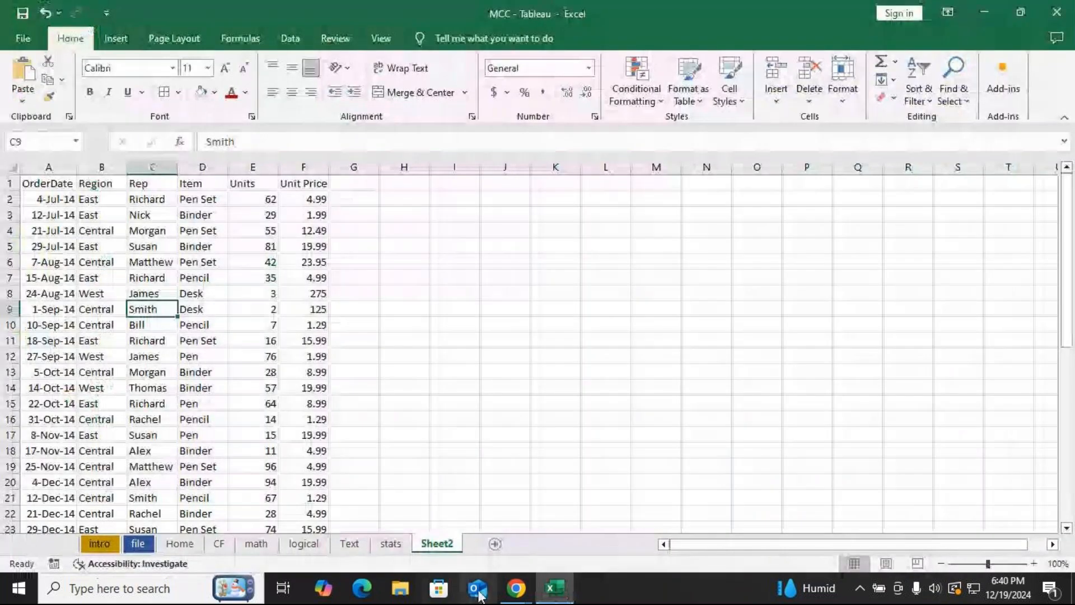
mouse_move(510, 585)
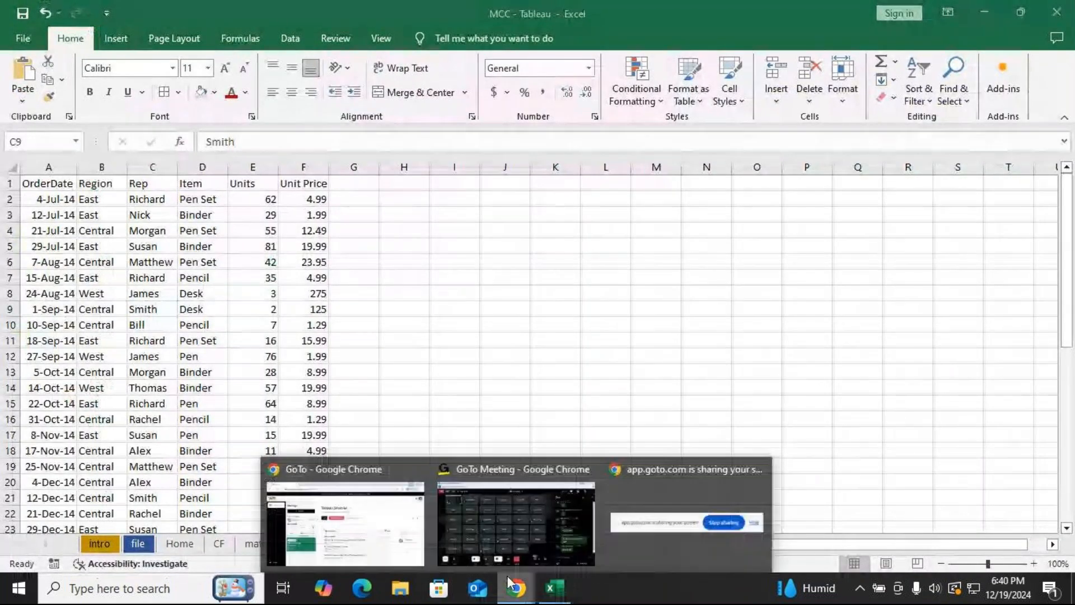
click(500, 466)
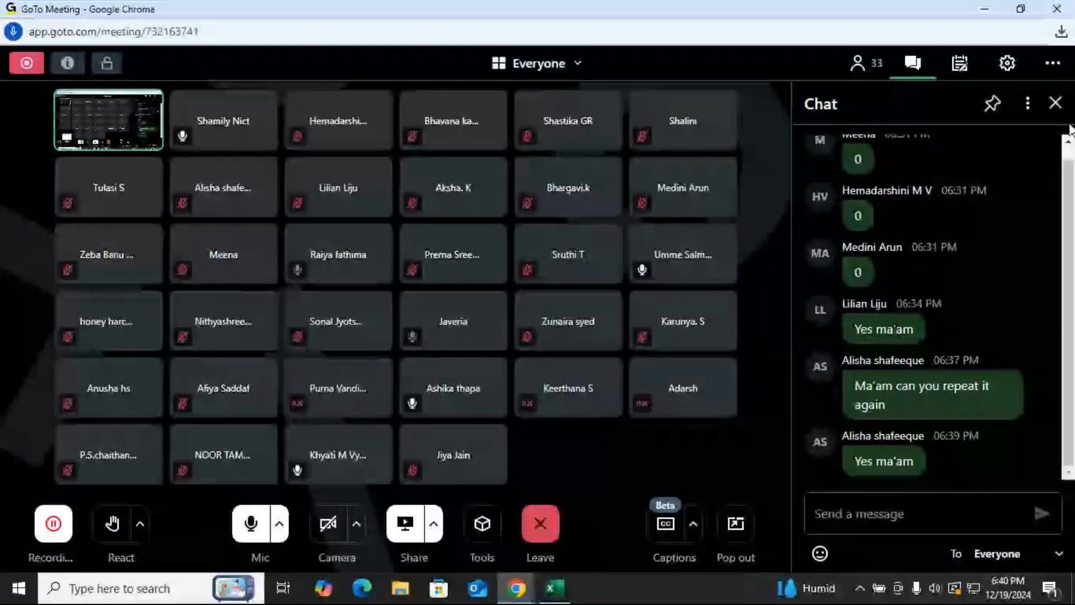
click(1056, 102)
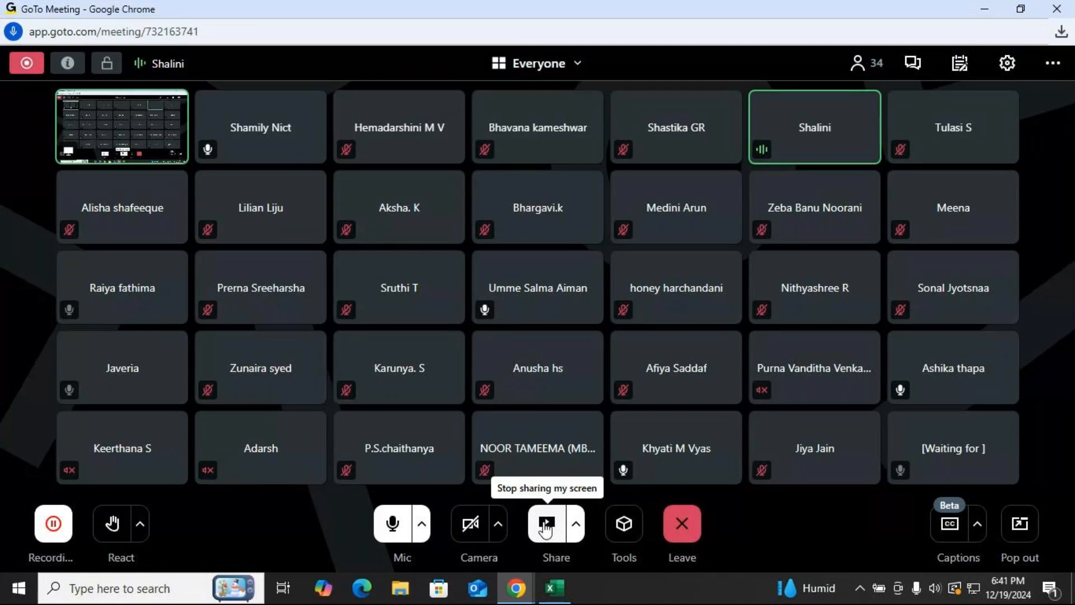
Open the browser's recent download history and show archive (2).zip in its folder.
click(986, 9)
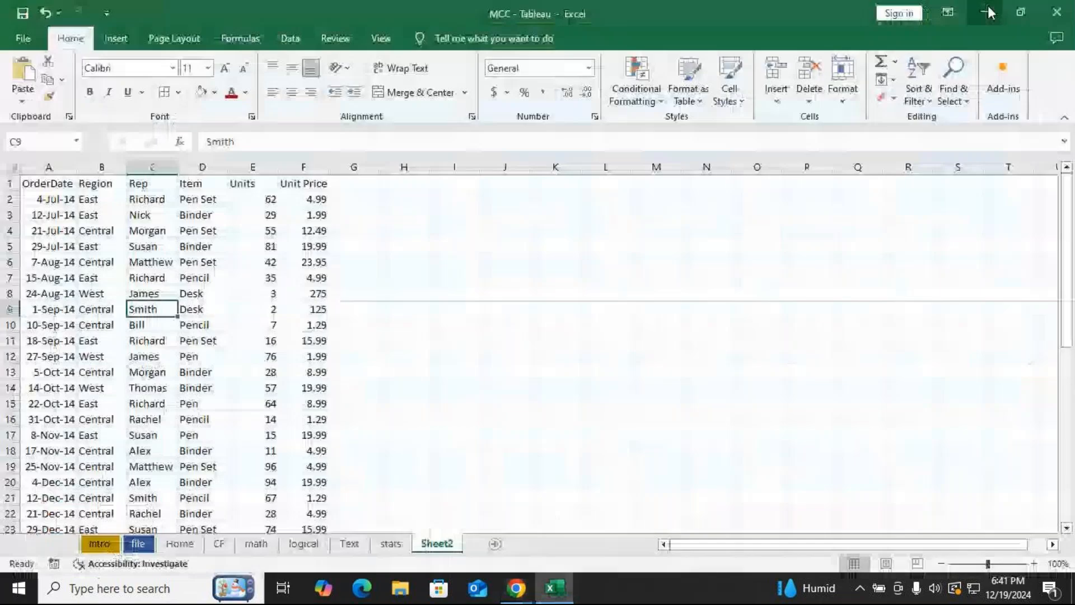
click(988, 10)
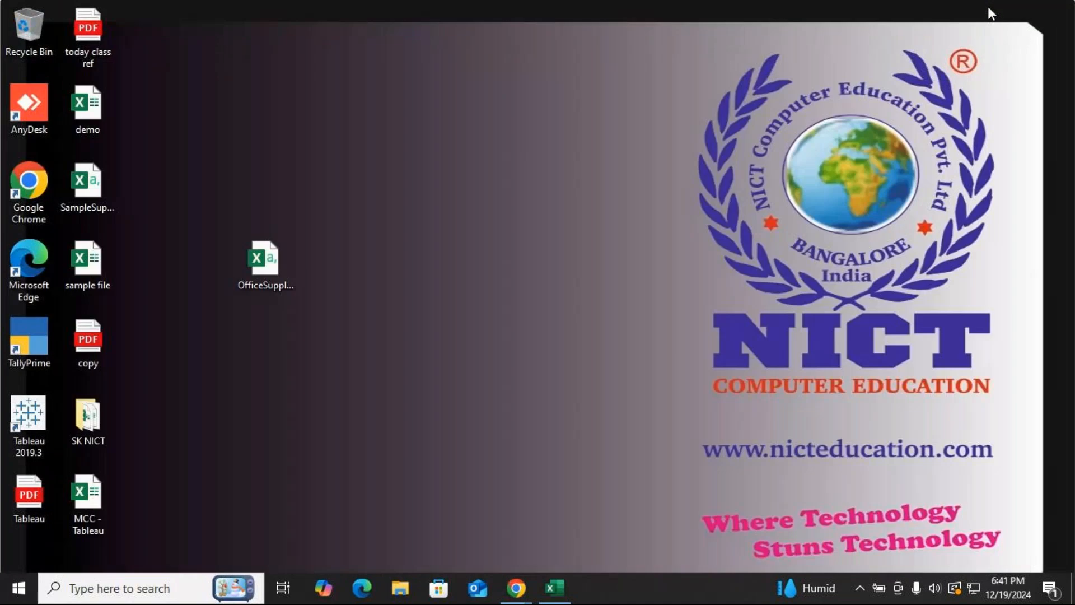
mouse_move(516, 588)
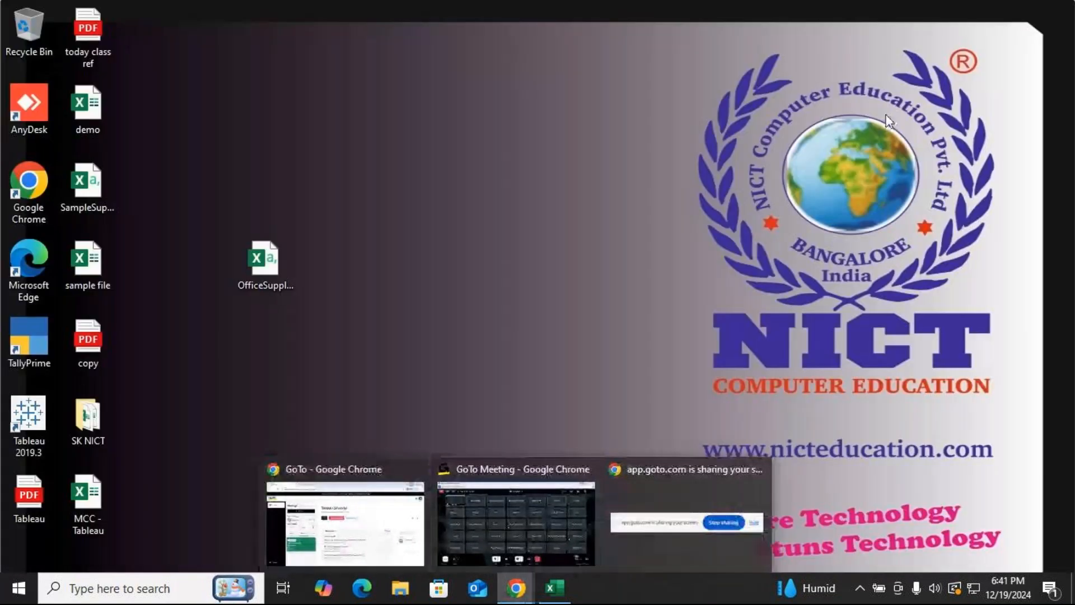
click(269, 502)
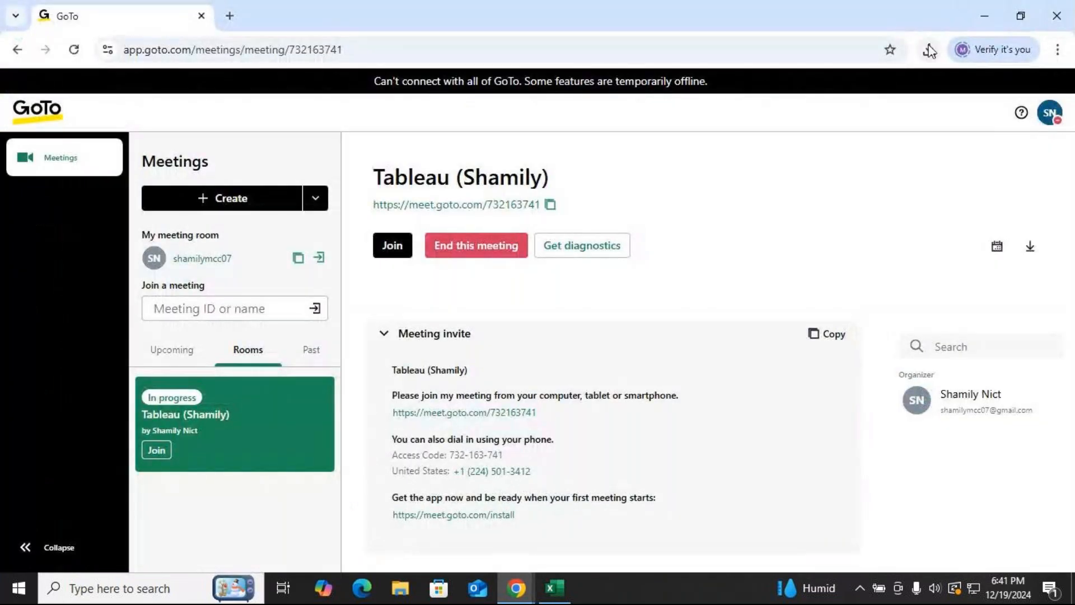
click(929, 50)
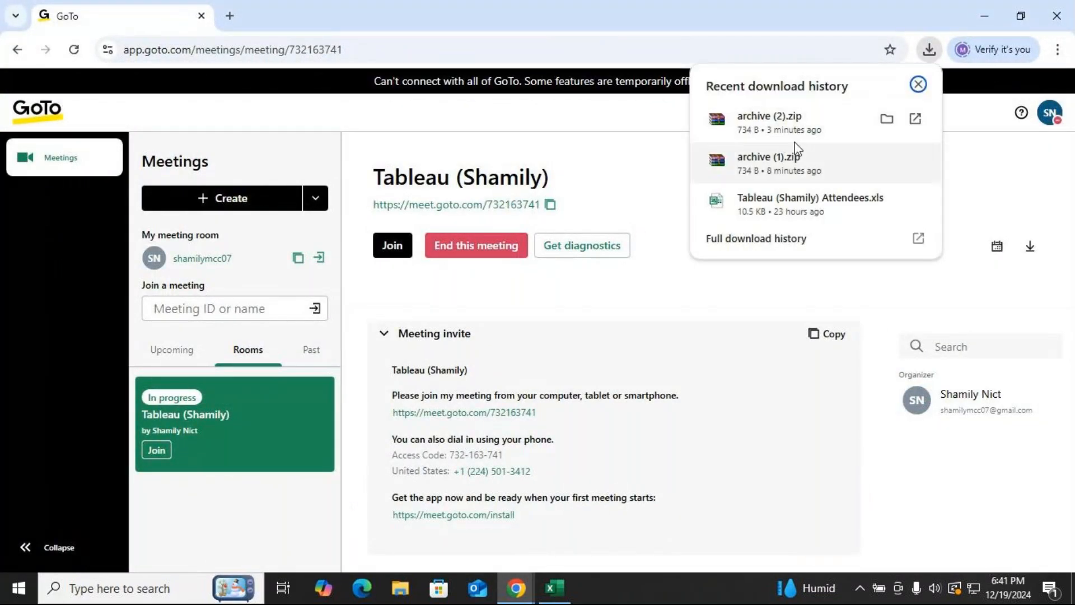
mouse_move(764, 132)
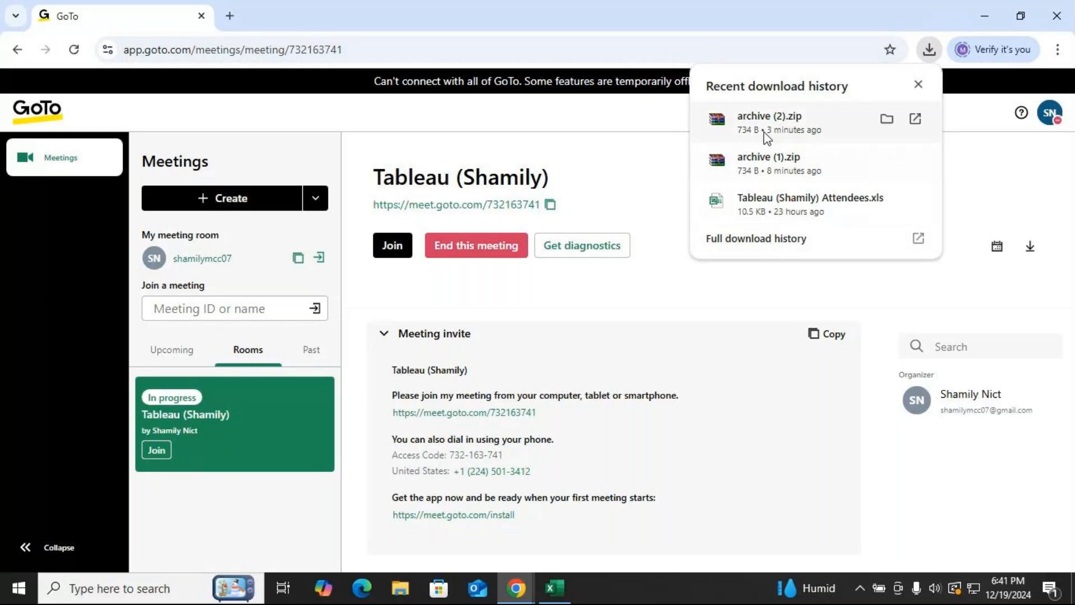
click(889, 120)
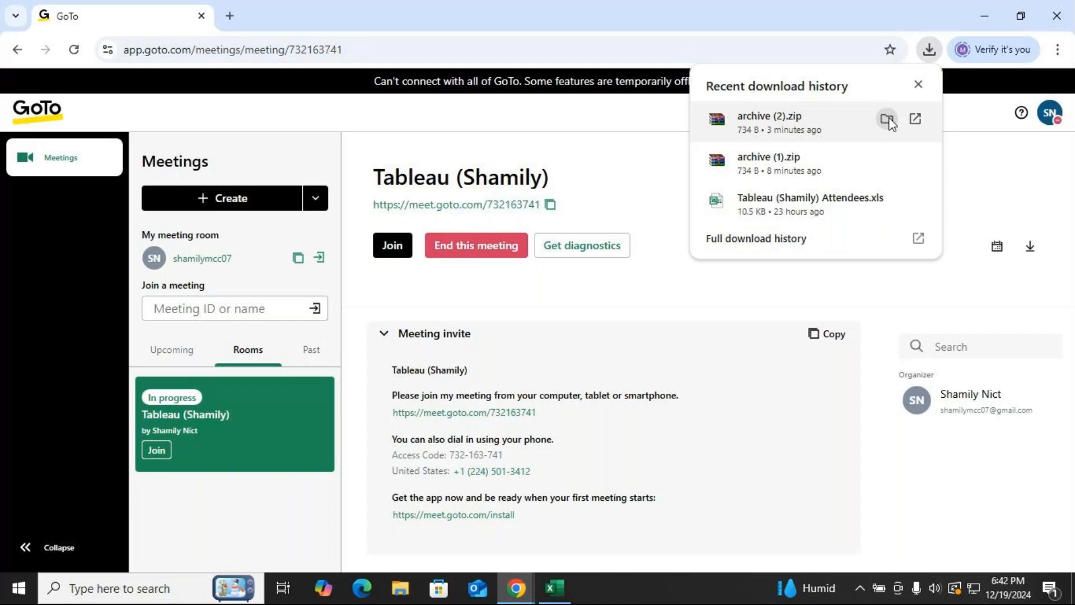
Open a new browser tab and go to web.whatsapp.com.
click(230, 16)
click(182, 45)
text(w)
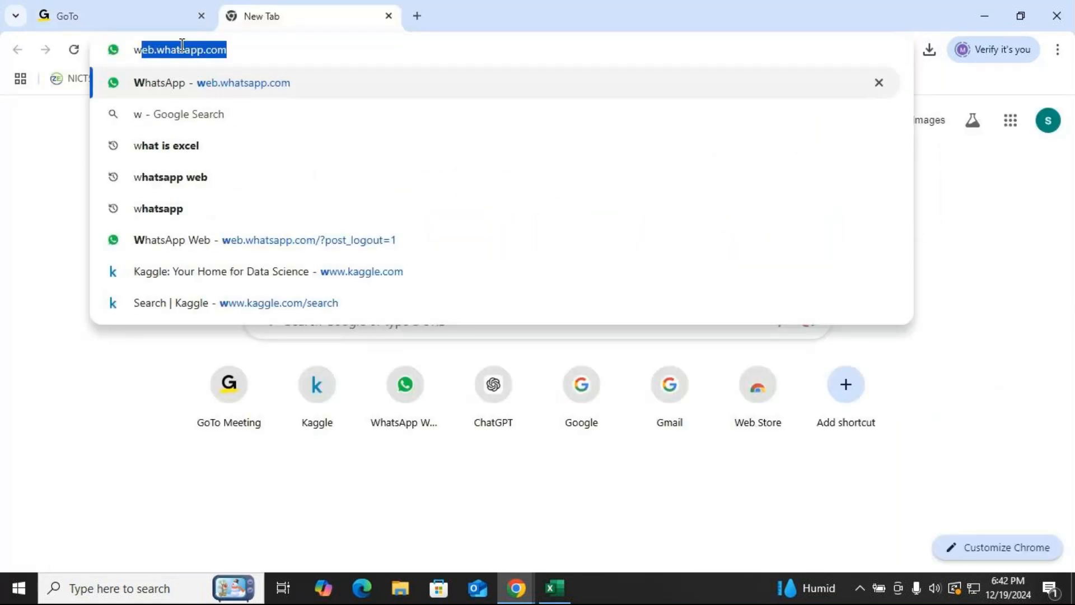
text(hatsApp)
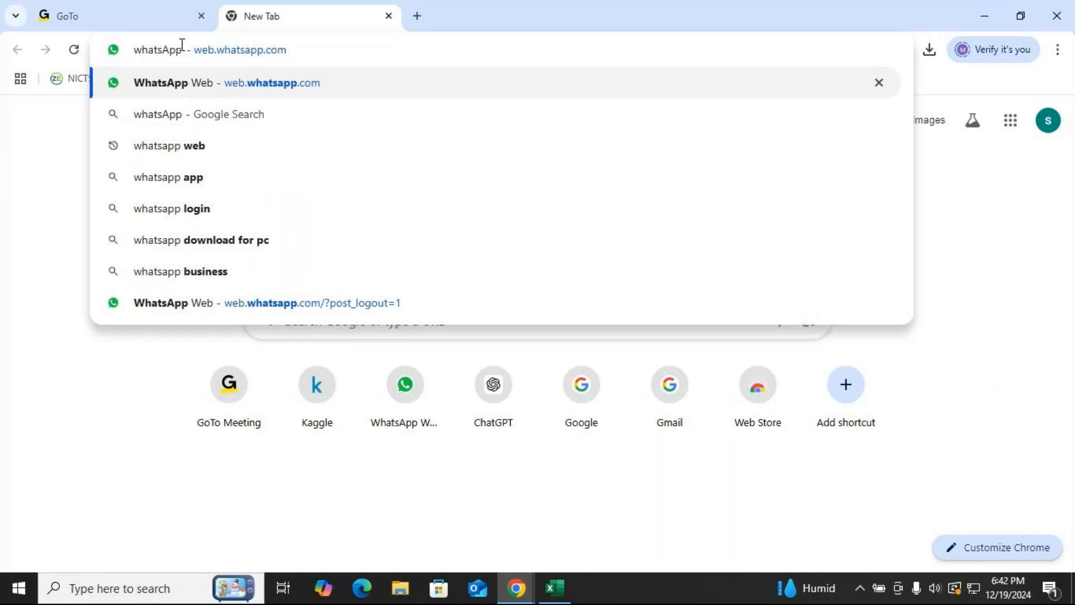
key(Down)
key(Down)
key(Up)
key(Up)
key(Up)
key(Down)
key(Return)
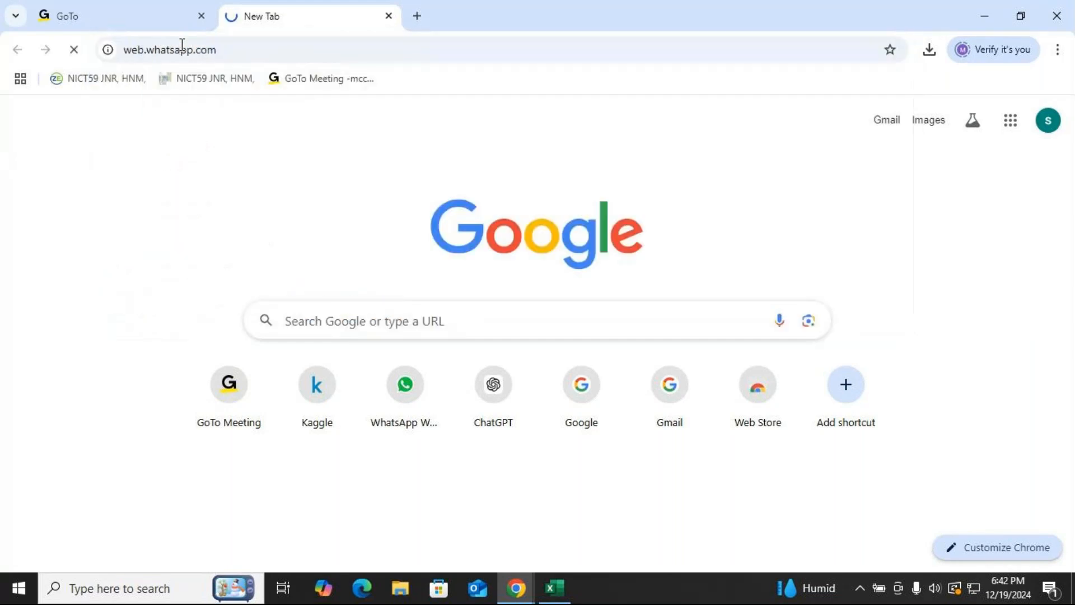
Return to the GoTo Meeting window and switch over to the Excel sheet.
click(147, 13)
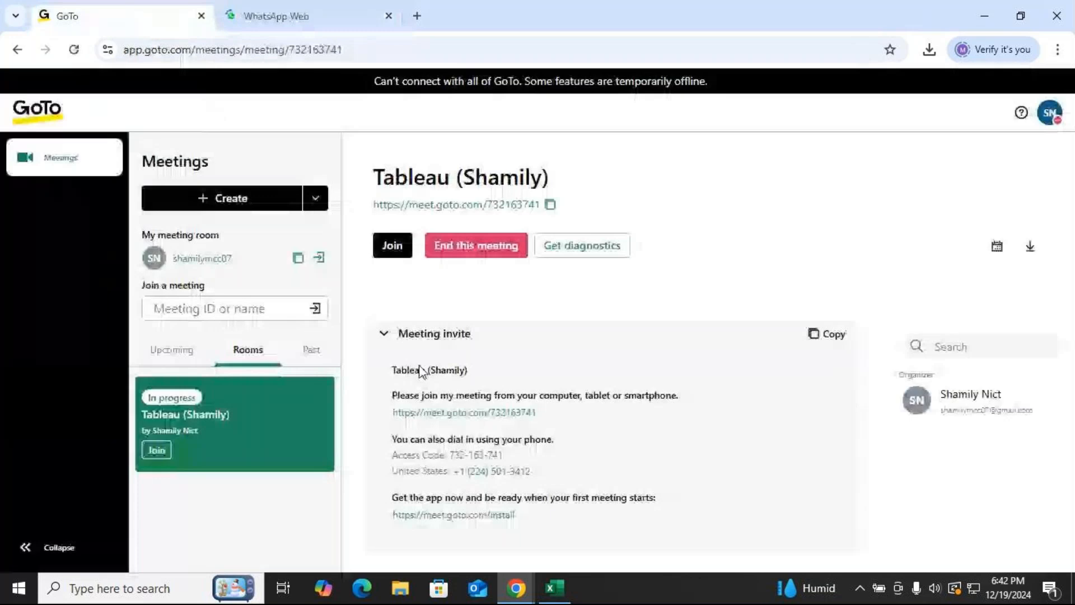
mouse_move(517, 588)
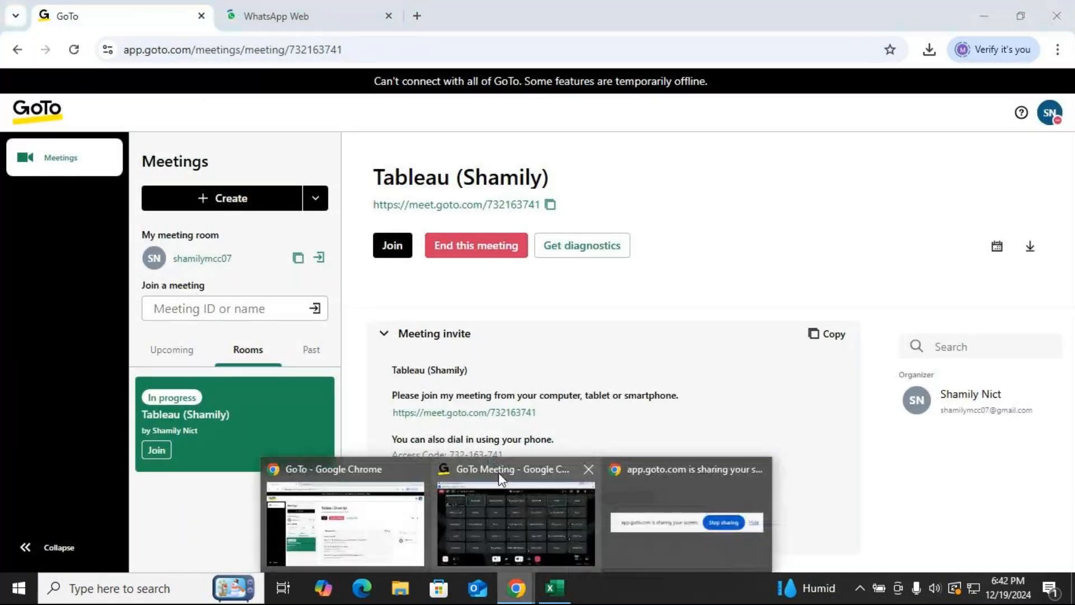
click(498, 473)
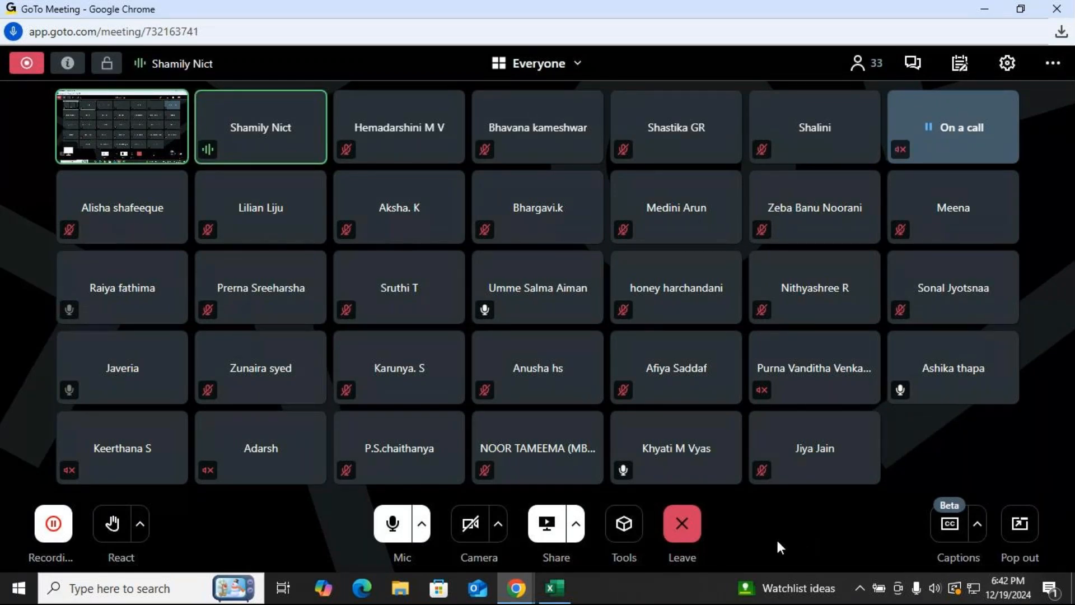
mouse_move(557, 590)
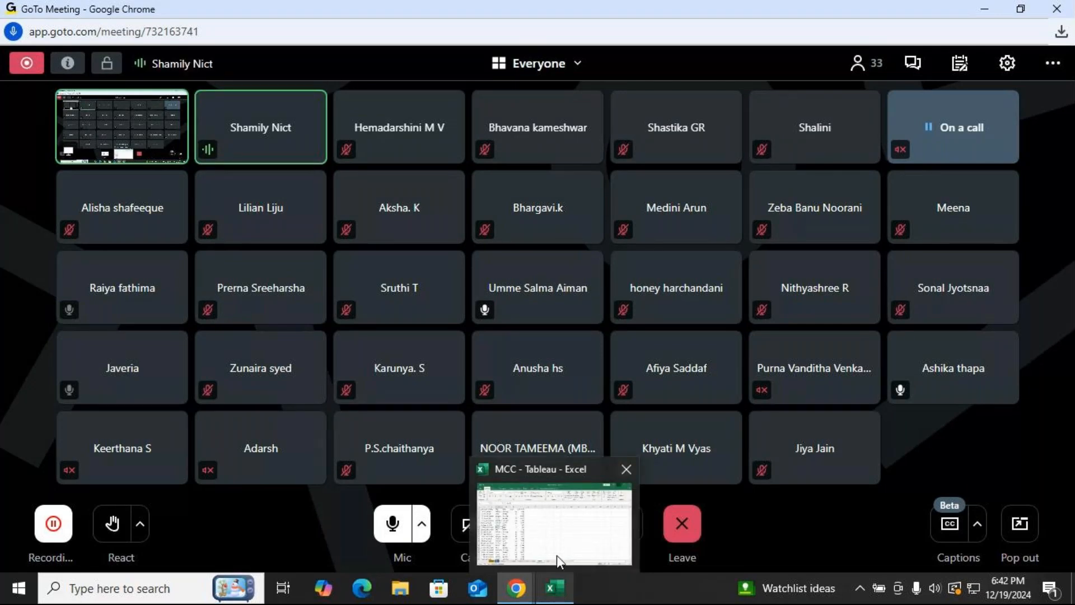
click(543, 477)
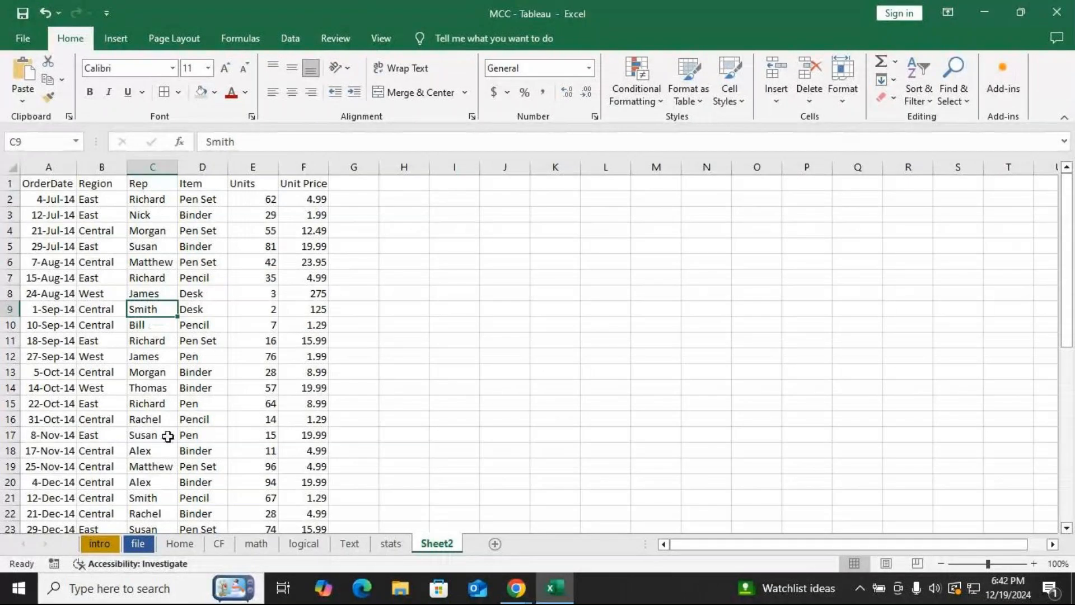
Convert the data range $A$1:$F$44 into a table with headers and browse the table styles gallery.
key(ctrl+t)
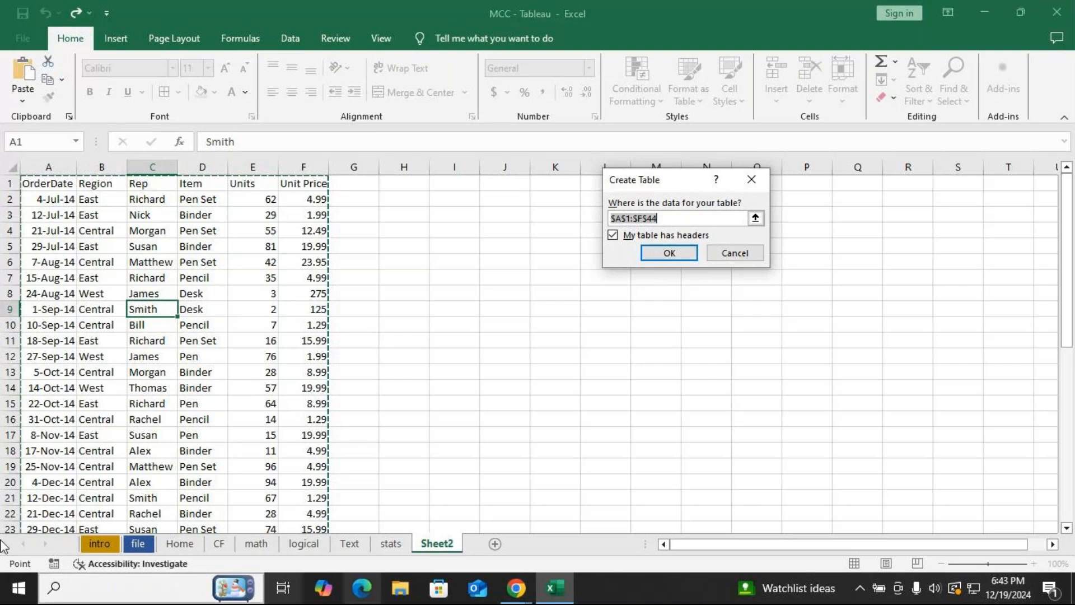
click(672, 254)
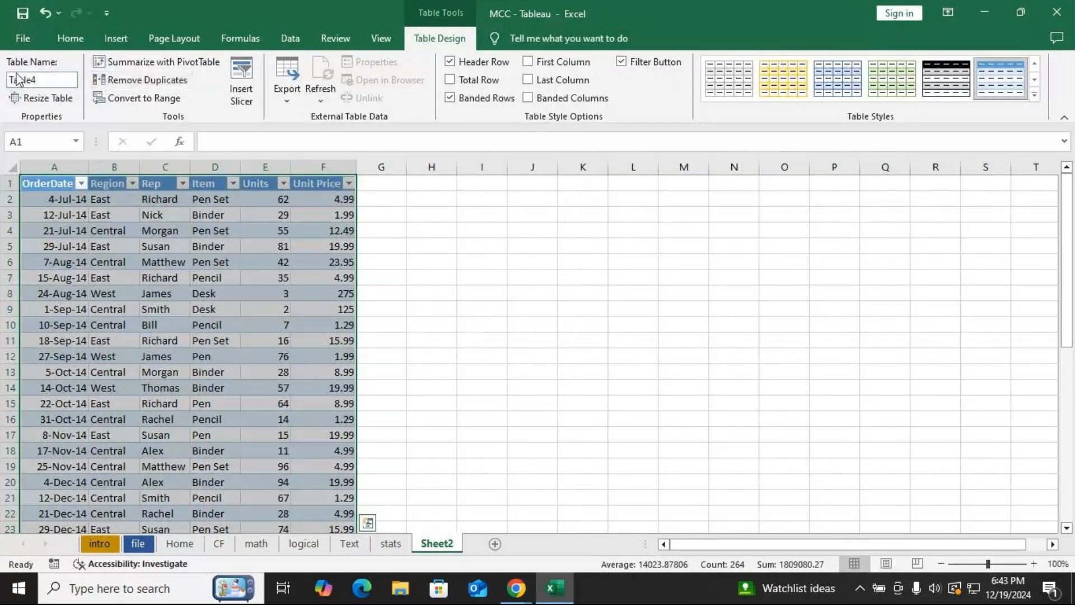
click(1036, 97)
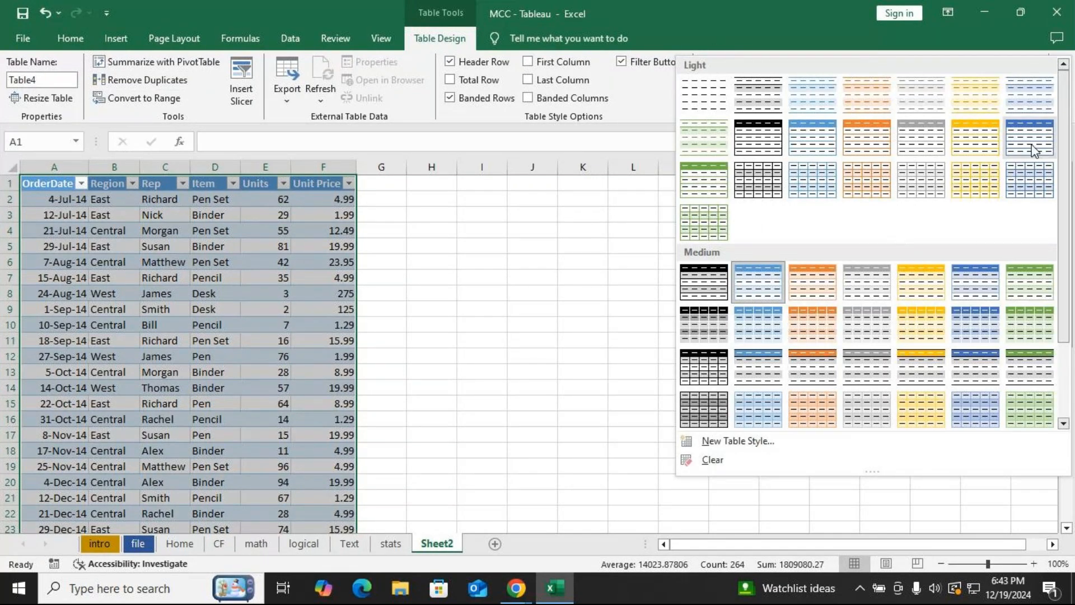
key(Escape)
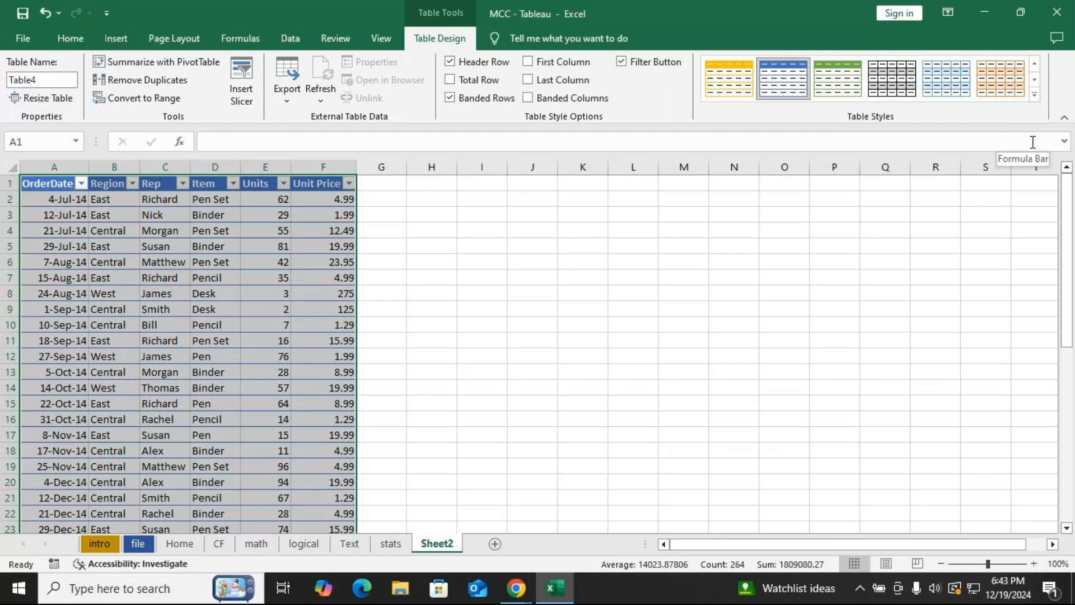
Rename the table as Office_Supply_data.
click(50, 80)
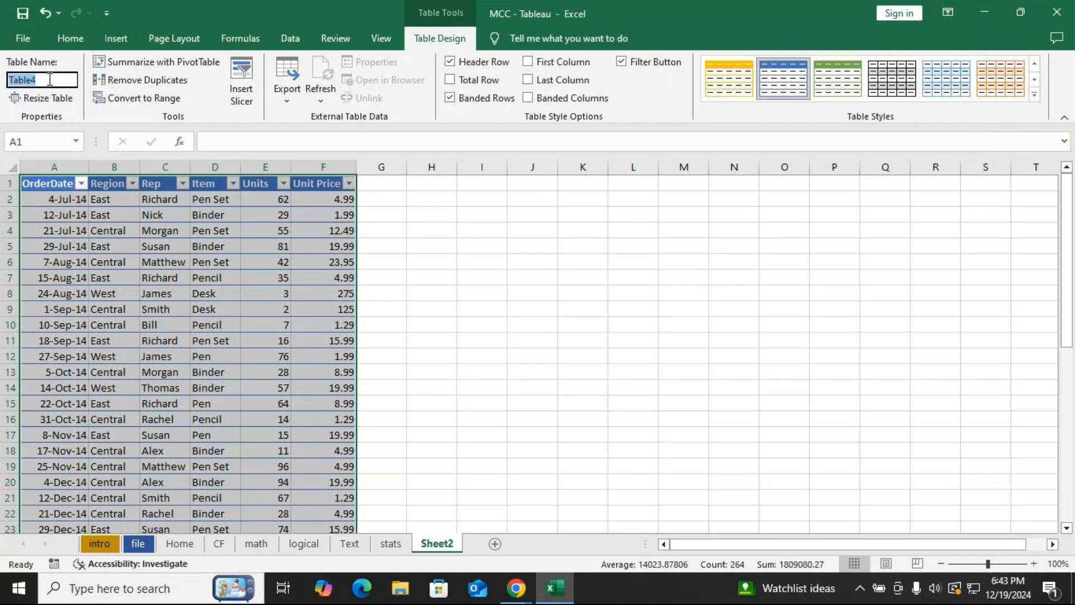
key(BackSpace)
text(Office_)
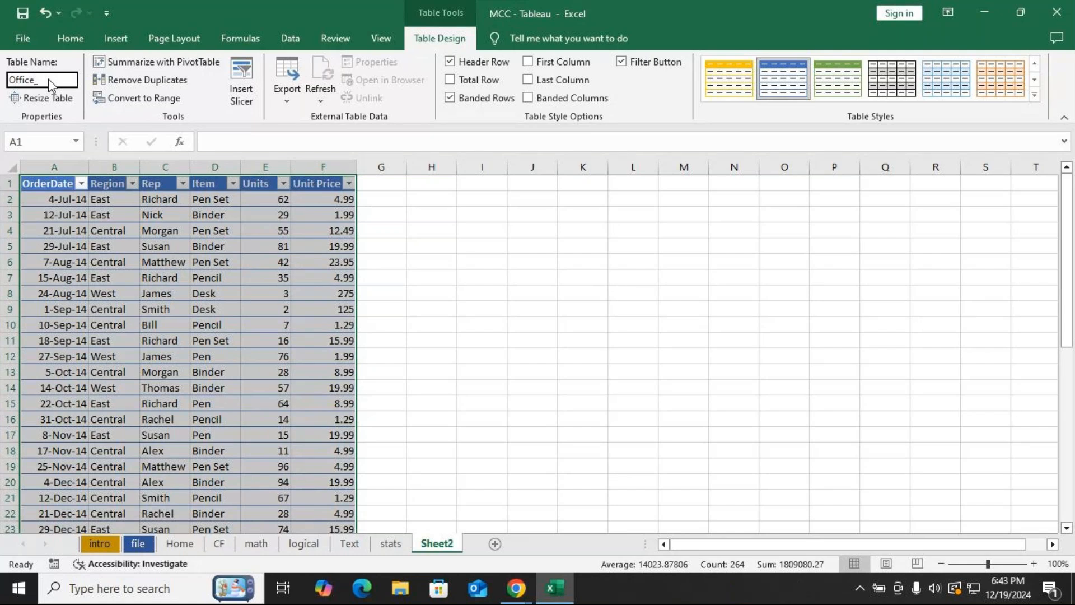
text(Supply)
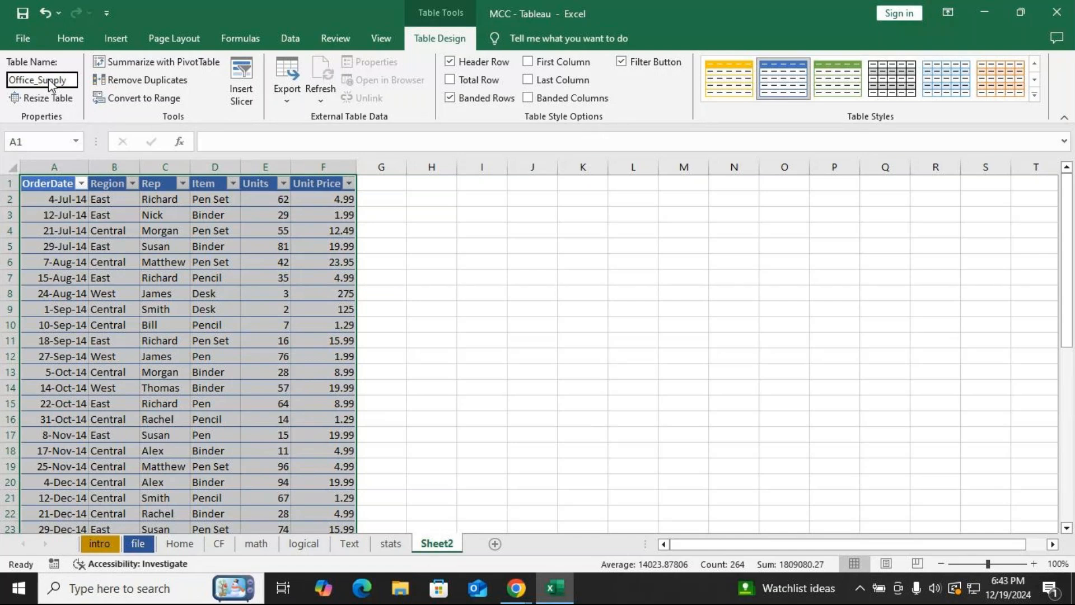
text(_data)
key(Return)
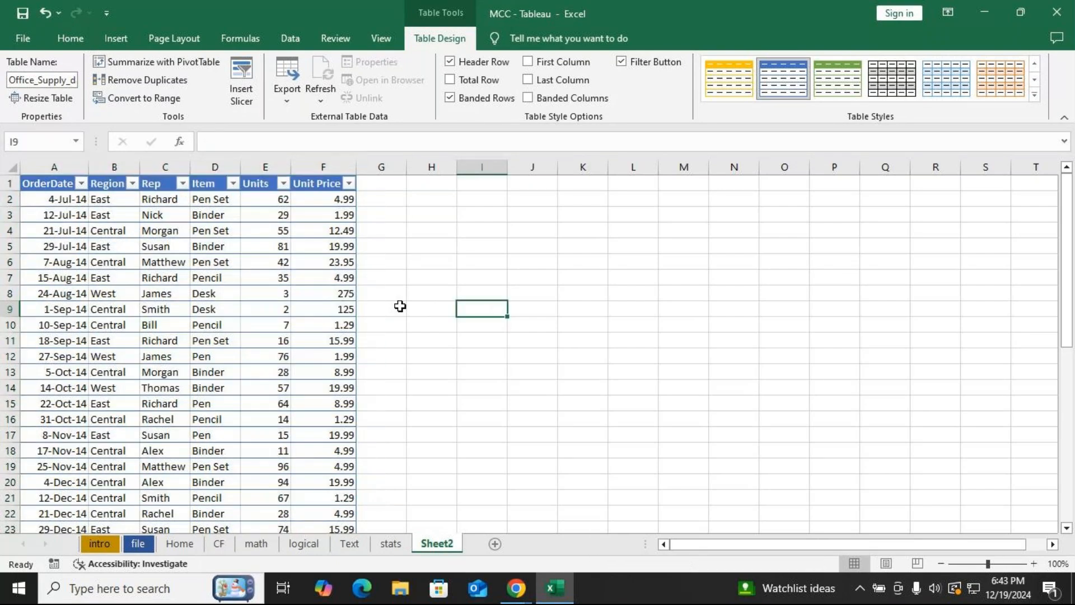
Rename the worksheet Sheet2 as condition.
click(216, 299)
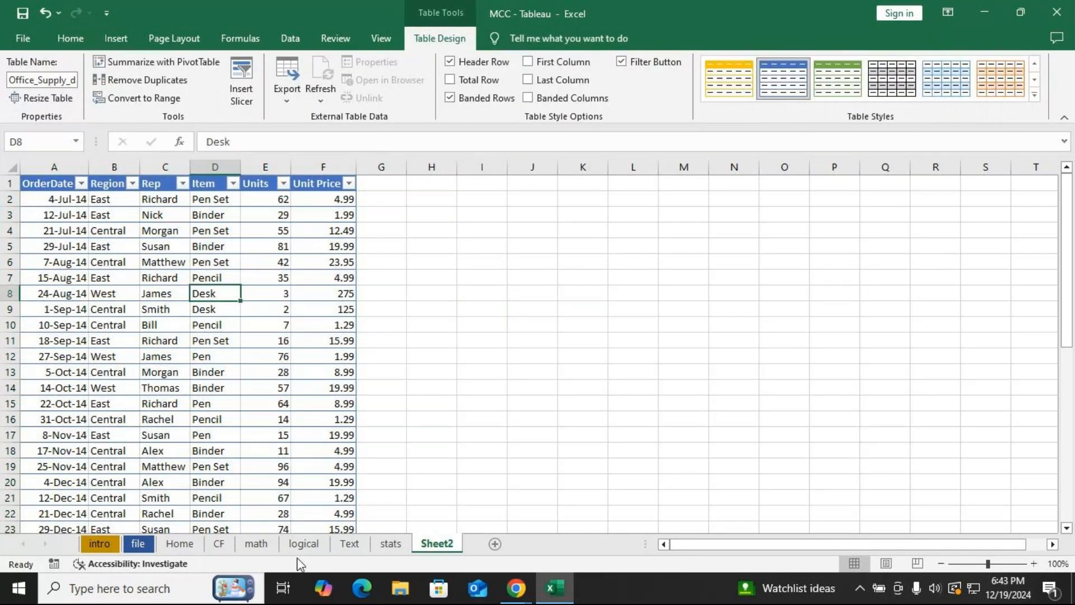
double_click(428, 551)
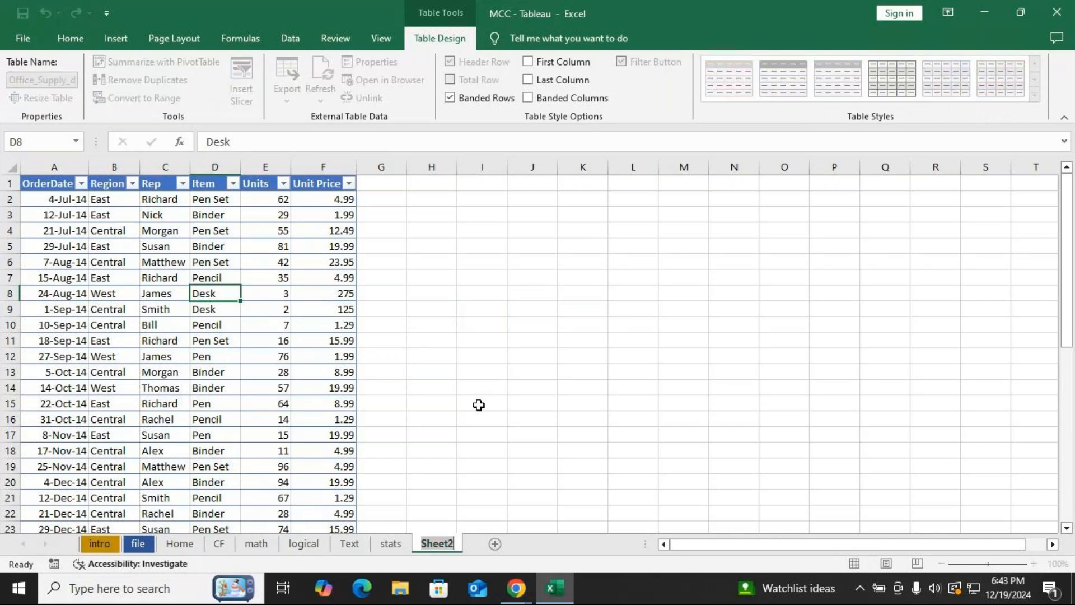
text(condi)
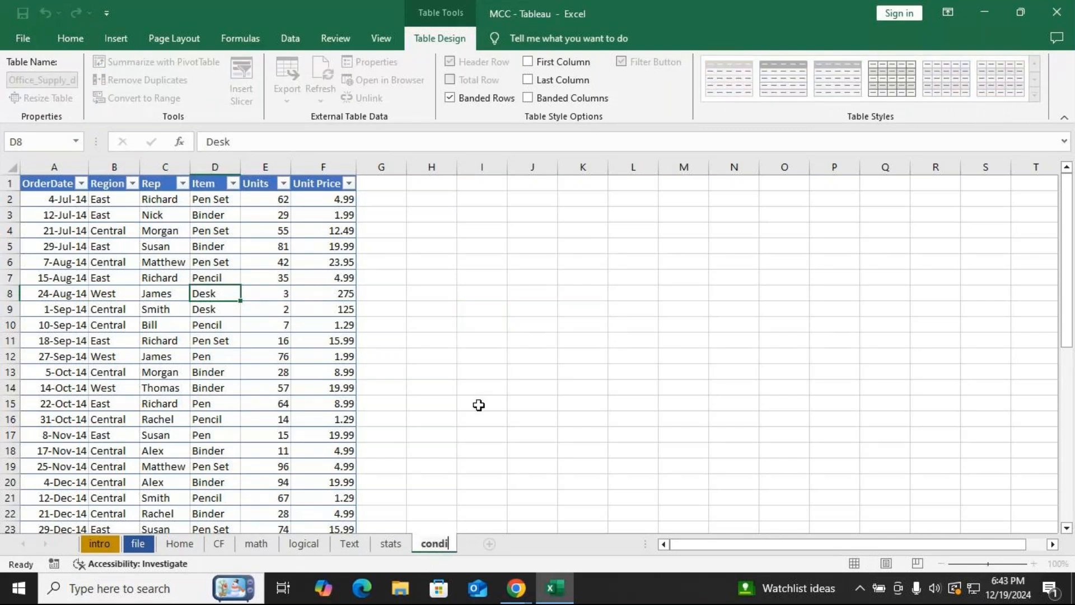
text(tion)
key(Return)
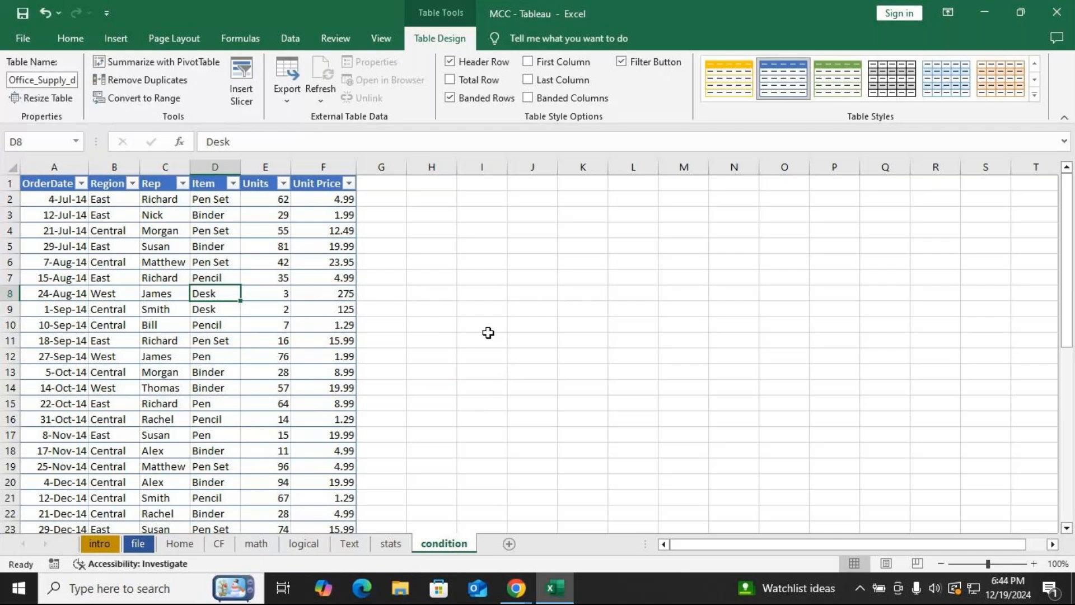
Rename the Unit Price column header to Sales Price.
click(468, 199)
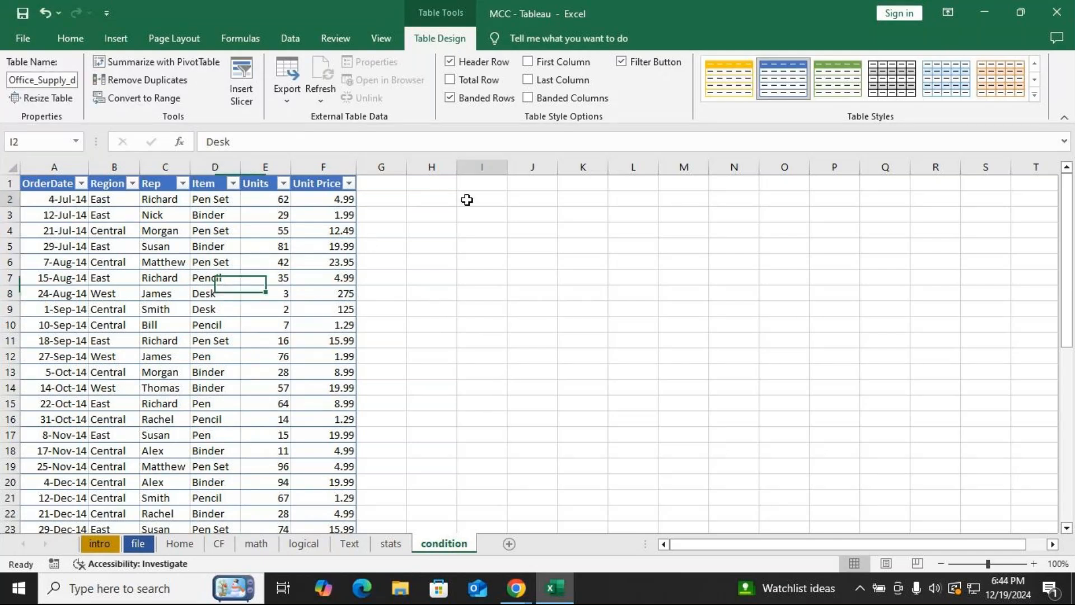
text(h)
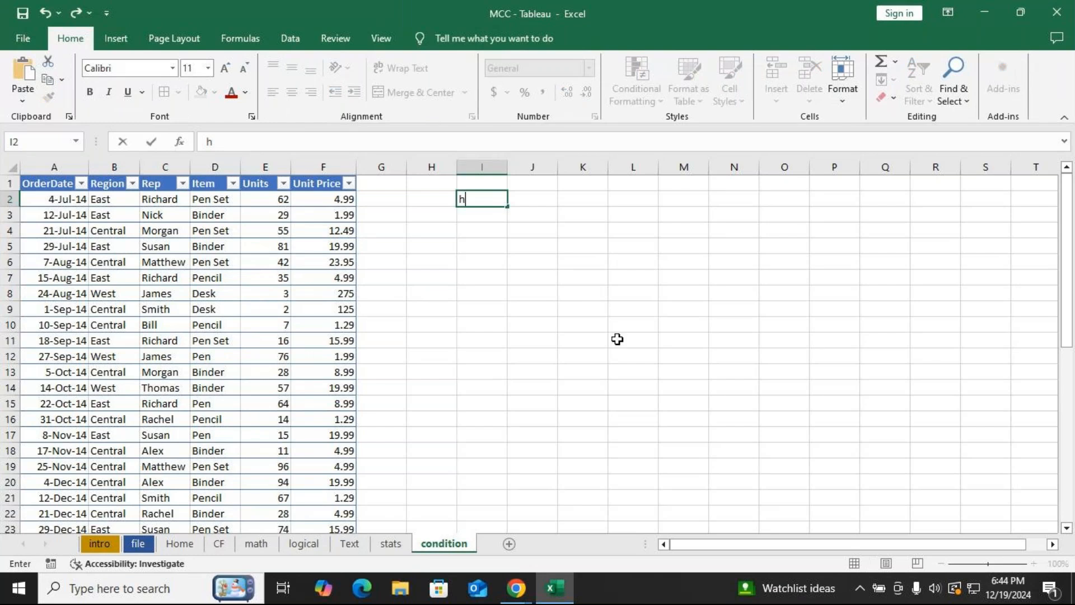
click(306, 183)
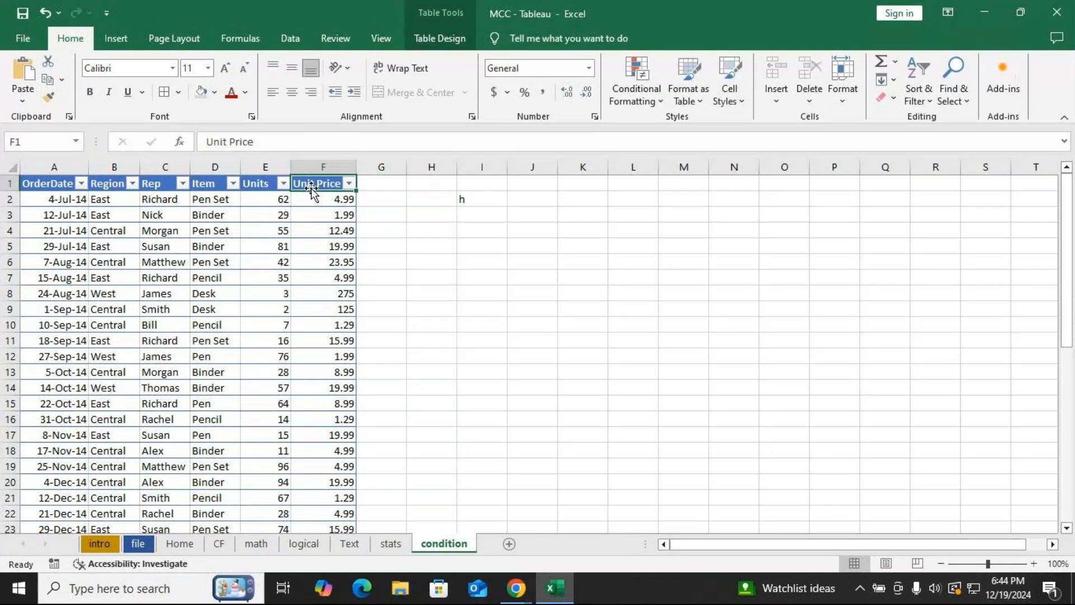
key(BackSpace)
text(Sals)
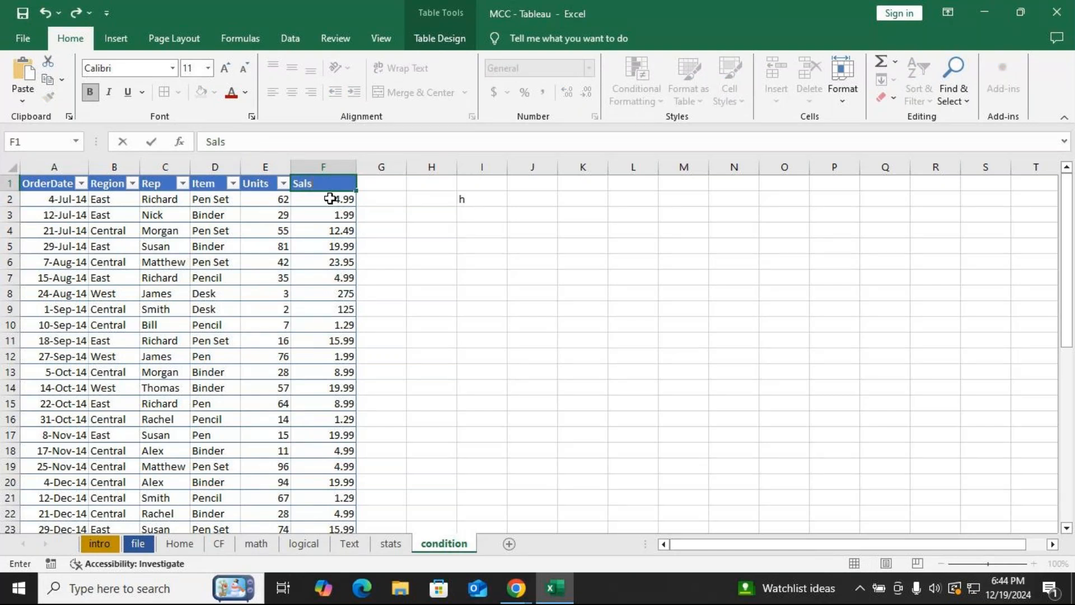
key(BackSpace)
key(BackSpace)
text(les Price)
key(Tab)
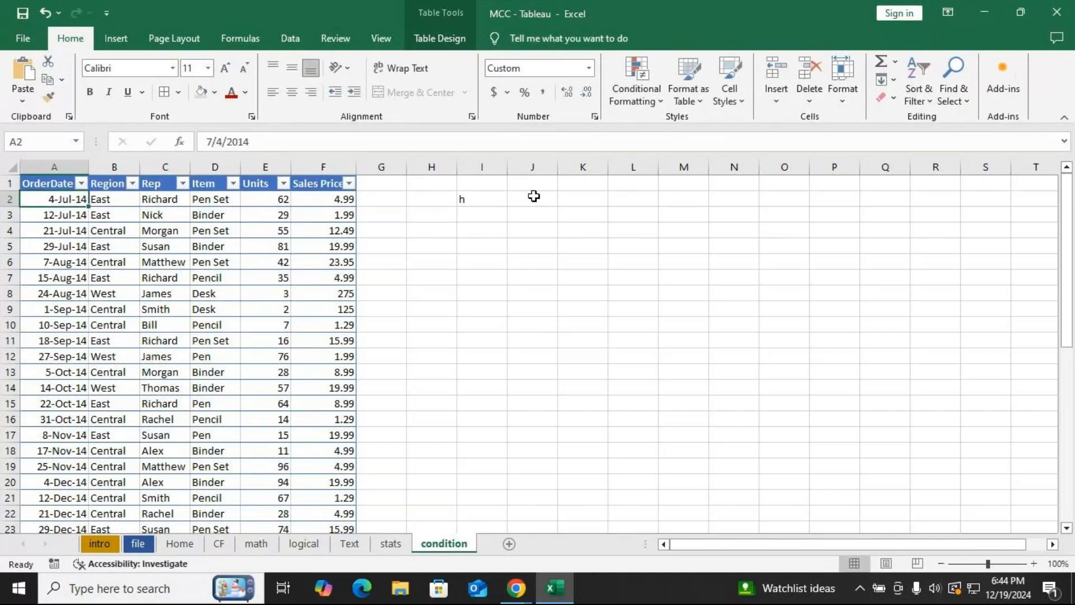
Add a new table column headed Sales next to Sales Price.
click(397, 187)
text(Sales)
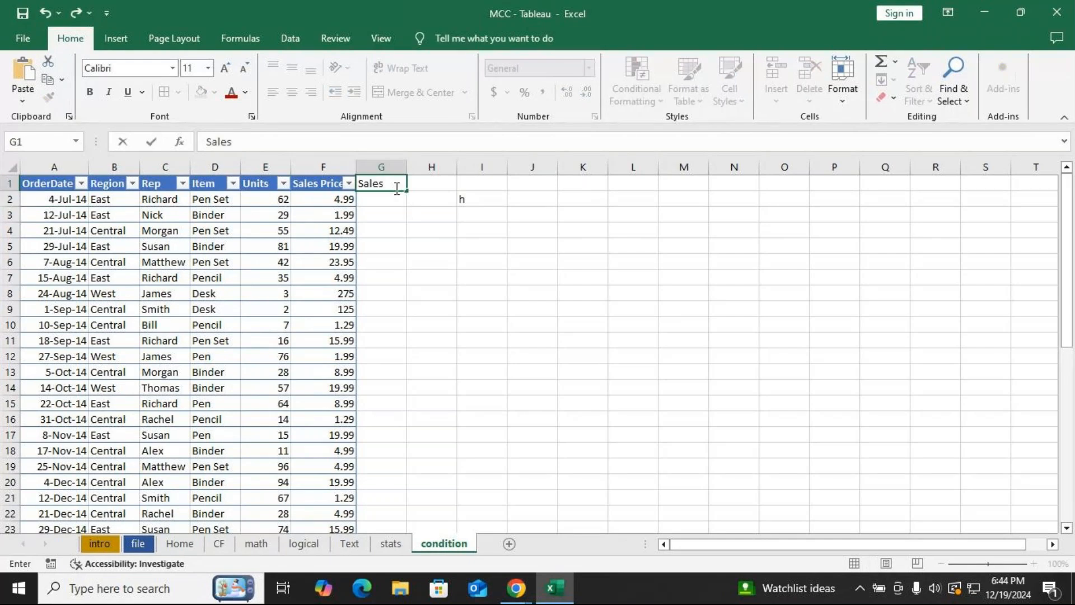
key(Return)
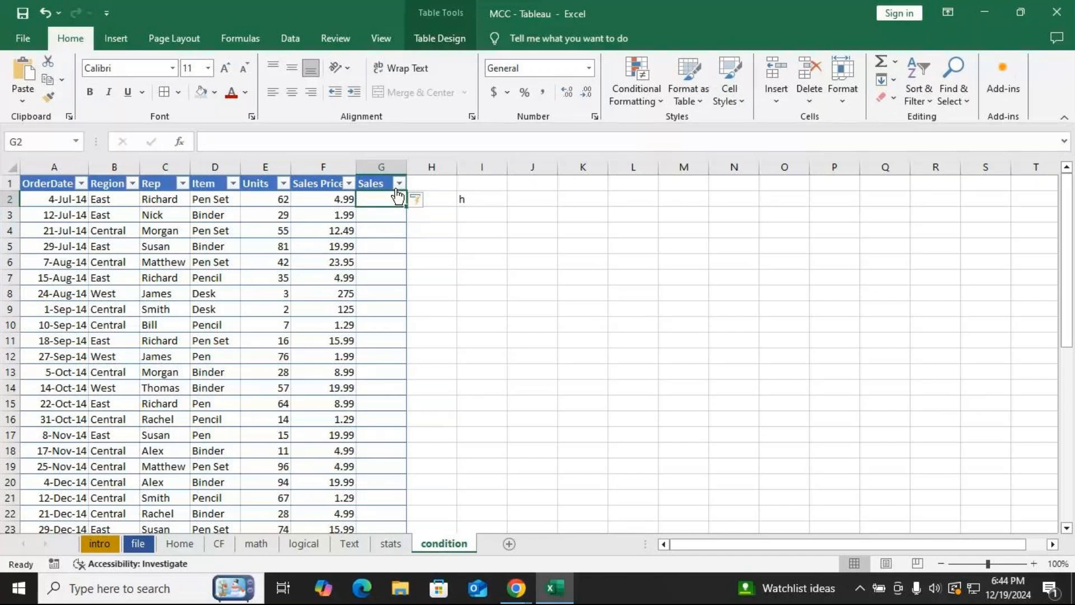
Enter a formula in the first Sales cell multiplying Units by Sales Price to fill the column.
text(=)
click(280, 199)
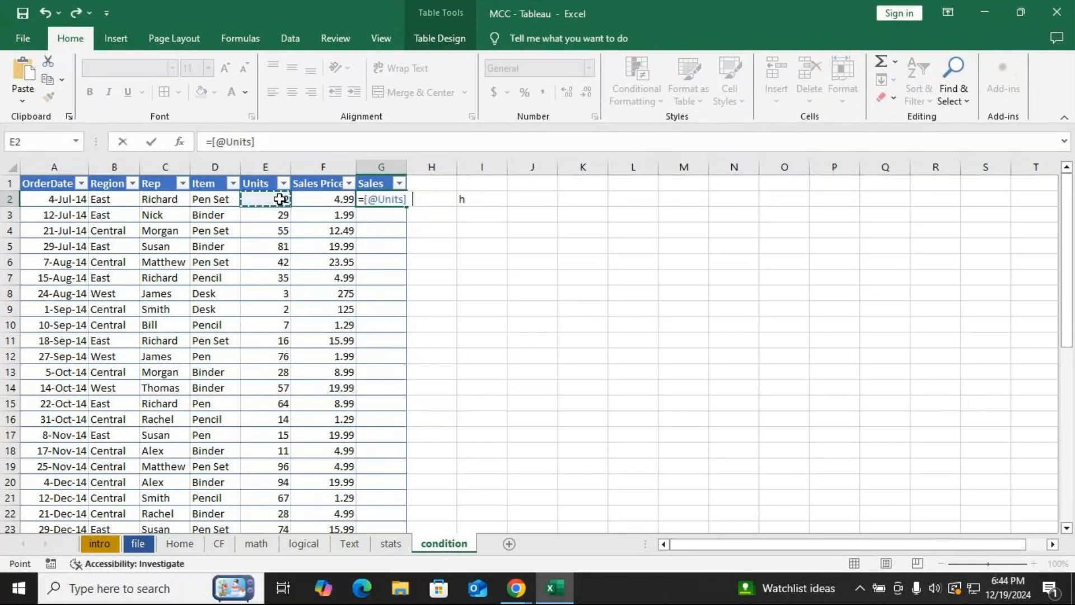
text(*)
click(308, 197)
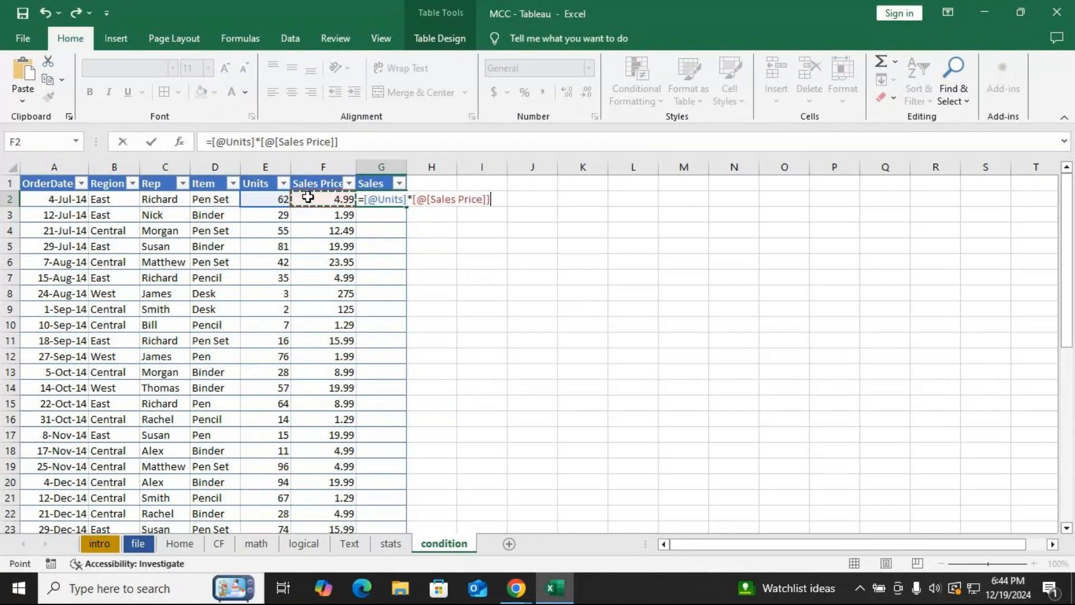
key(Return)
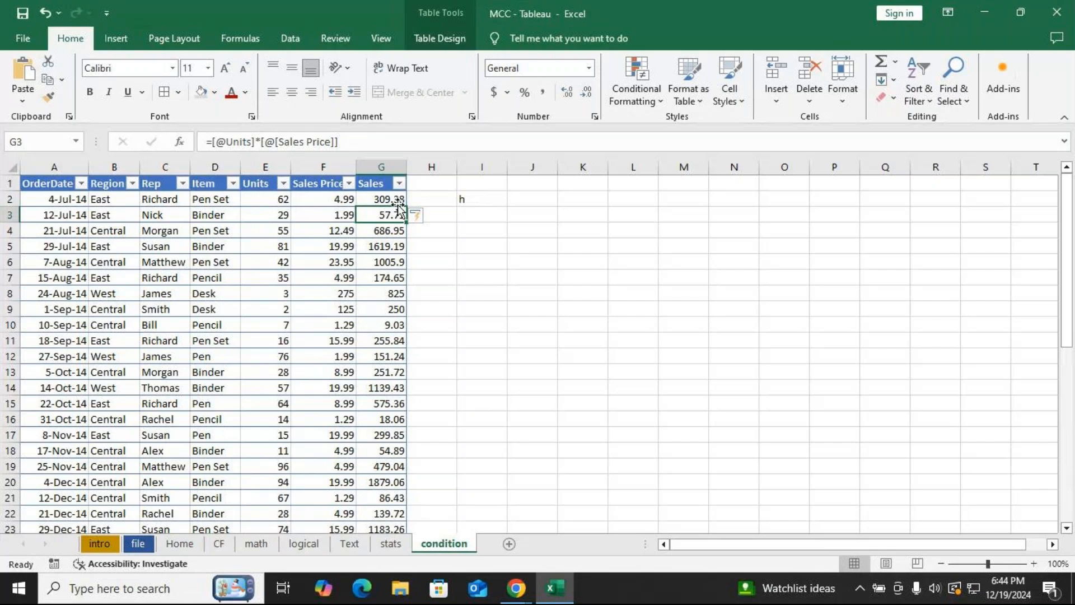
Open the first Sales formula to show its structured references, briefly checking the meeting window.
double_click(367, 199)
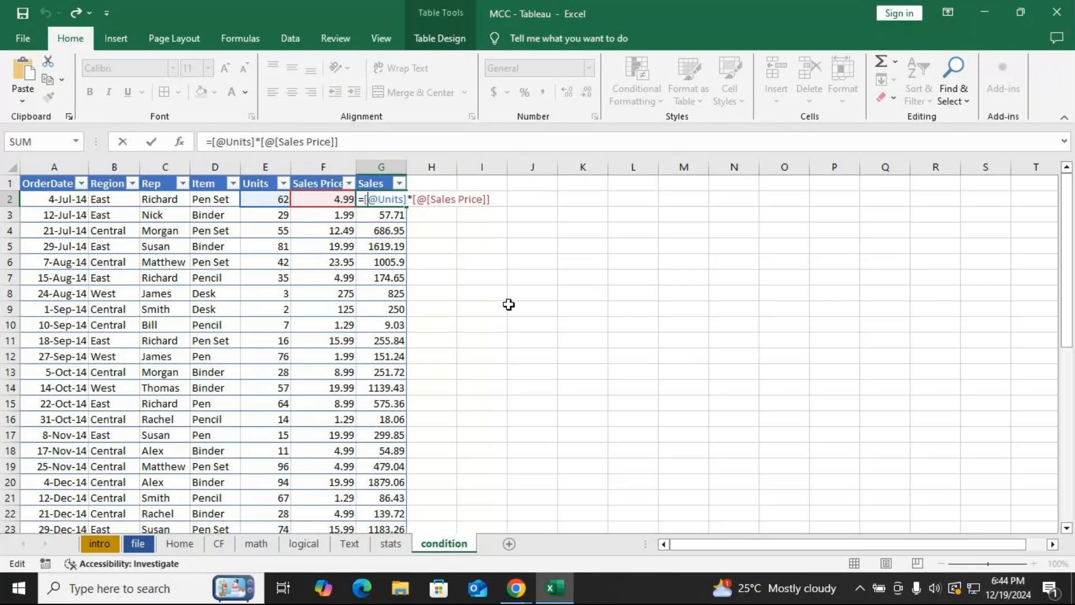
key(alt+Tab)
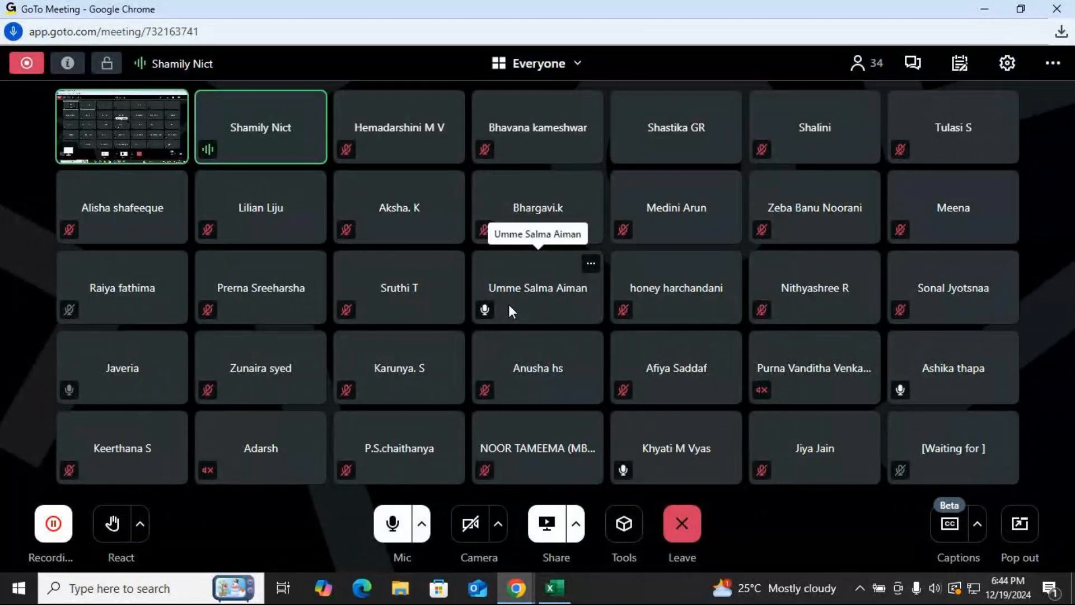
key(alt+Tab)
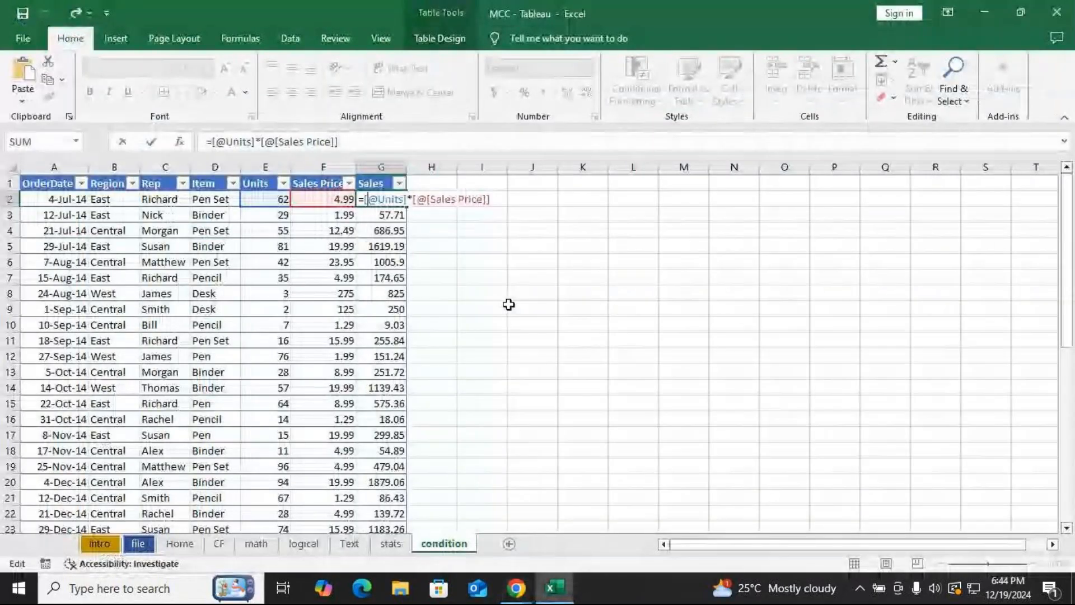
key(Return)
Browse the table styles gallery and the list of defined names in the Name Box.
click(184, 339)
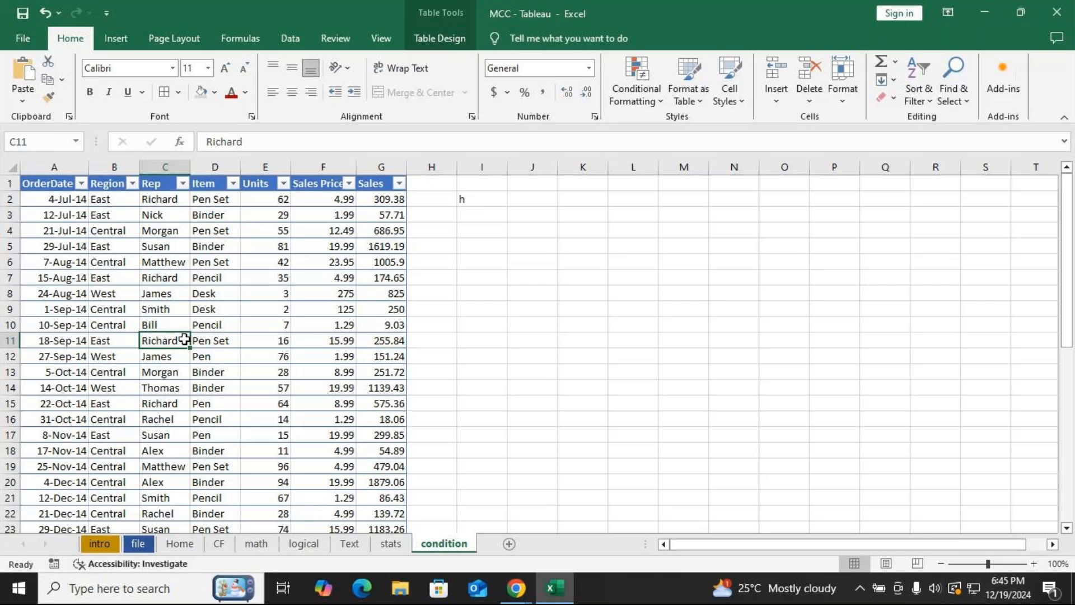
click(442, 39)
click(1067, 112)
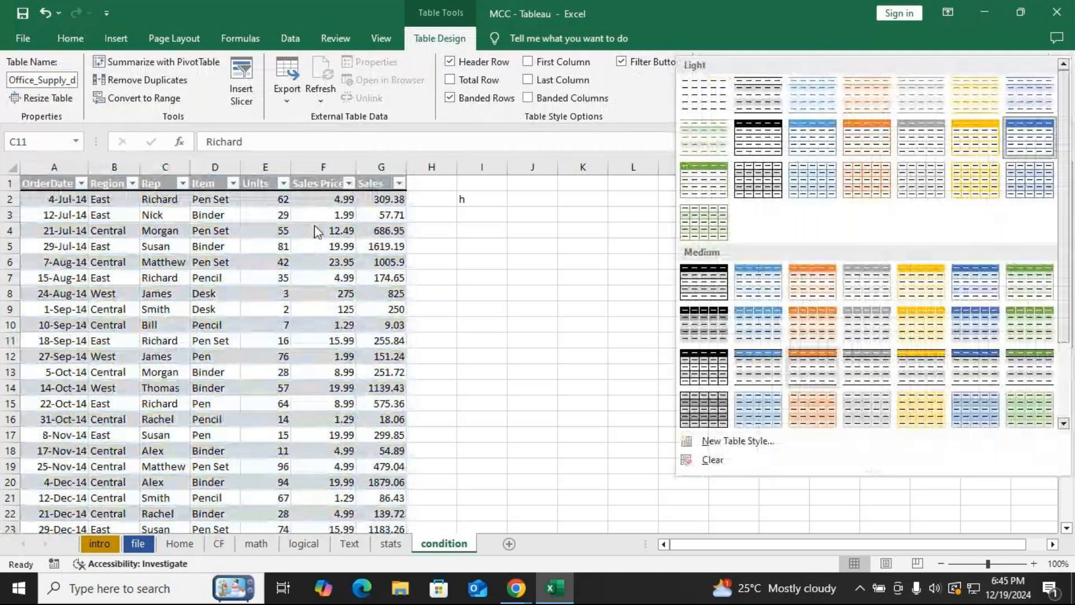
click(27, 82)
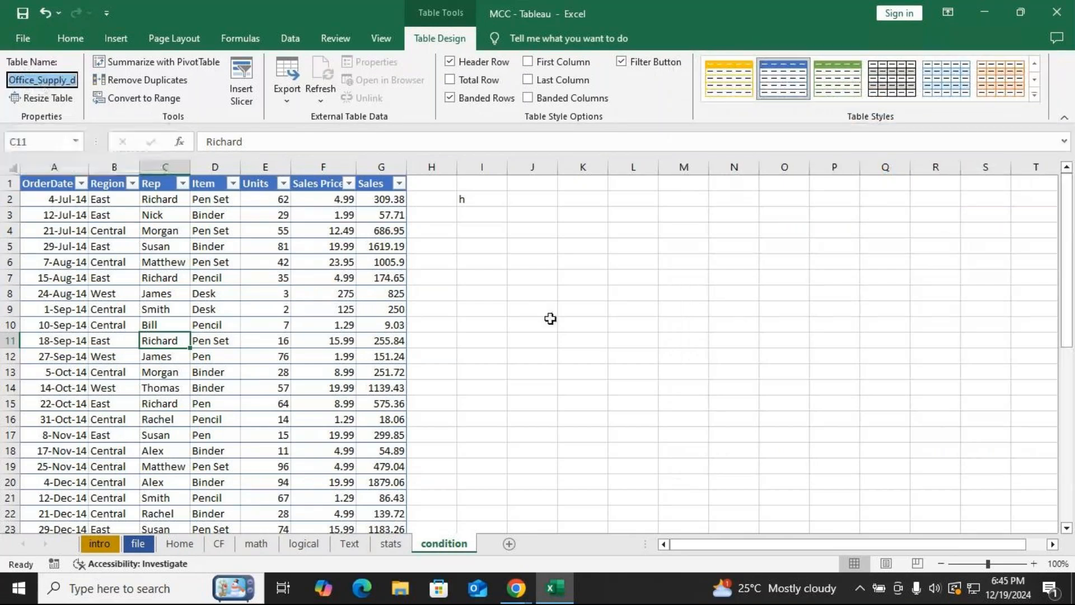
click(533, 308)
click(79, 141)
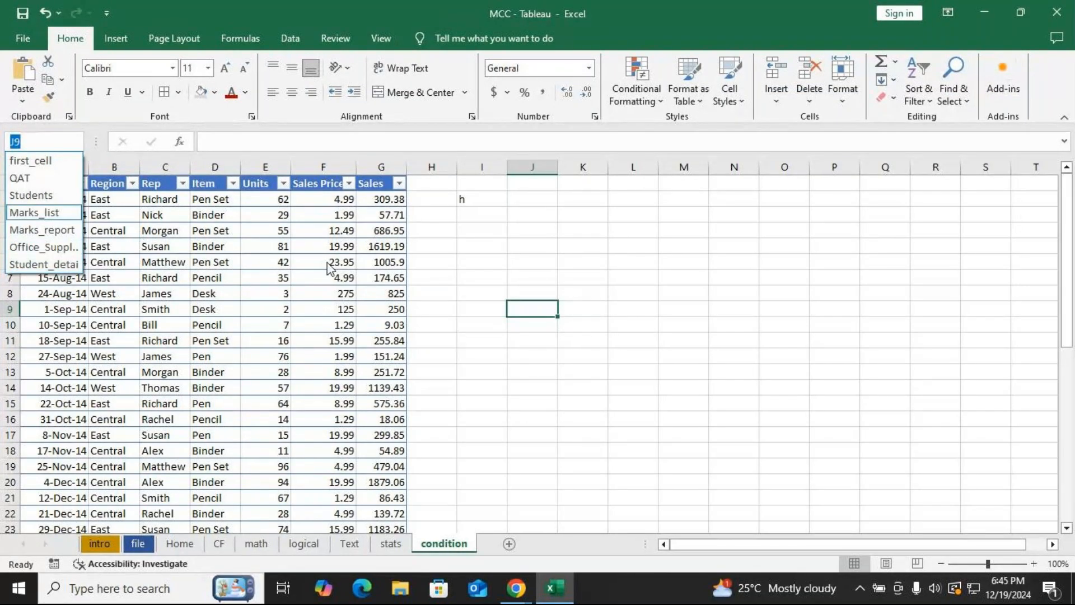
key(Escape)
click(224, 263)
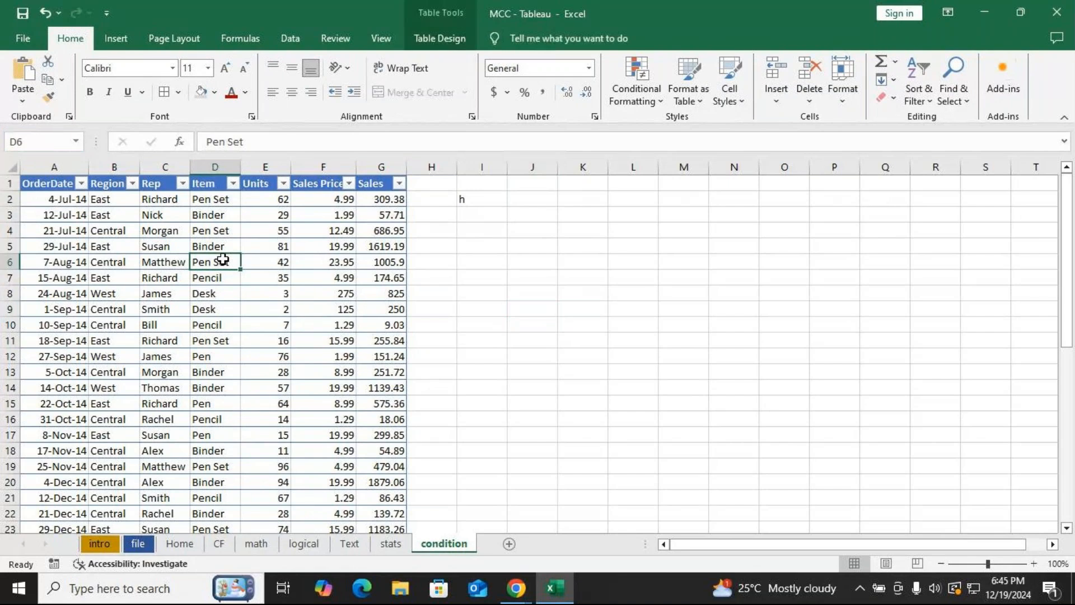
Review the table's column headers and the Sales formula in the first data row.
click(455, 48)
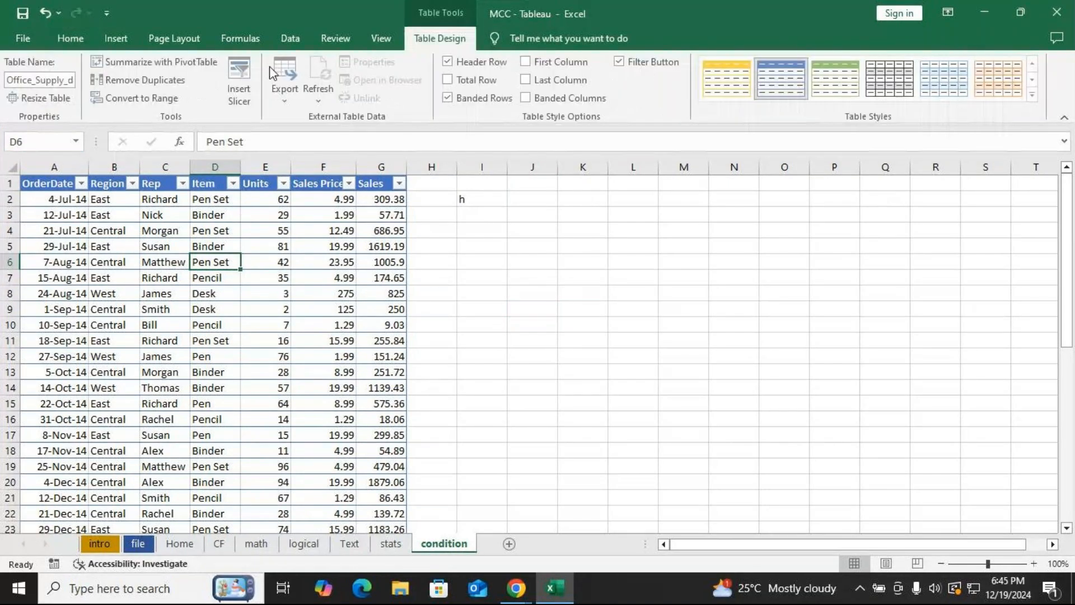
click(630, 253)
click(252, 291)
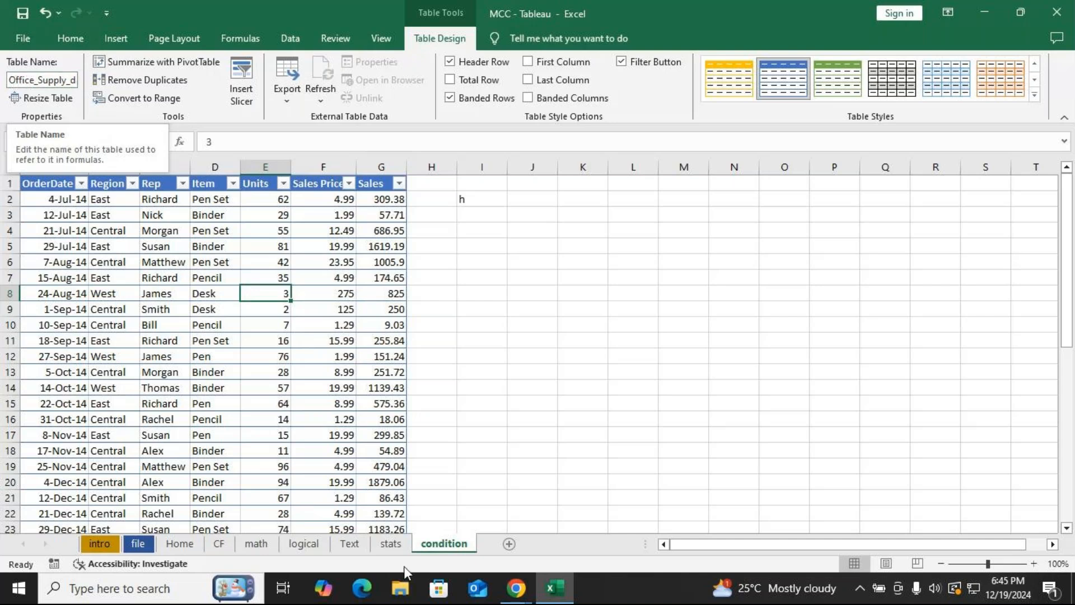
click(571, 296)
click(316, 180)
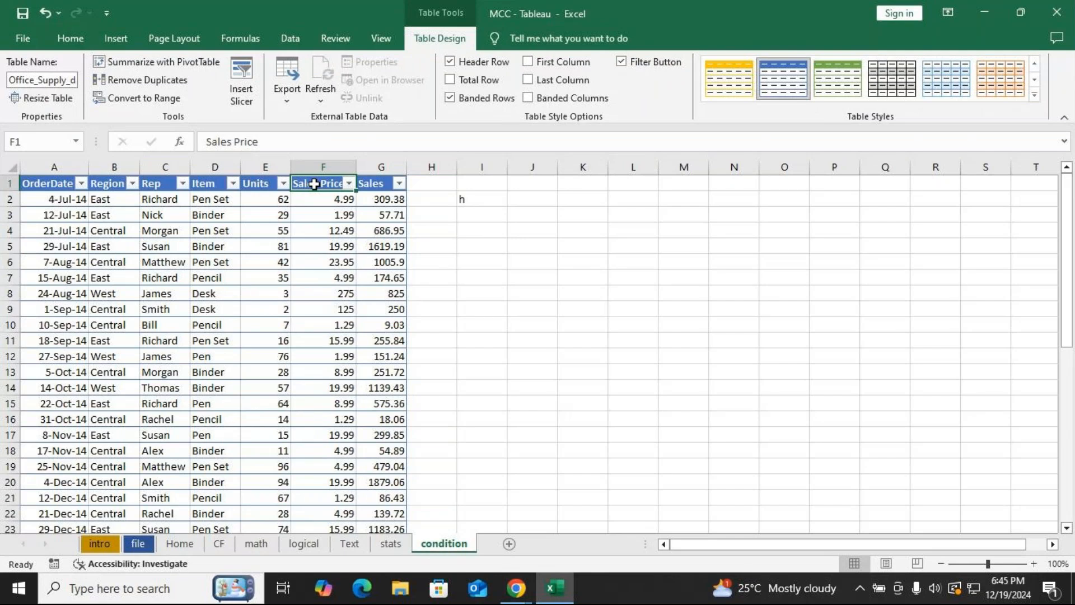
click(381, 184)
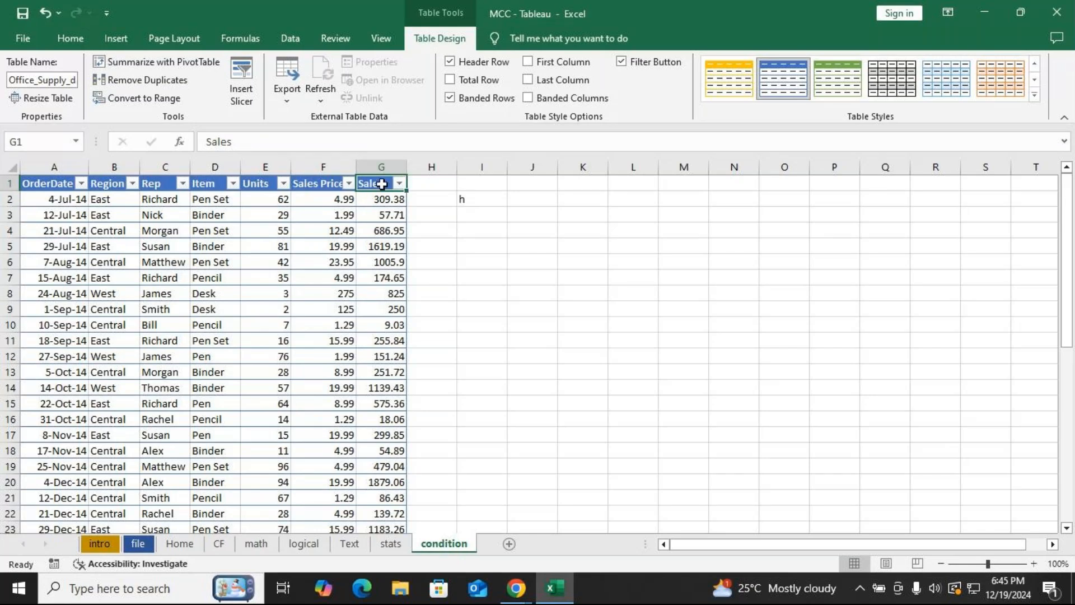
click(383, 203)
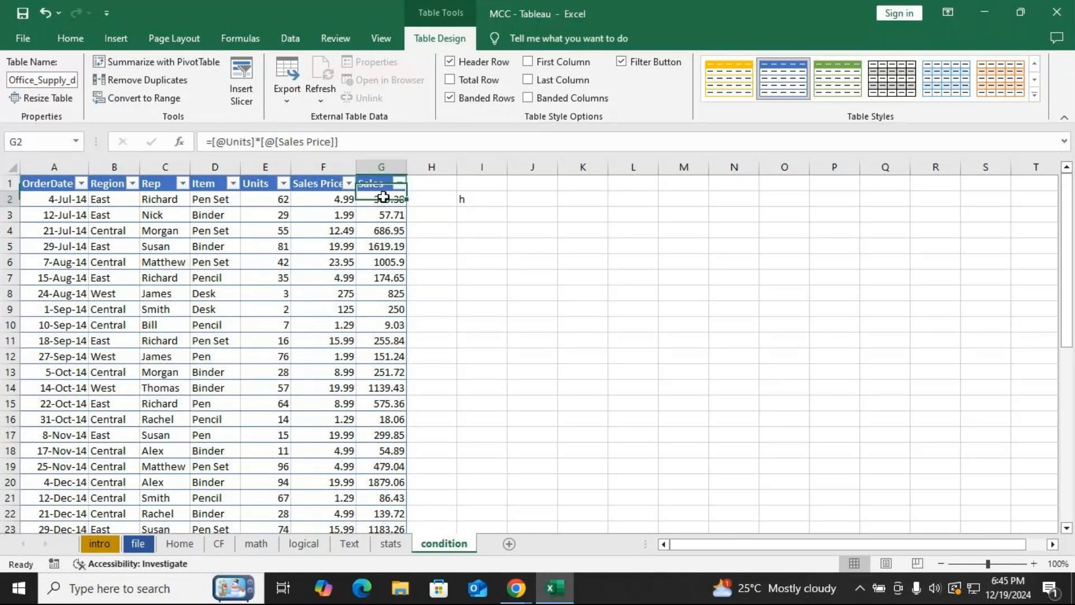
double_click(382, 205)
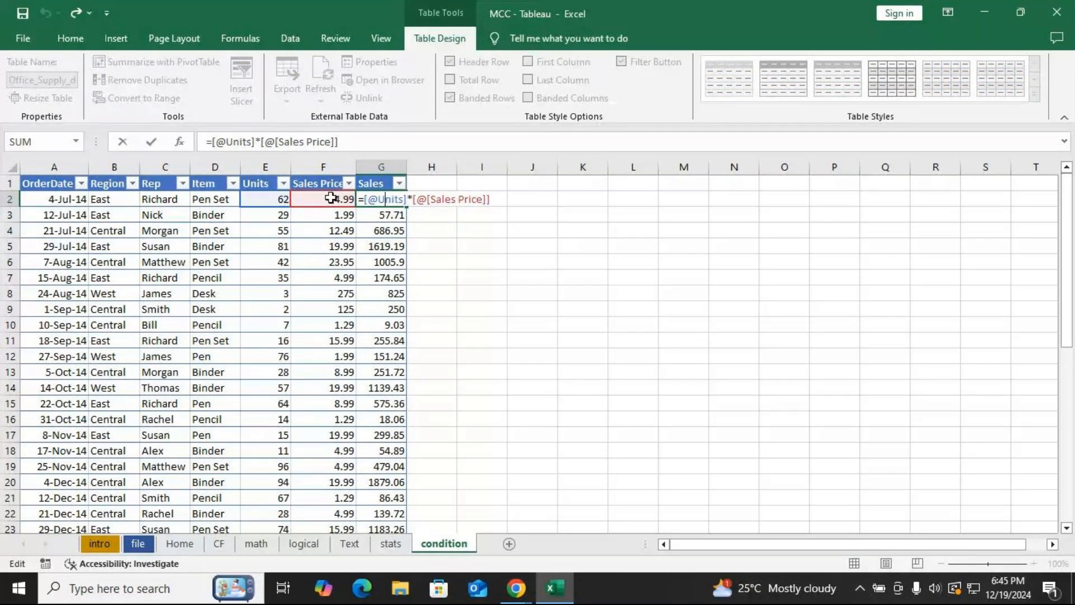
key(Return)
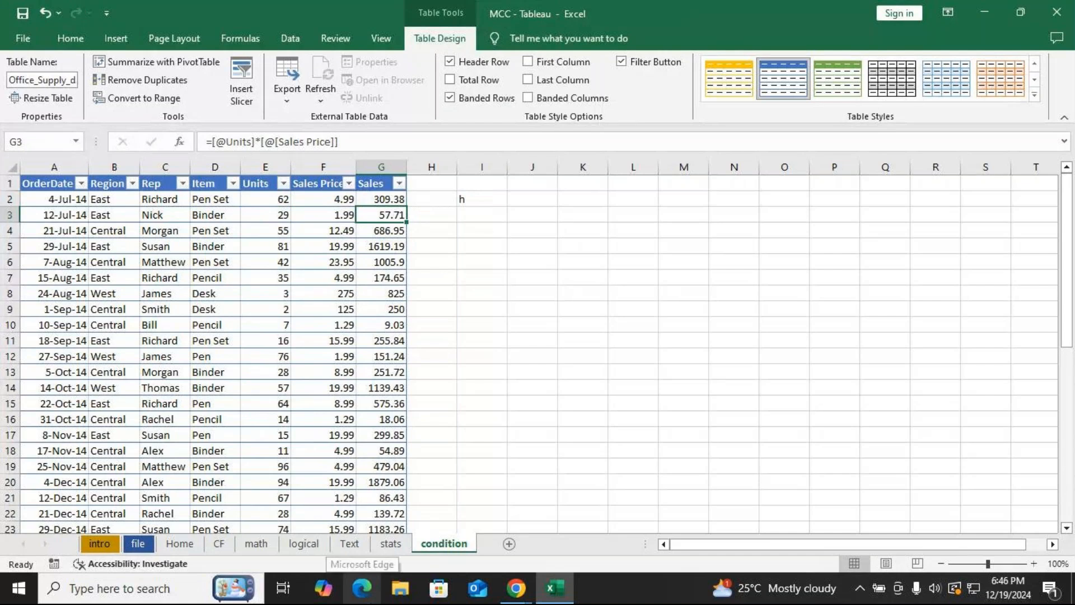
Switch to the GoTo Meeting window and toggle the microphone.
click(480, 199)
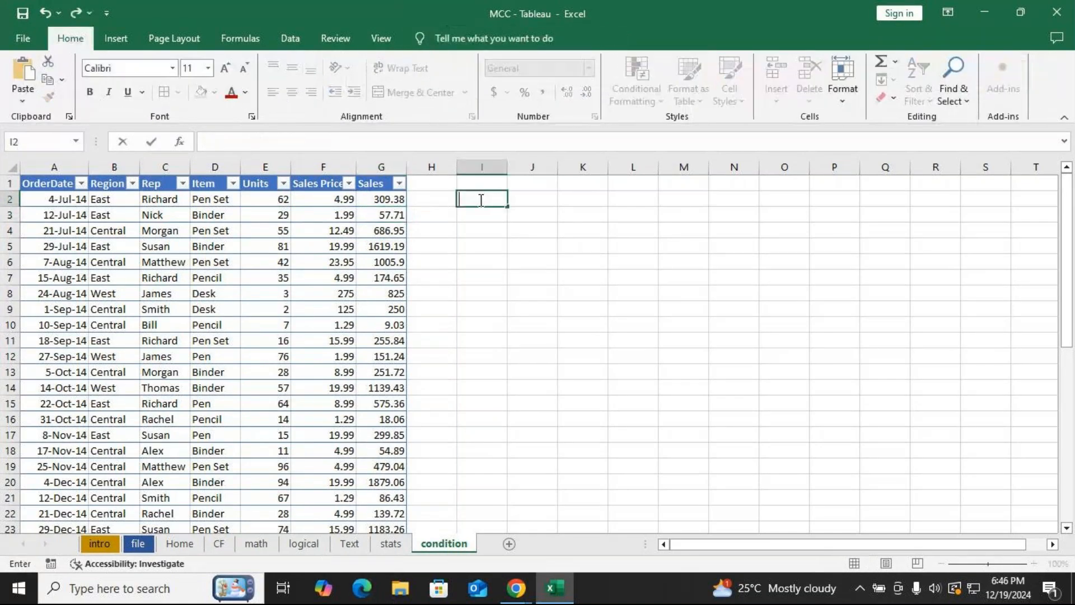
key(alt+Tab)
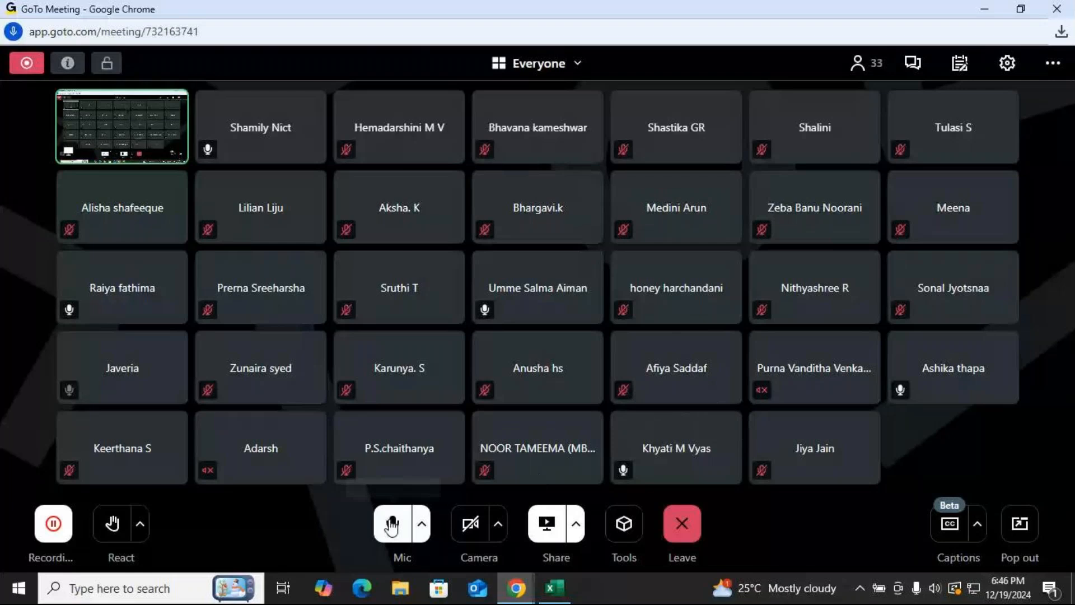
click(392, 529)
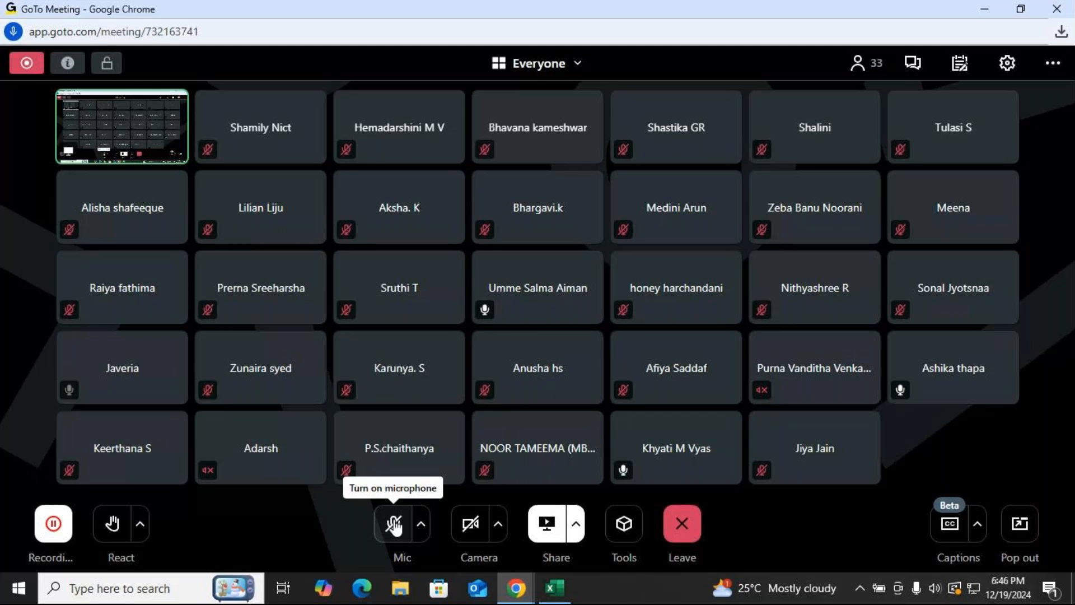
Turn the meeting microphone on, off and on again in the GoTo Meeting window.
click(394, 526)
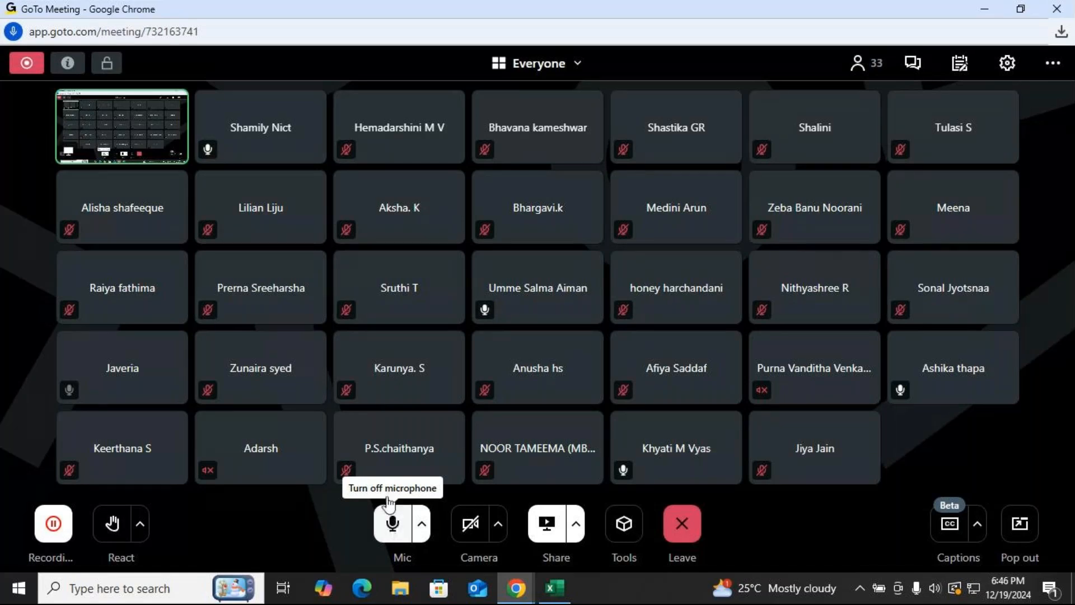
click(392, 524)
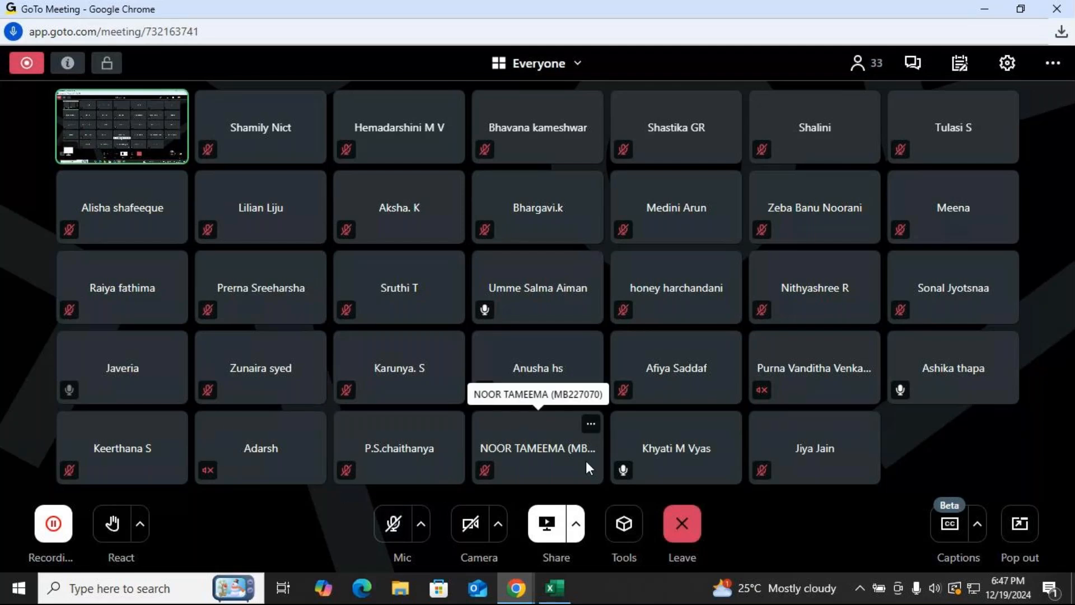
click(398, 529)
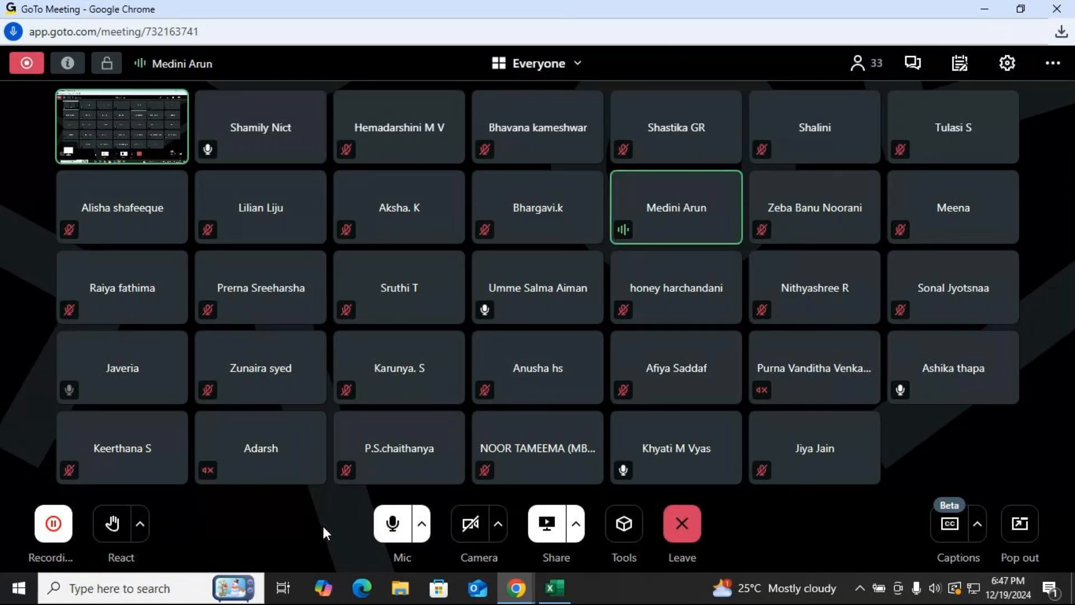
Return to Excel and reopen the first Sales formula, glancing at the meeting window, then exit editing.
key(alt+Tab)
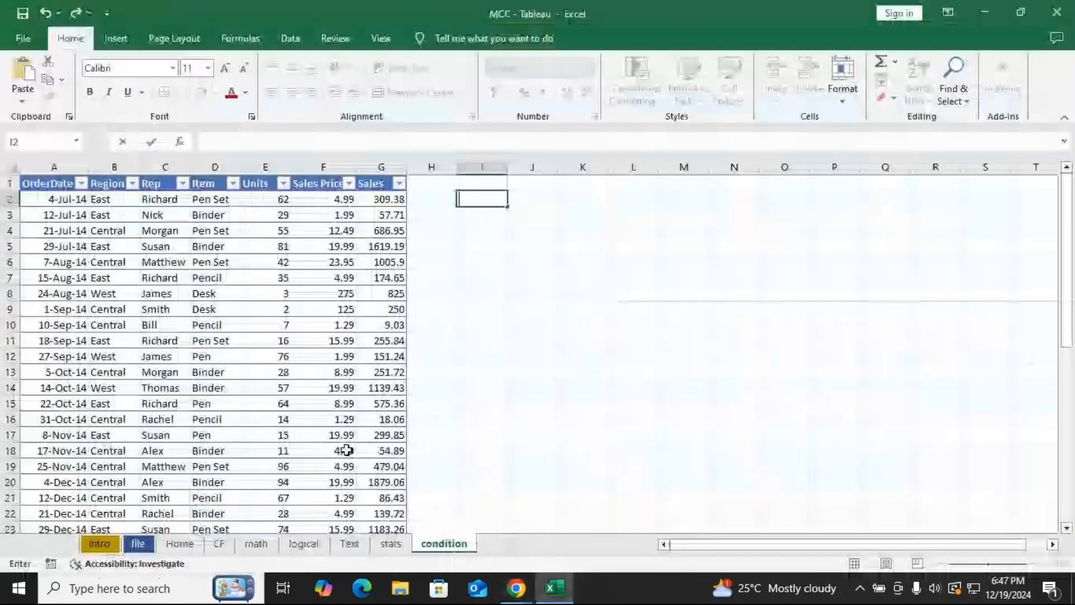
click(385, 198)
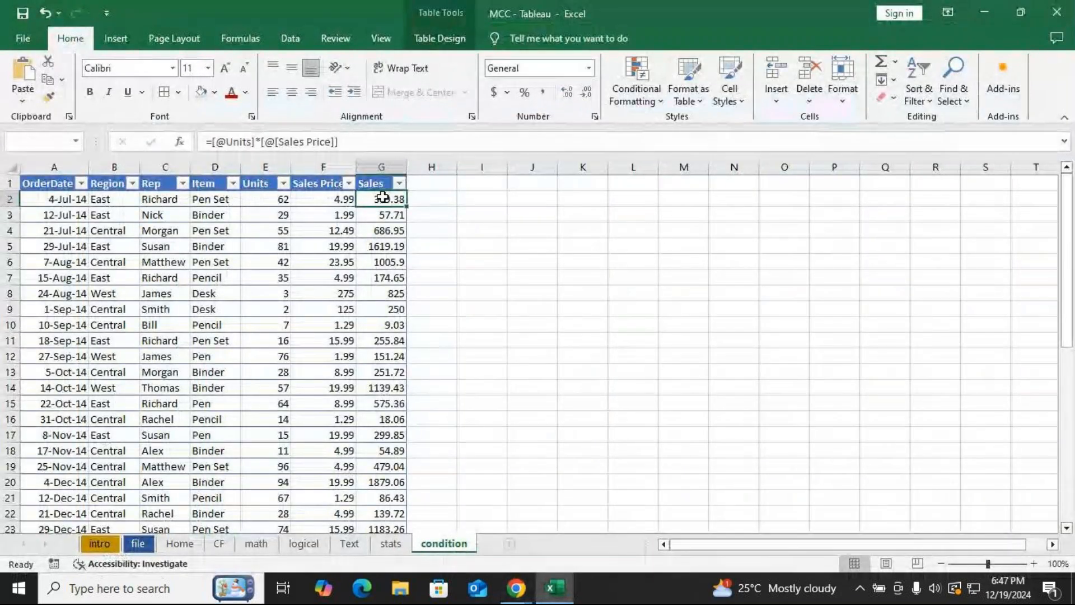
double_click(384, 198)
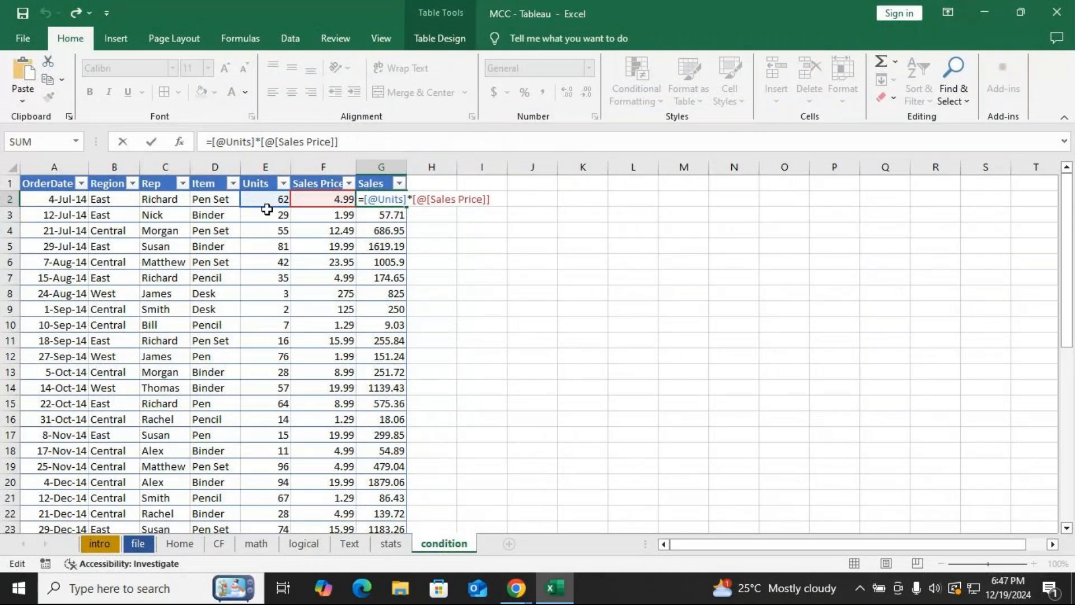
key(alt+Tab)
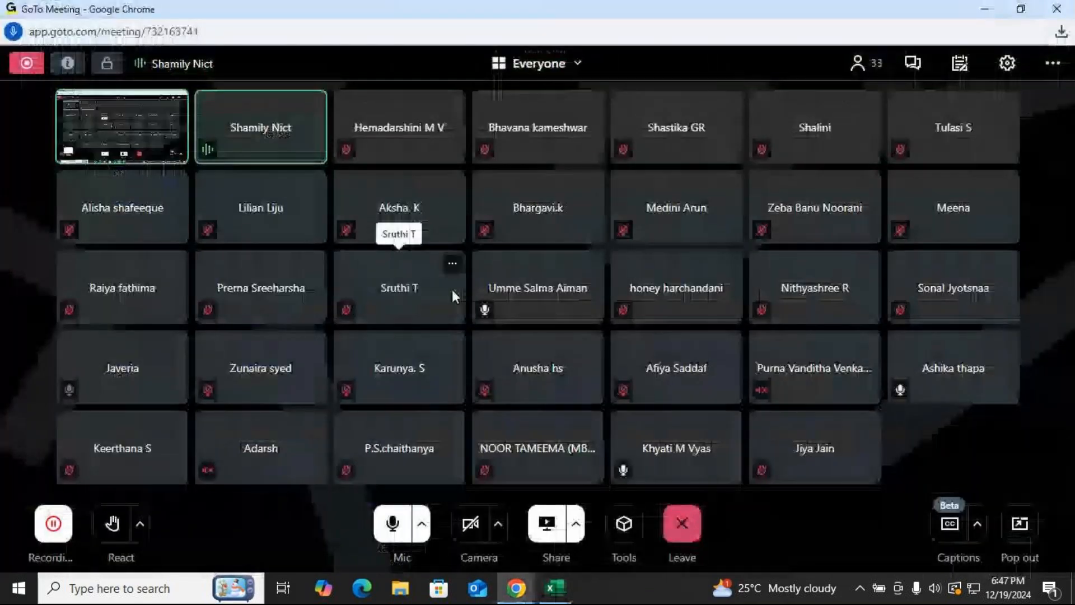
key(alt+Tab)
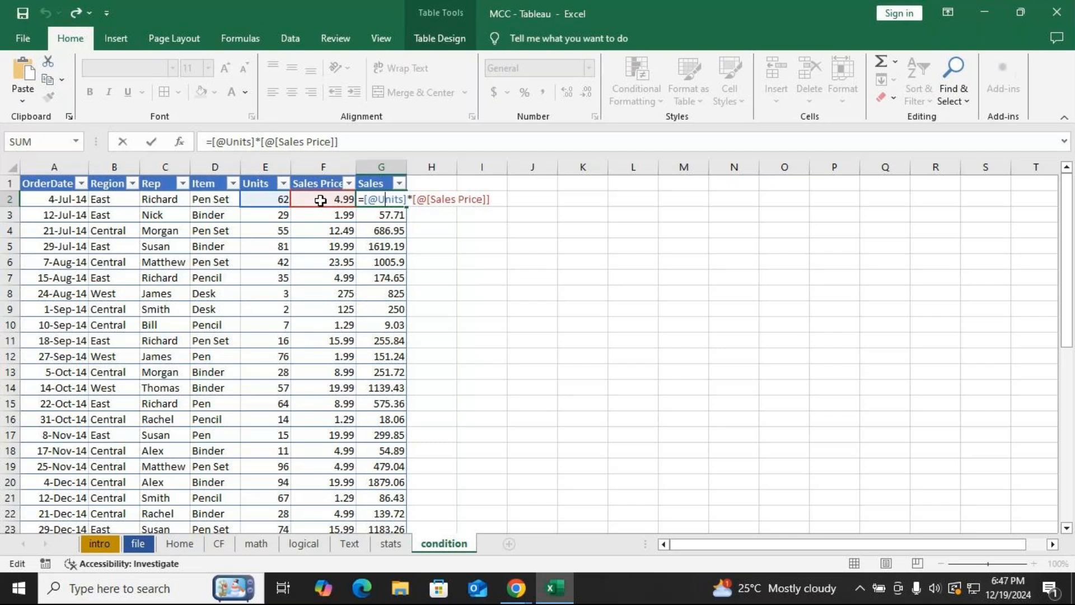
key(alt+Tab)
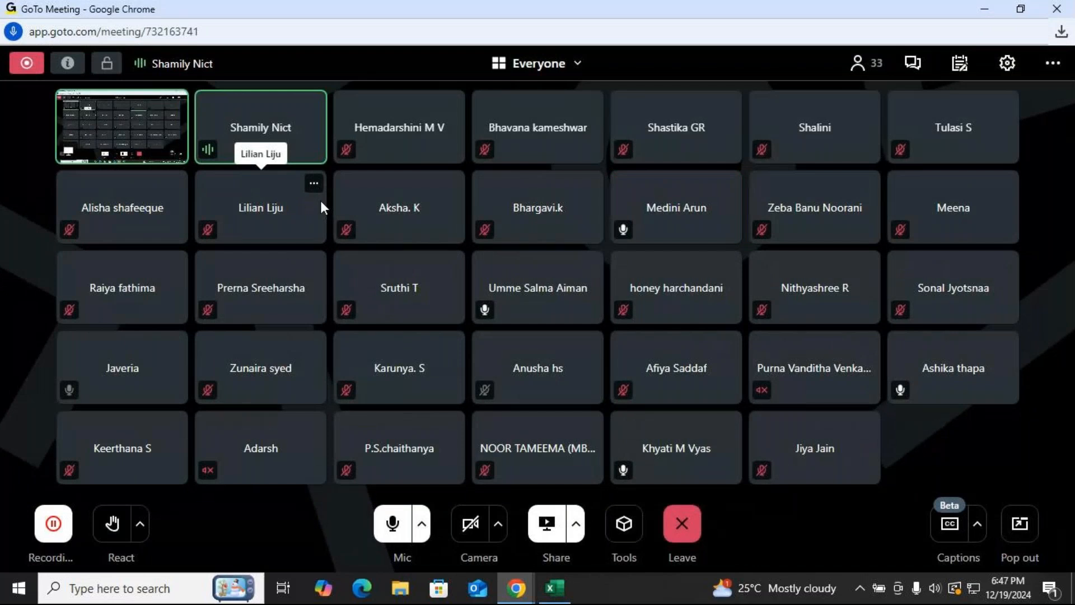
key(alt+Tab)
key(Escape)
Enter the question 'how many sales taken place' in cell I2.
text(h)
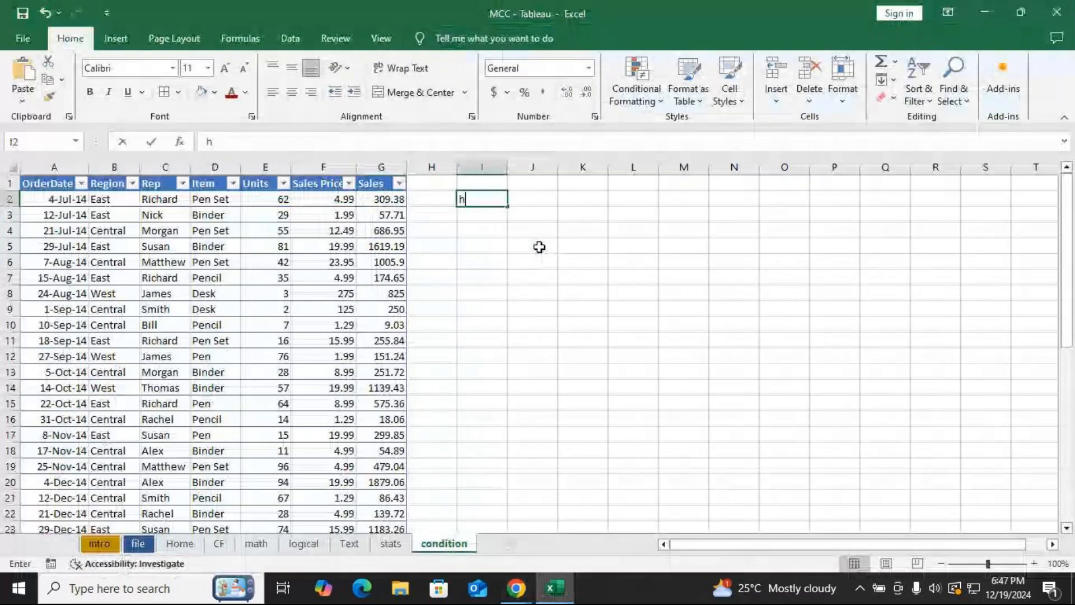
text(ow many se)
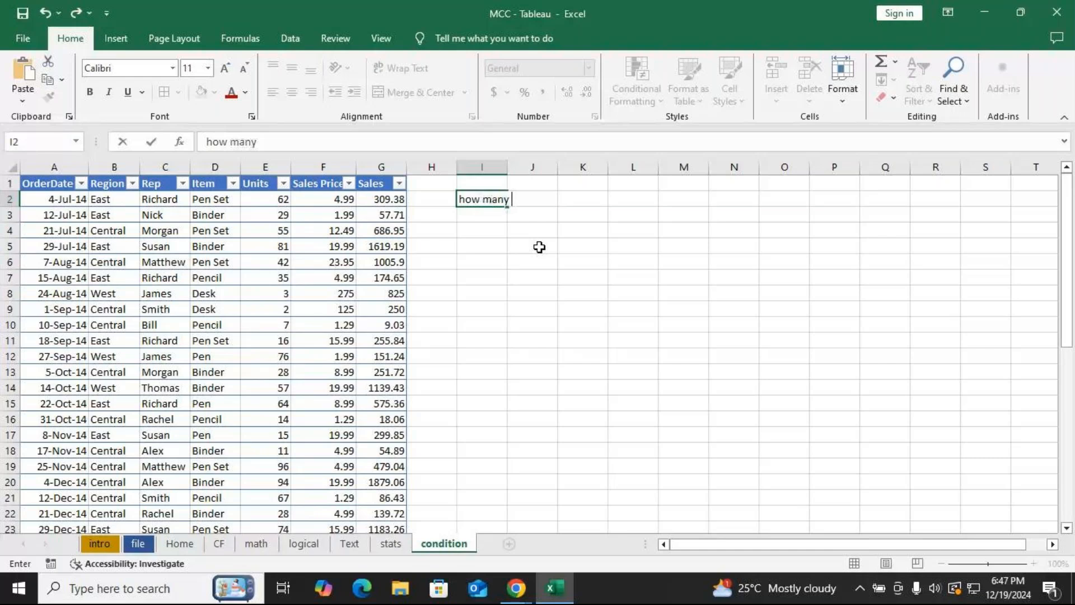
key(BackSpace)
text(als)
key(BackSpace)
key(BackSpace)
key(BackSpace)
text(les taken place)
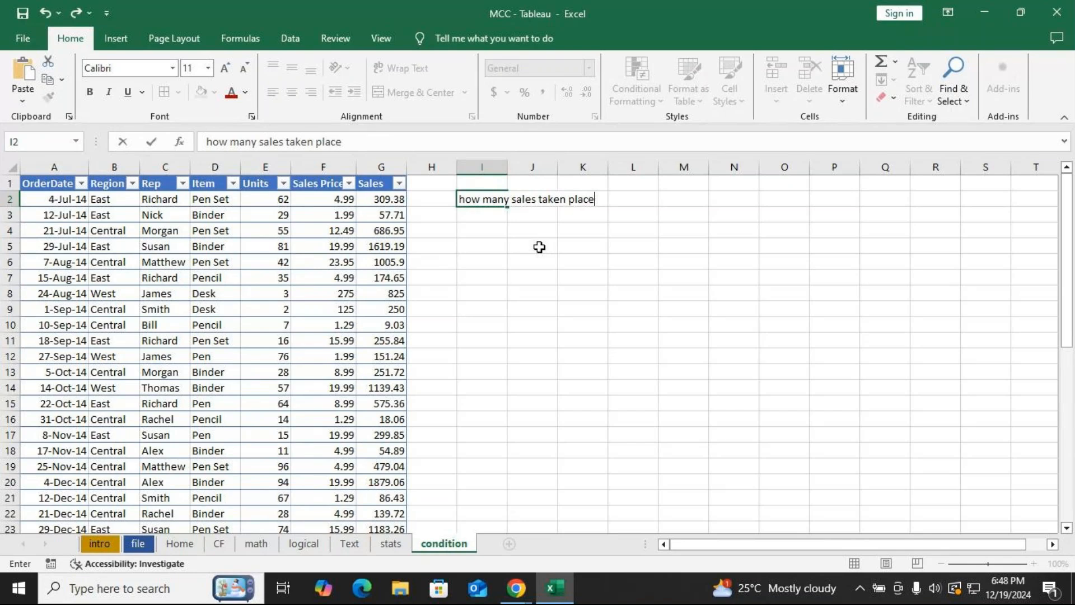
key(Return)
Check the COUNT example formula on the stats sheet, then return to the condition sheet.
scroll(77, 255, down, 1)
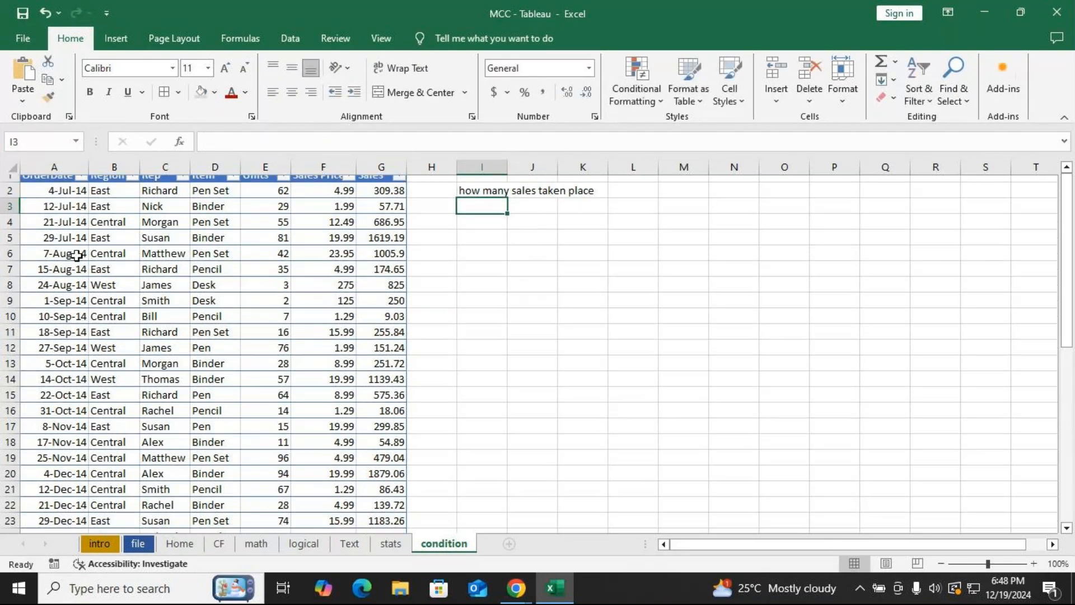
scroll(85, 250, down, 9)
scroll(92, 249, up, 9)
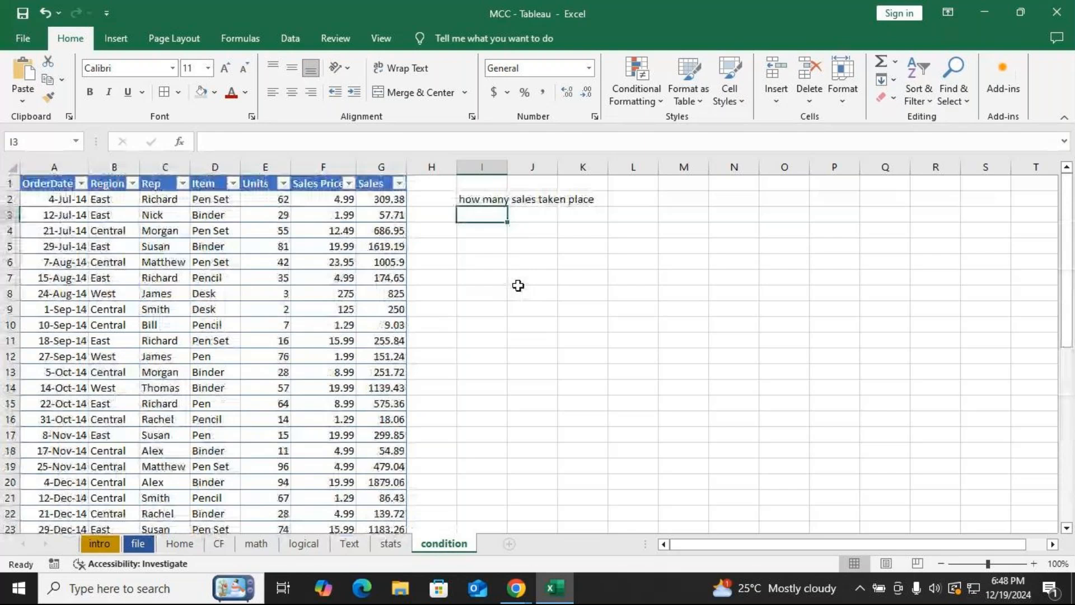
key(Down)
text(=)
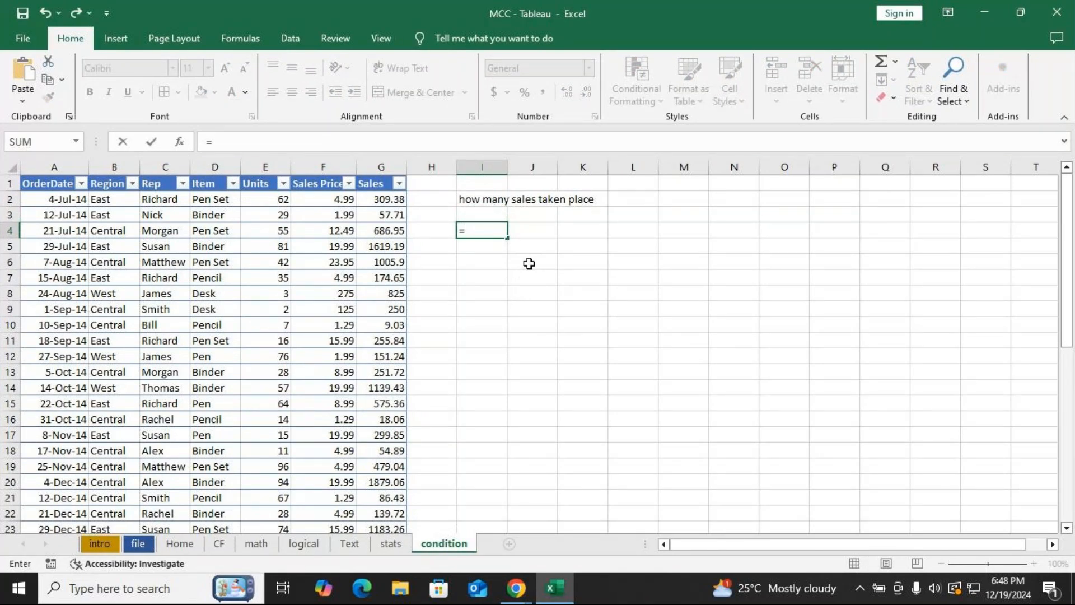
key(BackSpace)
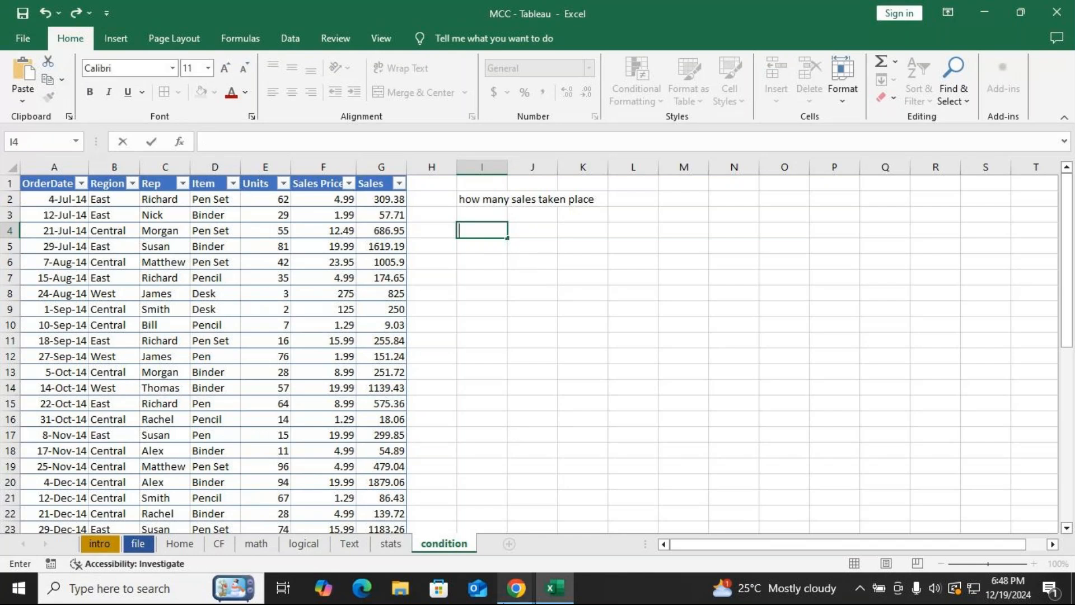
key(ctrl+Page_Up)
click(304, 247)
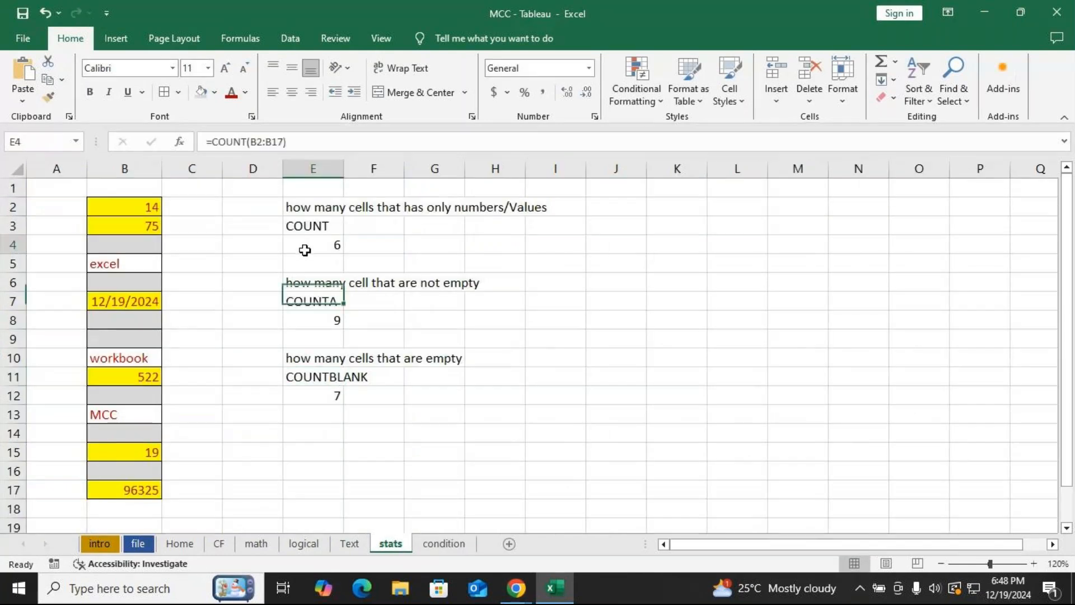
click(308, 220)
click(432, 548)
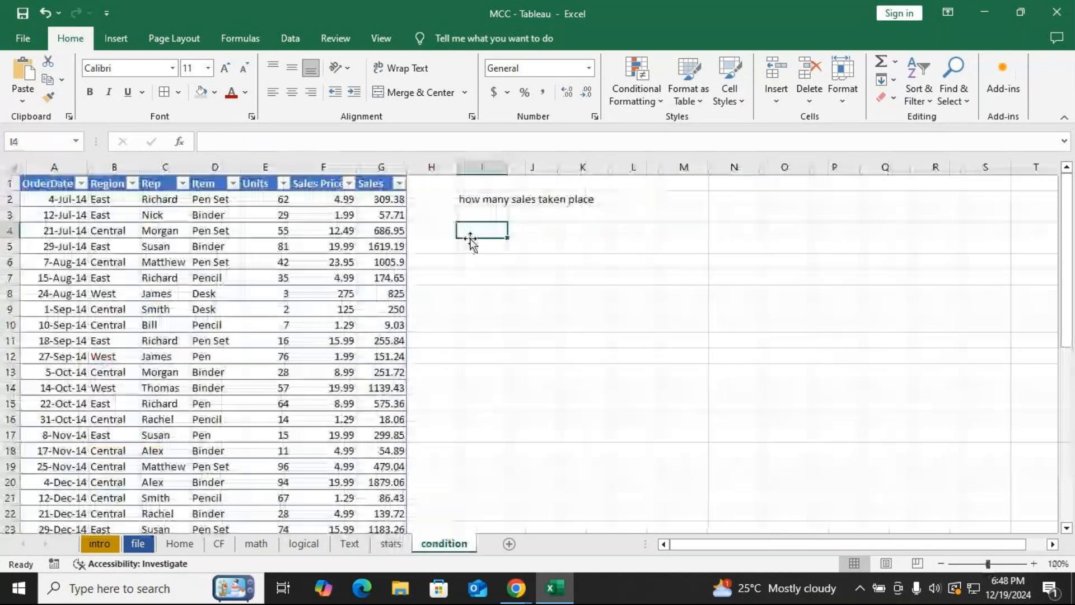
In cell I4, count the numeric Sales values with =COUNT(Office_Supply_data[Sales]).
text(=)
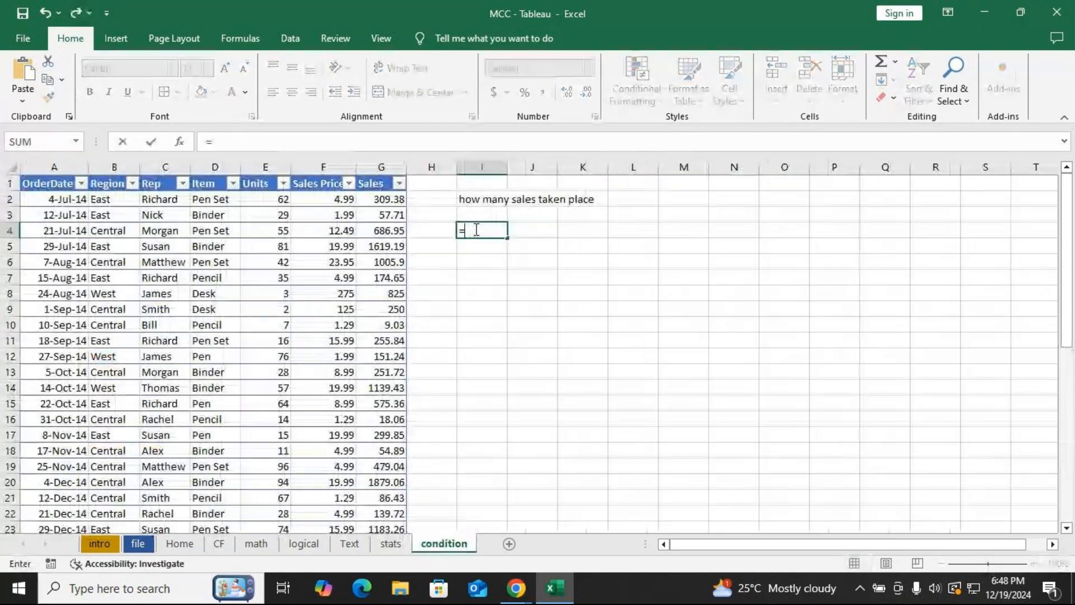
text(count)
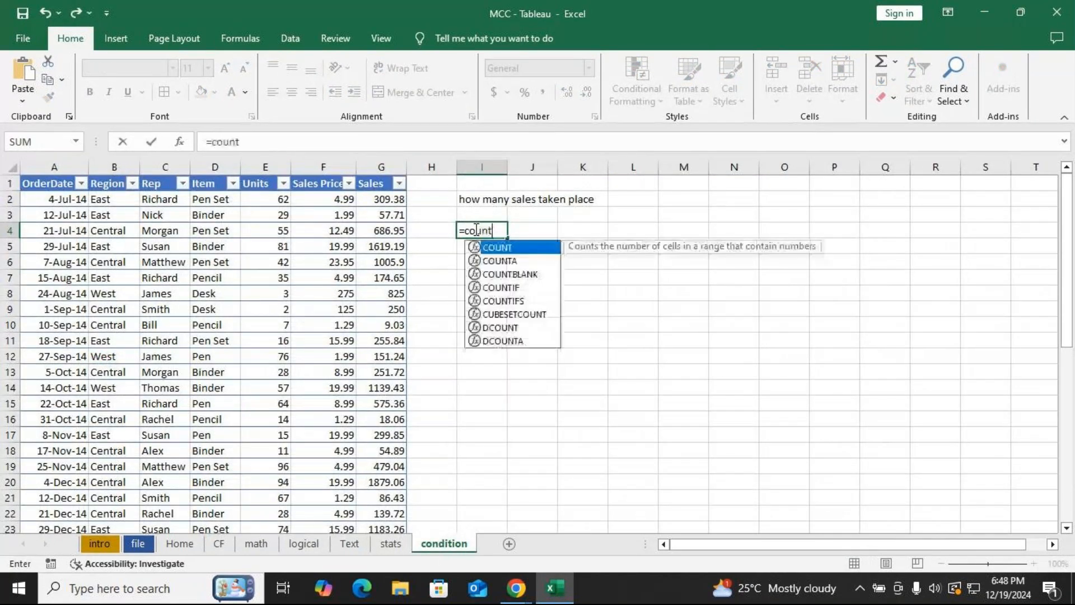
key(Tab)
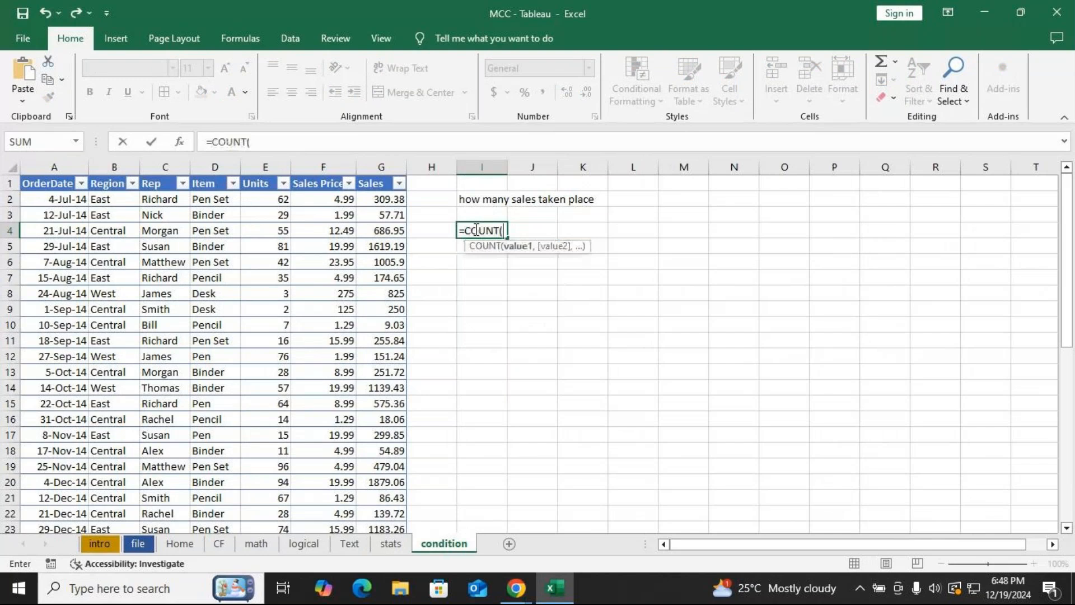
click(382, 199)
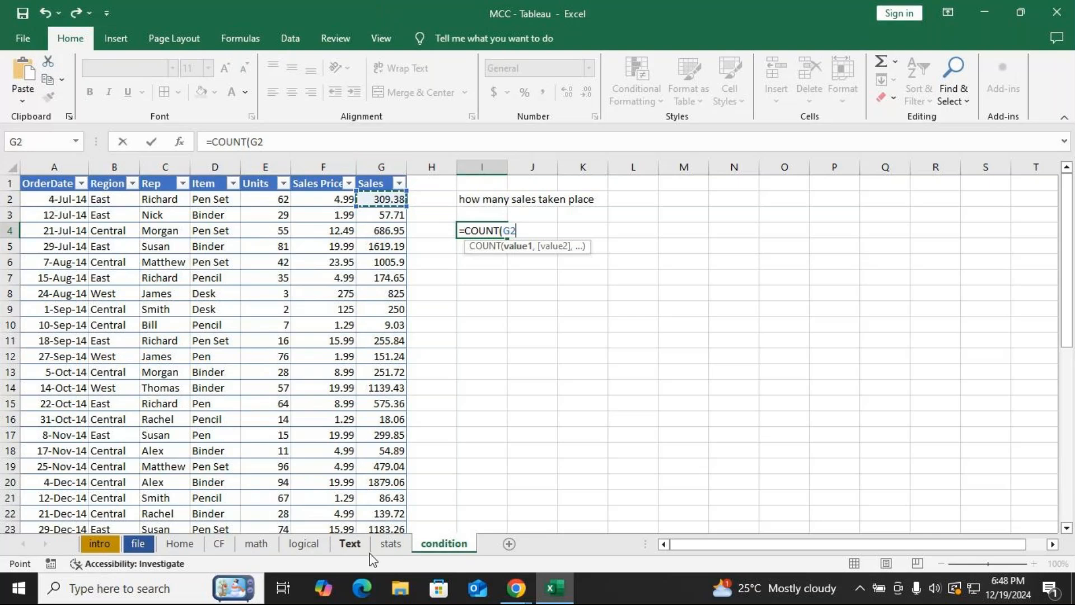
drag(383, 201, 392, 504)
scroll(439, 448, up, 8)
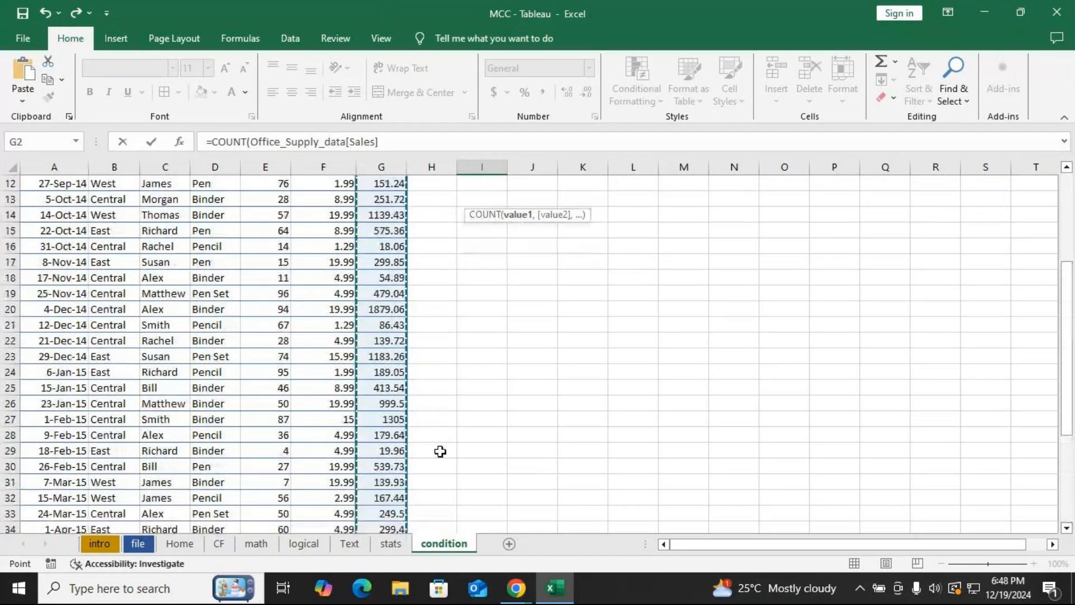
key(BackSpace)
key(BackSpace)
key(BackSpace)
key(BackSpace)
key(BackSpace)
key(BackSpace)
key(BackSpace)
key(BackSpace)
key(BackSpace)
key(BackSpace)
key(BackSpace)
key(BackSpace)
key(BackSpace)
key(BackSpace)
key(BackSpace)
key(BackSpace)
key(BackSpace)
key(BackSpace)
key(BackSpace)
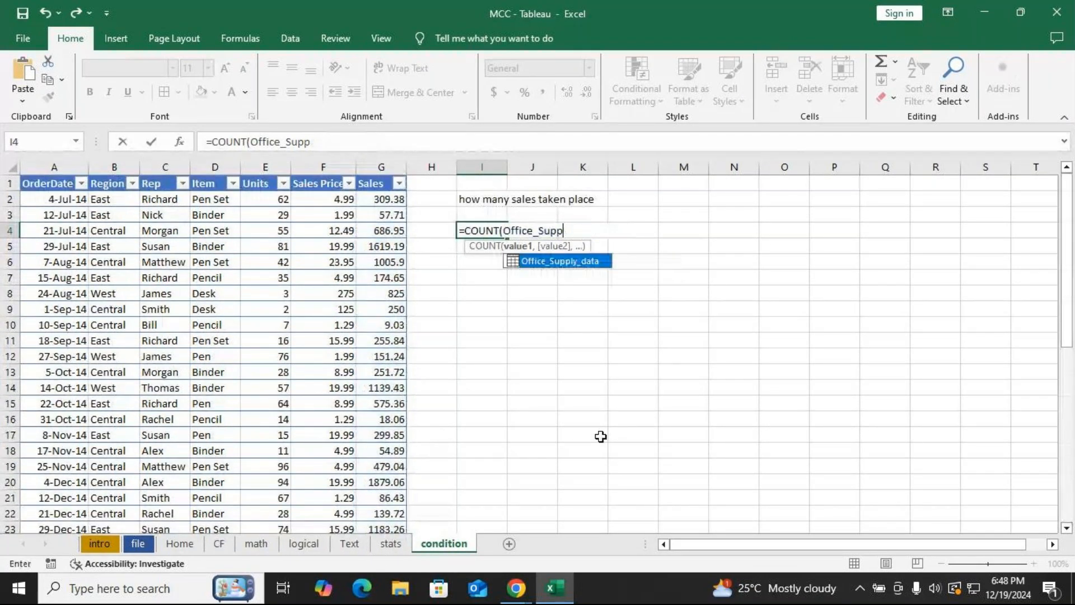
key(BackSpace)
key(BackSpace)
key(BackSpace)
key(BackSpace)
key(BackSpace)
key(BackSpace)
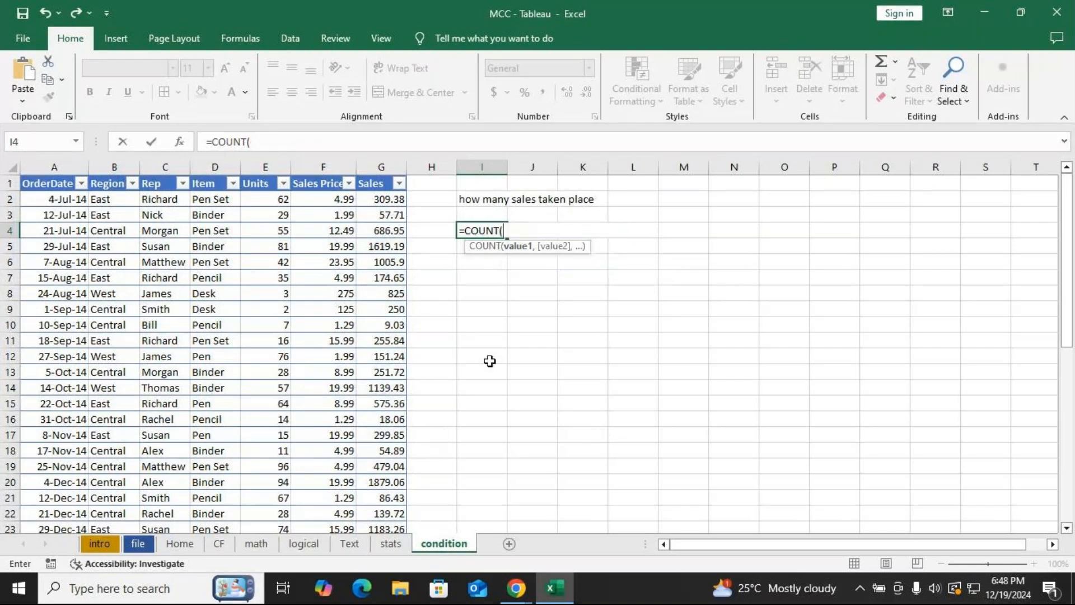
click(384, 202)
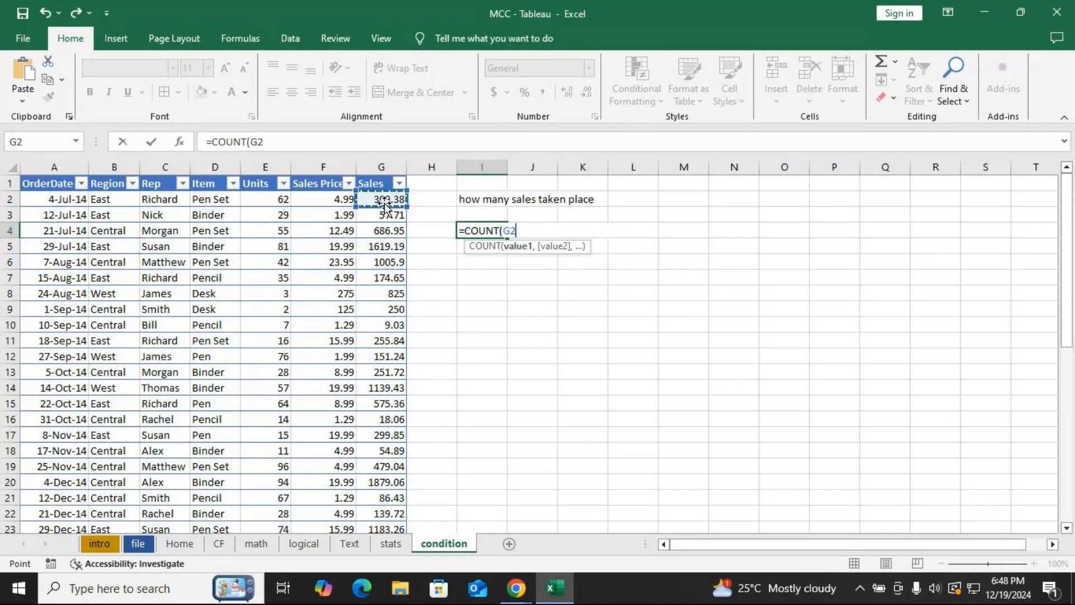
key(ctrl+shift+Down)
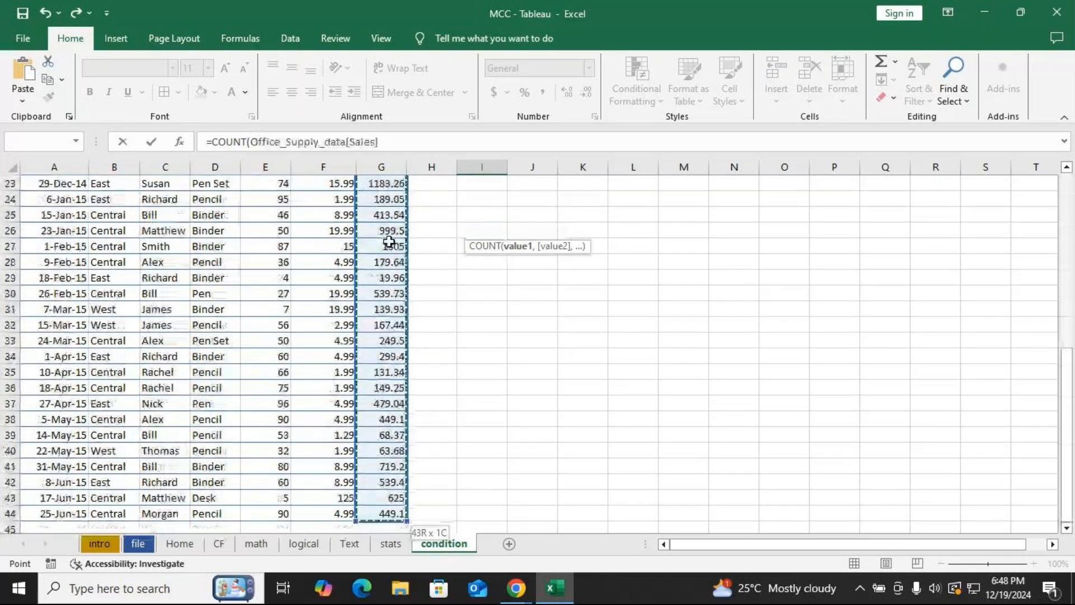
scroll(455, 337, up, 4)
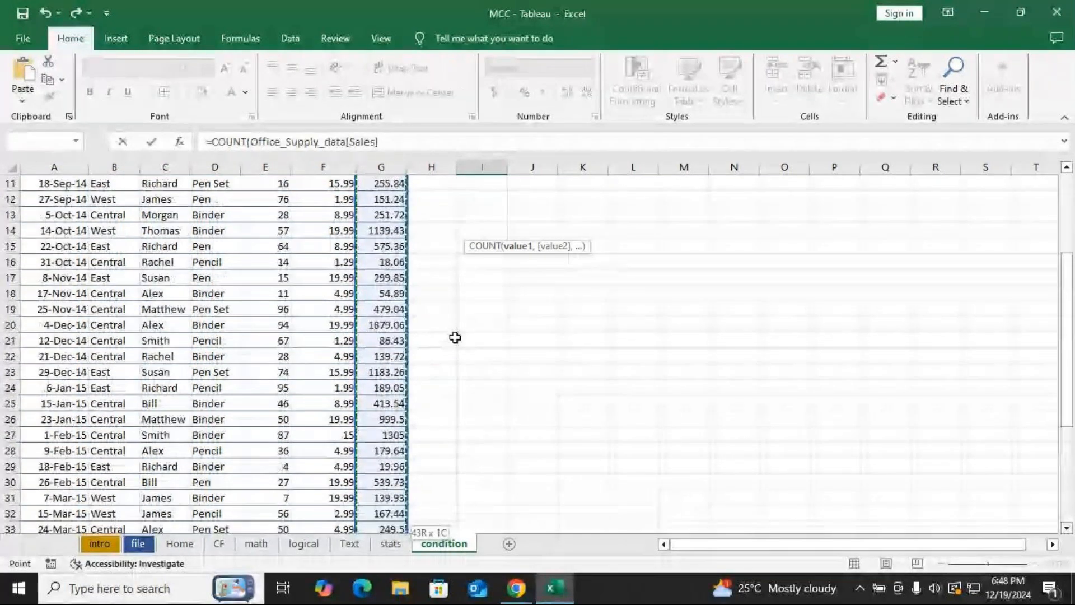
scroll(455, 337, up, 3)
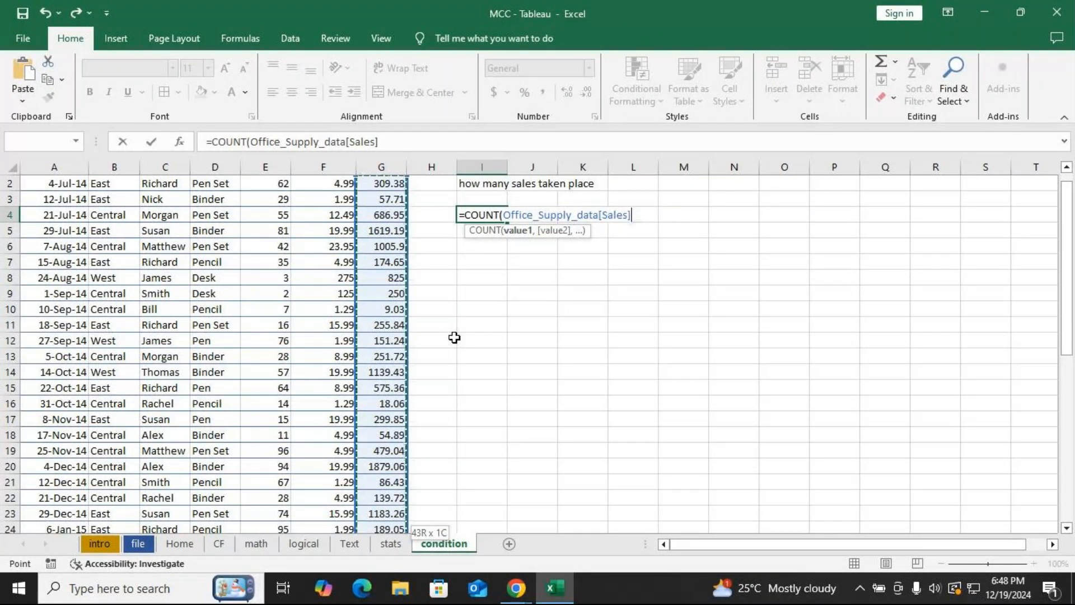
text())
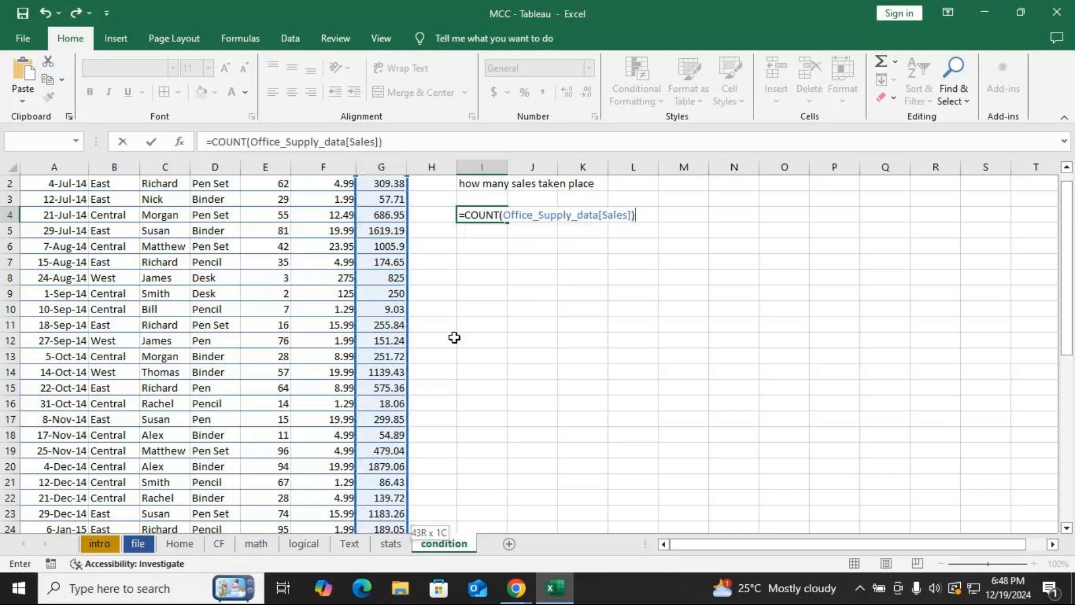
key(Return)
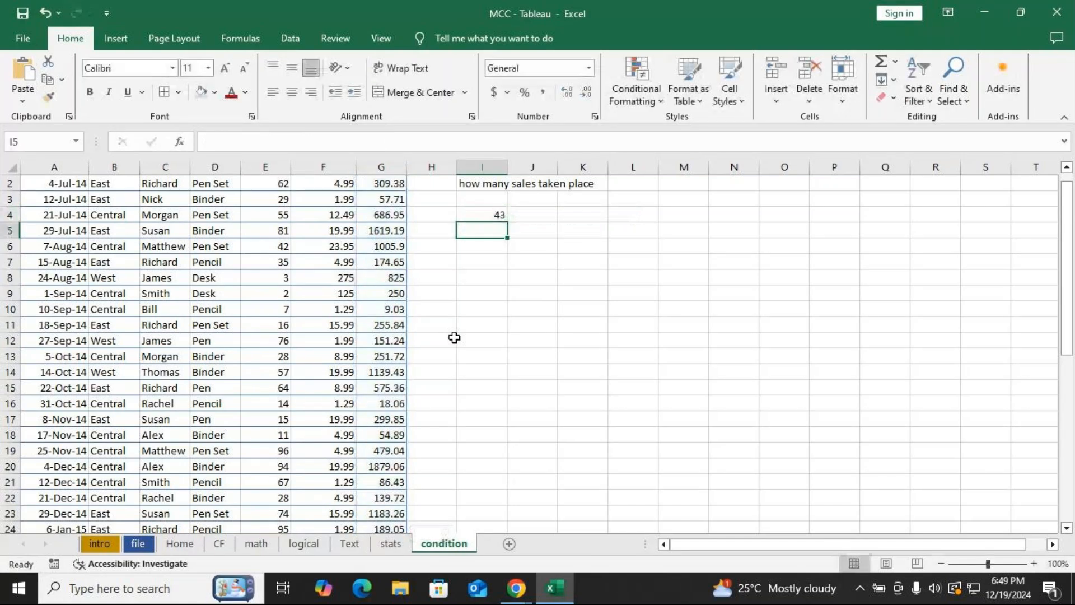
Label cell I3 as COUNT above the result.
click(483, 199)
text(COUNT)
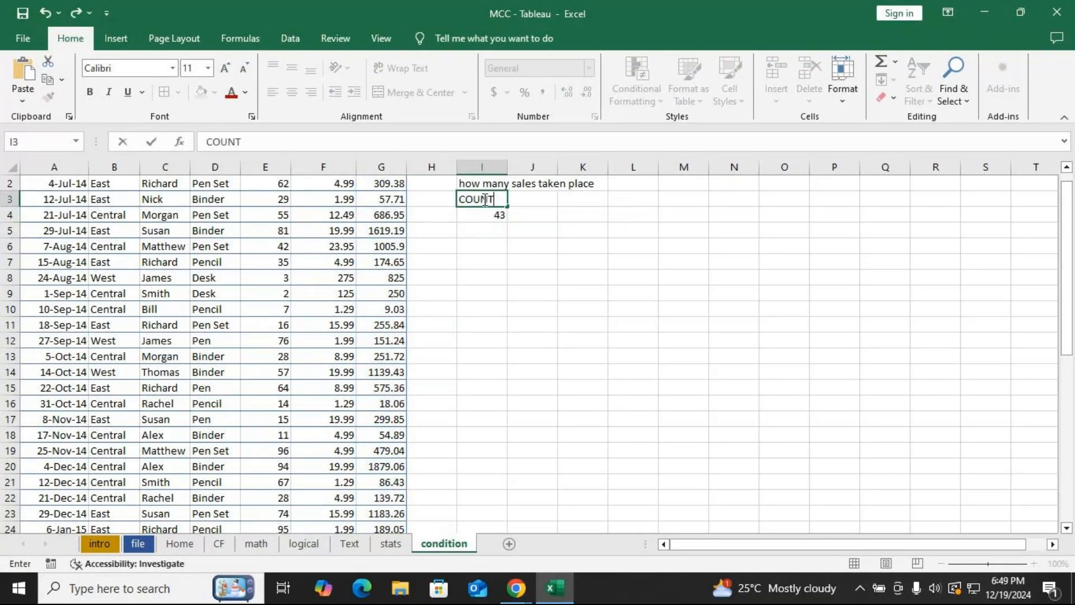
key(Return)
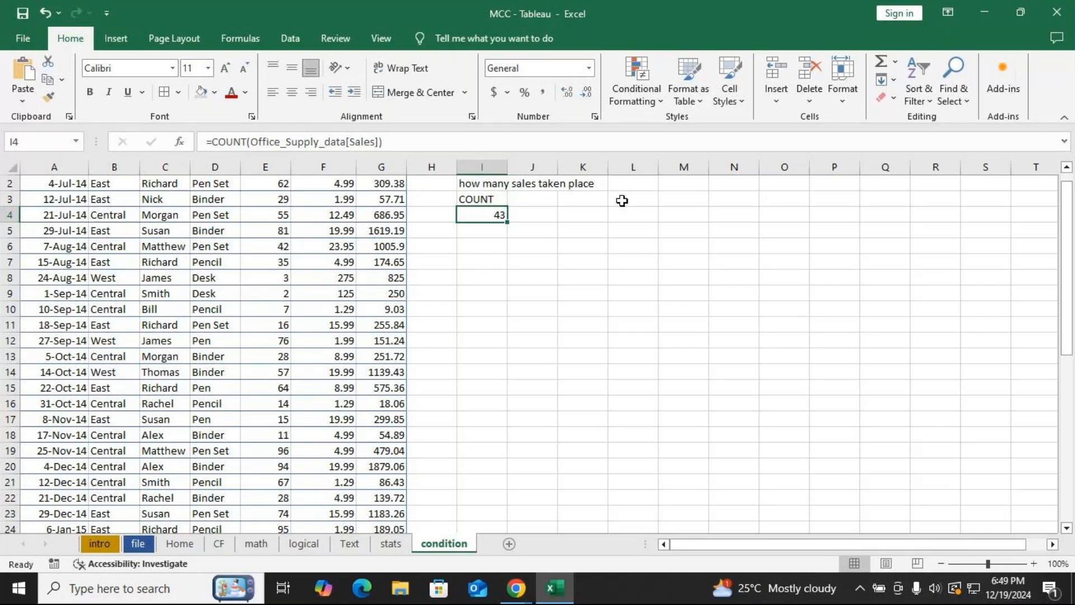
Enter the question 'what is the total sales' in cell I6.
key(Down)
key(Down)
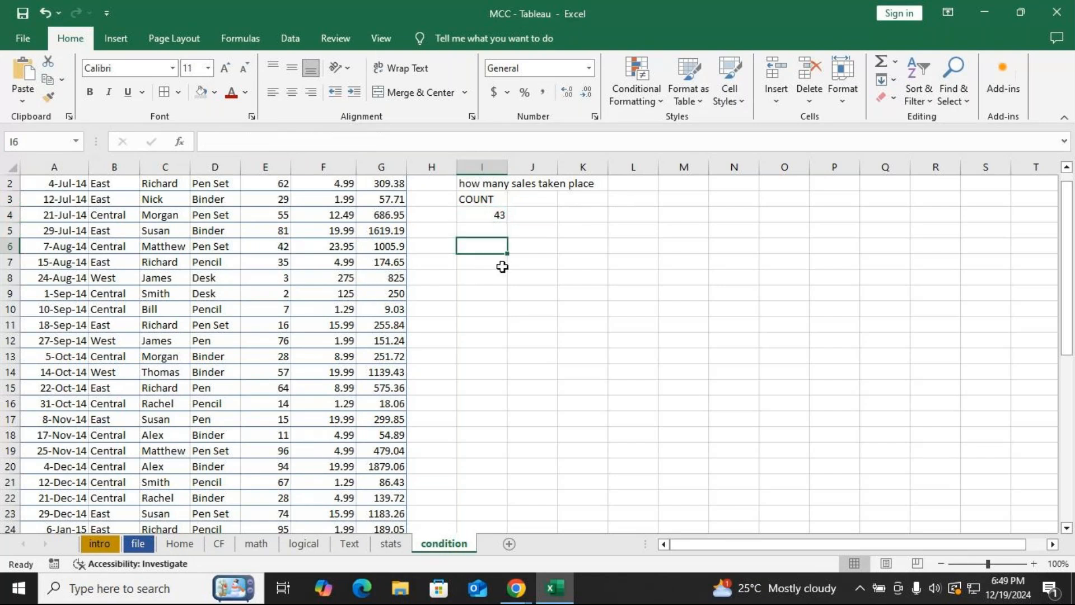
text(hw)
key(BackSpace)
key(BackSpace)
text(whats)
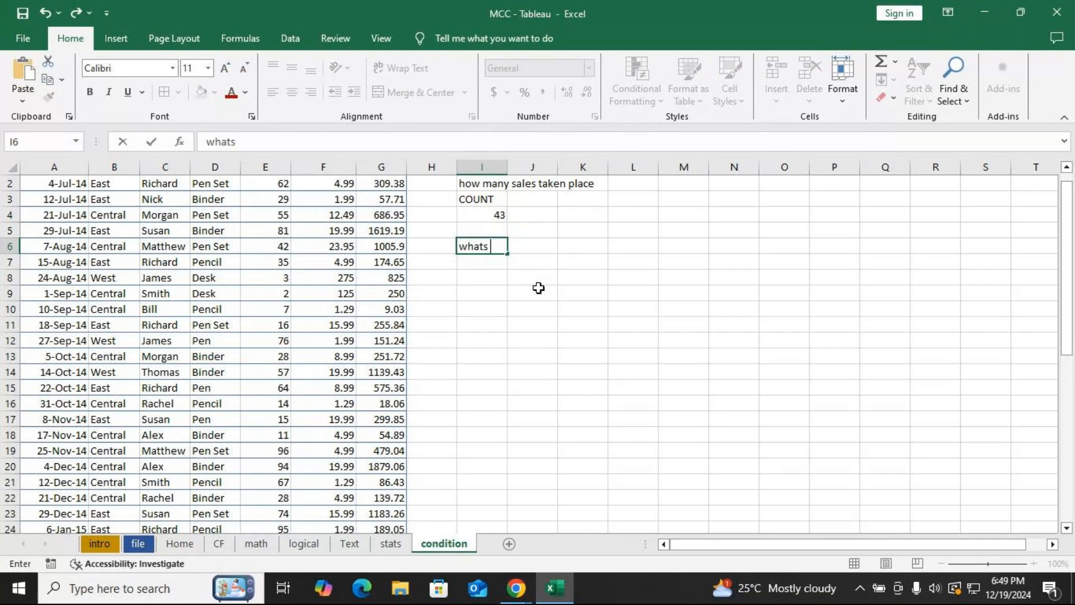
key(BackSpace)
key(BackSpace)
text(is the total)
key(BackSpace)
text(sales)
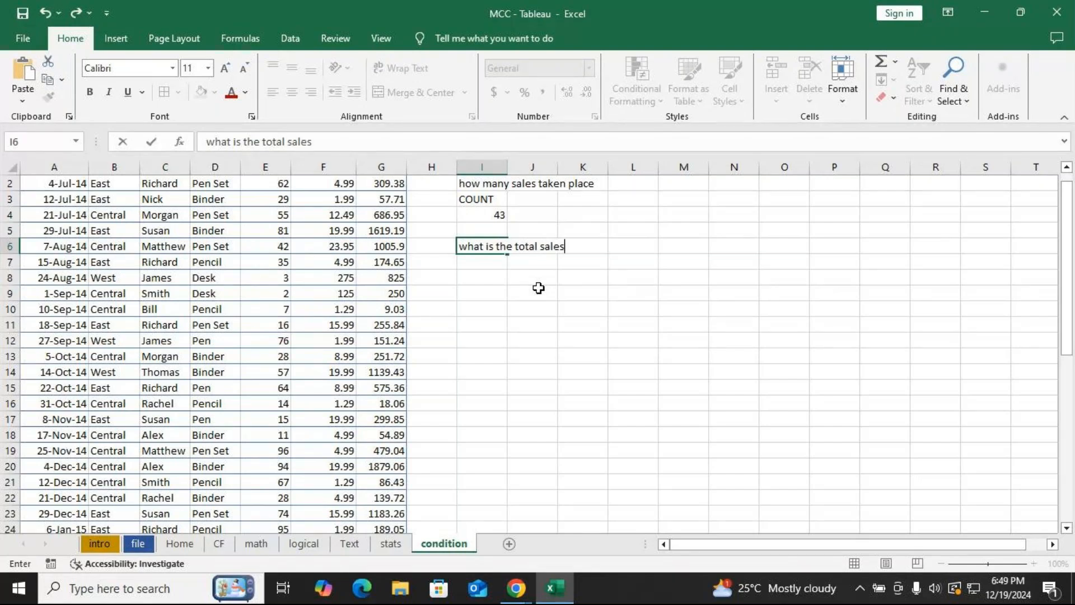
key(Return)
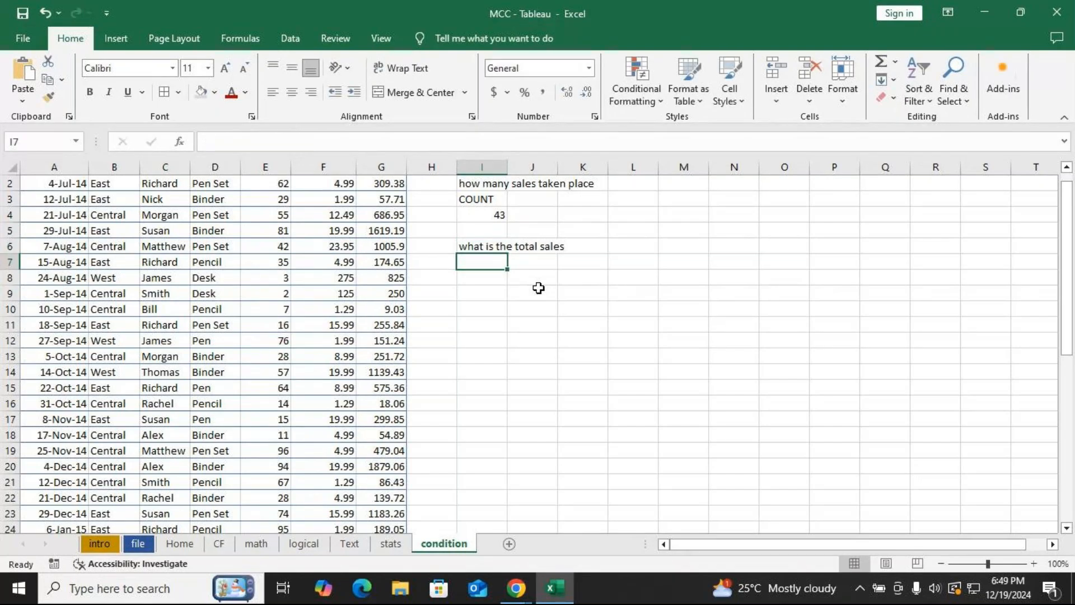
In cell I8, total the Sales column with =SUM(Office_Supply_data[Sales]).
key(Return)
text(=sum)
key(Tab)
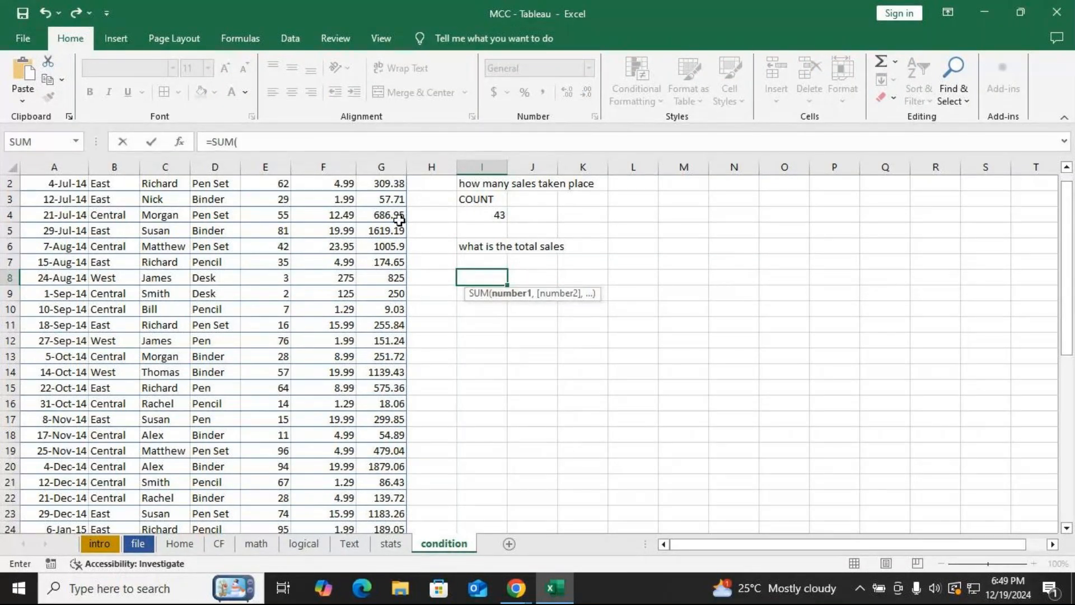
scroll(400, 220, up, 1)
click(384, 198)
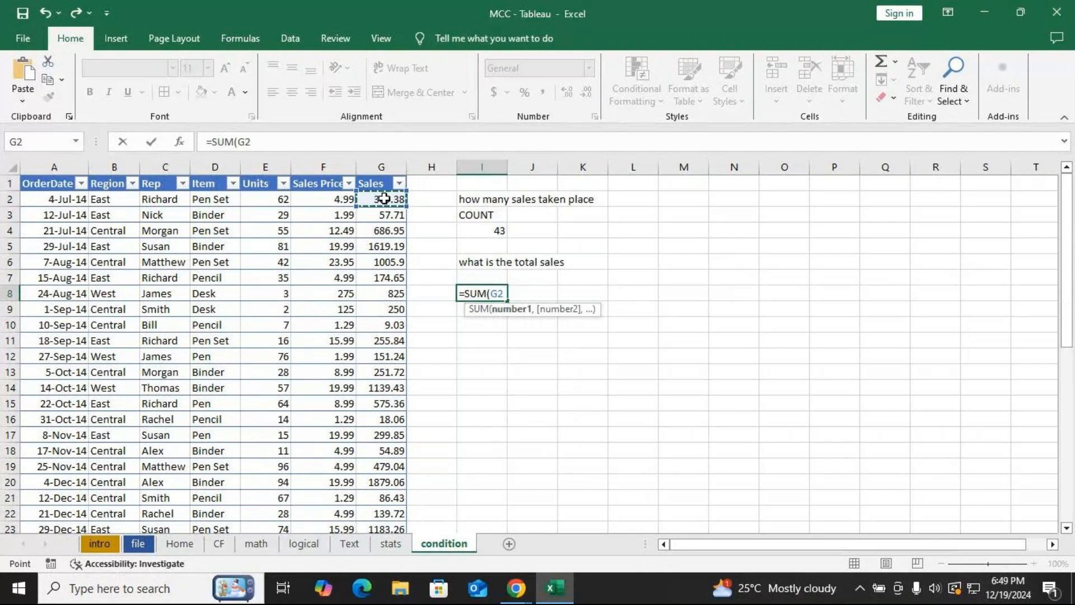
key(ctrl+shift+Down)
key(Return)
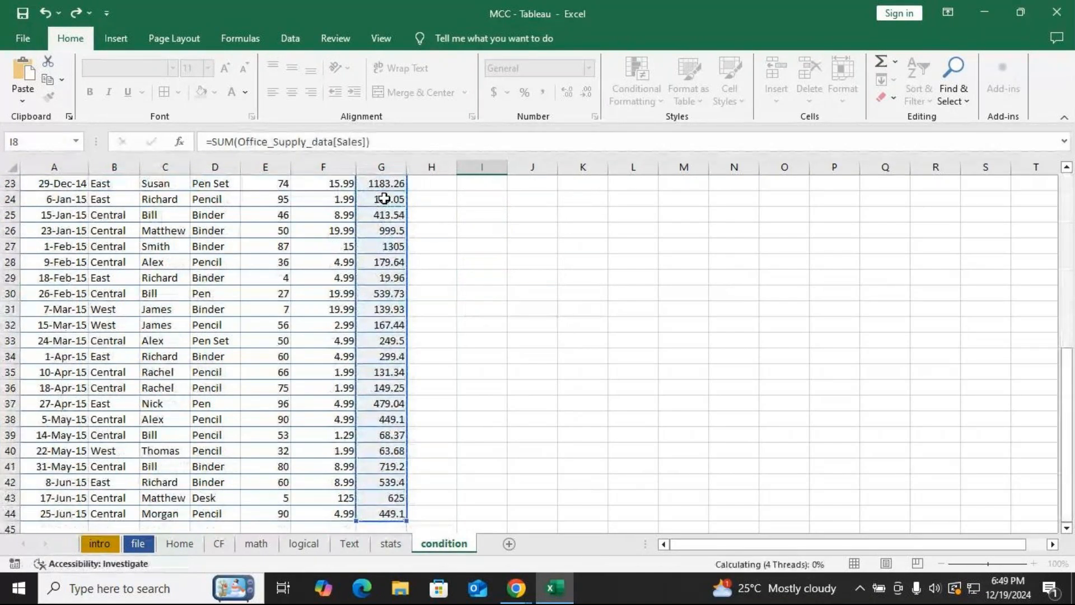
Label cell I7 as SUM above the total.
key(Up)
key(Up)
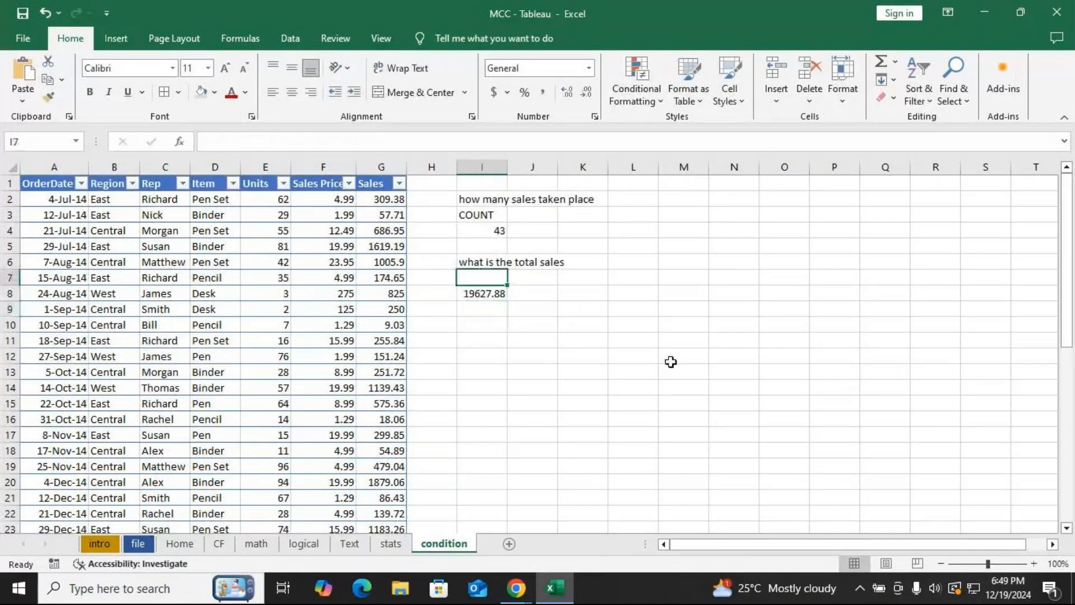
text(SUM)
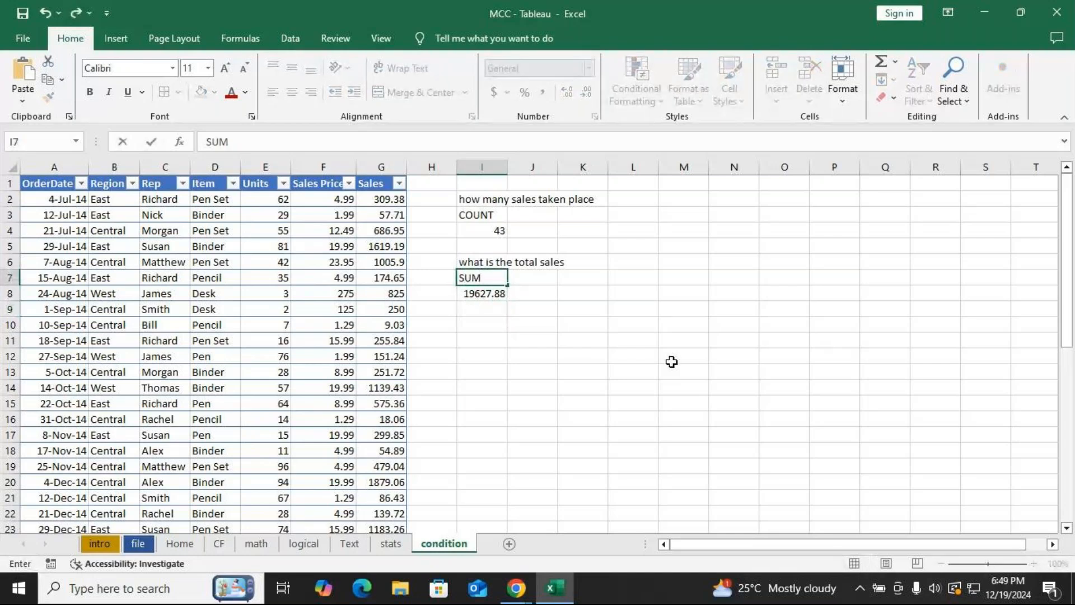
key(ctrl+Return)
Enter the question 'What is the average sales' in cell I10.
key(Down)
key(Down)
key(Down)
text(What is the )
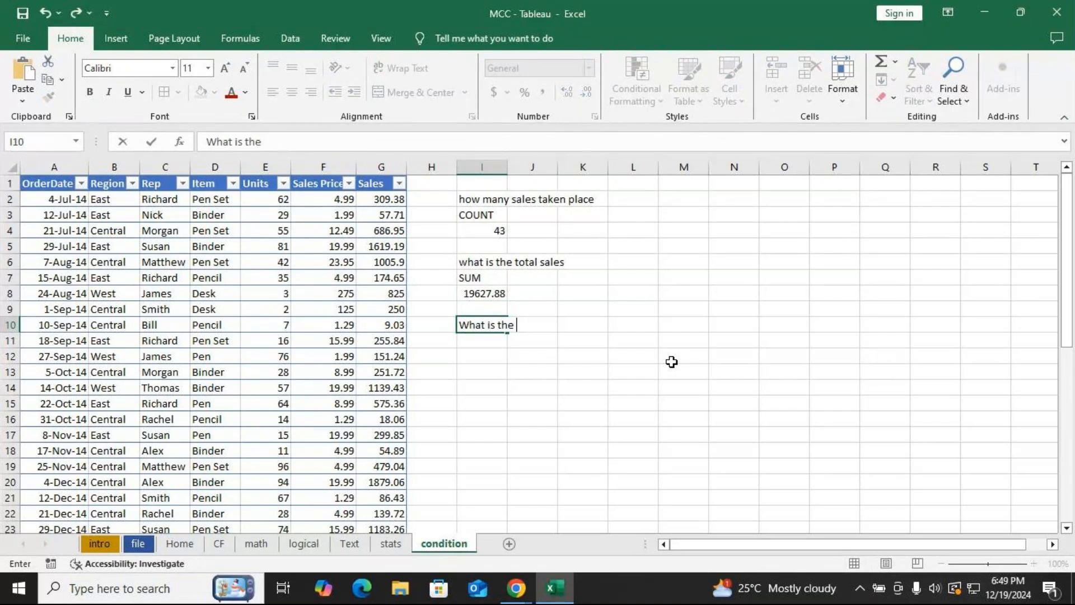
text(average cales)
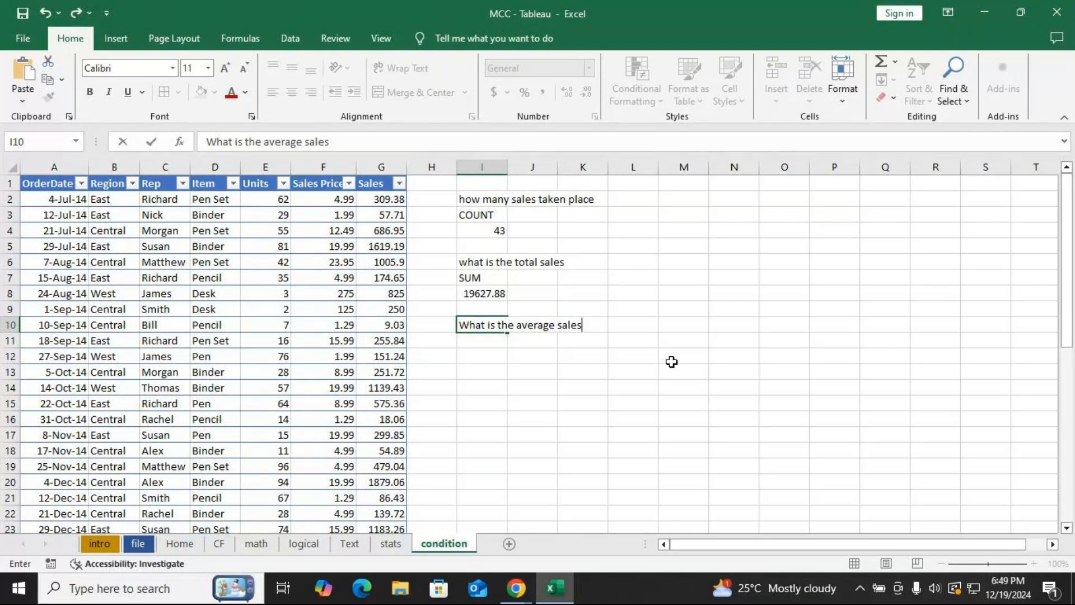
key(Return)
key(Return)
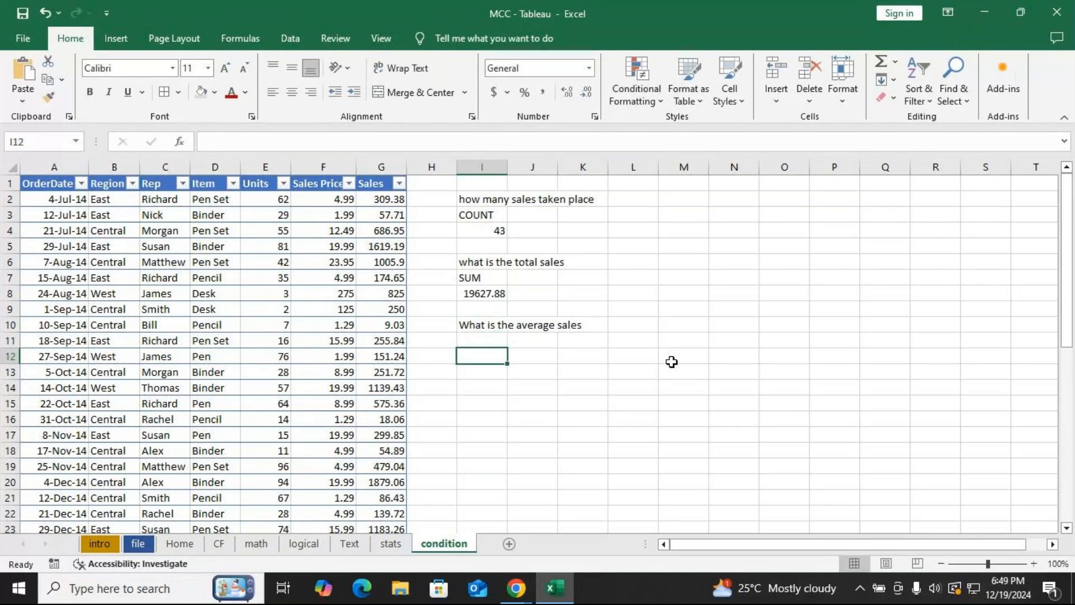
In cell I12, average the Sales column with =AVERAGE(Office_Supply_data[Sales]).
text(=aver)
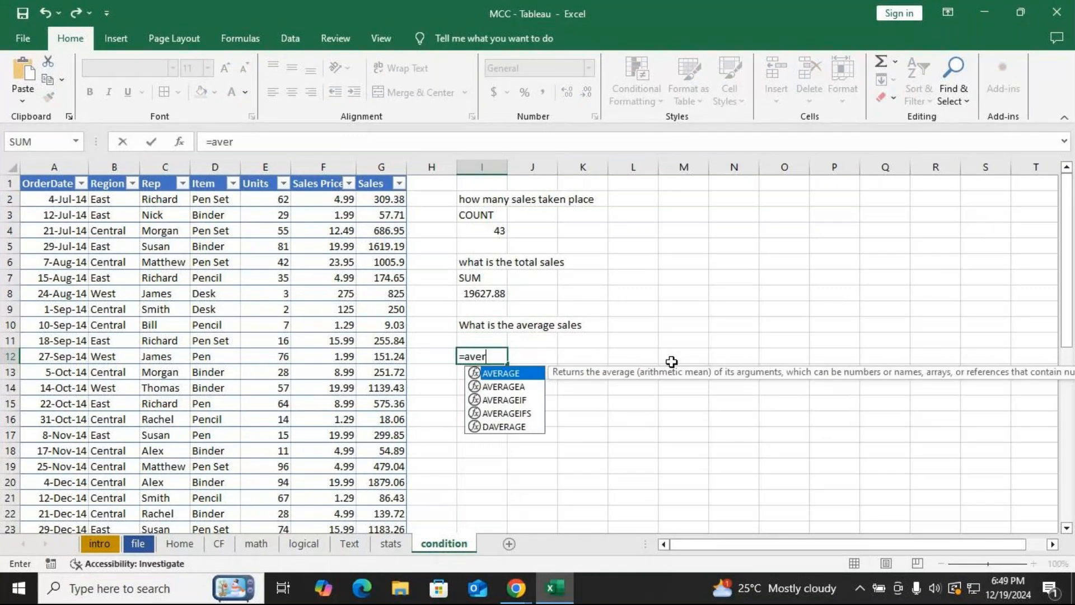
key(Tab)
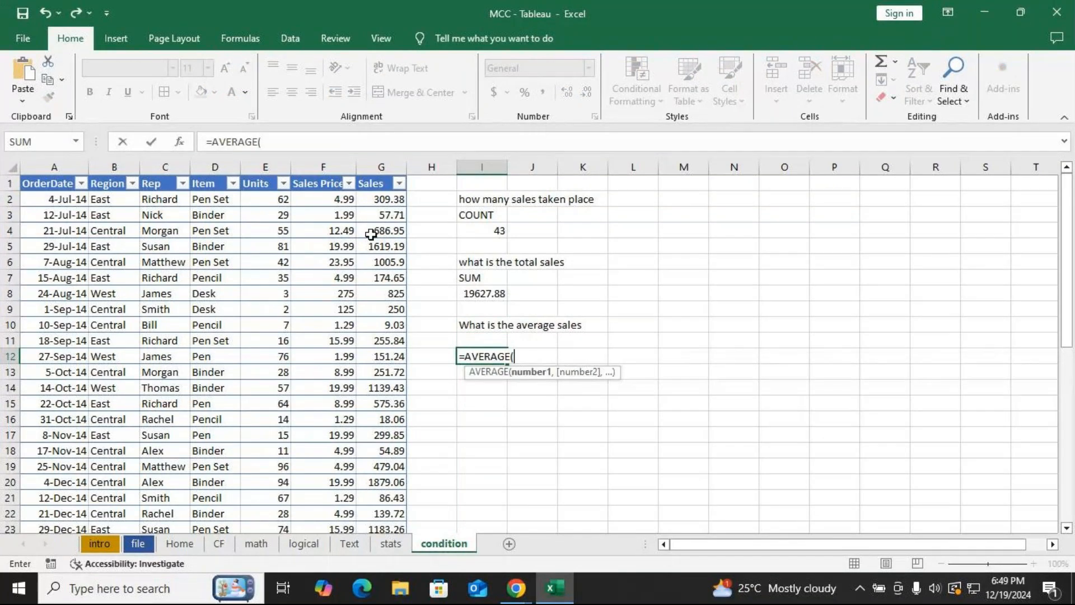
click(381, 201)
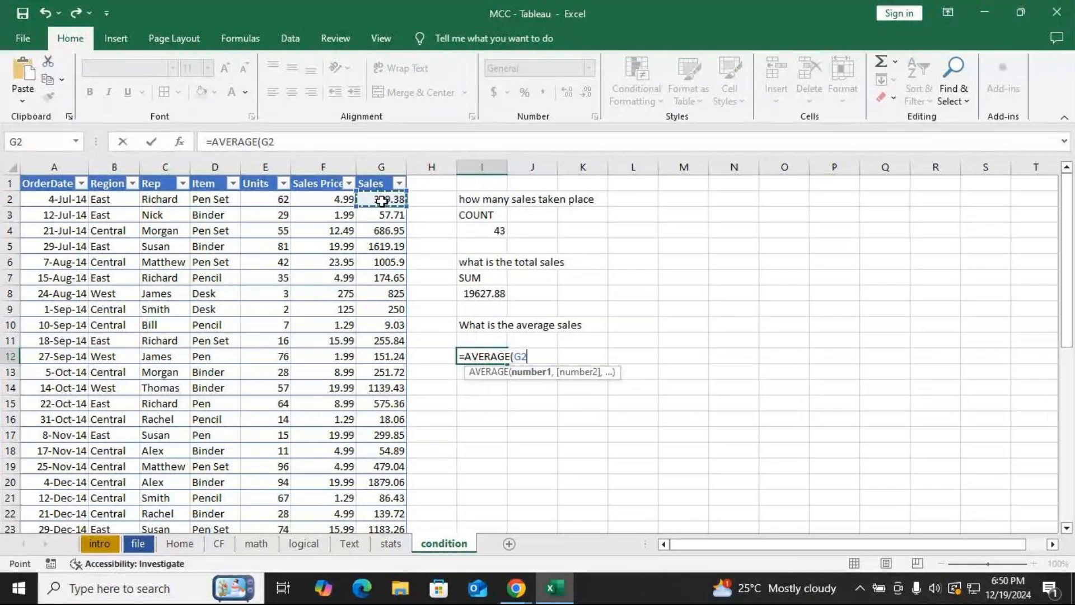
key(ctrl+shift+Down)
text())
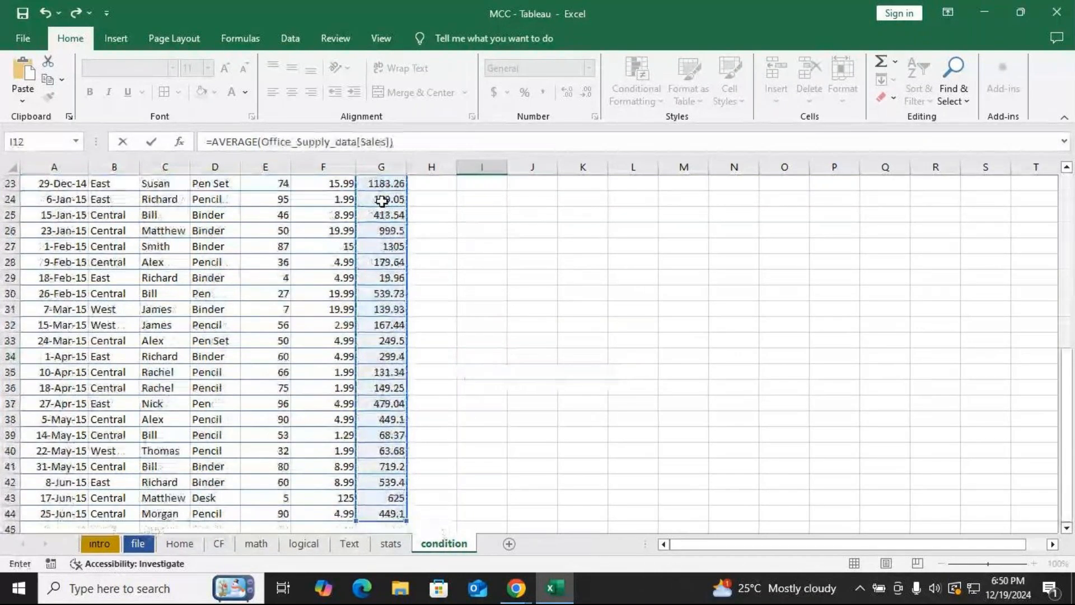
key(Return)
Label cell I11 as AVERAGE above the result.
scroll(413, 201, up, 6)
click(481, 294)
text(AVE)
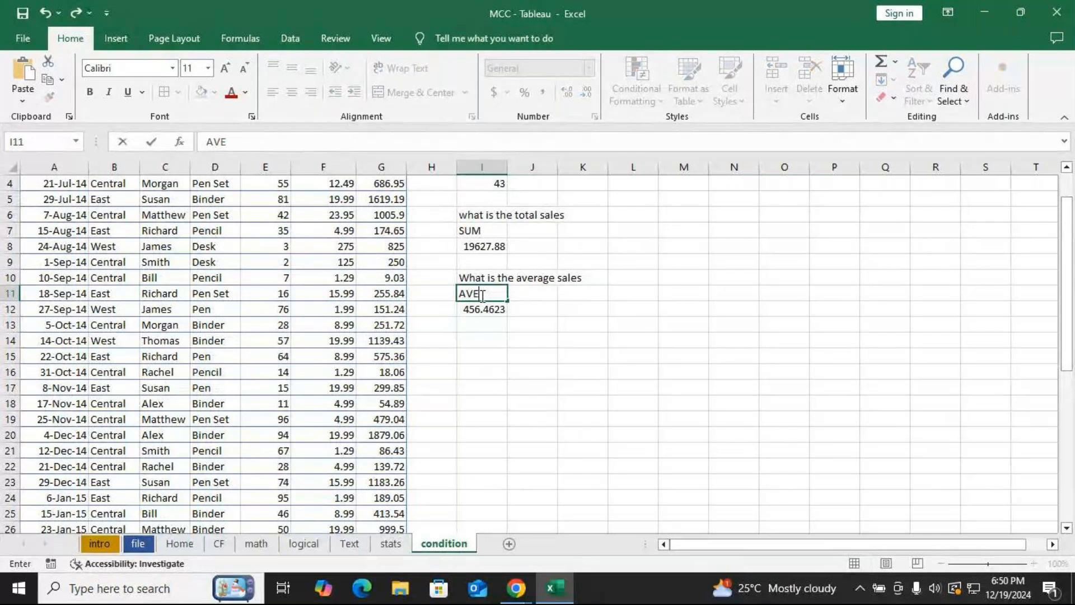
text(RAGE)
key(Return)
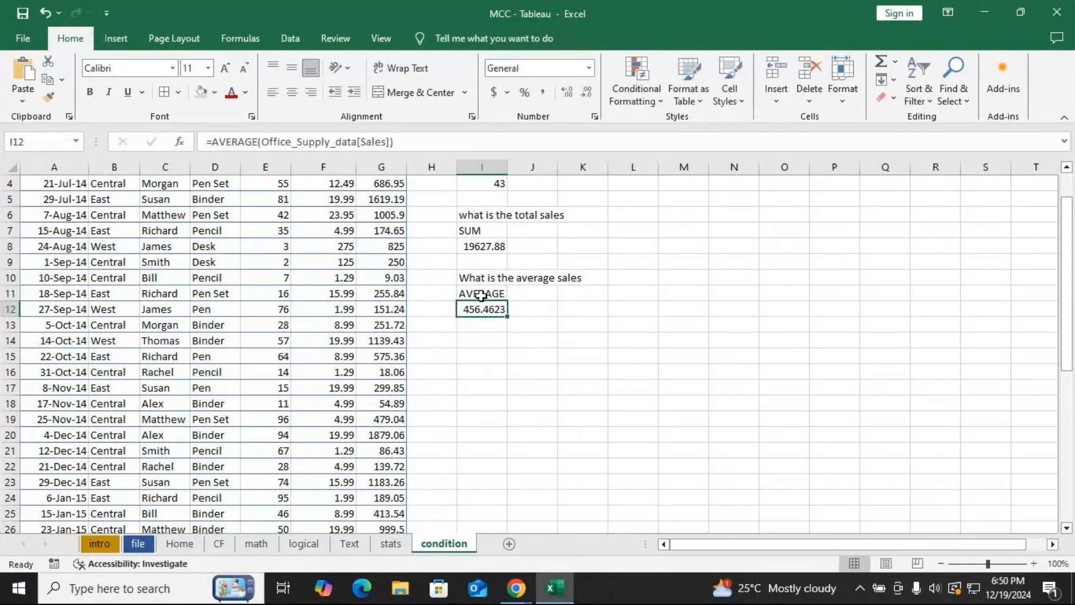
Shade the COUNT, SUM and AVERAGE label cells with a grey fill and make the labels bold.
scroll(600, 310, up, 1)
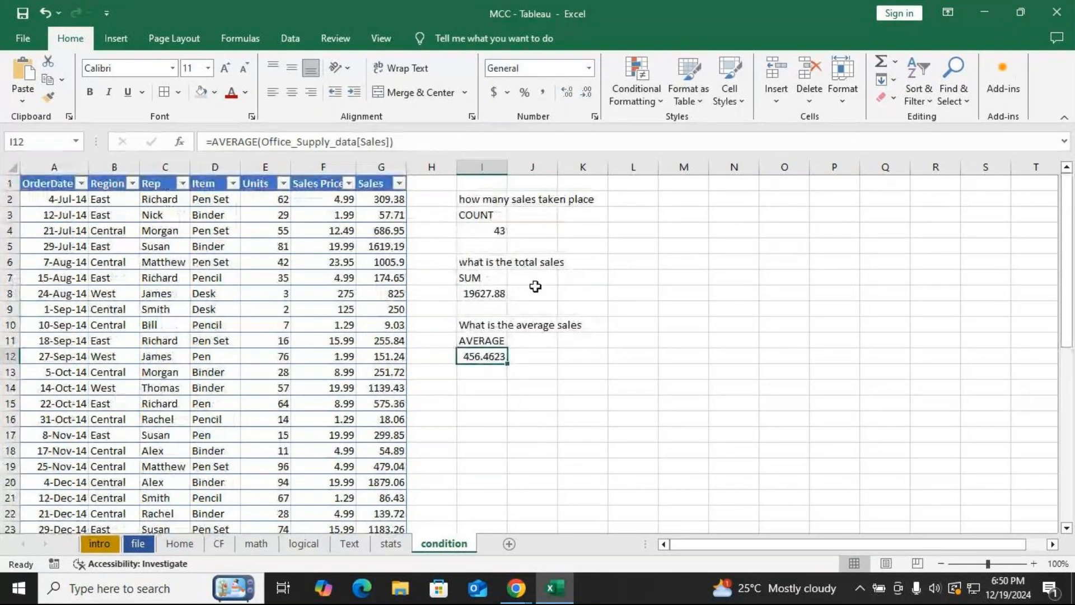
click(480, 214)
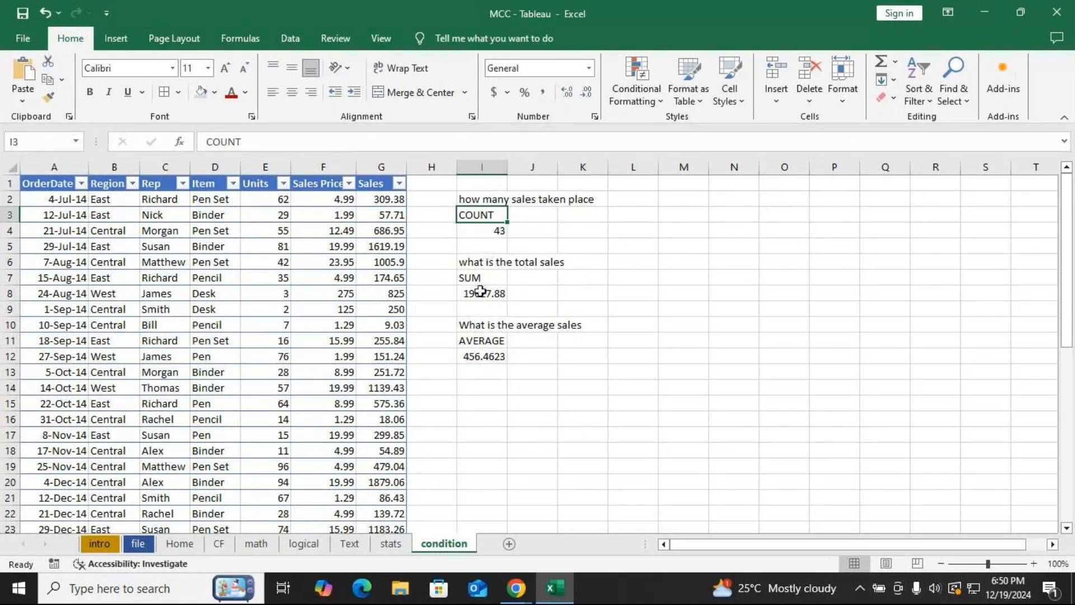
click(479, 340)
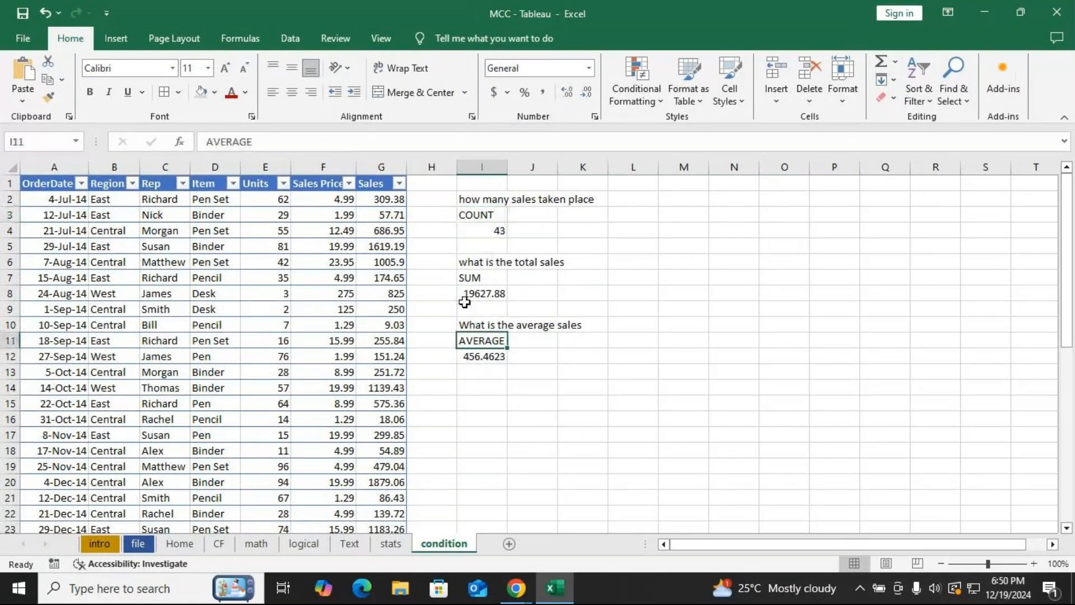
click(480, 215)
click(201, 93)
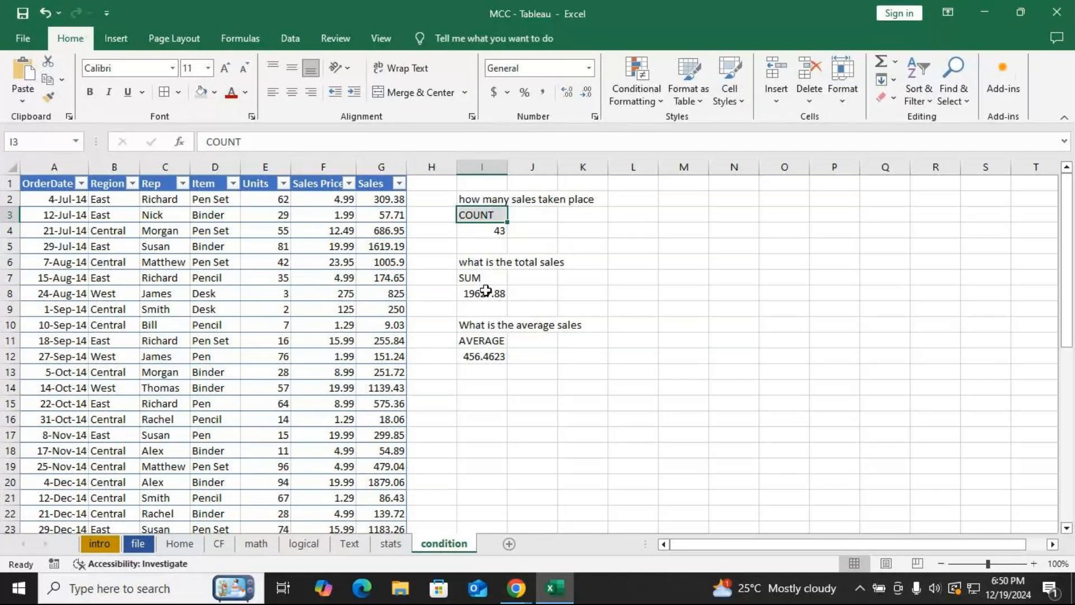
click(480, 278)
click(202, 93)
click(480, 341)
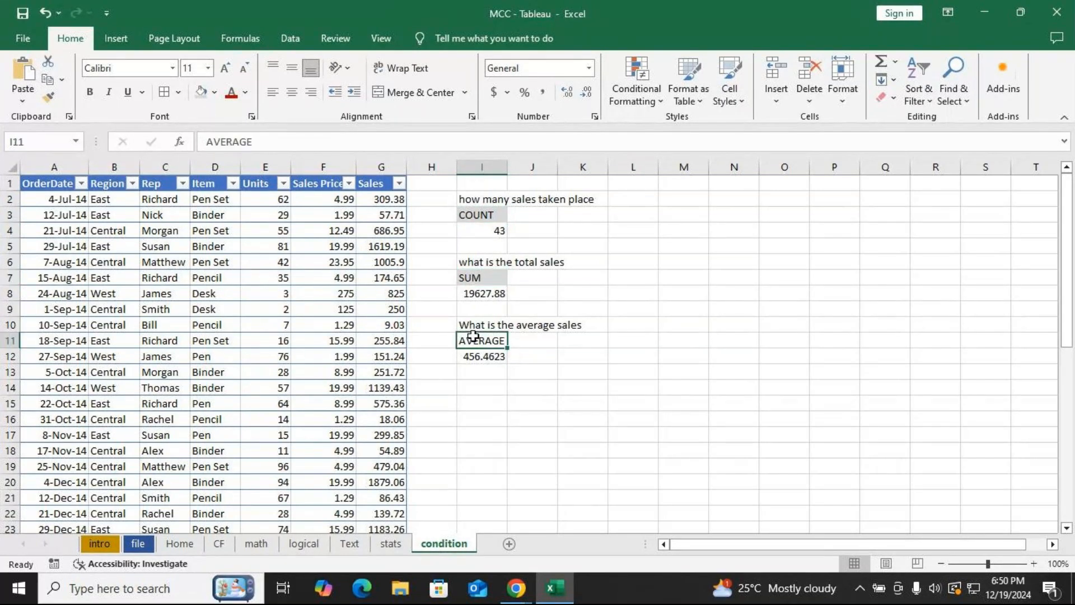
click(205, 95)
click(89, 92)
Try a red font colour on the SUM label, then reset it to the automatic colour.
click(459, 277)
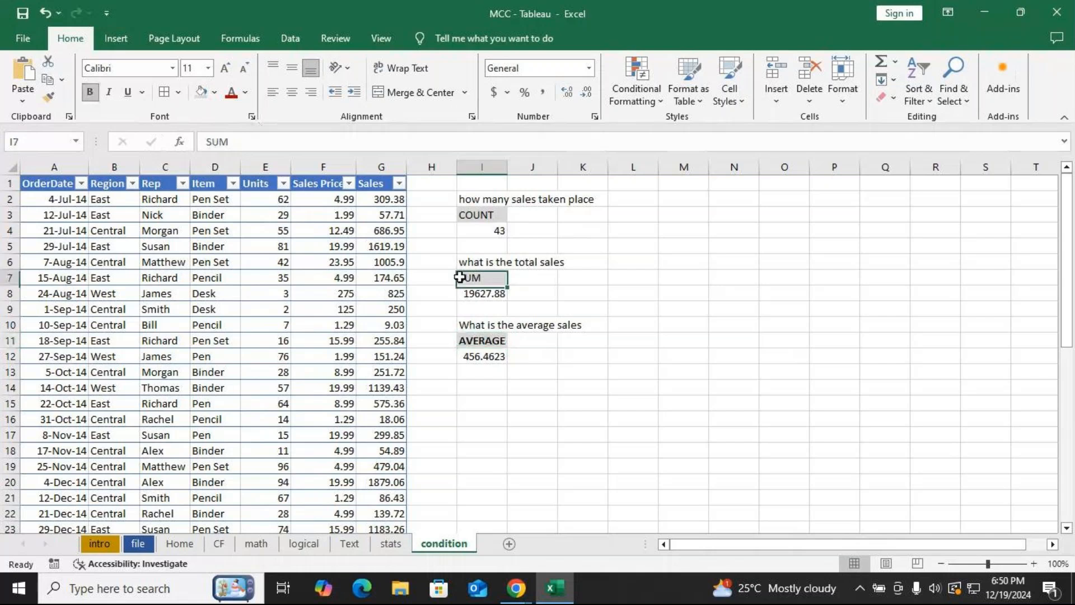
click(233, 99)
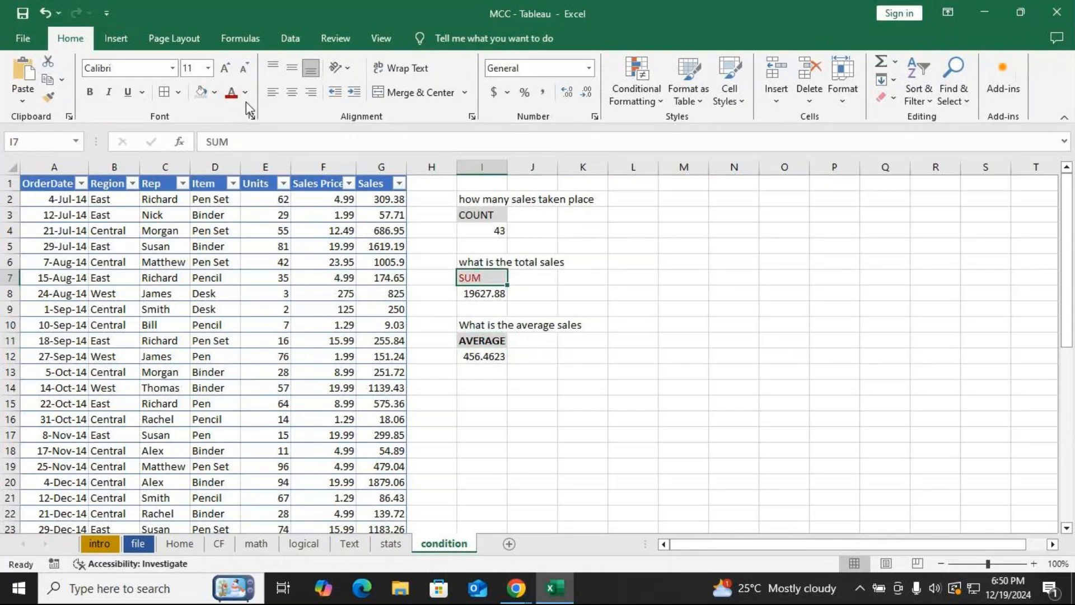
click(245, 93)
click(241, 137)
click(465, 212)
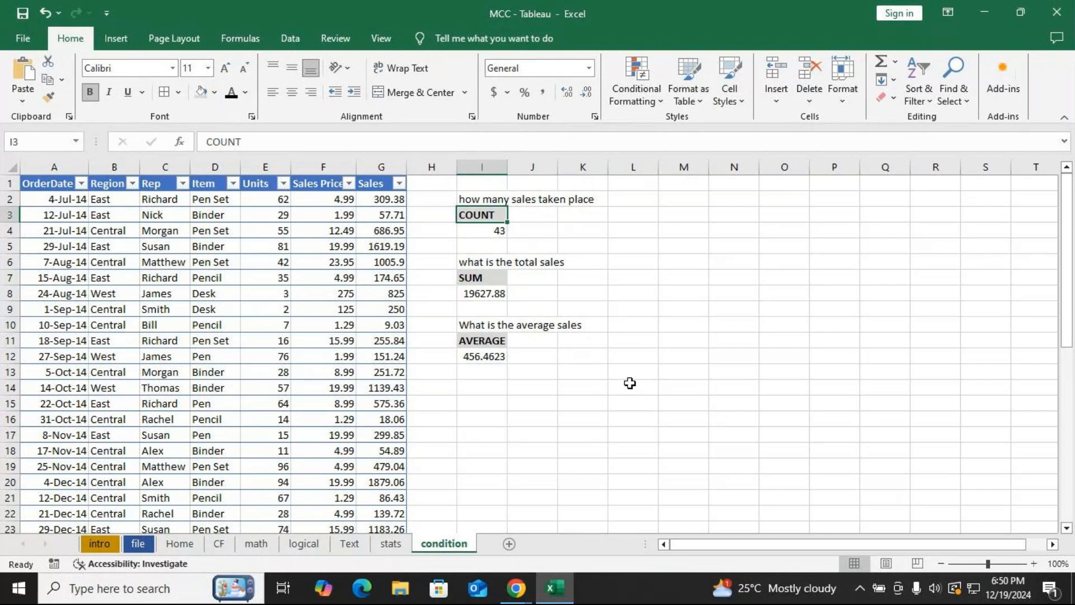
Autofit column I's width to its contents.
click(599, 374)
drag(509, 168, 509, 168)
double_click(509, 169)
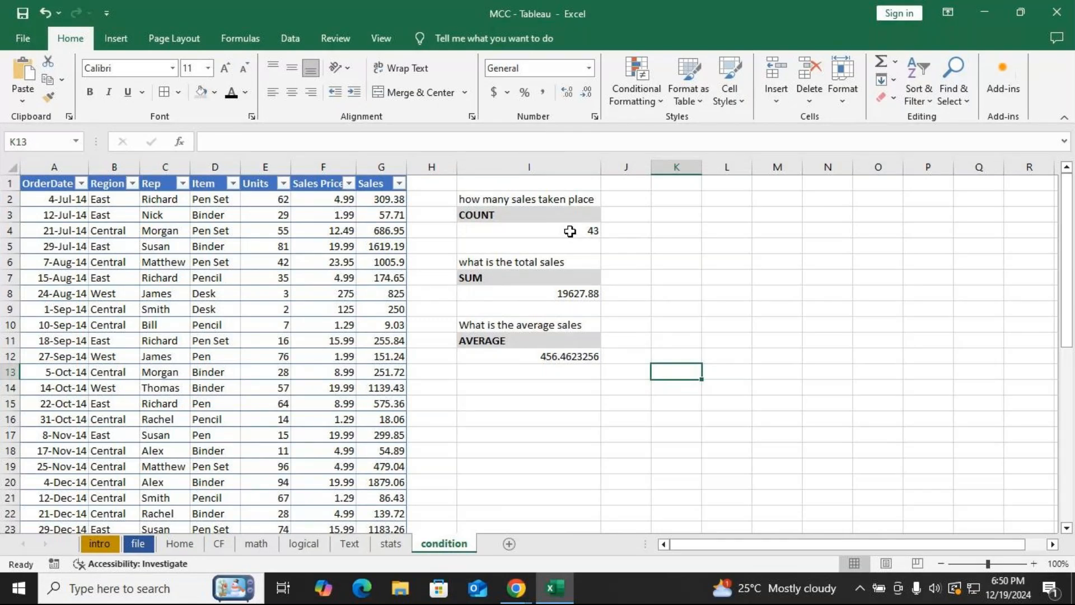
Center-align the questions, labels and results in column I.
click(521, 201)
drag(520, 201, 509, 352)
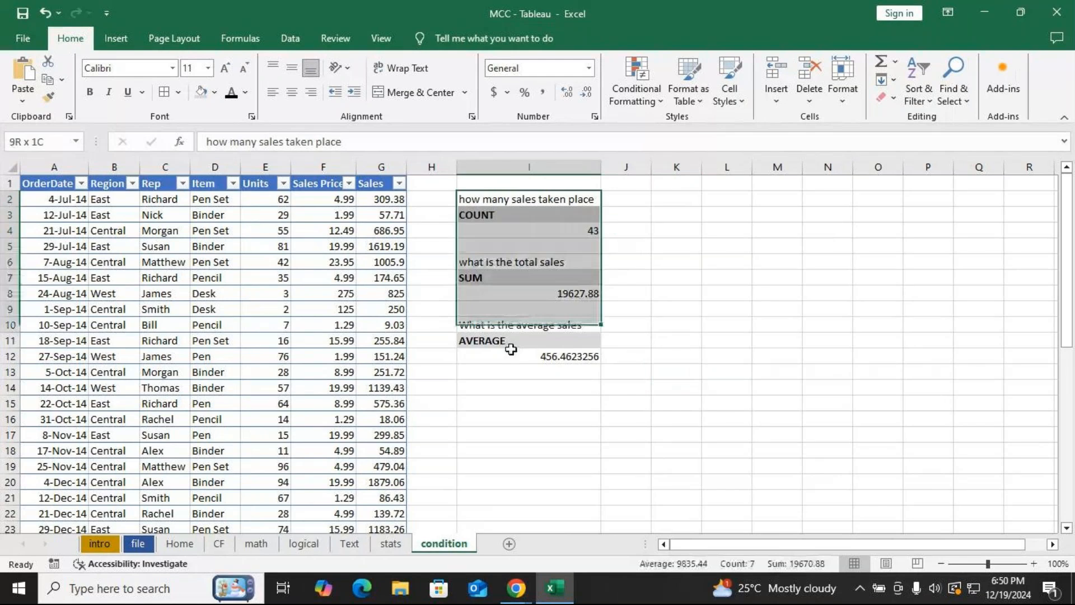
key(alt+h)
key(a)
key(c)
click(750, 294)
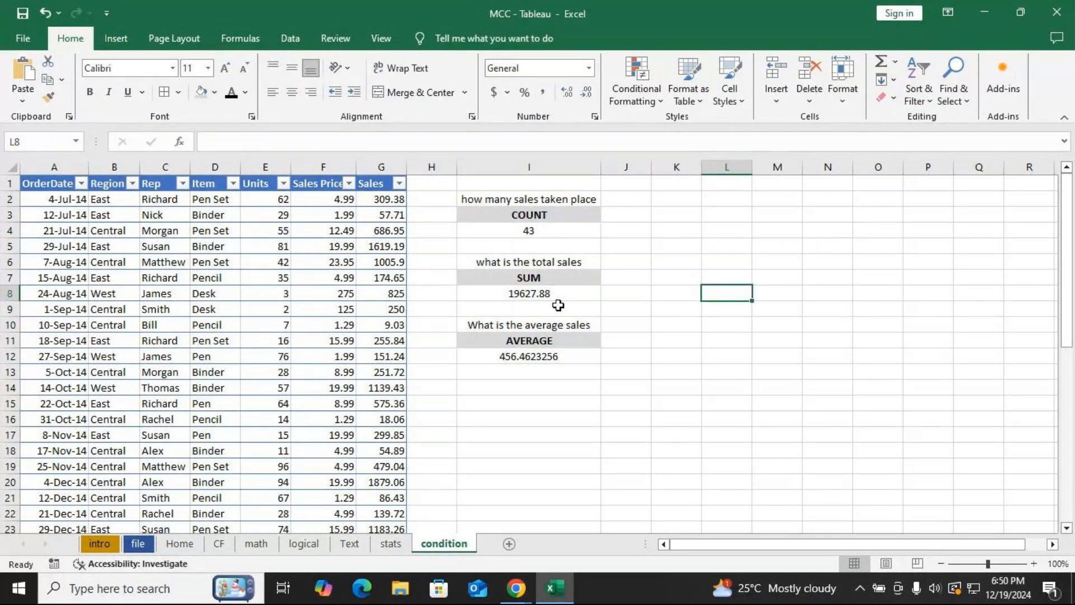
Open the COUNT formula in cell I4 for editing.
double_click(553, 233)
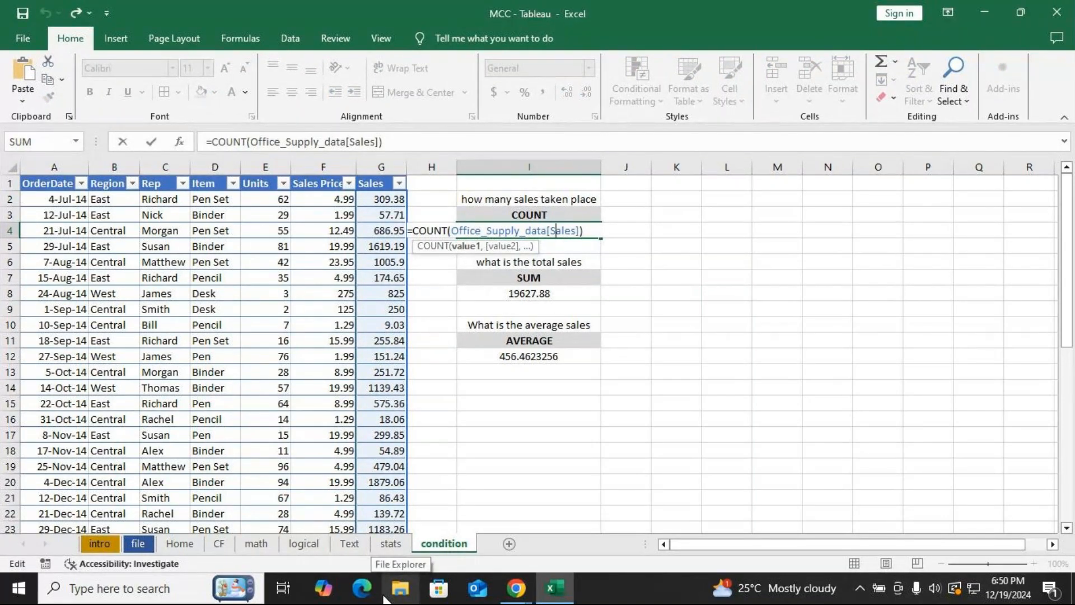
Switch to the GoTo Meeting window, mute the microphone, and return to Excel.
key(alt+Tab)
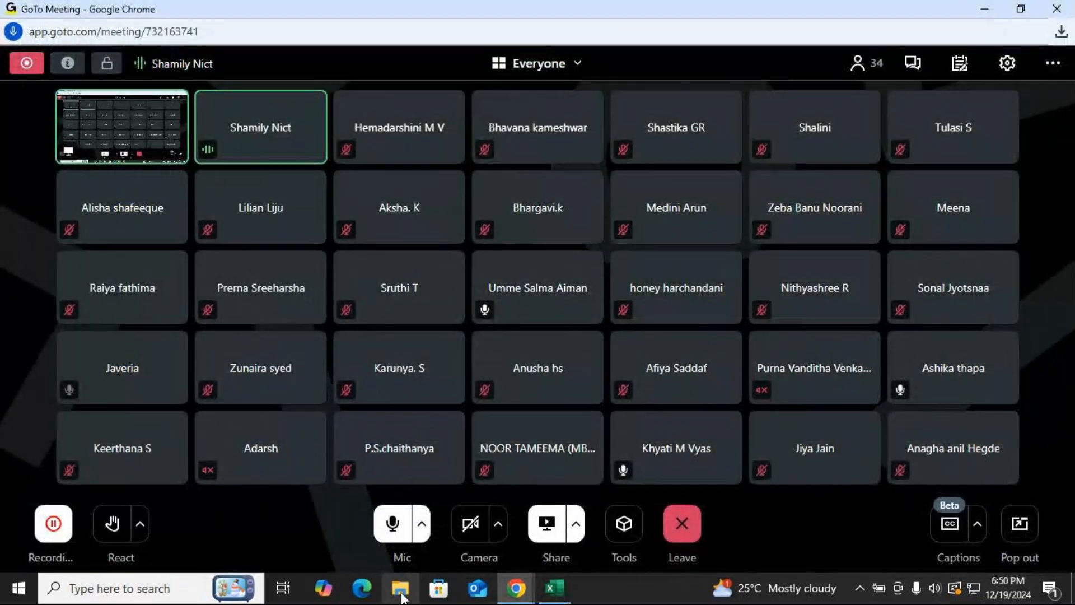
click(394, 527)
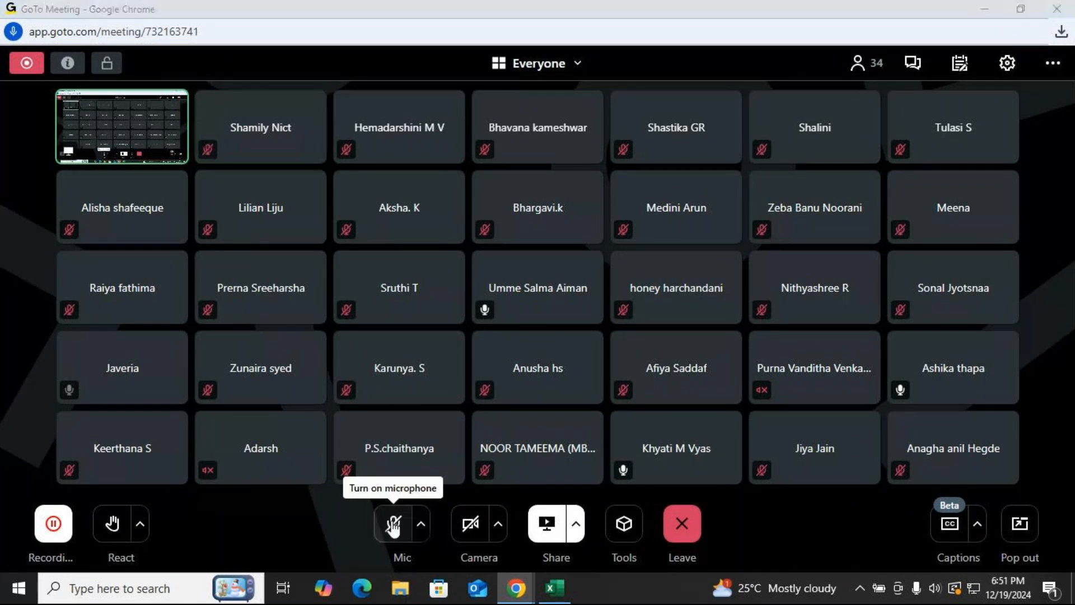
key(alt+Tab)
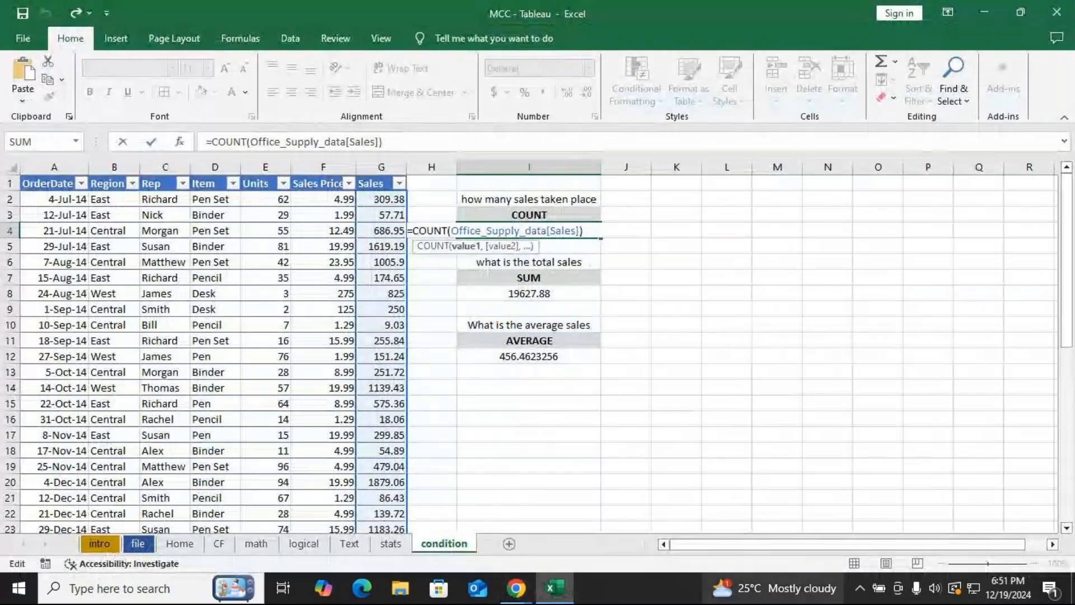
mouse_move(775, 589)
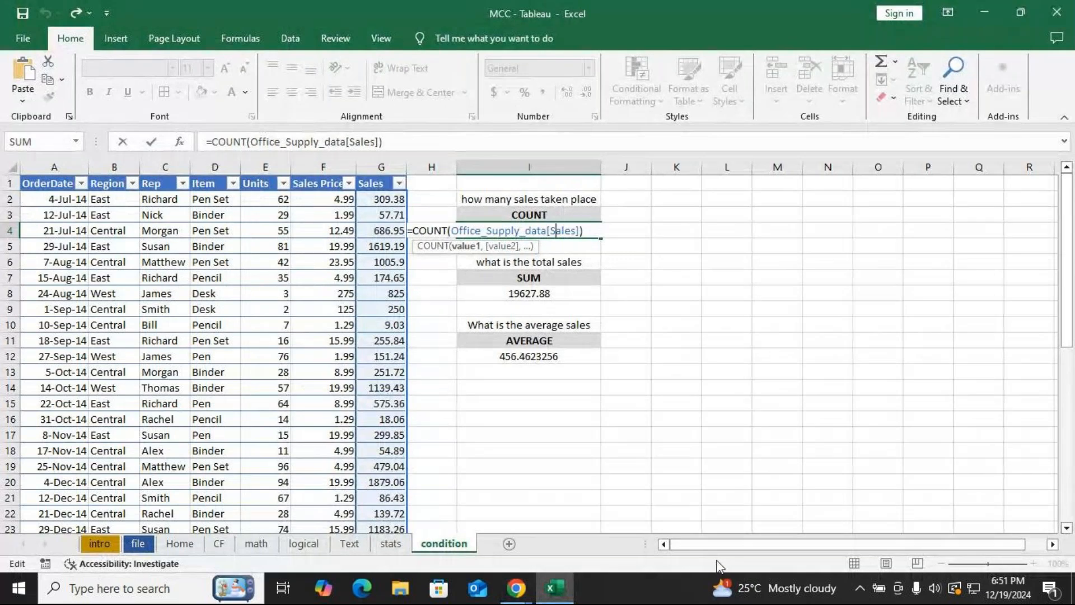
click(1054, 546)
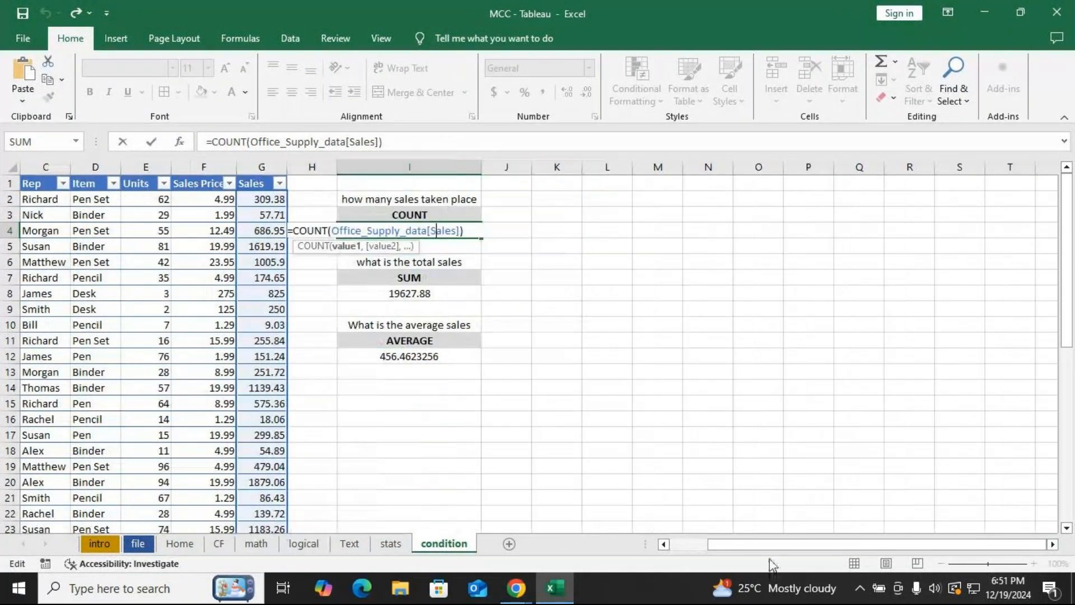
Switch to the GoTo Meeting window to unmute the microphone, return to Excel, and confirm the COUNT formula in I4.
click(685, 543)
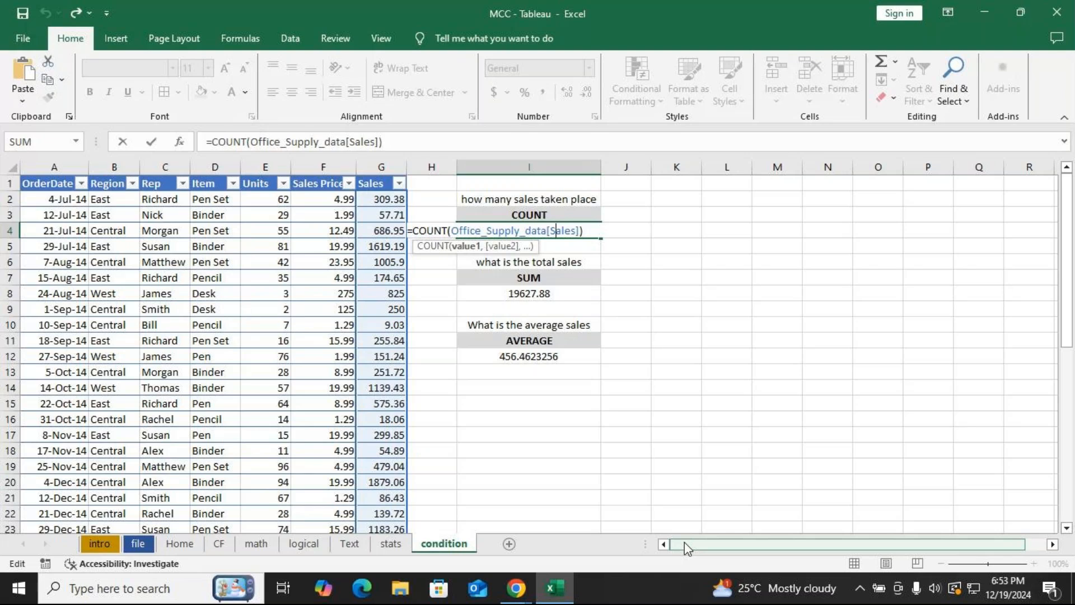
key(alt+Tab)
key(ctrl+alt+m)
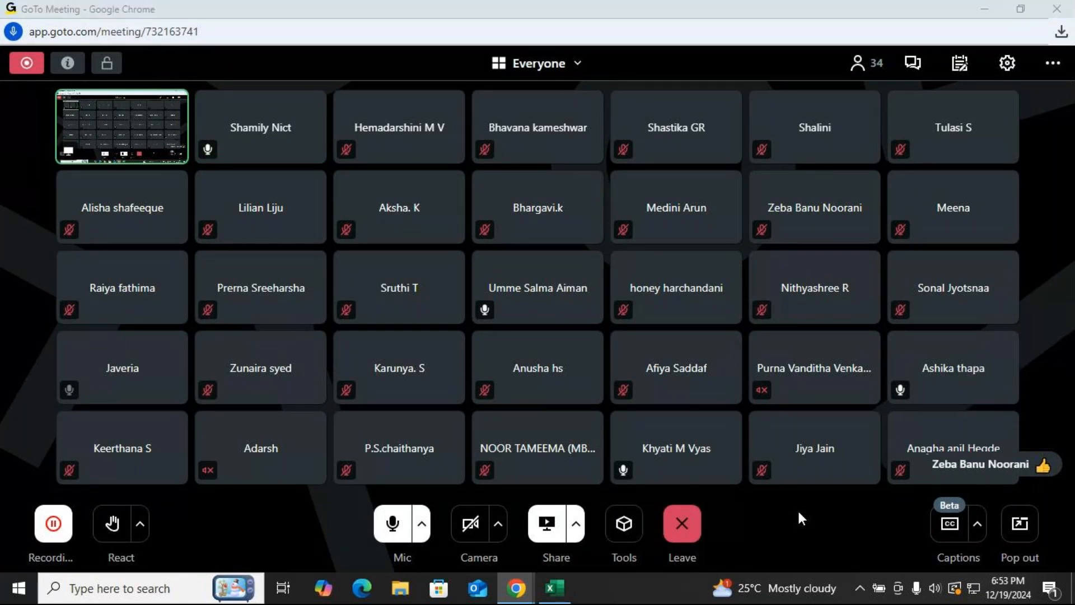
key(alt+Tab)
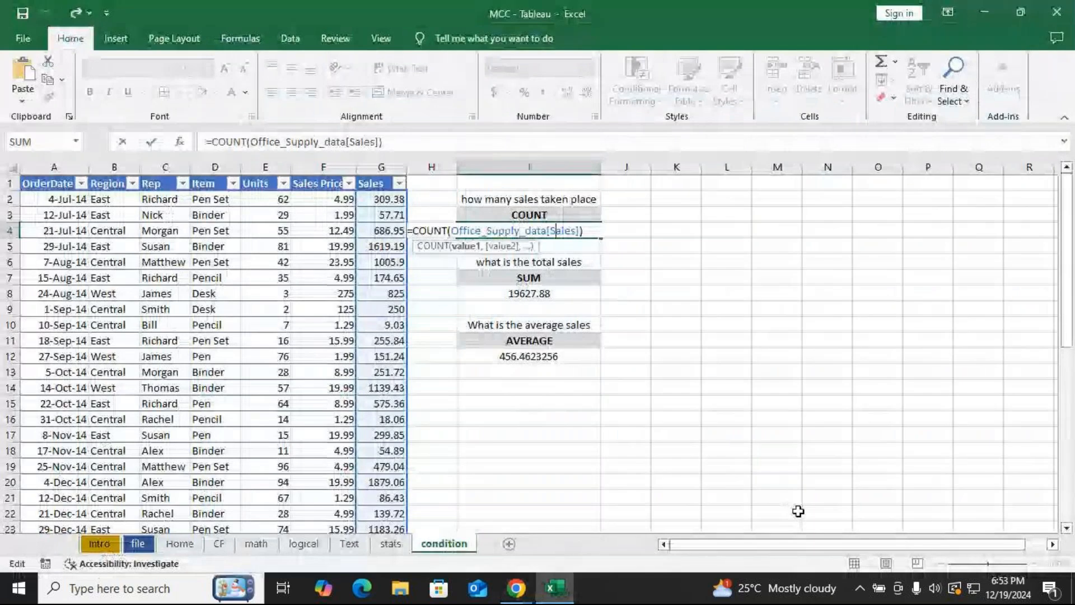
key(Return)
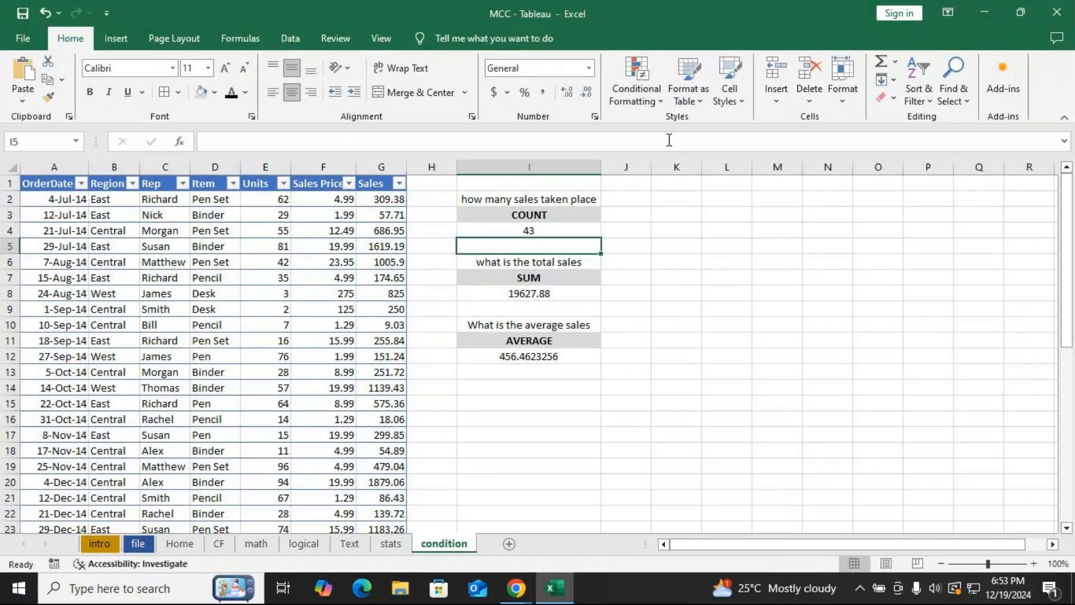
Widen column K and copy the question from I2 into K2.
drag(701, 170, 870, 169)
click(689, 199)
click(496, 200)
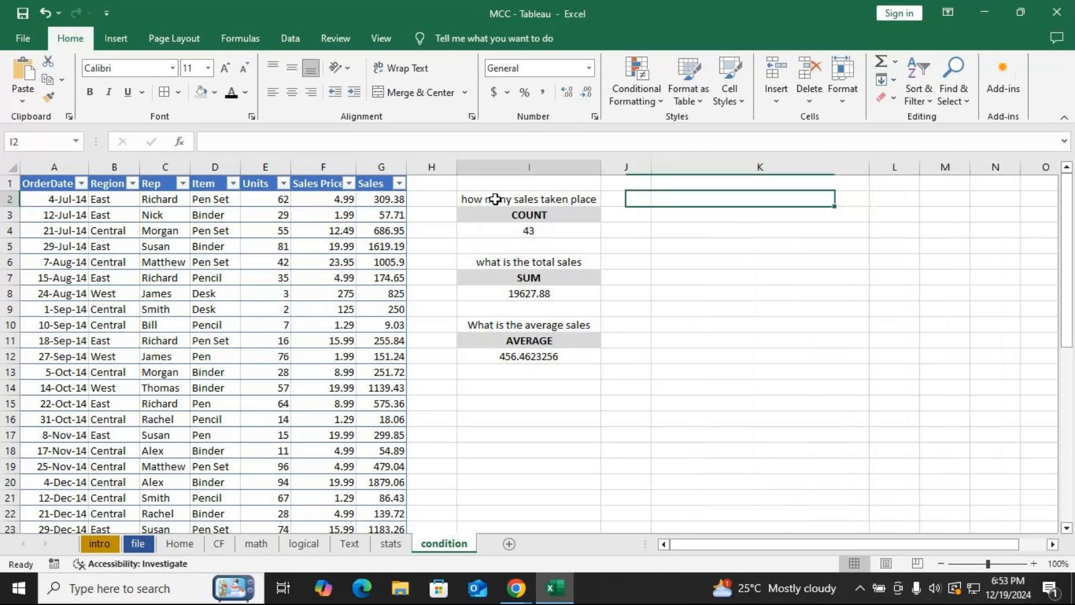
key(ctrl+c)
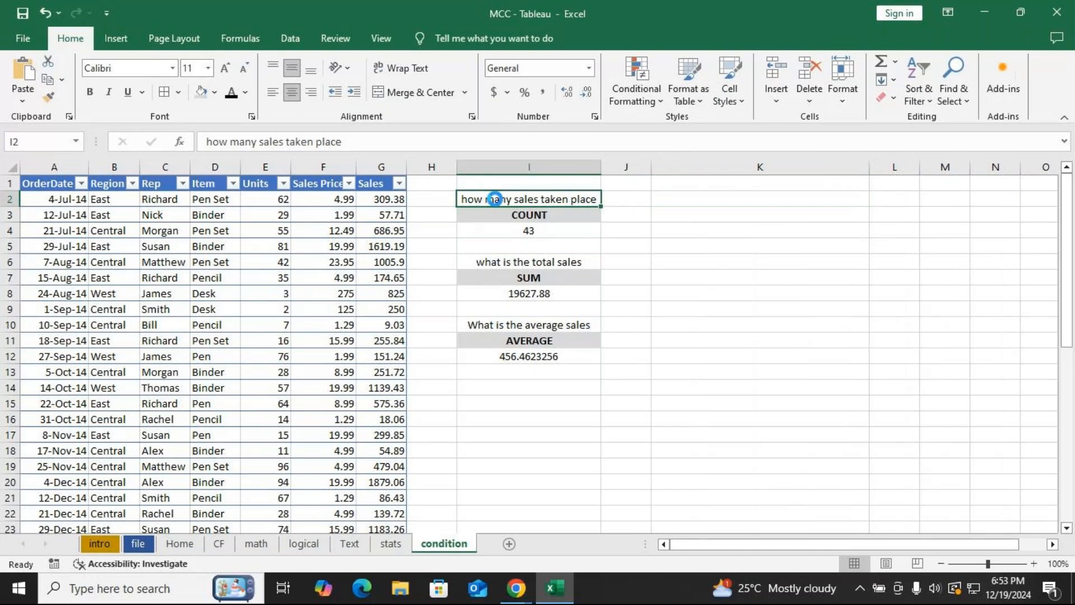
click(696, 199)
key(ctrl+v)
Edit K2 so it reads 'how many sales taken place in EAST'.
double_click(844, 199)
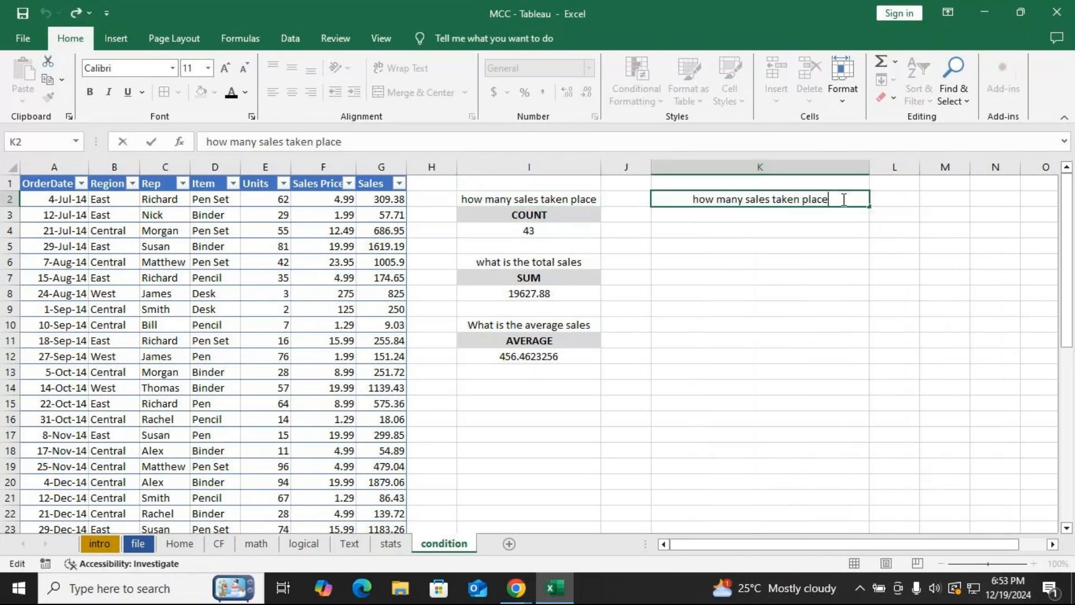
text(i)
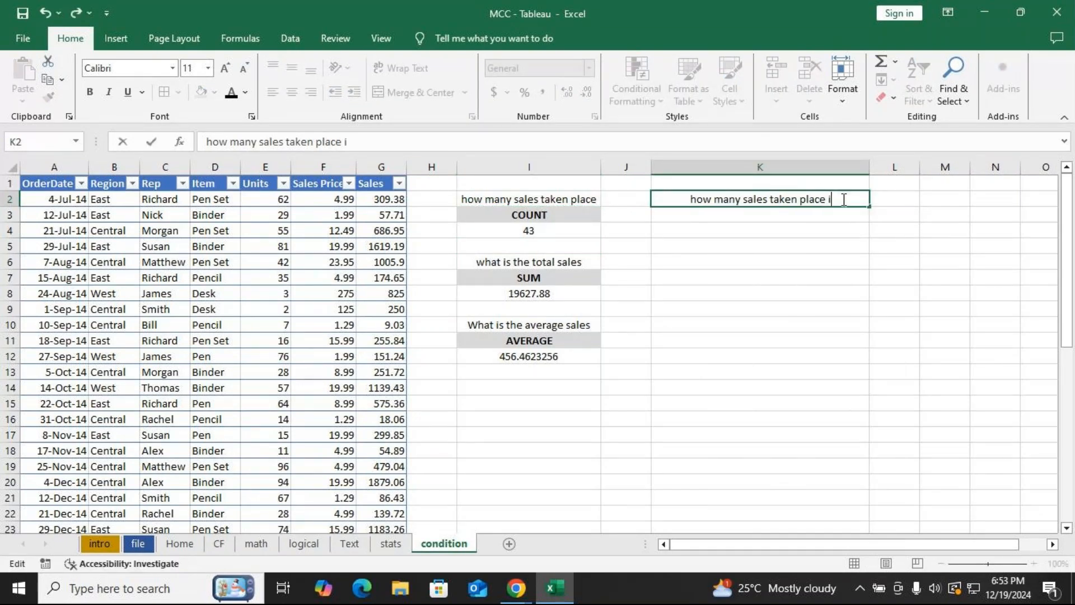
text(n EAST)
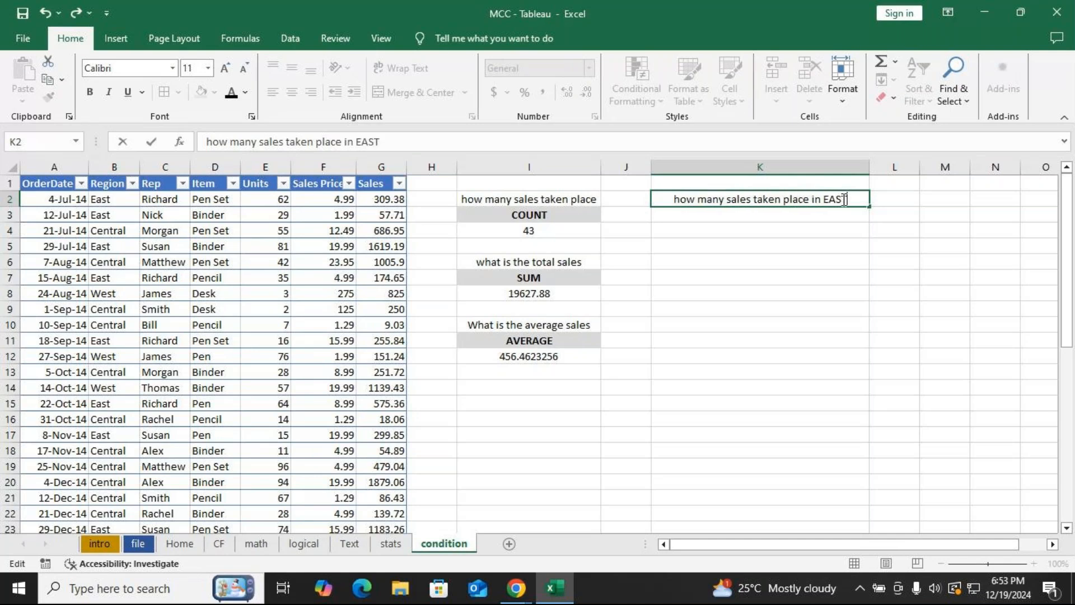
key(Return)
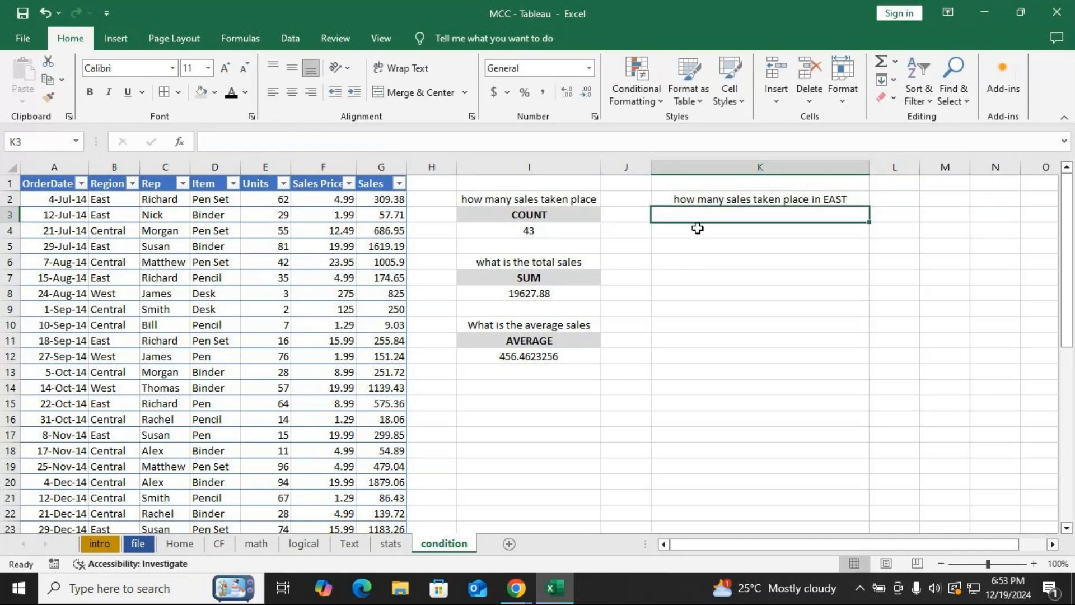
In K4, enter a COUNTIF formula counting the table's Region column entries equal to "East".
click(693, 236)
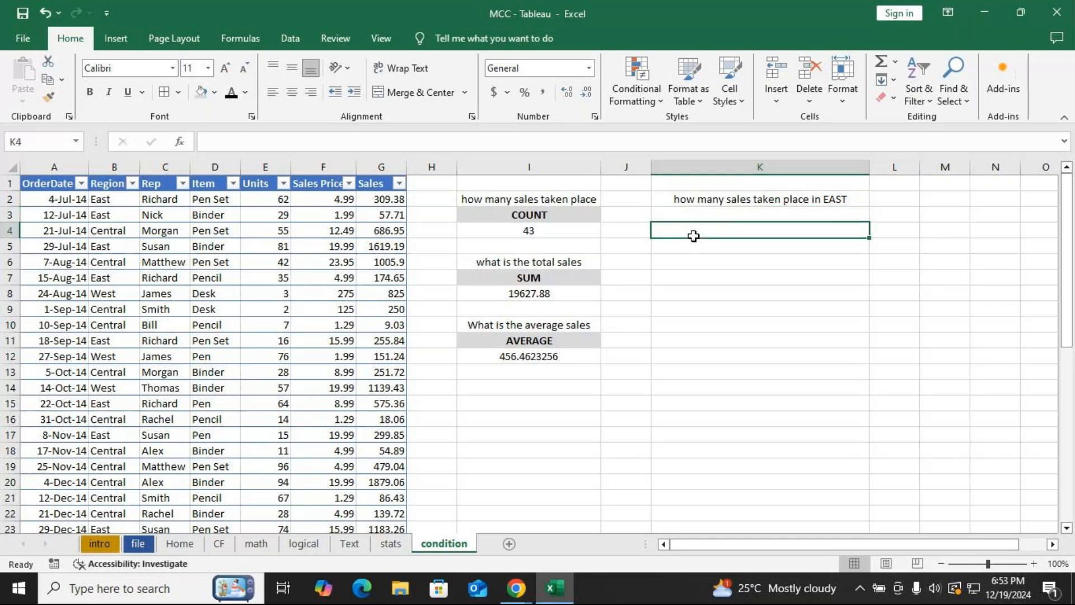
double_click(694, 236)
text(=count)
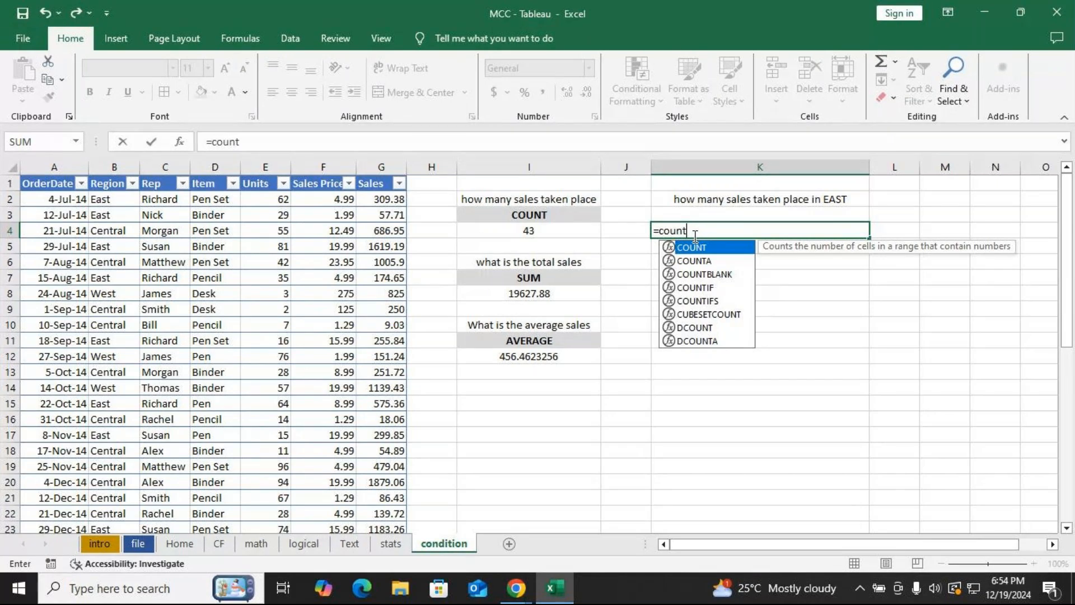
key(Down)
key(Down)
key(Down)
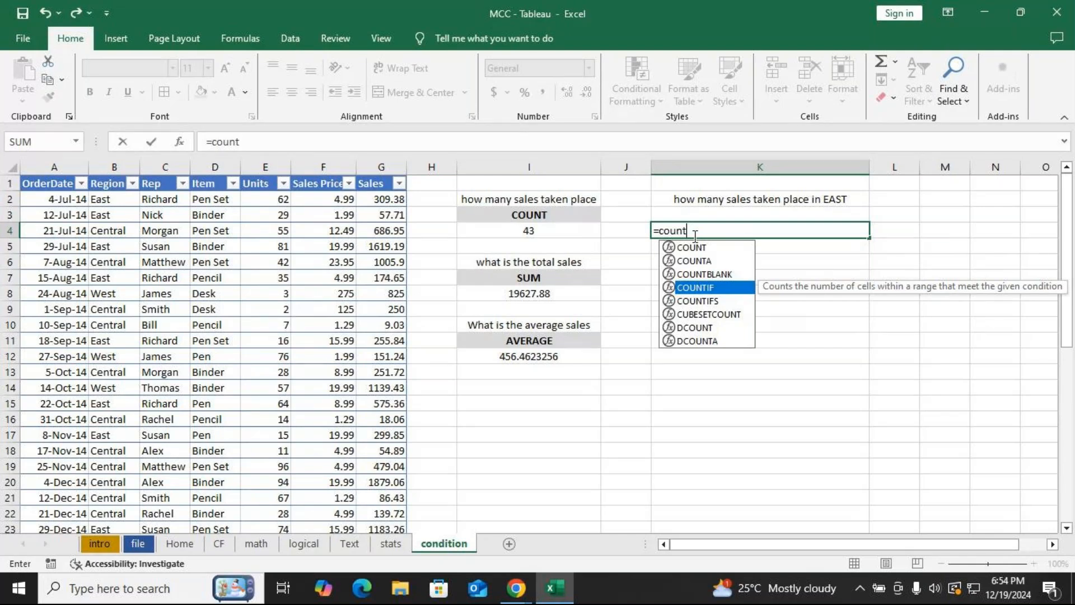
key(Tab)
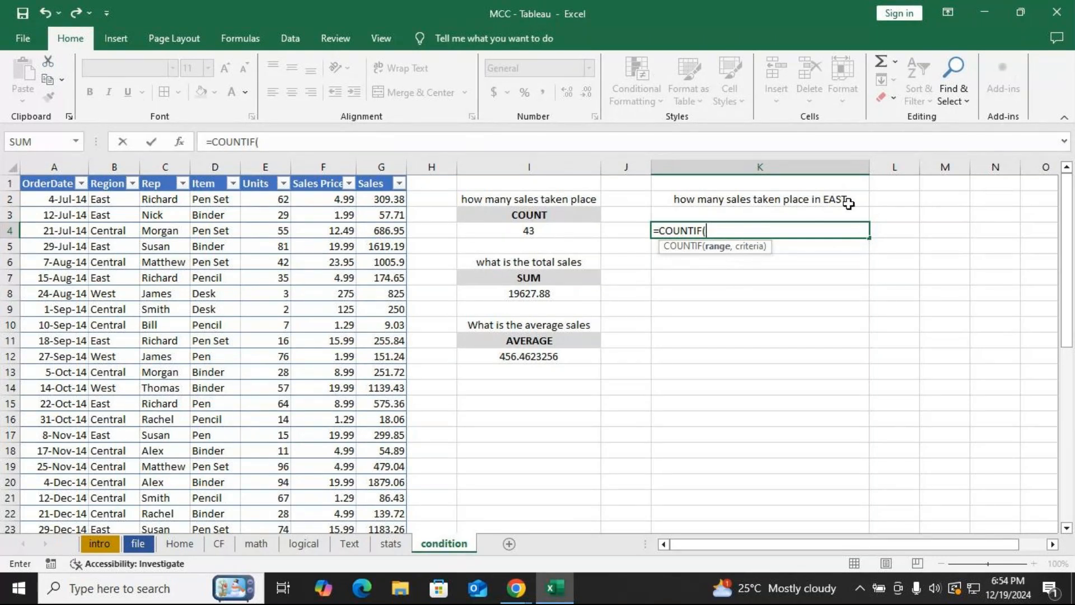
click(106, 202)
key(ctrl+shift+Down)
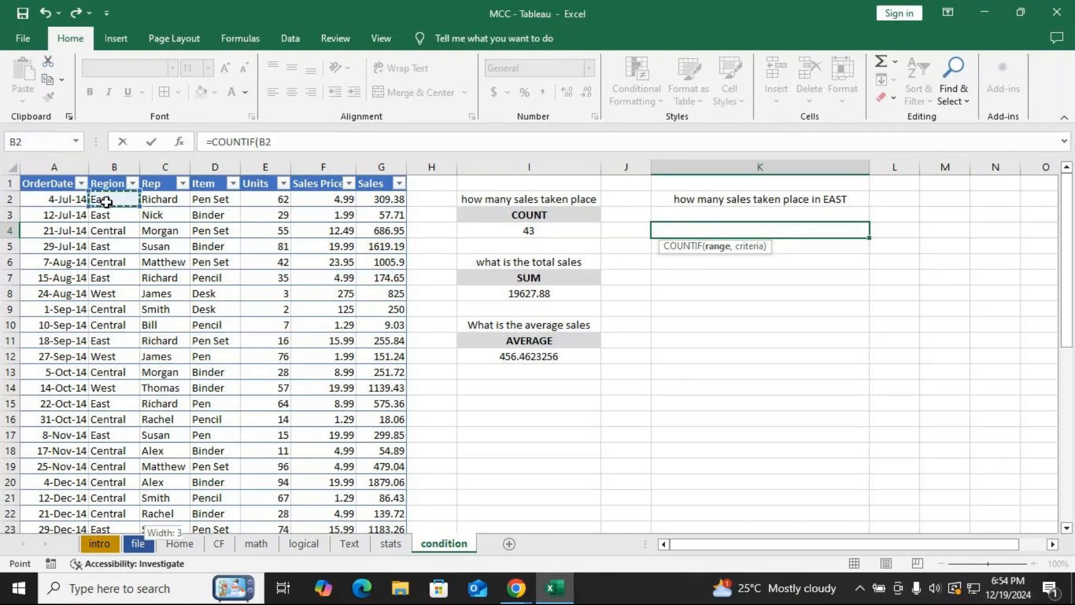
scroll(103, 201, up, 5)
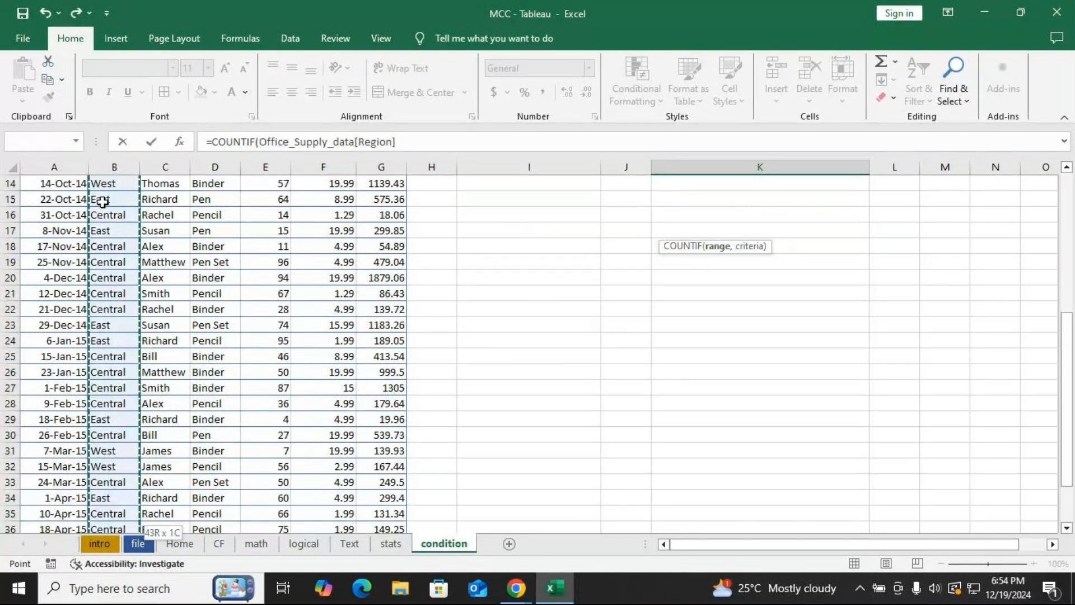
scroll(102, 202, up, 3)
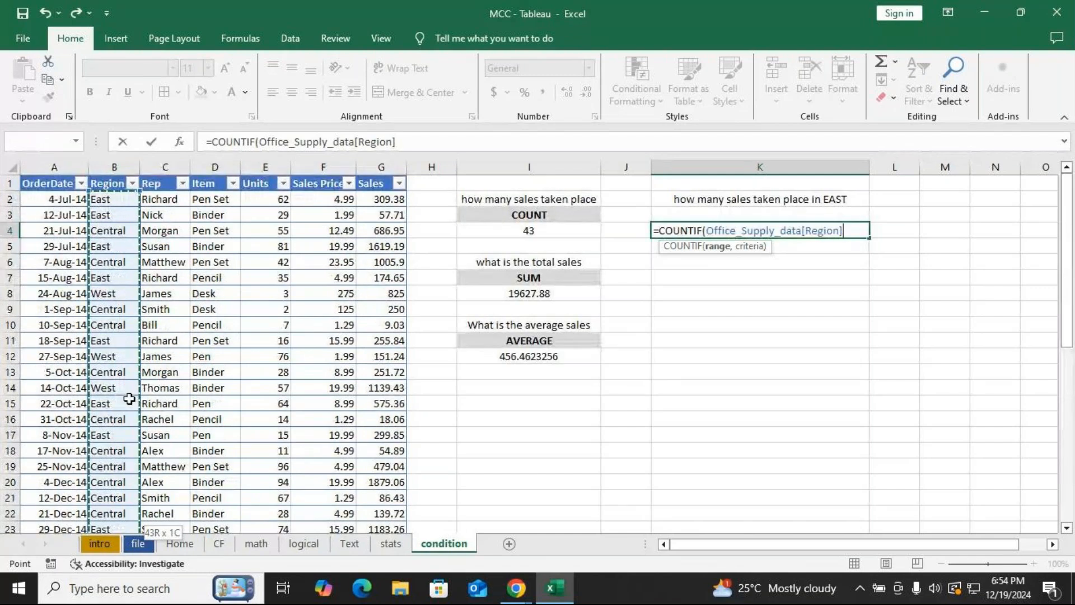
text(,)
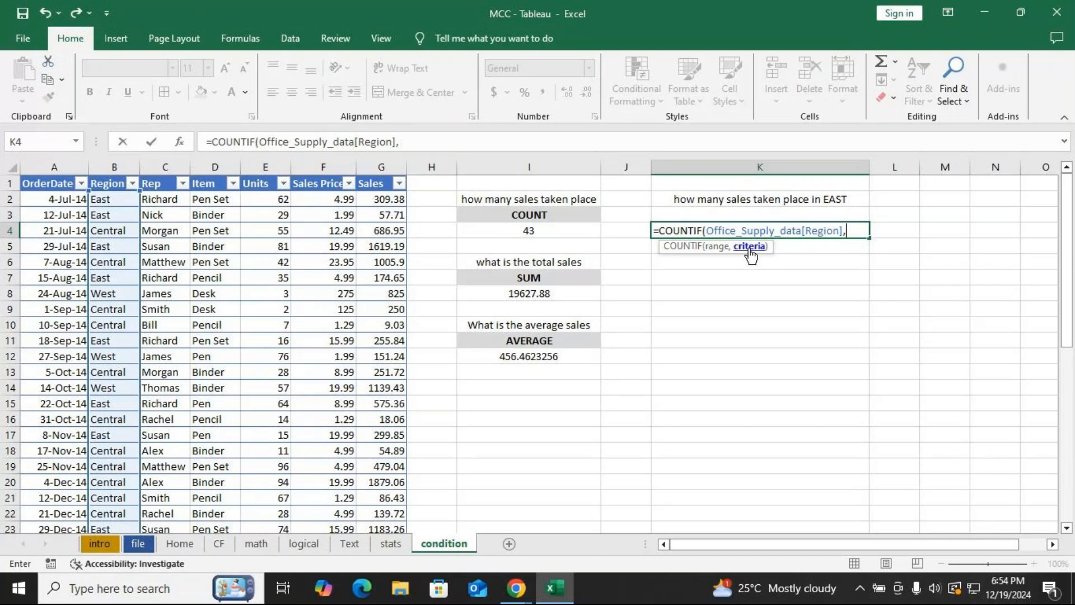
text("East"))
key(Return)
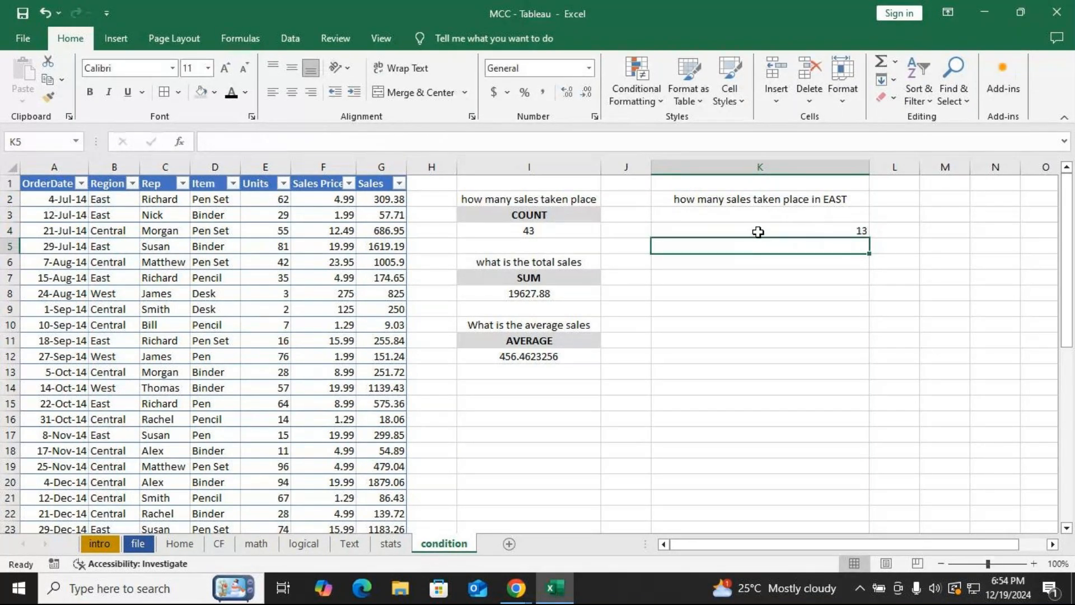
Label cell K3 as COUNTIF.
click(517, 234)
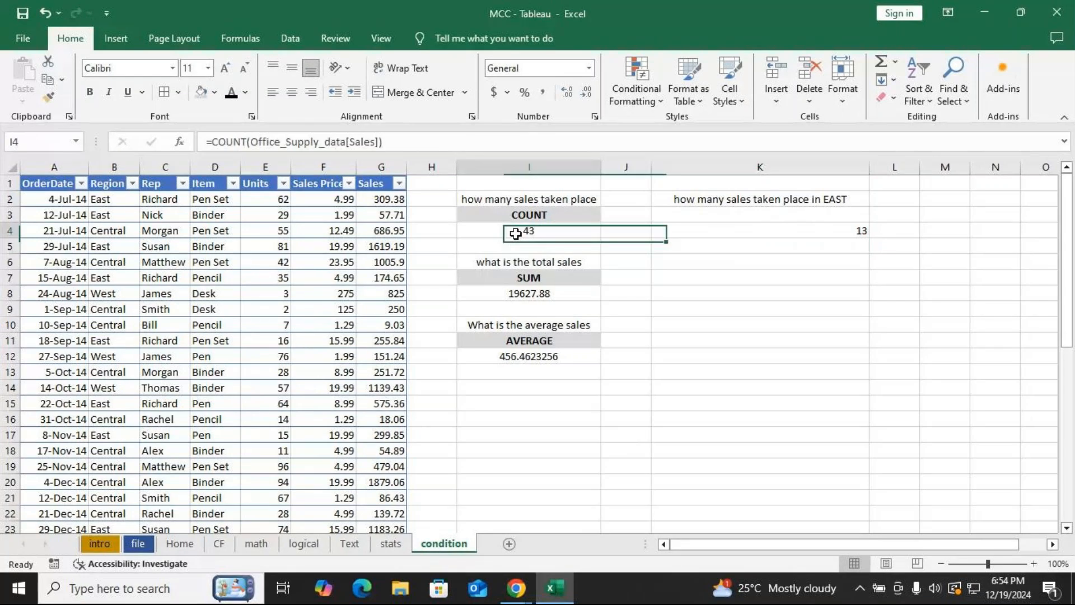
key(Right)
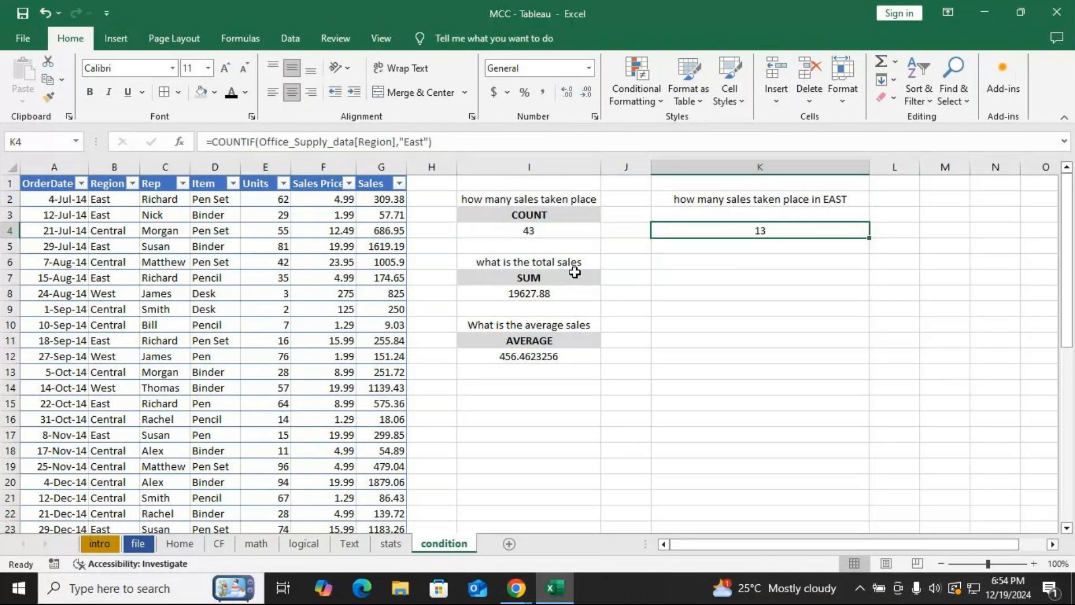
click(700, 216)
text(COU)
key(BackSpace)
key(BackSpace)
key(BackSpace)
text(COI)
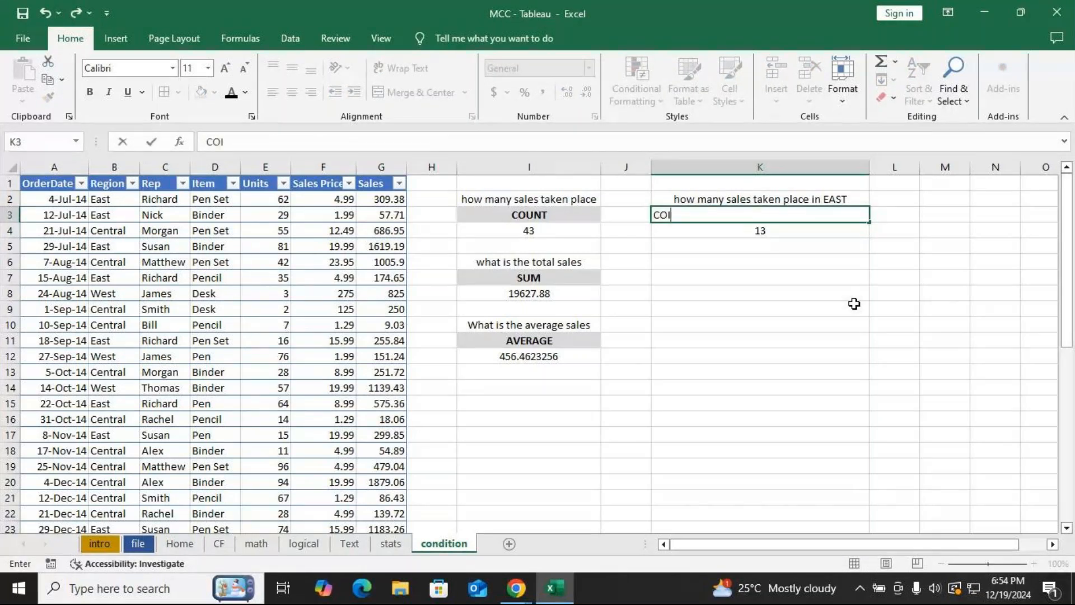
key(BackSpace)
text(UNT IF)
key(BackSpace)
key(BackSpace)
key(BackSpace)
text(IF)
key(Return)
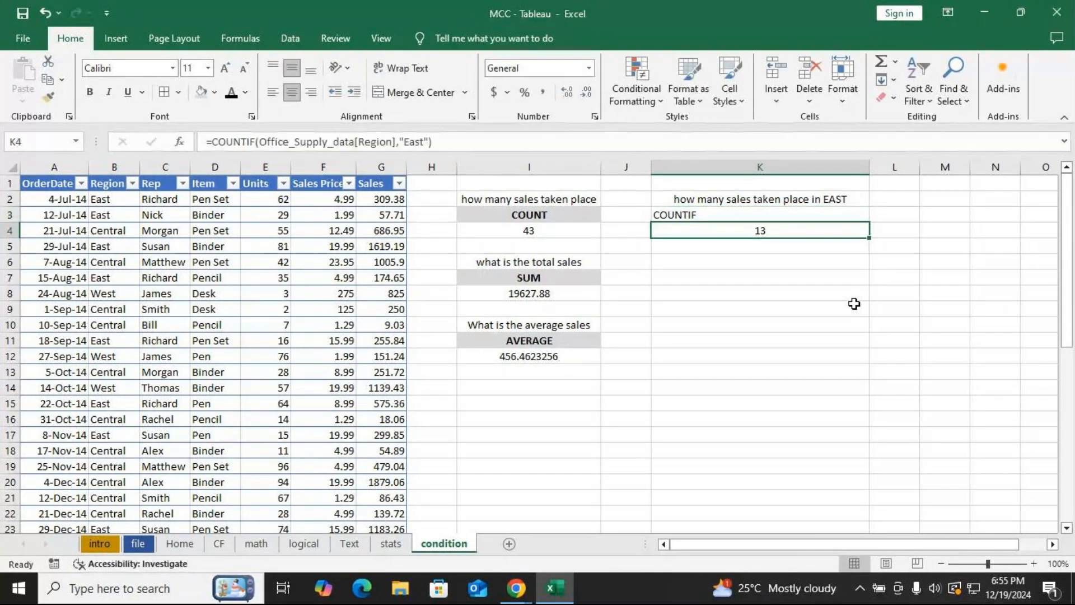
Center-align the cells K2 through K12.
key(Up)
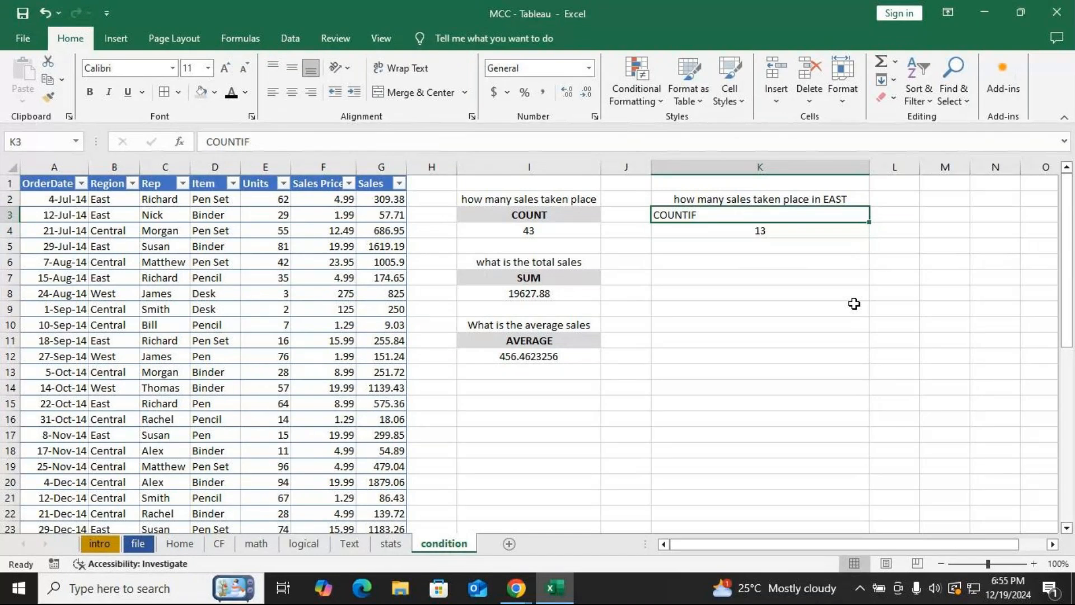
drag(737, 201, 865, 361)
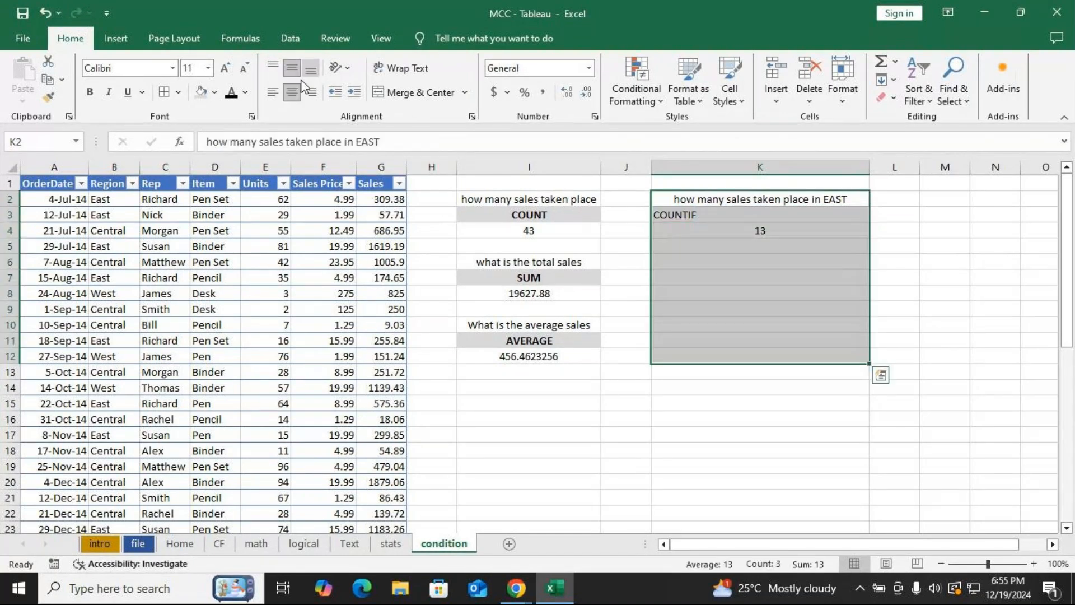
click(290, 92)
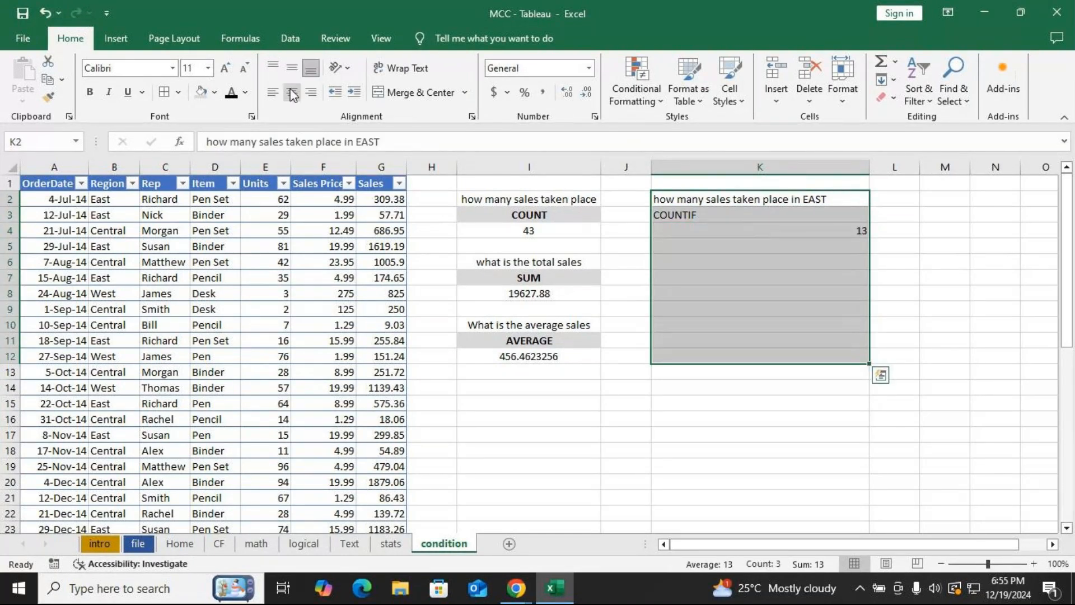
click(289, 93)
Give the COUNTIF label in K3 a gray fill and bold formatting.
click(694, 199)
click(696, 213)
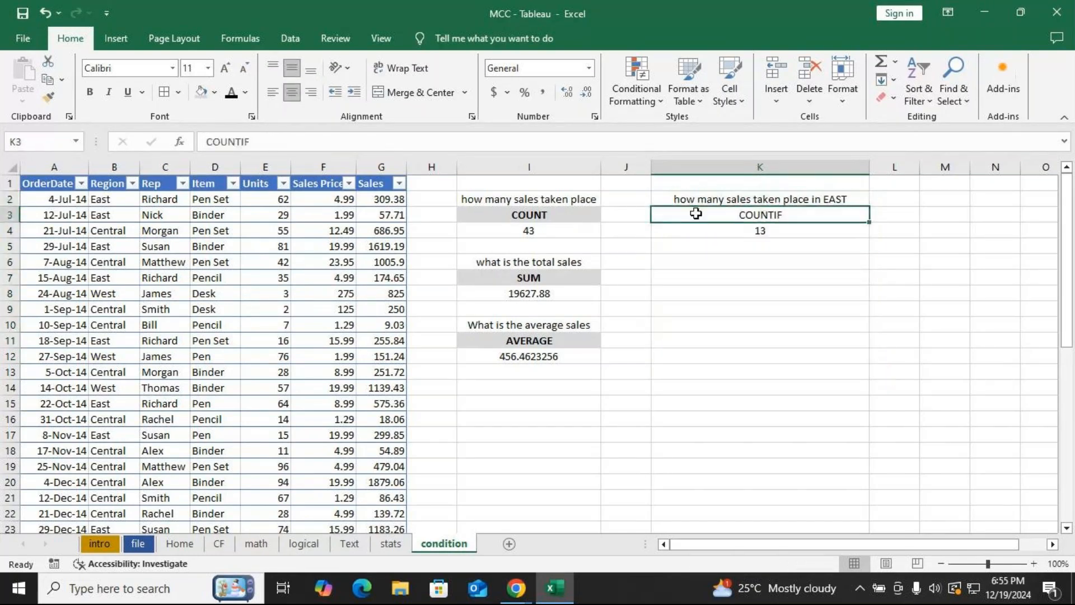
click(202, 92)
click(678, 260)
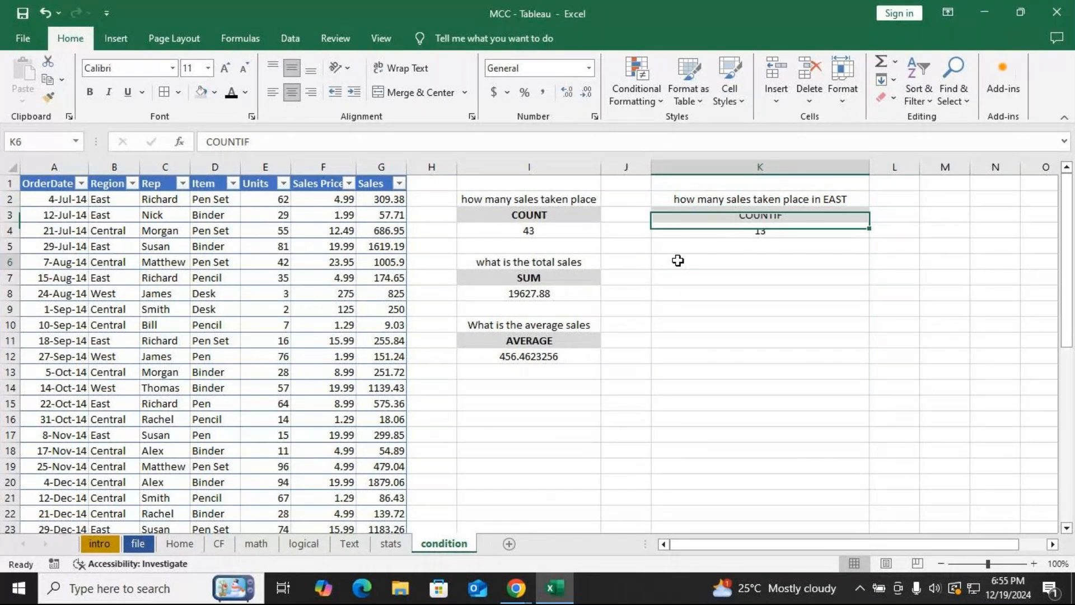
click(725, 216)
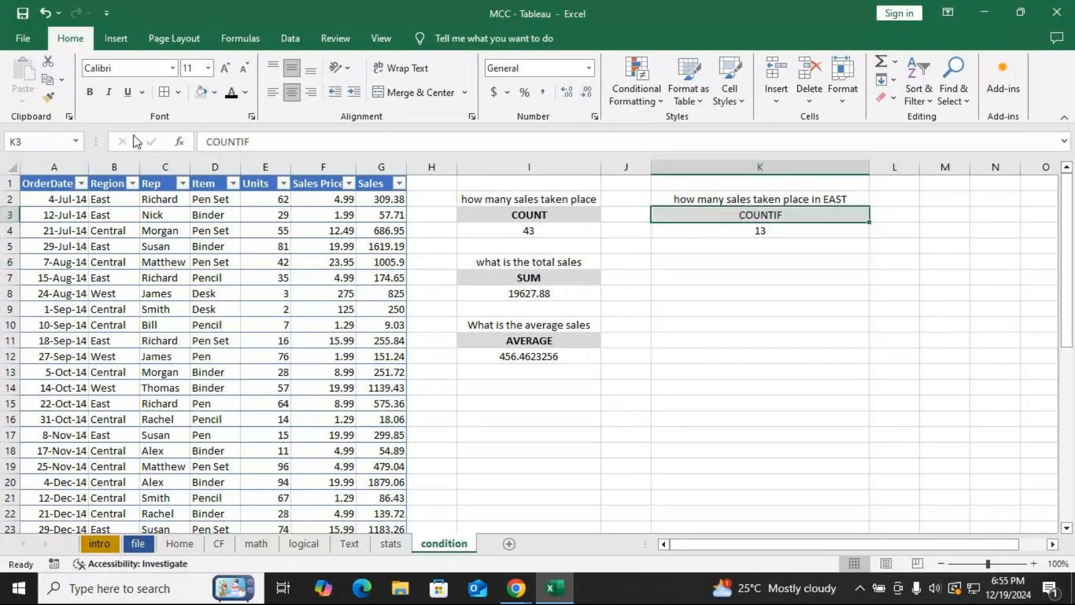
click(90, 94)
click(687, 264)
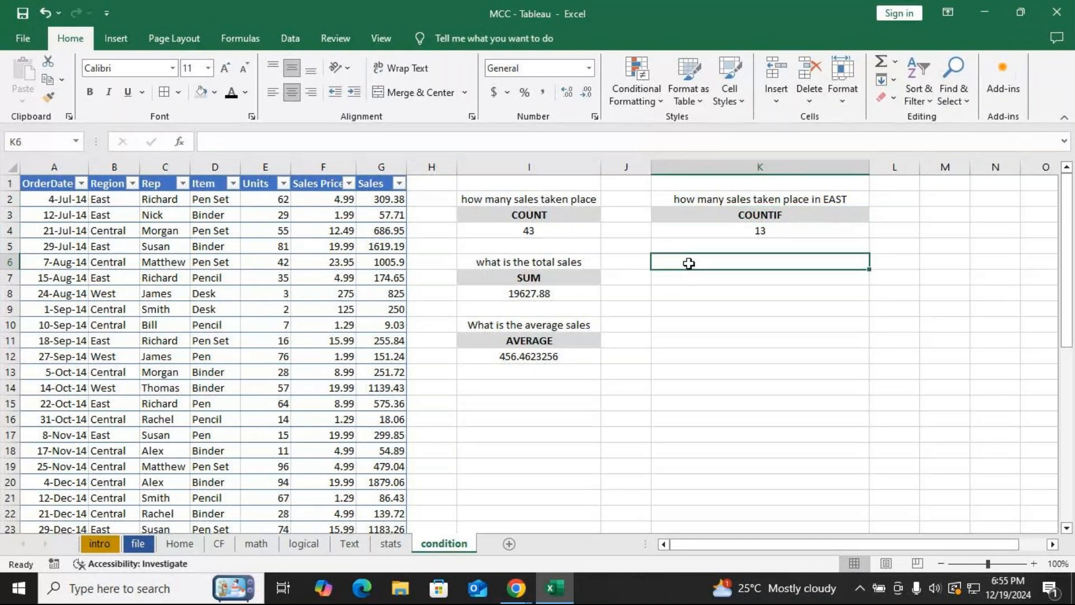
Open the COUNTIF formula in K4 to review its range and "East" criteria arguments.
click(776, 229)
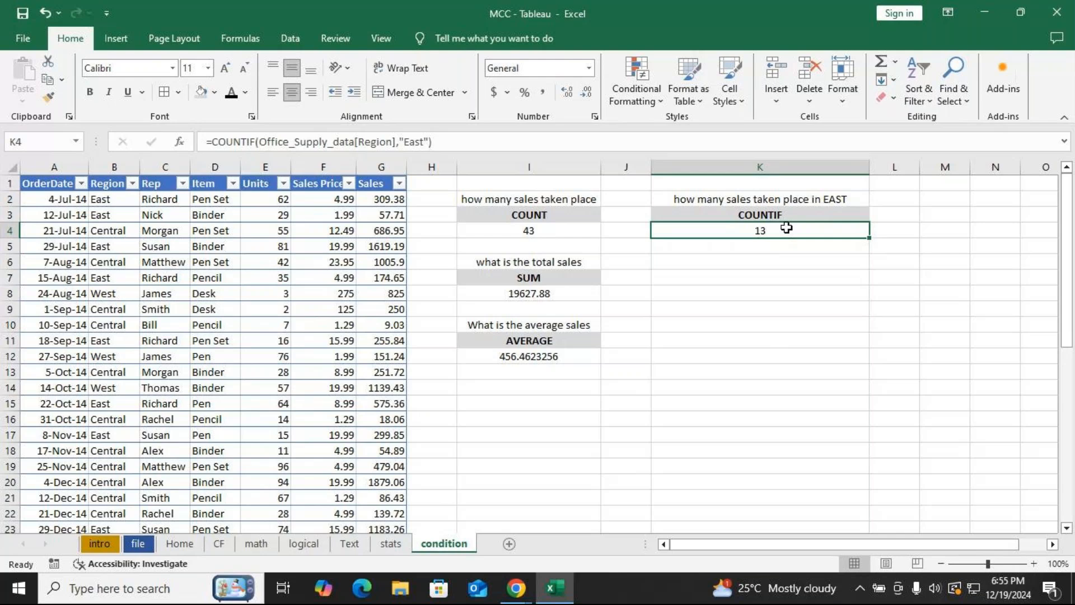
double_click(788, 230)
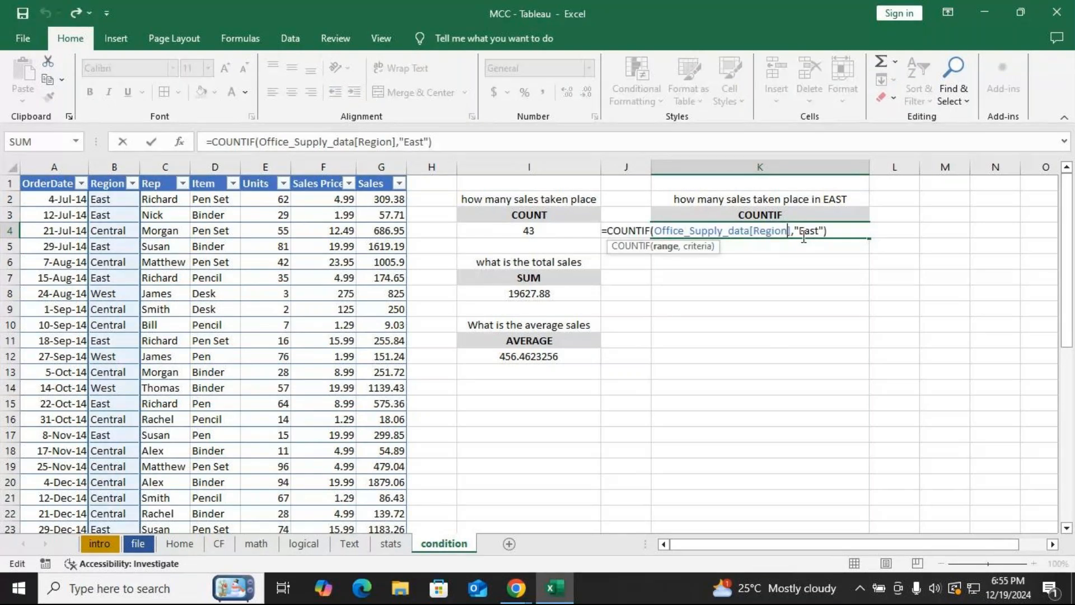
double_click(804, 236)
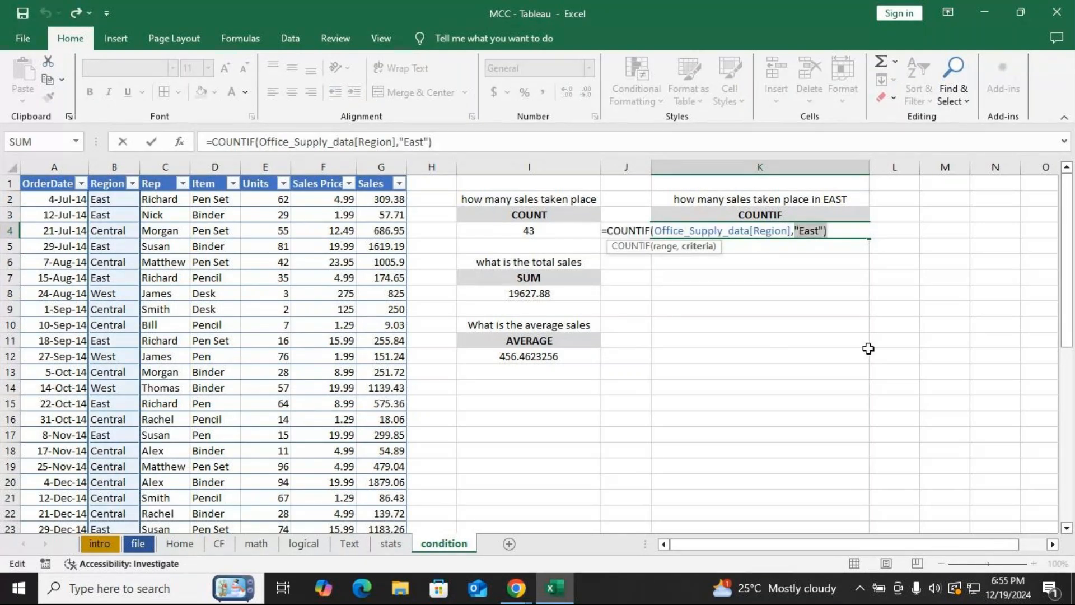
key(Return)
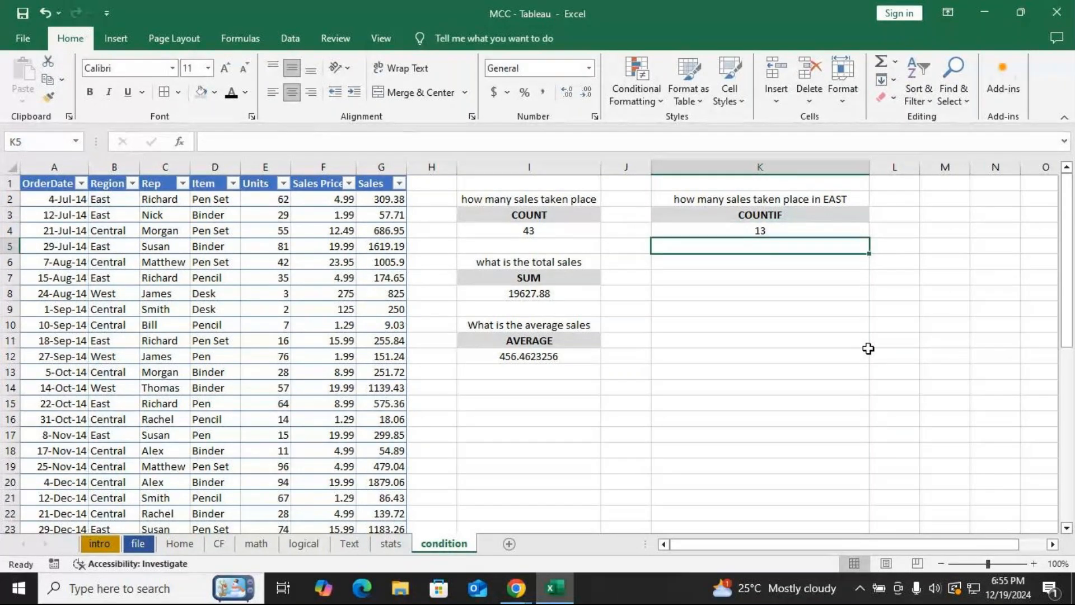
click(662, 260)
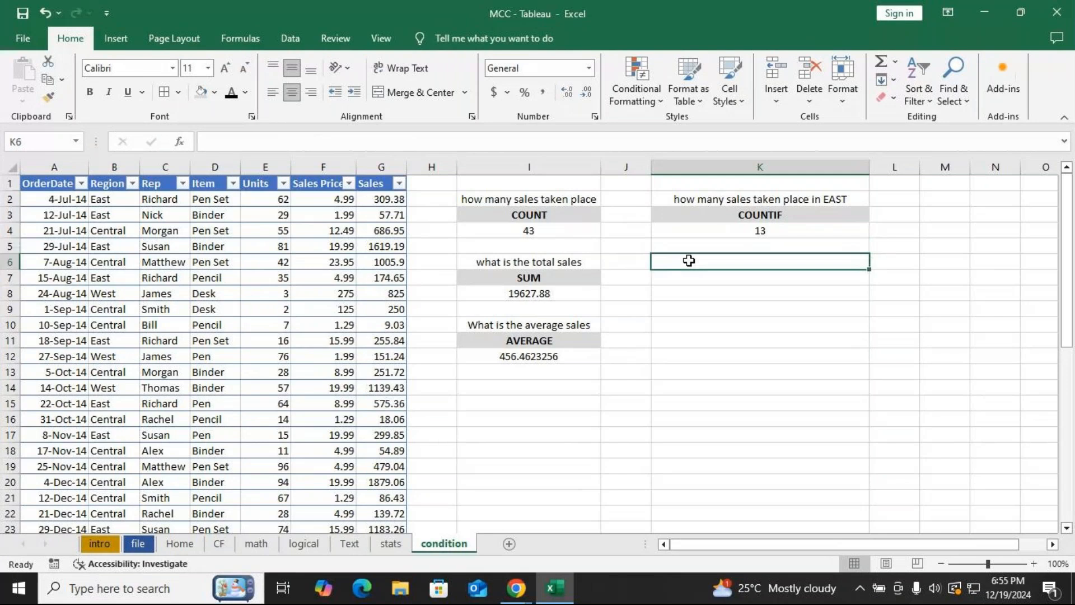
Reopen the COUNTIF formula in K4 to show its Region range and "East" criteria arguments.
double_click(802, 216)
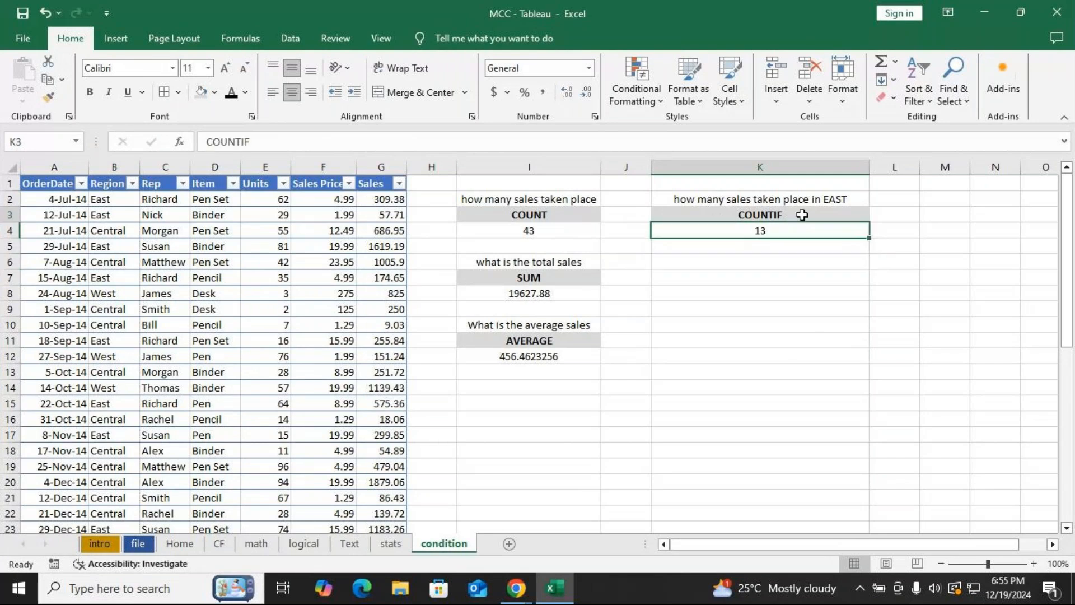
click(776, 233)
double_click(775, 233)
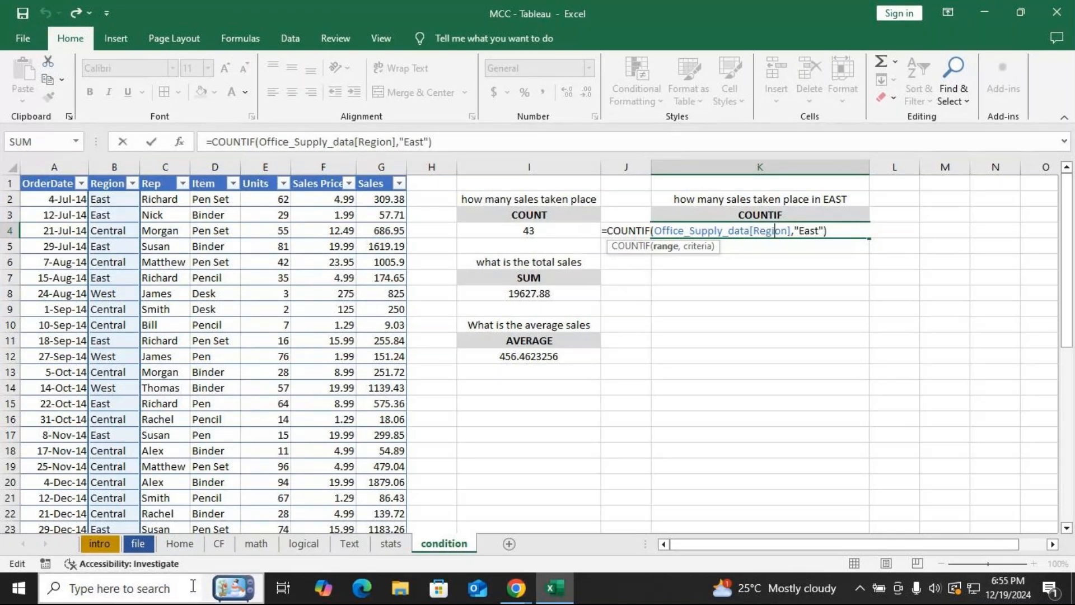
Switch to the GoTo meeting window, mute the microphone, and return to the spreadsheet.
key(alt+Tab)
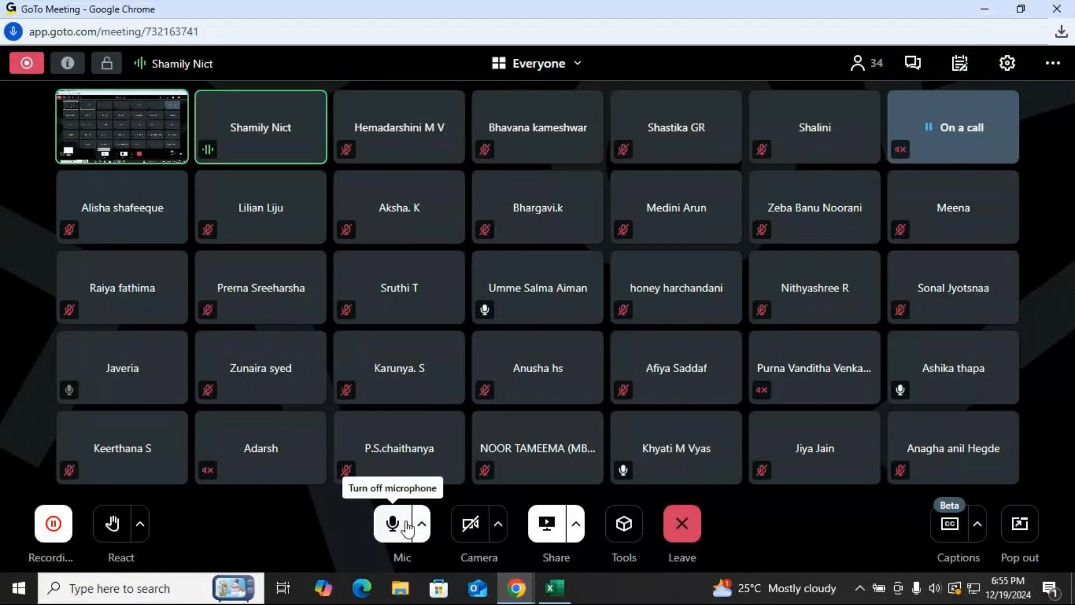
click(400, 526)
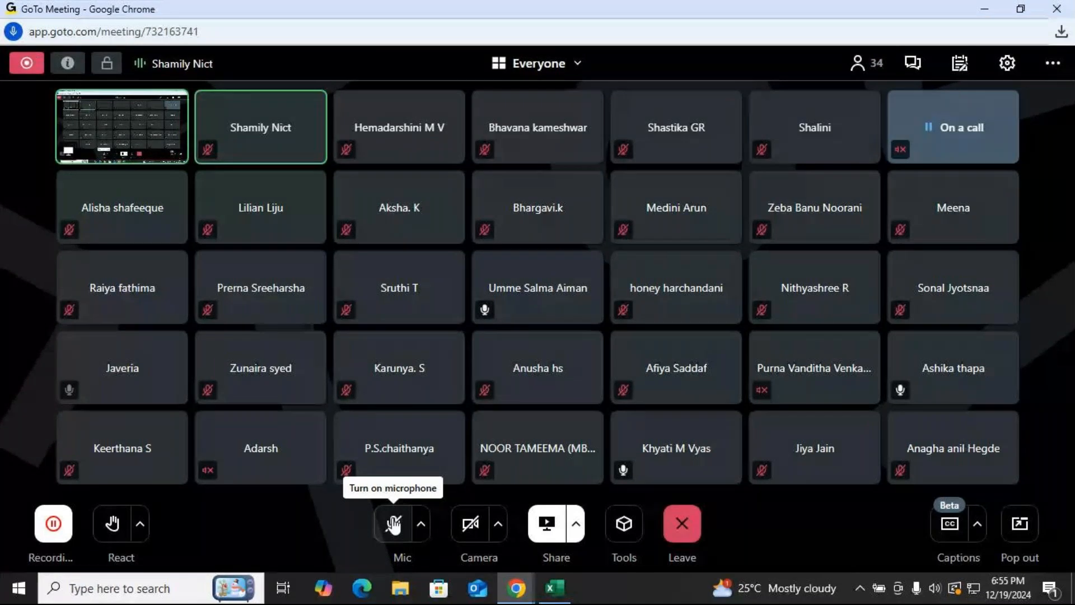
key(alt+Tab)
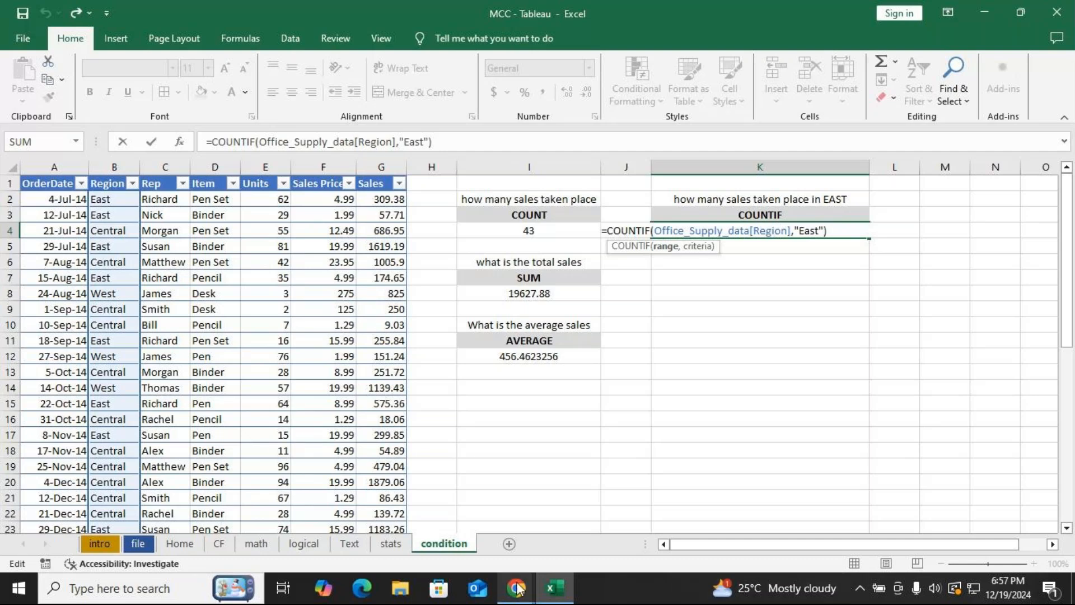
Switch back to the GoTo meeting and turn the microphone on again.
mouse_move(517, 588)
click(462, 561)
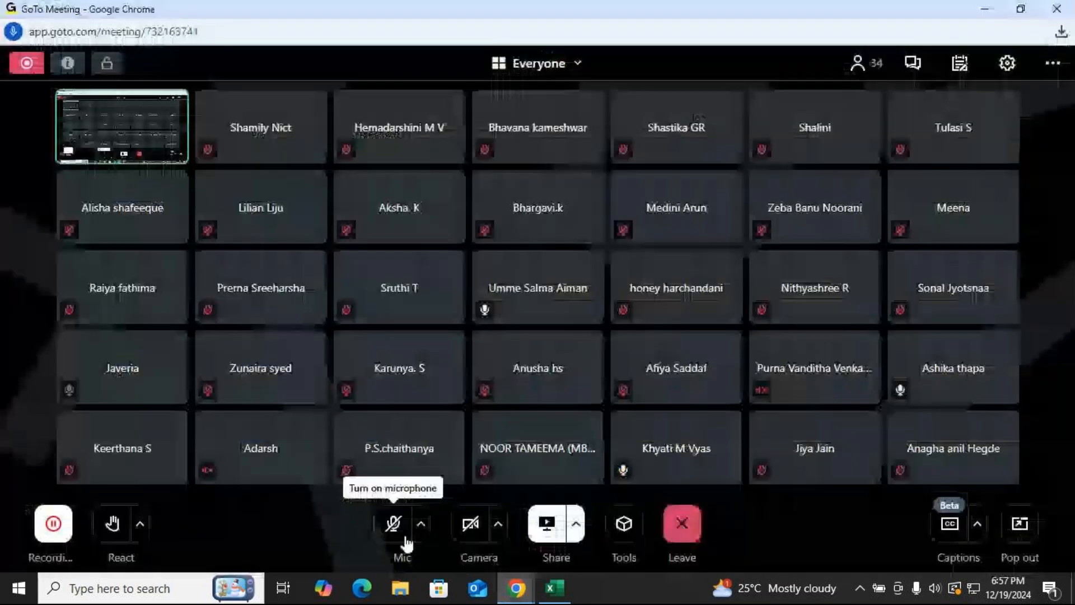
click(405, 536)
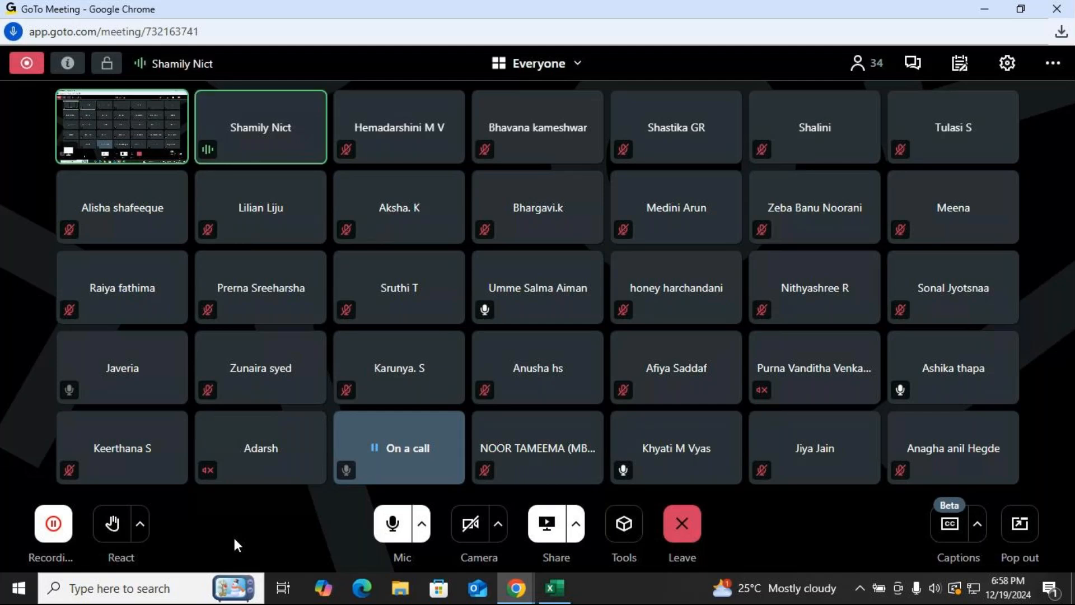
Open a new browser tab and search Google for "tableau desktop download".
mouse_move(516, 587)
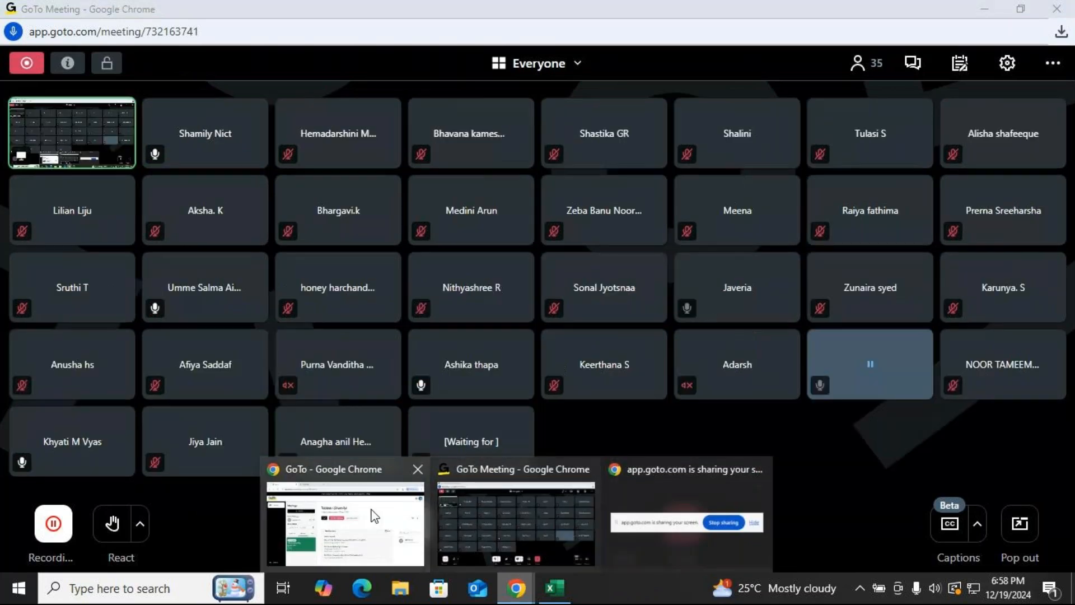
click(374, 515)
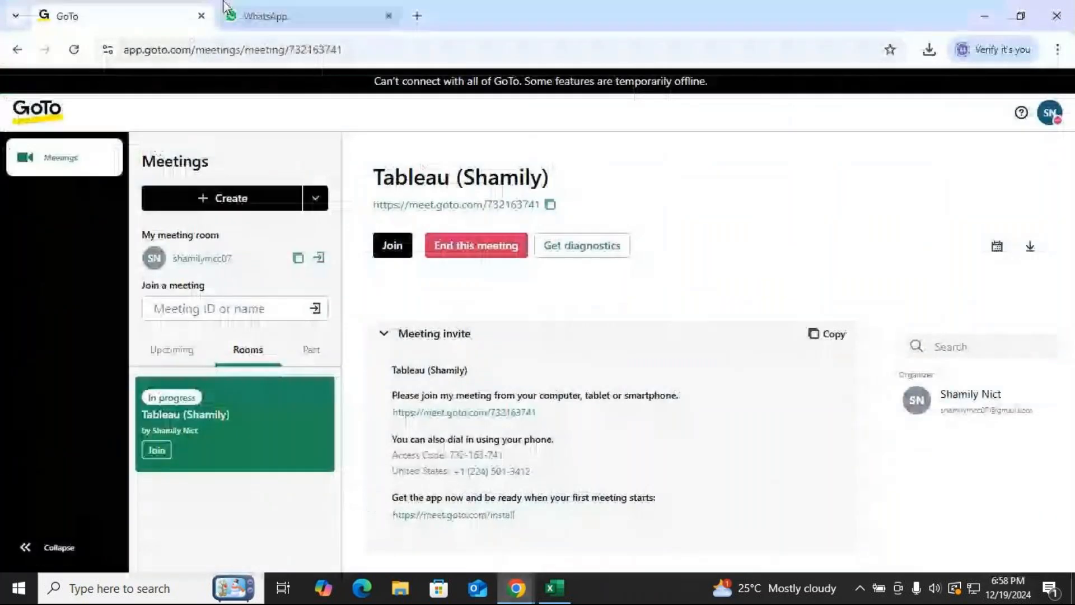
click(419, 17)
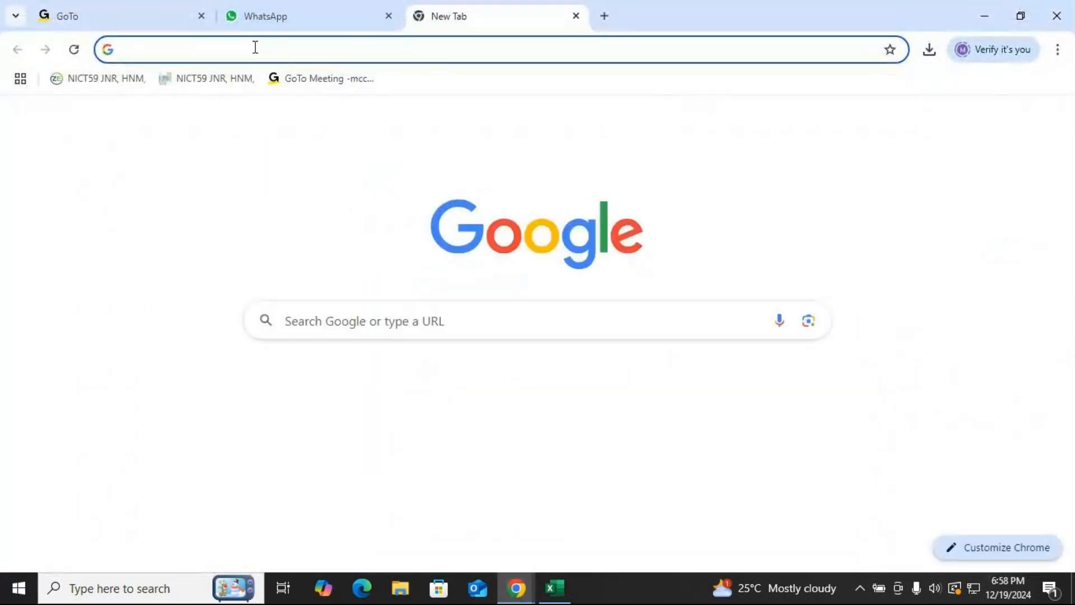
click(254, 47)
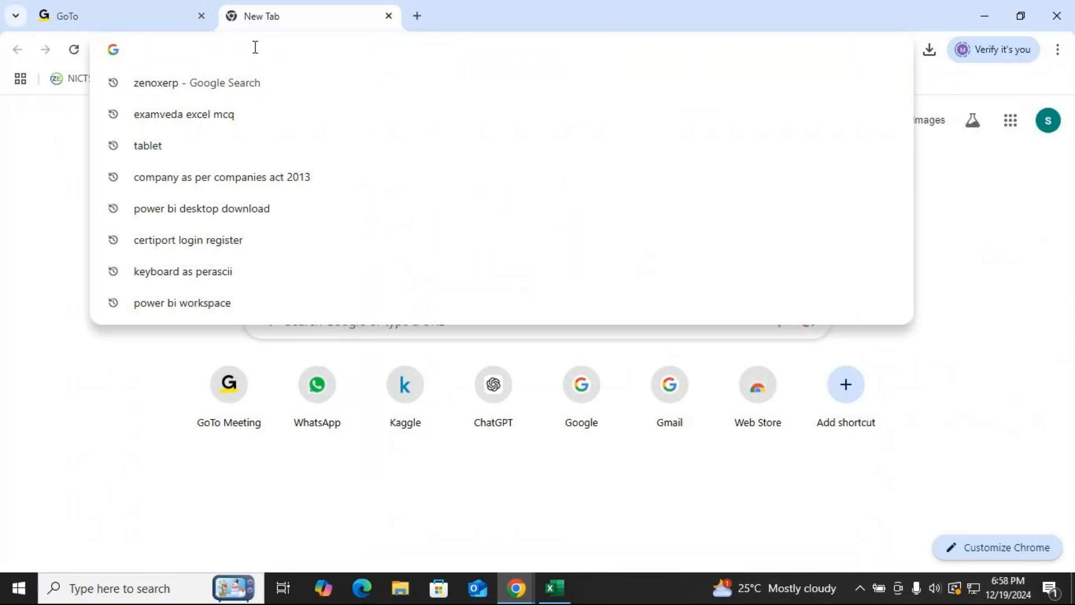
text(tablea)
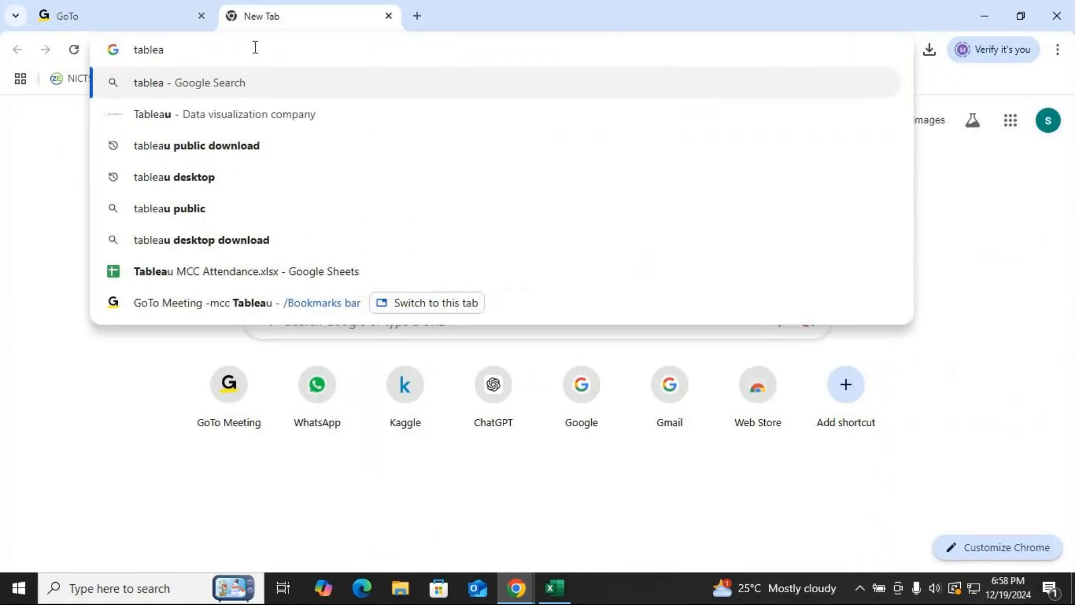
key(Down)
key(Down)
key(Down)
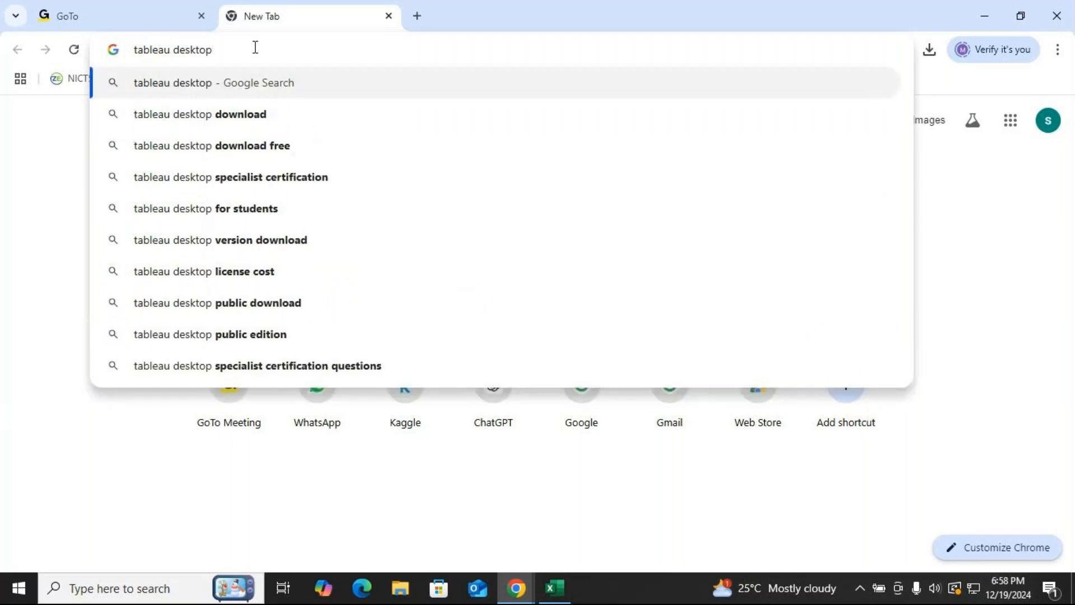
key(Down)
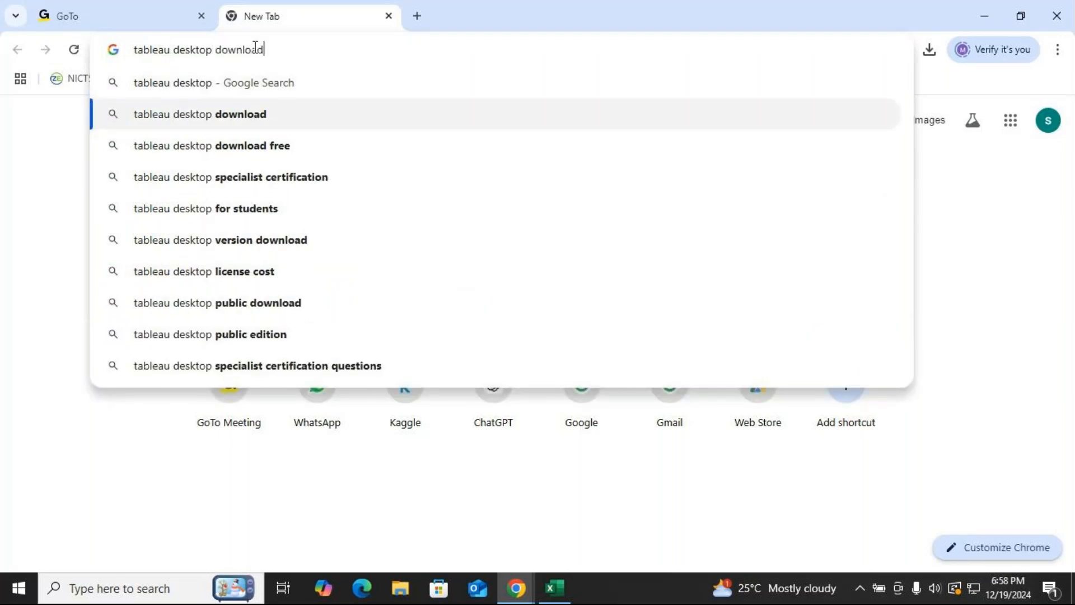
key(Return)
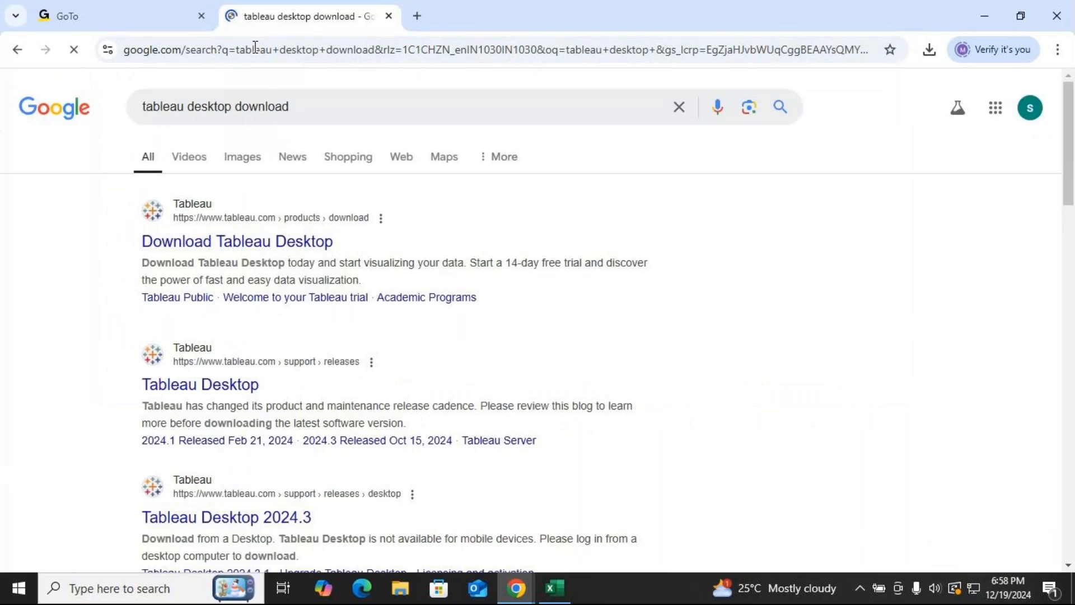
Open the Download Tableau Desktop result and scroll through its registration form and free trial option.
click(266, 246)
scroll(513, 378, down, 4)
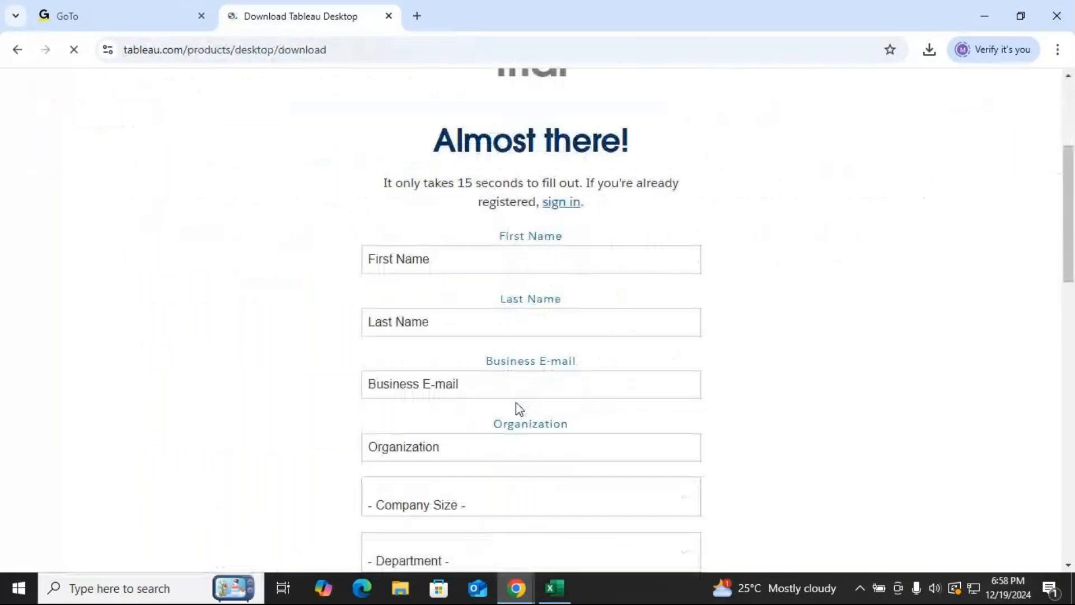
scroll(456, 252, down, 3)
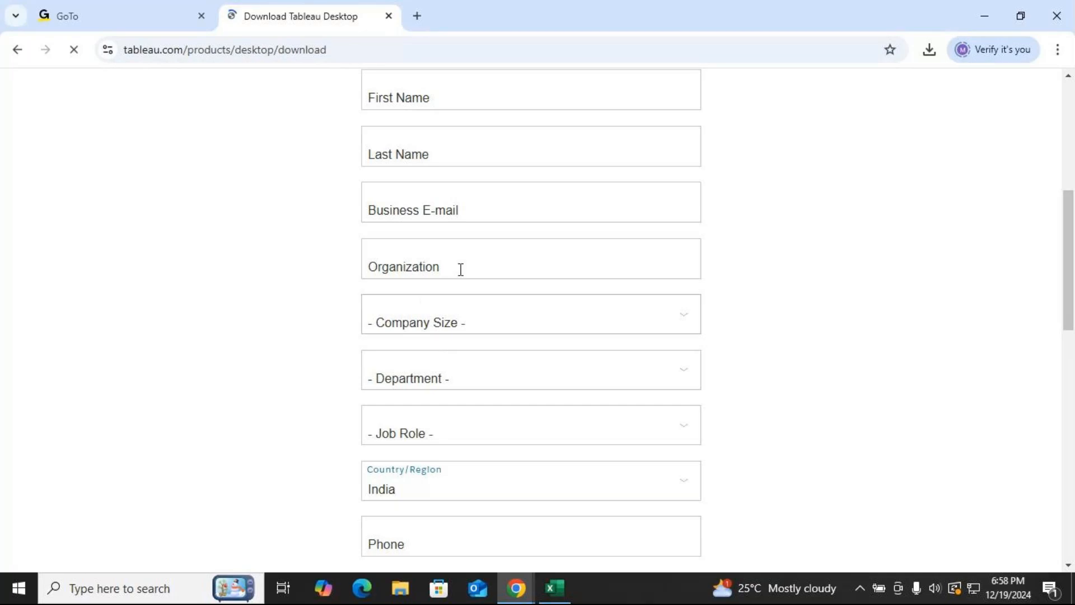
scroll(421, 396, down, 1)
scroll(423, 395, down, 5)
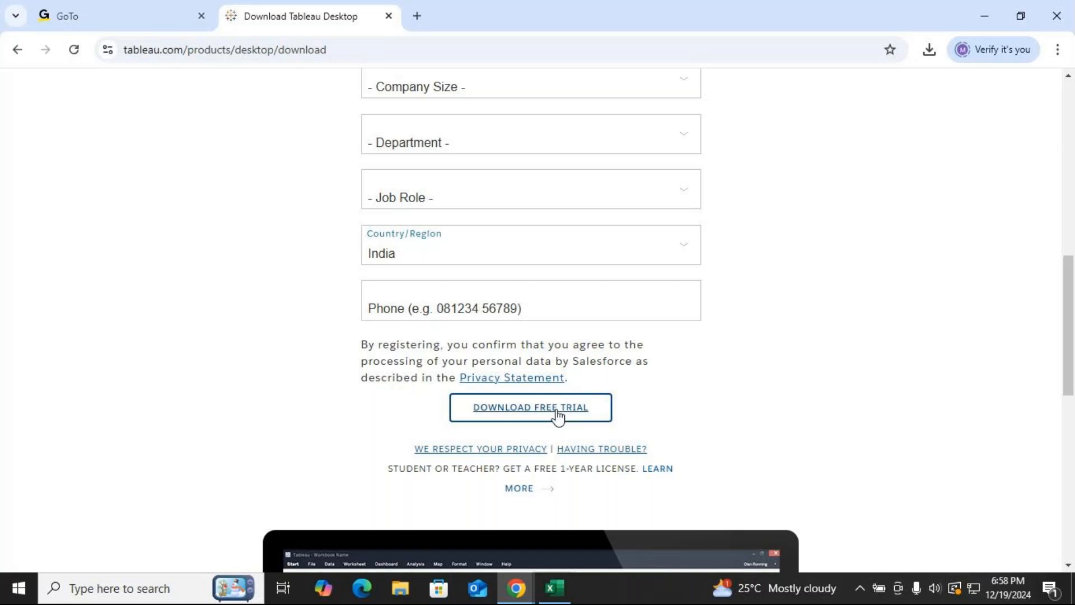
click(556, 414)
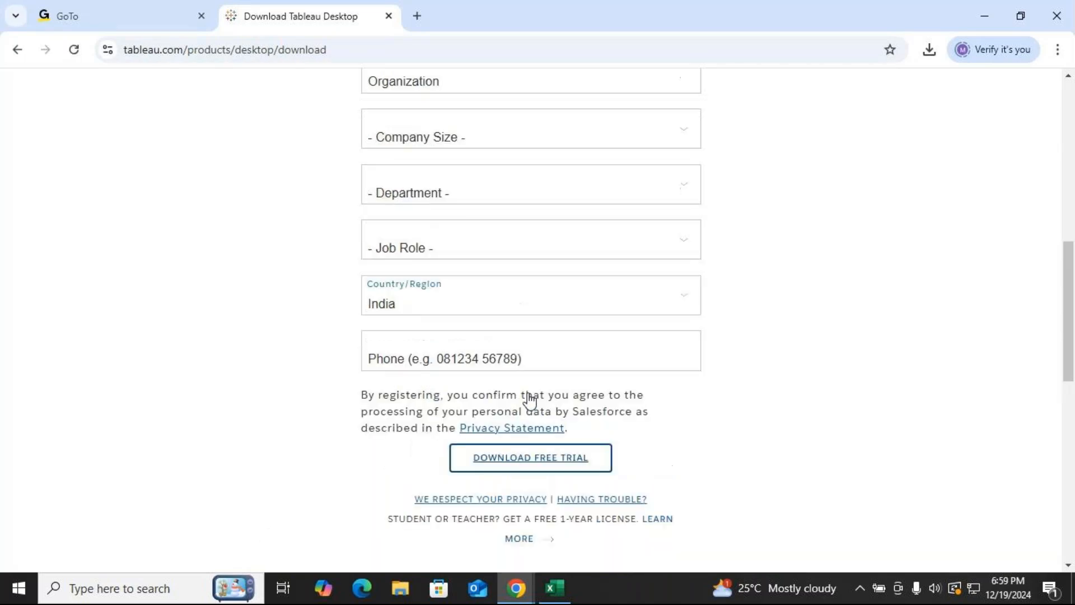
scroll(479, 320, down, 4)
scroll(479, 321, down, 3)
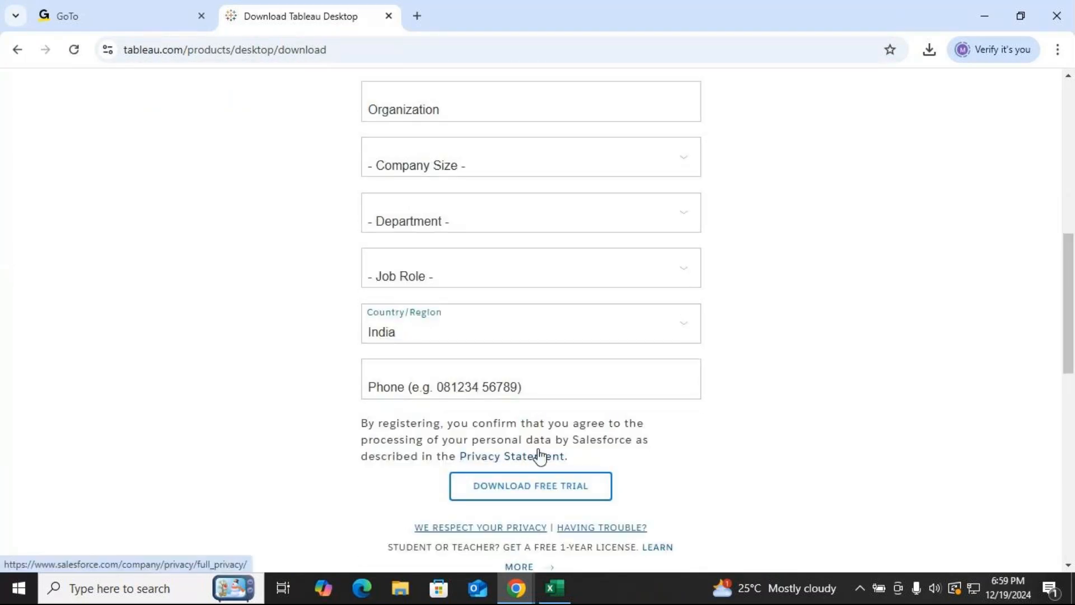
Change the search to "tableau public download", open the Tableau Public page, then close the tab.
click(19, 53)
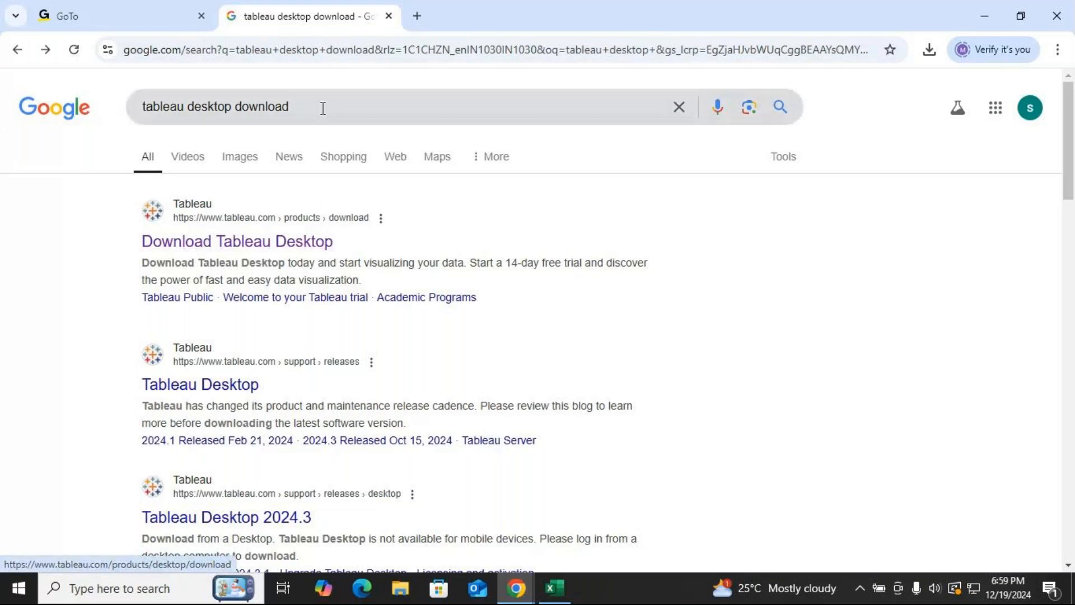
click(203, 111)
double_click(206, 108)
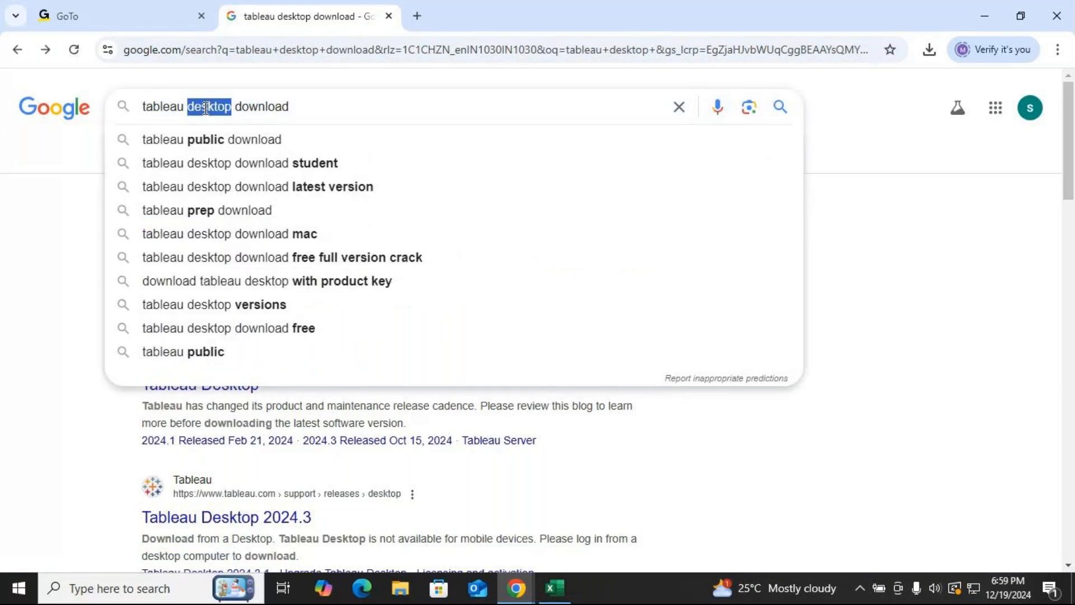
click(216, 147)
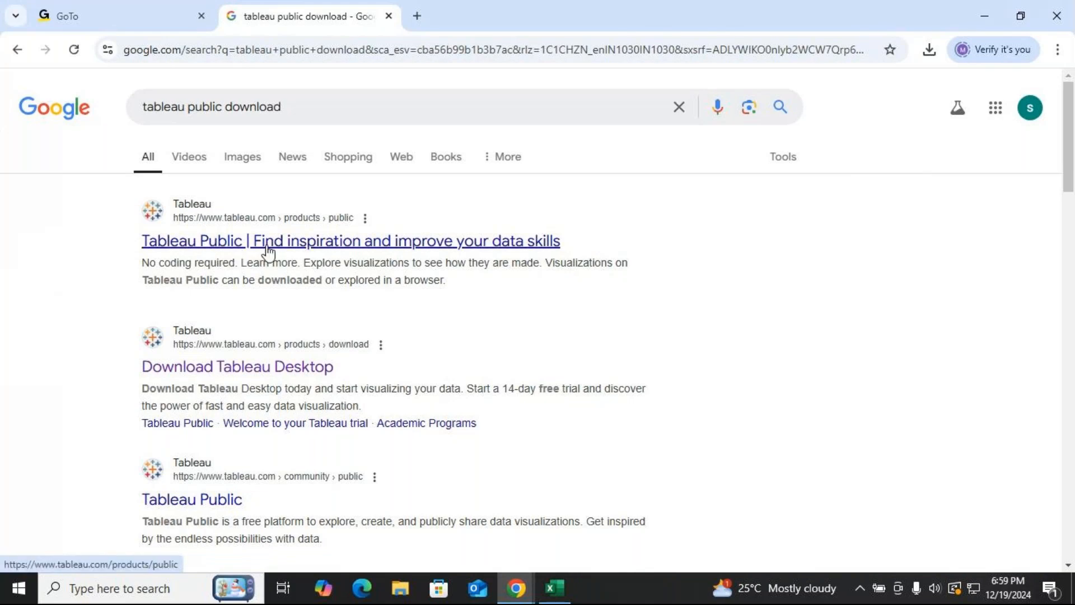
click(198, 504)
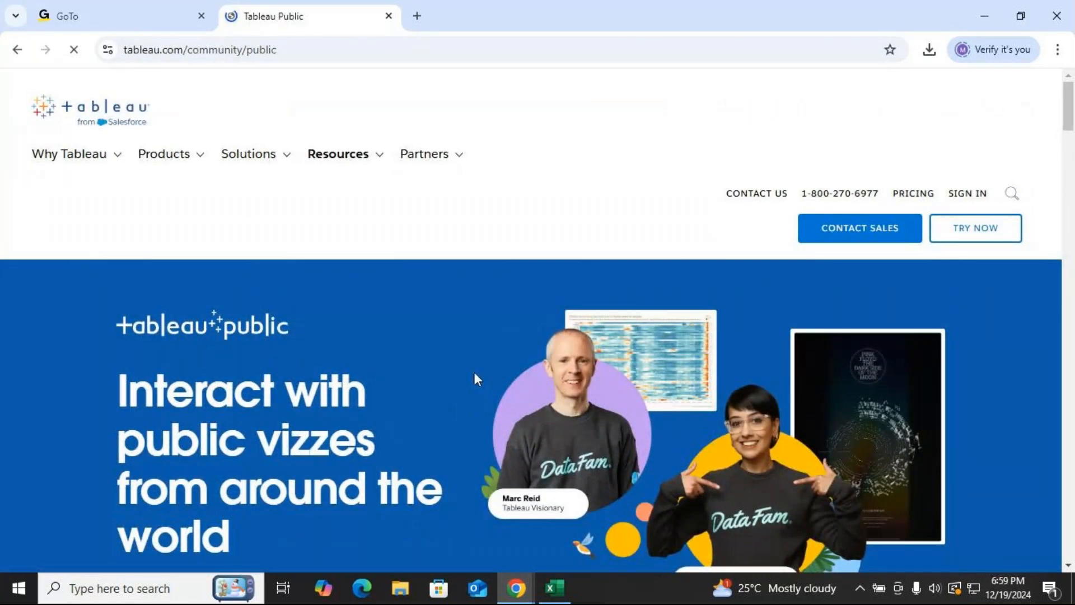
click(14, 51)
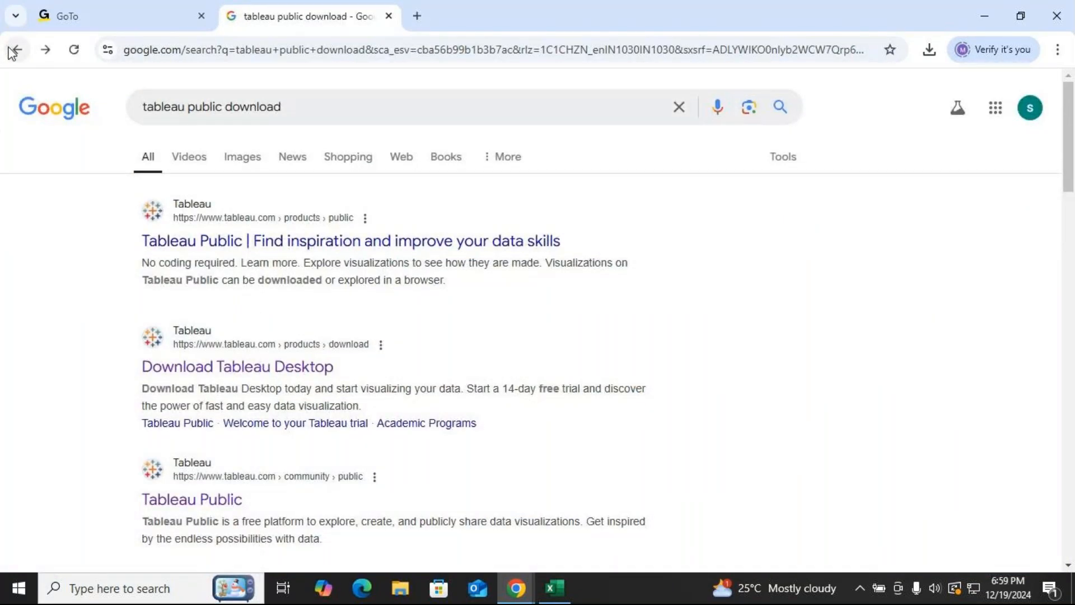
click(389, 15)
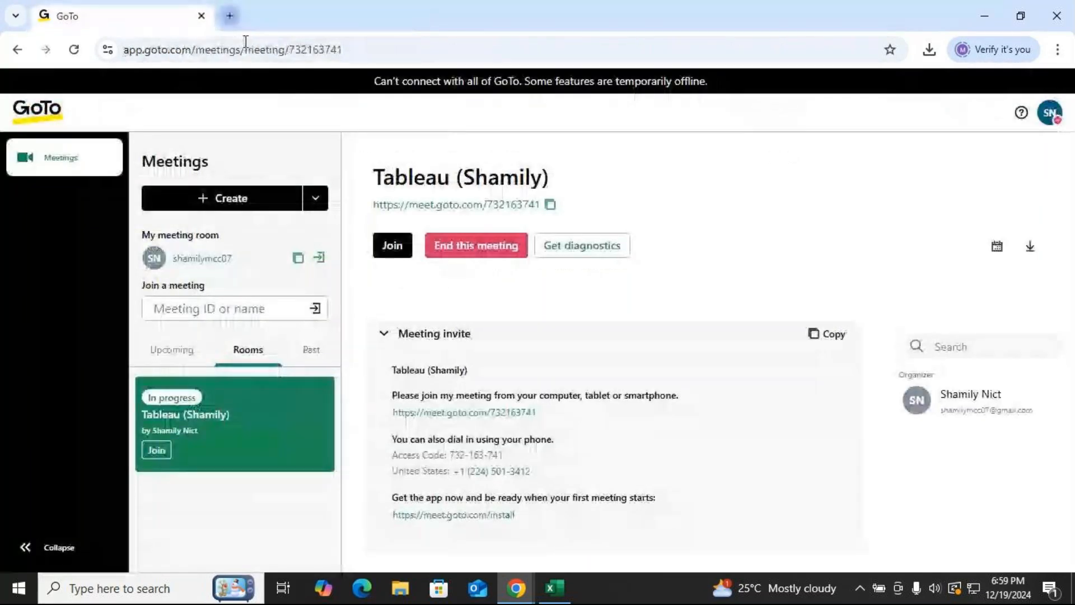
Open a new tab and search for NICT Computer Education Jayanagar.
click(228, 16)
text(NICT )
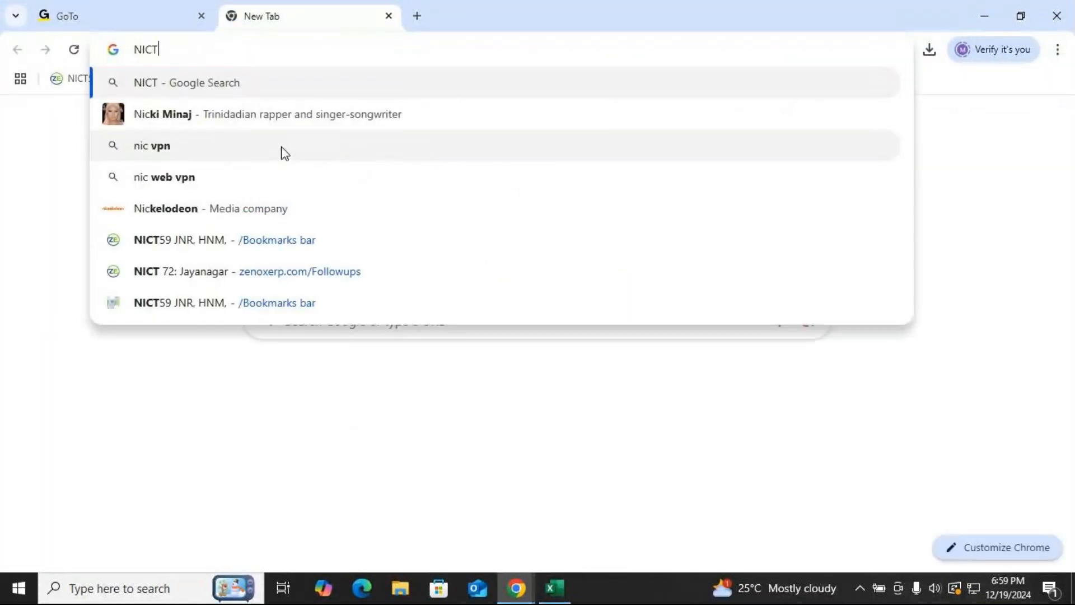
text(com)
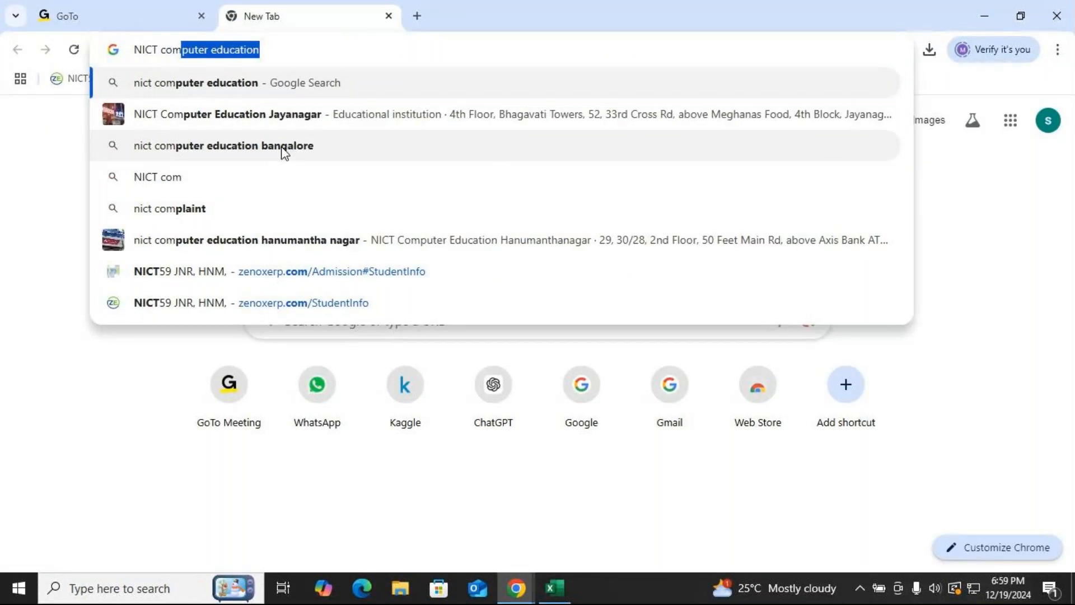
key(Right)
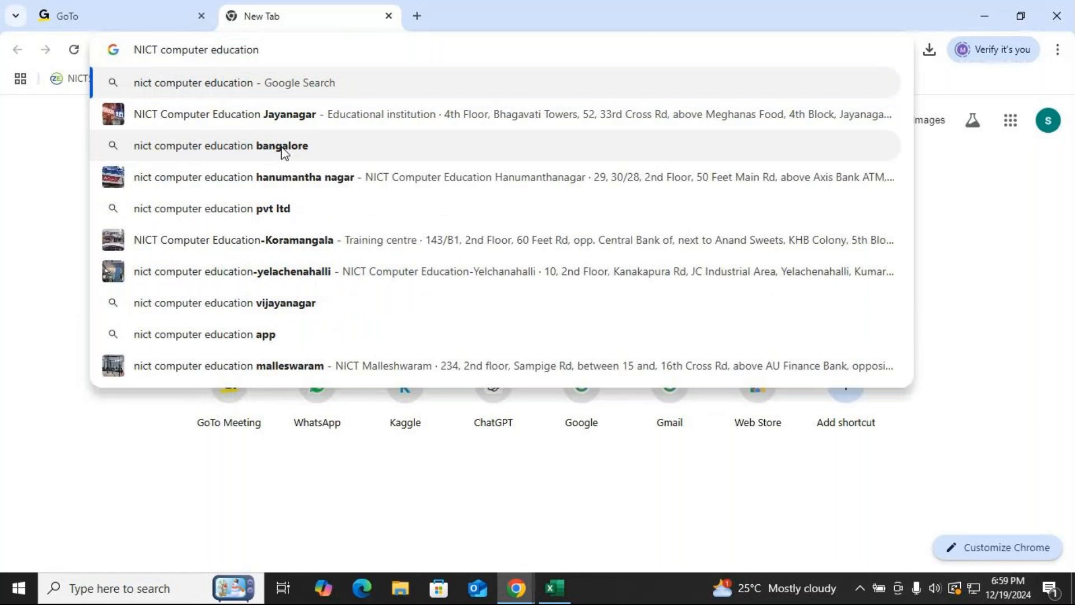
click(281, 115)
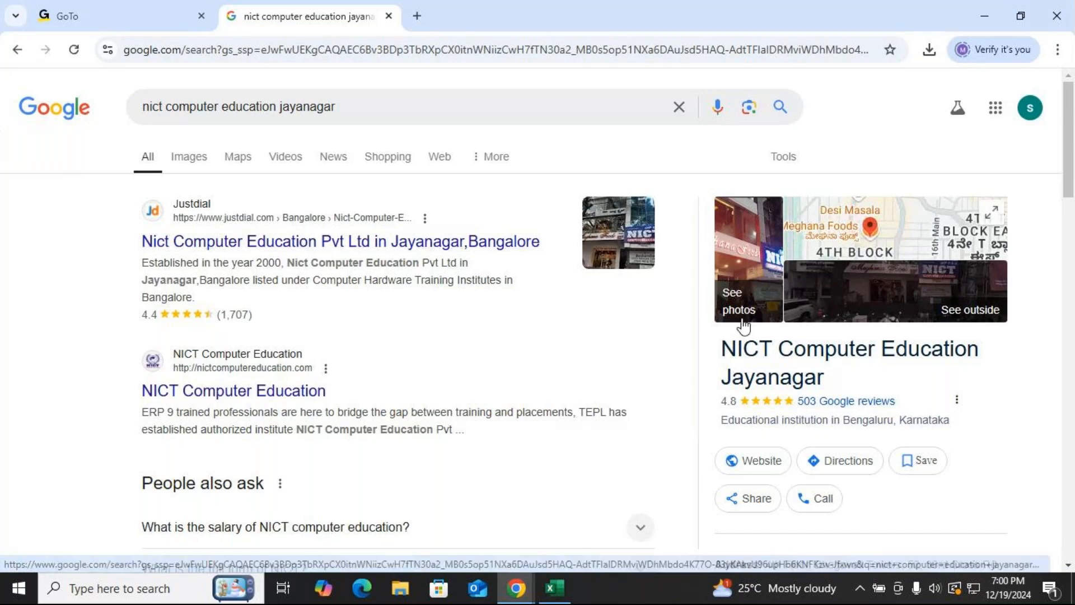
Scroll the institute's listing and highlight its address, then close the tab and minimize the browser.
scroll(826, 397, down, 1)
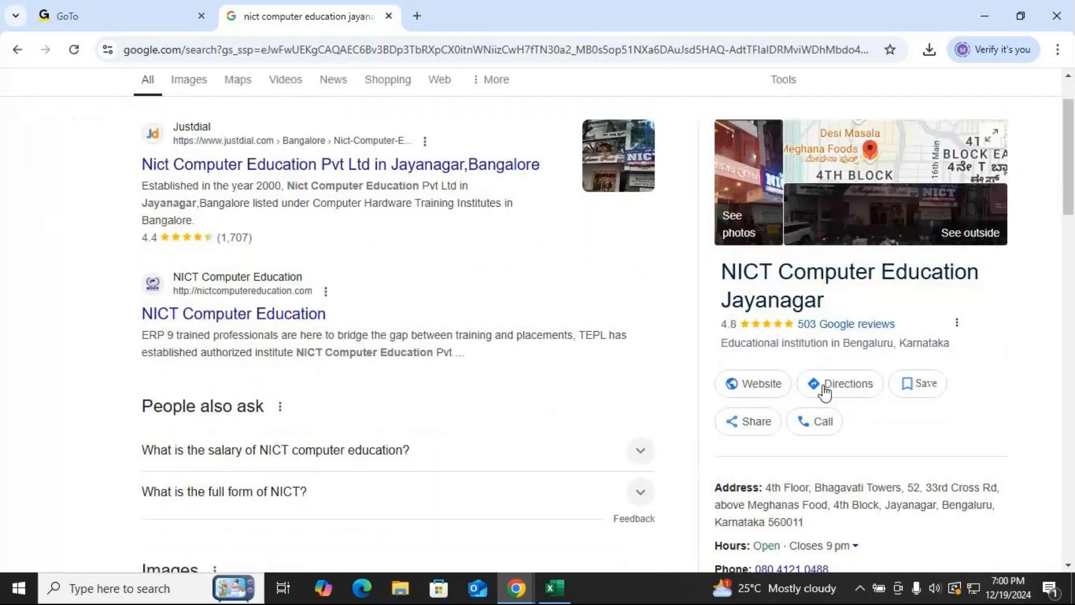
scroll(826, 392, down, 1)
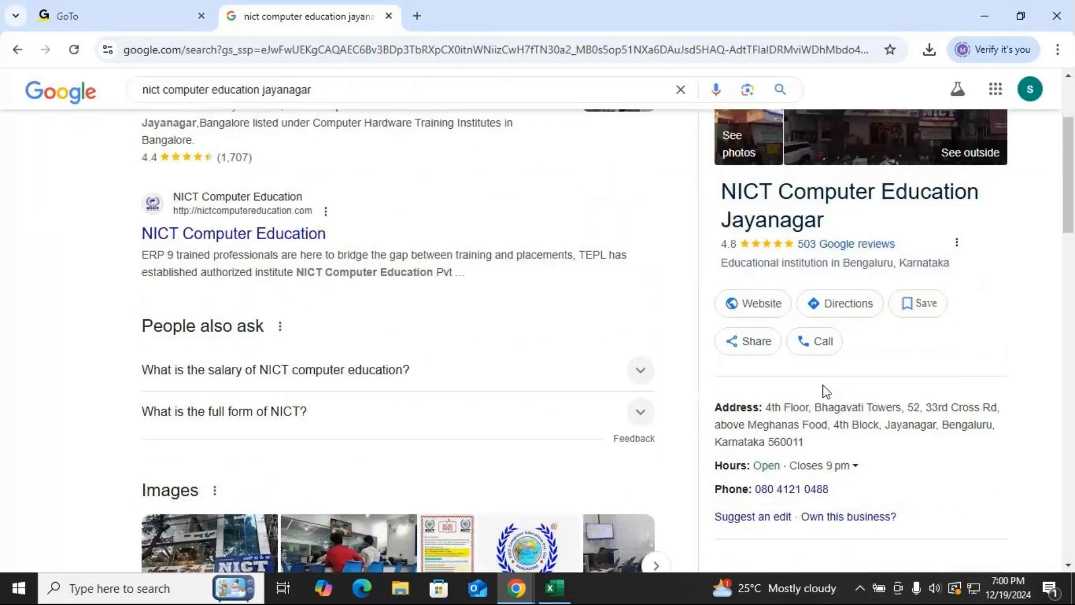
drag(826, 391, 823, 460)
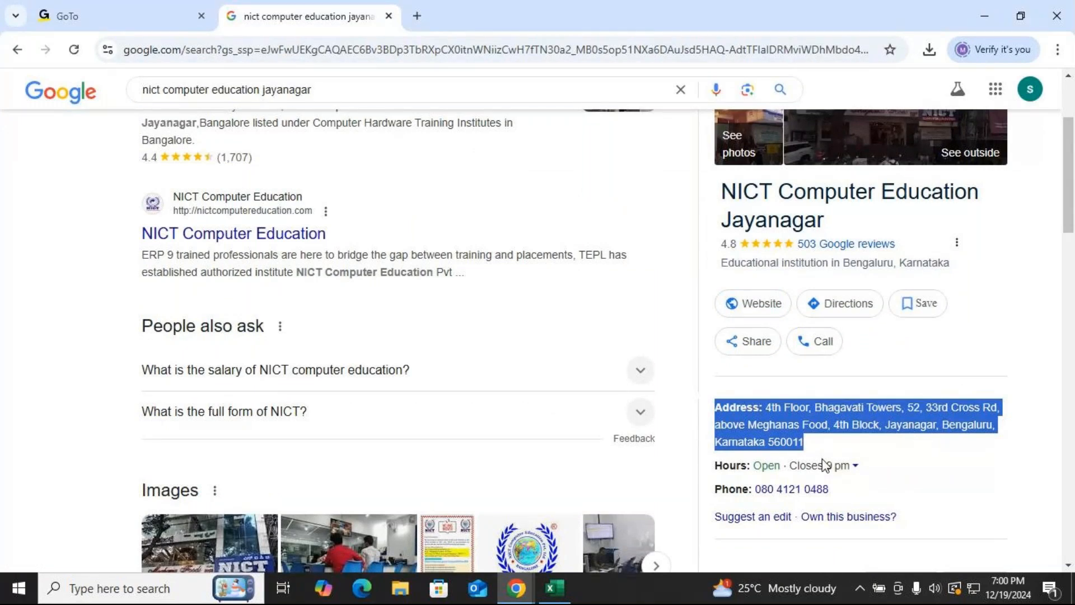
scroll(823, 460, down, 1)
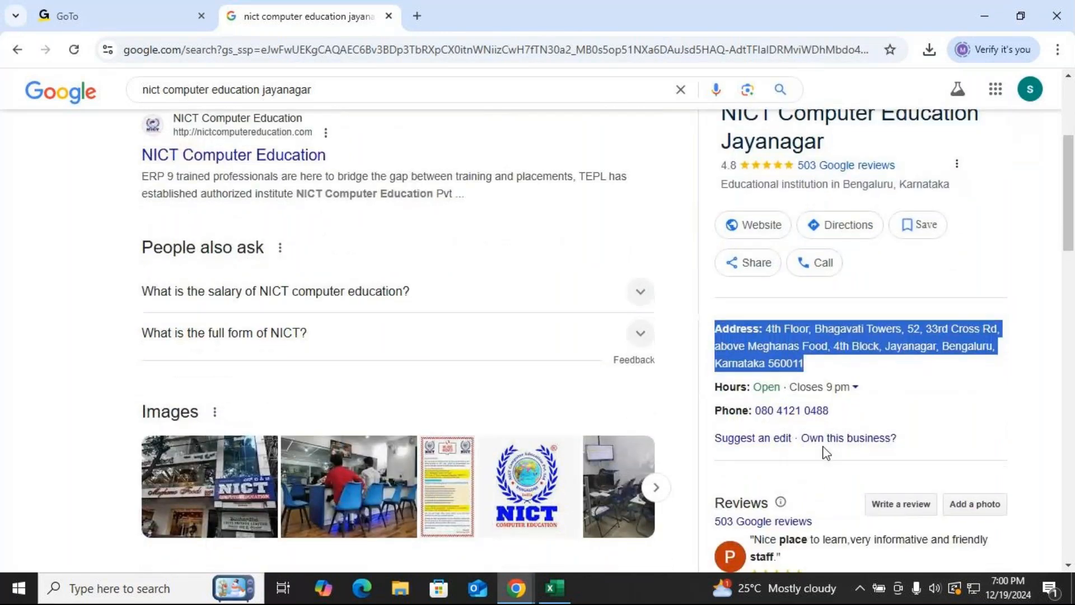
key(ctrl+w)
click(984, 16)
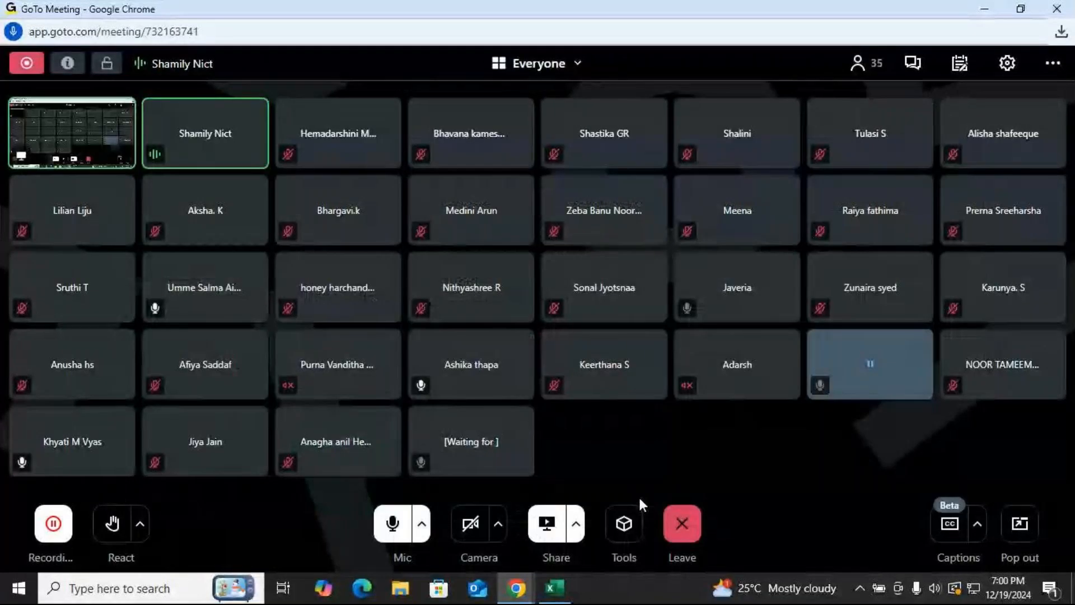
Return to the spreadsheet and confirm the COUNTIF formula counting East sales in K4.
click(555, 588)
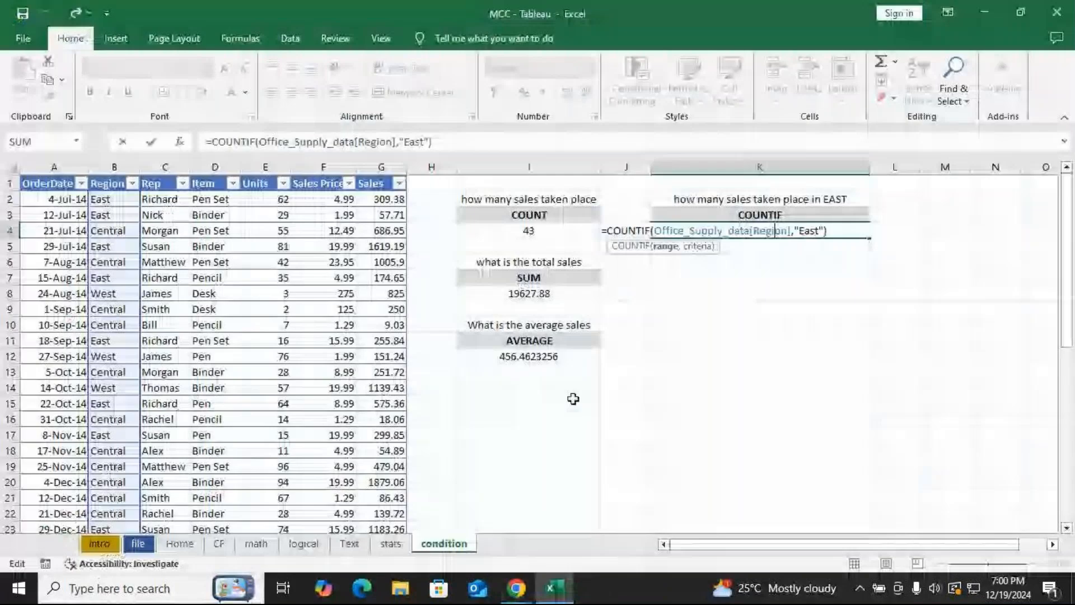
key(Return)
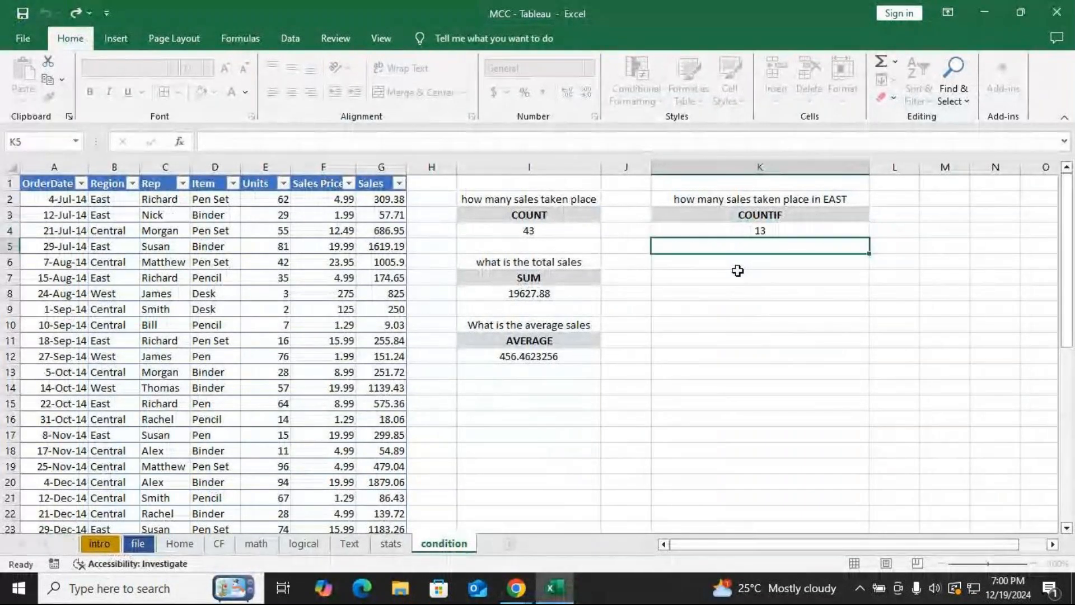
click(772, 236)
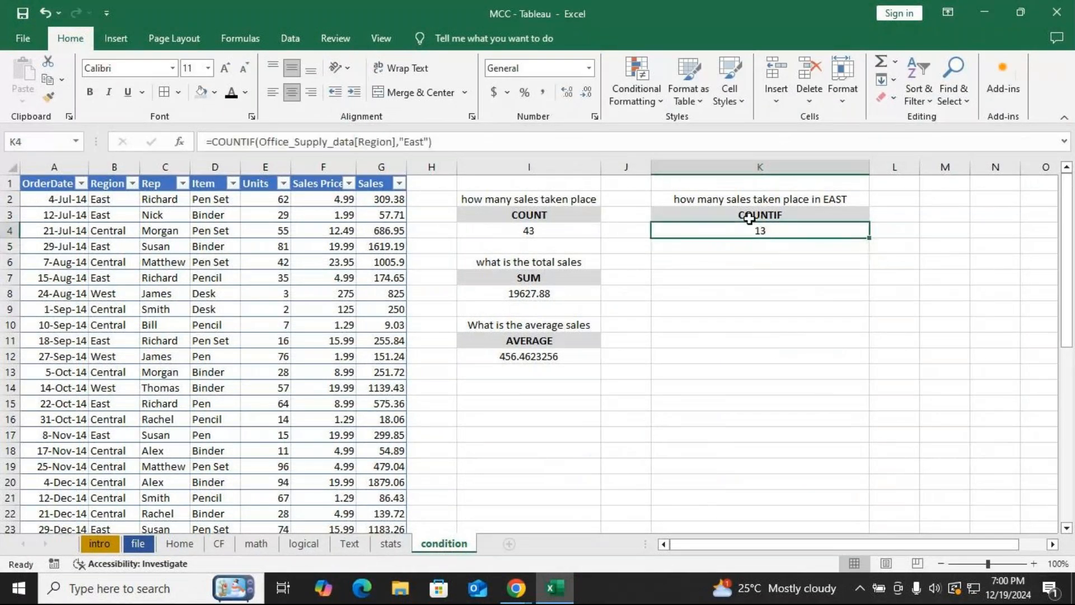
click(717, 263)
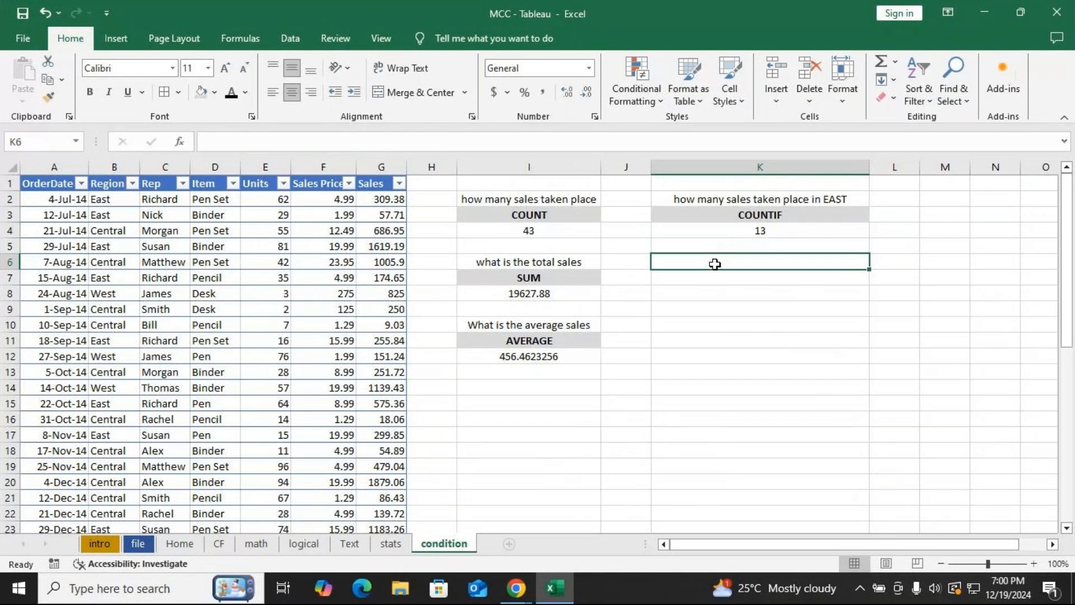
click(538, 265)
text(c)
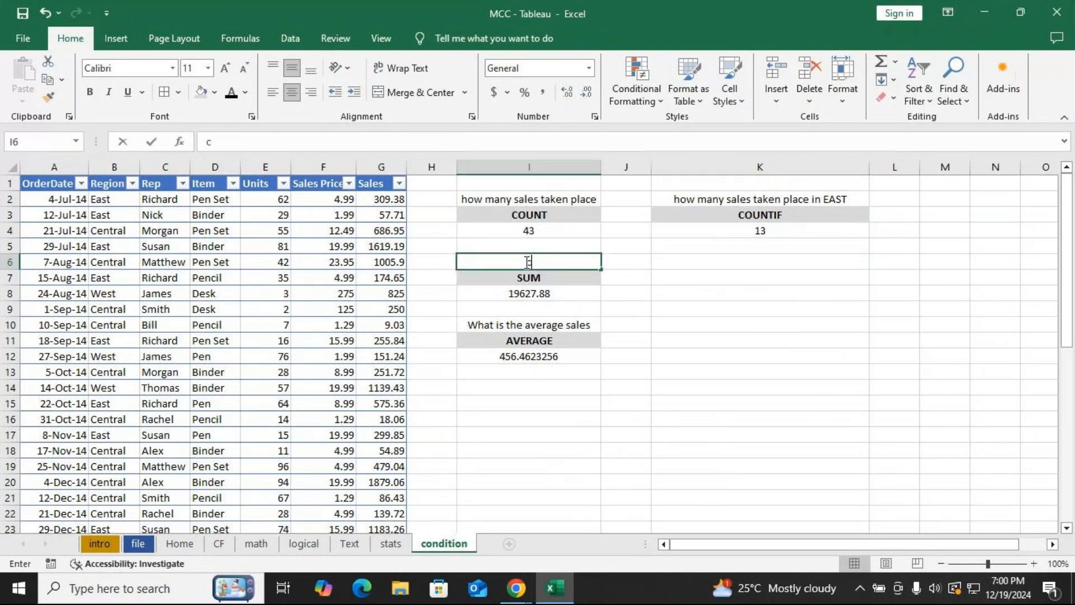
key(ctrl+z)
click(706, 265)
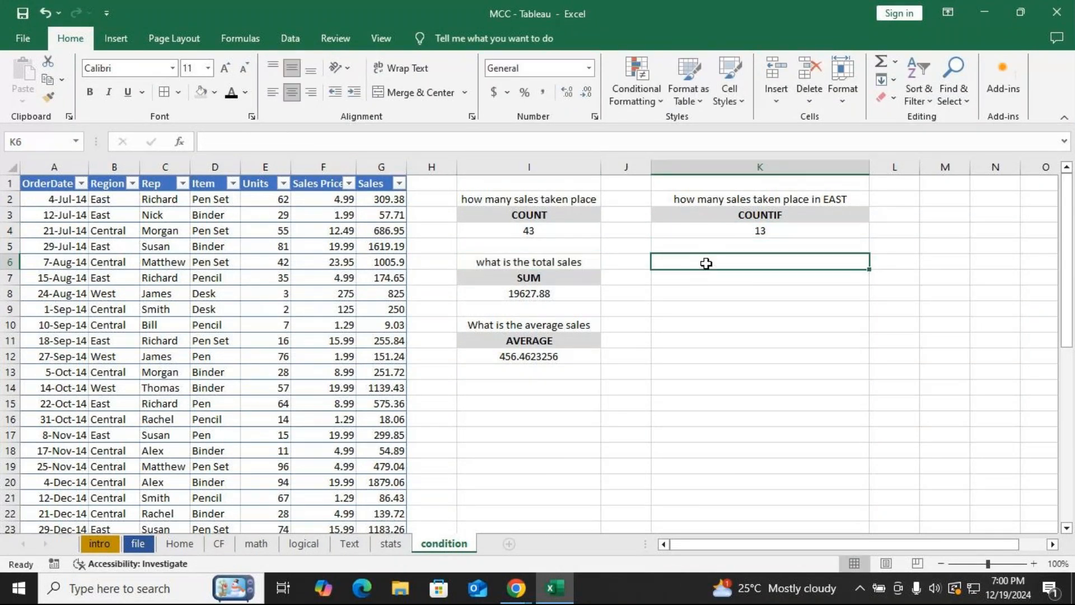
Copy the "what is the total sales" heading into K6 and extend it to "what is the total sales in EAST".
click(560, 261)
key(ctrl+c)
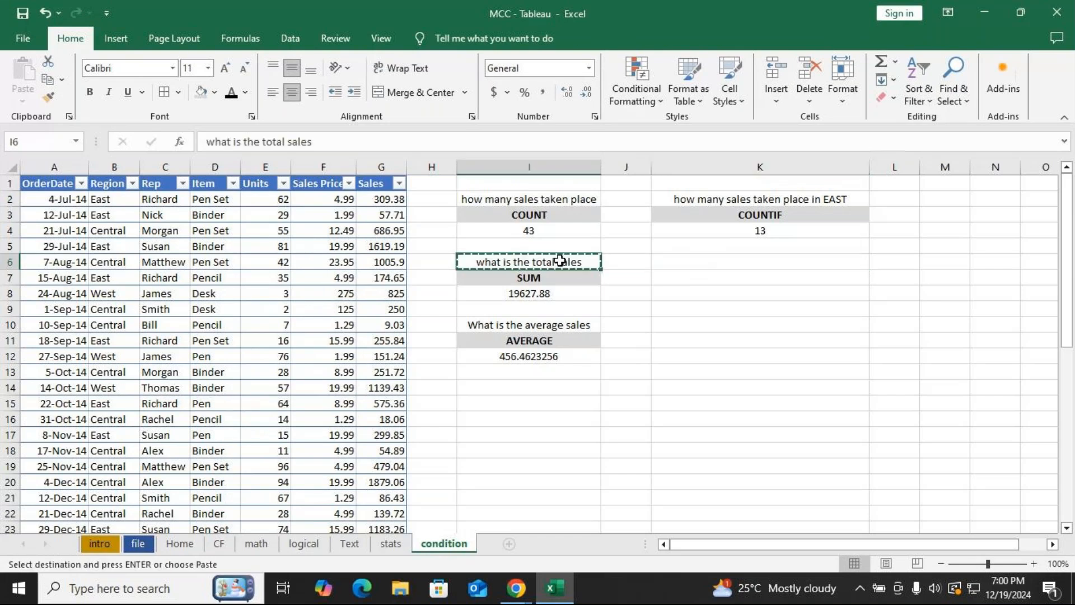
click(713, 263)
key(ctrl+v)
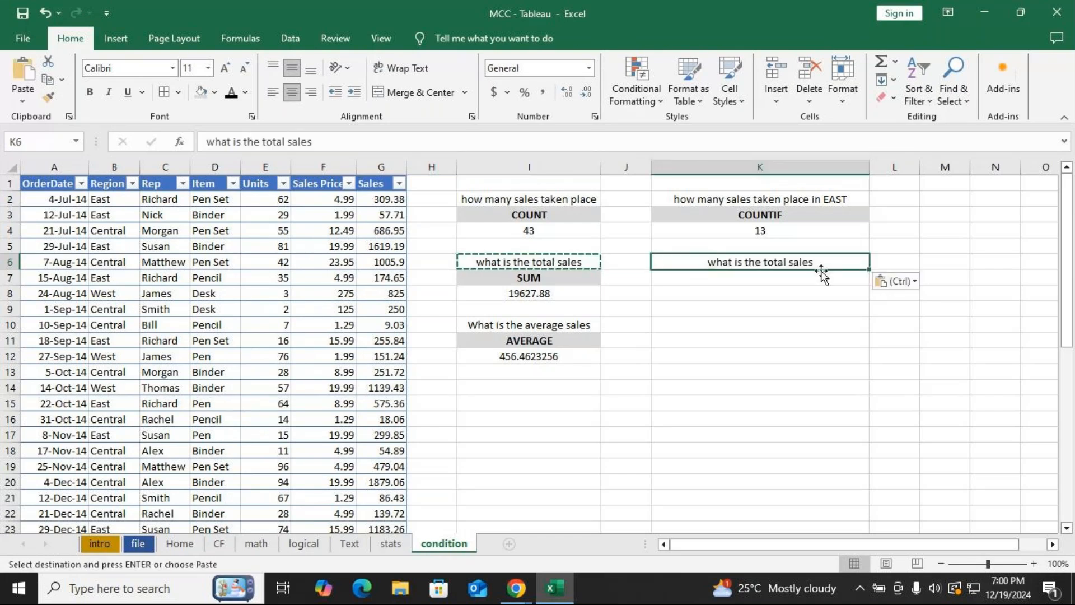
double_click(828, 264)
text(in )
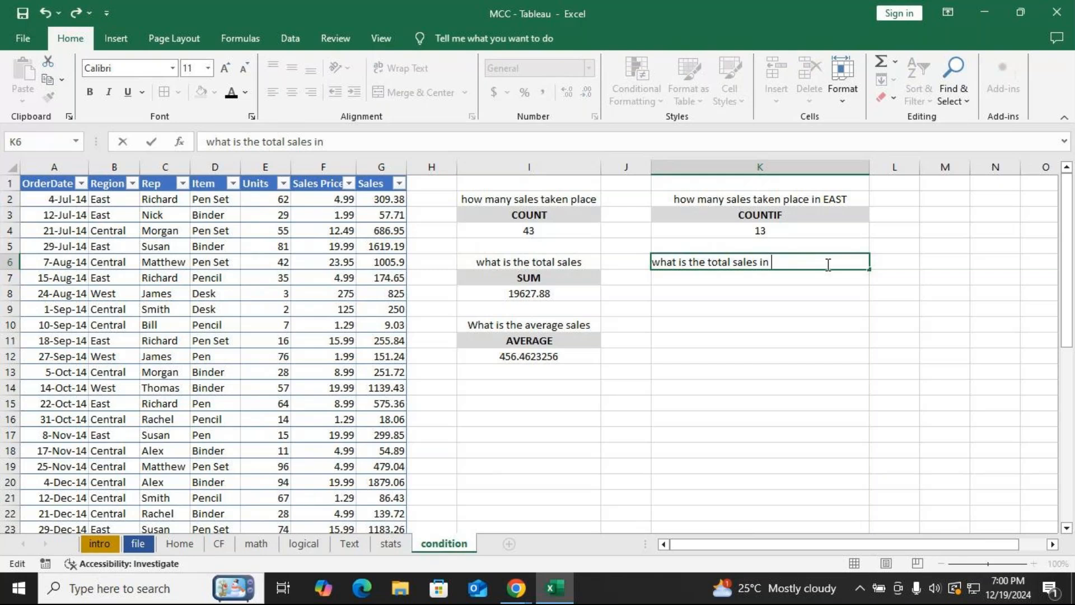
text(EAST)
key(Return)
key(Return)
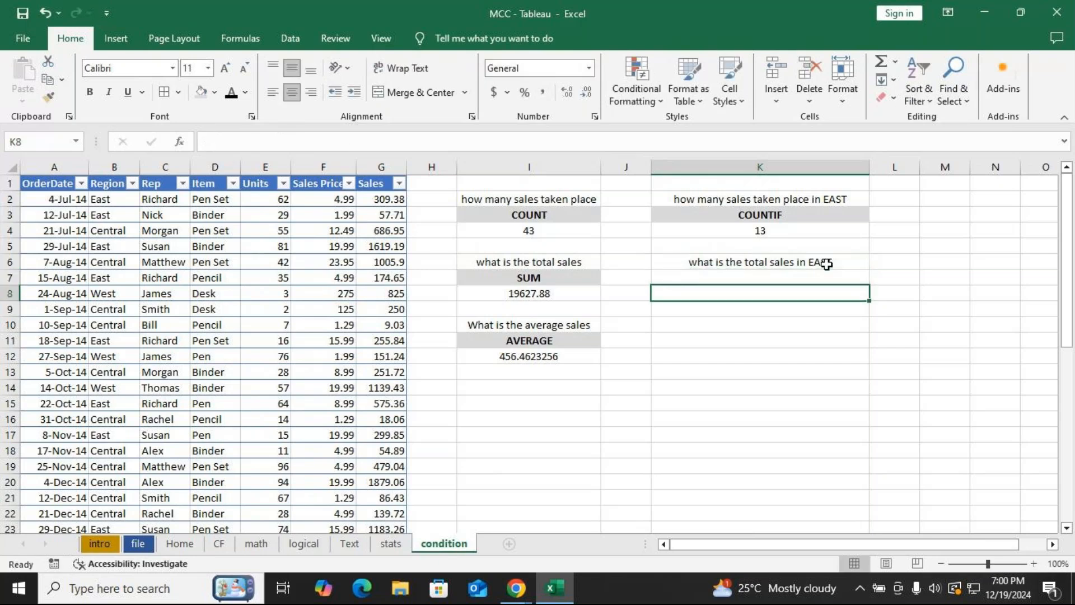
text(Sumif)
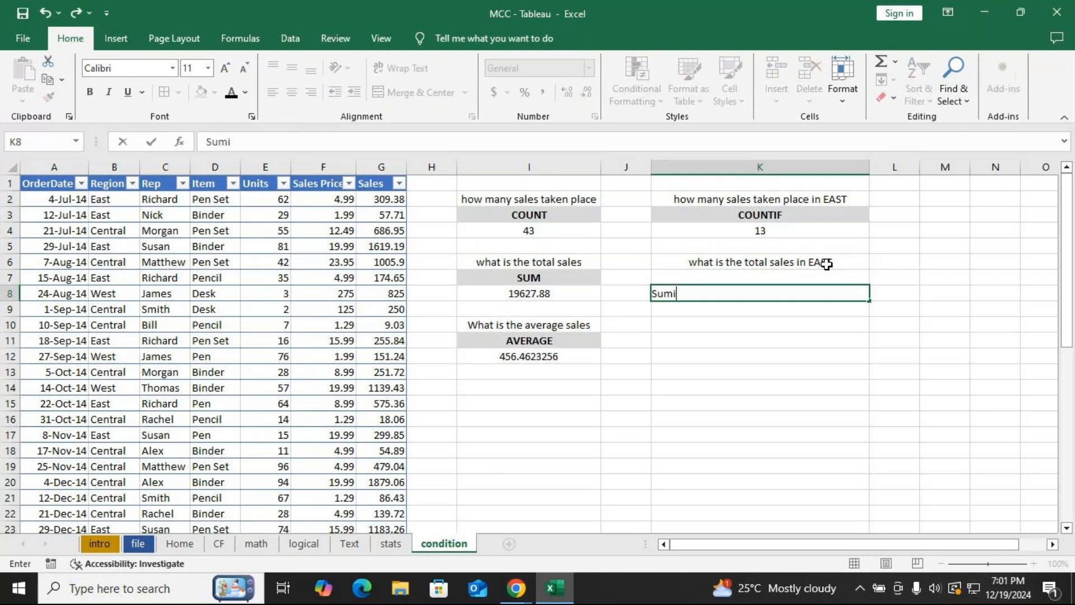
key(Tab)
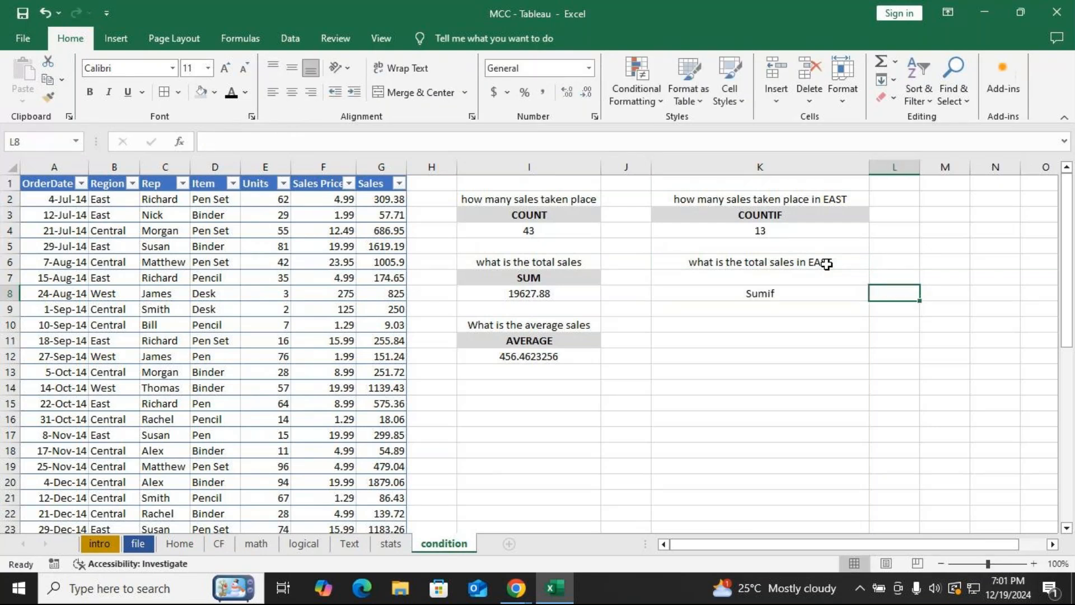
key(Left)
Enter =SUMIF(Office_Supply_data[Region],"East",Office_Supply_data[Sales]) in K8 to total the East sales.
text(=sum)
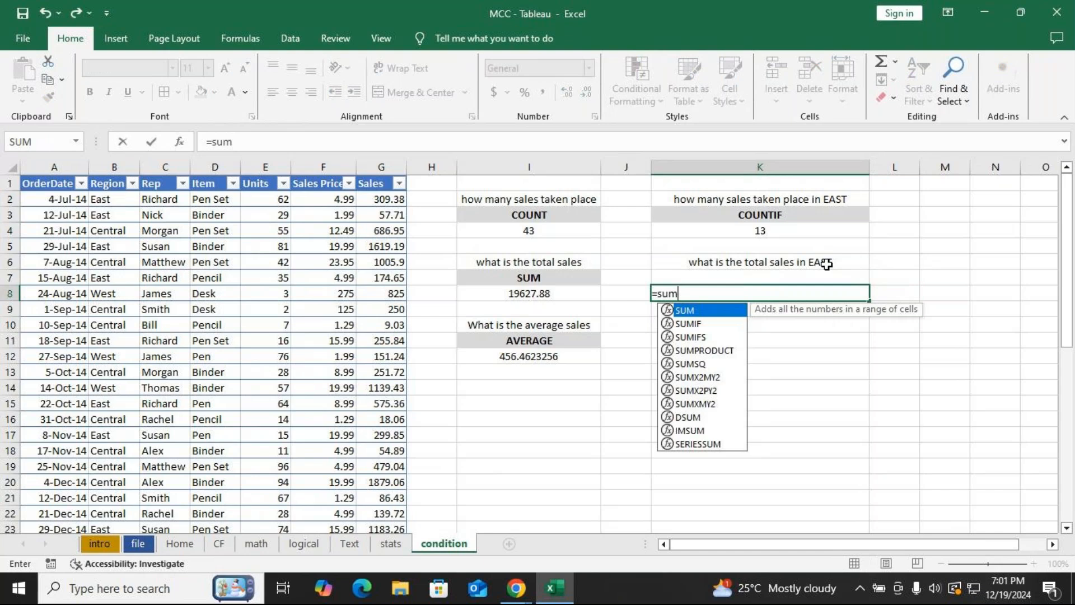
text(if()
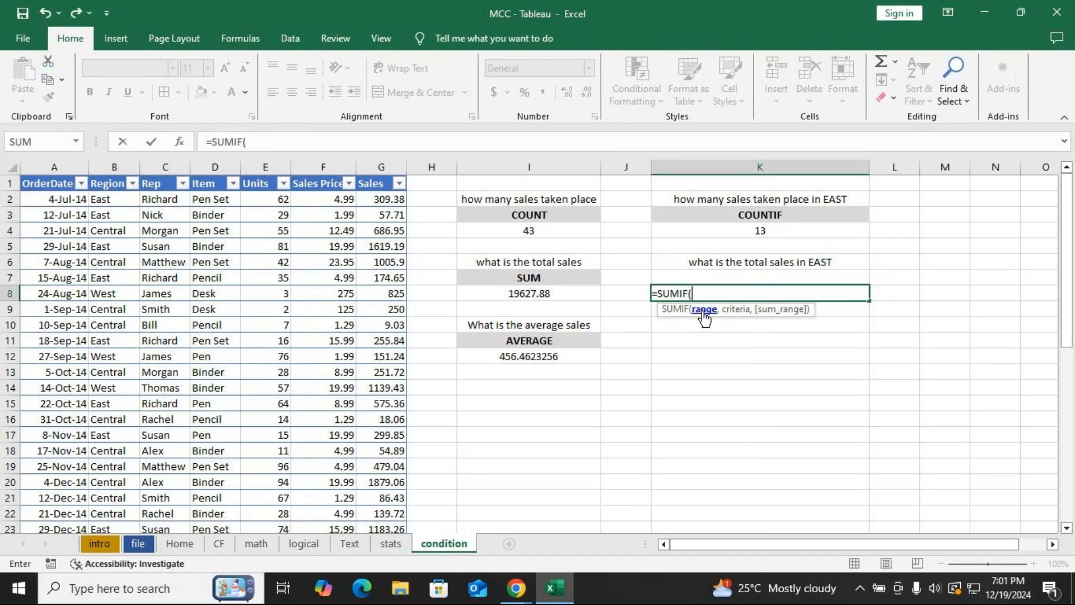
click(114, 201)
key(ctrl+shift+Down)
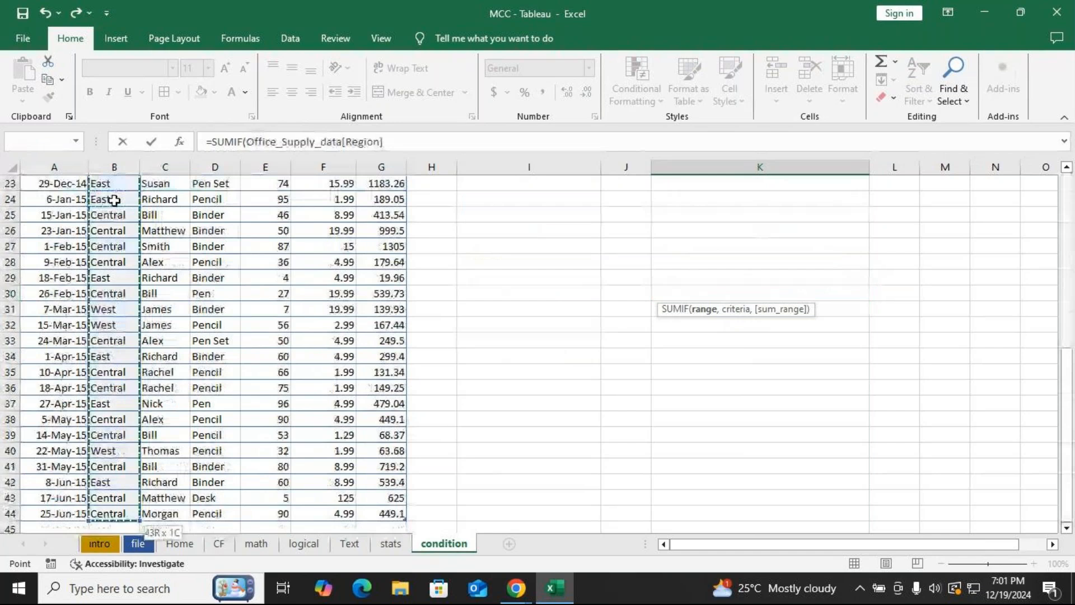
text(,)
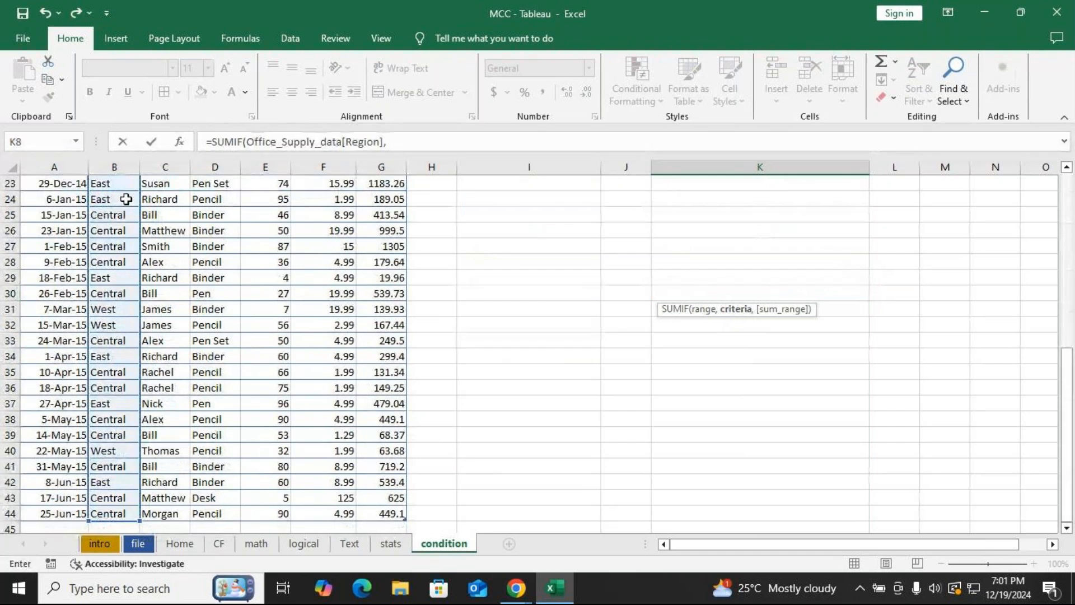
scroll(504, 213, up, 7)
scroll(544, 227, up, 1)
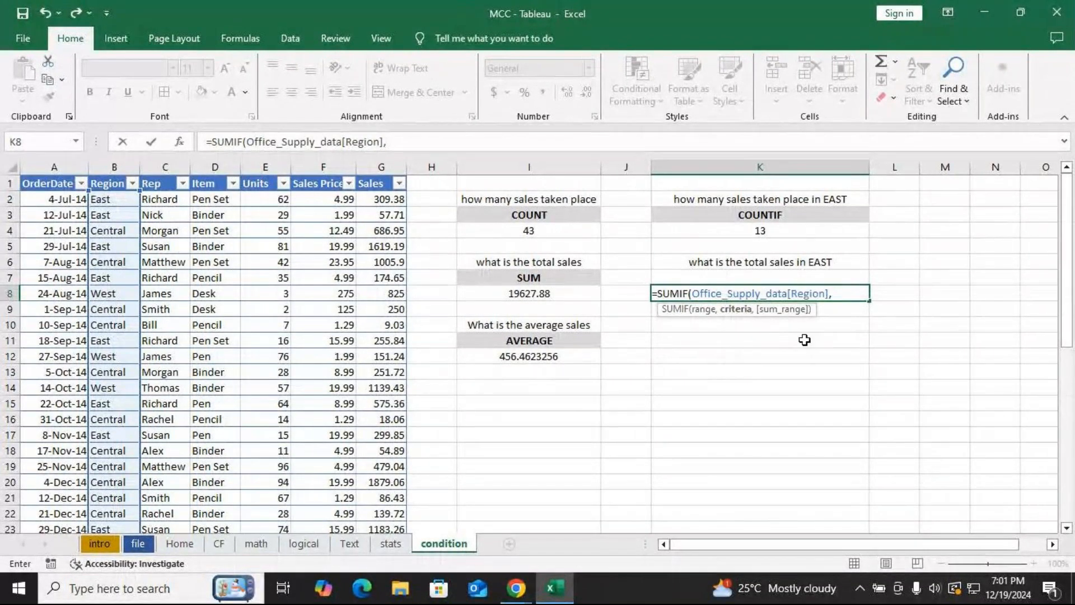
text("East",)
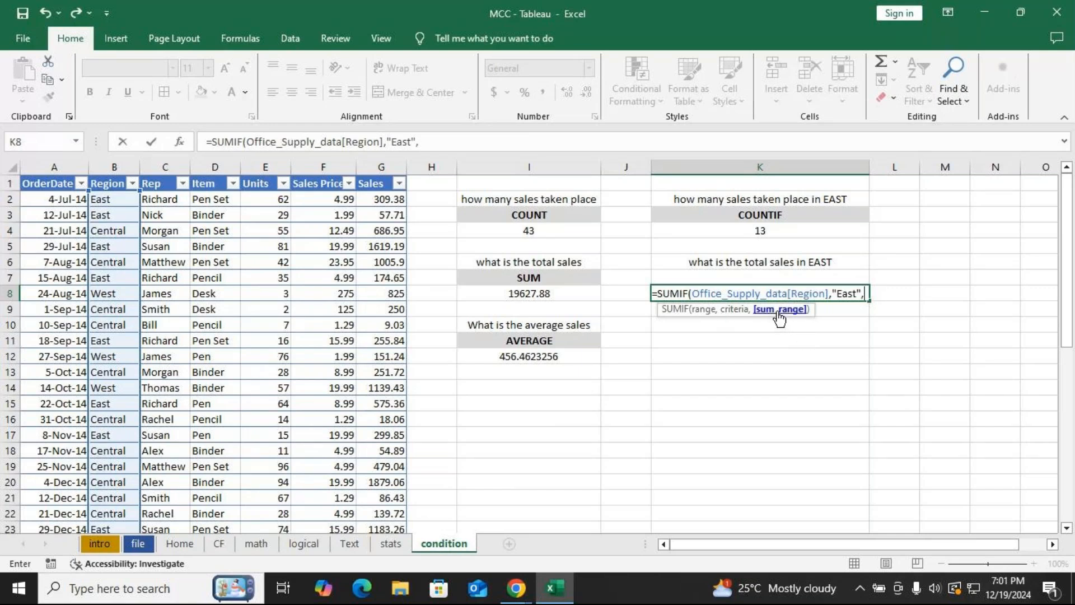
click(386, 197)
key(ctrl+shift+Down)
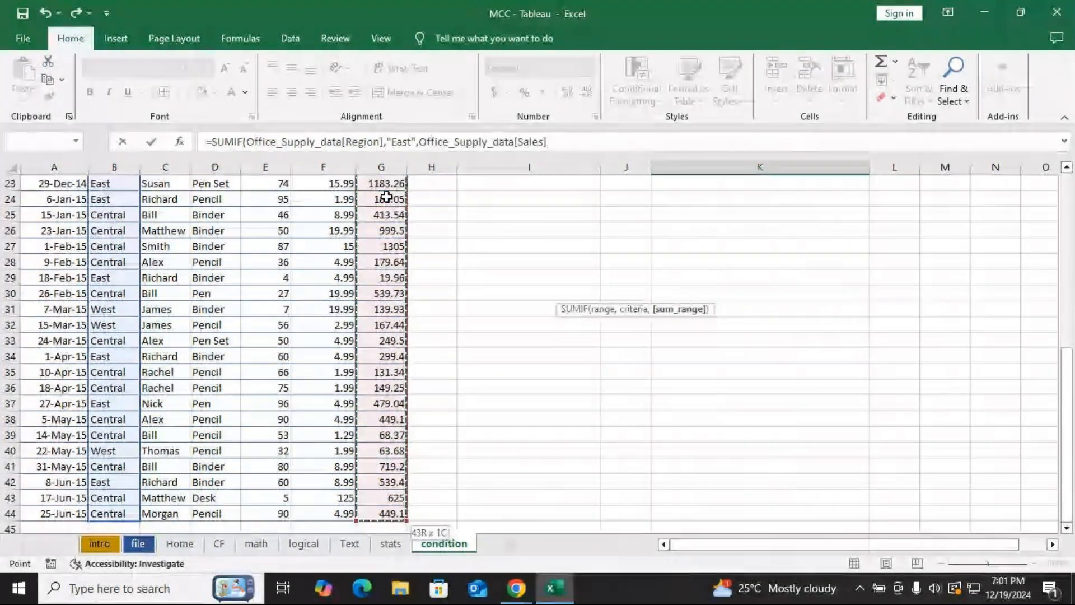
text())
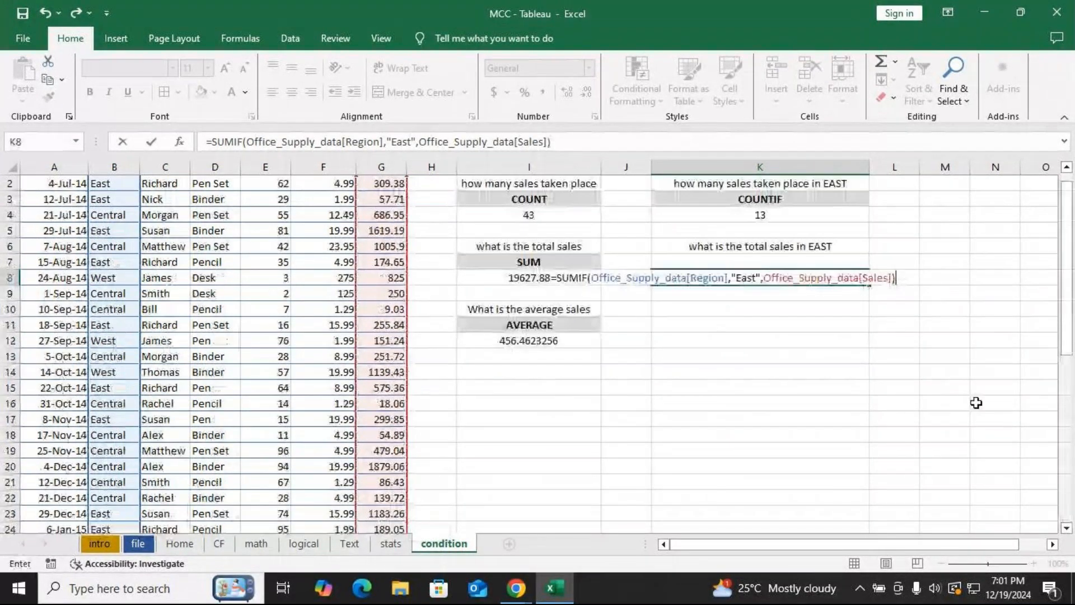
key(Return)
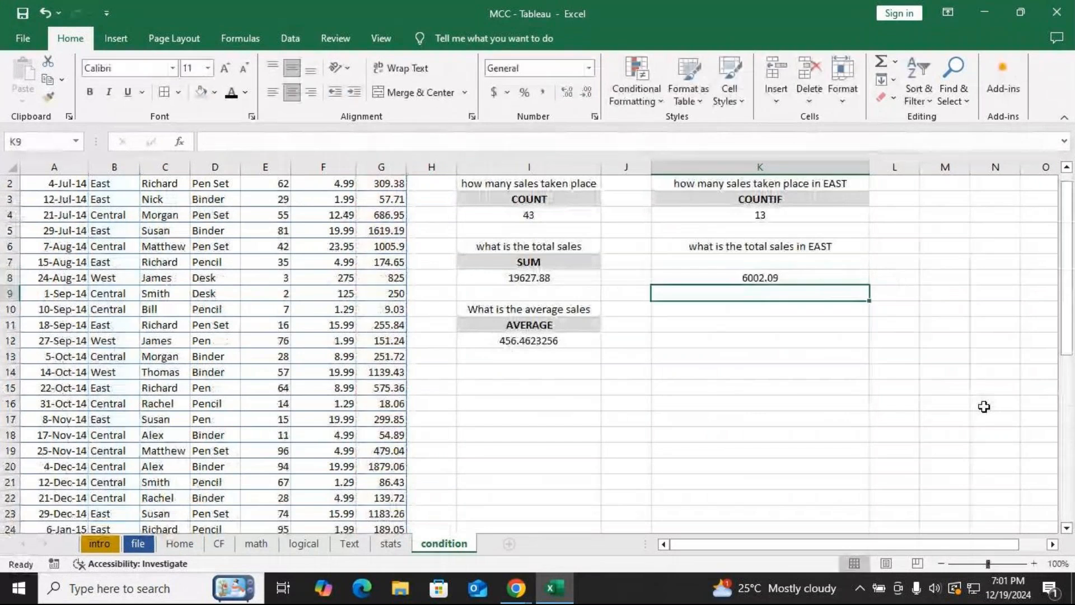
Label K7 as SUMIF and copy the COUNTIF heading's formatting onto it with Format Painter.
click(754, 261)
text(SU)
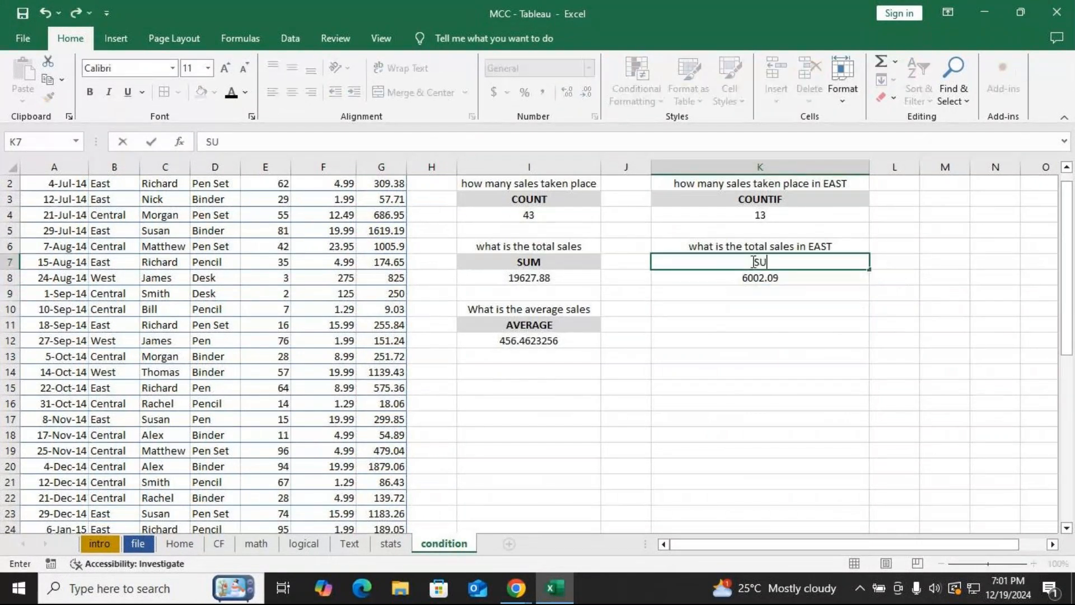
text(MIF)
key(Return)
click(754, 262)
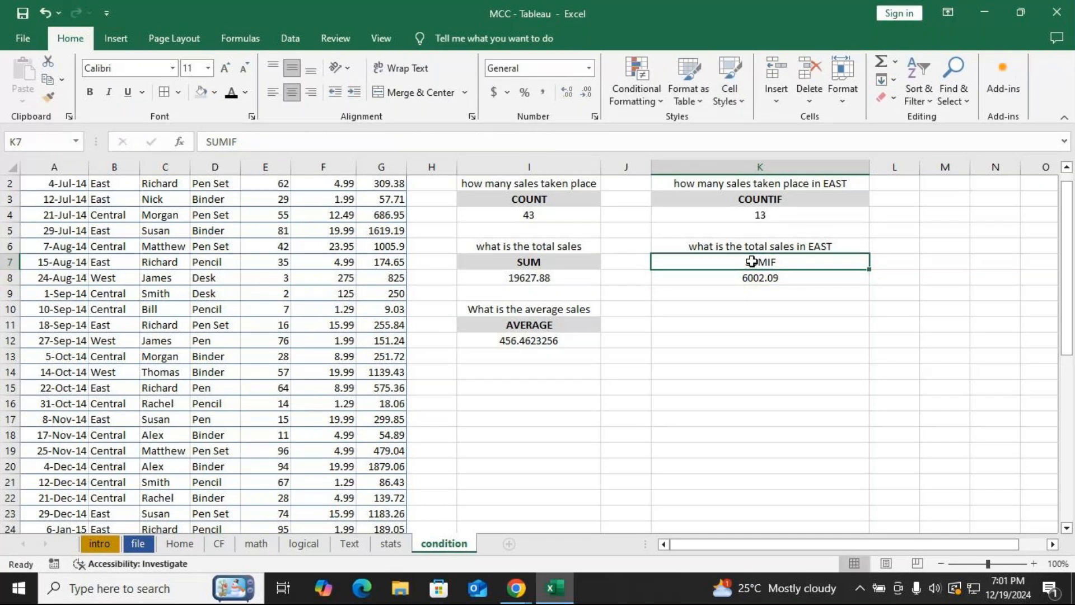
click(708, 200)
click(48, 96)
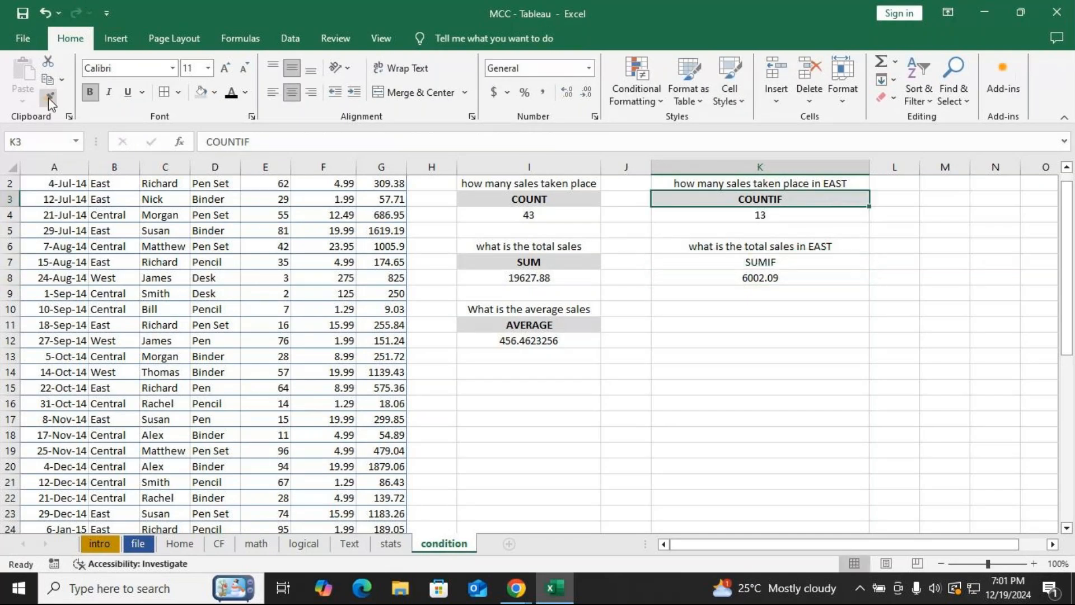
click(719, 261)
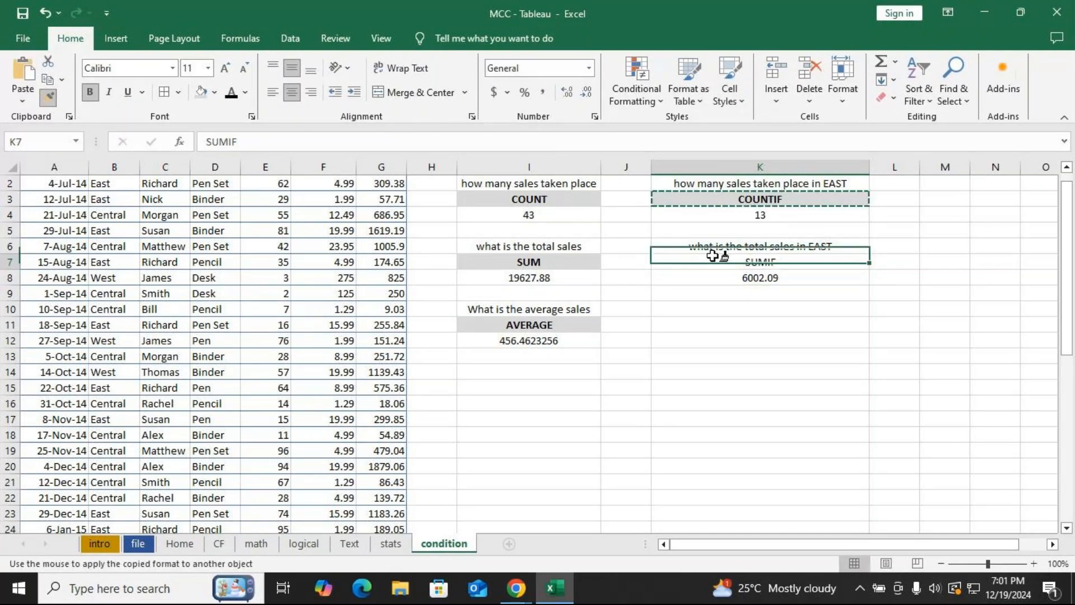
Open the SUMIF formula in K8 for editing to examine its range, criteria and sum range arguments.
click(736, 279)
double_click(735, 279)
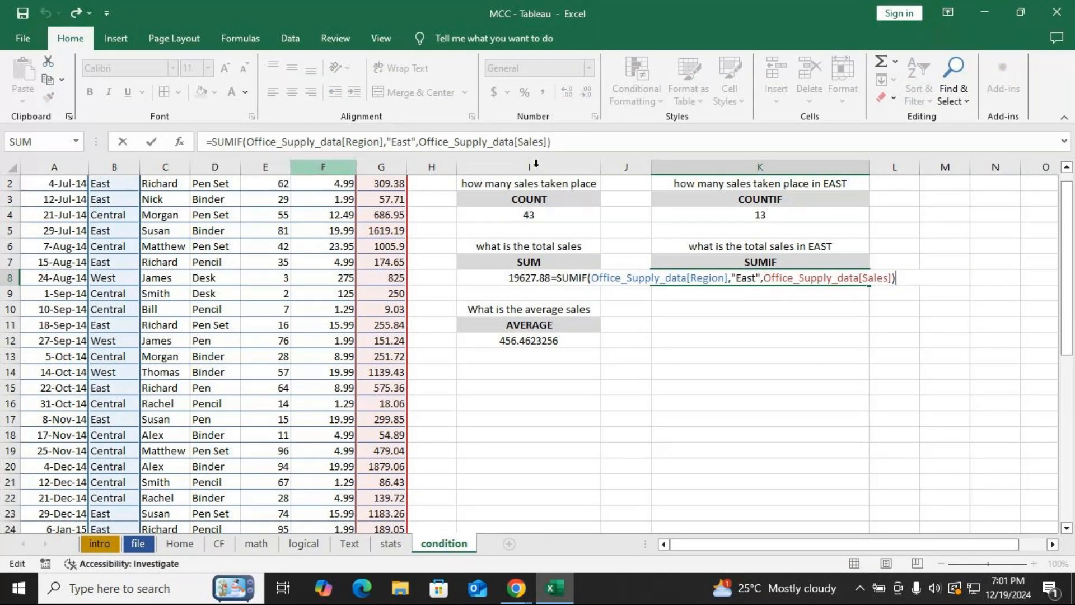
click(562, 138)
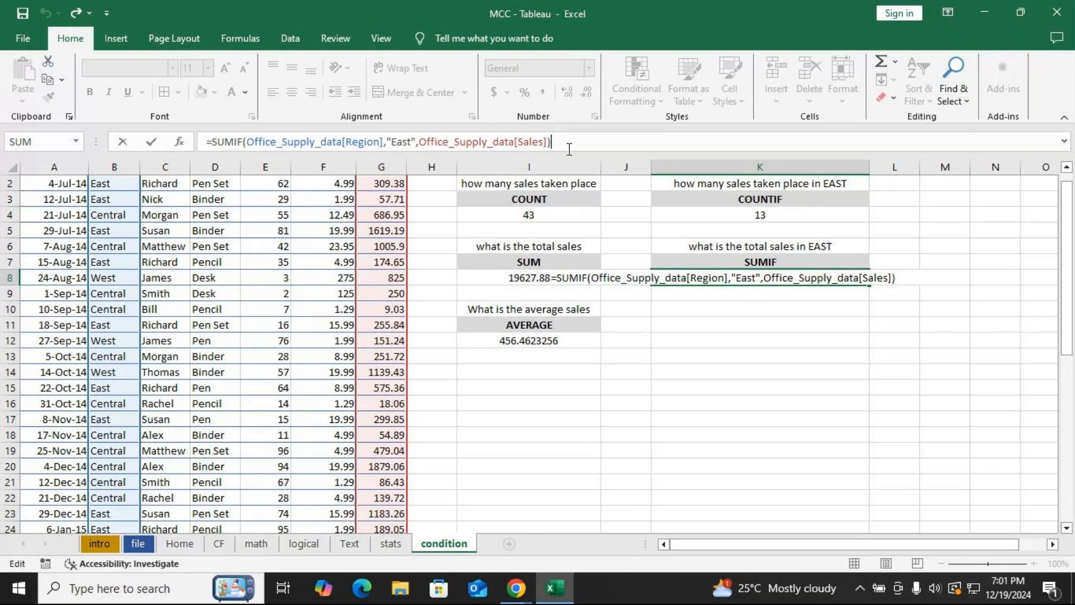
click(905, 281)
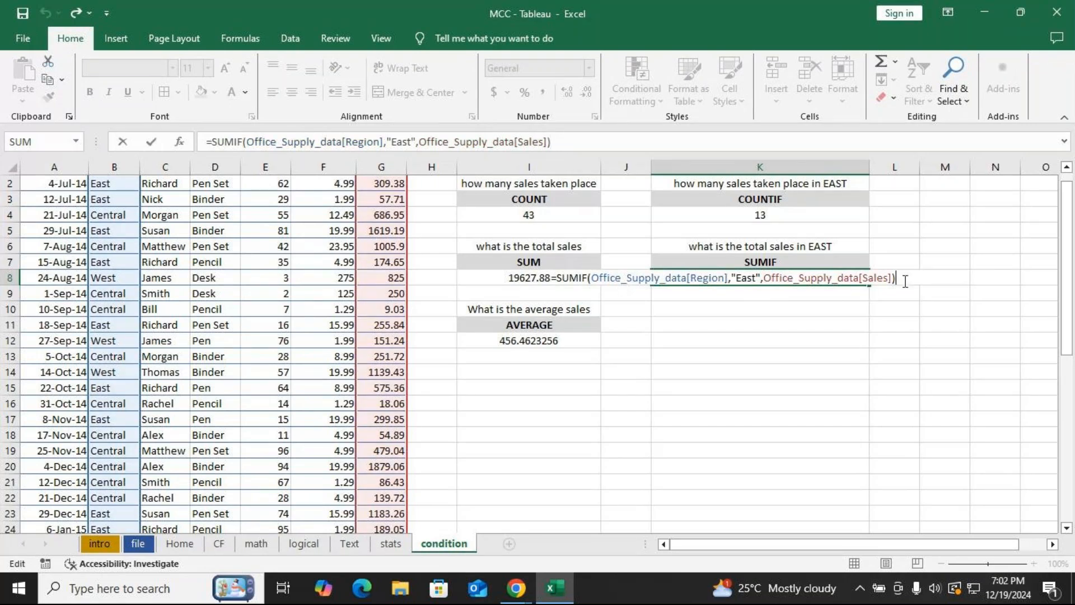
click(572, 140)
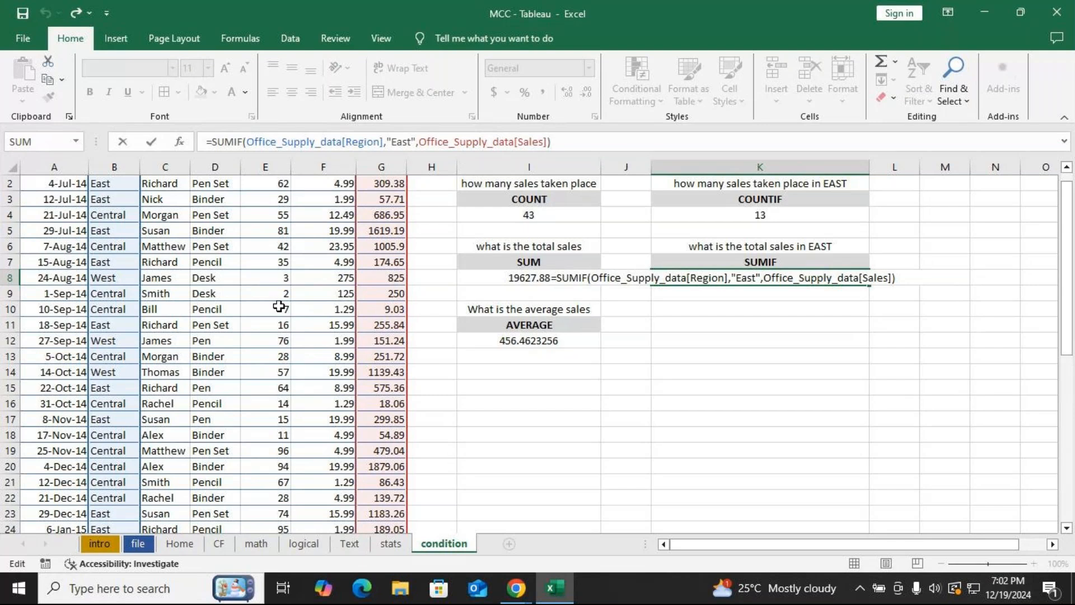
scroll(348, 314, up, 1)
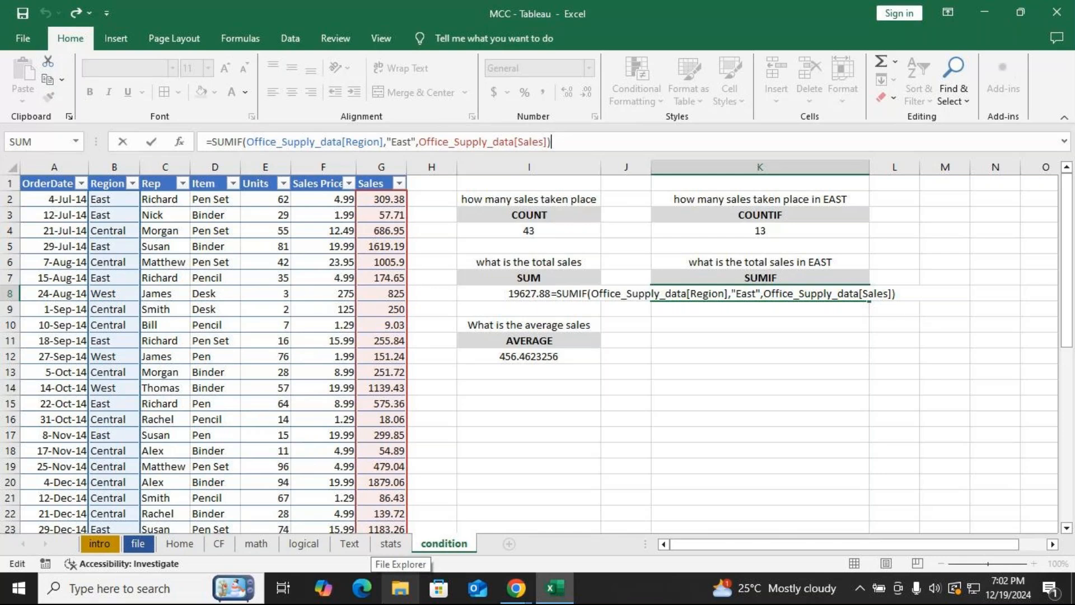
Switch to the meeting window, turn off the microphone, and return to the spreadsheet.
key(alt+Tab)
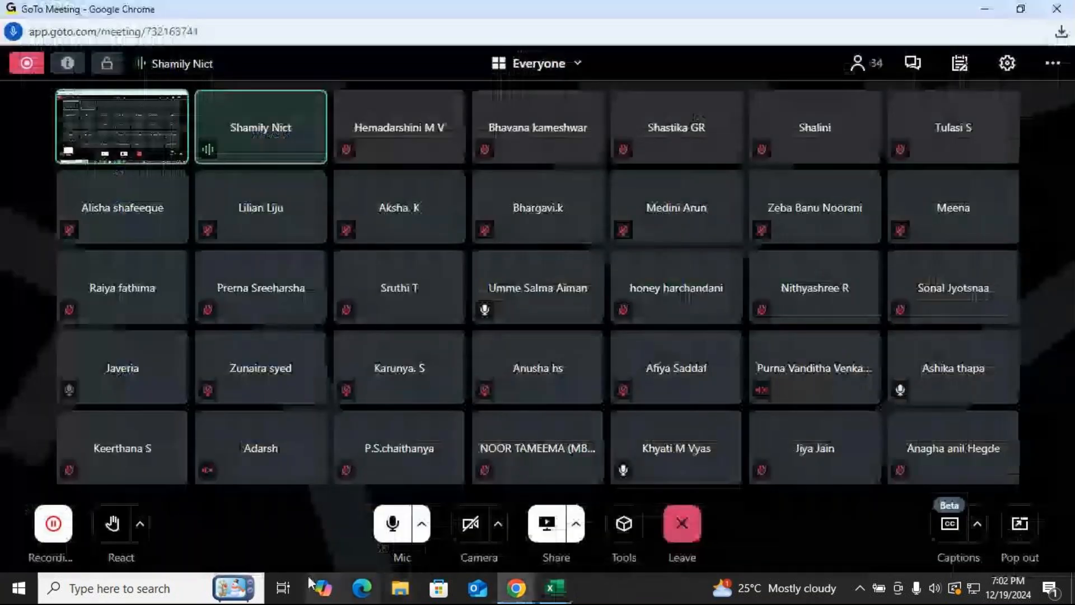
click(399, 529)
key(alt+Tab)
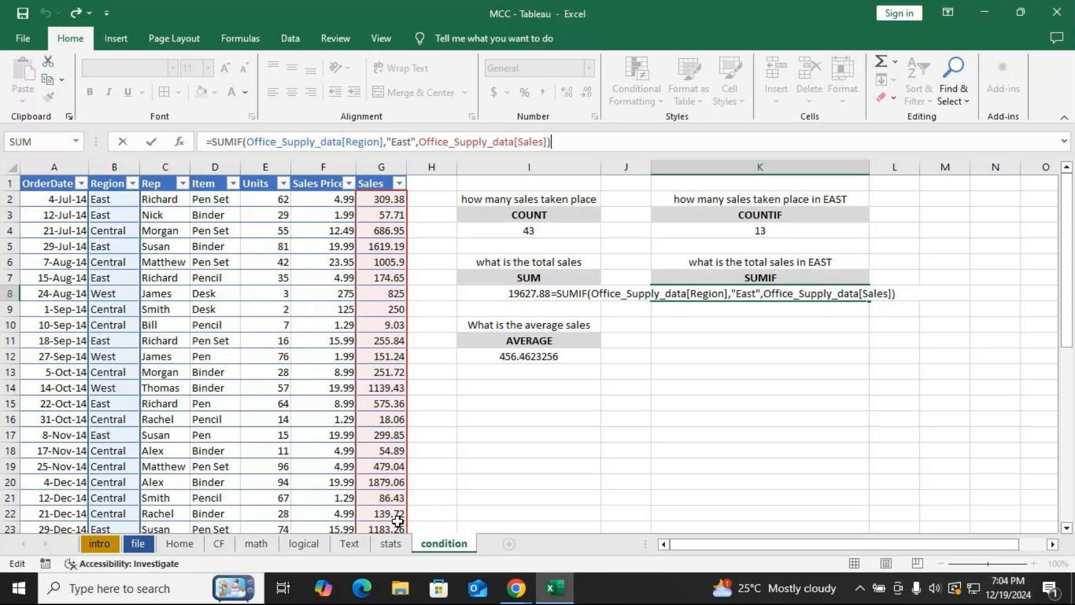
Switch to the meeting again, turn the microphone back on, and return to the spreadsheet.
key(alt+Tab)
click(397, 526)
key(alt+Tab)
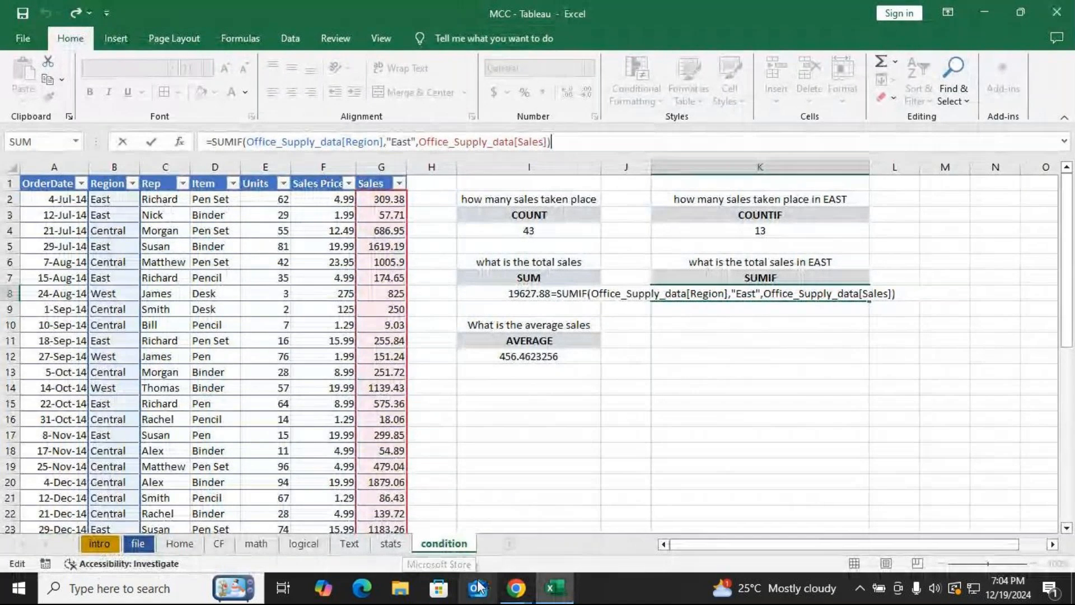
key(alt+Tab)
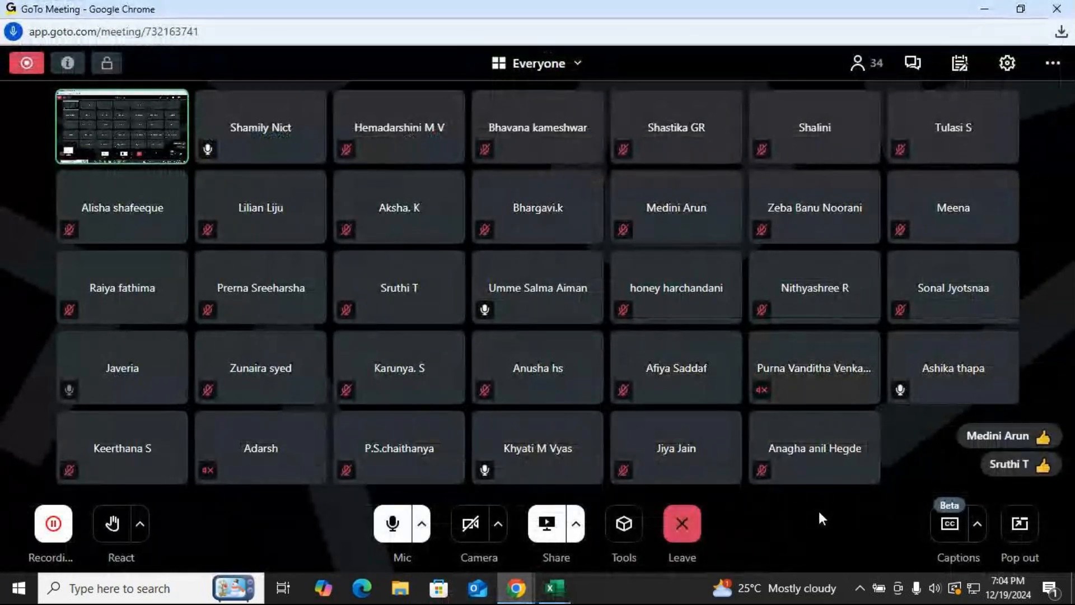
key(alt+Tab)
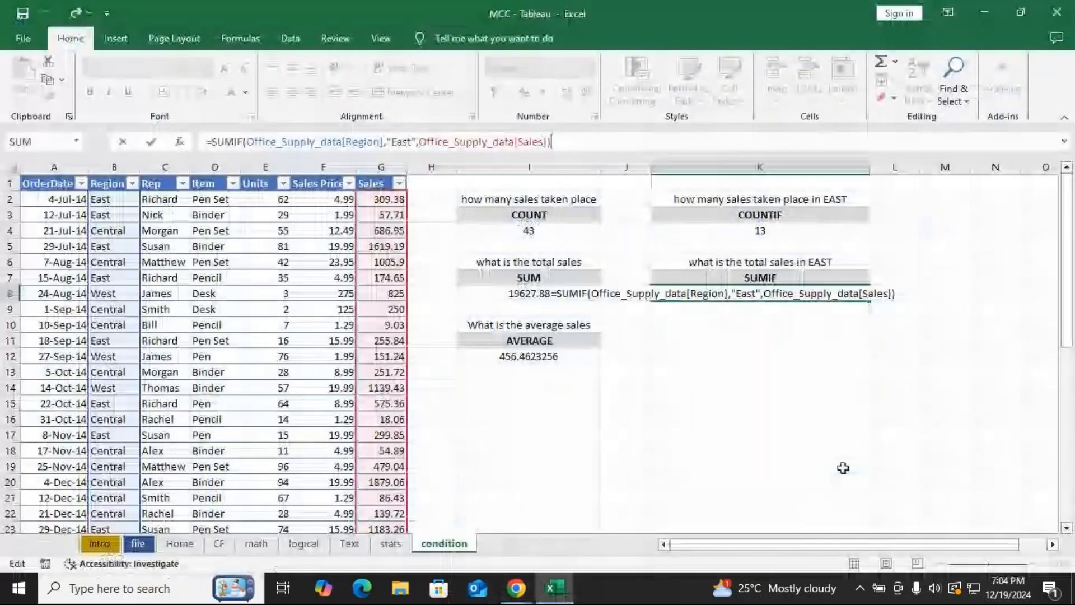
Copy the 'What is the average sales' question into K10 and extend it to read 'What is the average sales In EAST'.
key(Return)
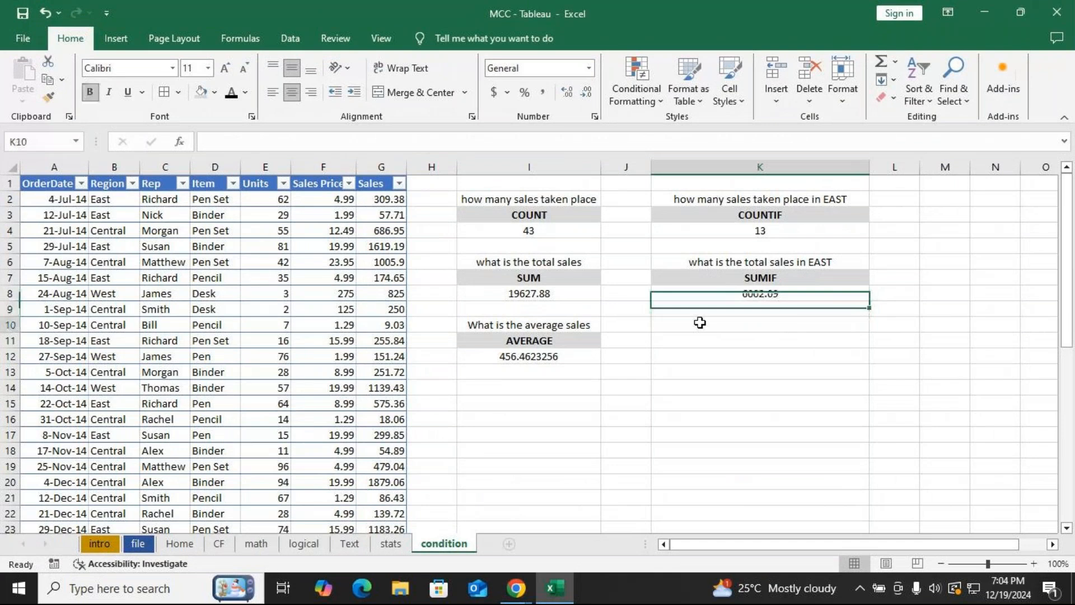
click(541, 325)
key(ctrl+c)
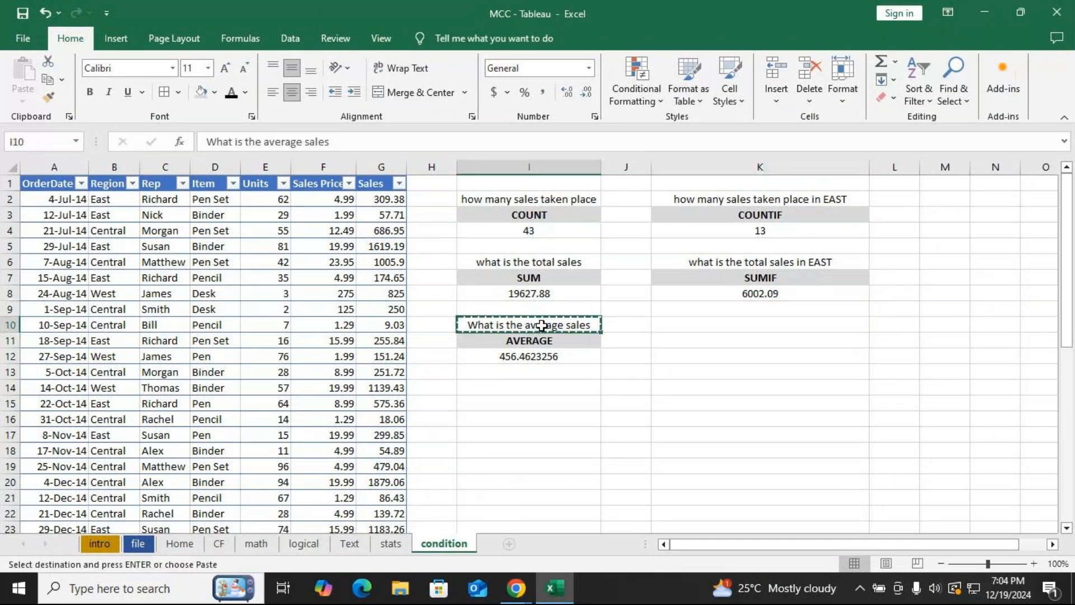
click(713, 328)
key(Return)
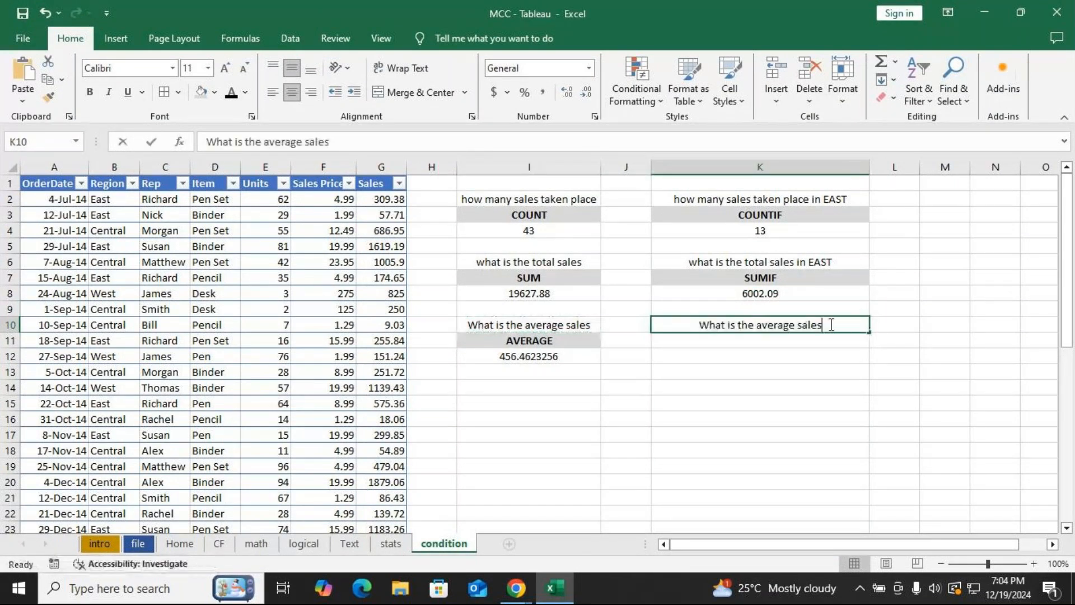
double_click(832, 325)
text(I)
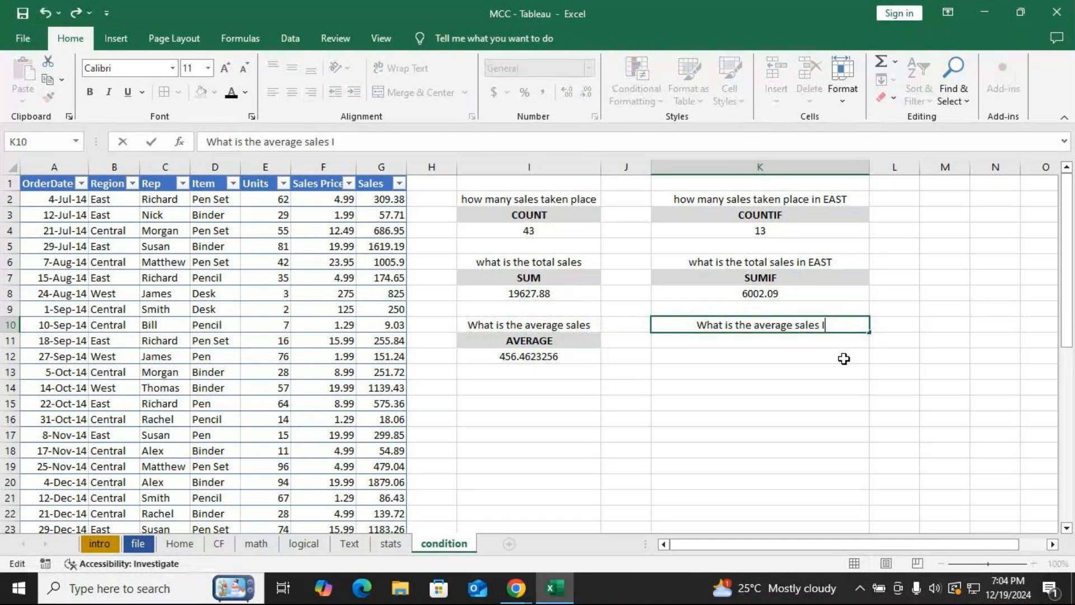
text(n EAST)
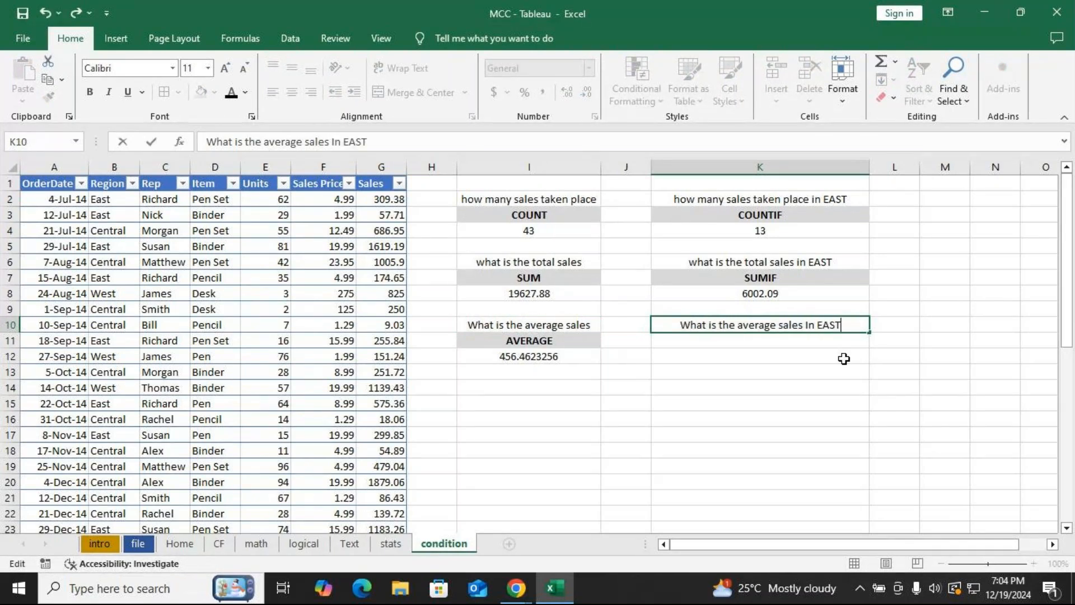
key(Return)
text(AV)
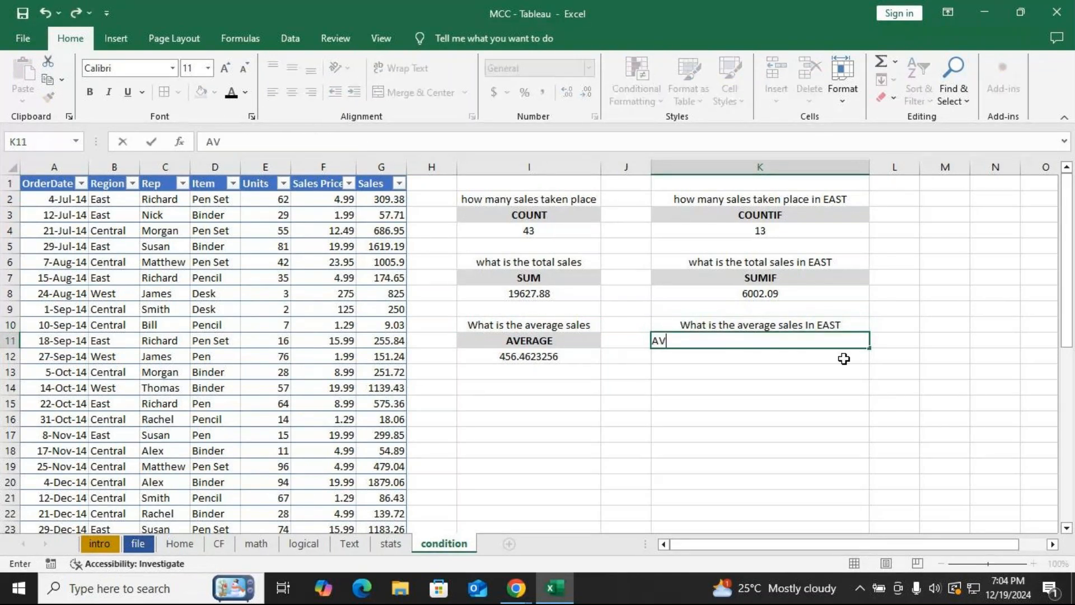
text(ERAGE)
key(BackSpace)
key(BackSpace)
key(BackSpace)
key(BackSpace)
key(BackSpace)
key(BackSpace)
text(R)
key(BackSpace)
text(V)
key(BackSpace)
key(BackSpace)
Copy the AVERAGE heading into K11 and change it to AVERAGEIF.
click(538, 341)
key(ctrl+c)
click(741, 344)
key(ctrl+v)
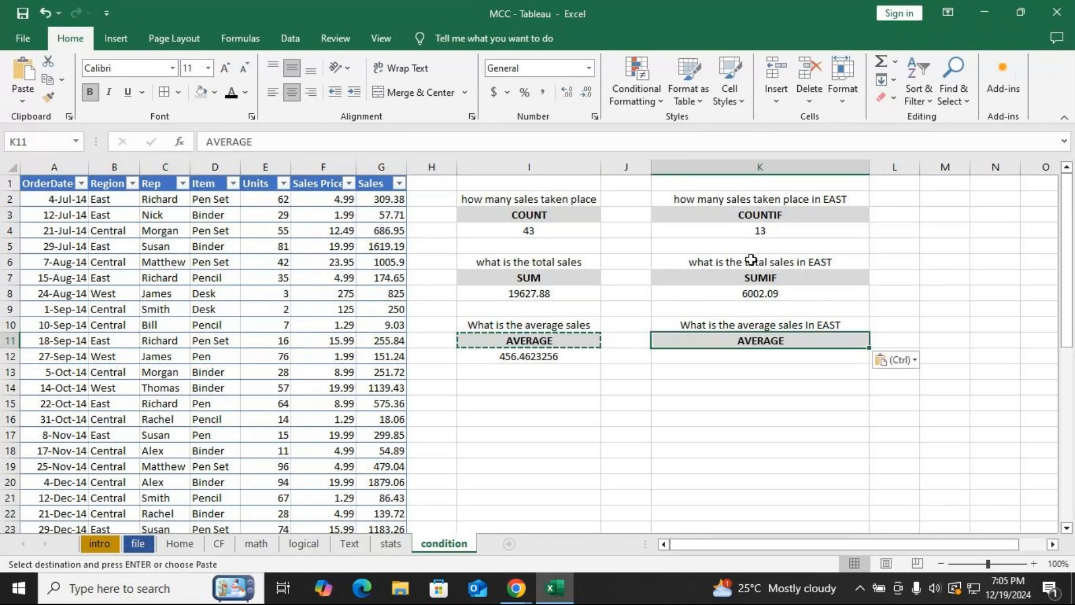
click(289, 146)
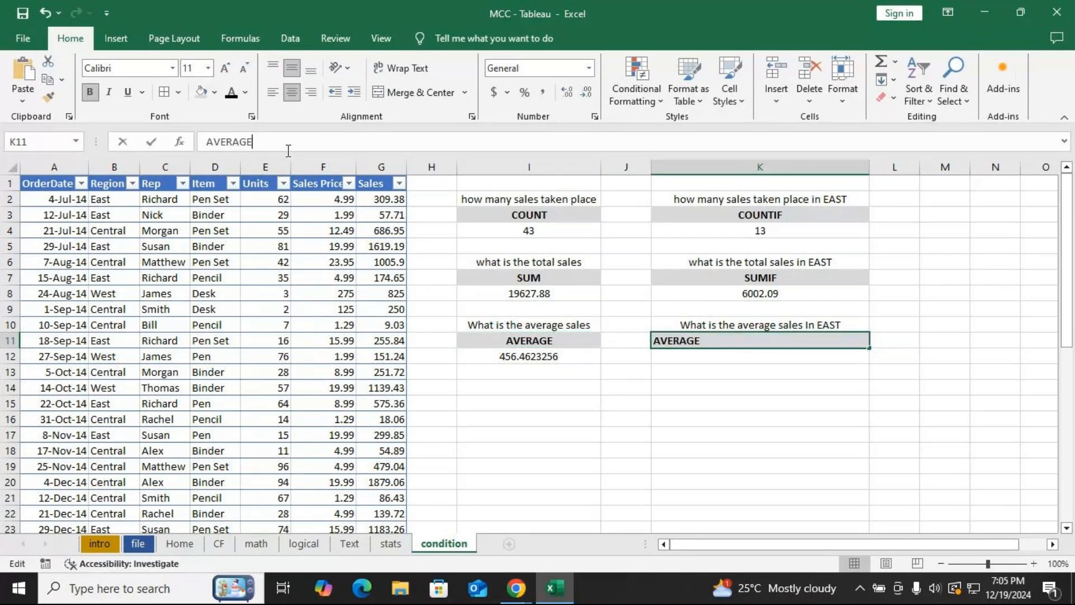
text(IF)
key(Return)
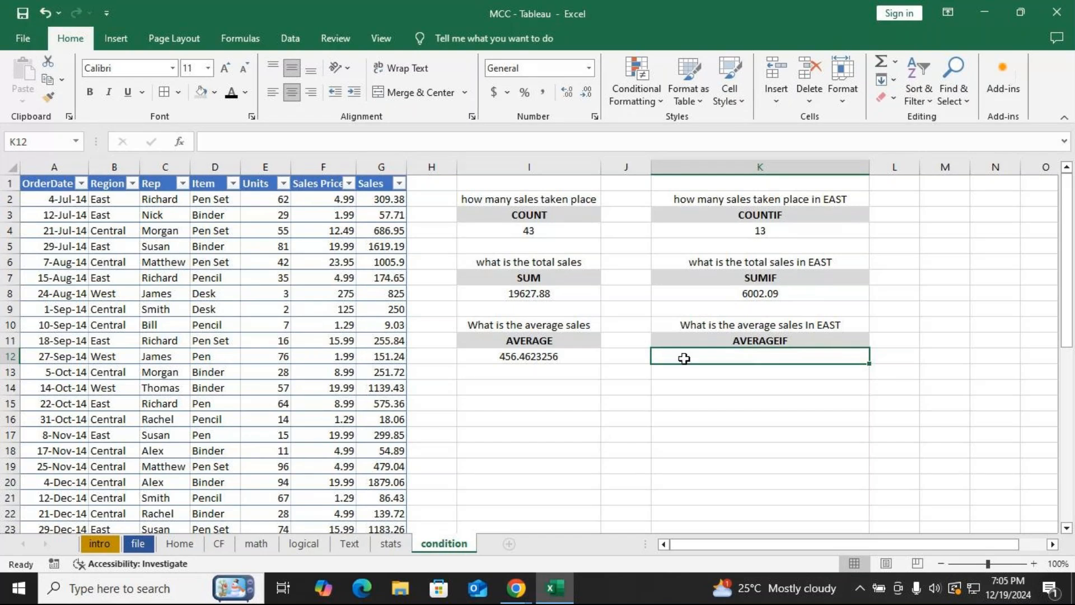
Reopen the SUMIF formula in K8, then check the meeting chat and return to the spreadsheet.
double_click(795, 287)
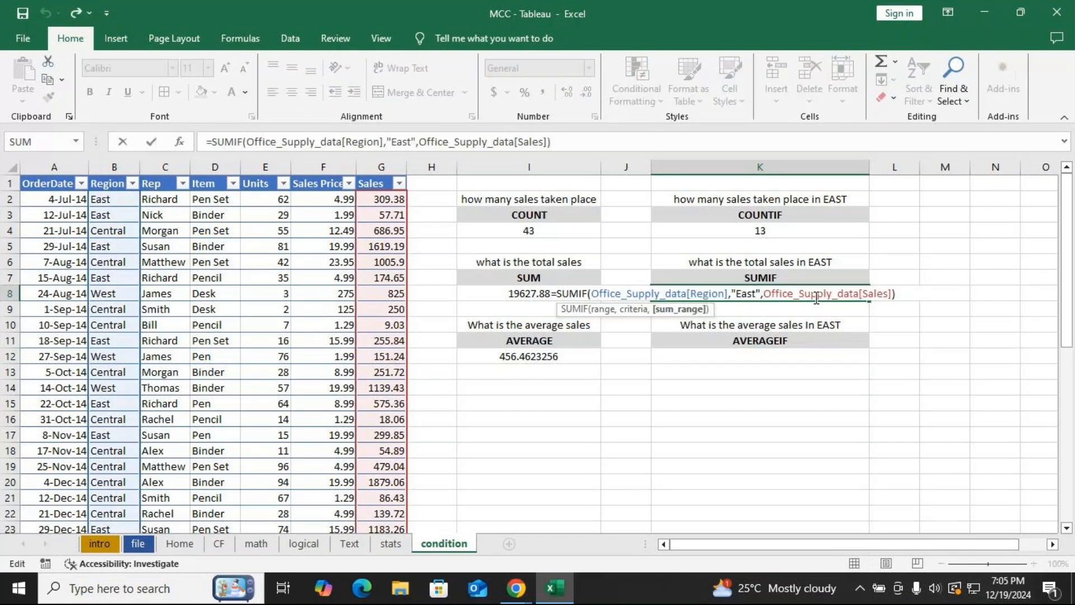
click(902, 294)
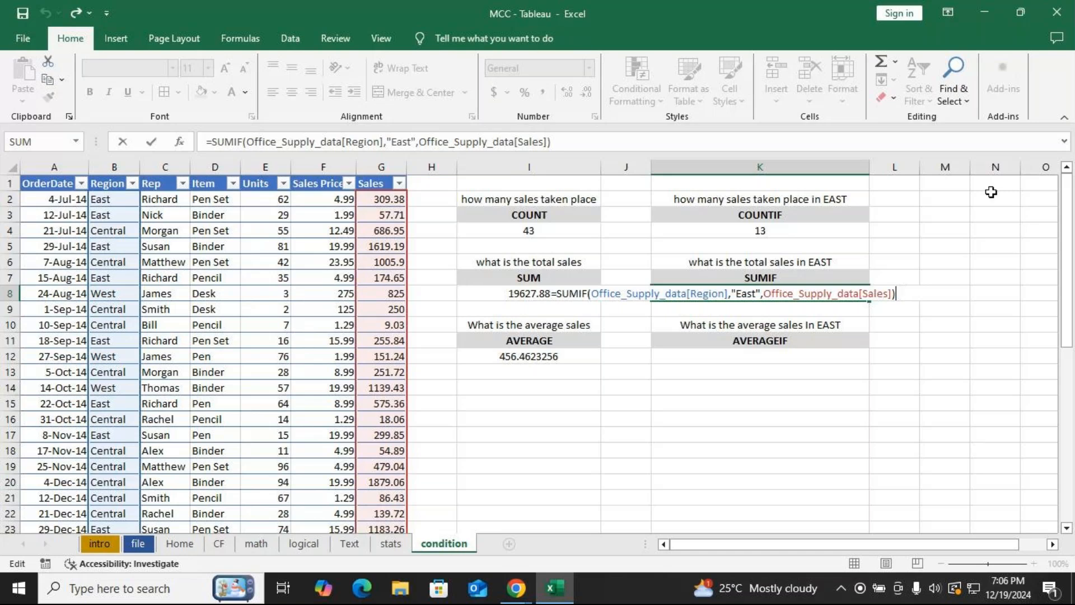
click(506, 595)
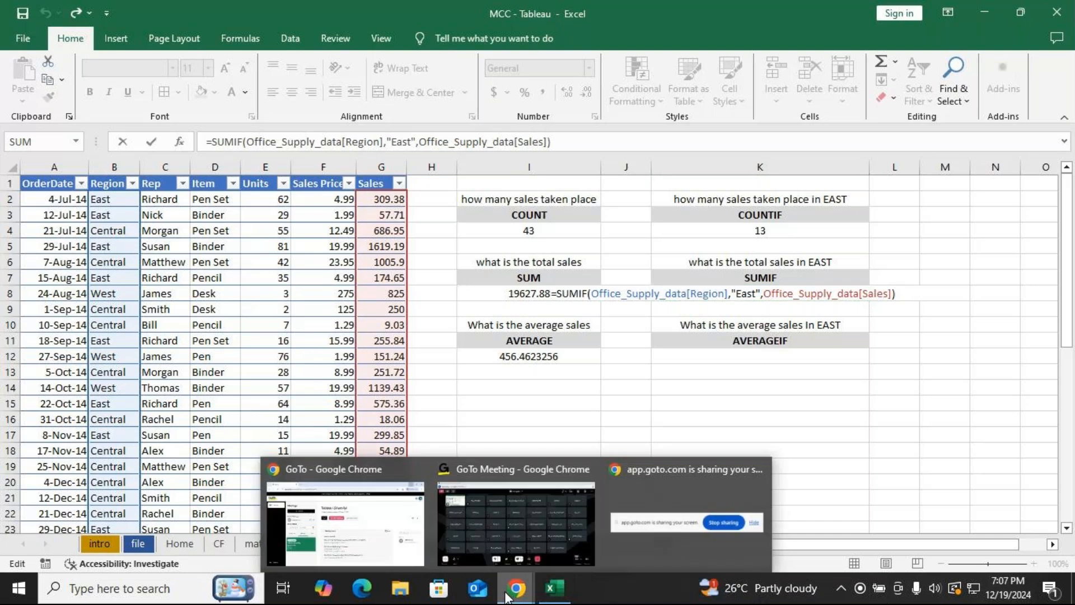
click(516, 521)
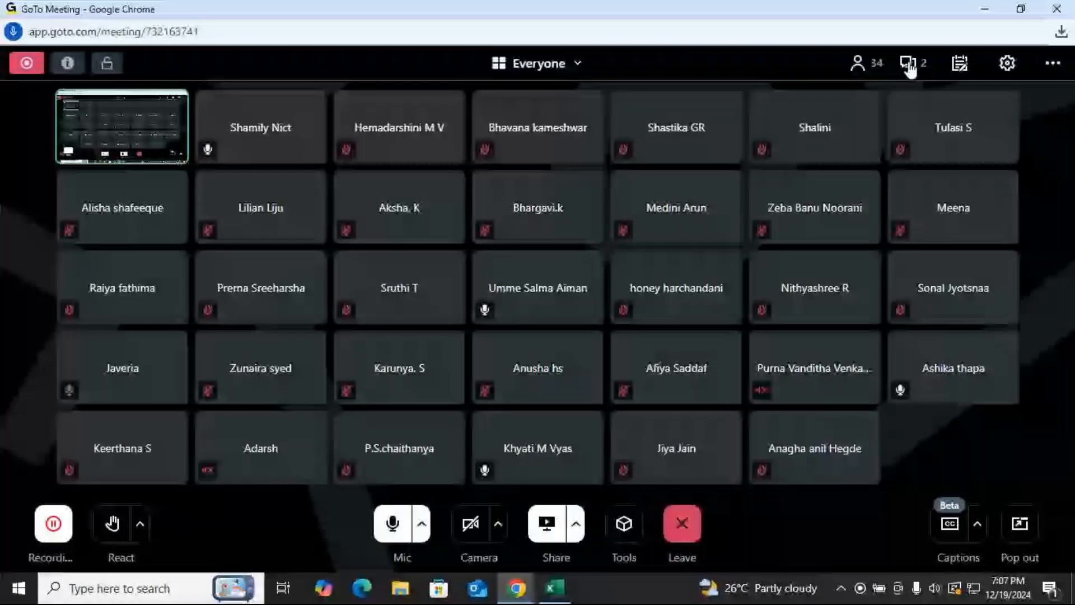
click(912, 75)
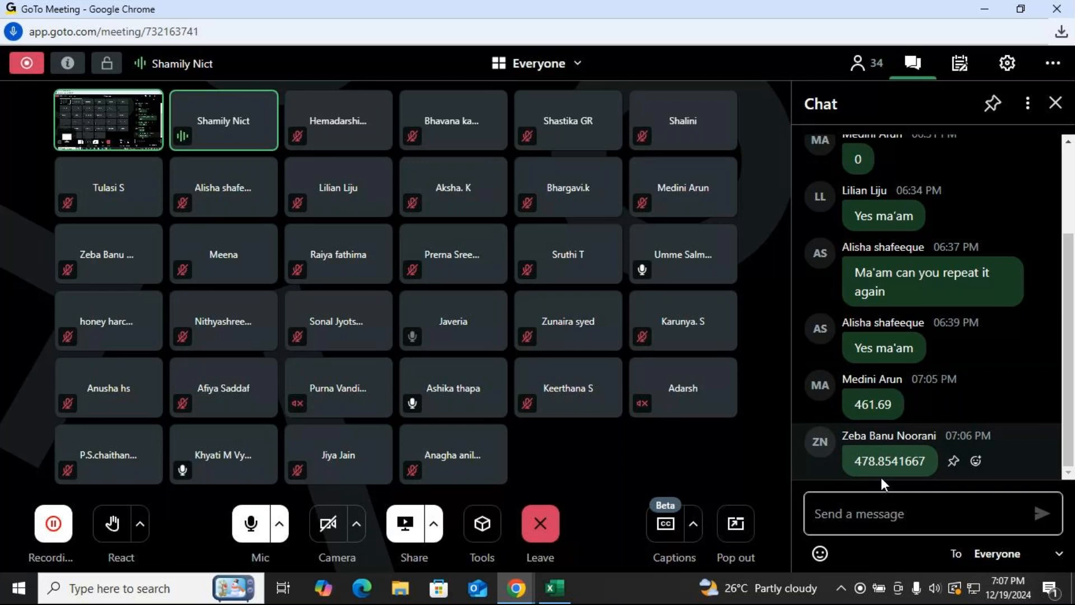
key(alt+Tab)
key(Return)
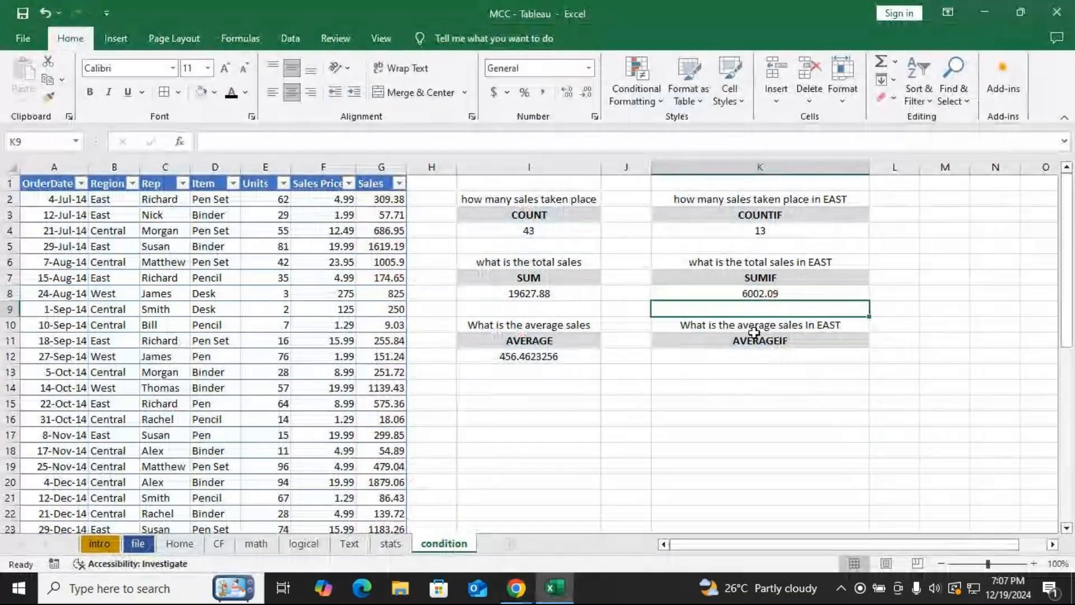
Enter =AVERAGEIF(Office_Supply_data[Region],"East",Office_Supply_data[Sales]) in K12 by selecting the Region and Sales columns.
click(782, 356)
text(=av)
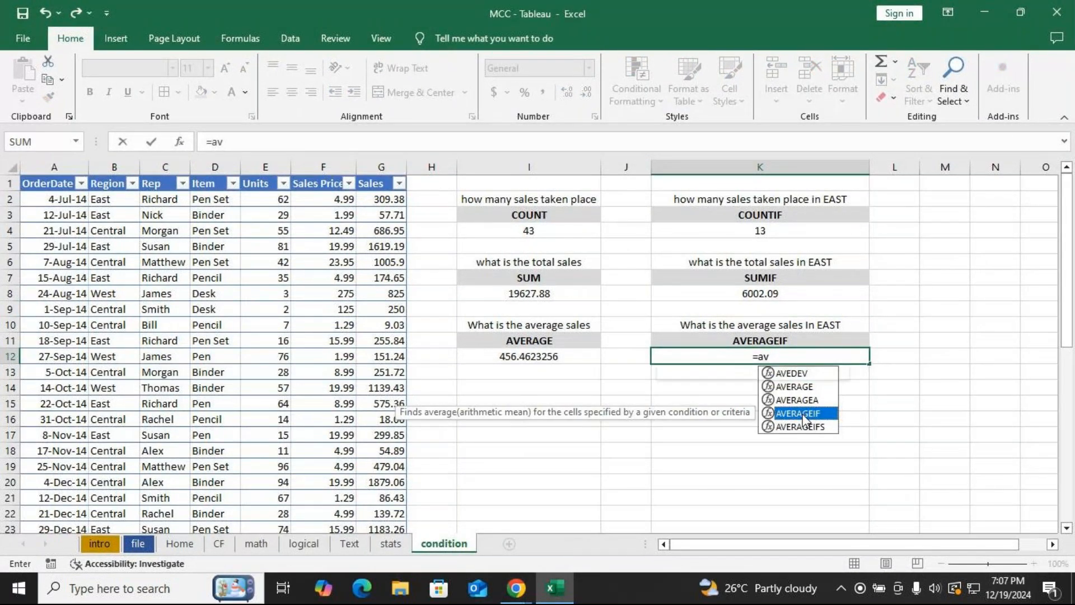
double_click(805, 418)
click(108, 199)
key(ctrl+shift+Down)
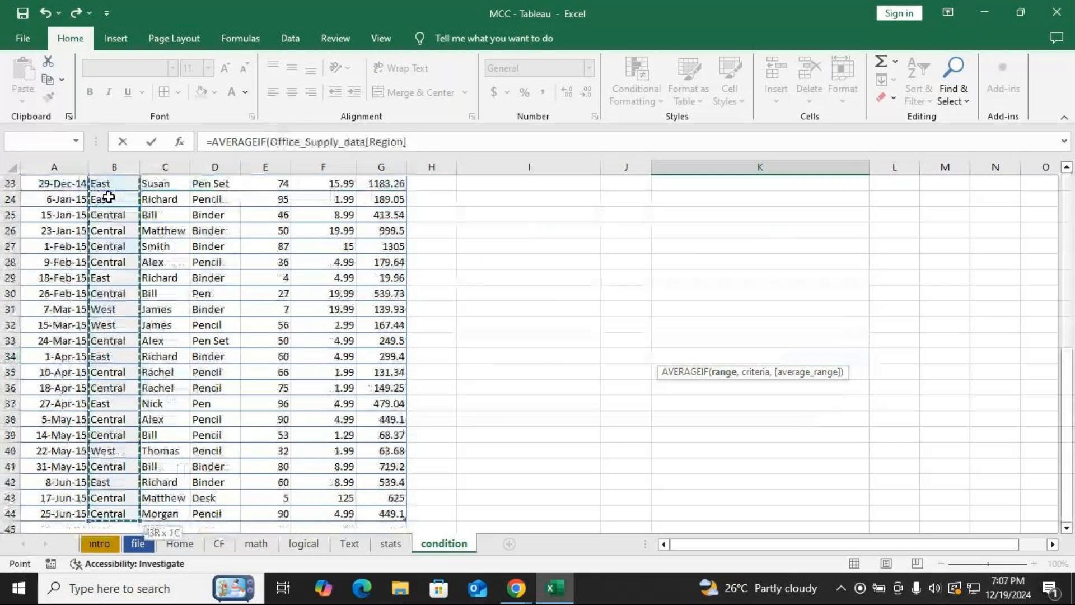
text(,)
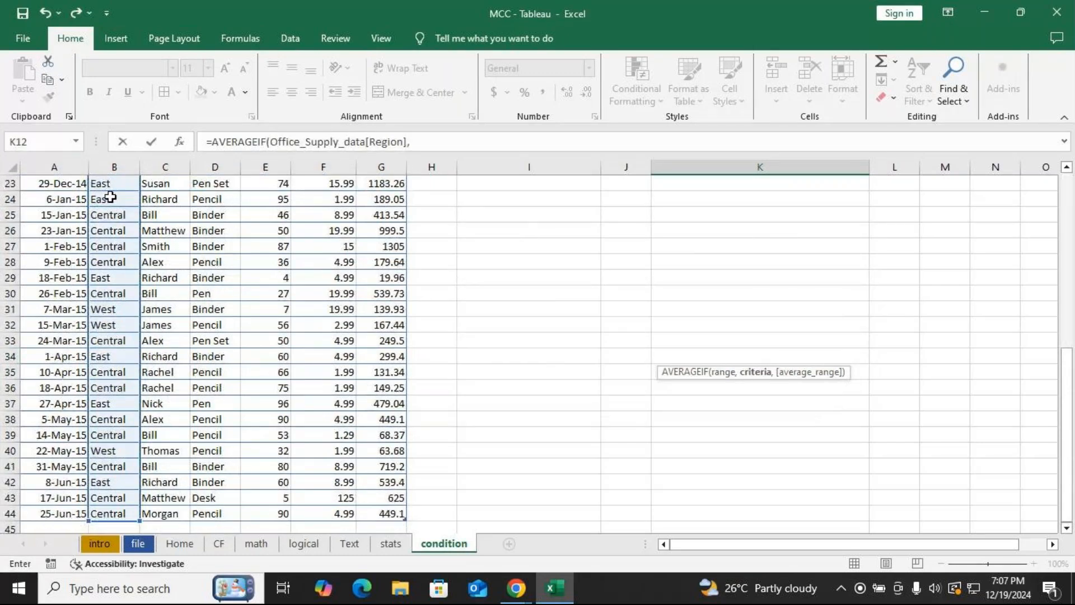
text("as)
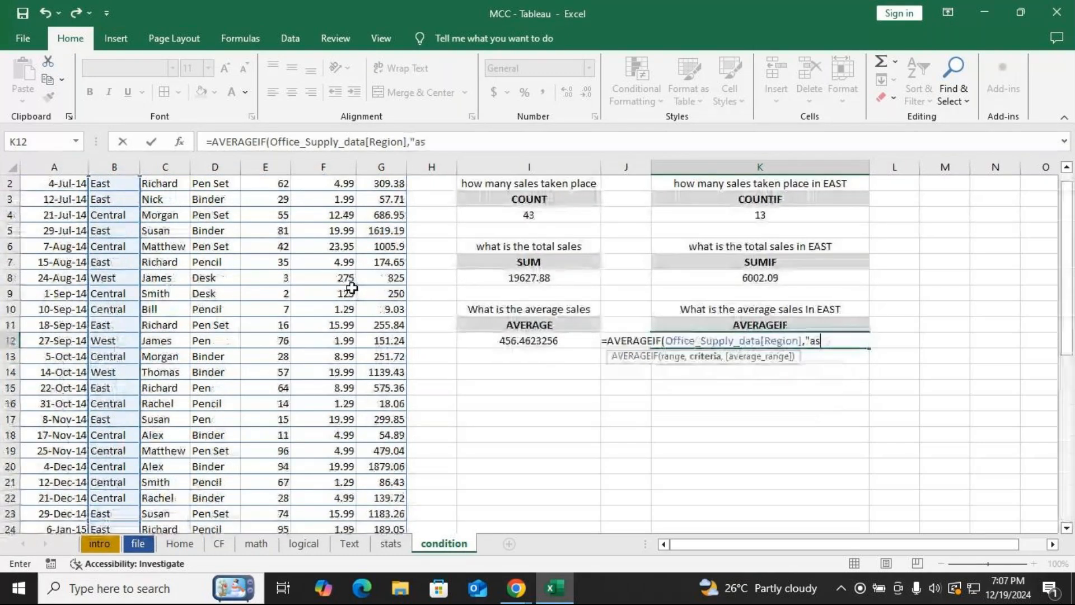
key(BackSpace)
key(BackSpace)
text(East",)
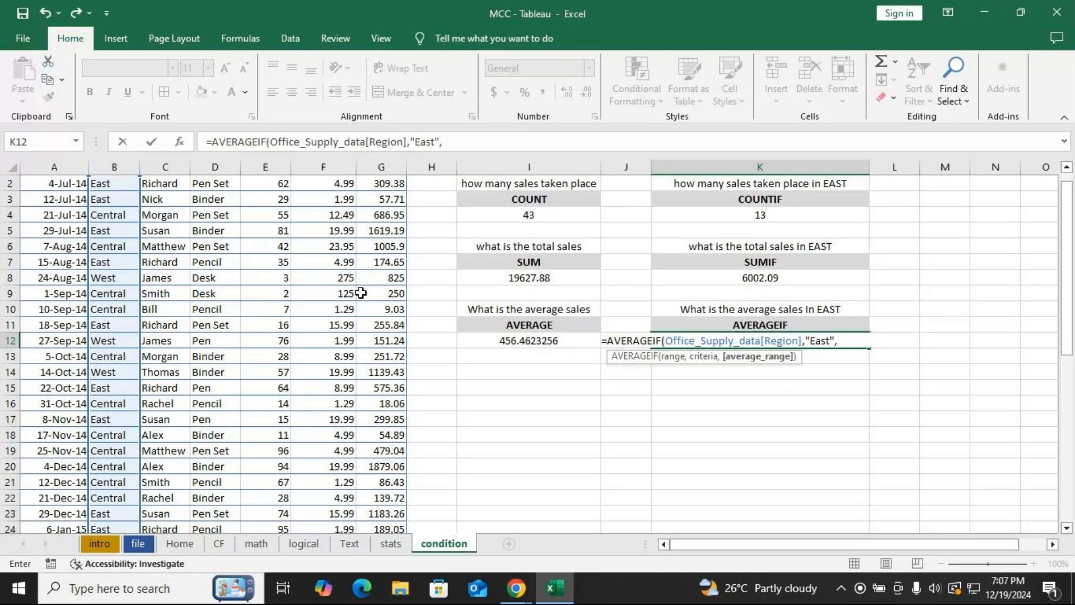
scroll(361, 293, up, 1)
click(386, 200)
key(ctrl+shift+Down)
key(ctrl+Return)
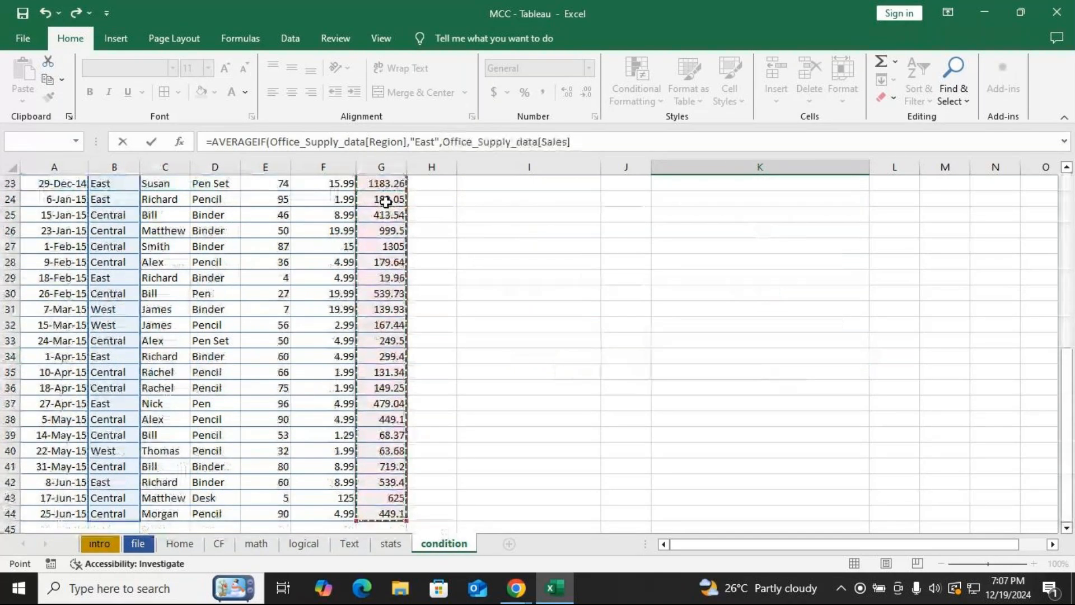
scroll(386, 201, up, 3)
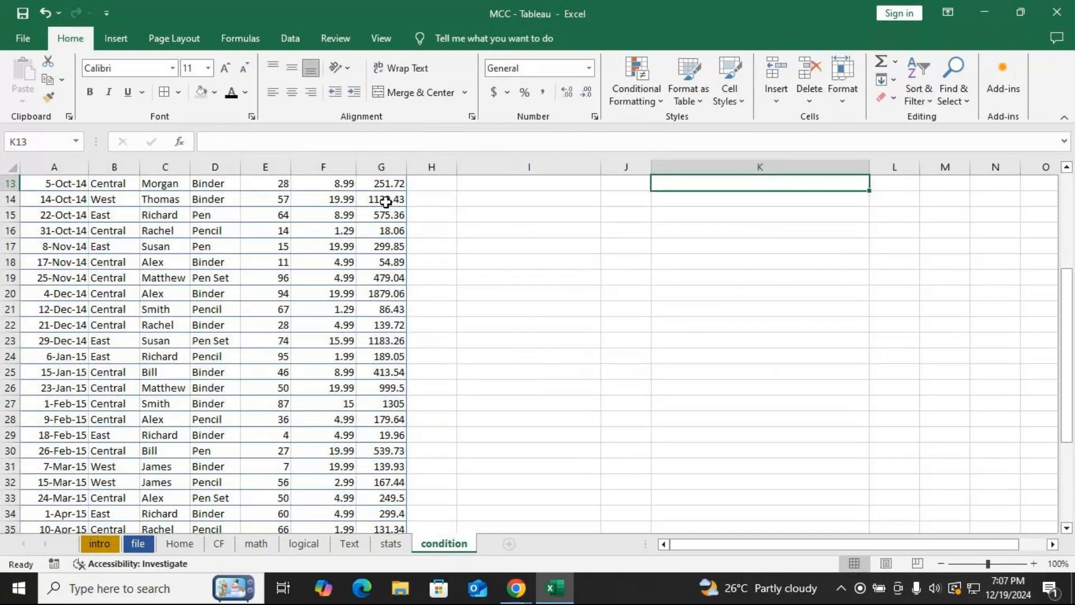
scroll(773, 330, up, 3)
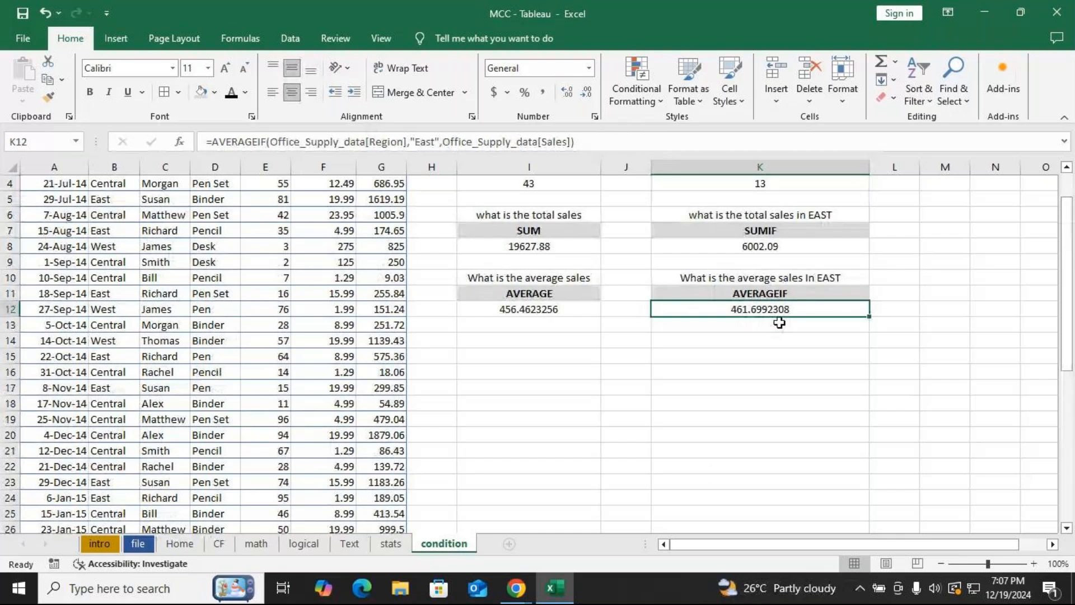
Check the answers posted in the meeting chat and return to the spreadsheet.
click(516, 587)
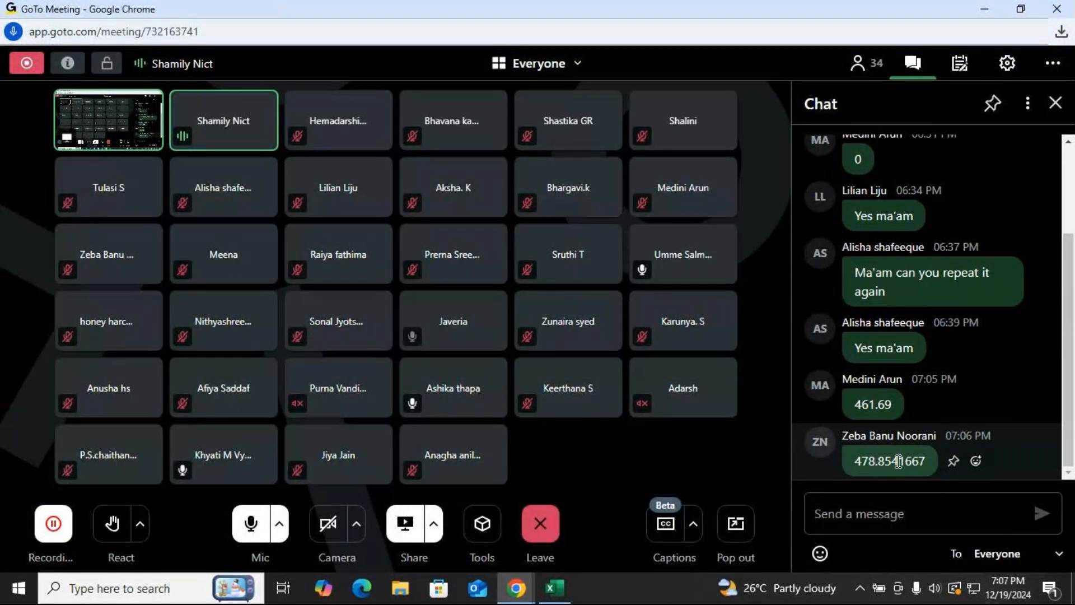
scroll(899, 461, up, 1)
scroll(899, 461, down, 1)
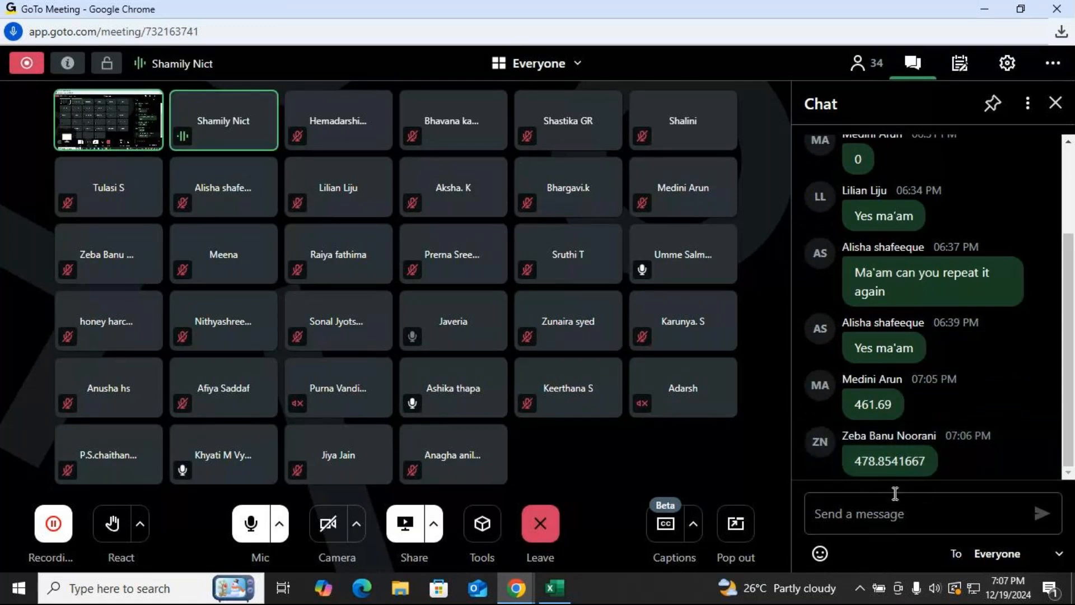
key(alt+Tab)
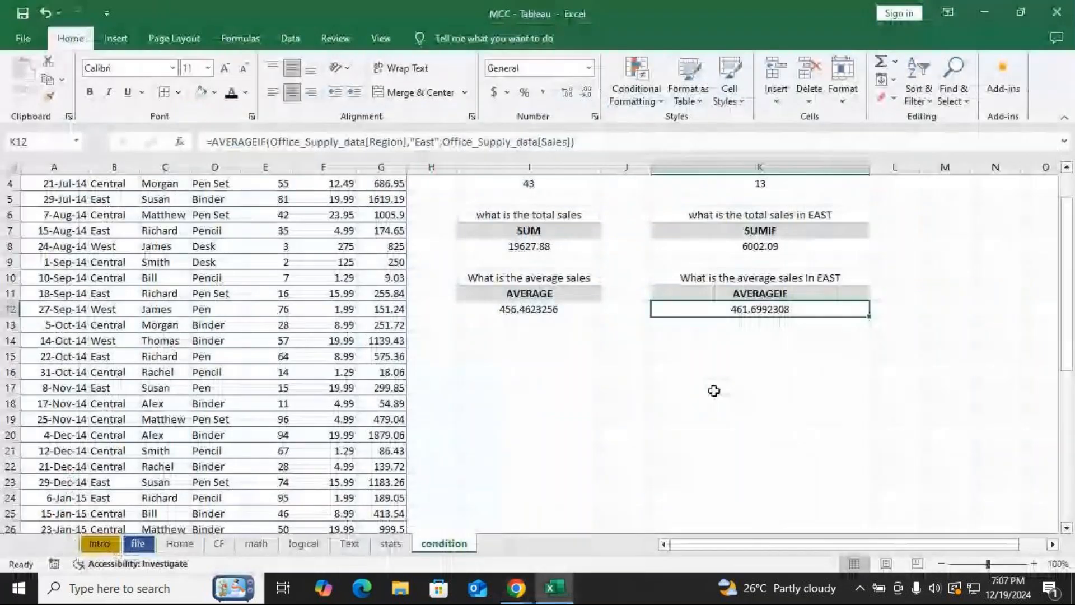
scroll(739, 377, up, 1)
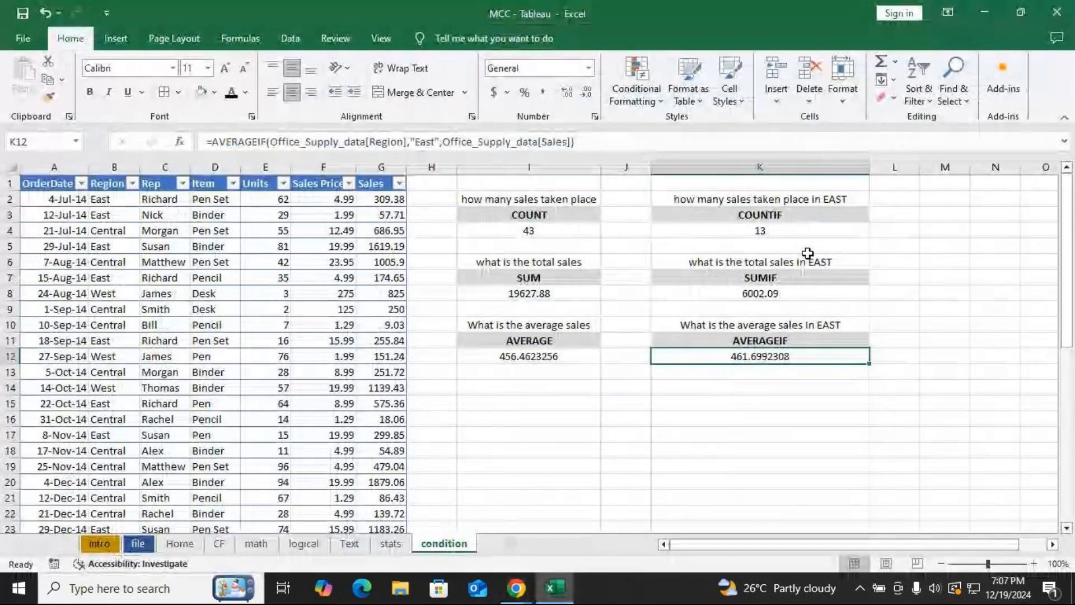
Change the COUNTIF criterion in K4 from East to "West".
double_click(791, 232)
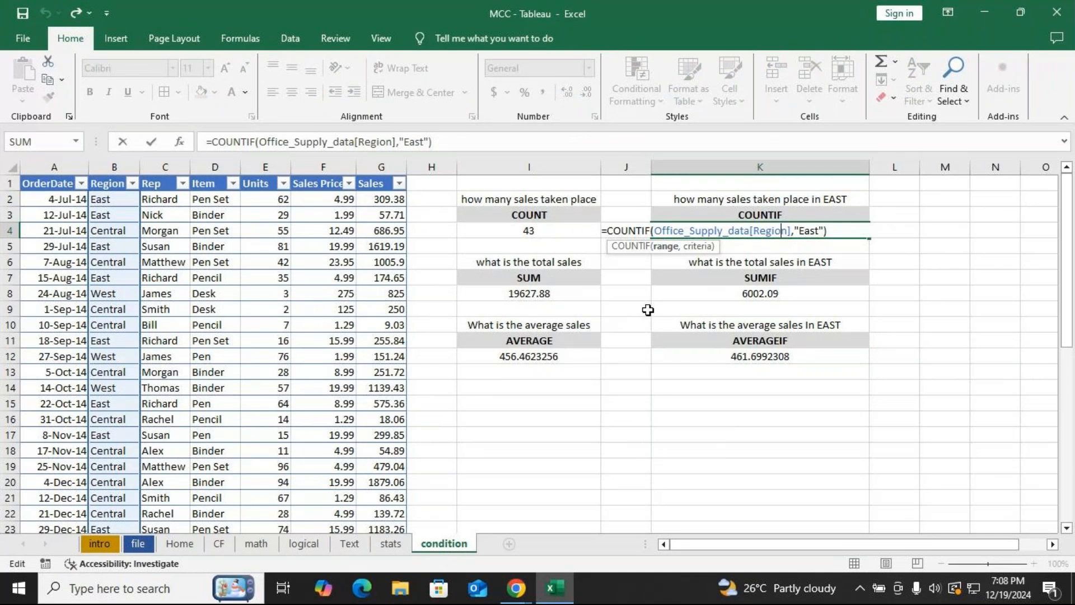
click(820, 232)
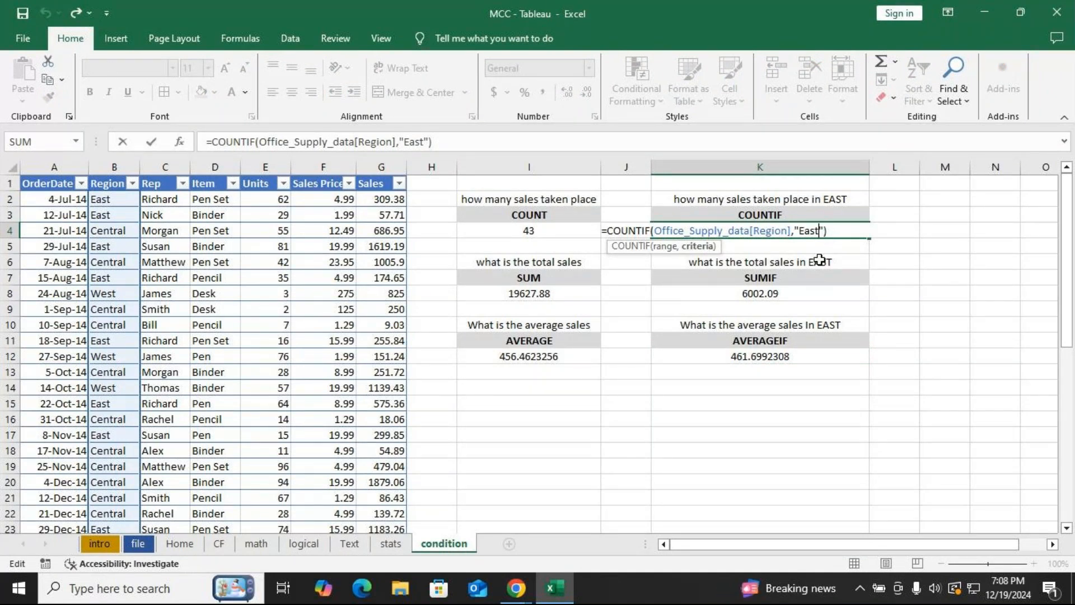
key(BackSpace)
key(BackSpace)
key(BackSpace)
key(BackSpace)
text(We)
text(t)
key(BackSpace)
text(st)
key(Return)
Change the SUMIF criterion in K8 to "West".
click(770, 292)
double_click(766, 299)
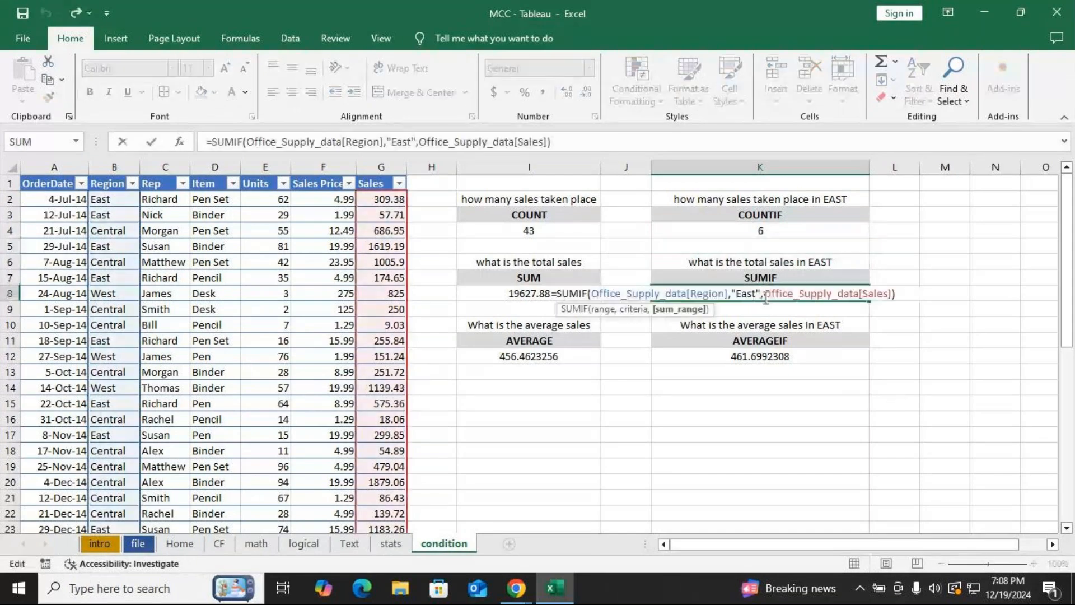
click(757, 291)
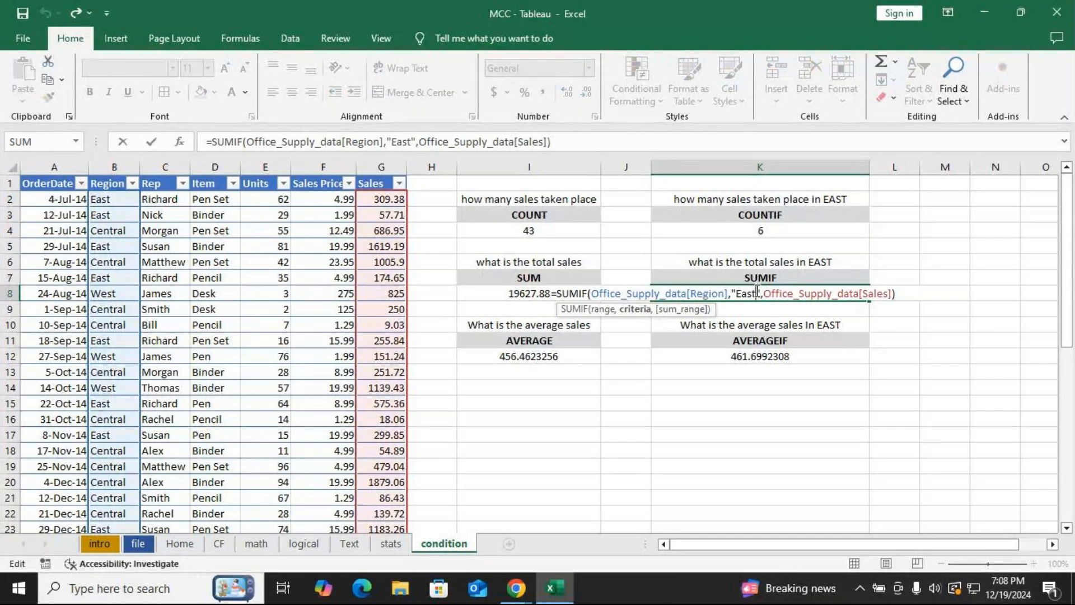
key(BackSpace)
key(BackSpace)
key(BackSpace)
key(BackSpace)
text(West)
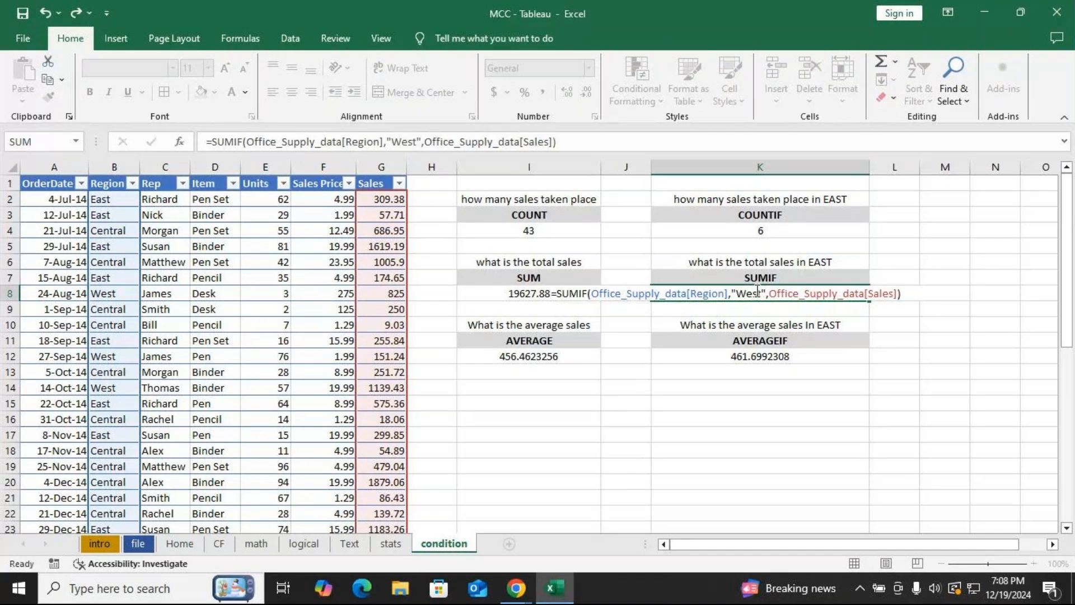
key(Return)
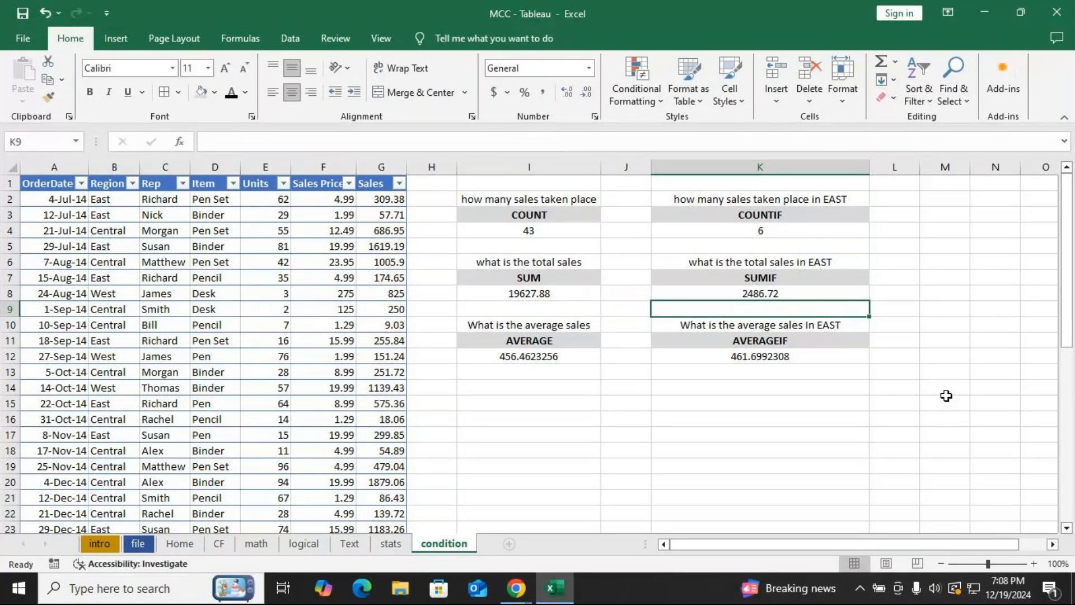
Change the AVERAGEIF criterion in K12 to "West".
click(779, 356)
double_click(780, 356)
click(780, 356)
key(BackSpace)
key(BackSpace)
key(BackSpace)
key(BackSpace)
text(West)
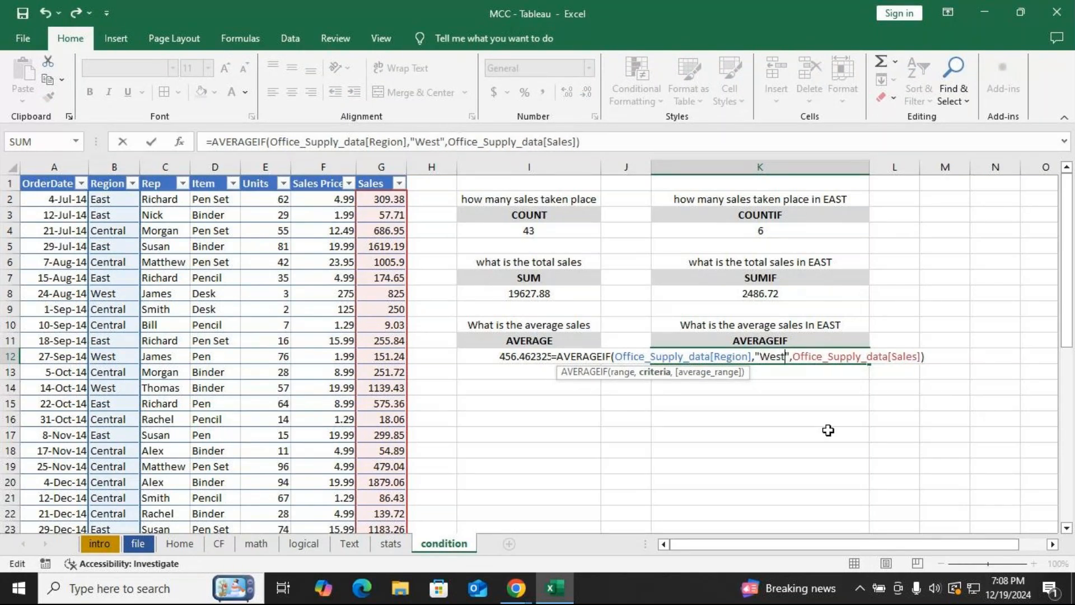
key(Return)
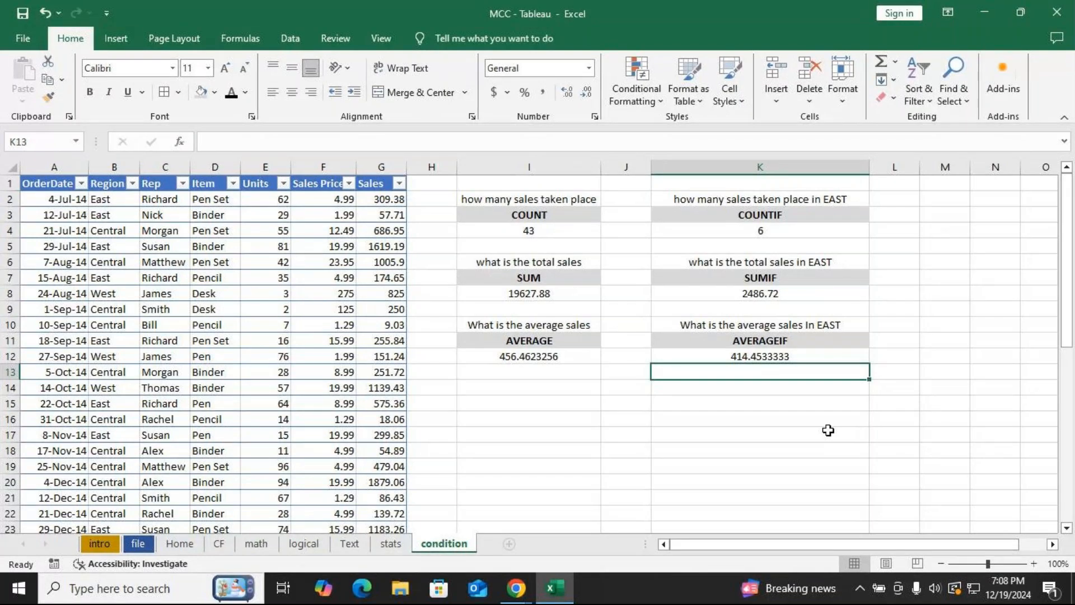
click(97, 187)
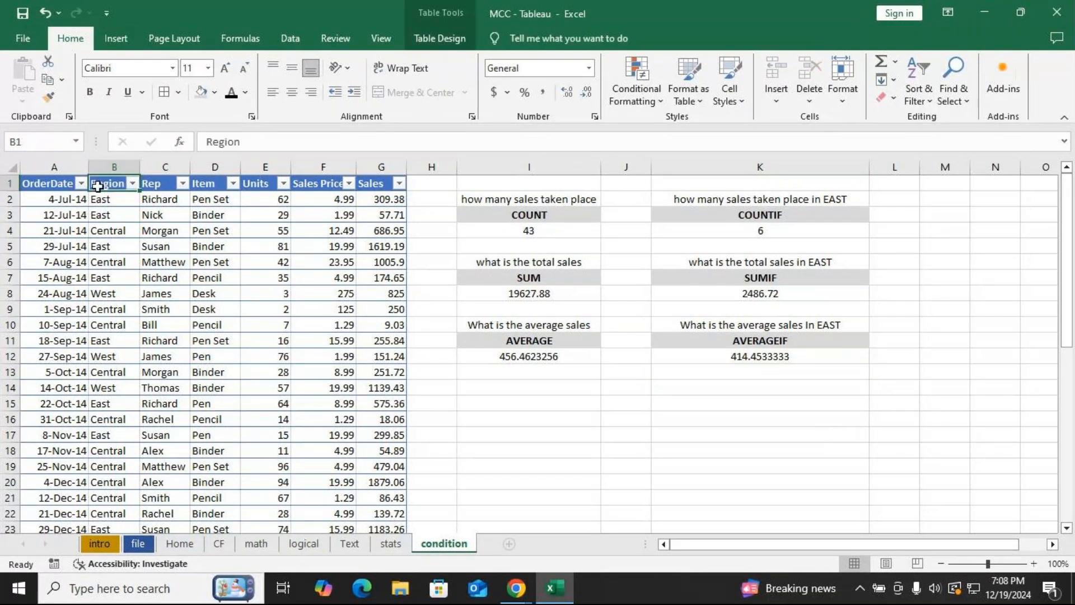
key(ctrl+c)
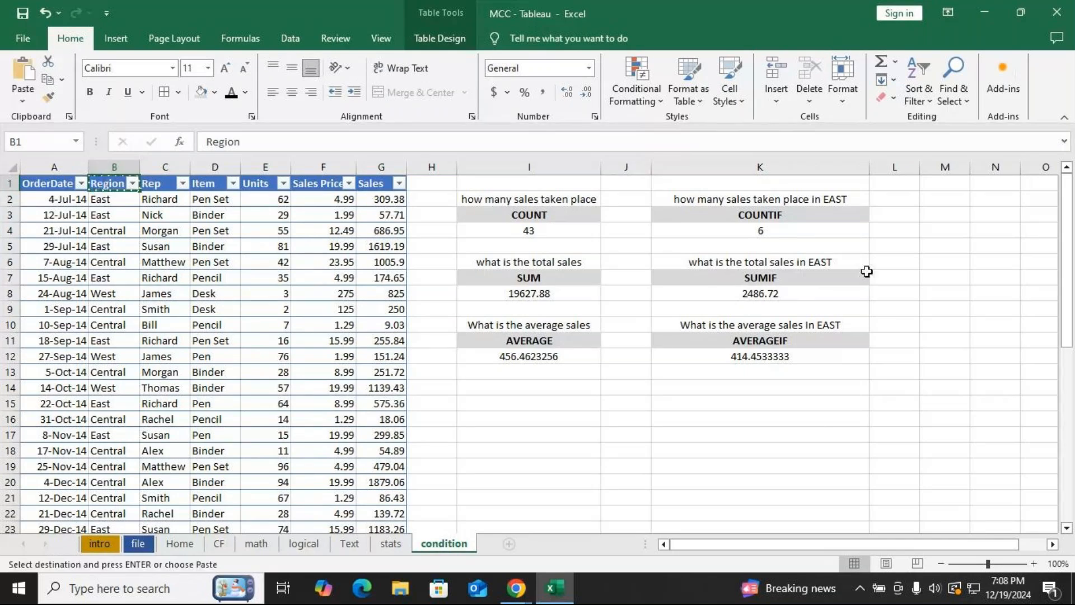
drag(970, 167, 1052, 180)
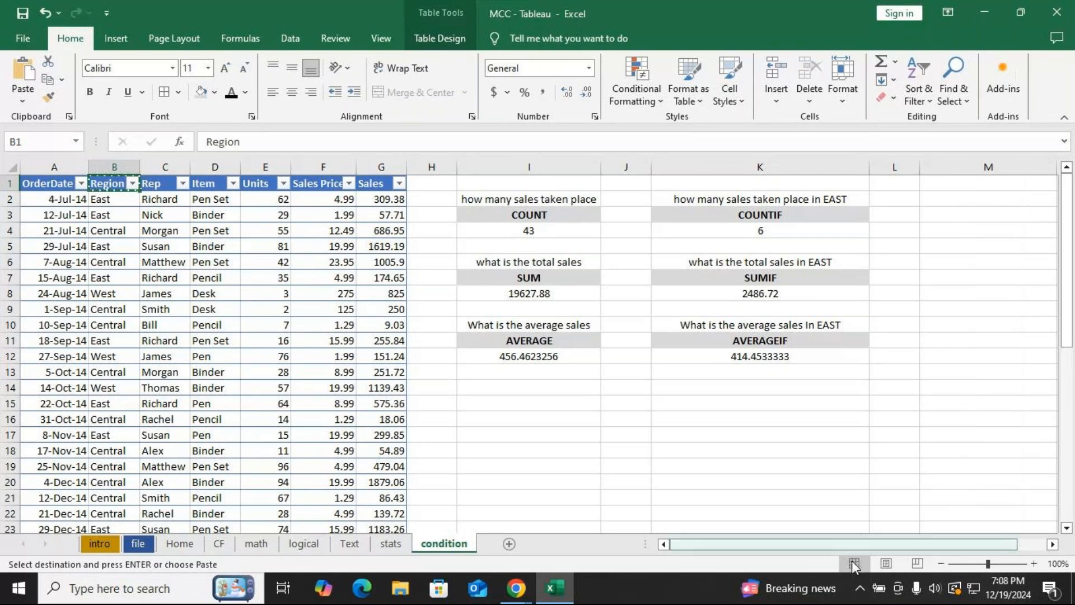
drag(811, 542, 843, 545)
drag(987, 170, 956, 178)
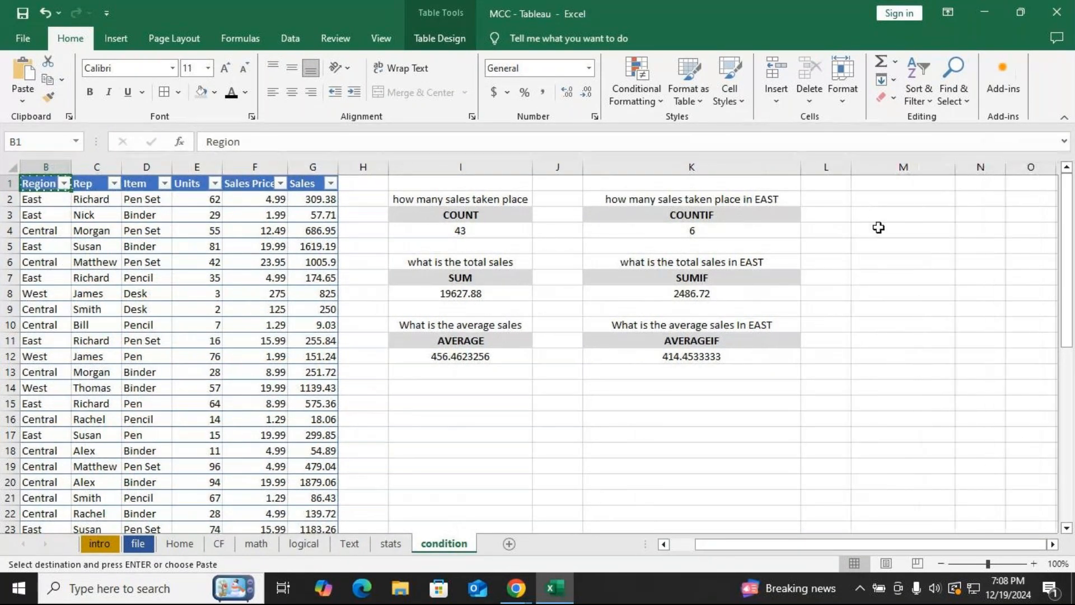
click(882, 213)
key(ctrl+v)
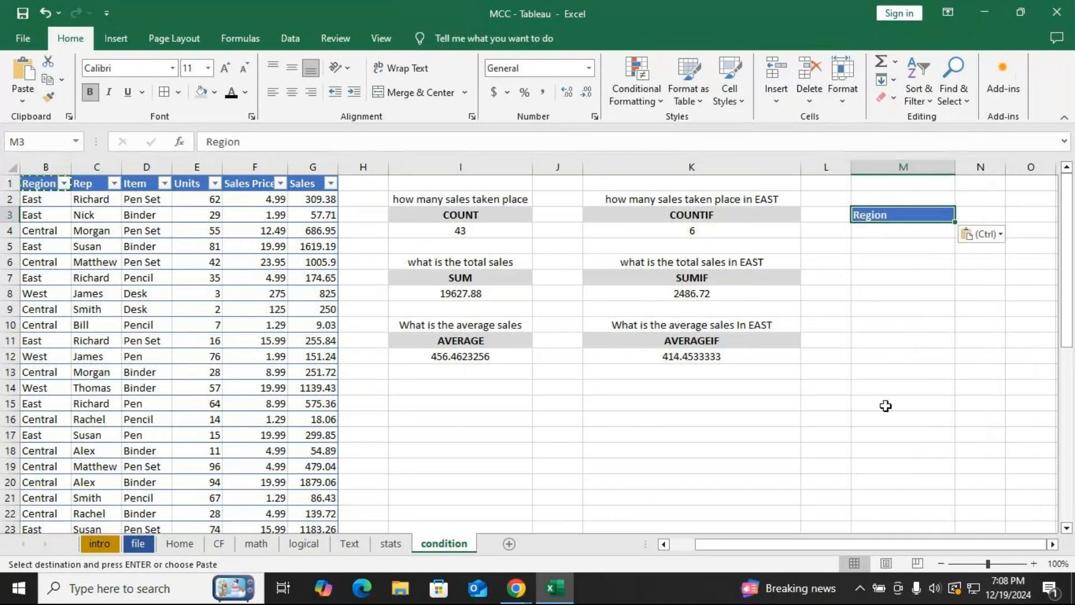
key(Escape)
key(ctrl+v)
click(914, 213)
key(ctrl+z)
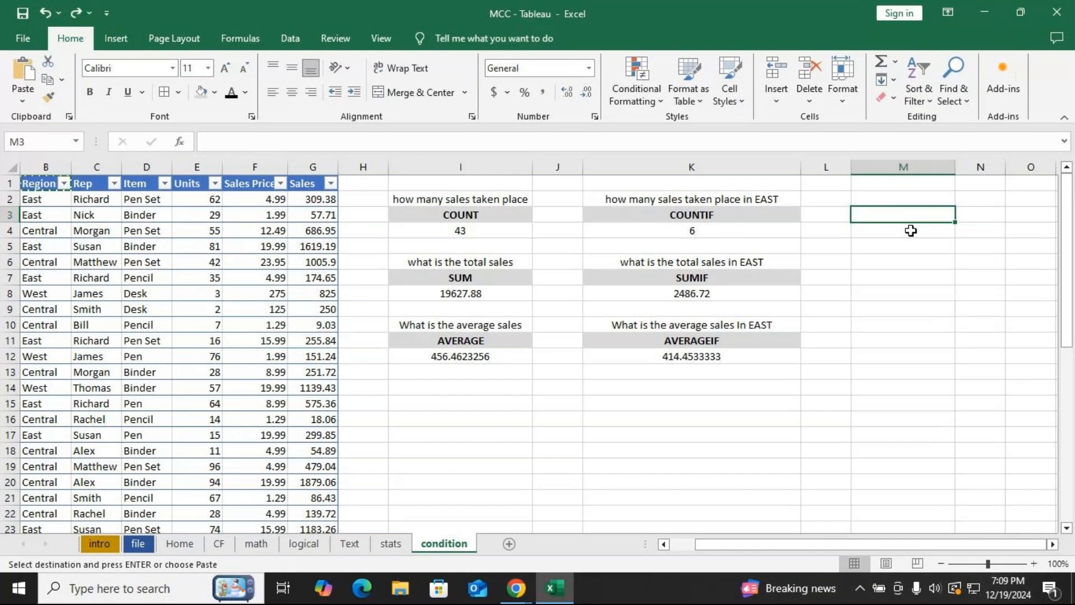
Copy the whole Region column into column M.
click(664, 544)
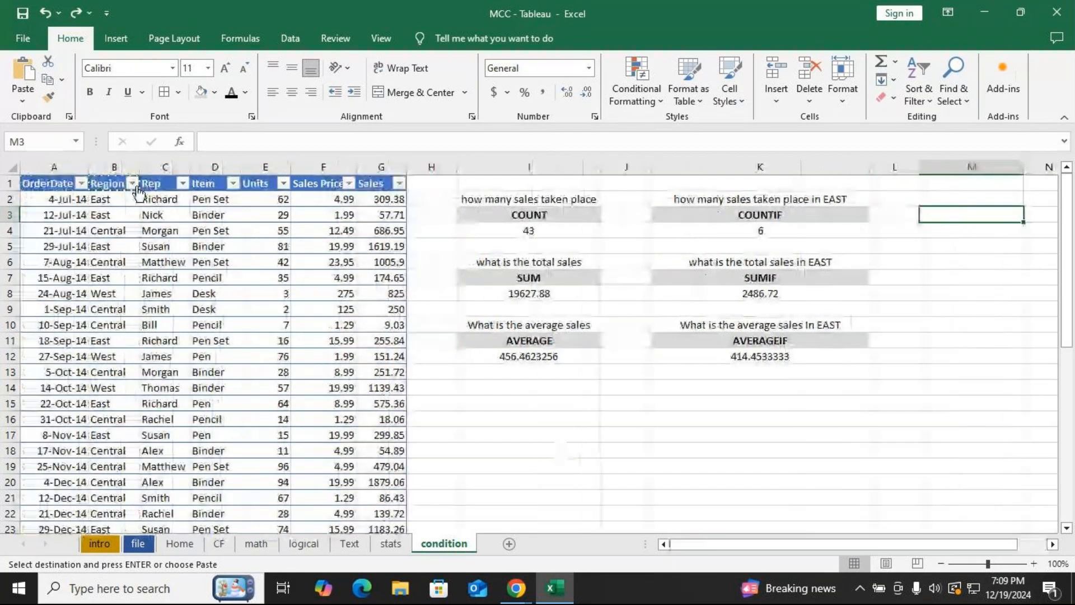
click(103, 163)
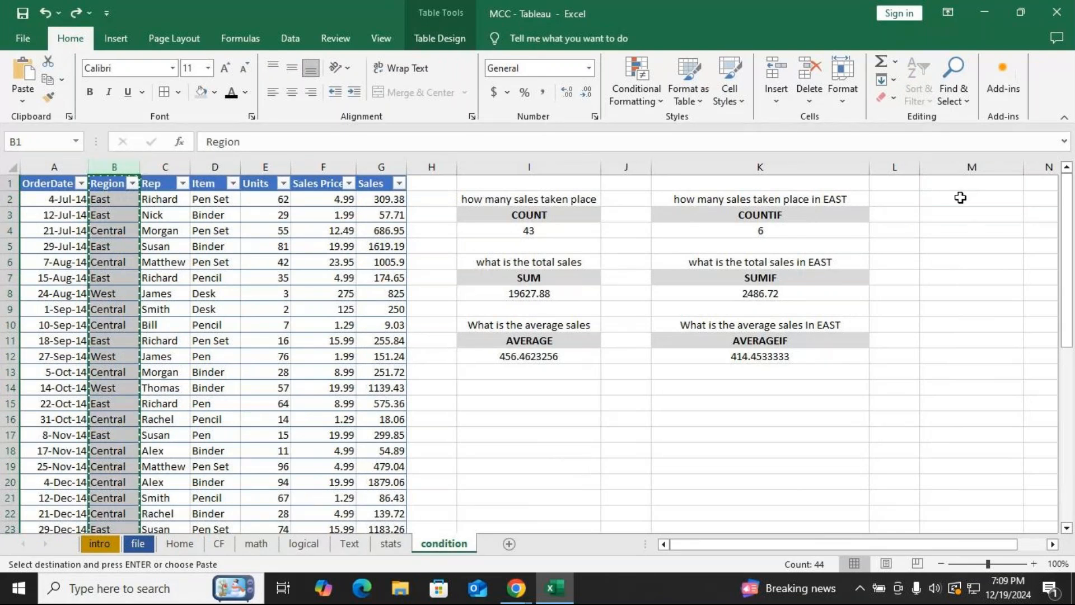
click(957, 165)
key(ctrl+v)
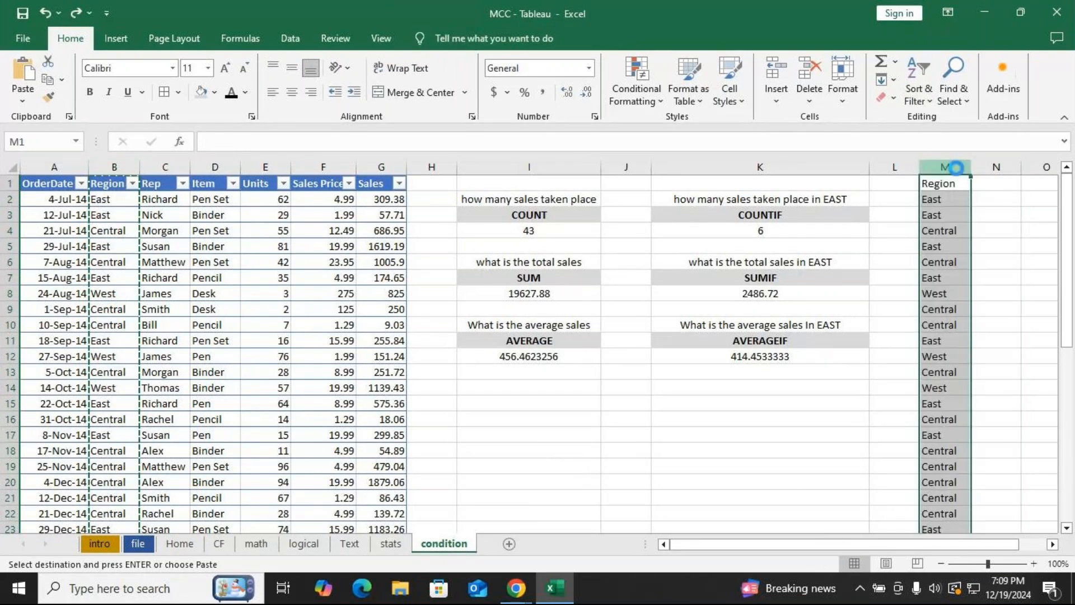
click(955, 309)
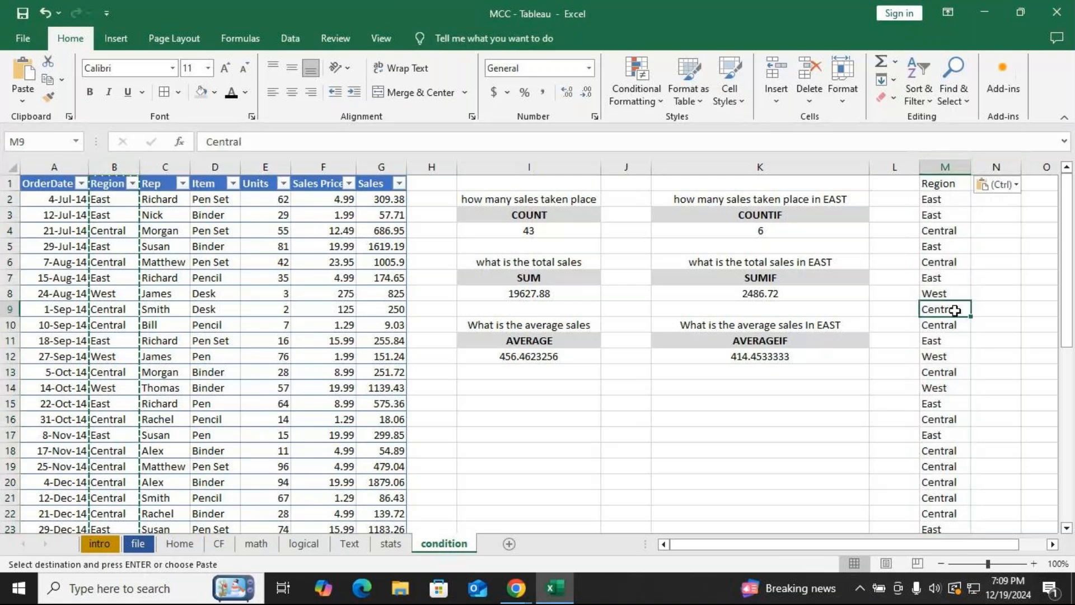
click(942, 164)
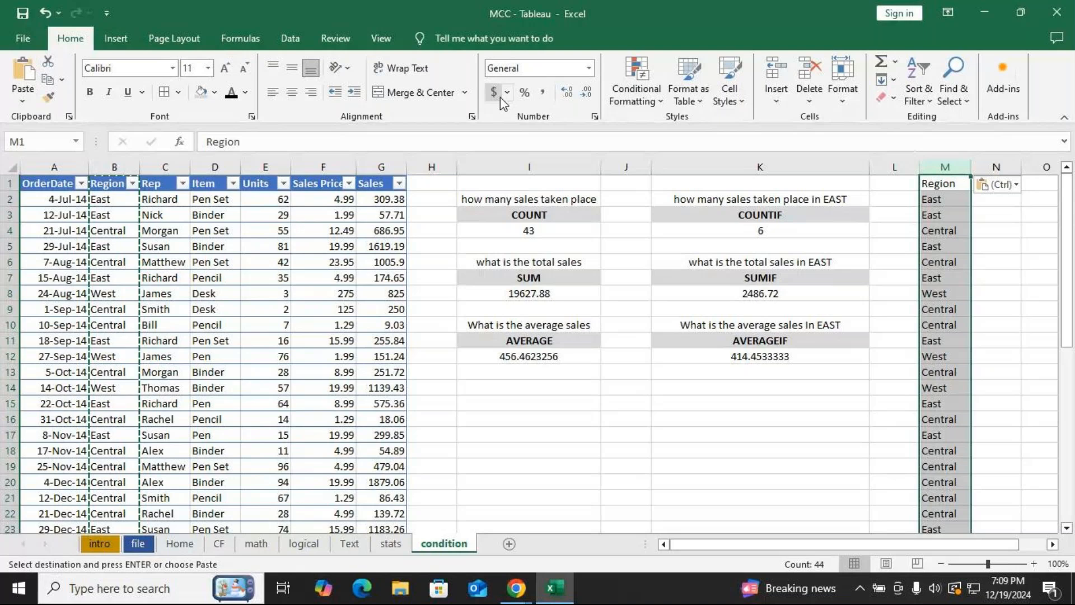
Remove duplicate values from column M so only the unique regions remain.
click(290, 39)
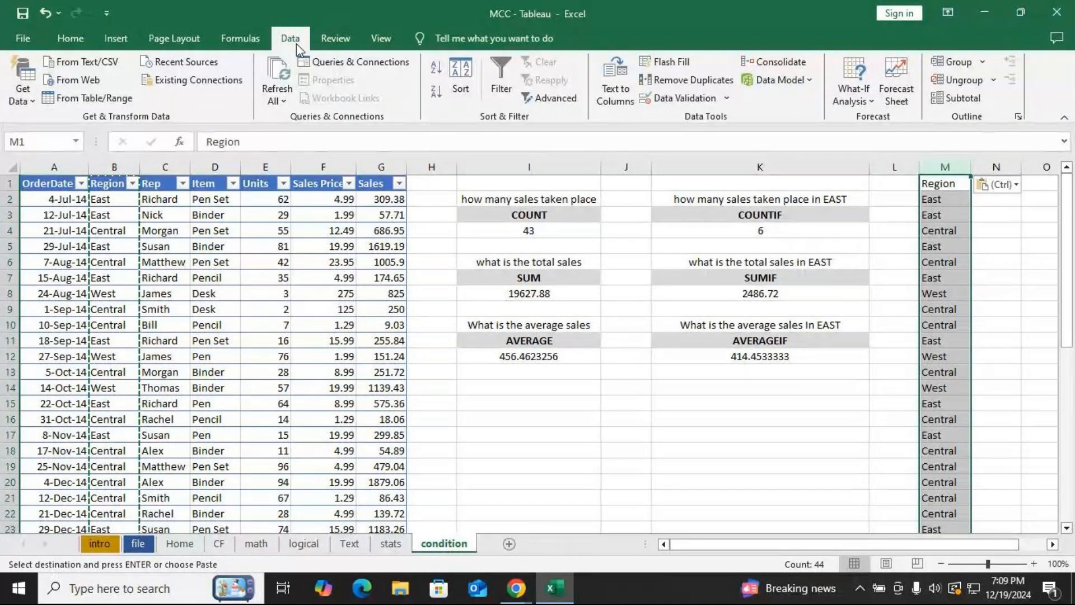
click(683, 82)
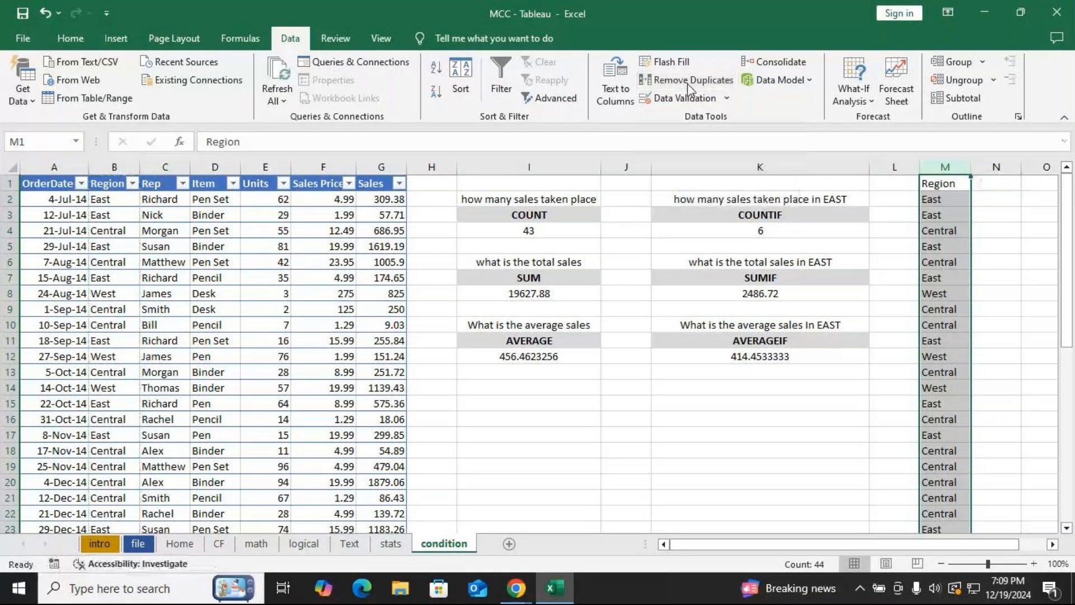
click(751, 294)
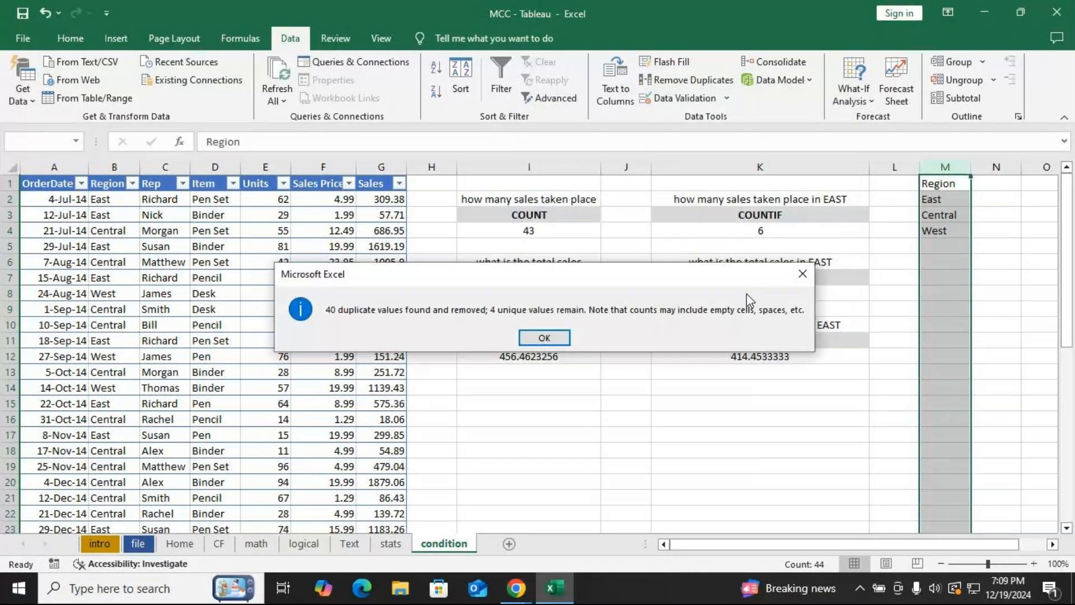
key(Return)
click(987, 292)
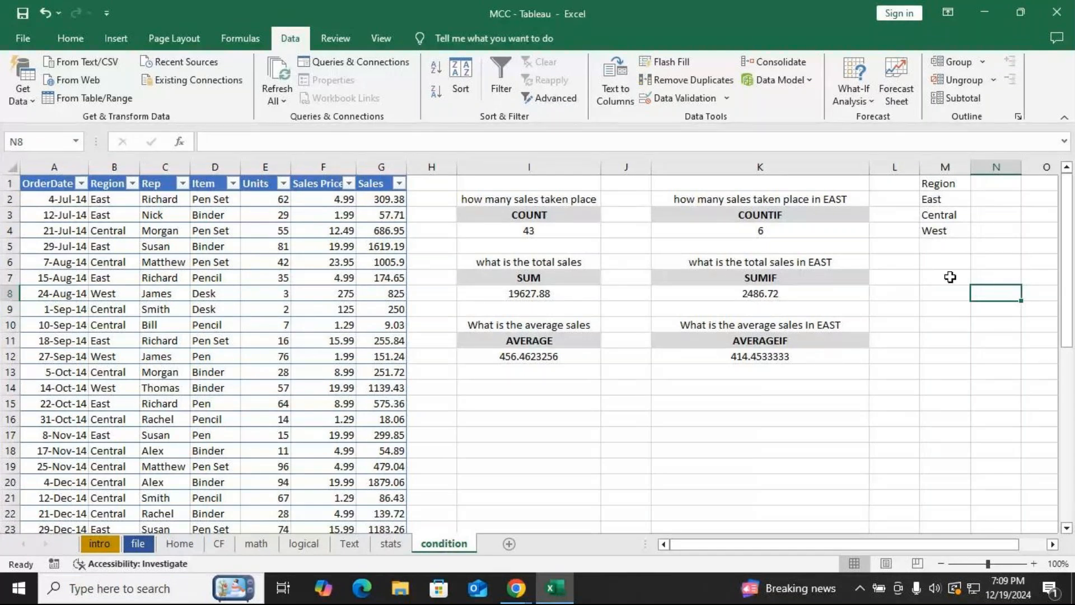
Copy the Region header from B1 into M6 and move to M7 below it.
key(ctrl+Home)
key(Right)
key(ctrl+c)
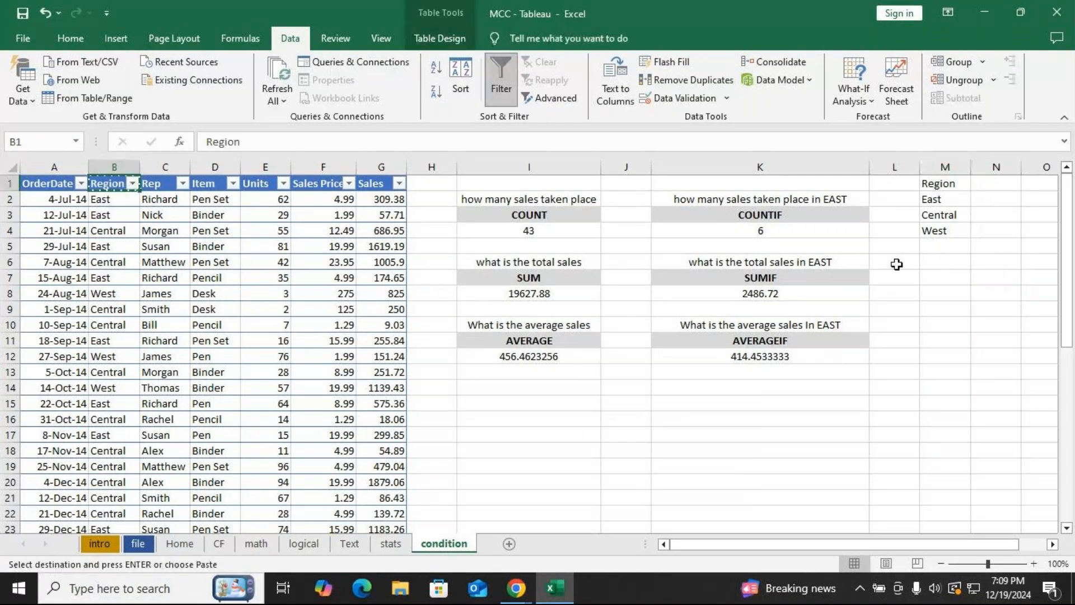
click(927, 264)
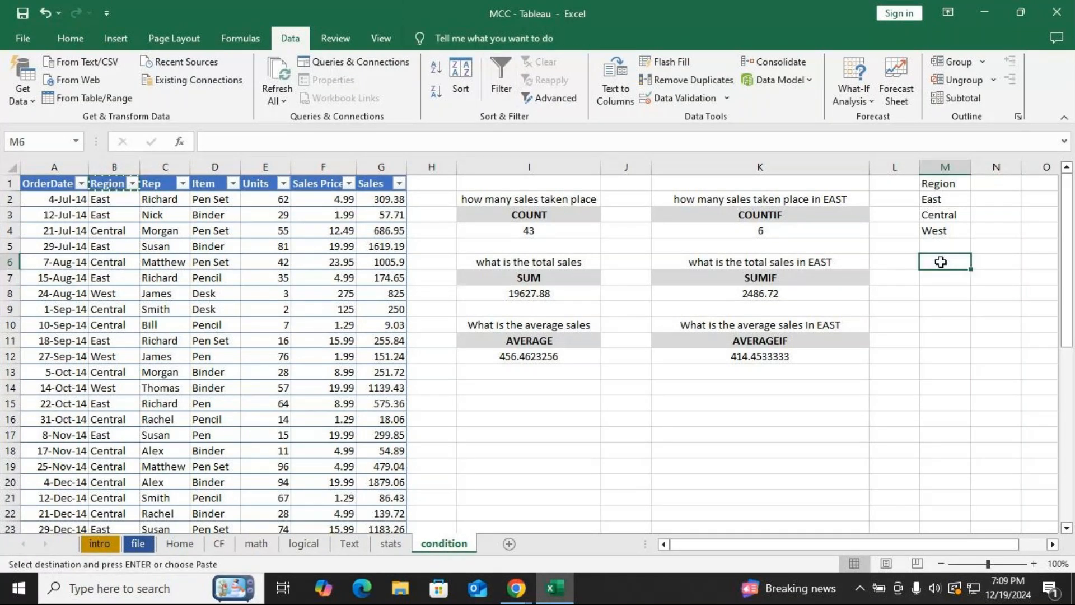
key(ctrl+v)
key(Down)
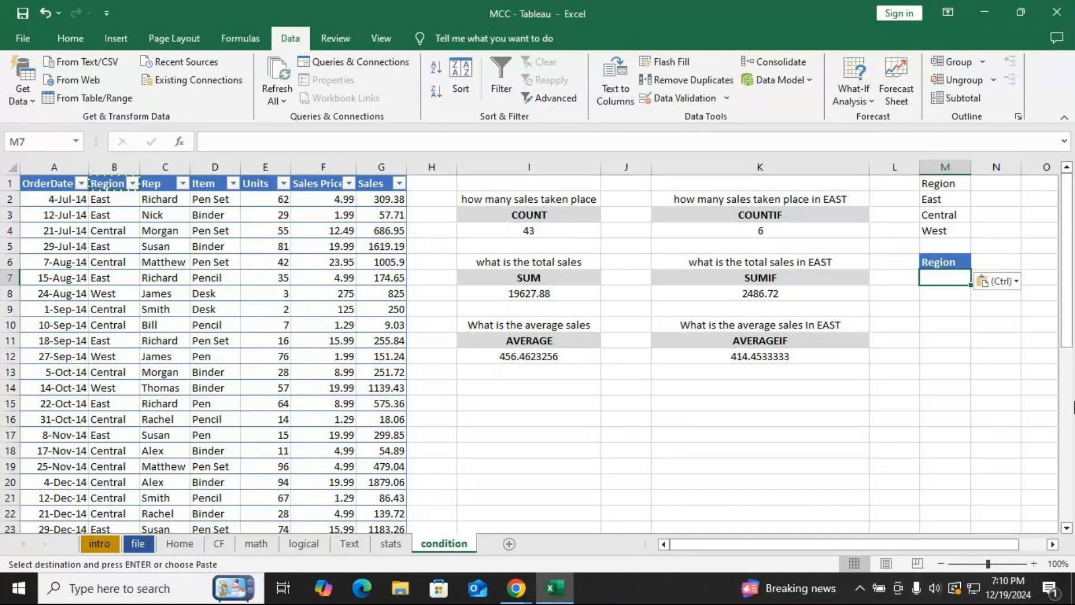
Switch to the meeting window, close its chat panel, and return to the spreadsheet.
key(alt+Tab)
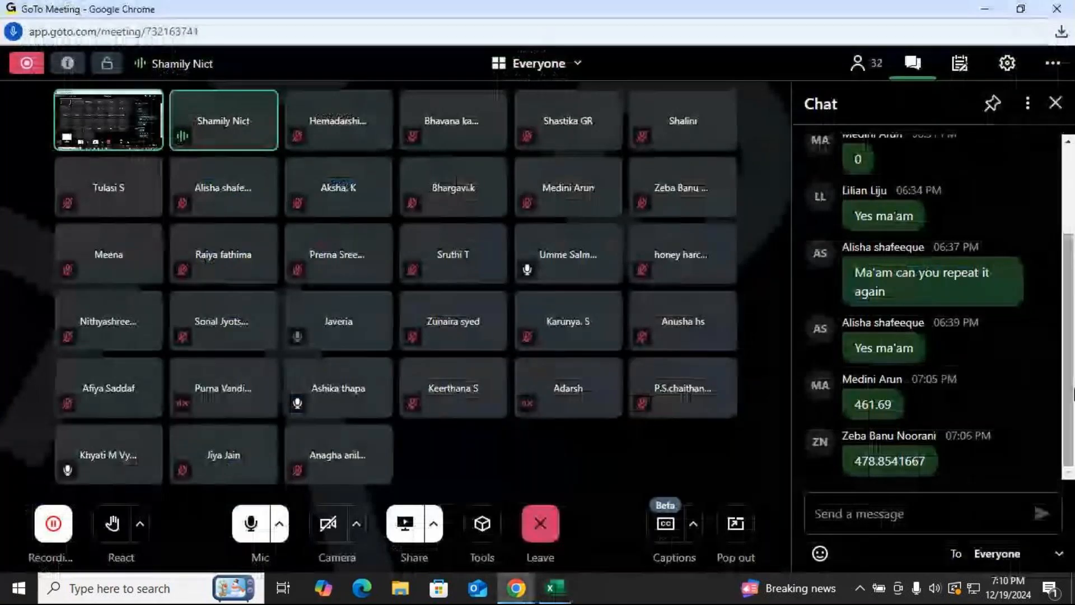
click(1056, 103)
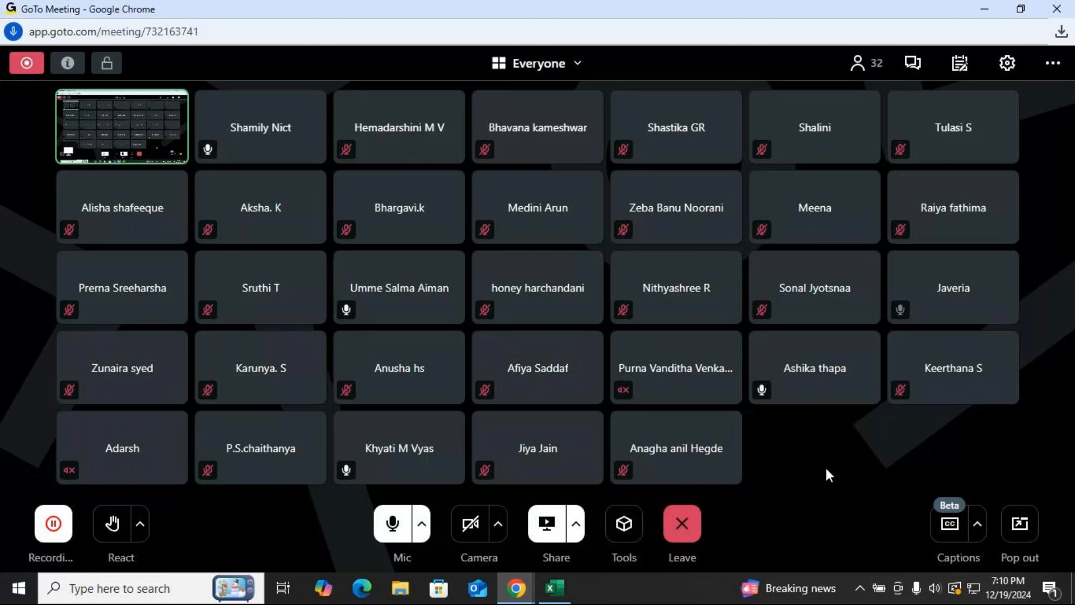
key(alt+Tab)
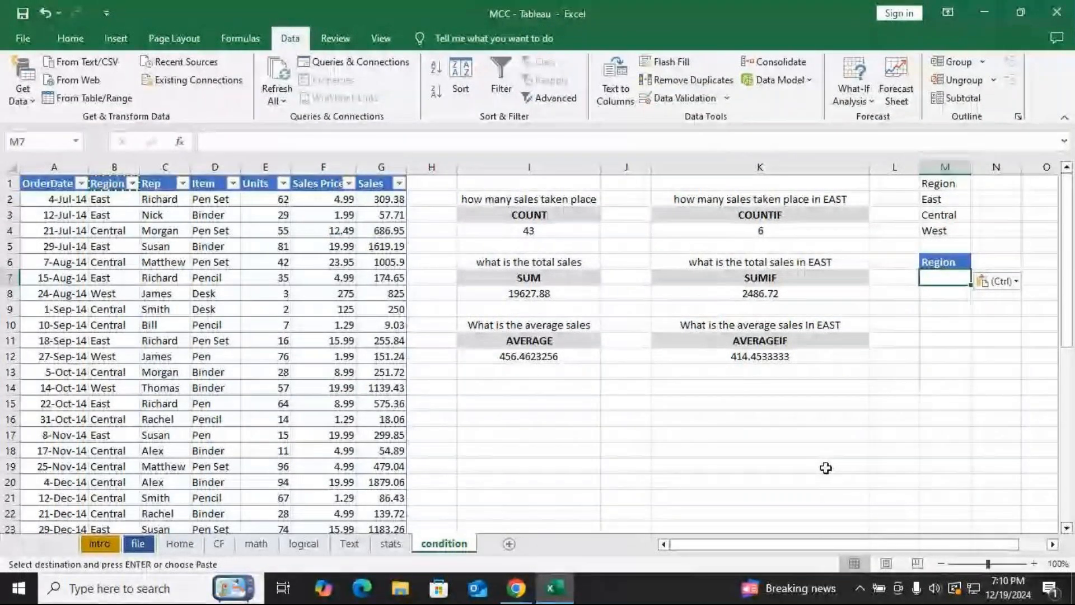
key(alt+Tab)
key(alt+Tab)
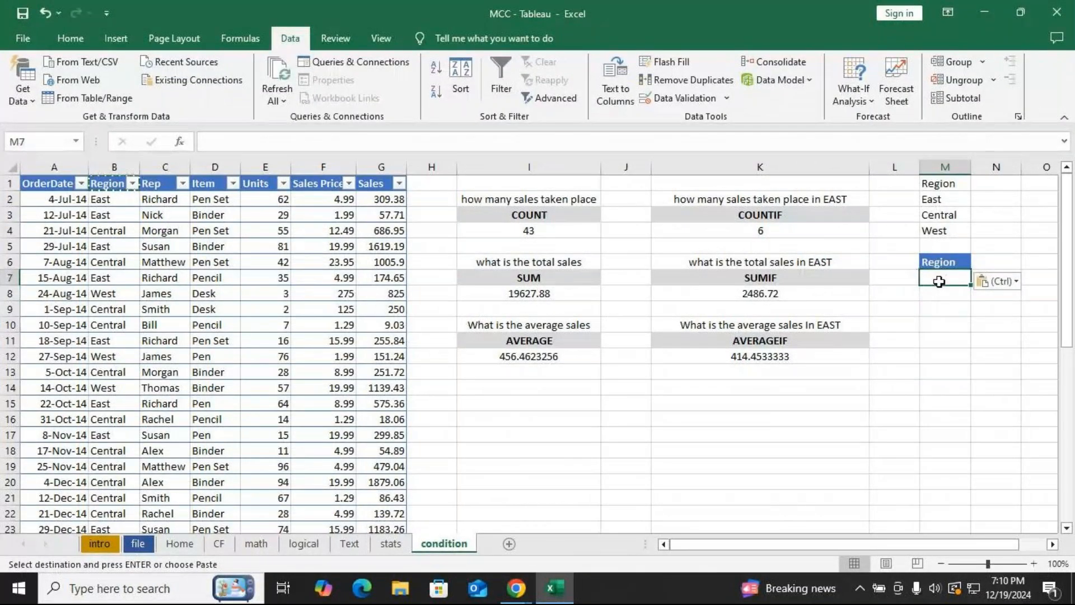
Add List data validation to M7 with the source range $M$2:$M$4.
click(680, 99)
click(666, 156)
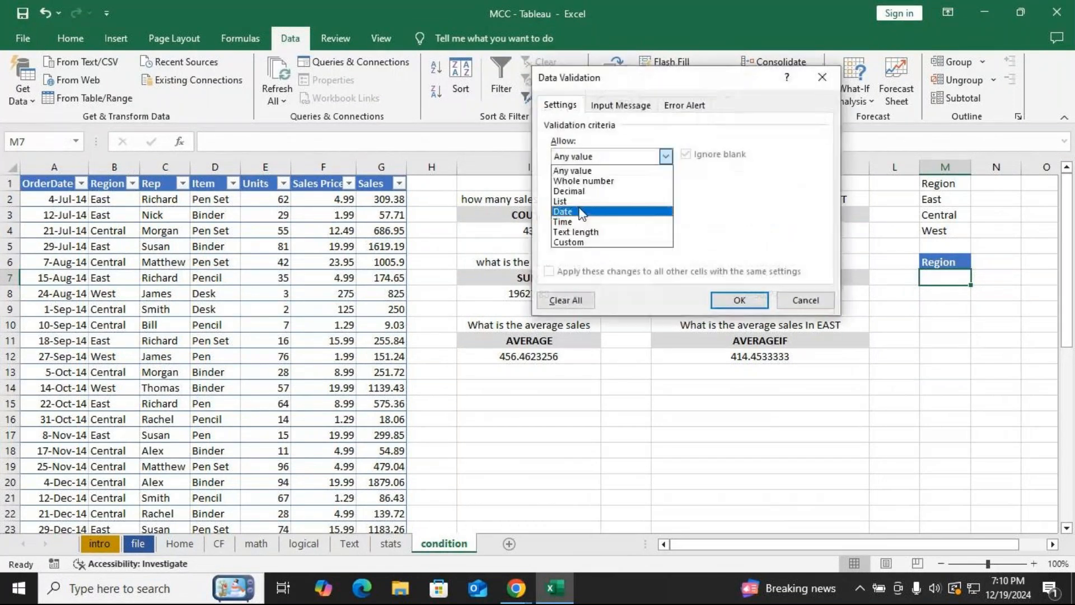
click(580, 202)
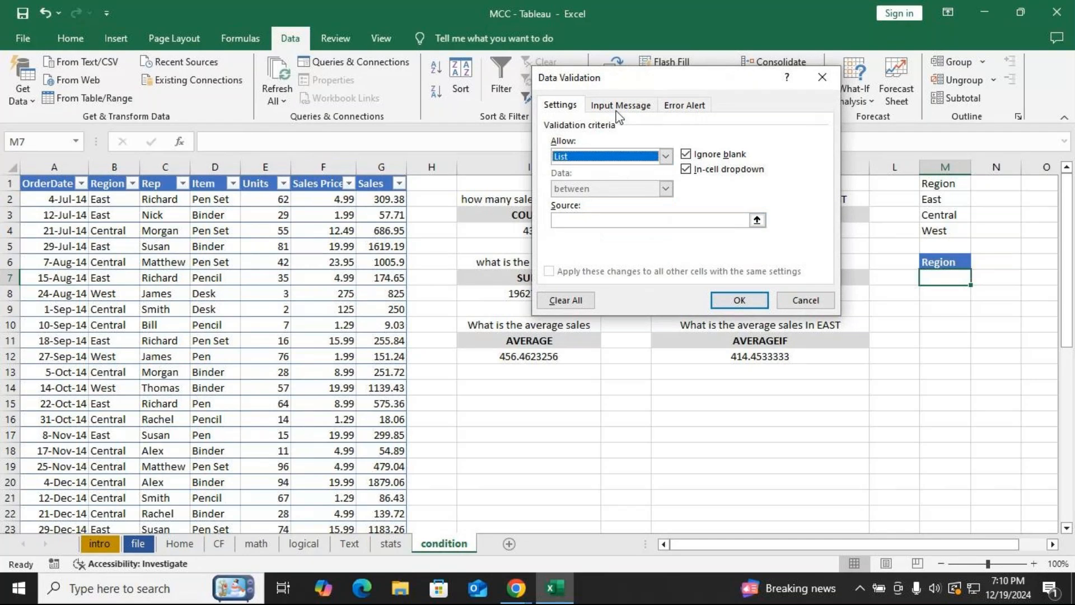
drag(623, 78, 492, 62)
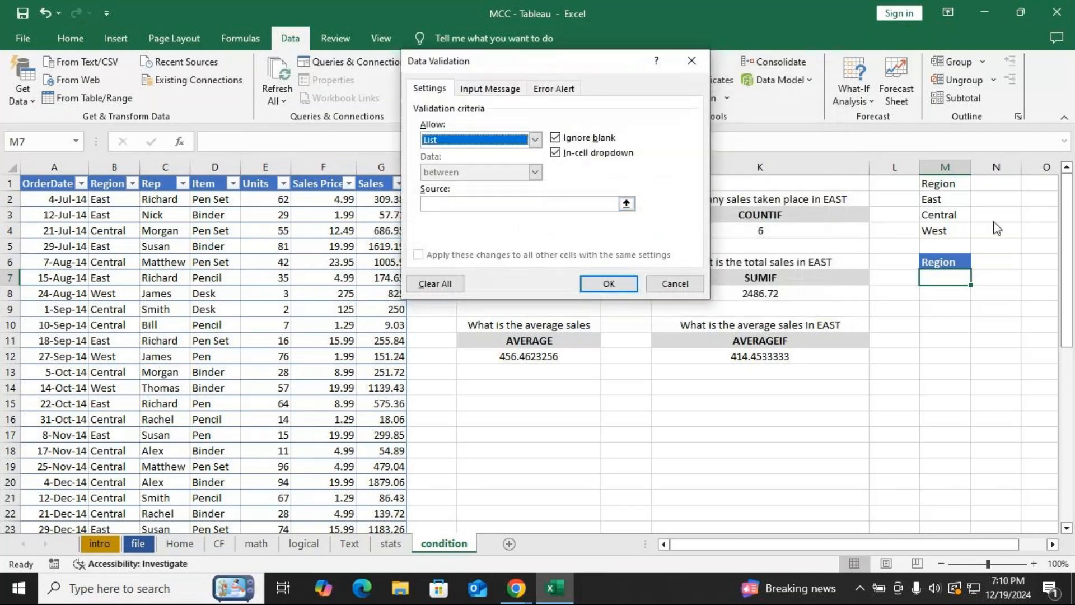
click(452, 204)
drag(933, 200, 933, 230)
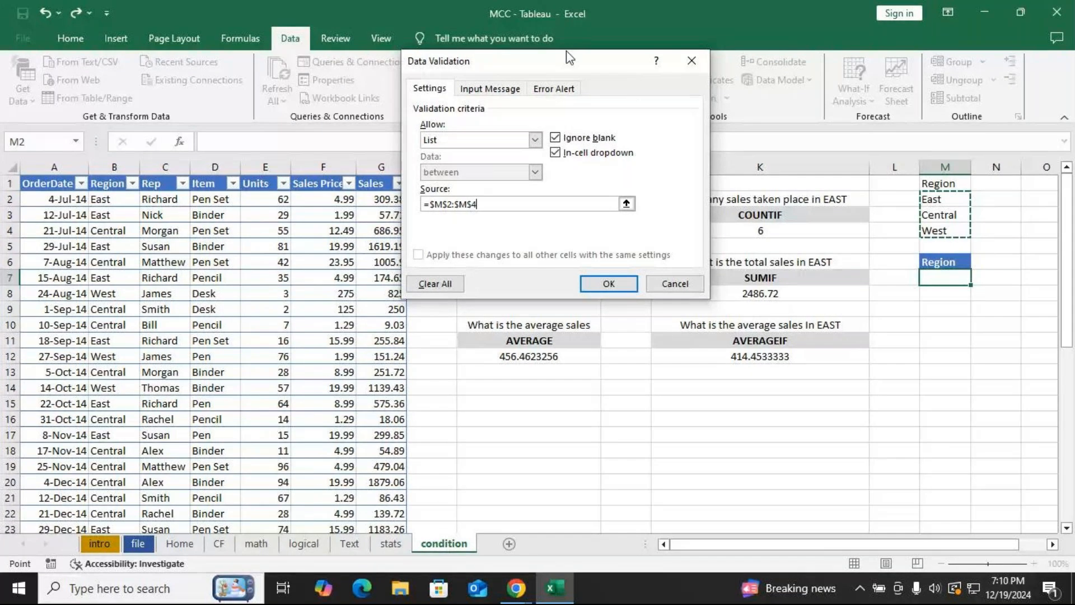
drag(565, 66, 328, 100)
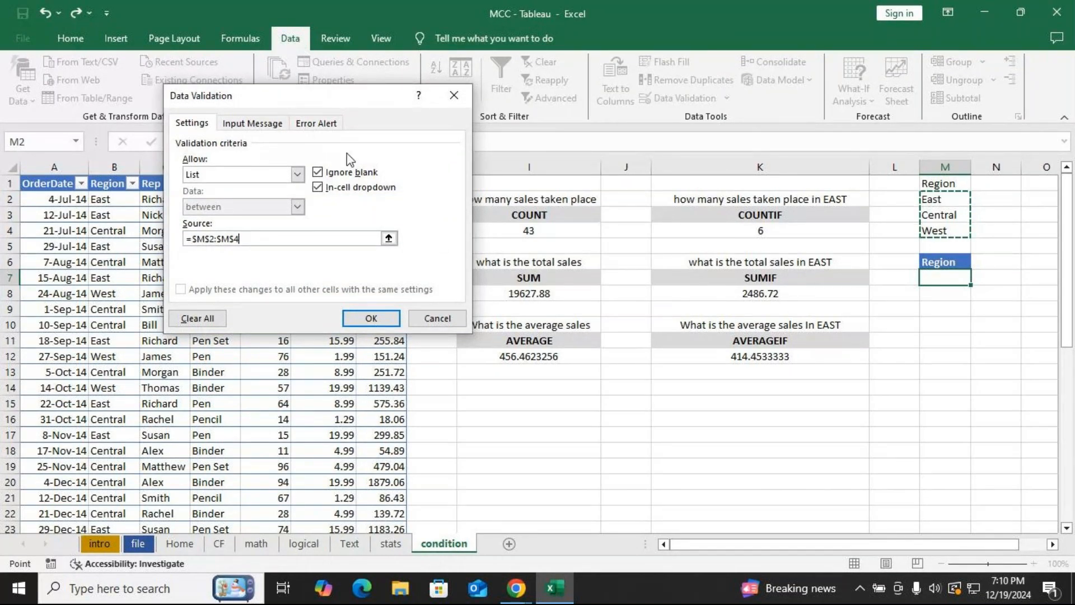
click(301, 178)
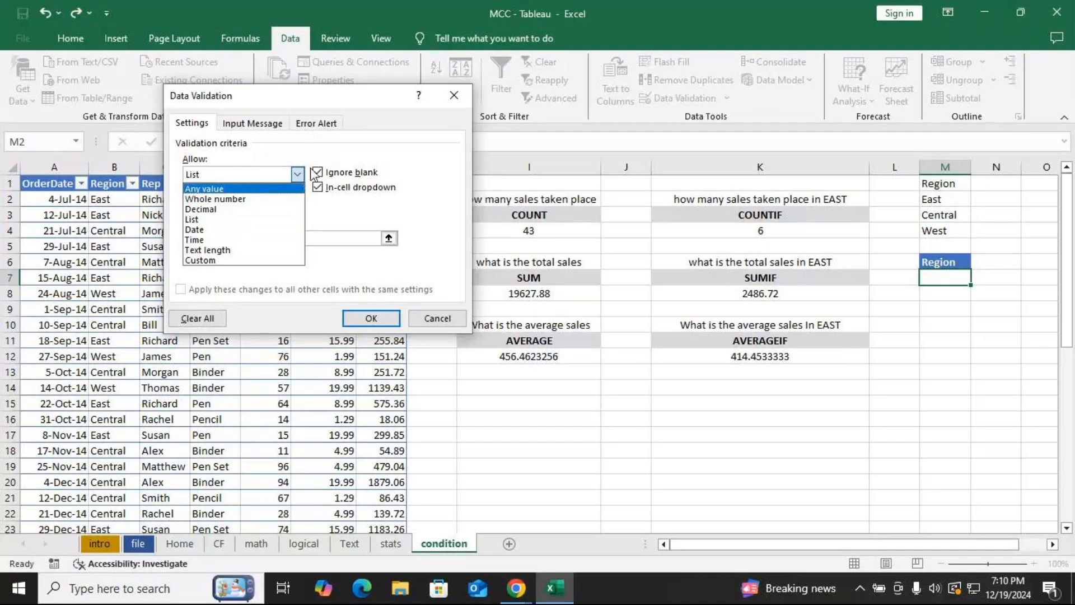
click(330, 150)
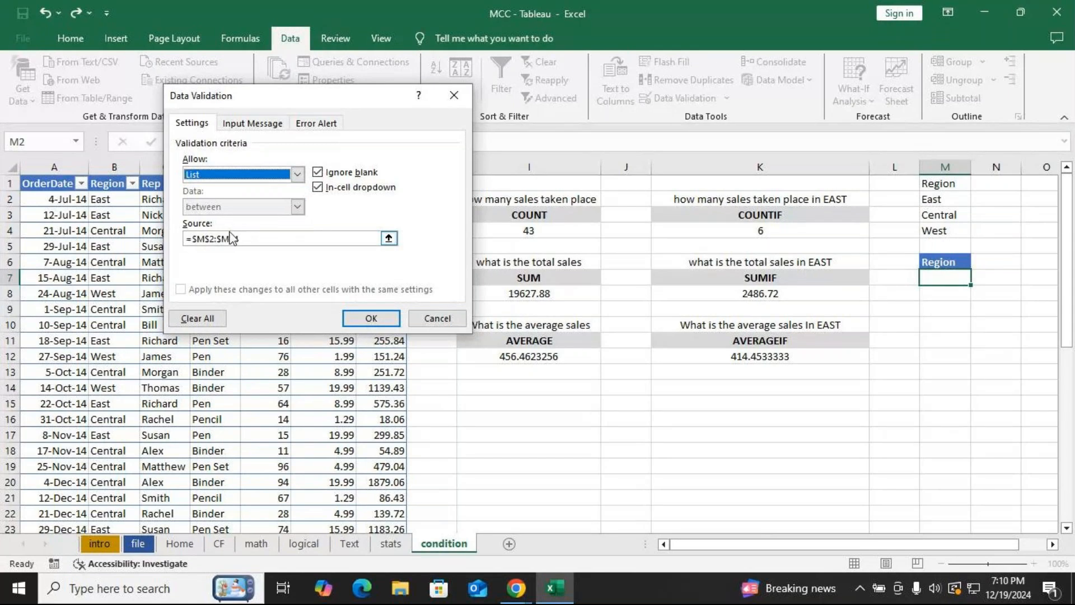
click(938, 216)
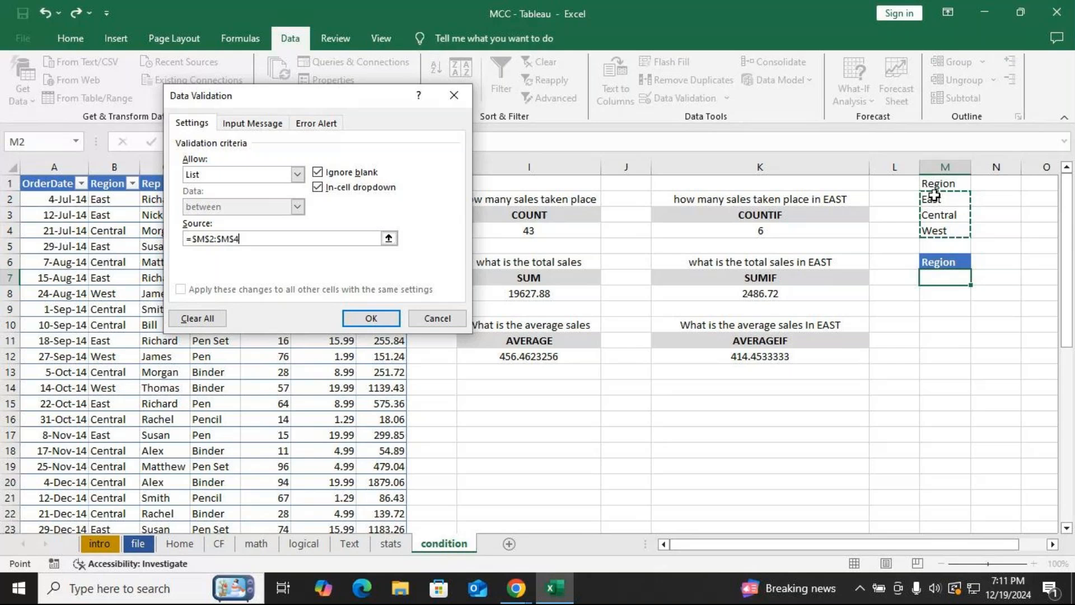
click(371, 318)
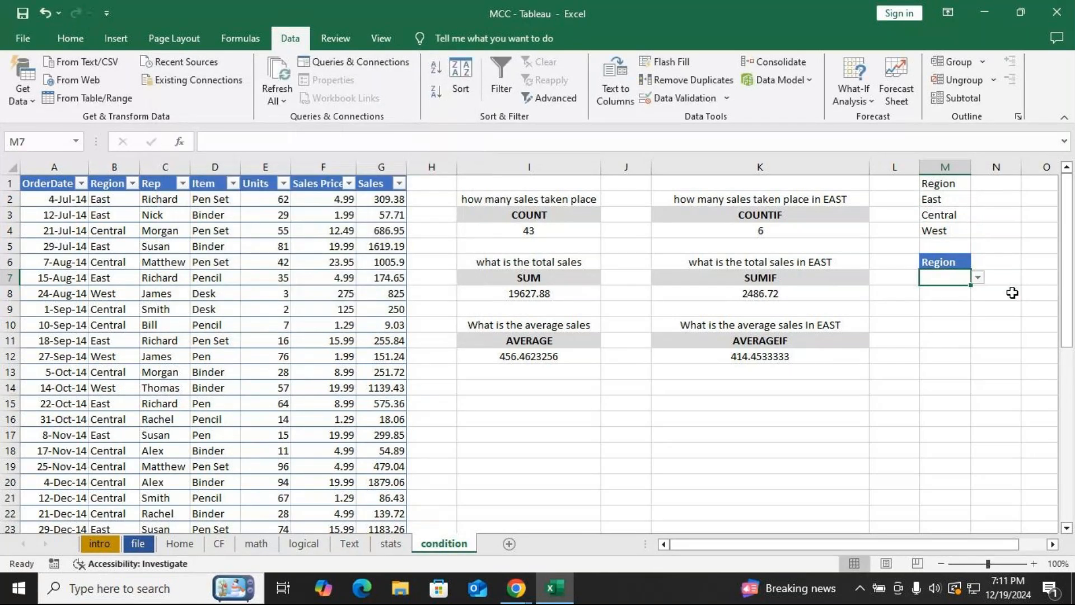
Try the M7 dropdown through East and Central, set it to West, and switch to the meeting window.
click(978, 277)
click(935, 289)
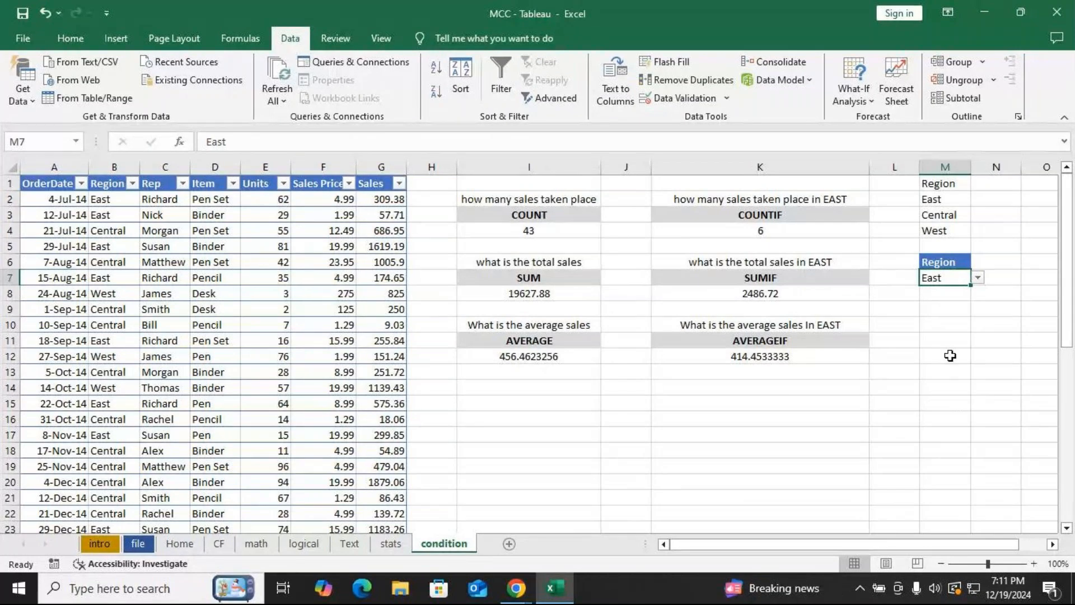
click(978, 279)
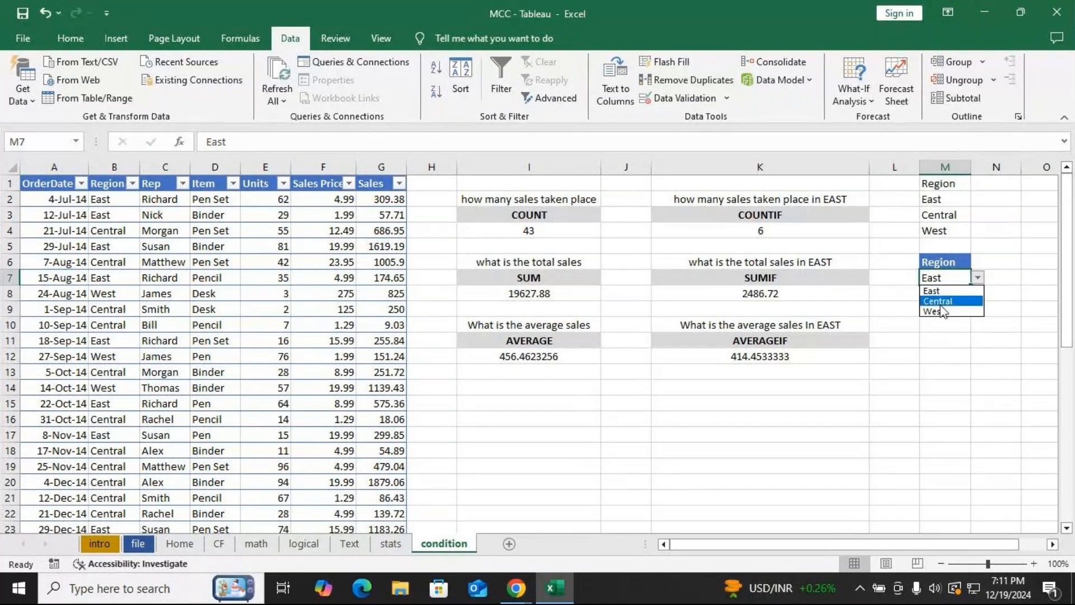
click(940, 303)
click(978, 278)
click(934, 312)
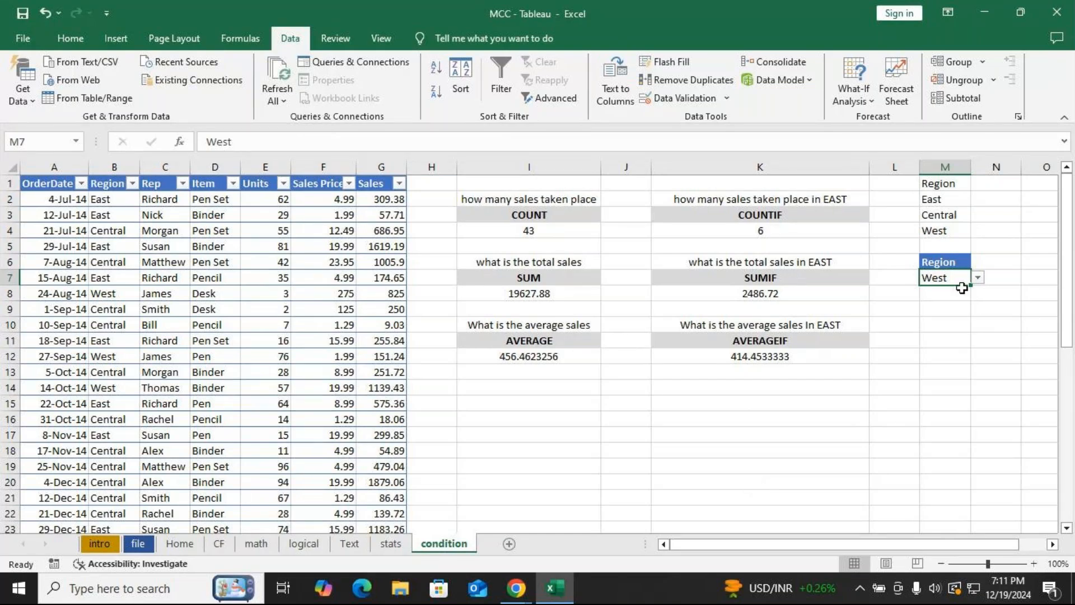
key(alt+Tab)
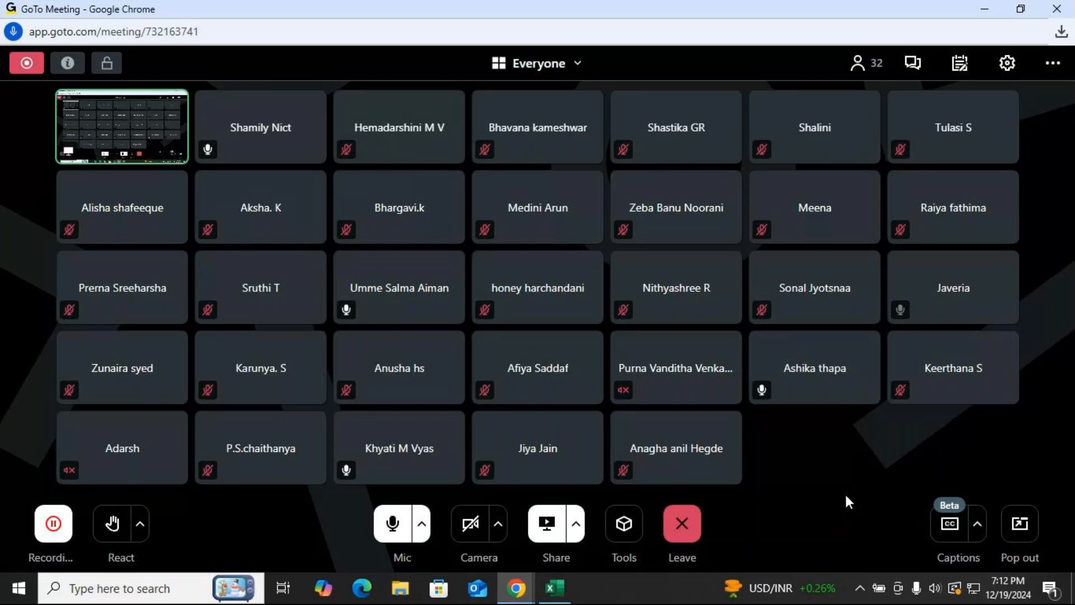
Return to the spreadsheet and replace the COUNTIF criterion "West" in K4 with a reference to cell M7.
key(alt+Tab)
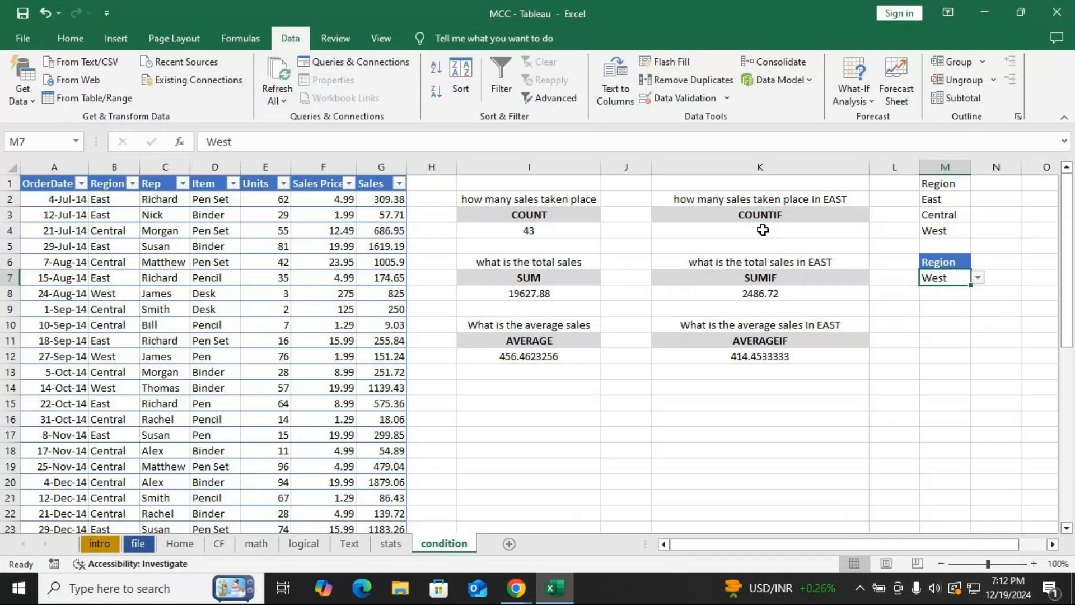
key(ctrl+z)
double_click(763, 231)
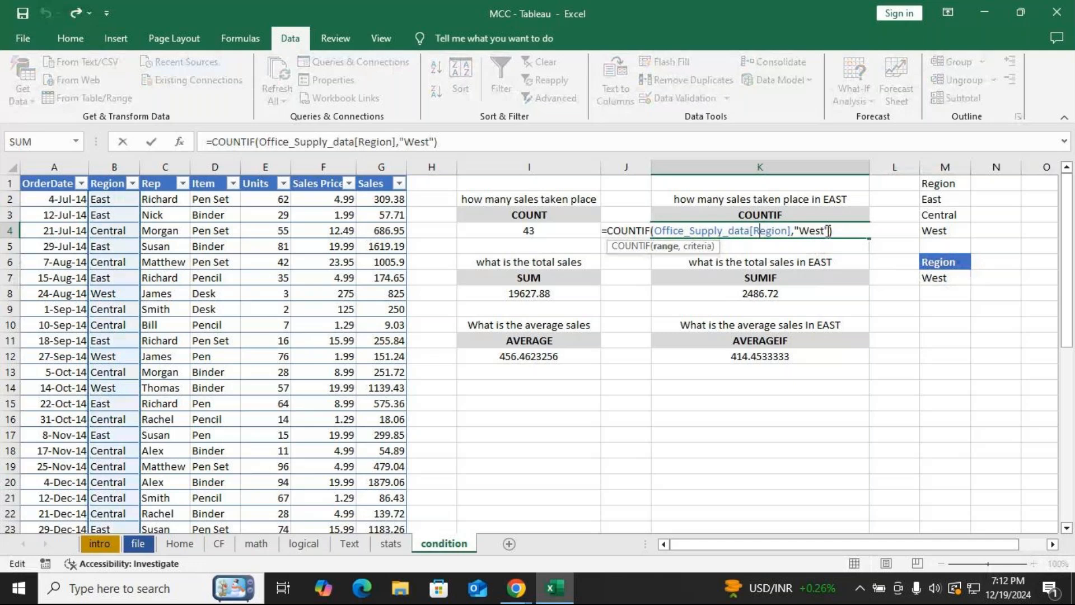
drag(828, 231, 795, 231)
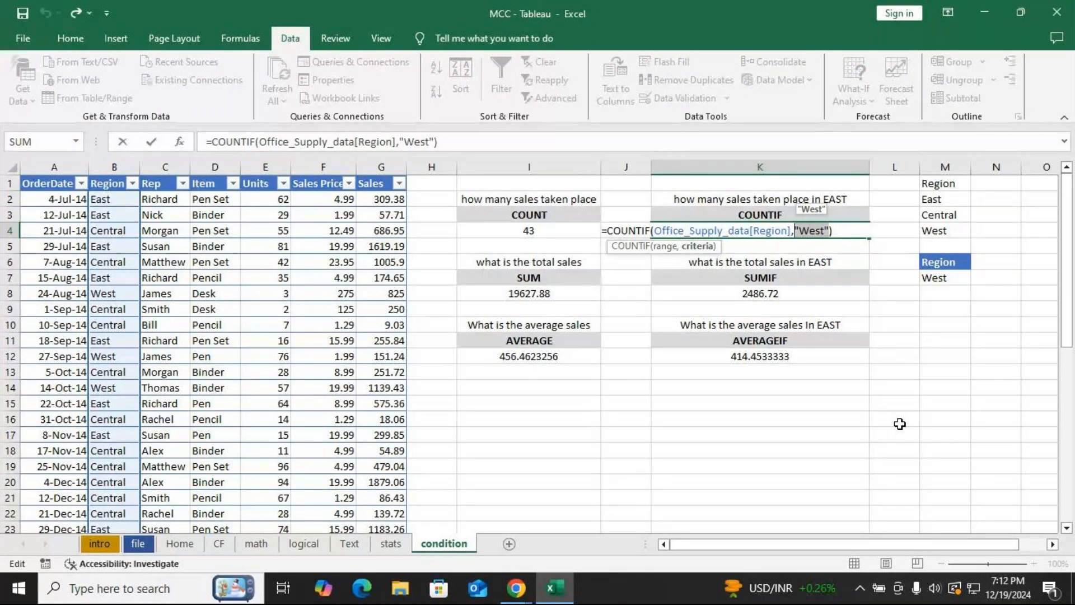
key(Delete)
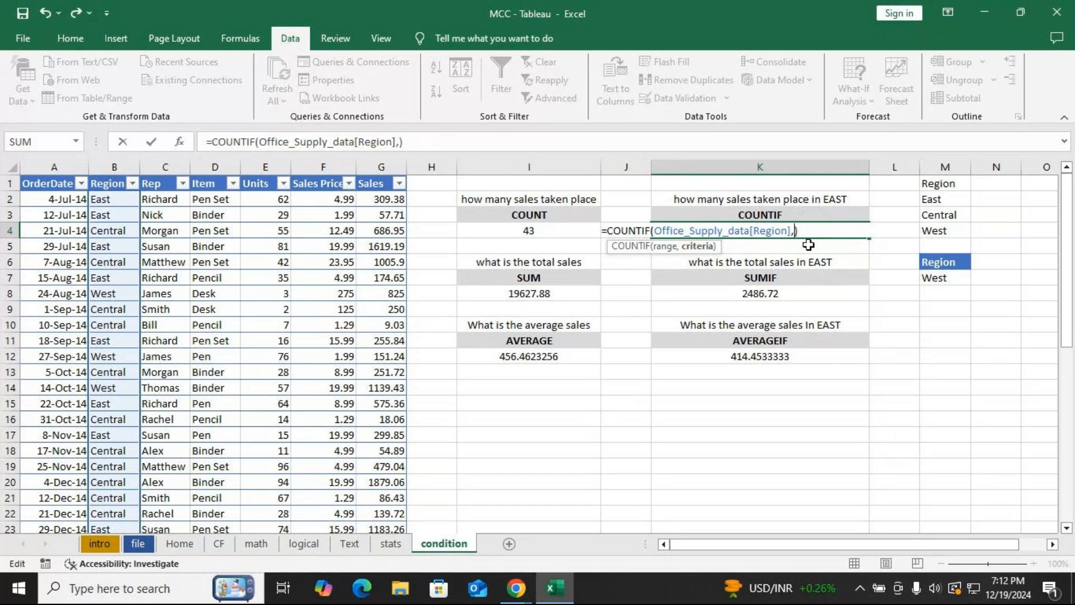
click(947, 278)
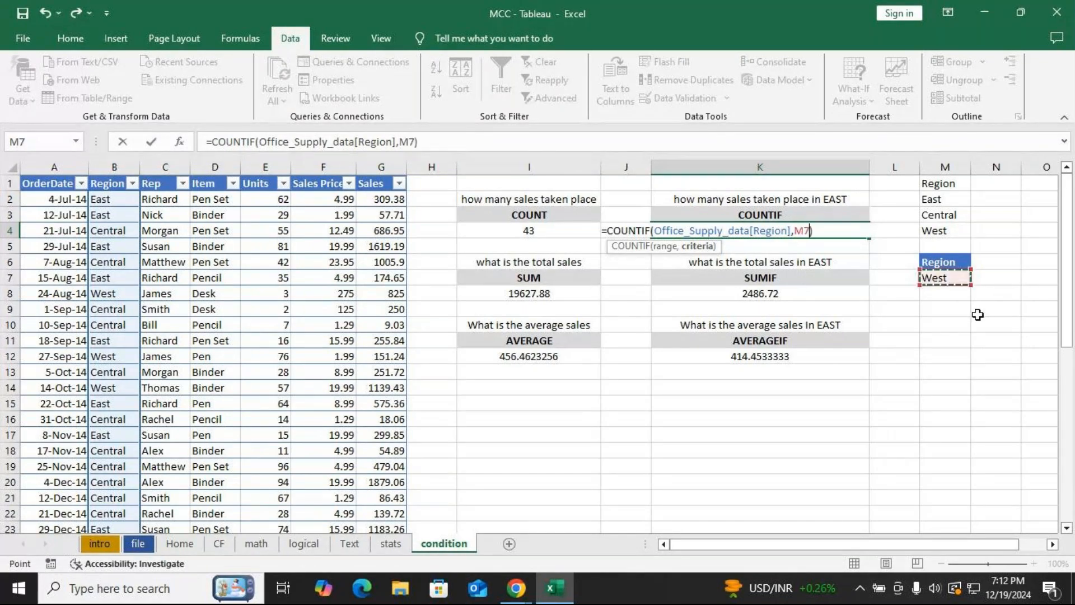
key(Return)
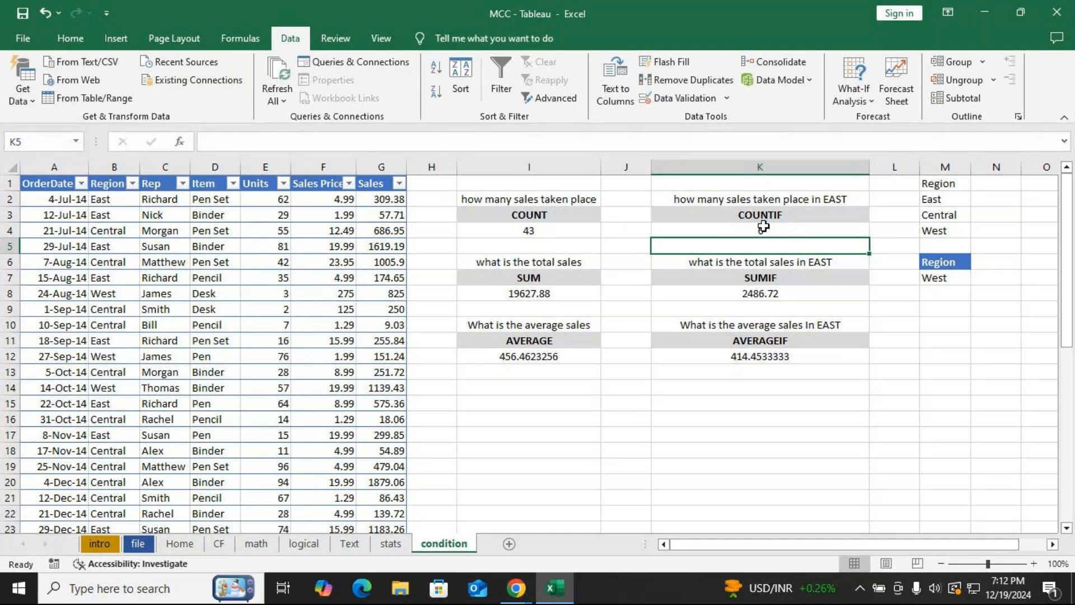
Replace the SUMIF criterion "West" in K8 with a reference to the region cell M7.
double_click(765, 294)
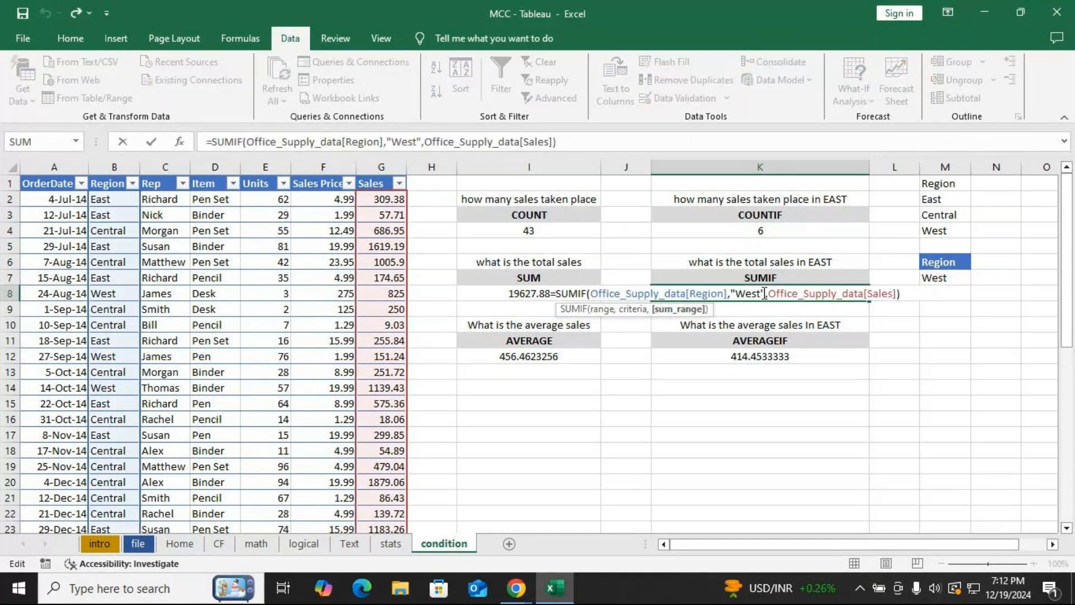
double_click(764, 293)
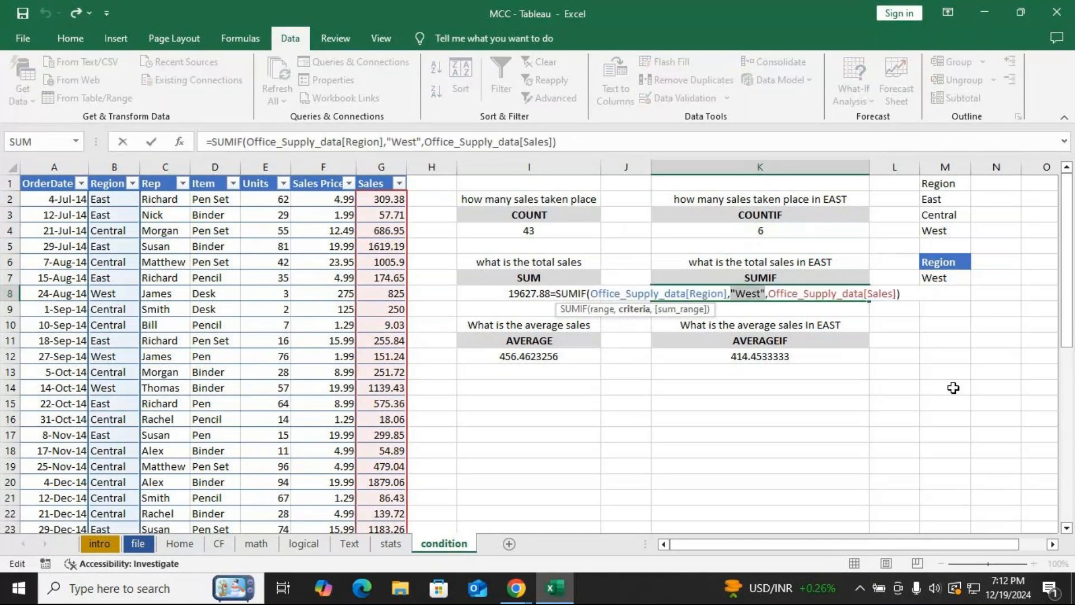
click(945, 277)
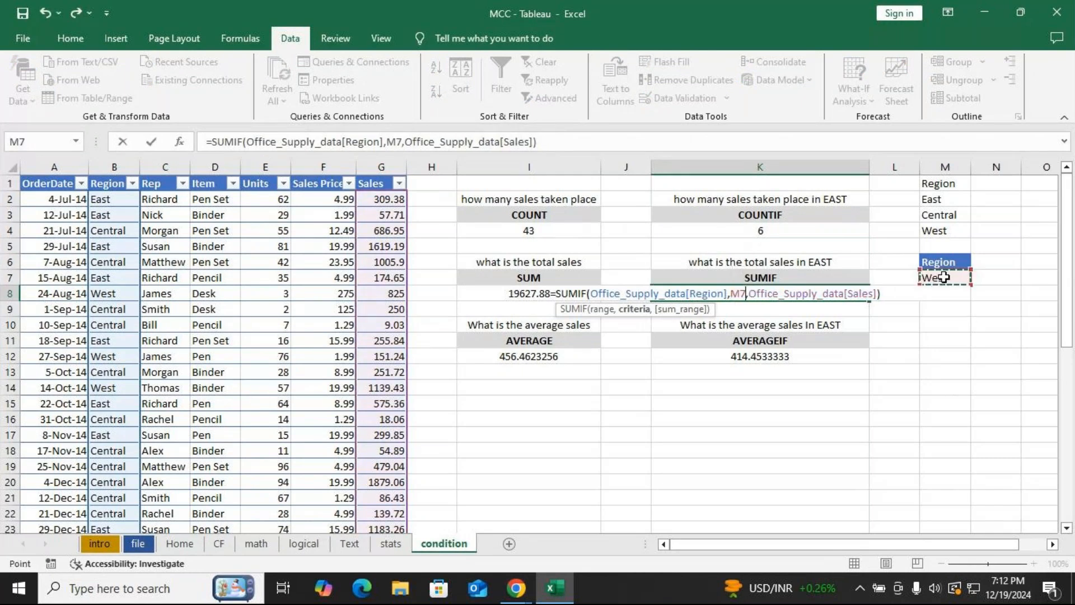
key(Return)
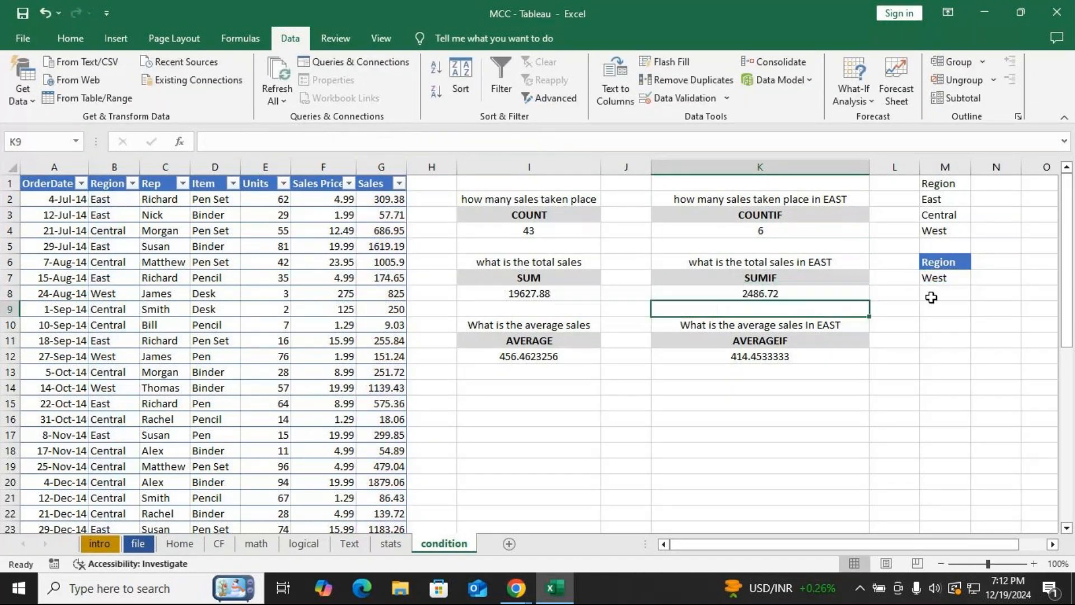
Replace the AVERAGEIF criterion "West" in K12 with a reference to the region cell M7.
click(821, 354)
double_click(789, 356)
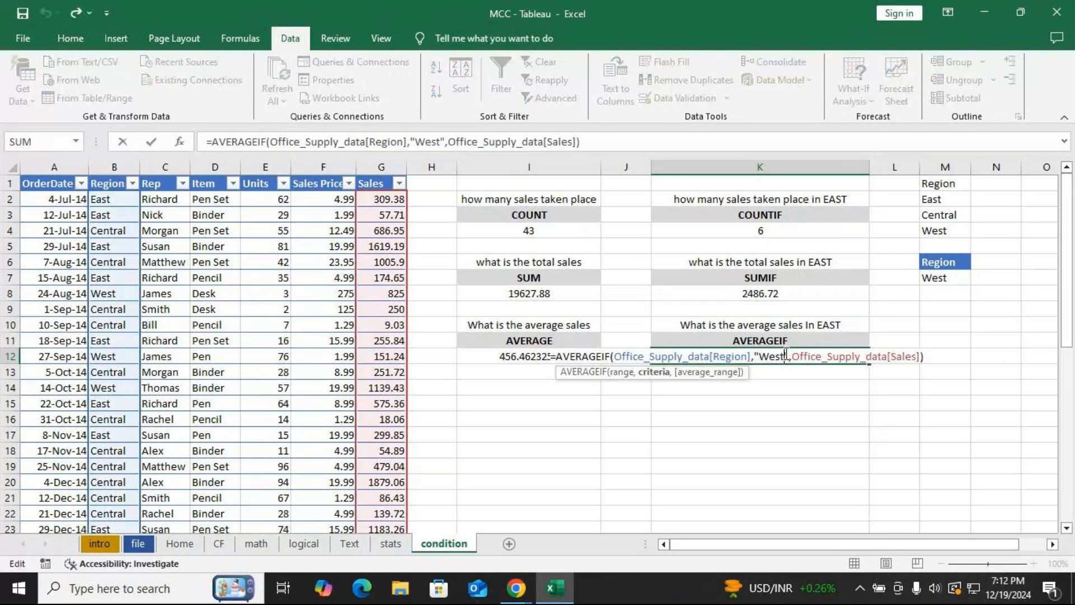
drag(789, 356, 760, 356)
key(shift+Left)
click(936, 280)
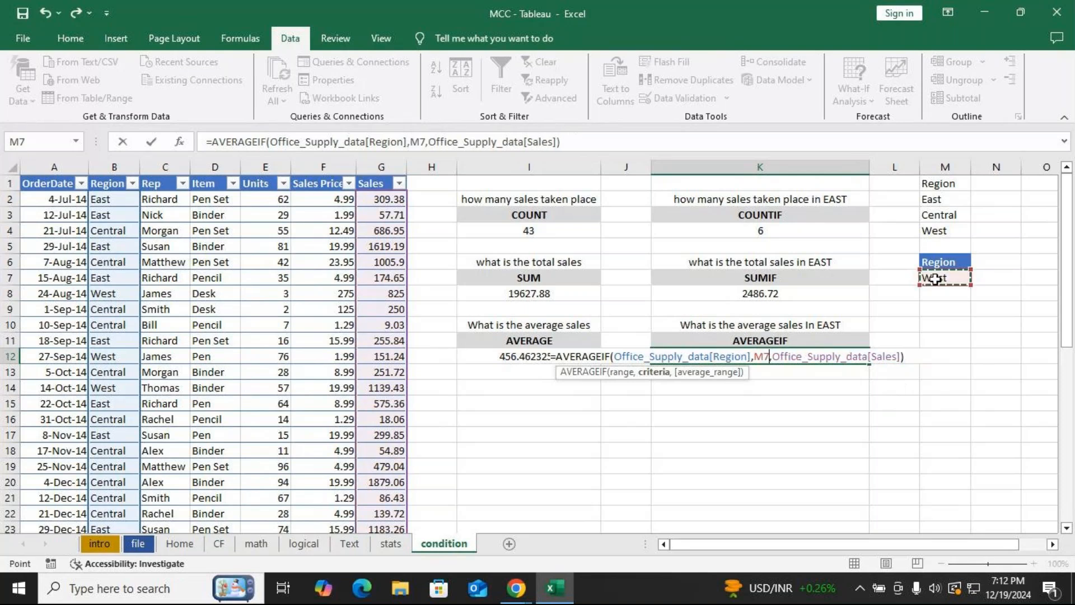
key(Return)
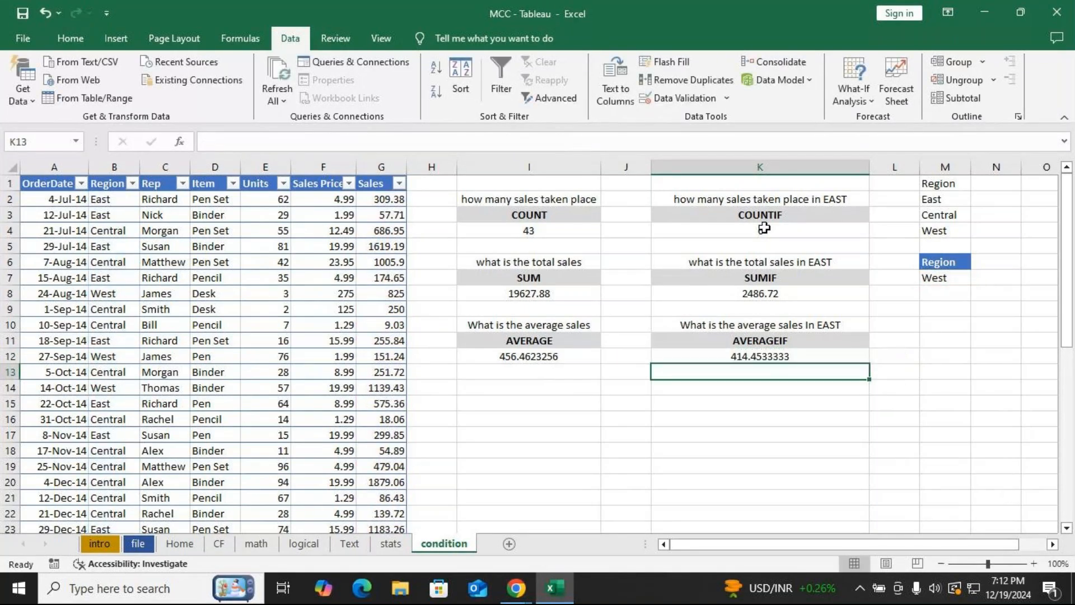
Cycle the M7 region dropdown through East, Central and West, finishing with East selected.
click(941, 278)
click(978, 277)
click(959, 290)
click(978, 277)
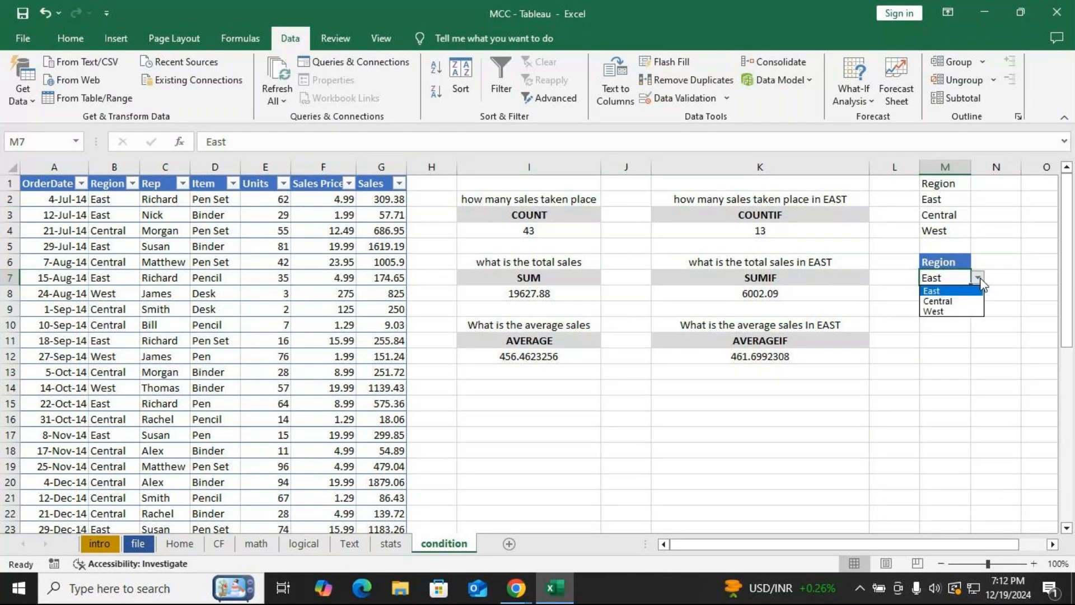
click(952, 301)
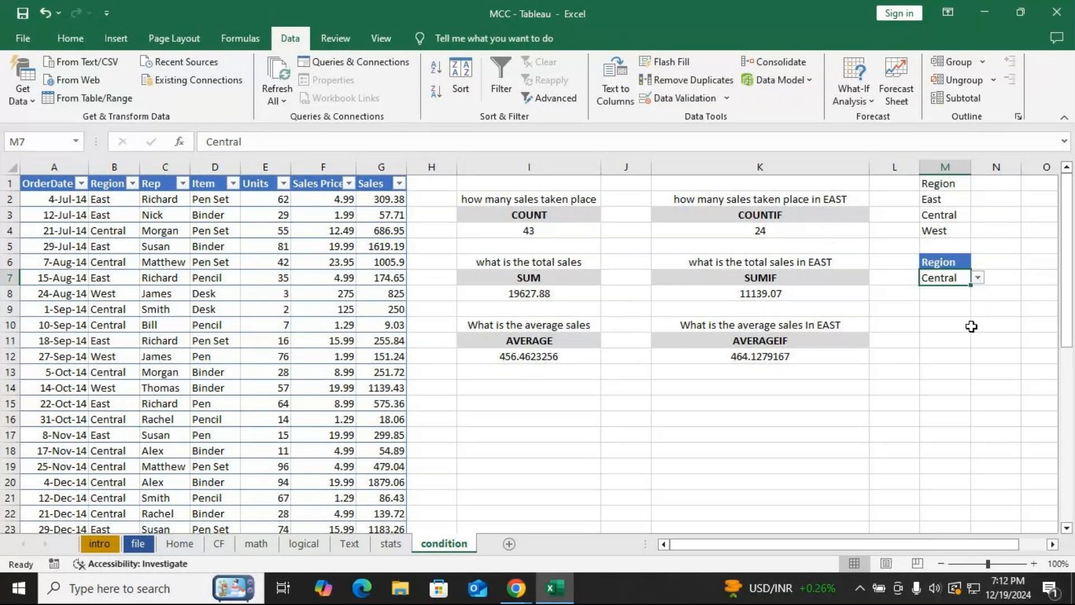
click(978, 278)
click(959, 290)
click(978, 277)
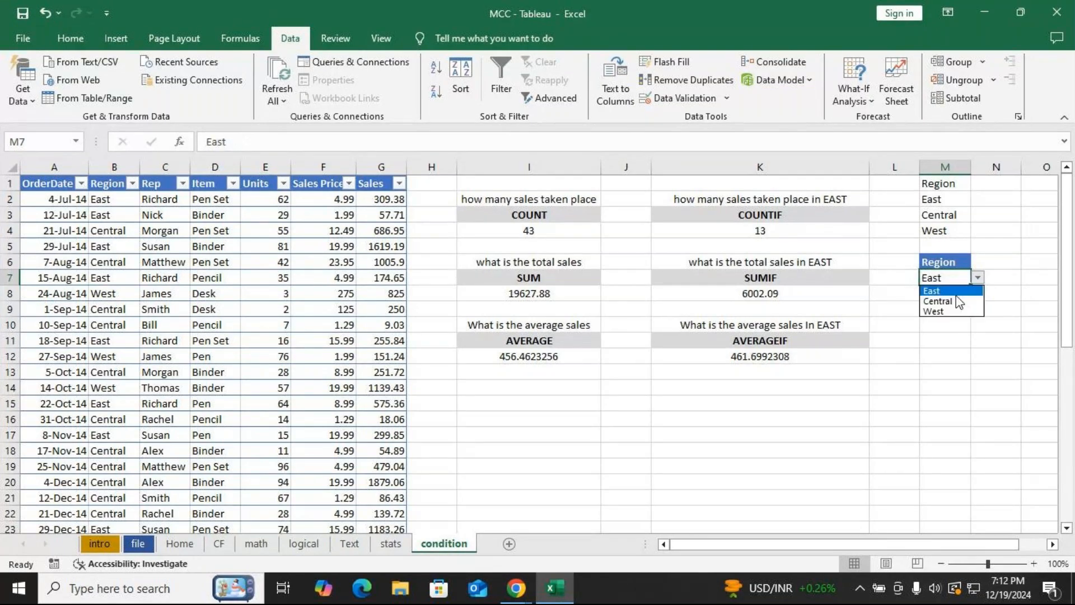
click(960, 303)
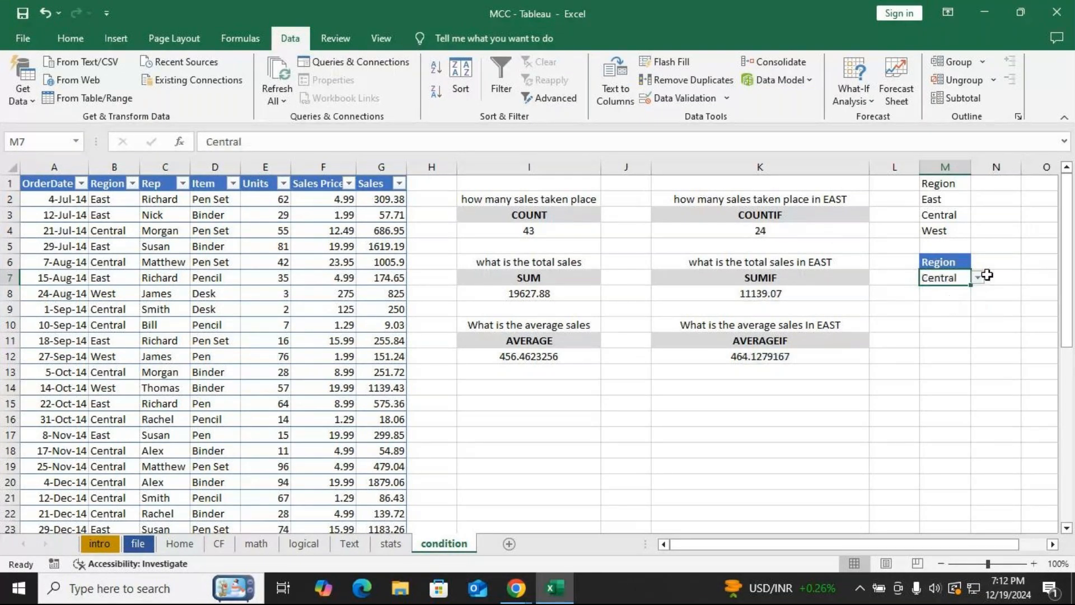
click(978, 278)
click(952, 311)
click(978, 277)
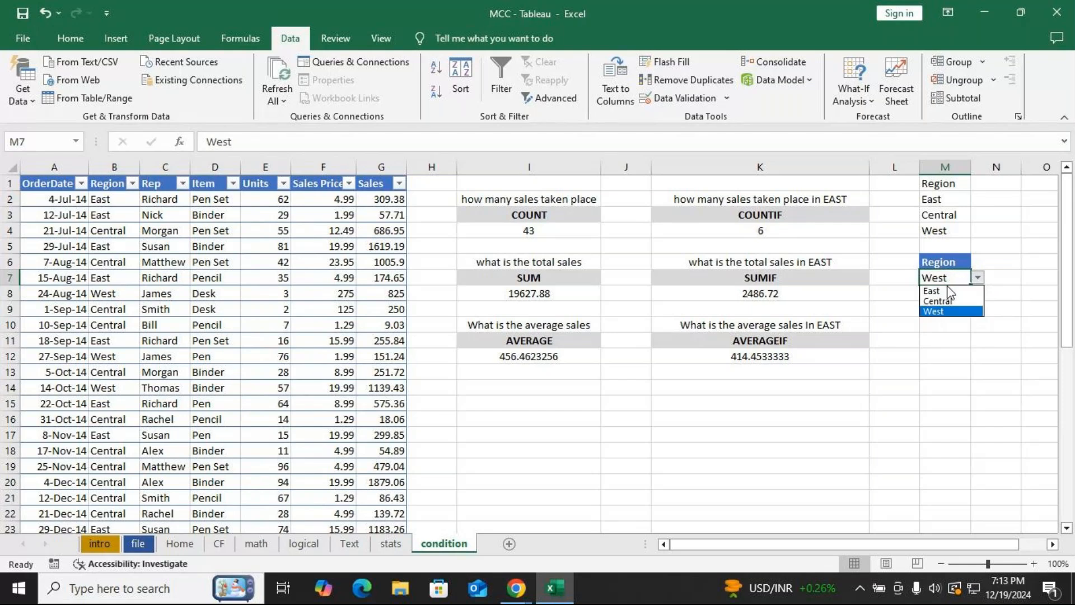
click(946, 290)
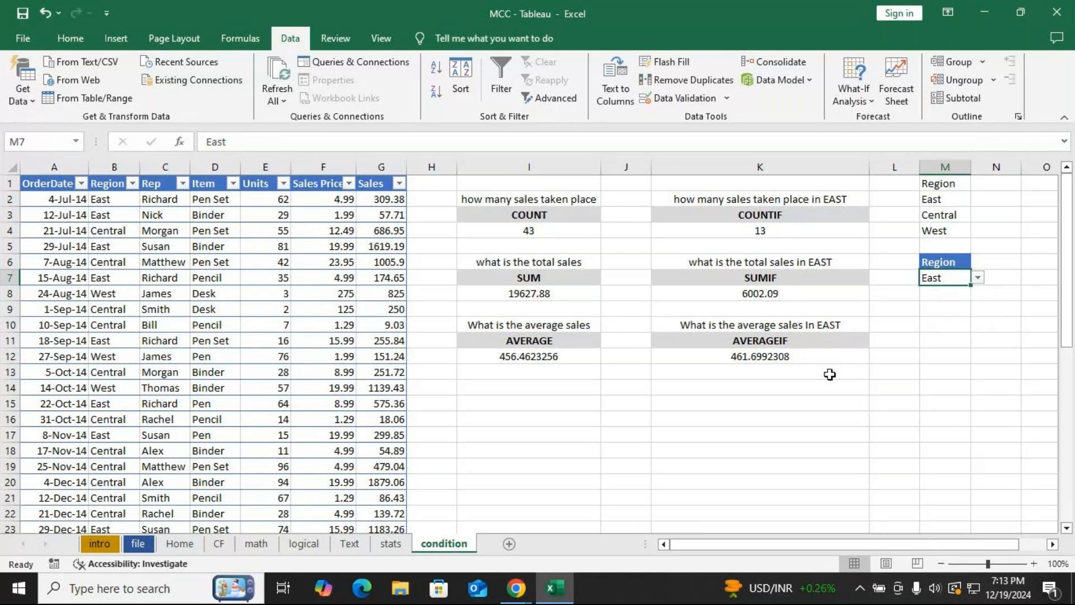
Review the AVERAGEIF formula in K12, then switch to the meeting window and mute the microphone.
double_click(762, 356)
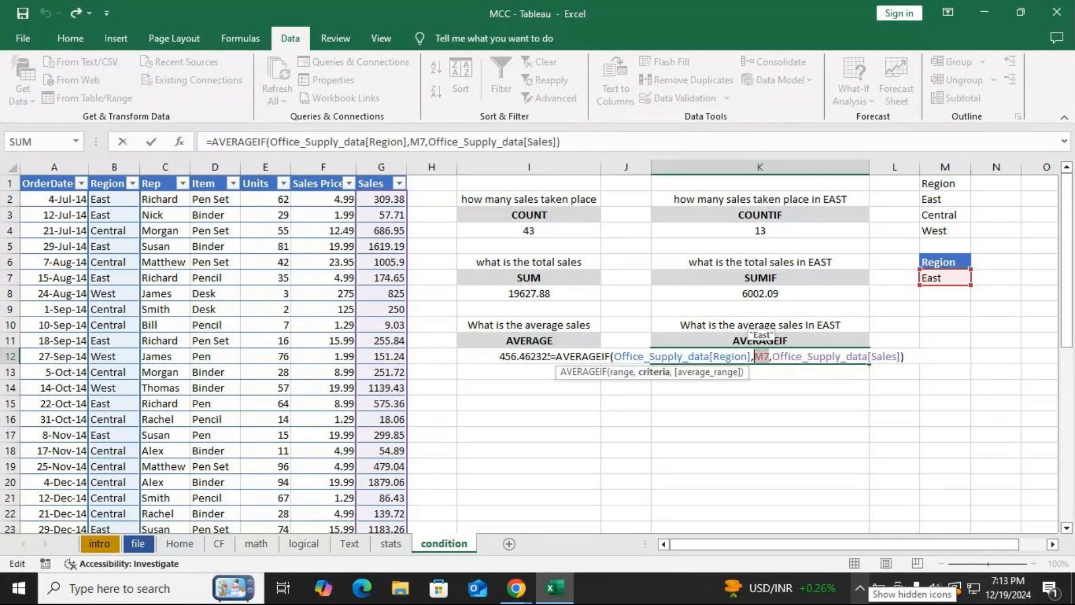
key(alt+Tab)
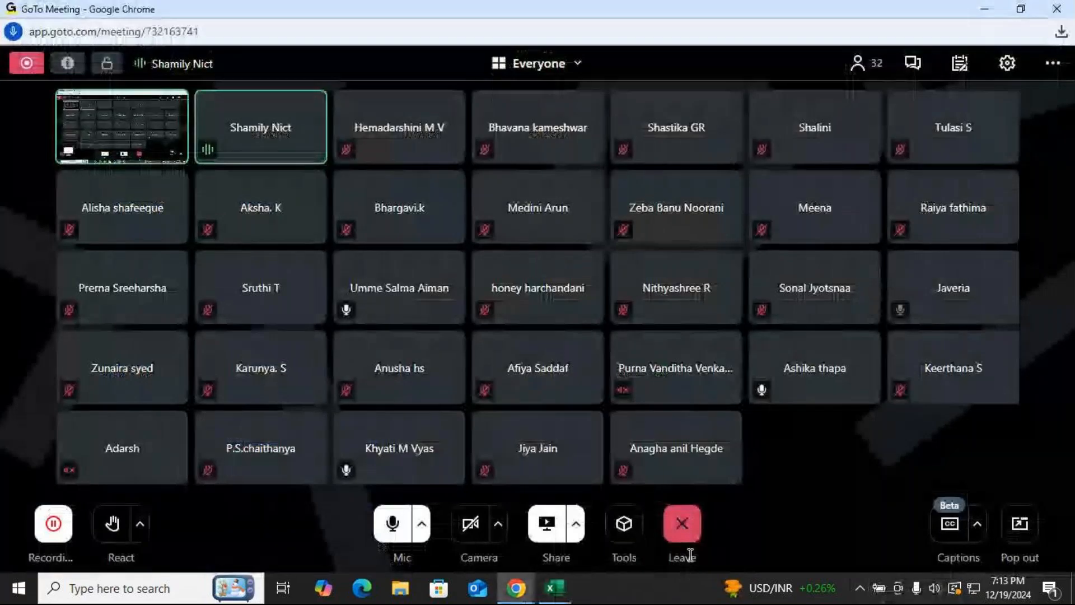
click(395, 528)
key(alt+Tab)
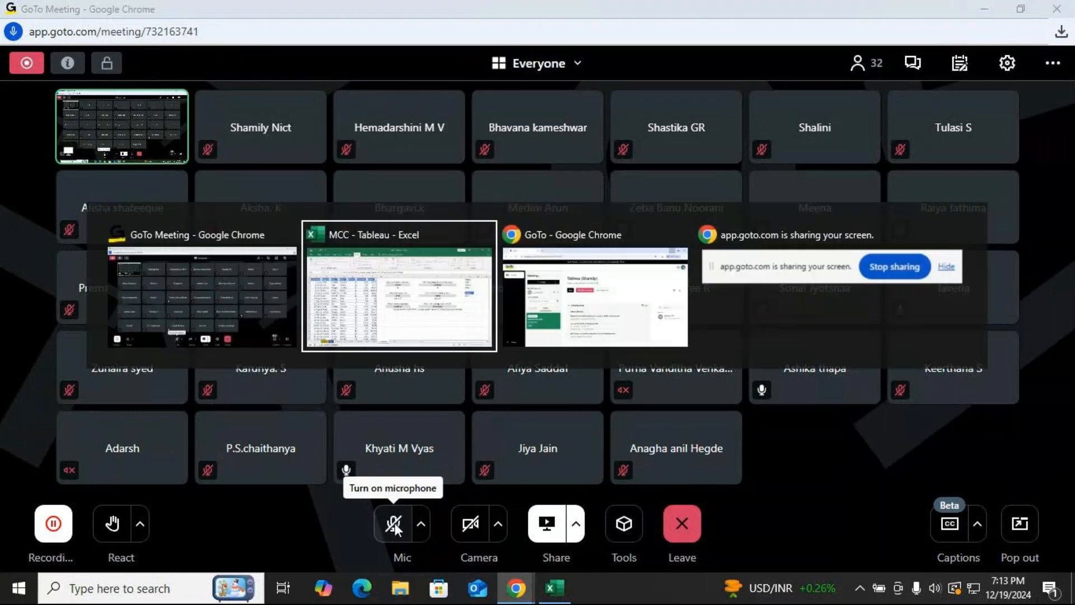
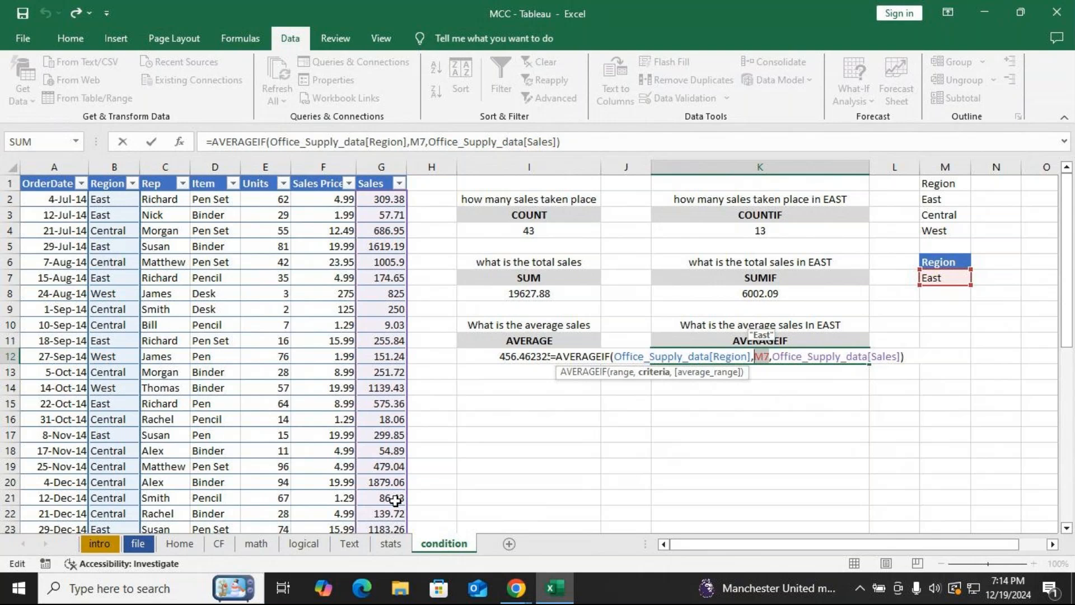
Confirm the edited AVERAGEIF formula in K12.
key(Return)
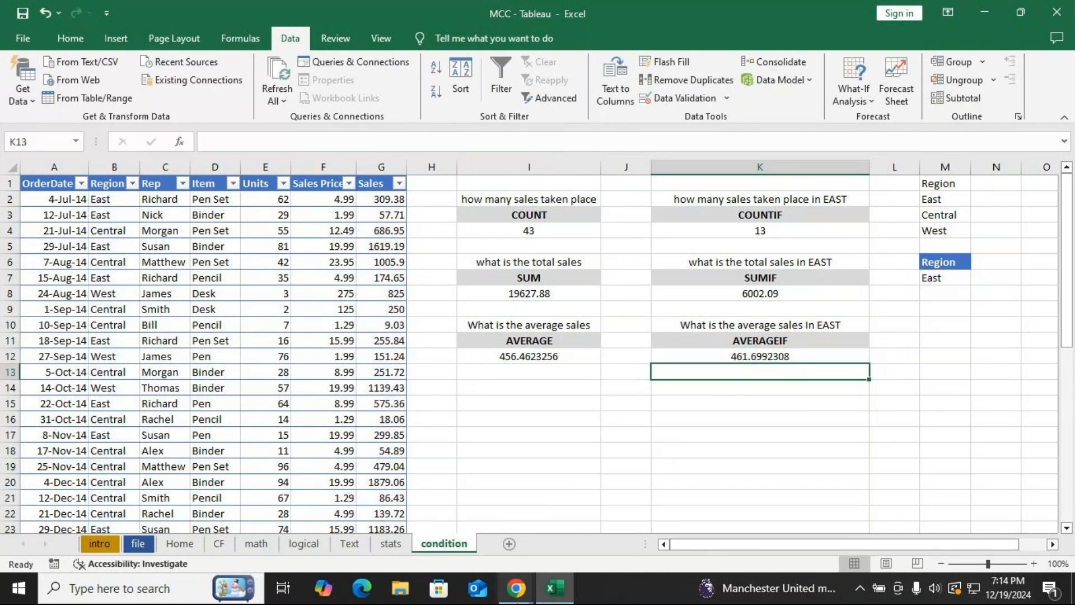
Check the meeting's chat messages, then return to the workbook.
mouse_move(525, 594)
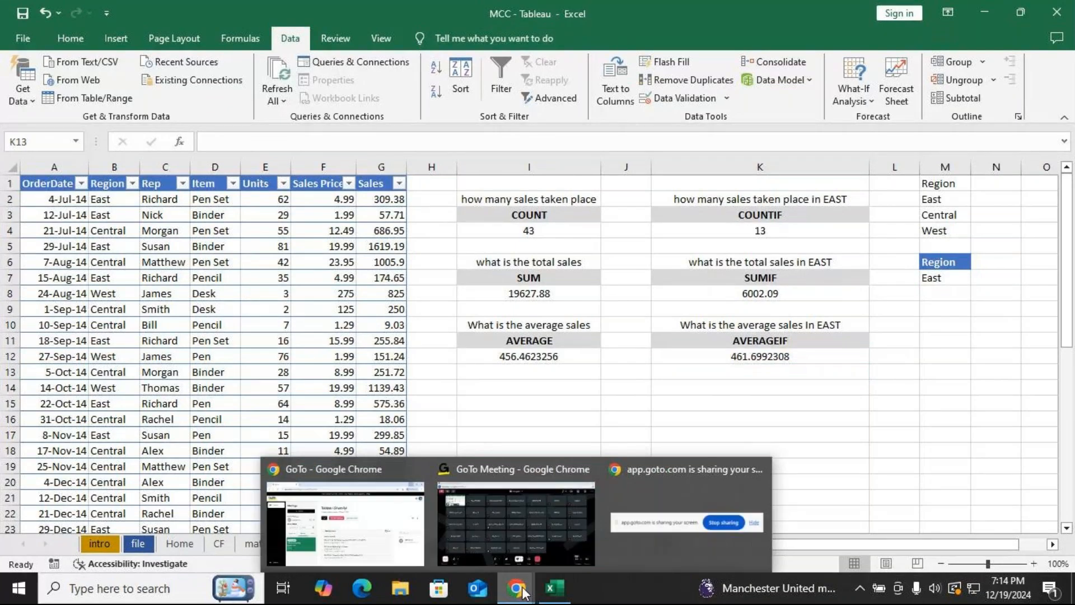
click(525, 474)
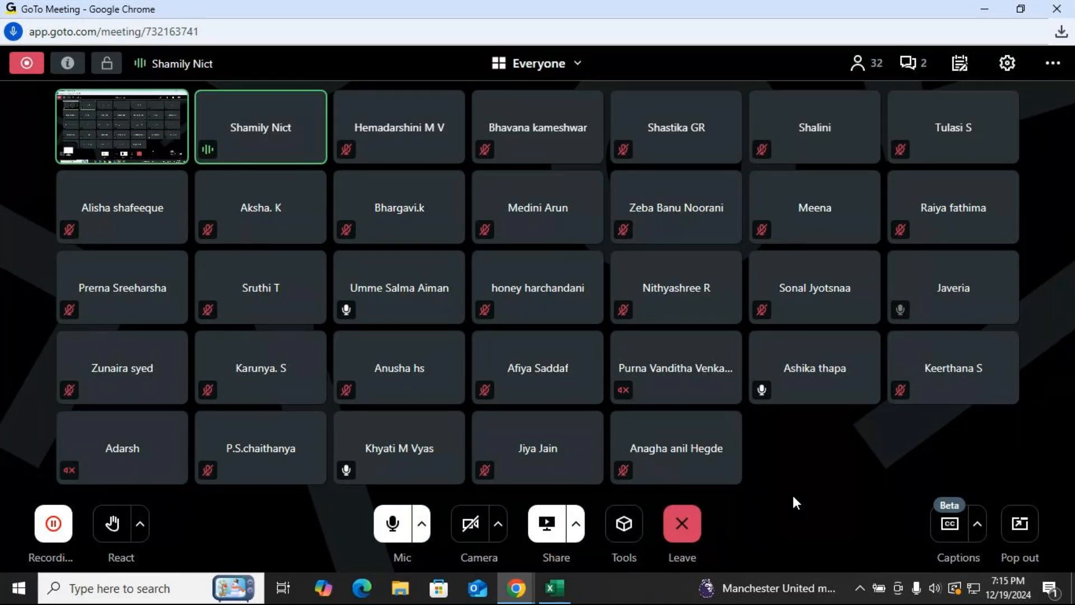
click(914, 65)
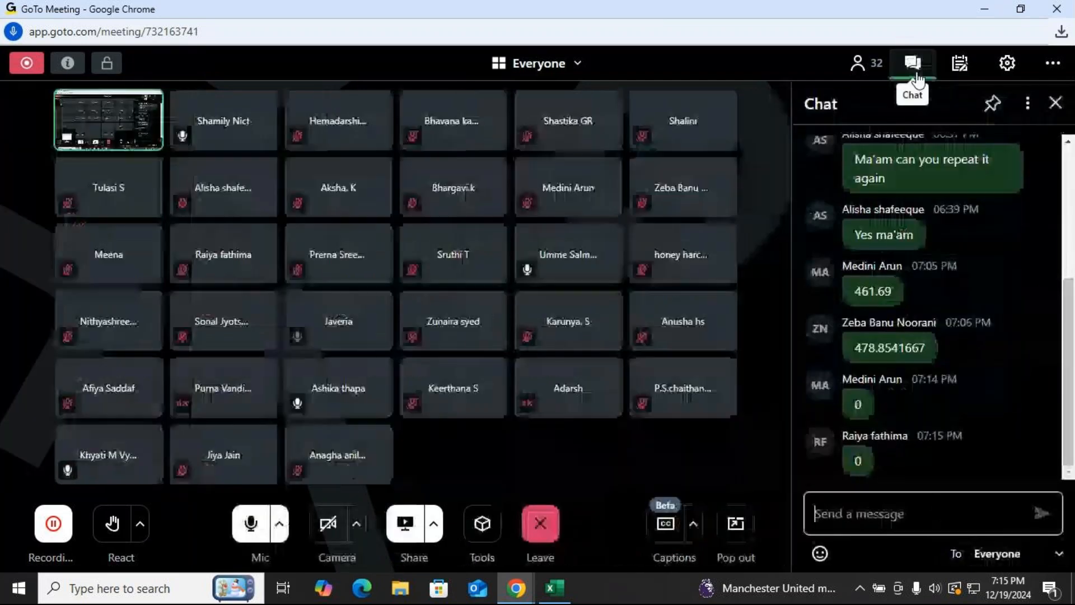
click(1056, 106)
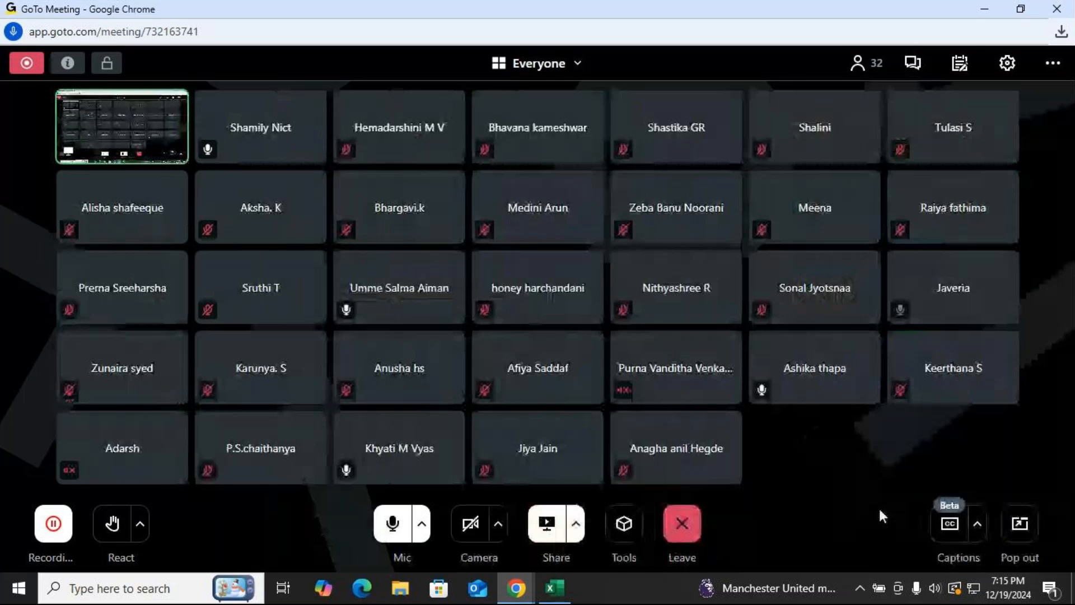
key(alt+Tab)
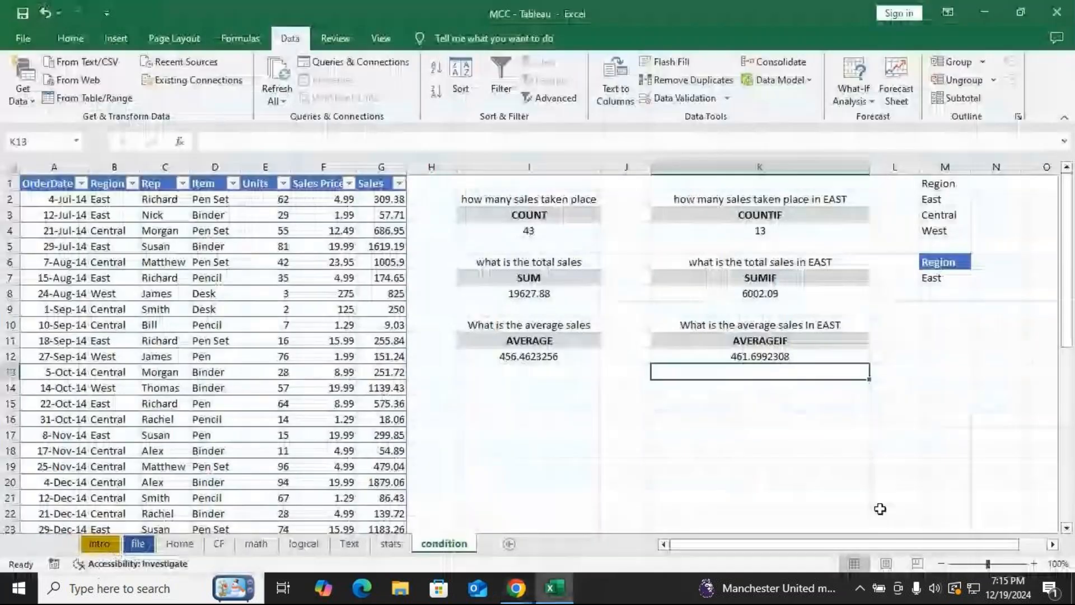
Copy the table's Region column and paste it into column P starting at P1.
click(622, 450)
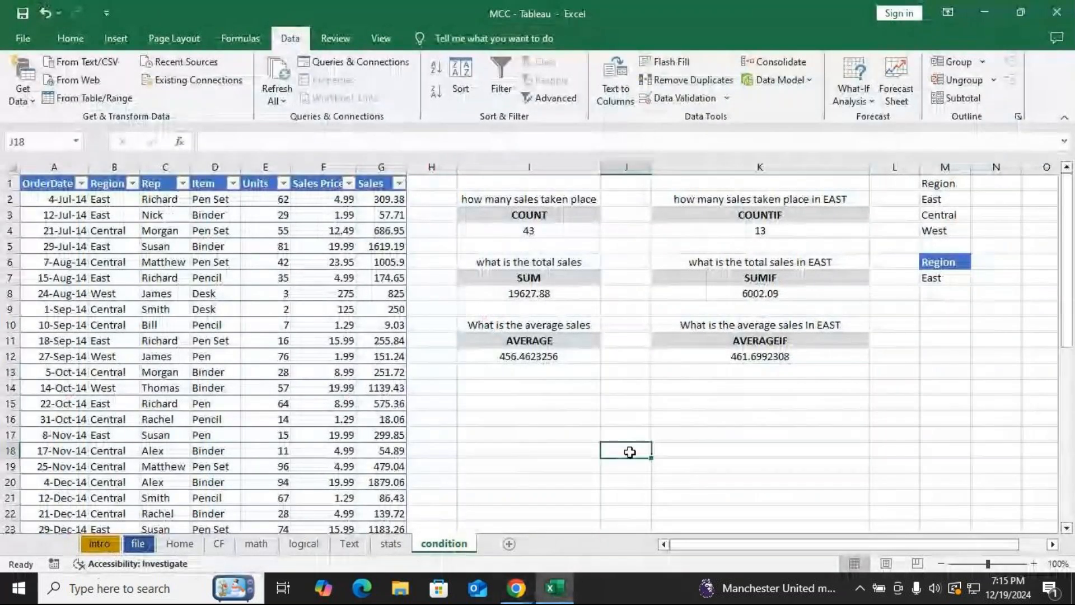
drag(860, 545, 643, 542)
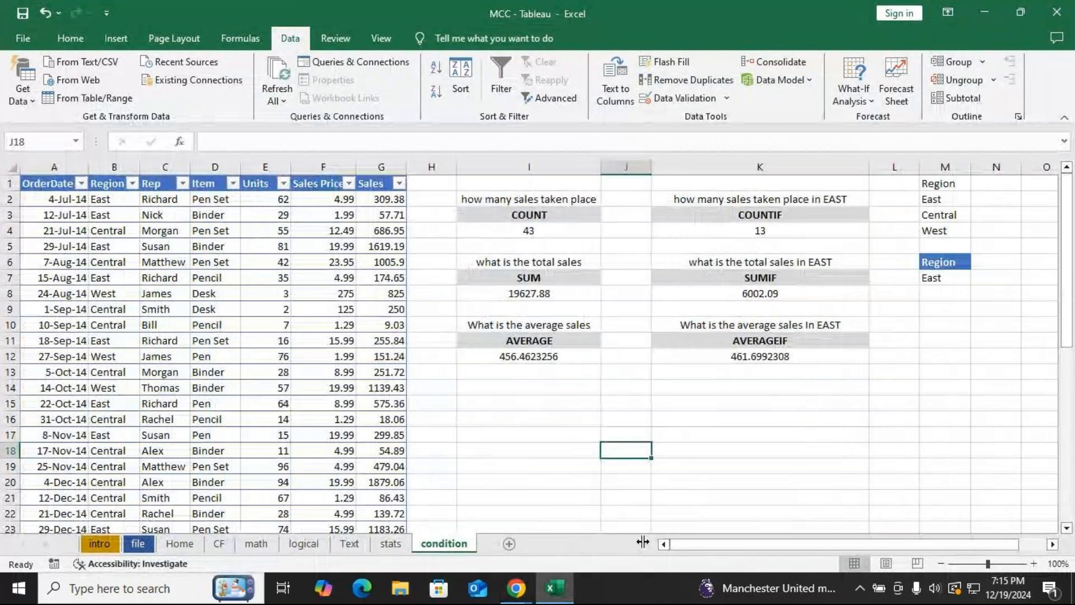
click(105, 170)
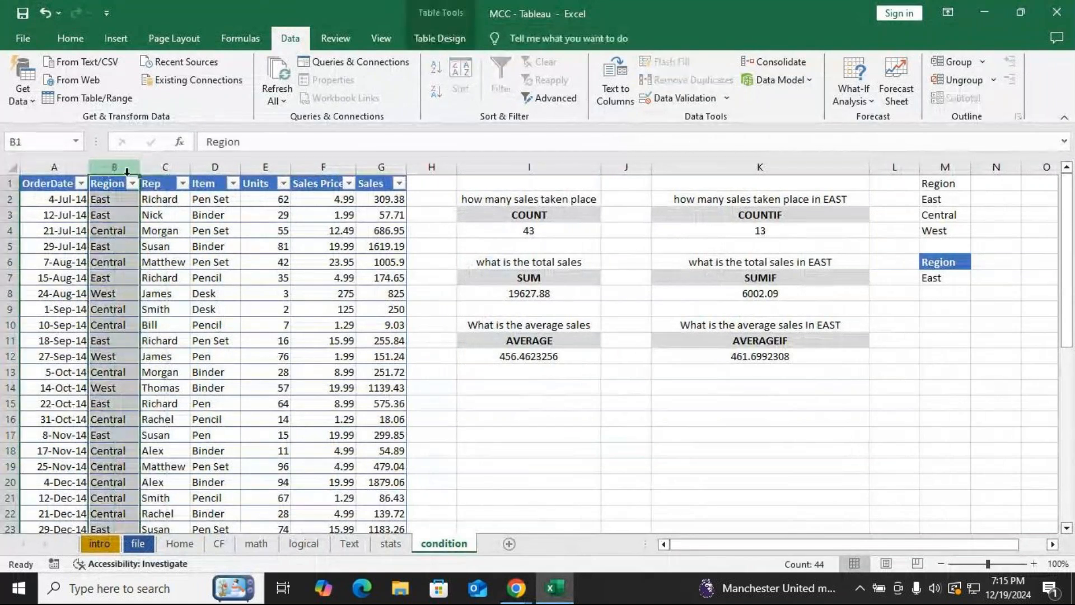
click(216, 168)
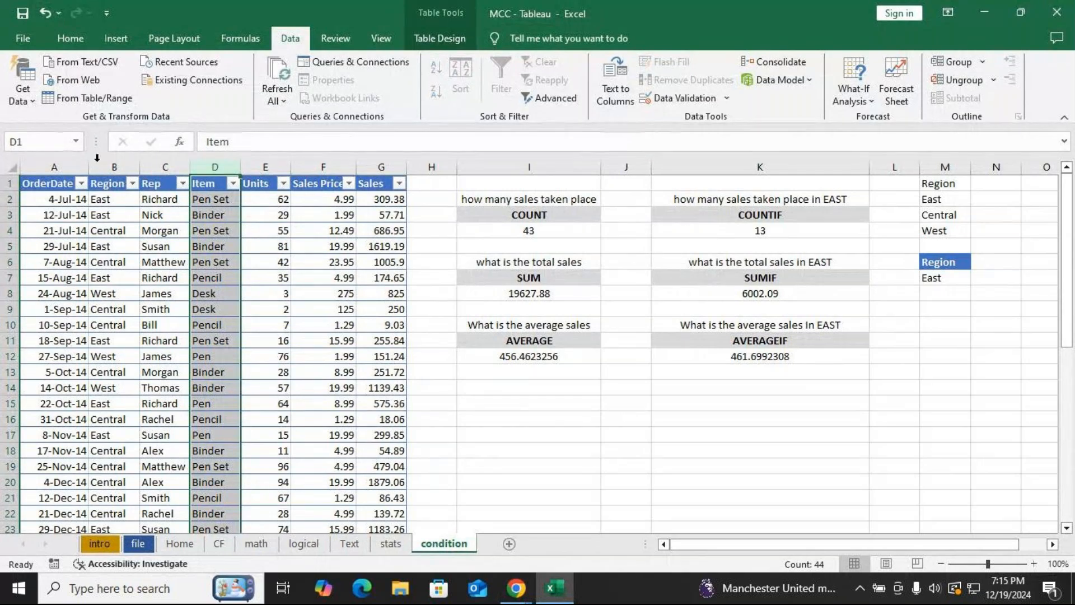
click(104, 166)
click(163, 166)
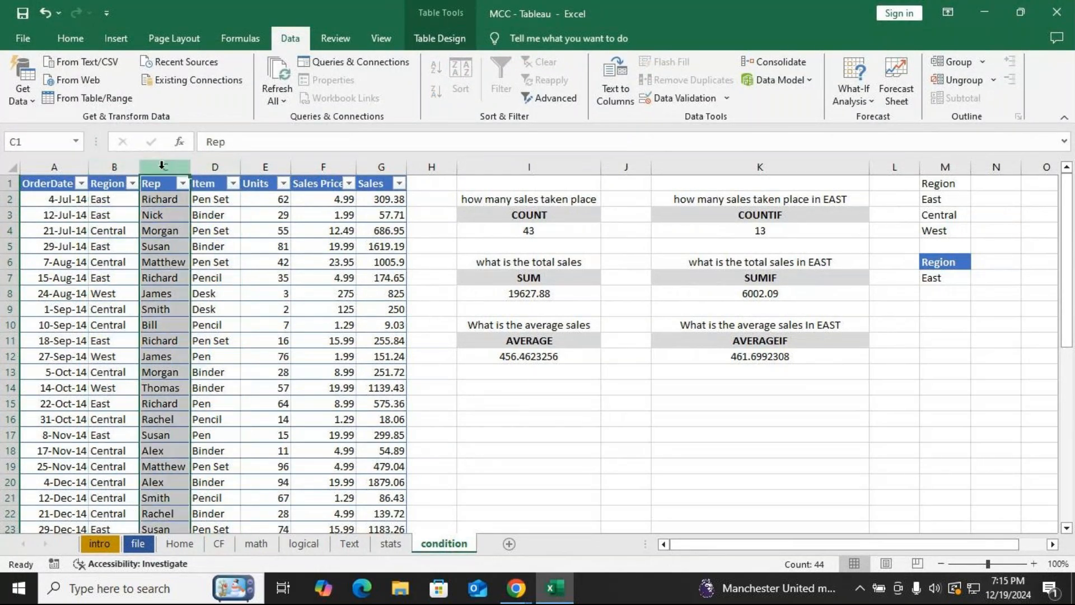
click(115, 165)
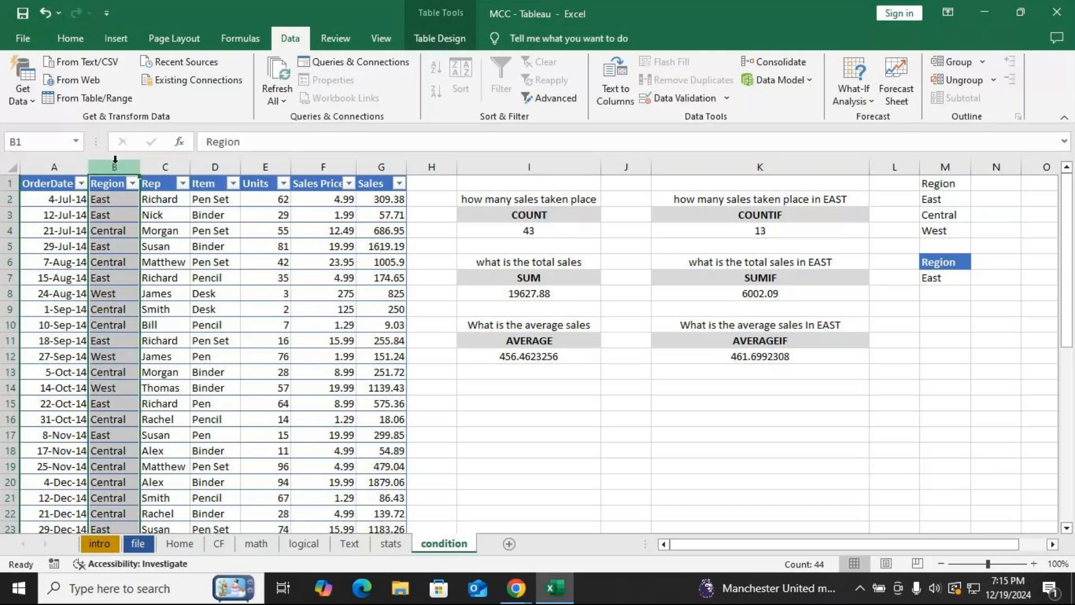
key(ctrl+c)
scroll(702, 544, right, 1)
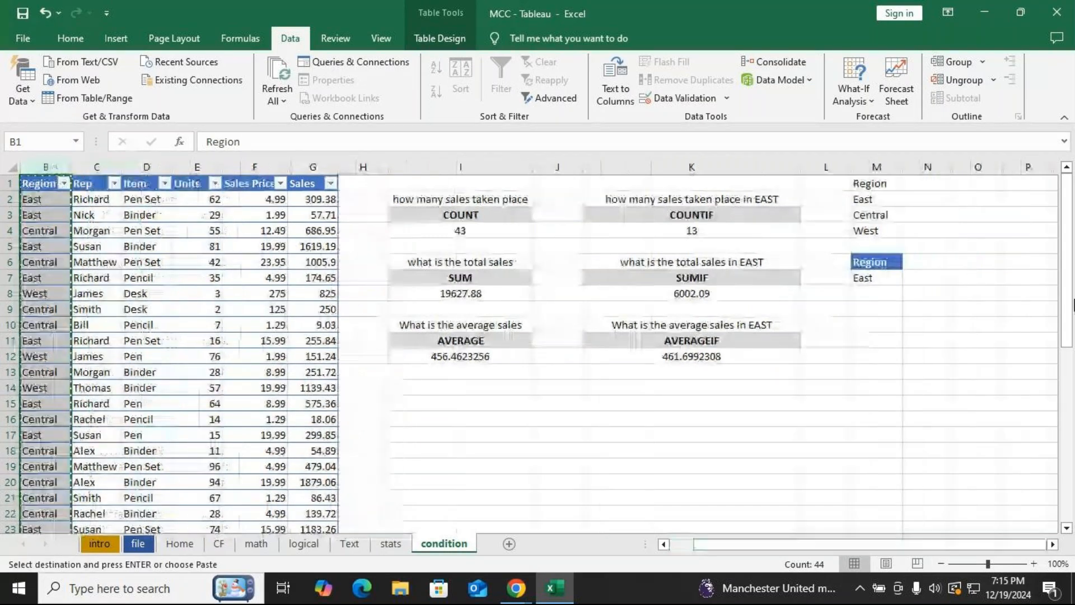
click(1015, 184)
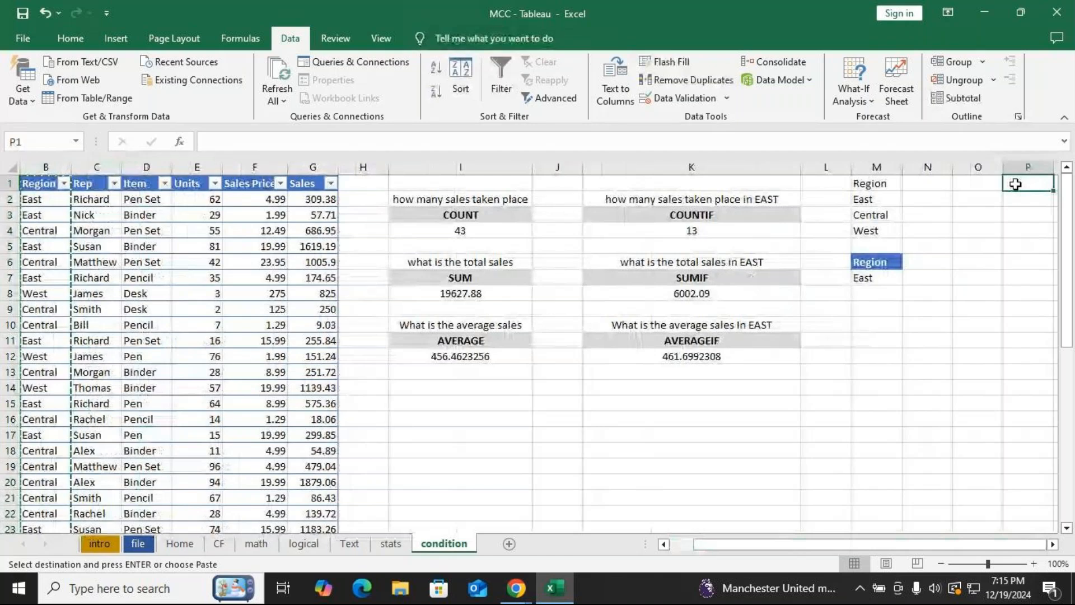
key(ctrl+v)
Copy the table's Item column and paste it into column Q starting at Q1.
click(143, 176)
key(ctrl+c)
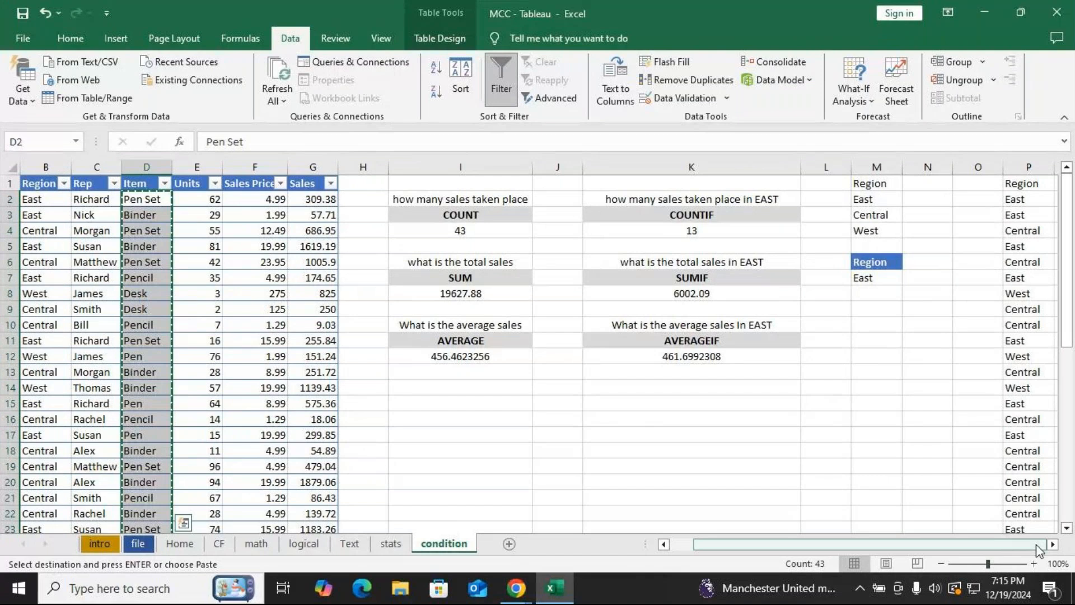
click(1053, 544)
click(1053, 544)
click(975, 185)
key(ctrl+v)
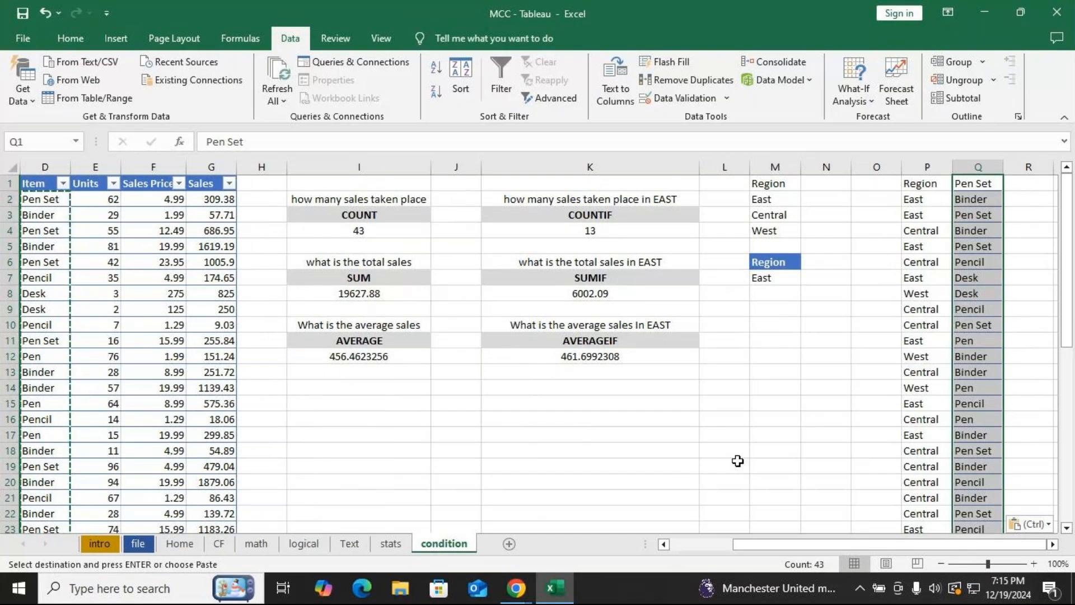
Remove duplicate values from column P, continuing with the current selection only.
click(920, 184)
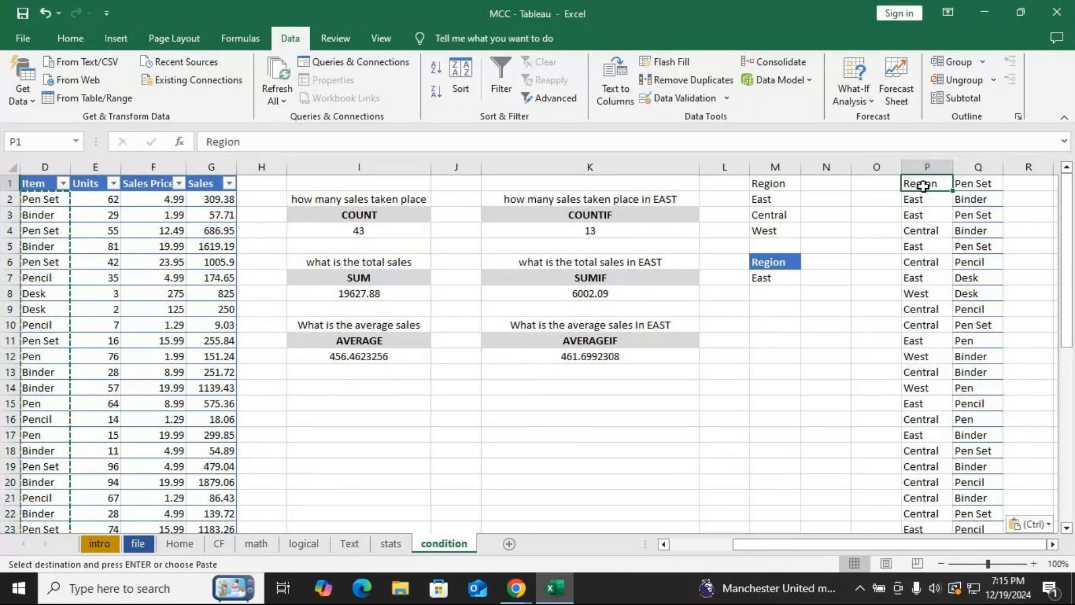
click(926, 166)
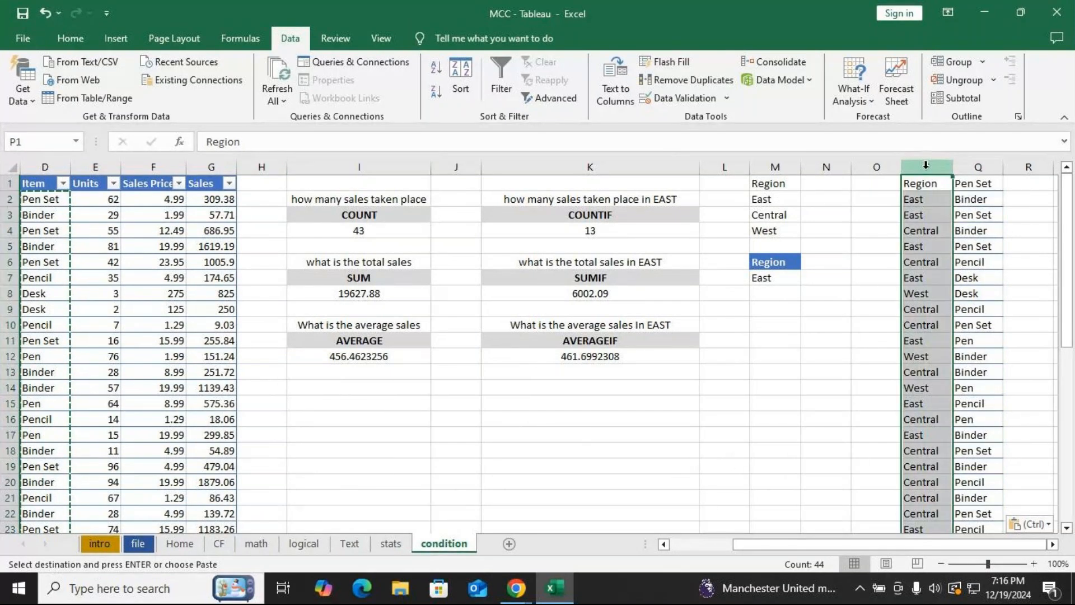
click(694, 82)
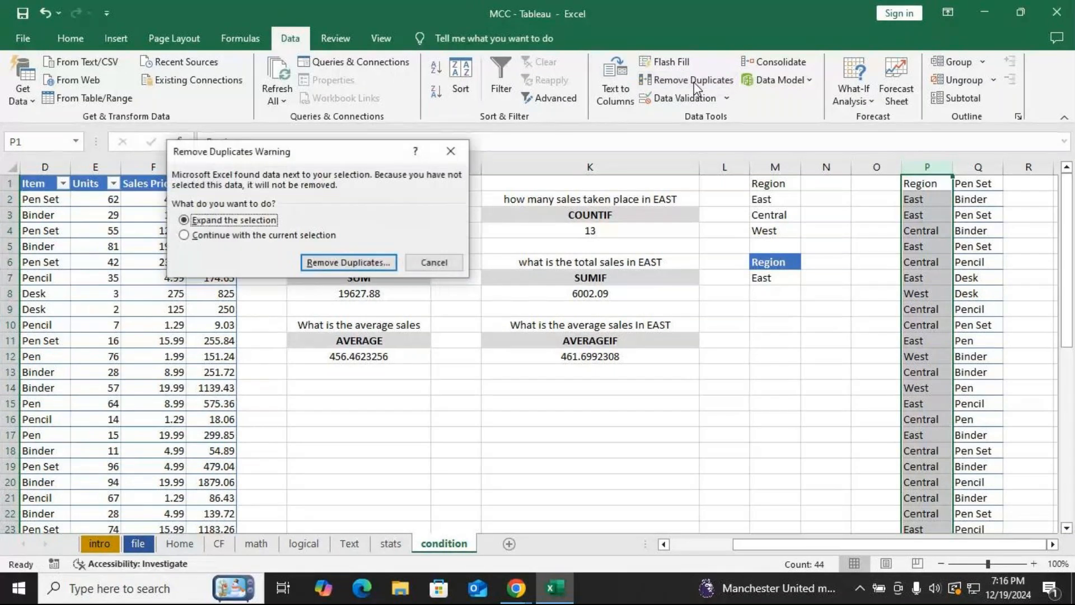
click(212, 236)
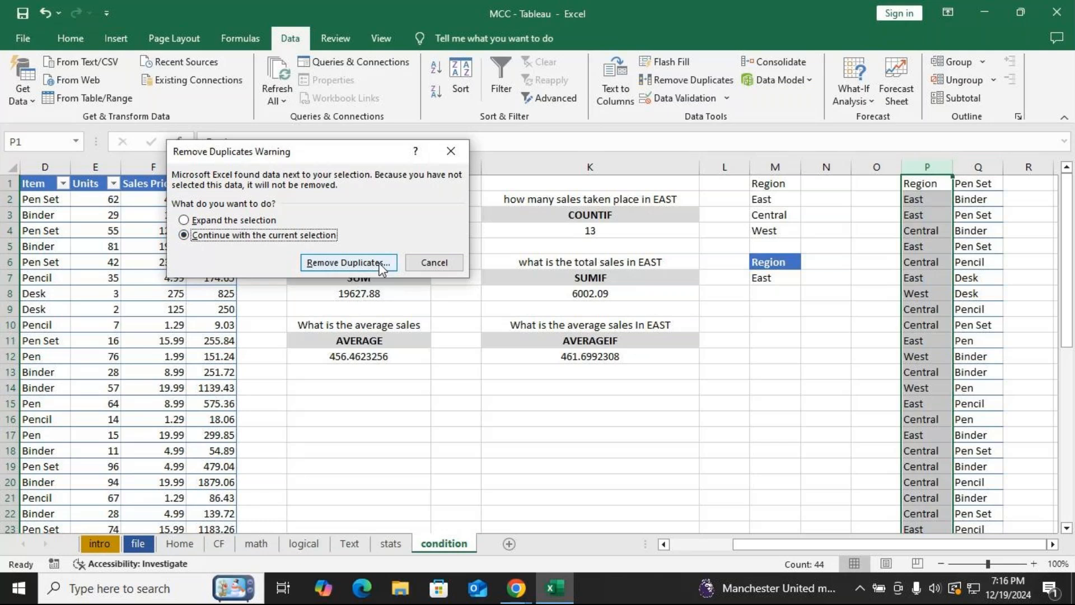
click(346, 263)
click(387, 312)
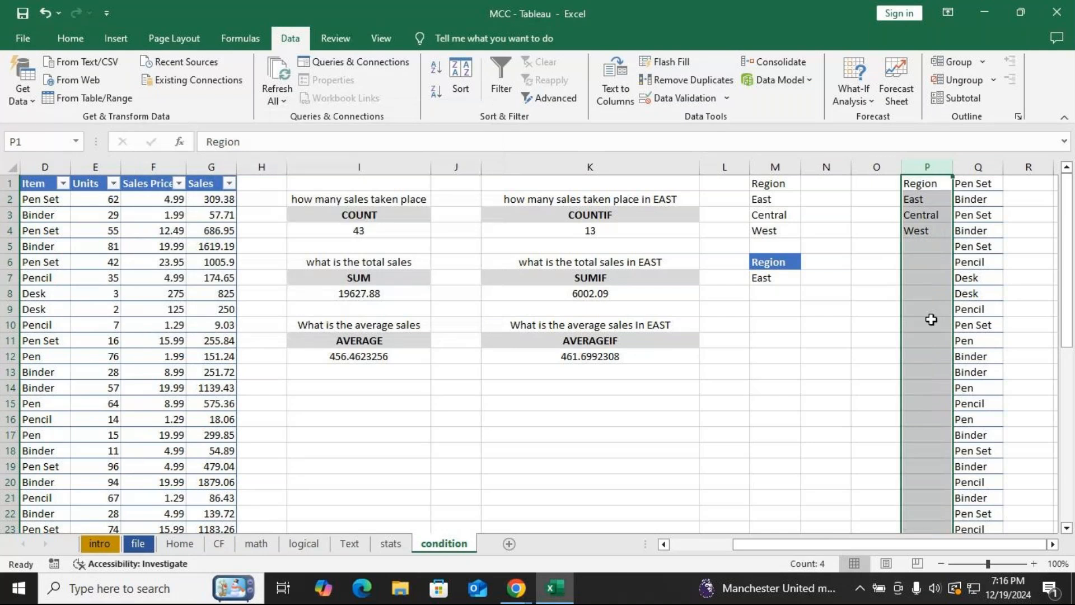
Remove duplicate values from column Q, continuing with the current selection only.
click(790, 449)
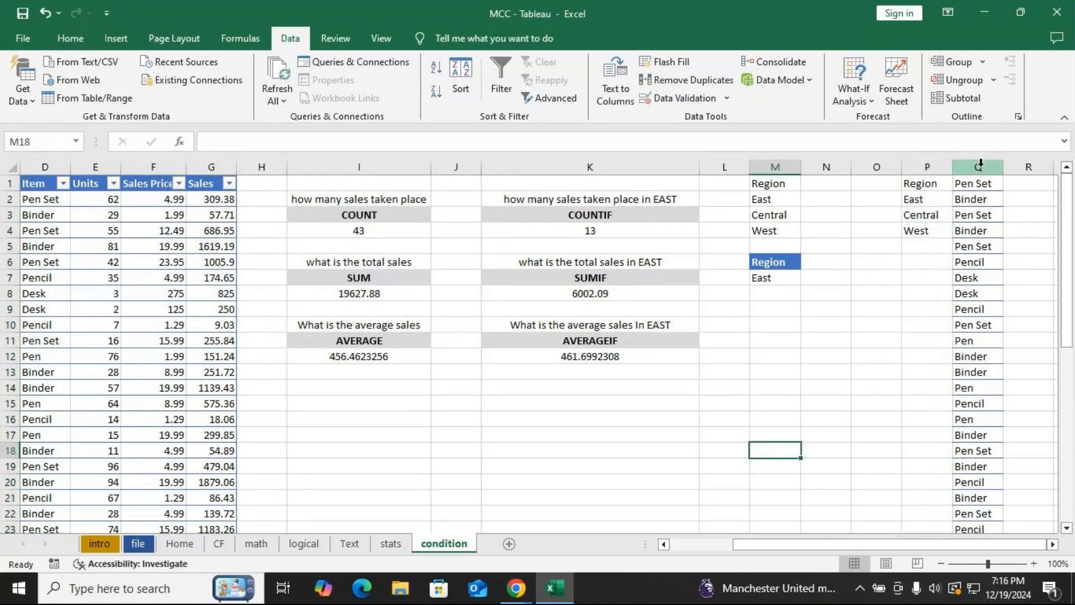
click(981, 163)
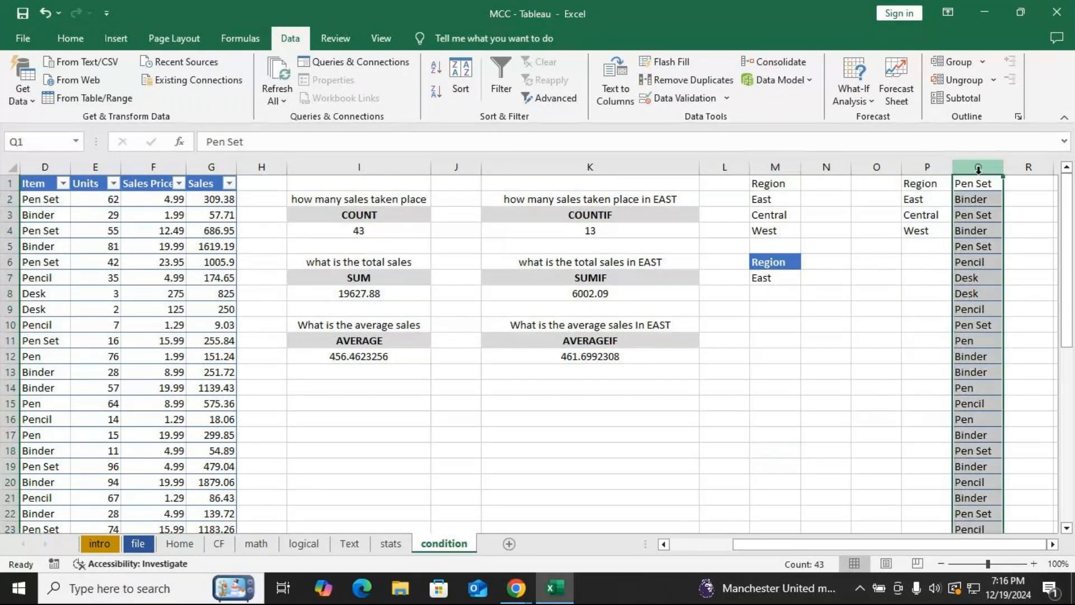
click(698, 86)
click(256, 236)
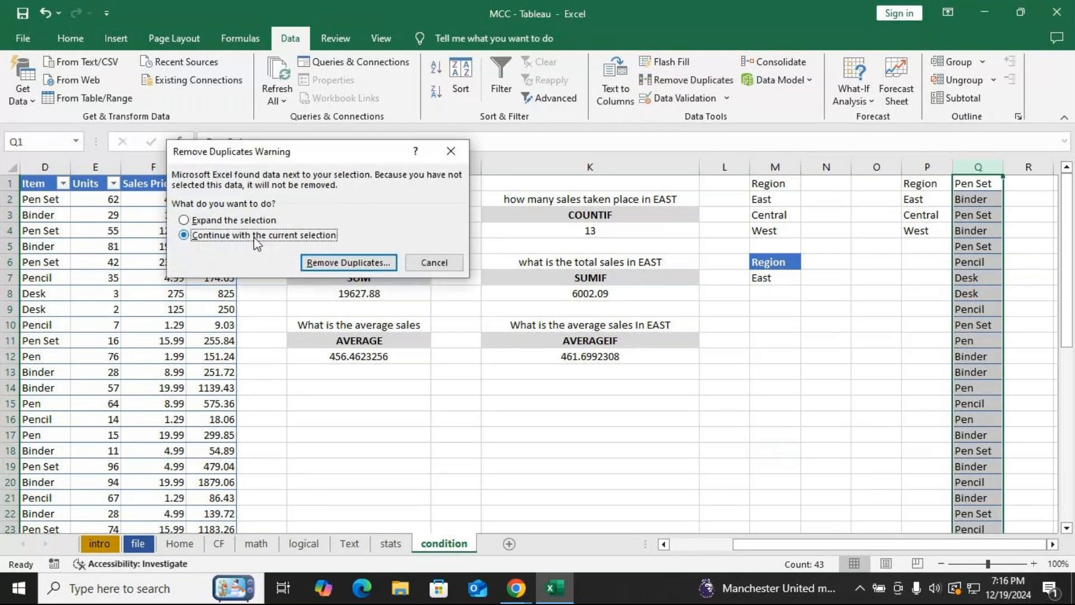
click(346, 263)
click(389, 311)
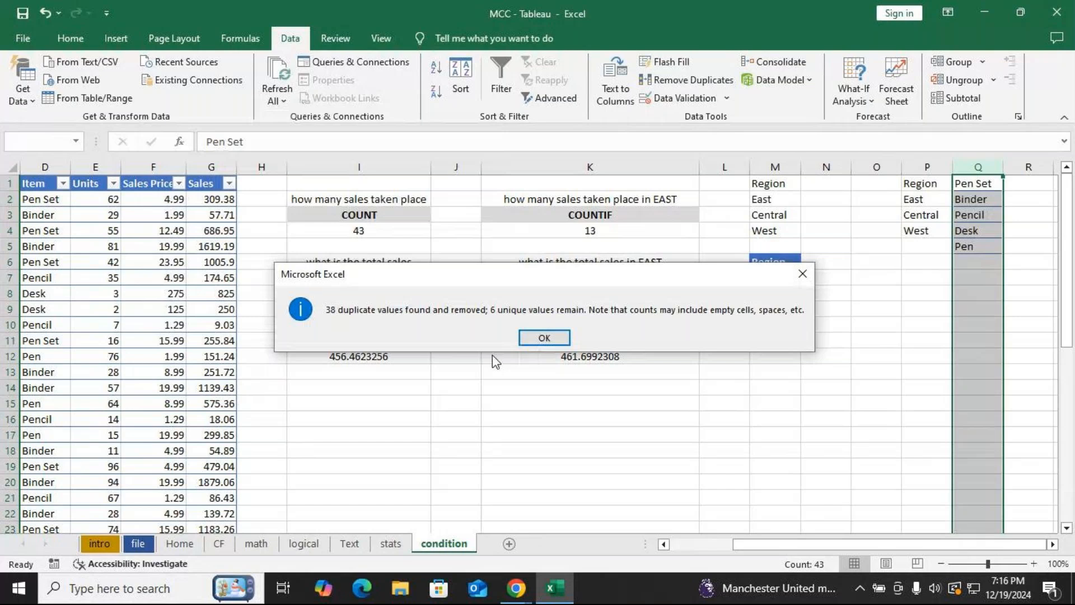
click(545, 339)
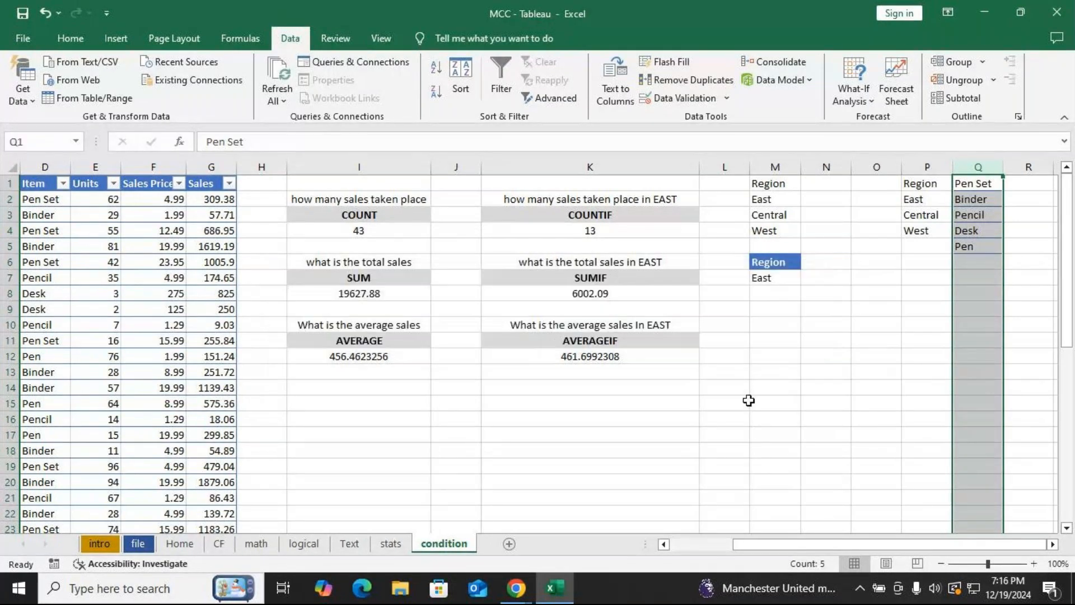
Copy the Region header from the table into cell I15.
click(518, 421)
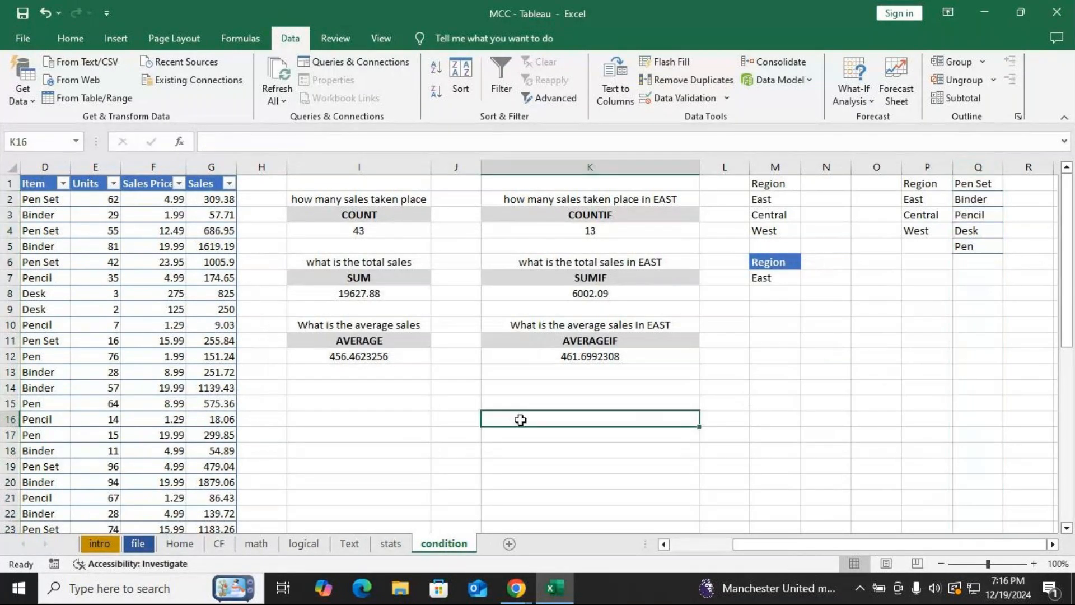
click(354, 391)
key(Right)
key(Right)
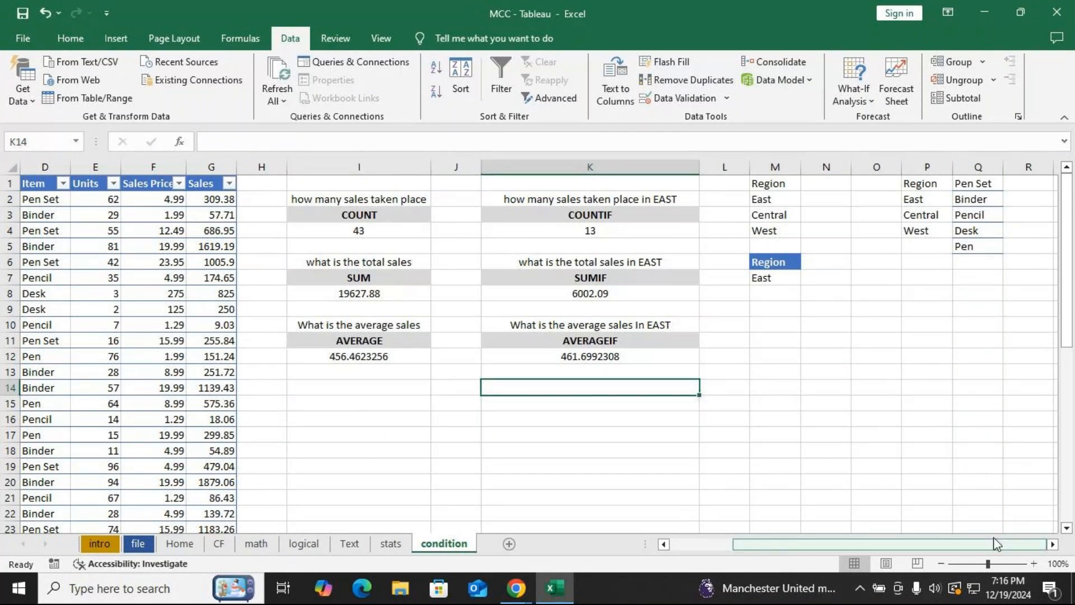
drag(995, 542, 931, 542)
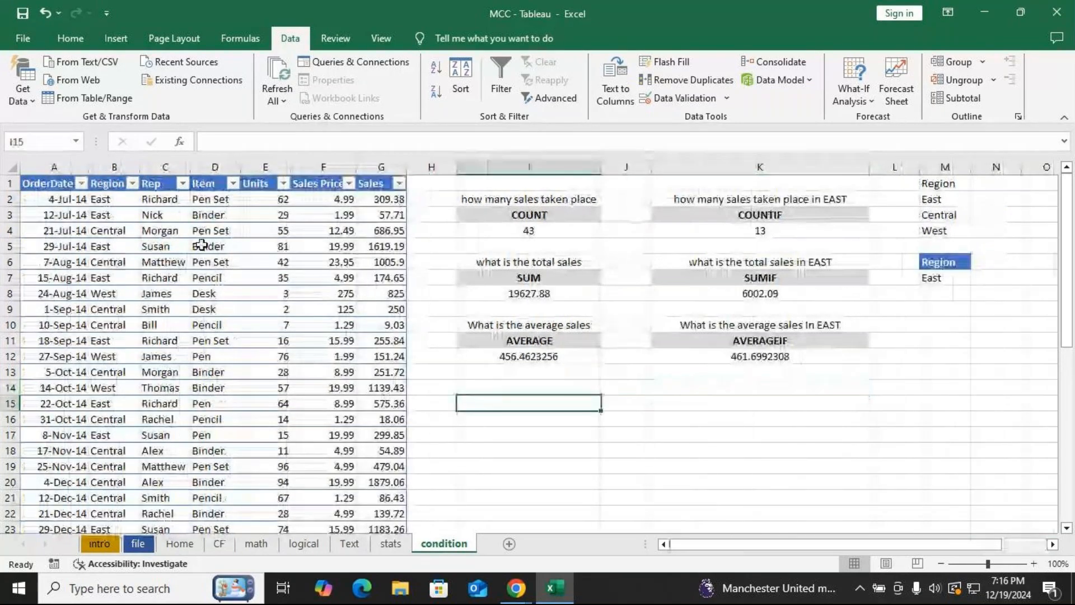
click(111, 183)
key(ctrl+c)
click(529, 403)
key(ctrl+v)
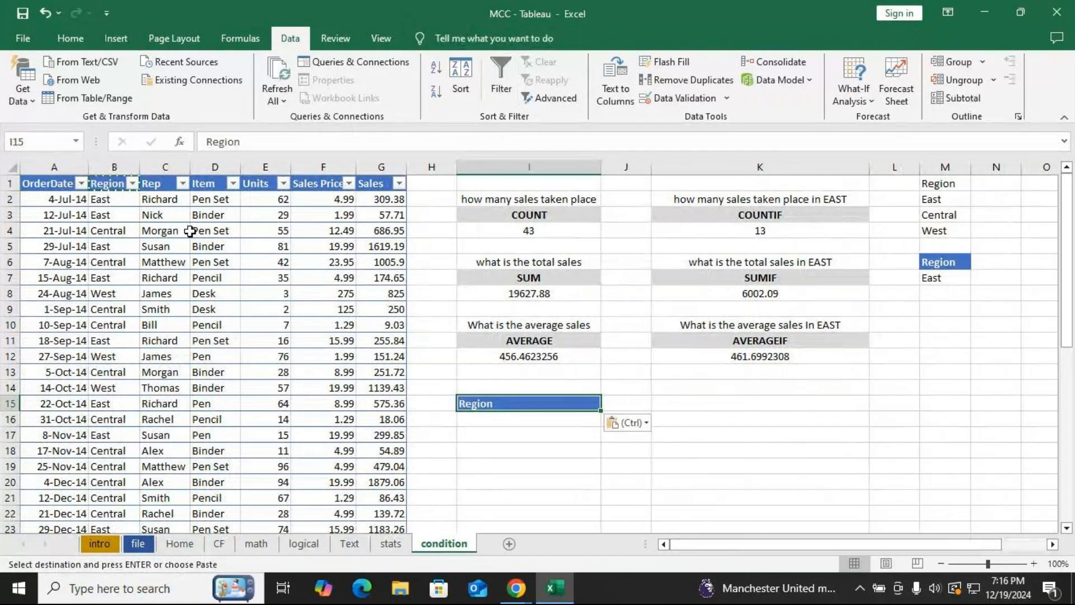
Copy the Item header from the table into cell I19.
click(224, 185)
key(ctrl+c)
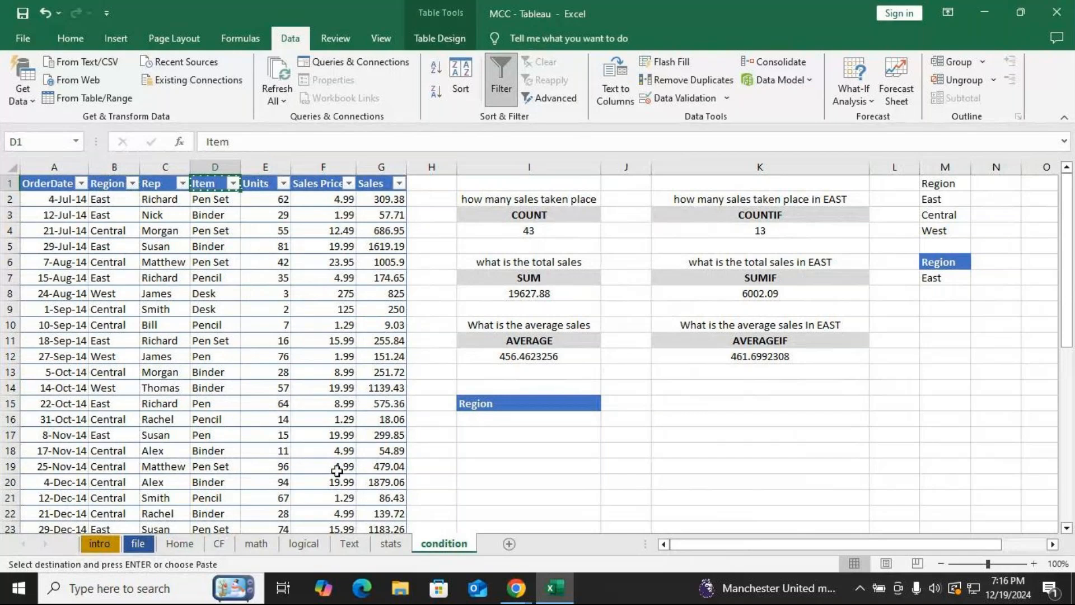
click(473, 464)
key(ctrl+v)
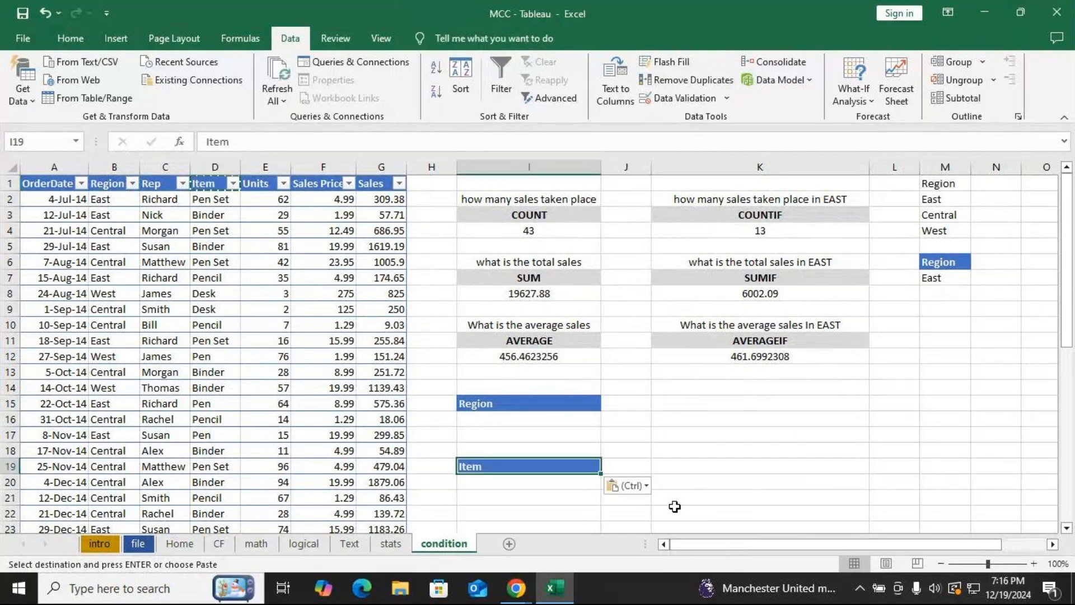
Add an in-cell dropdown list to cell I16 using the Region values P2:P4 as its source.
click(504, 420)
drag(929, 545, 1064, 543)
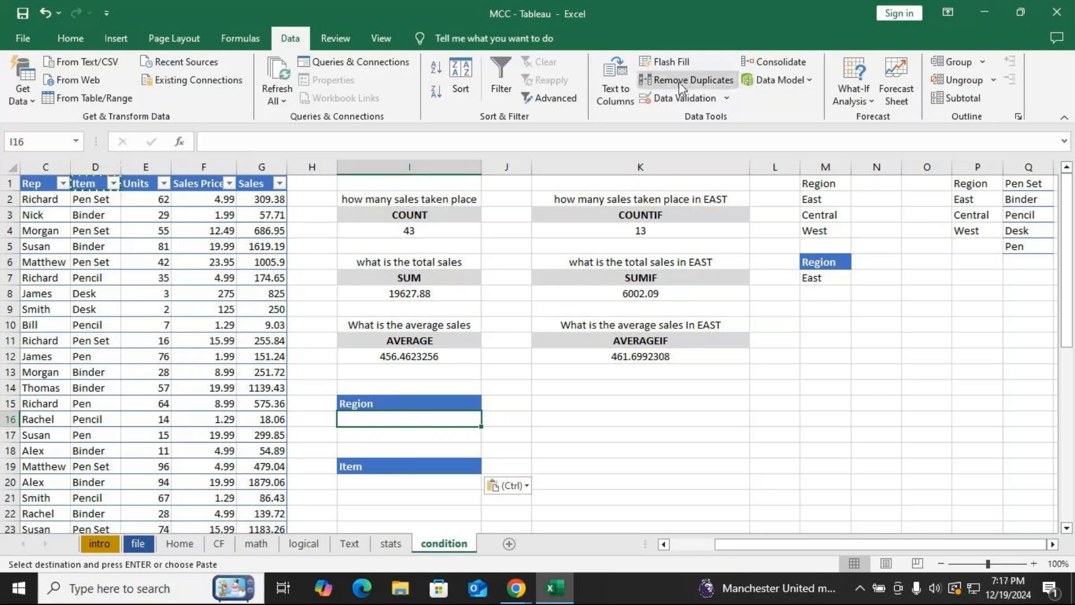
click(677, 99)
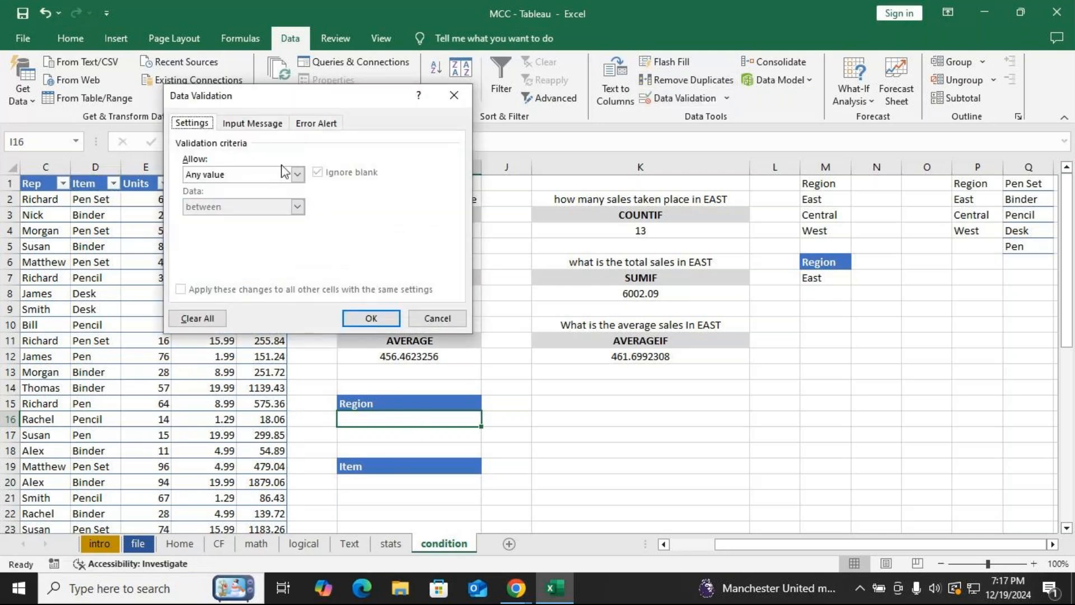
click(251, 181)
click(221, 220)
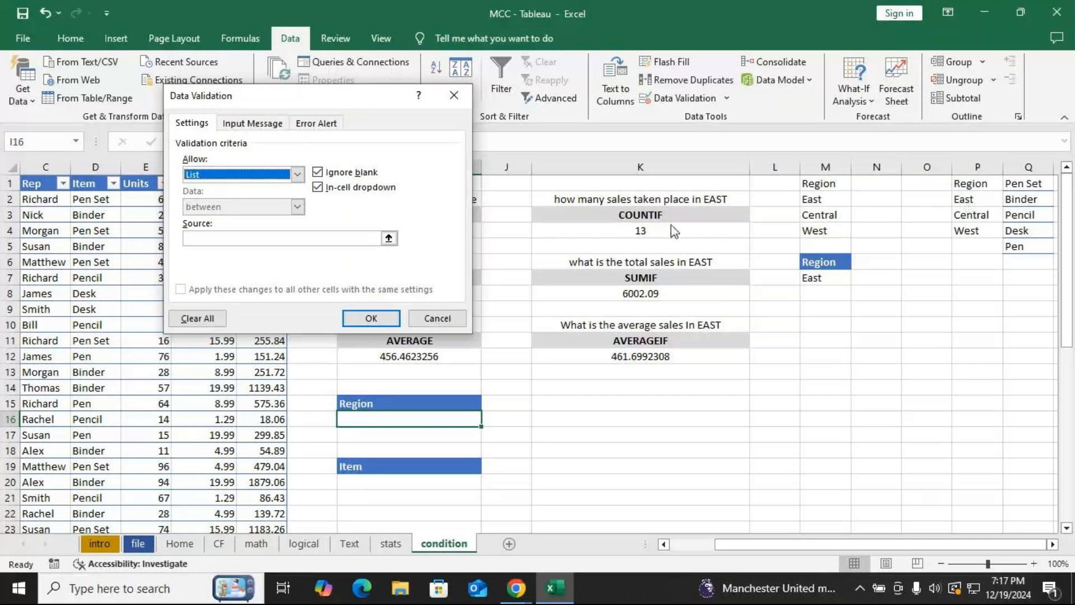
click(300, 239)
drag(964, 199, 964, 231)
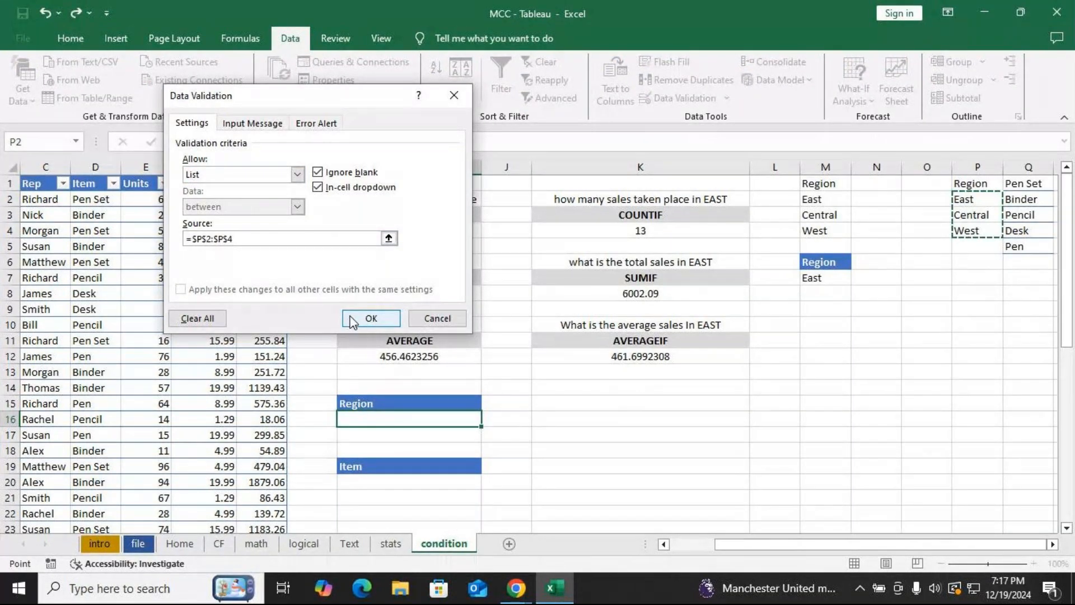
click(371, 318)
Add an in-cell dropdown list to cell I20 using the item values Q1:Q5 as its source.
click(367, 467)
click(370, 490)
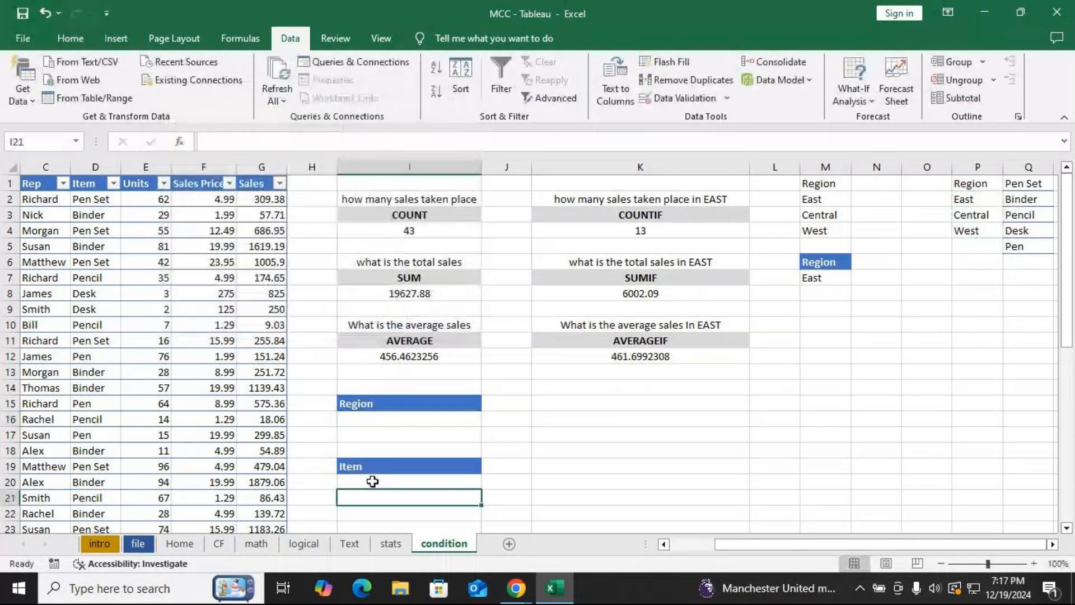
click(681, 99)
click(287, 177)
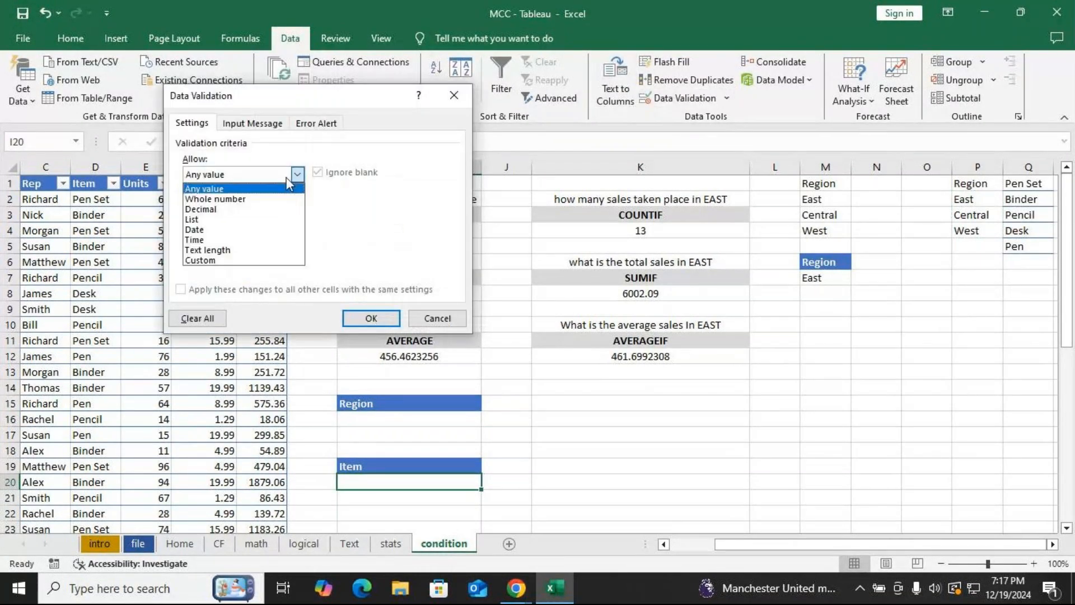
click(239, 218)
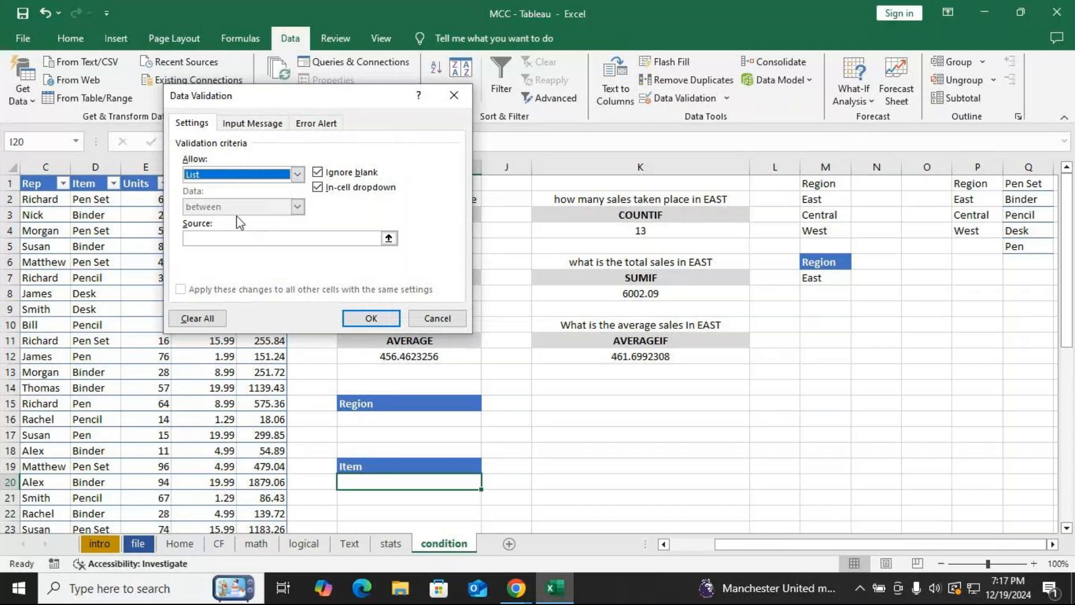
click(280, 241)
drag(1020, 183, 1022, 249)
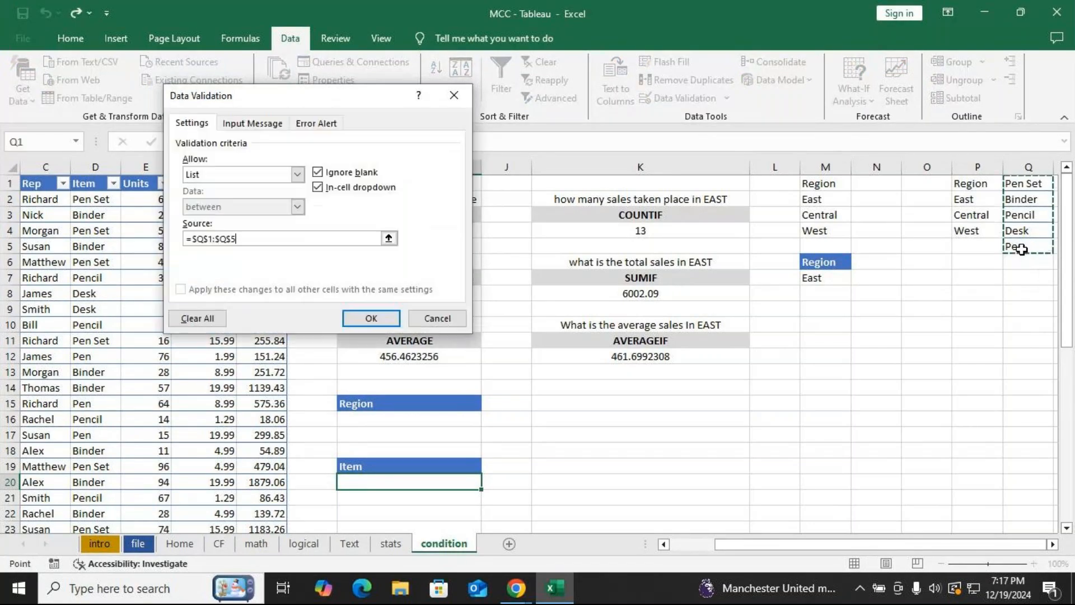
click(368, 319)
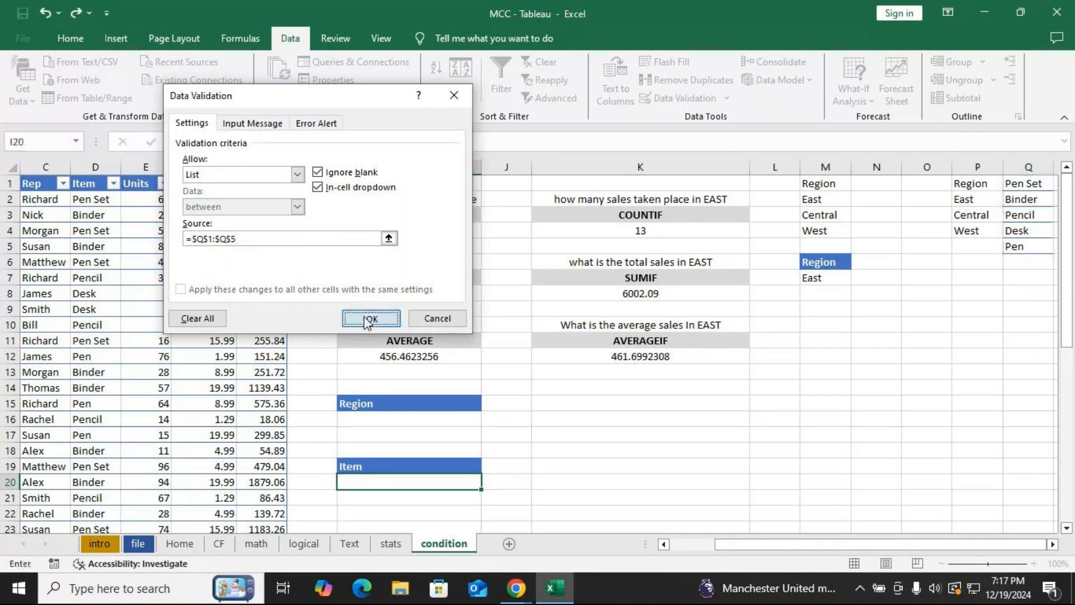
Choose East in the Region dropdown and Pencil in the Item dropdown.
click(488, 419)
click(389, 434)
click(409, 482)
click(489, 482)
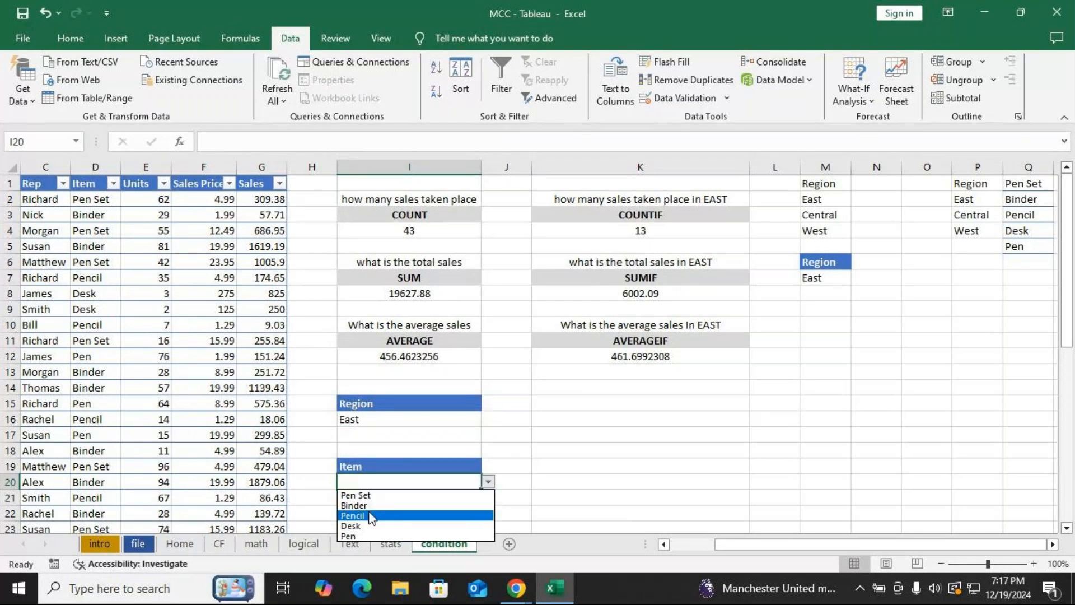
click(370, 516)
Copy the question text from K2 into cell K15.
click(605, 466)
click(624, 451)
click(694, 202)
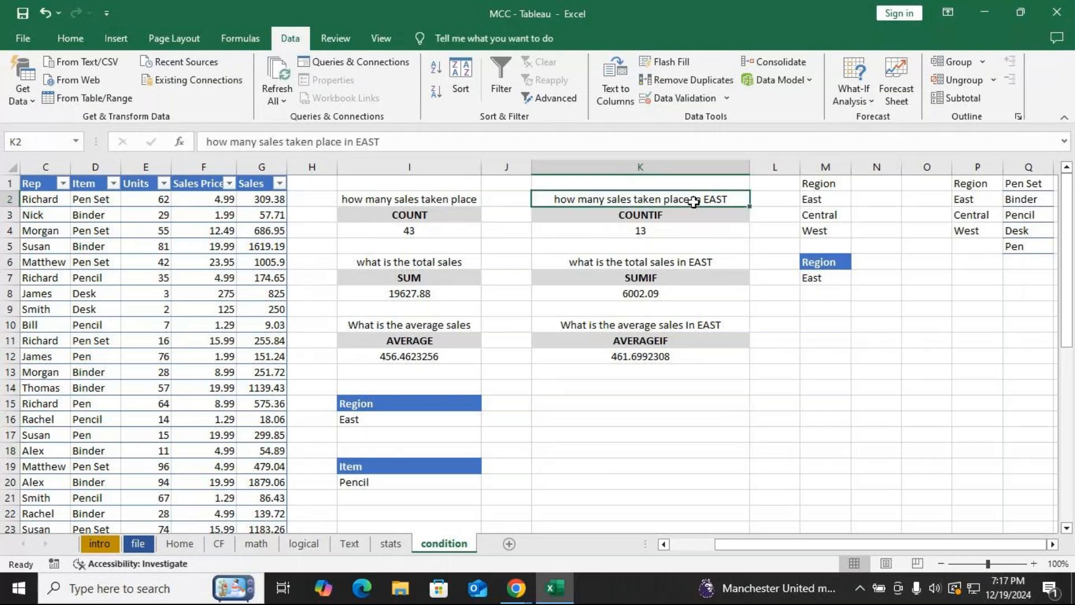
key(ctrl+c)
click(581, 408)
key(ctrl+v)
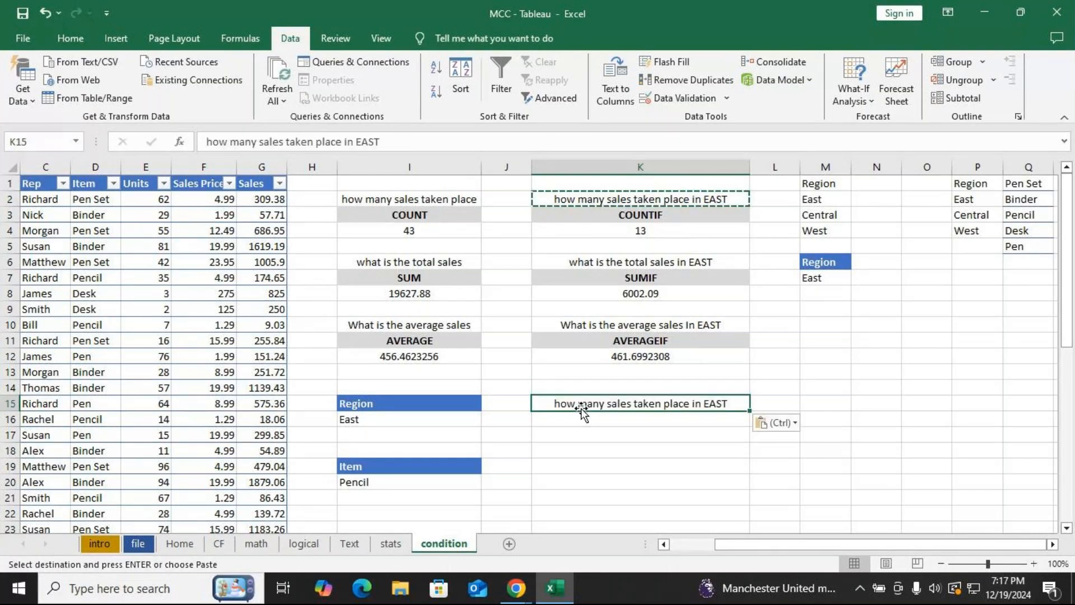
Edit the K15 question to read "how many sales in Region and stock item".
double_click(739, 404)
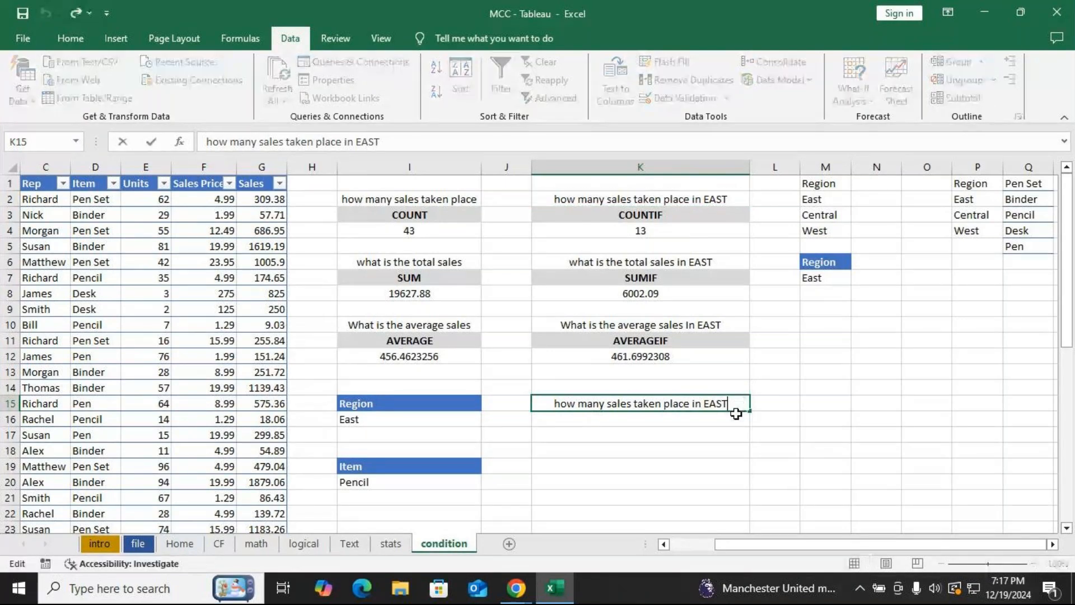
key(BackSpace)
key(BackSpace)
key(BackSpace)
key(BackSpace)
key(BackSpace)
key(BackSpace)
key(BackSpace)
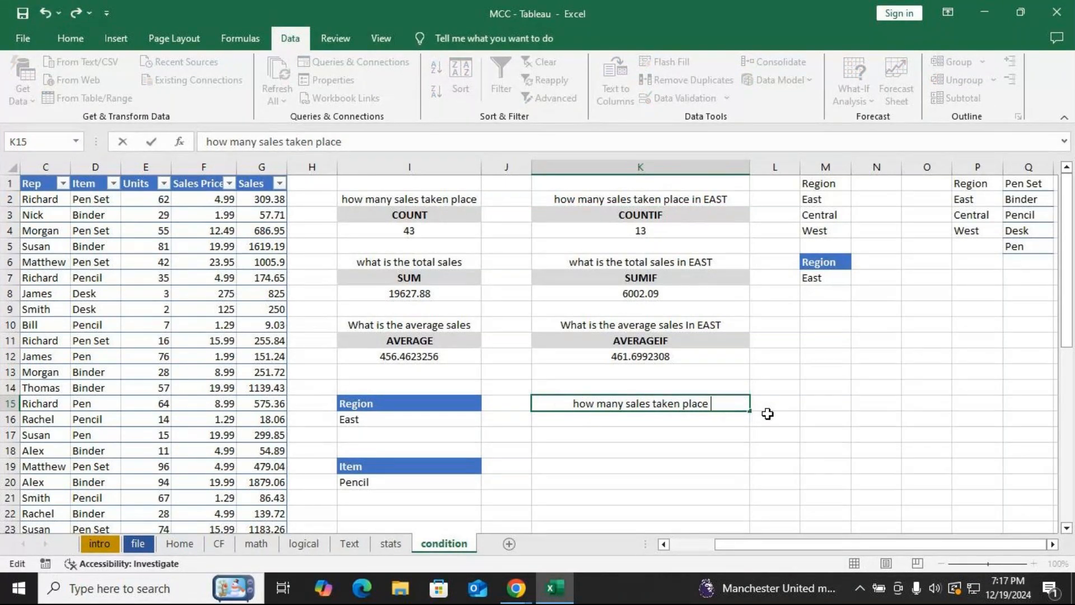
key(BackSpace)
key(BackSpace)
key(BackSpace)
key(BackSpace)
key(BackSpace)
key(BackSpace)
key(BackSpace)
key(BackSpace)
key(BackSpace)
key(BackSpace)
key(BackSpace)
key(BackSpace)
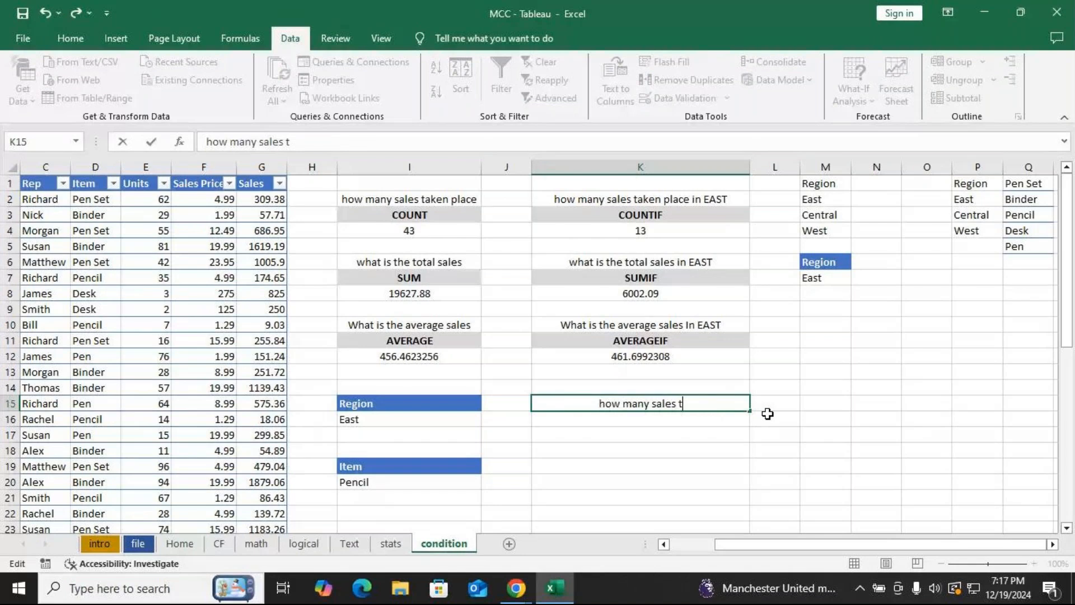
text(in)
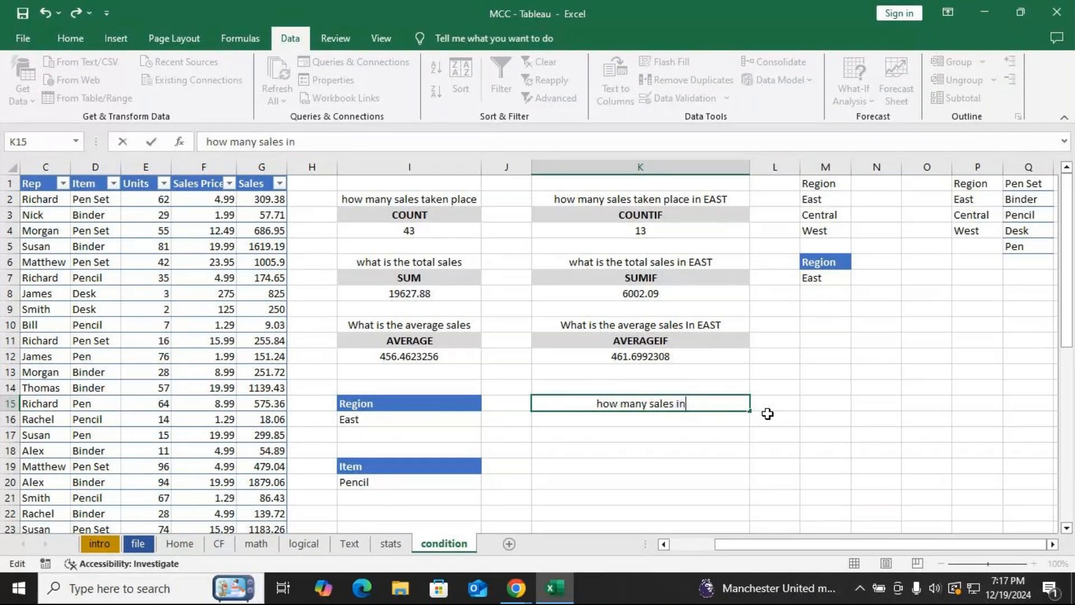
text( Regio)
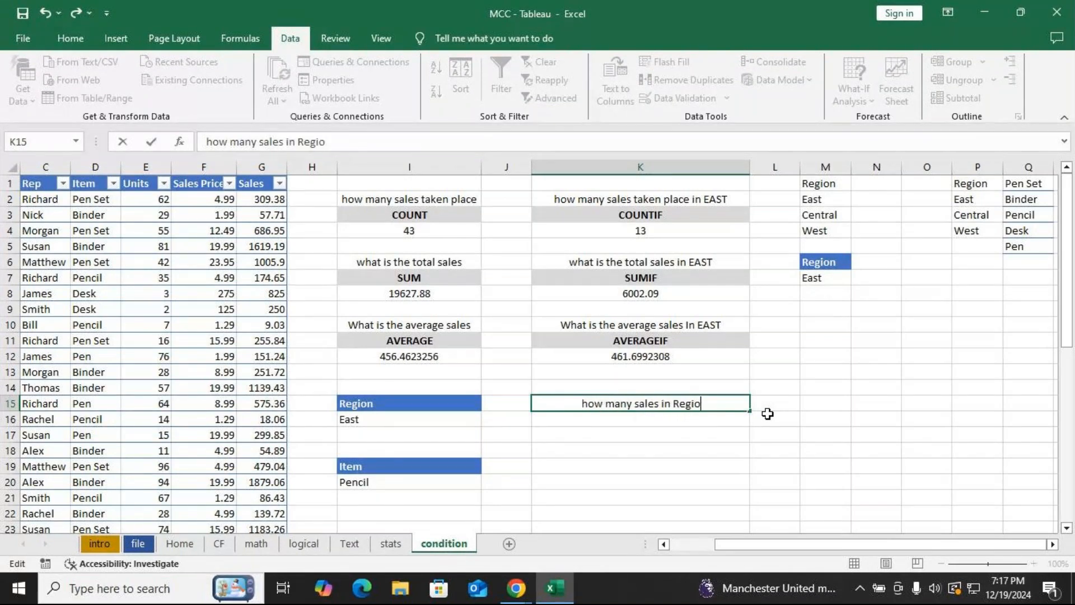
text(n and sto)
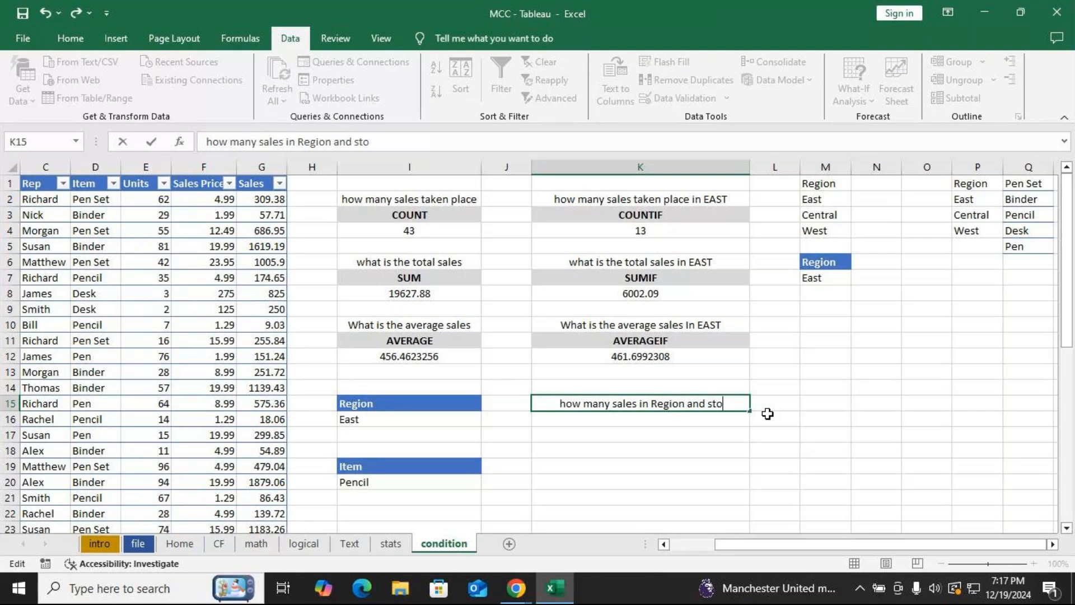
text(ck it)
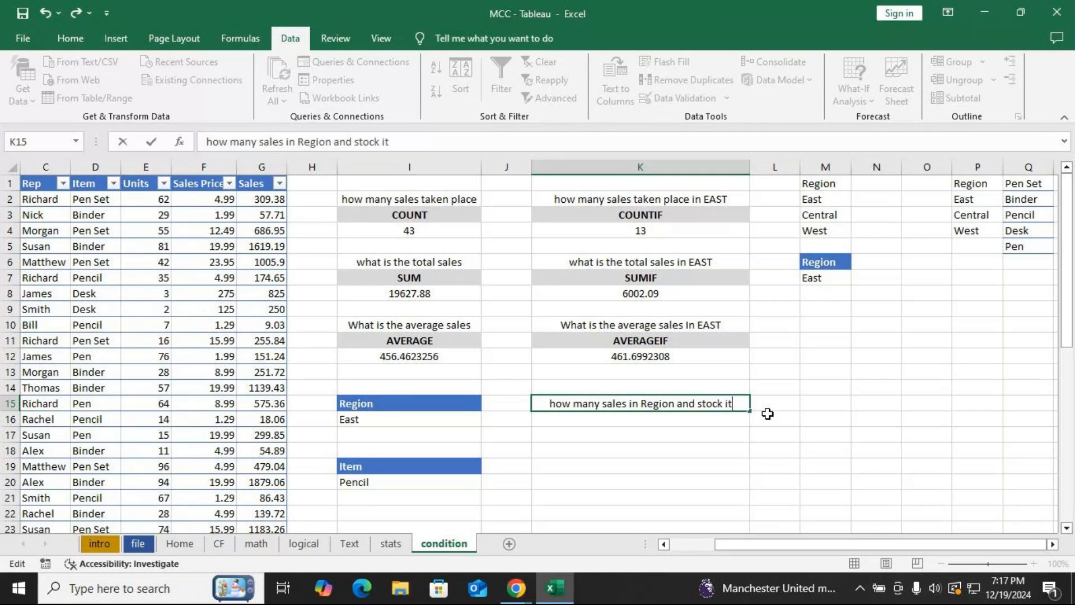
text(em)
key(Return)
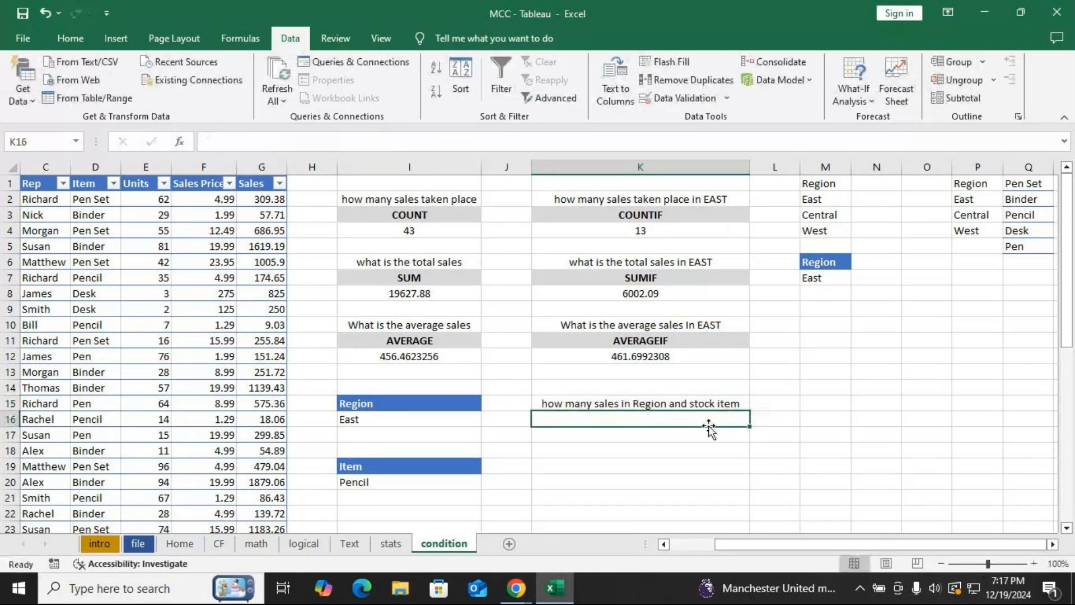
Enter the label "Total sales based on condition" in cell K18.
click(615, 448)
click(604, 405)
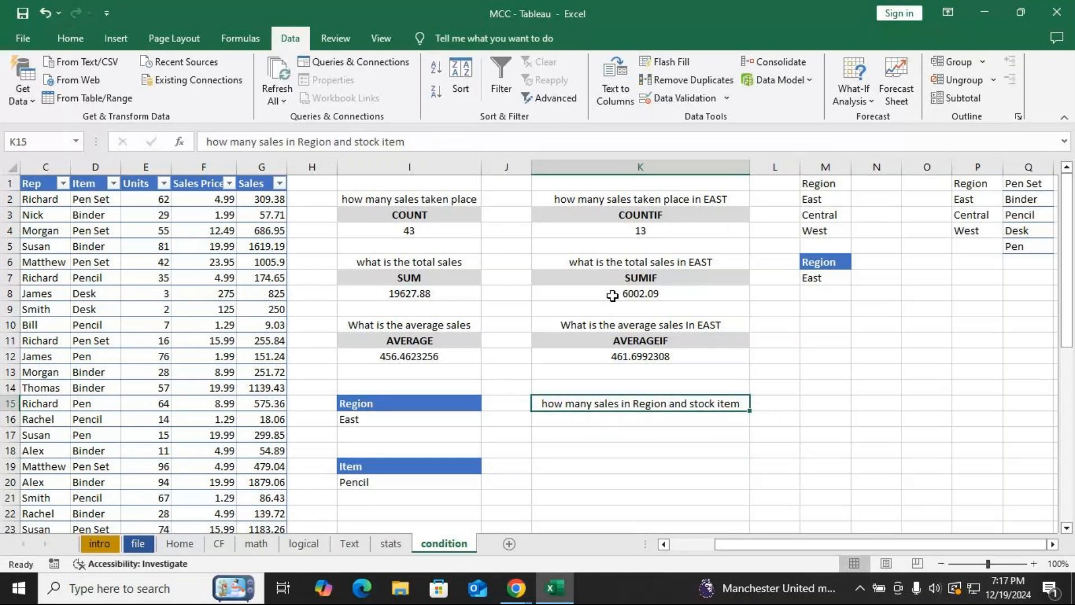
click(582, 449)
text(to)
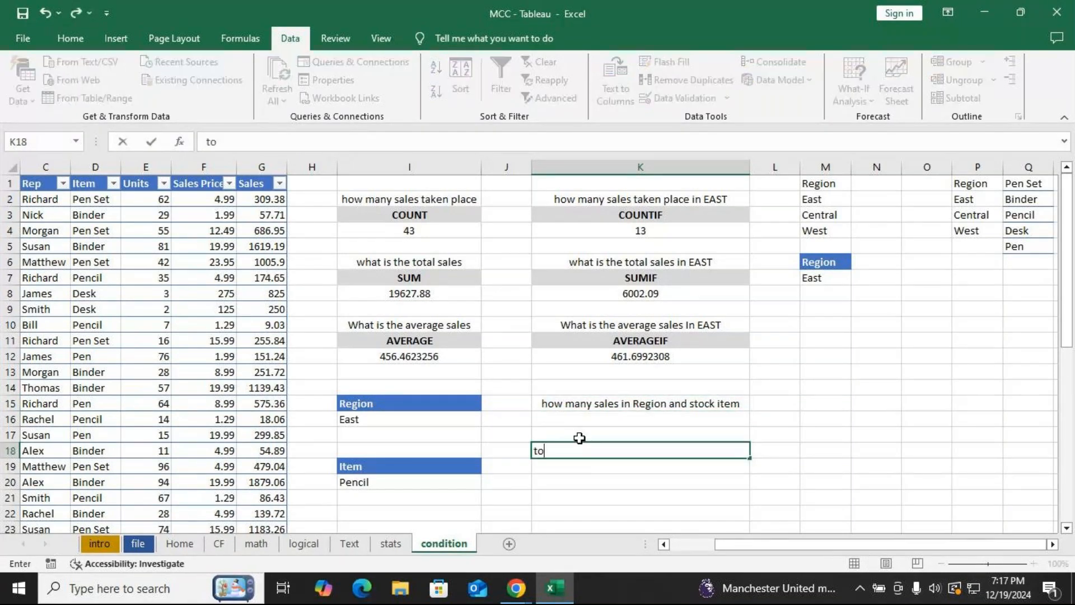
text(lat)
key(BackSpace)
key(BackSpace)
key(BackSpace)
key(BackSpace)
key(BackSpace)
text(Total sales)
key(BackSpace)
text(es basd)
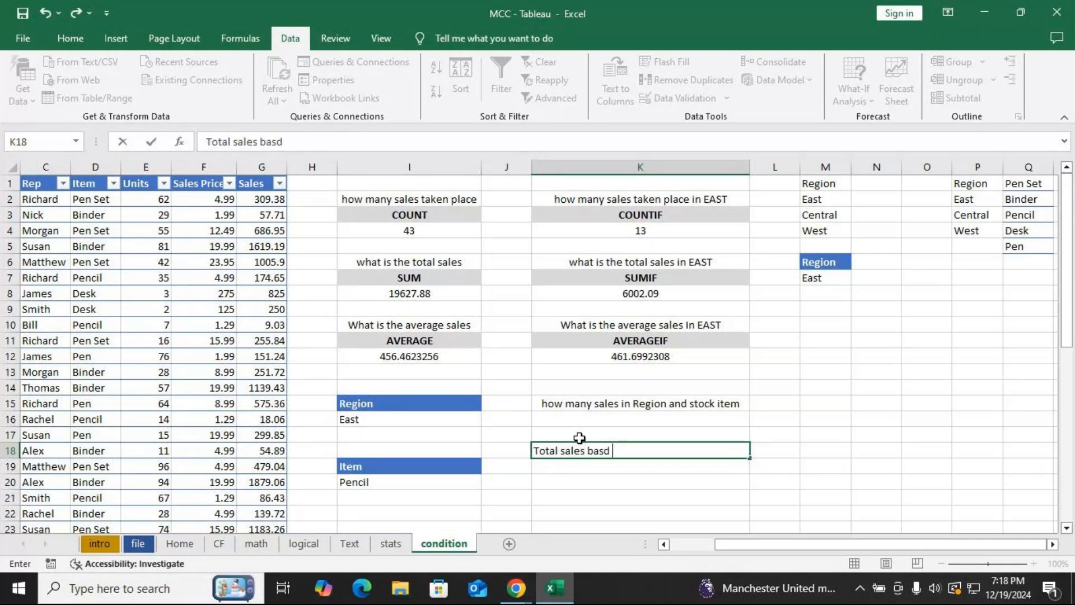
key(BackSpace)
text(esds)
key(BackSpace)
key(BackSpace)
key(BackSpace)
text(d on con)
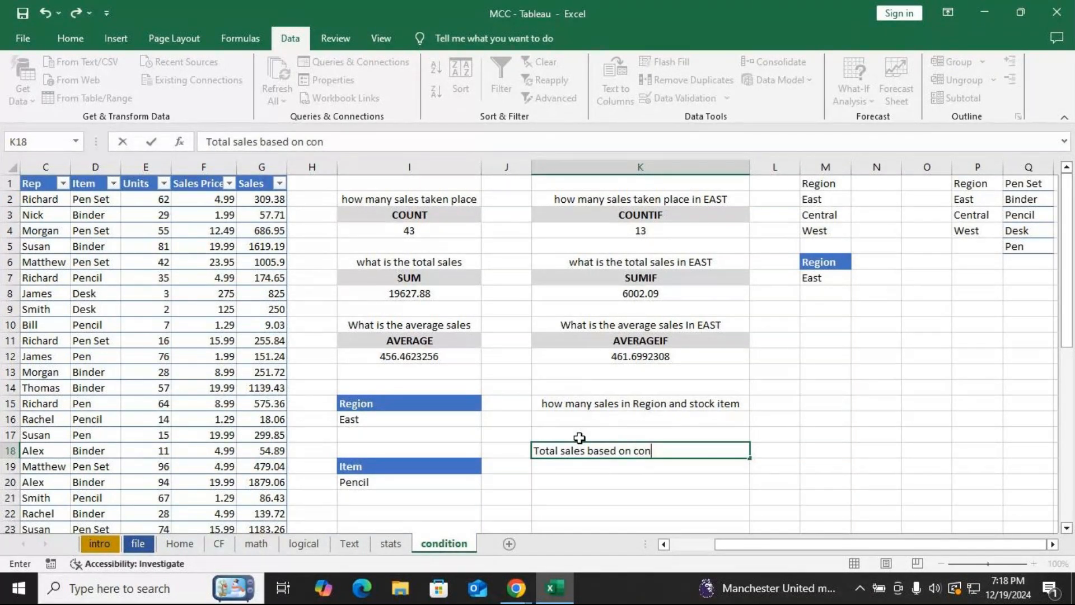
text(dition)
key(Return)
key(Return)
key(Return)
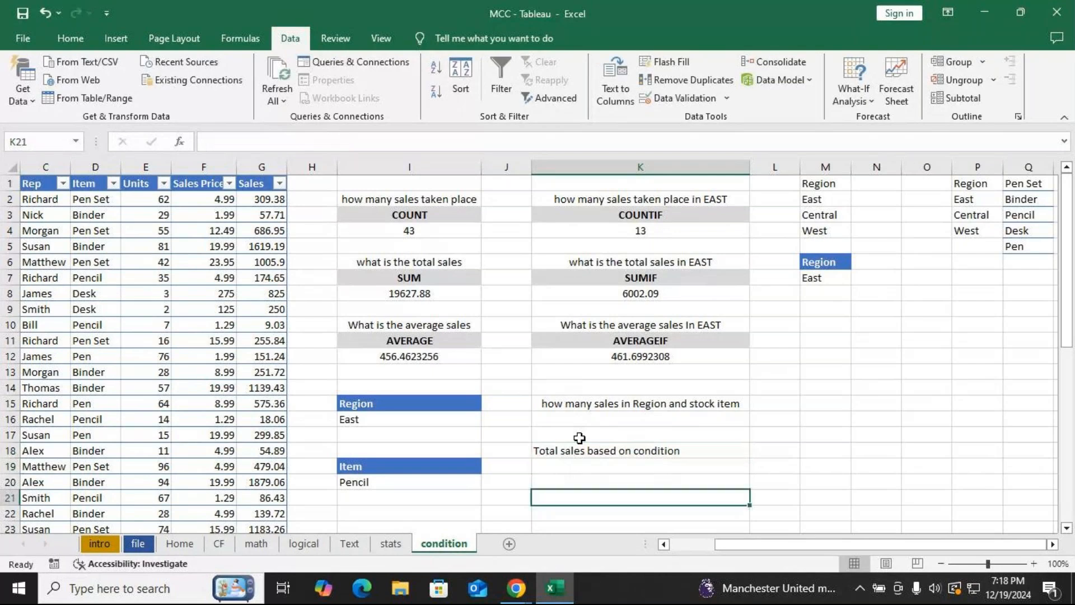
Enter the label "Average sales based condtion" in cell K21.
text(Ave)
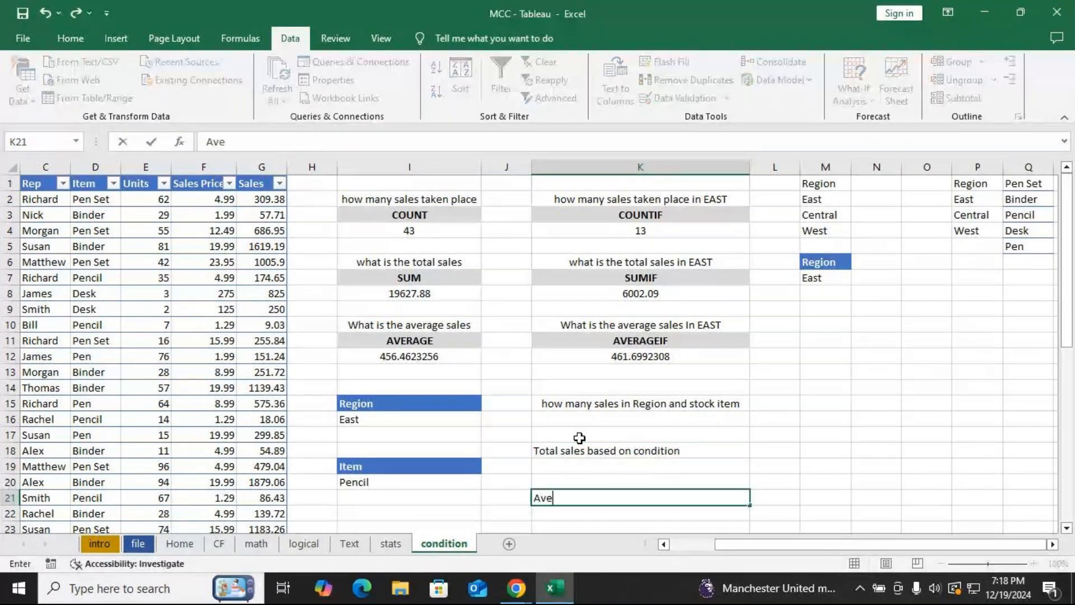
text(rge)
key(BackSpace)
key(BackSpace)
text(ega)
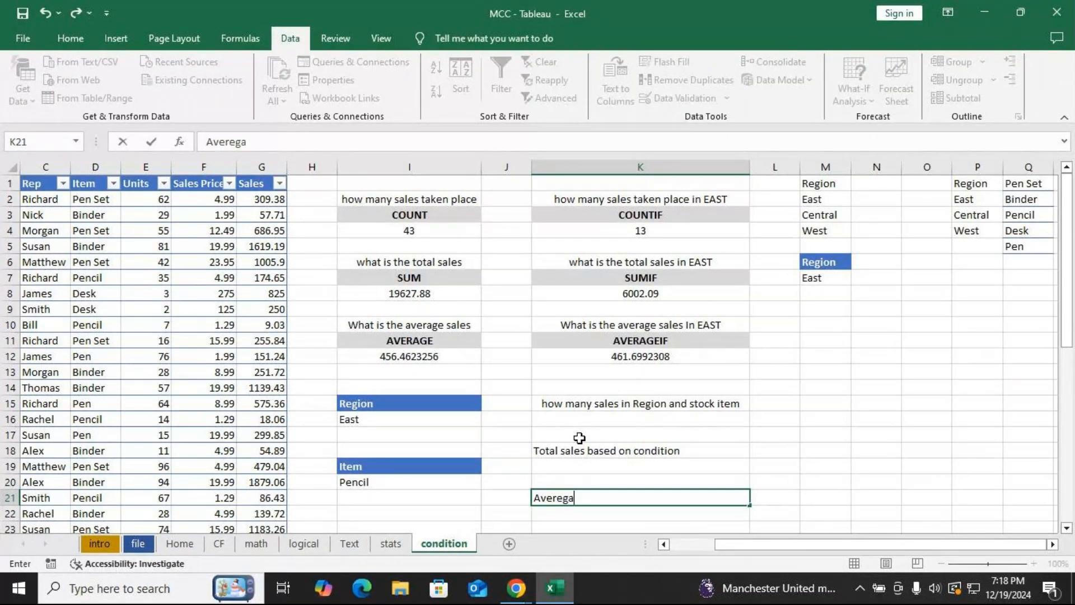
key(BackSpace)
key(BackSpace)
key(BackSpace)
text(age sae)
key(BackSpace)
text(les based)
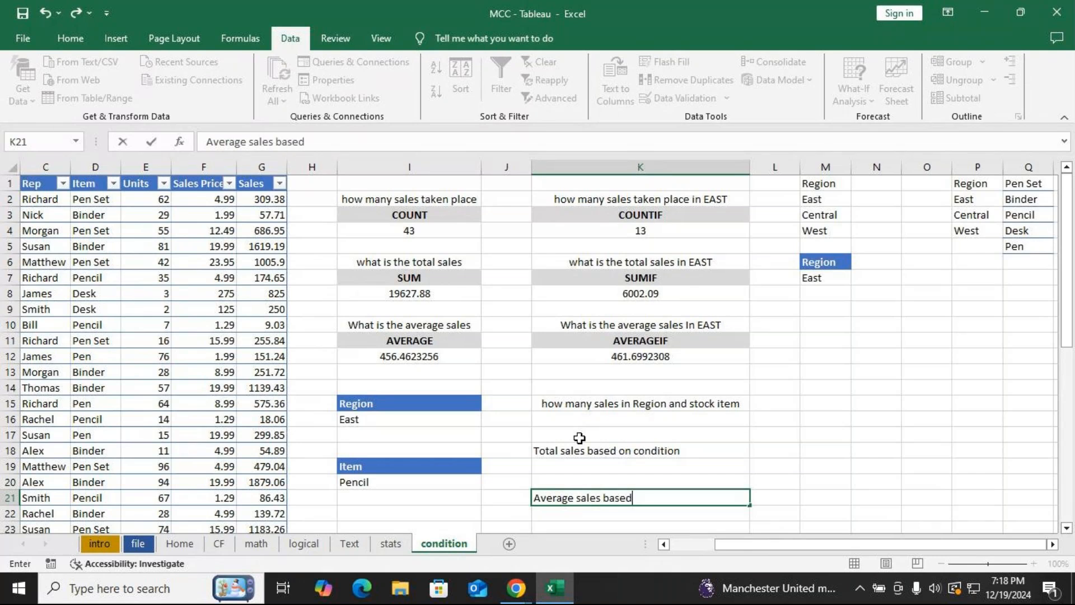
key(BackSpace)
key(BackSpace)
text(ed condtion)
key(Return)
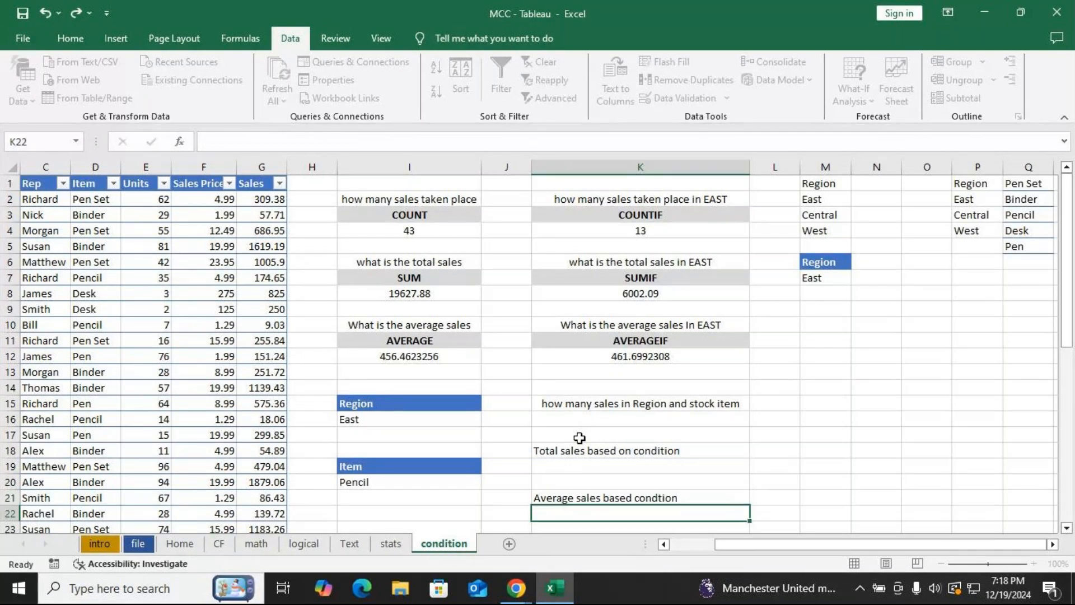
Center-align the new question labels in K15 through K23.
click(587, 403)
mouse_move(604, 415)
mouse_down()
mouse_move(605, 523)
mouse_move(605, 514)
mouse_up()
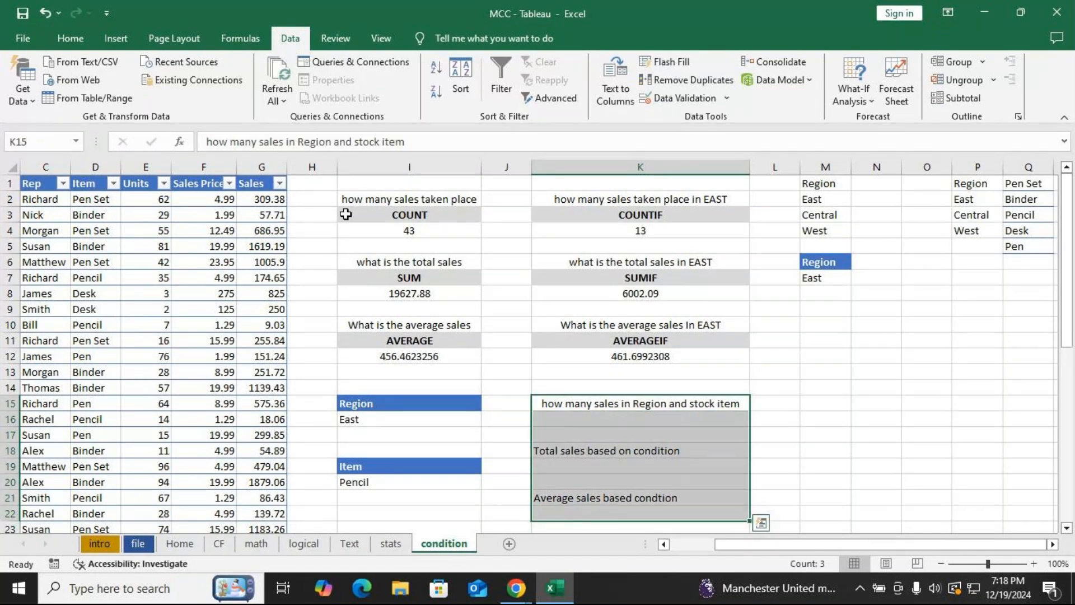
key(shift+Down)
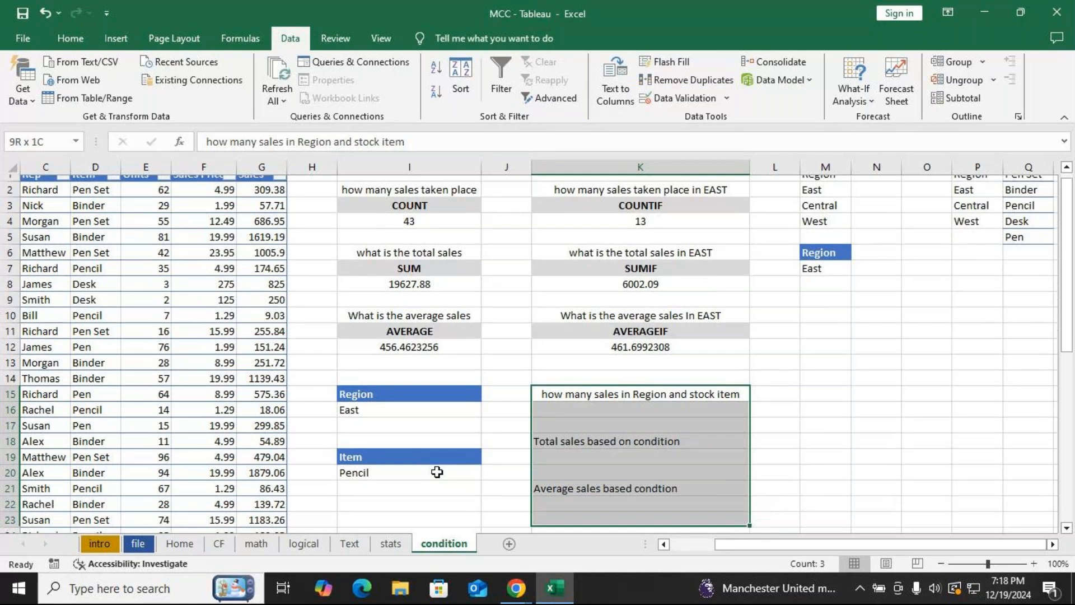
click(65, 37)
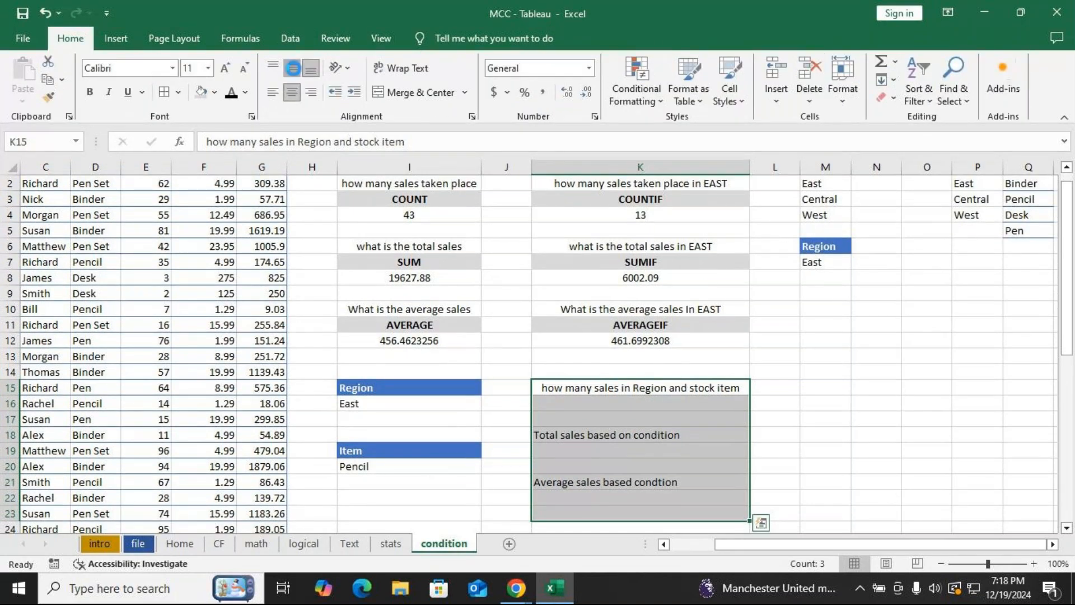
click(292, 92)
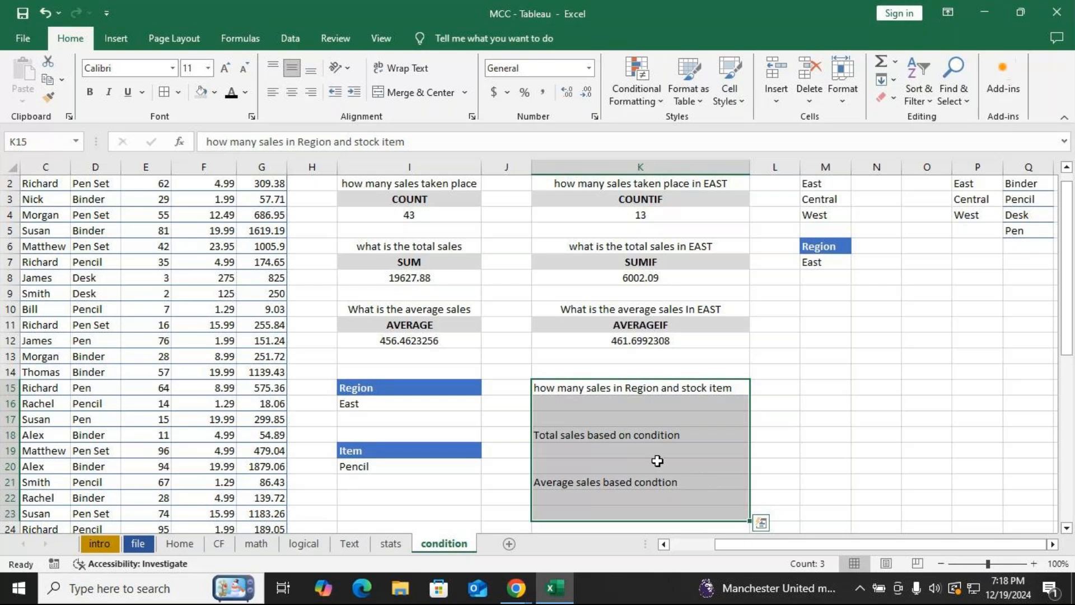
key(ctrl+z)
click(804, 435)
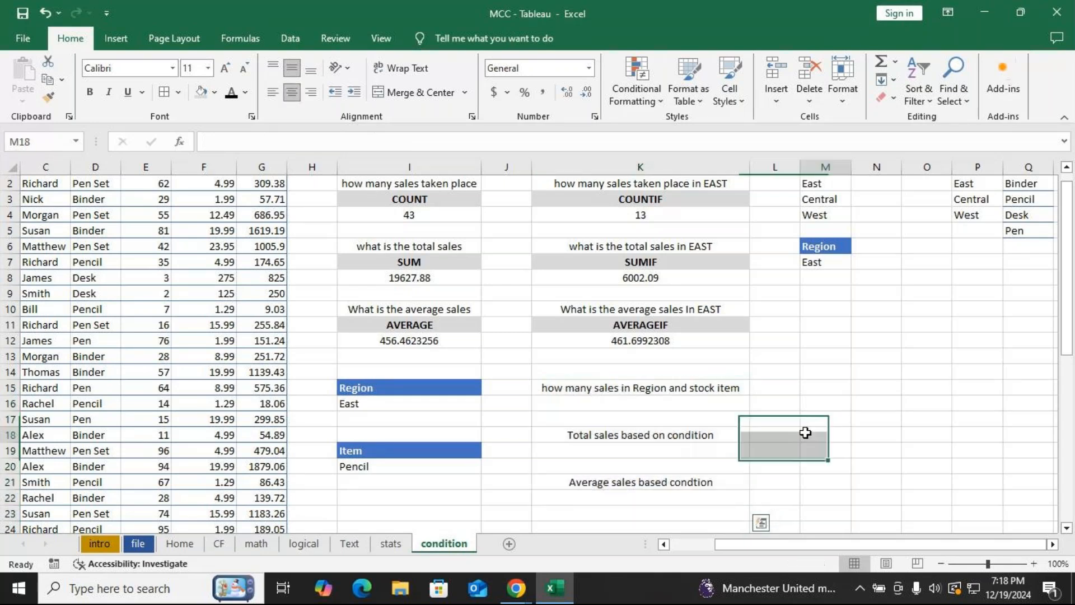
click(657, 200)
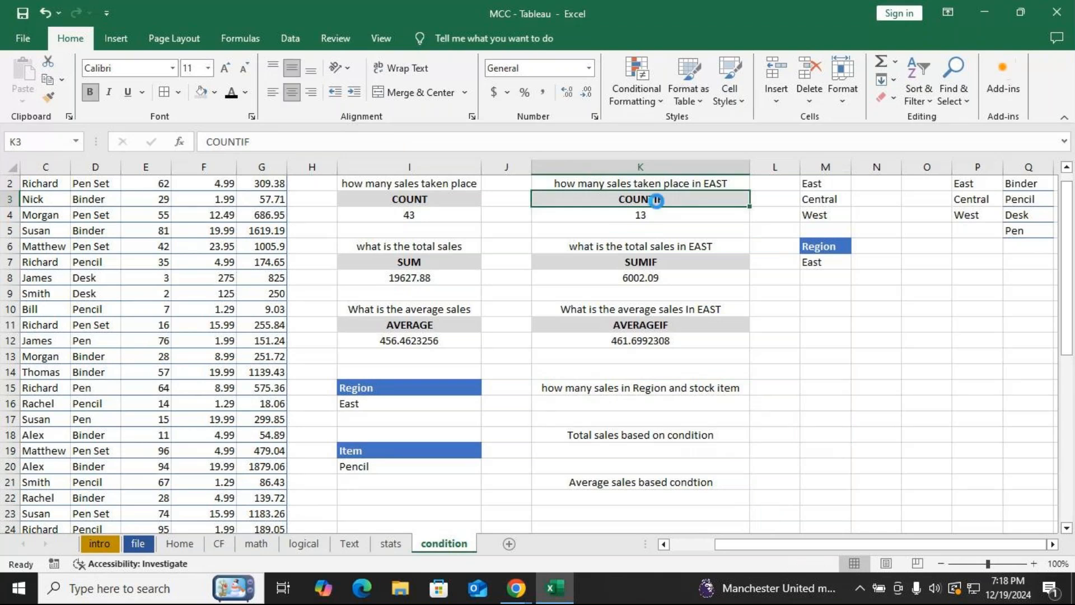
Copy the COUNTIF heading into K16 and change it to COUNTIFS.
key(ctrl+c)
click(650, 404)
key(ctrl+v)
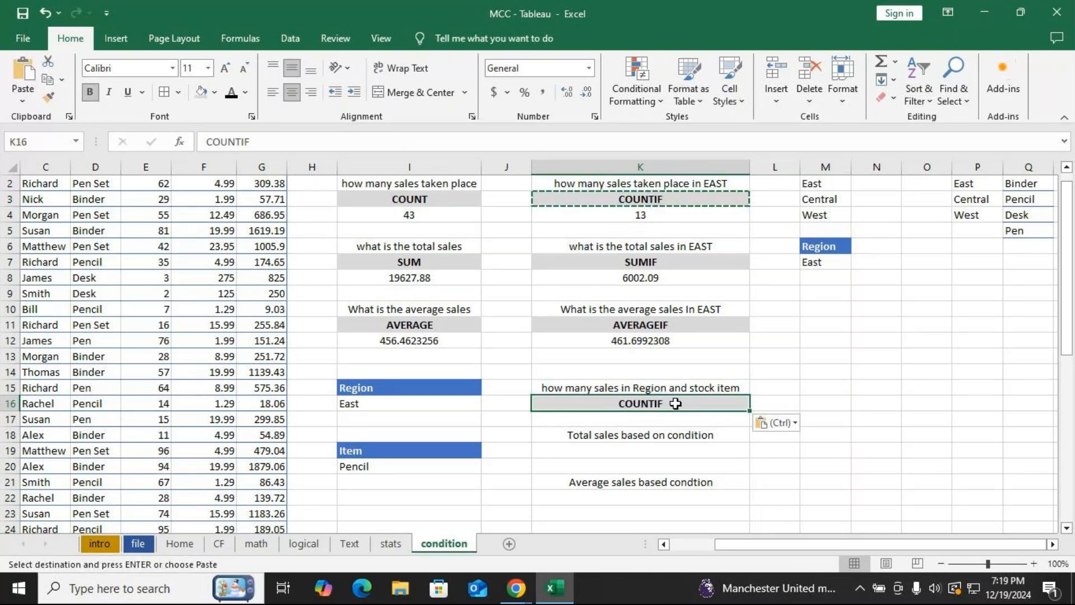
double_click(676, 404)
text(S)
click(636, 454)
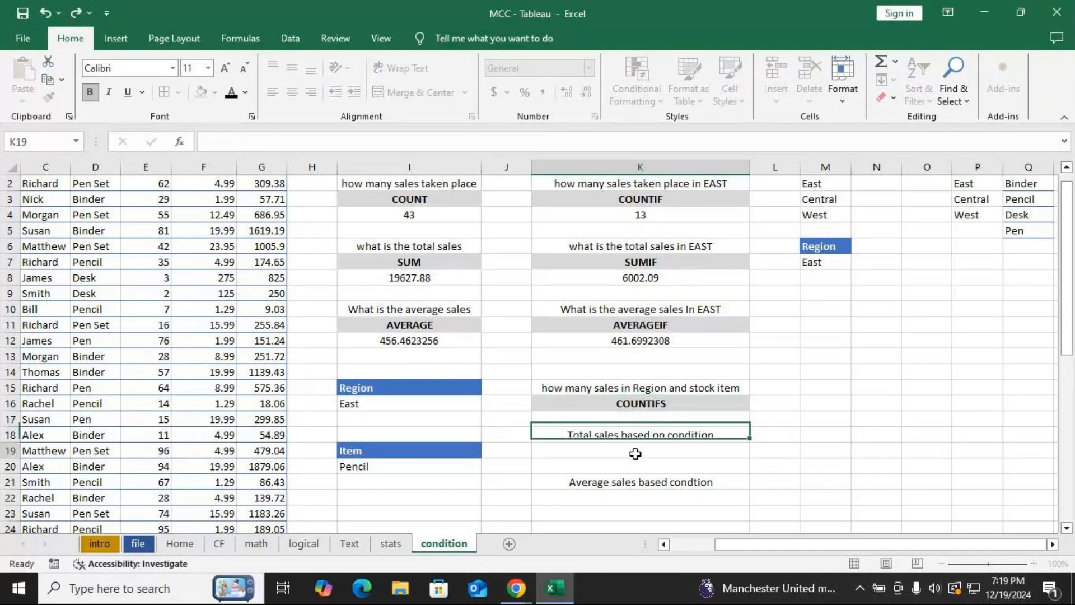
Copy the SUMIF heading into K19 and change it to SUMIFS.
key(Up)
key(Up)
key(Up)
key(Up)
key(Up)
key(Up)
key(Up)
key(Up)
key(Up)
key(Up)
key(Up)
key(Up)
key(ctrl+c)
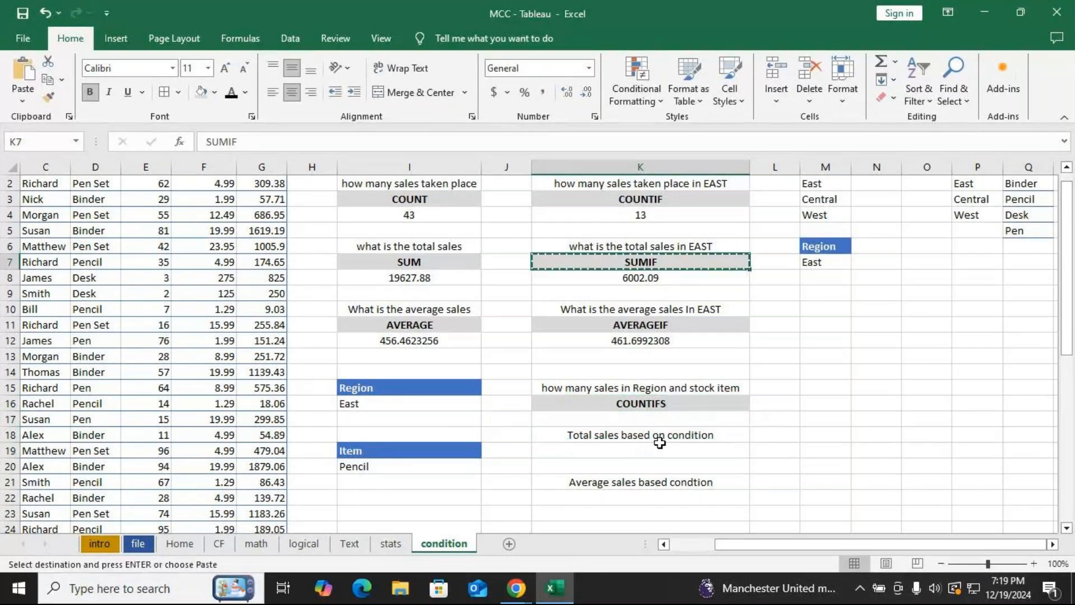
double_click(672, 451)
key(ctrl+v)
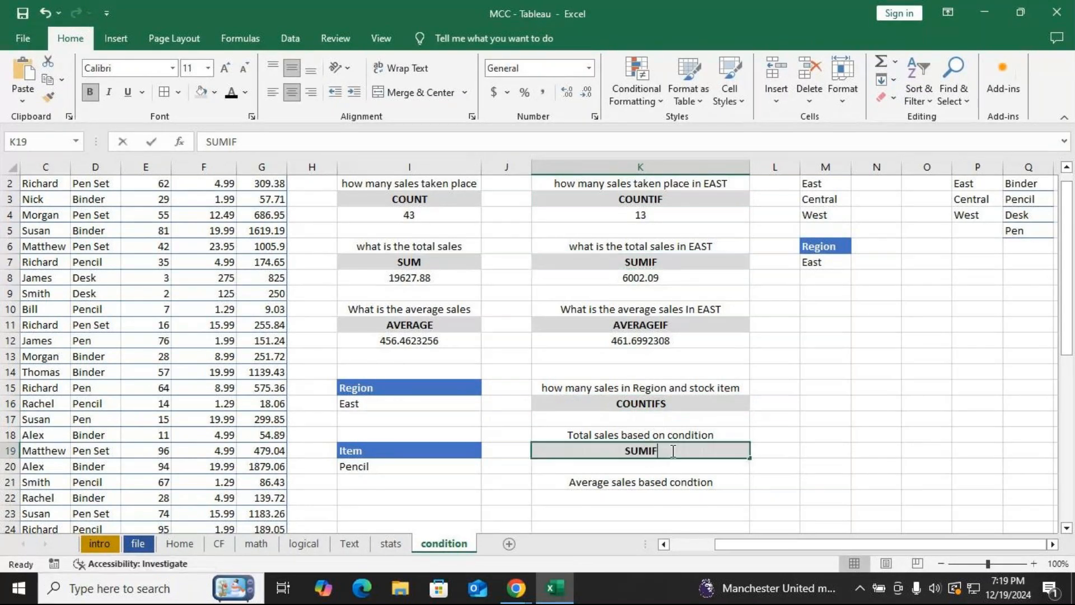
text(S)
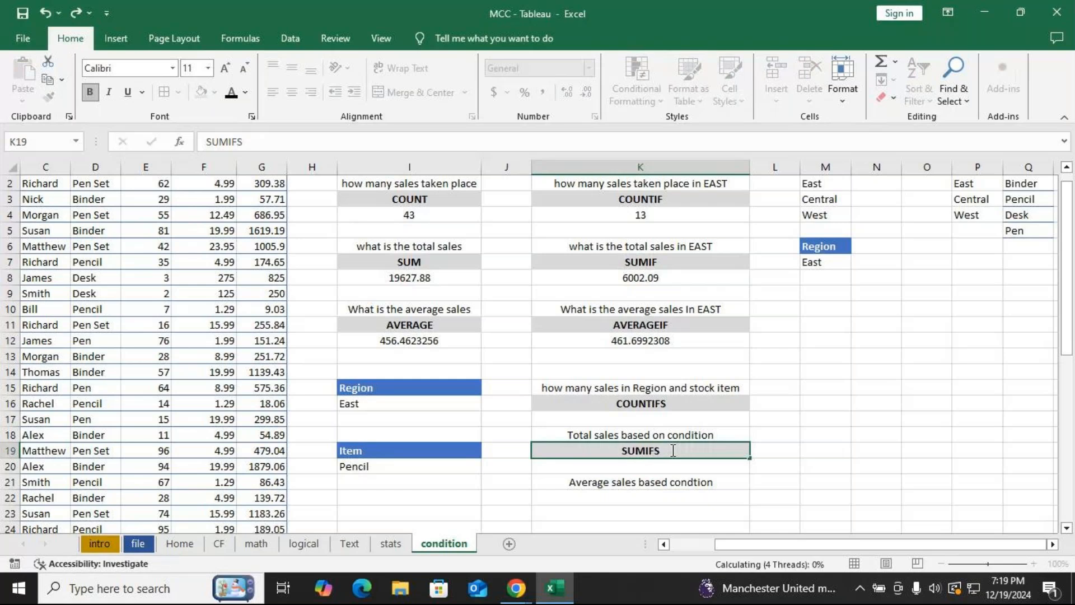
key(Return)
Copy the AVERAGEIF heading into K22 and change it to AVERAGEIFS.
click(653, 327)
key(ctrl+c)
click(625, 496)
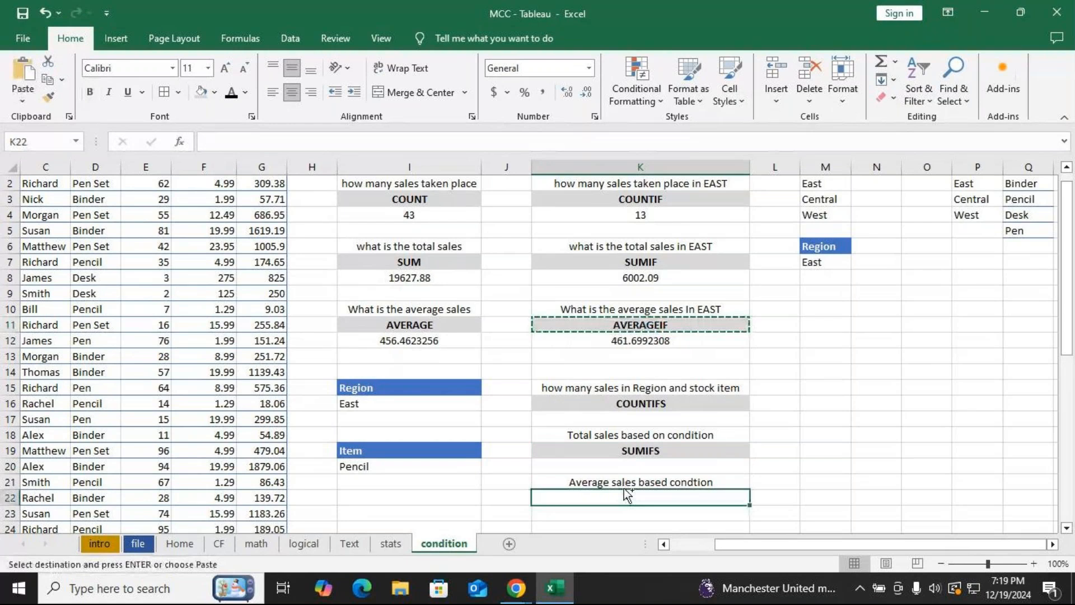
key(ctrl+v)
double_click(681, 497)
text(S)
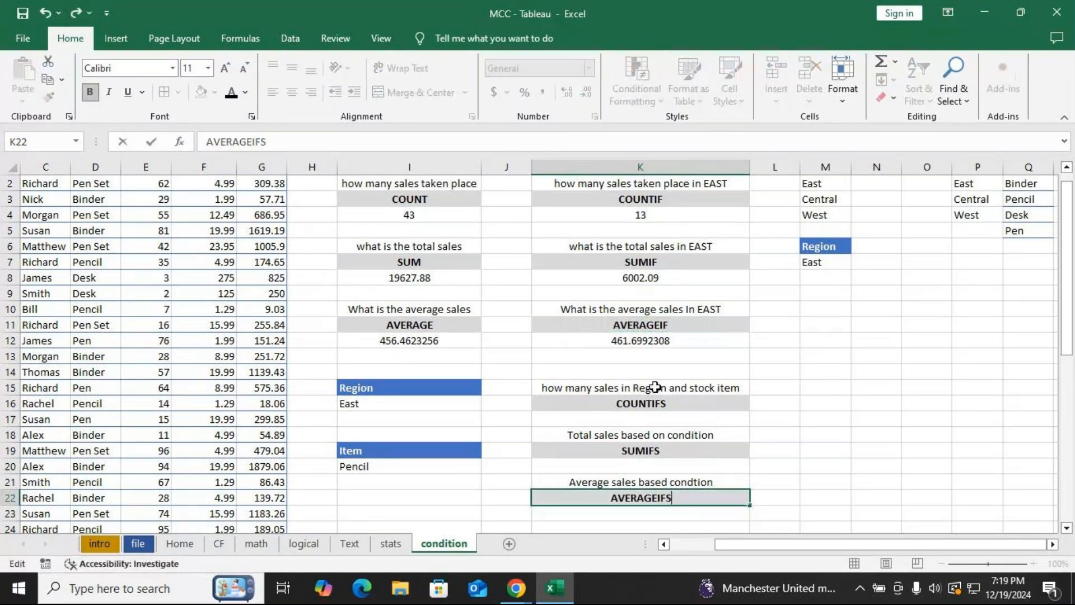
Insert a blank cell in K17 below the COUNTIFS heading, shifting the cells down.
scroll(655, 386, up, 1)
drag(643, 216, 653, 356)
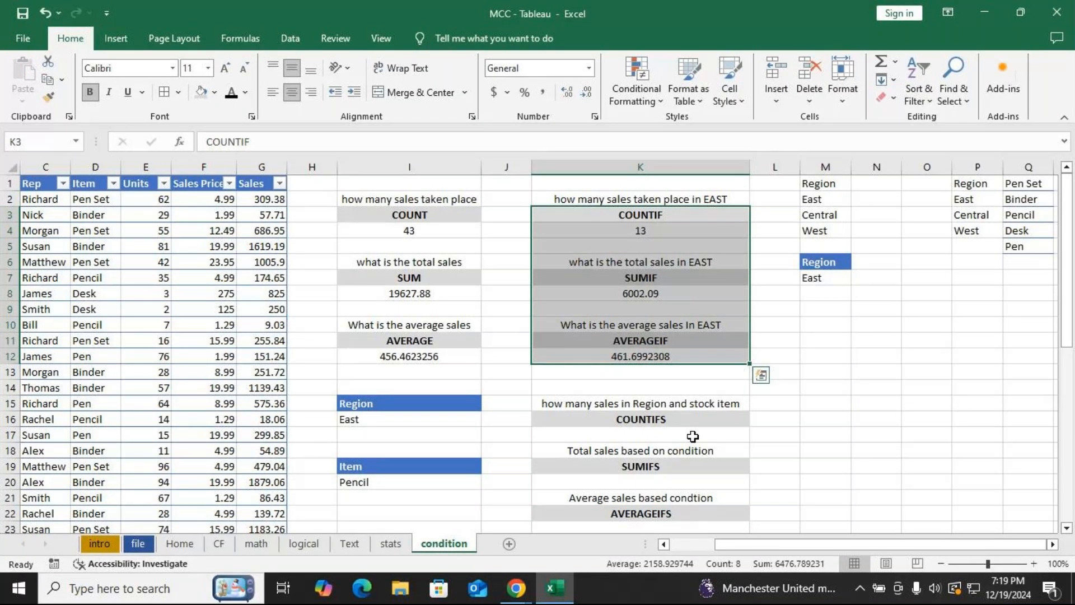
scroll(693, 436, down, 1)
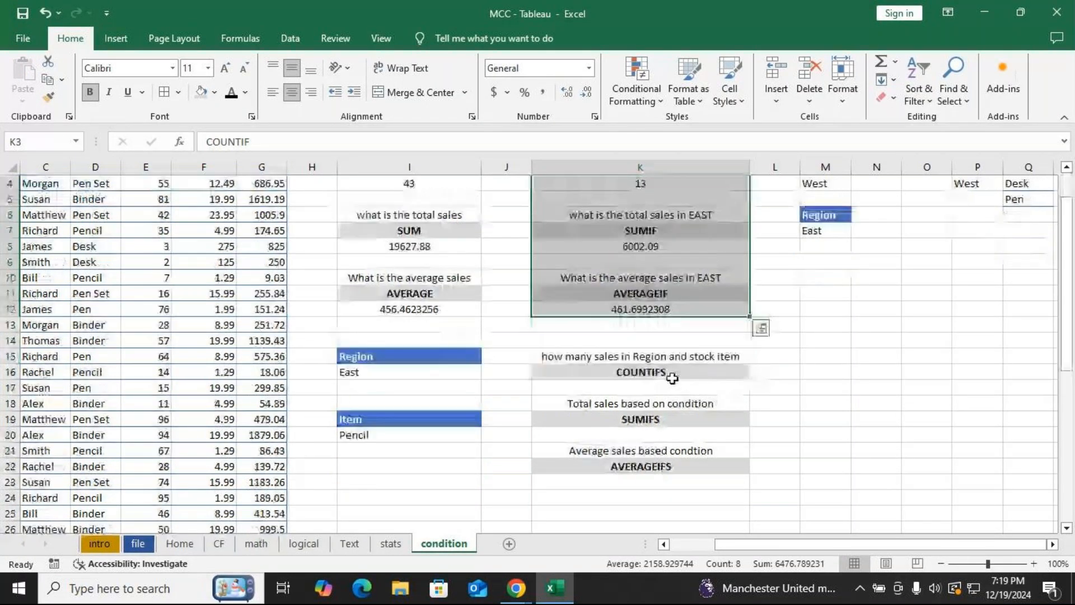
click(638, 388)
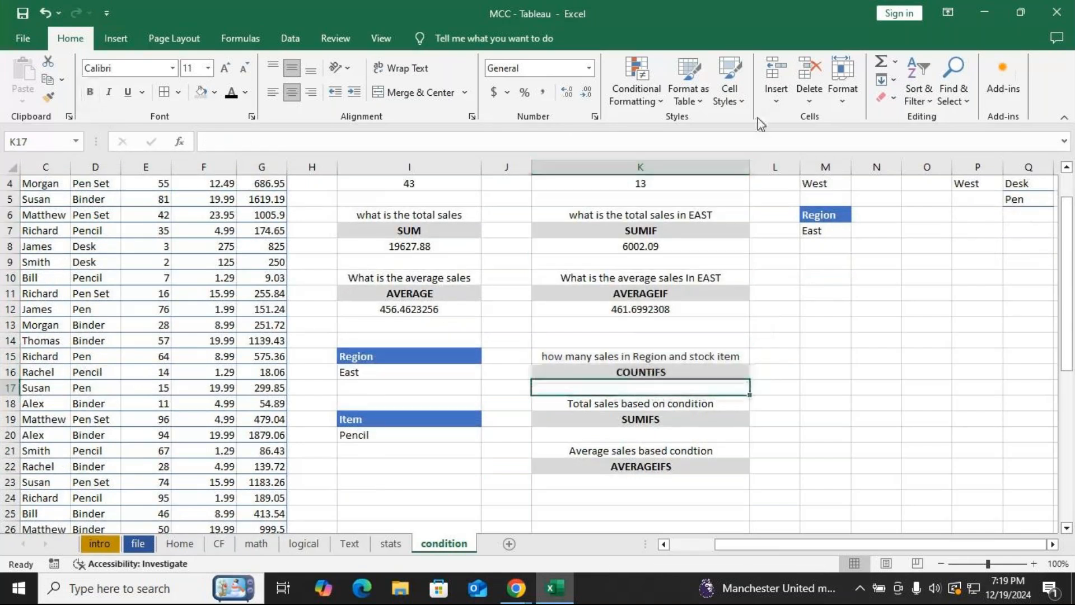
click(784, 66)
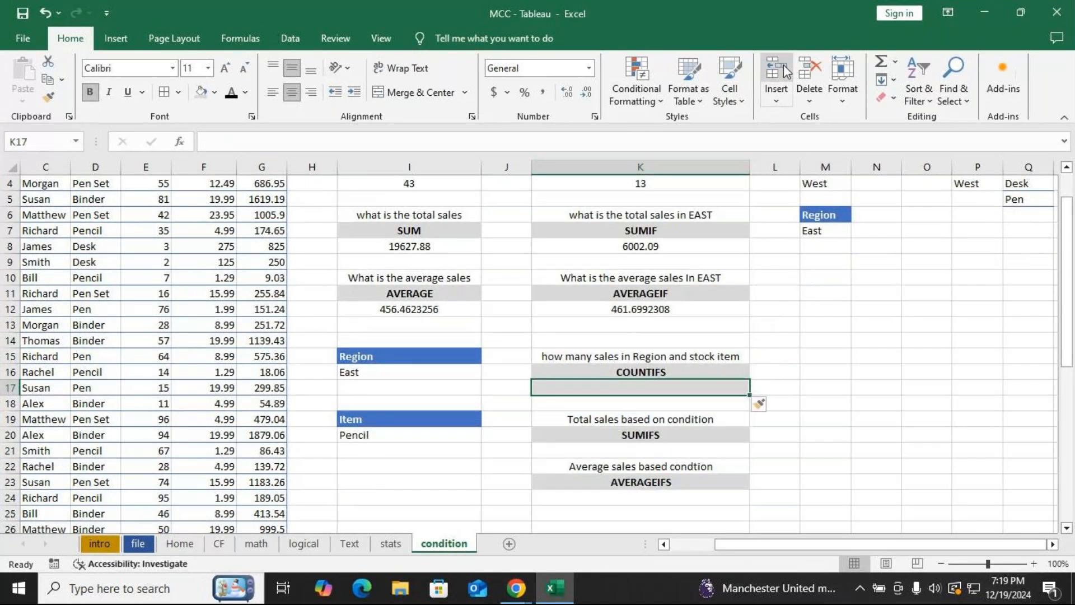
key(Down)
key(Down)
key(Down)
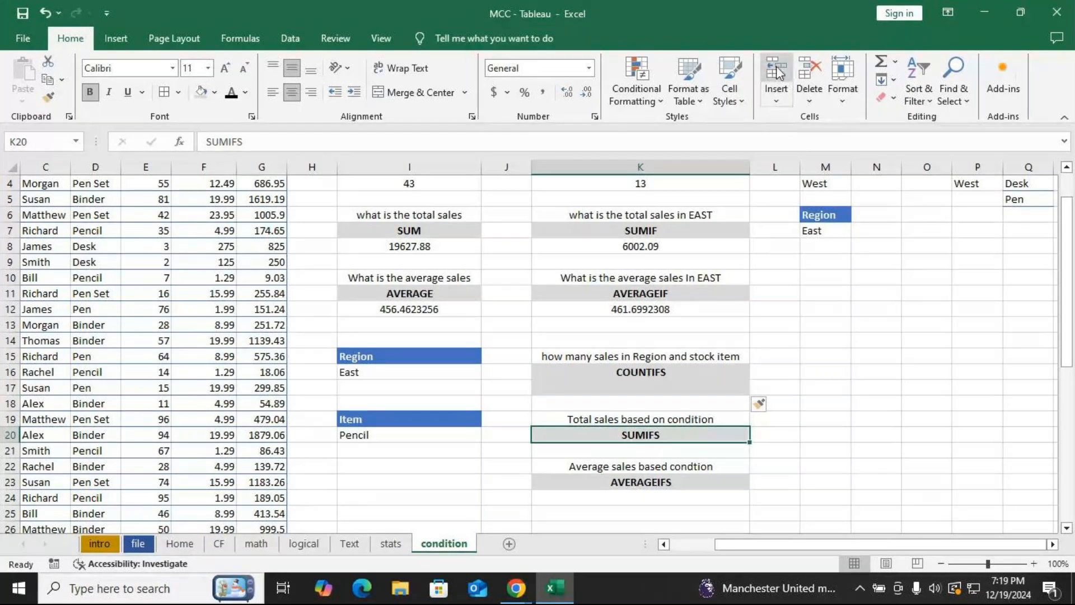
click(778, 71)
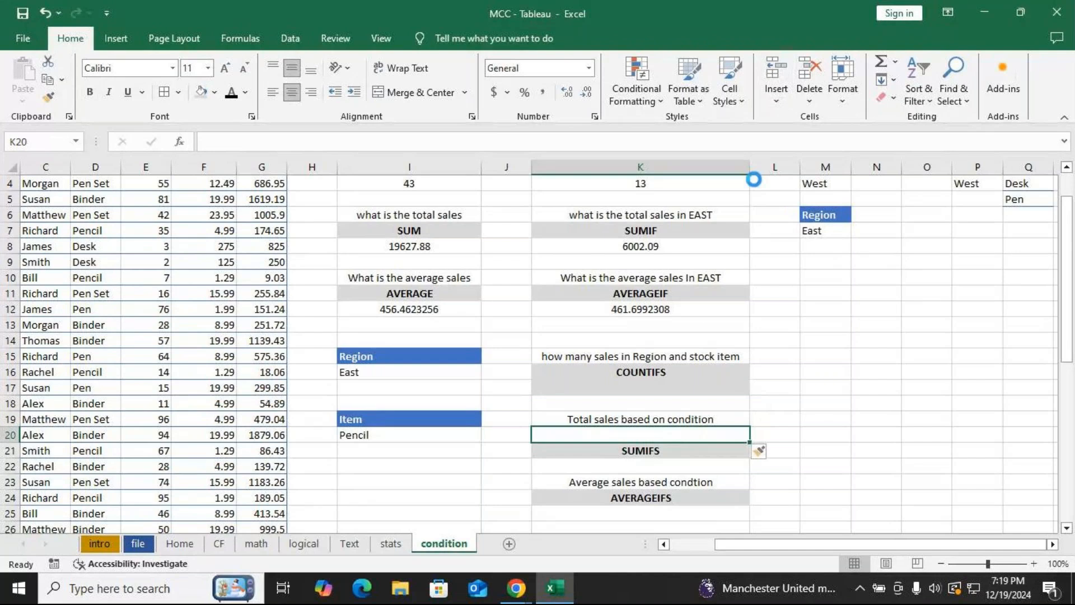
key(ctrl+z)
Insert blank result cells below the SUMIFS heading and below the AVERAGEIFS heading.
key(Down)
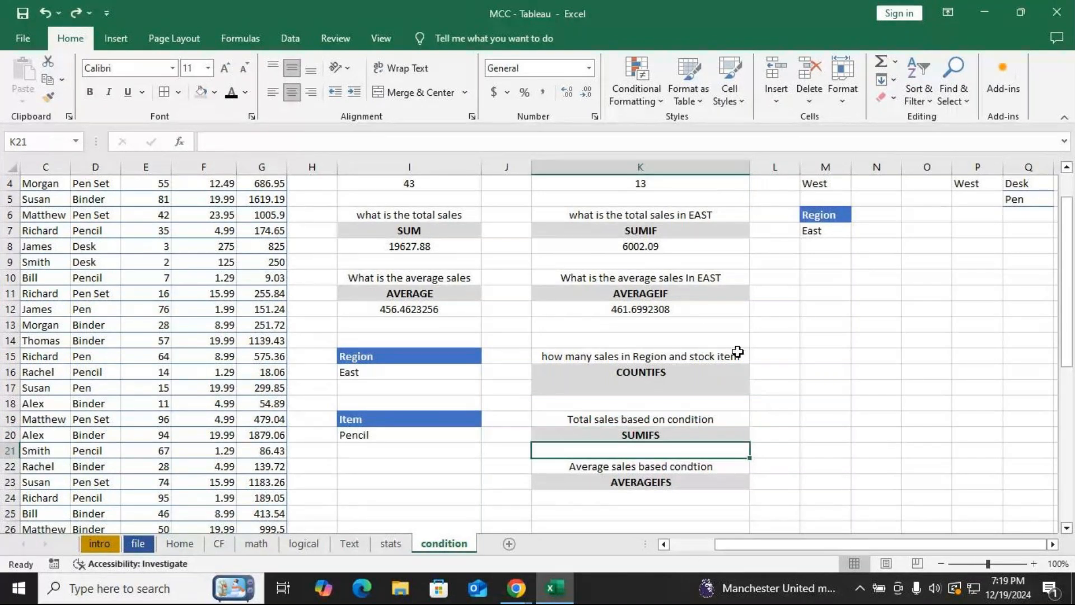
click(784, 73)
click(637, 512)
click(780, 73)
scroll(773, 269, down, 2)
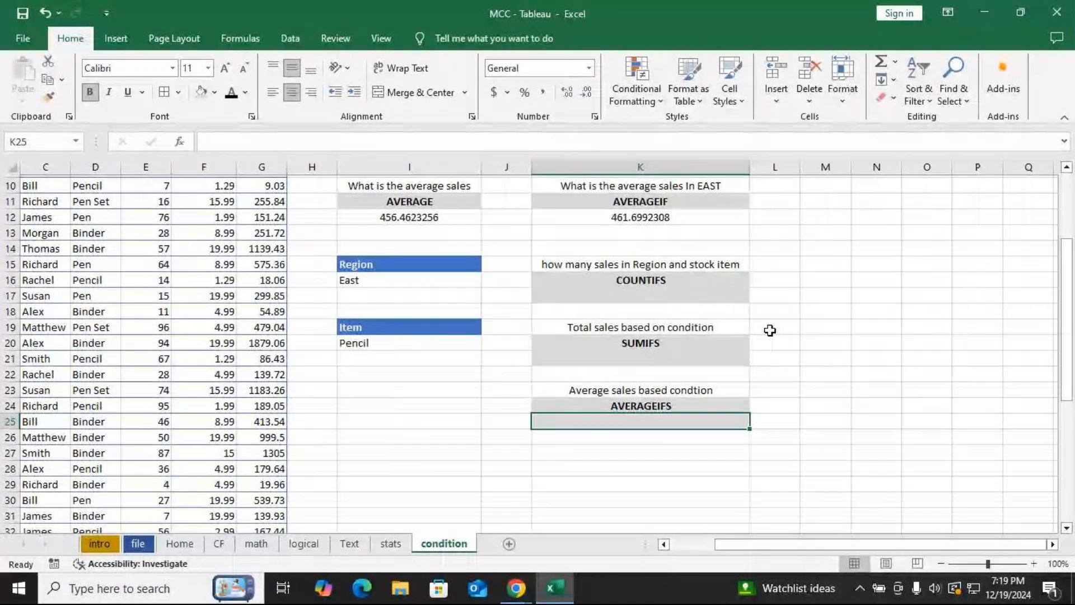
scroll(768, 331, up, 2)
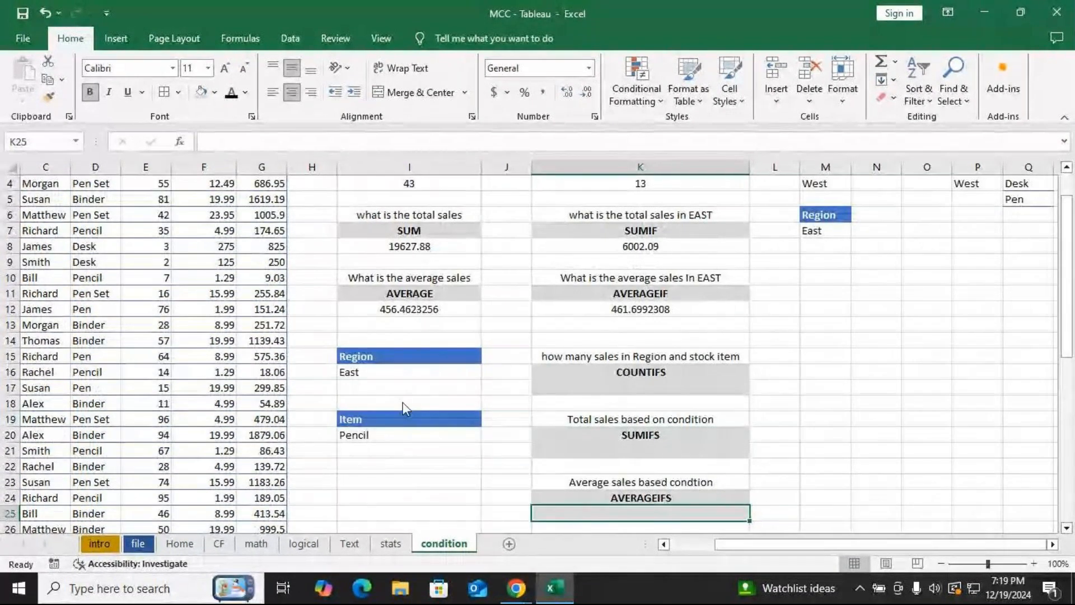
key(alt+Tab)
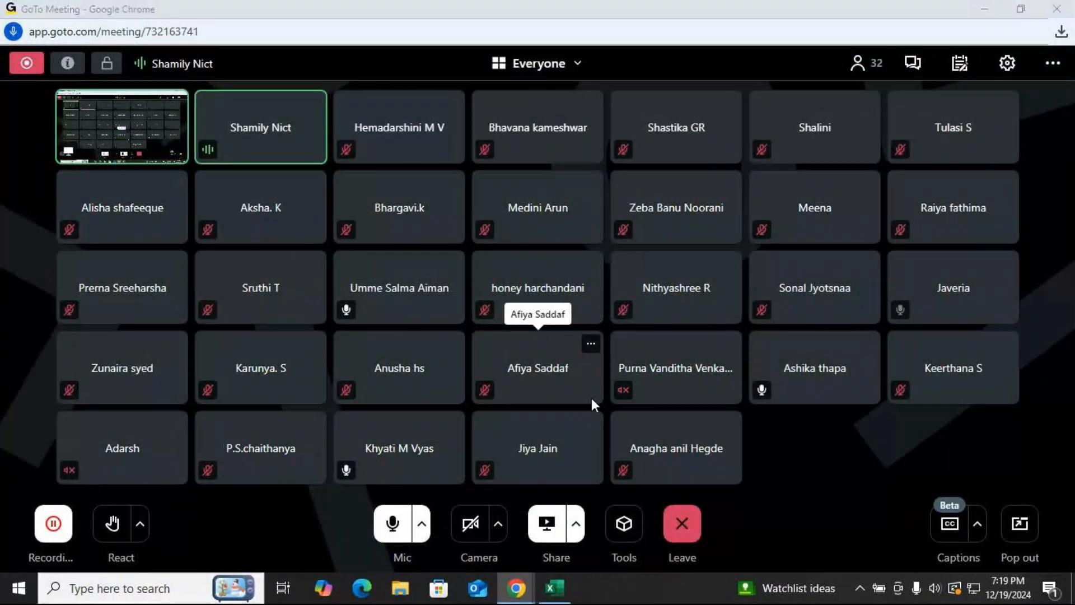
key(alt+Tab)
Start a COUNTIFS formula in K17 using the Region column as first criteria range and I16 as its criterion.
click(641, 388)
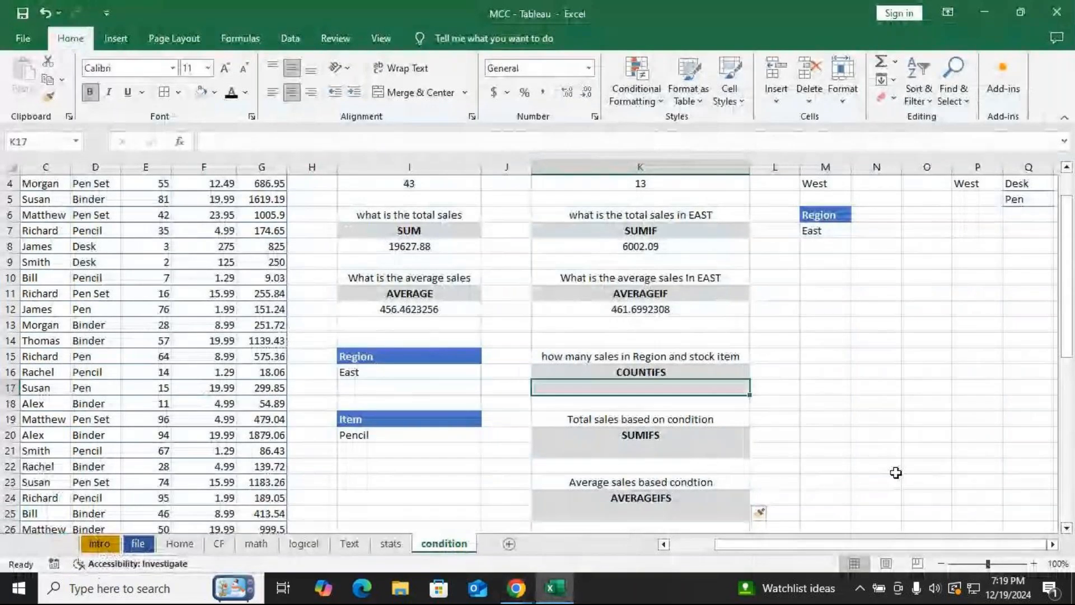
text(=cou)
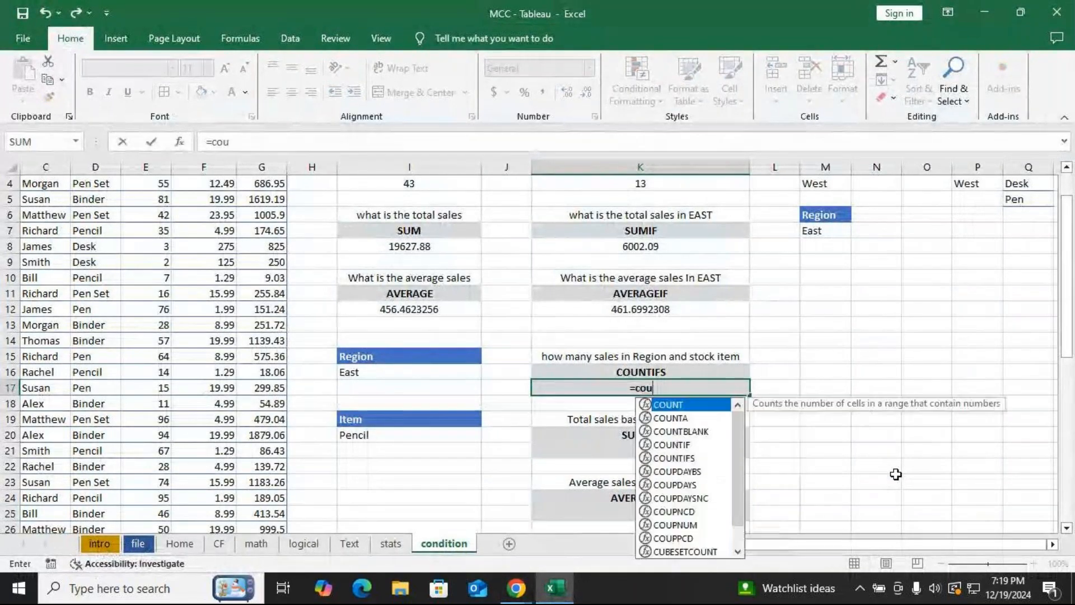
key(Down)
key(Down)
key(Down)
key(Down)
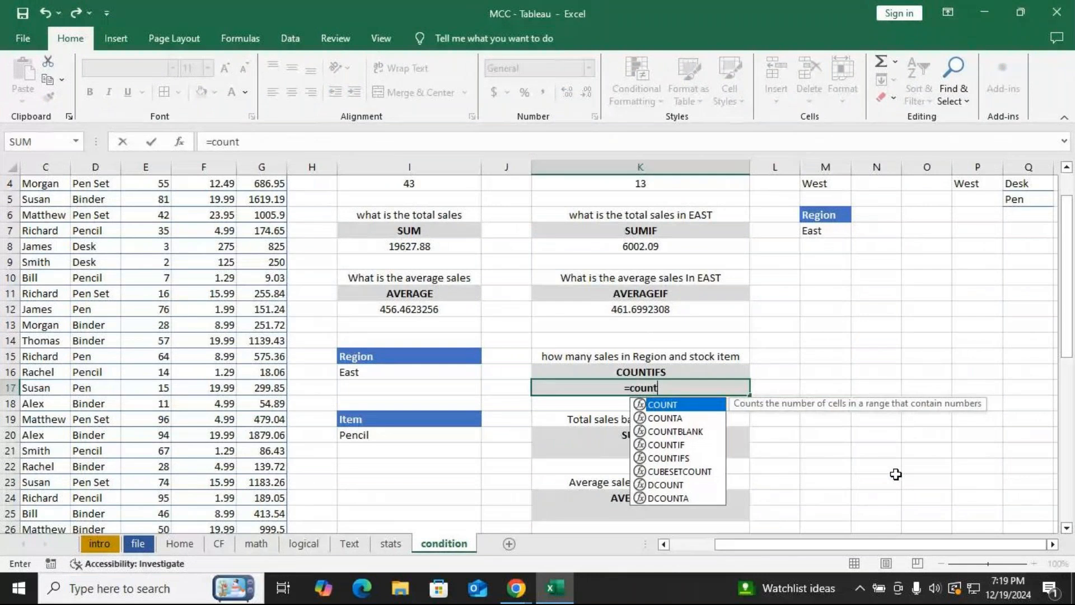
key(Tab)
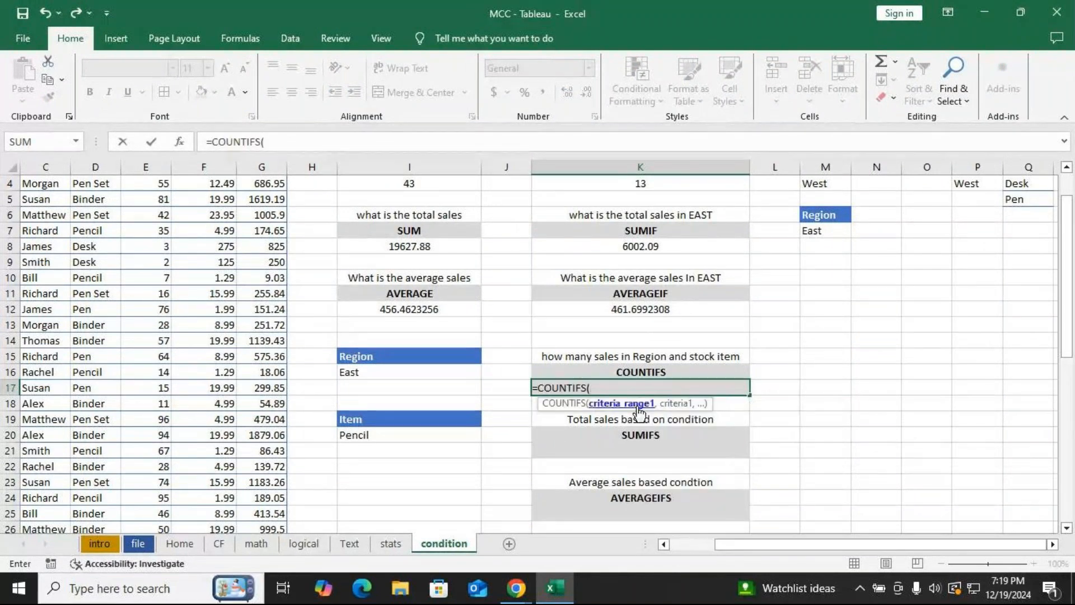
drag(722, 543, 661, 545)
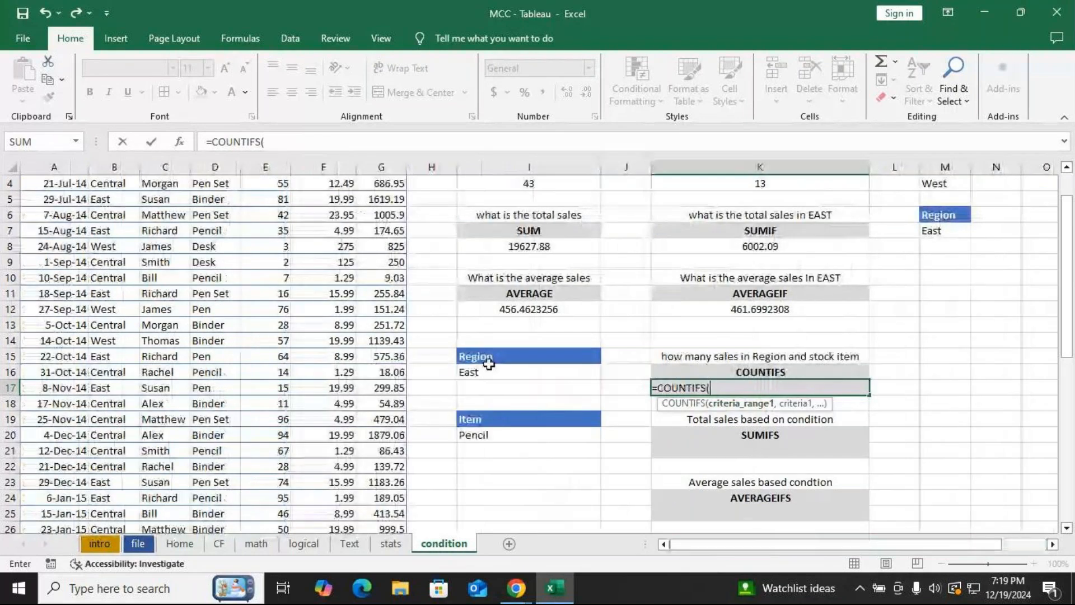
scroll(123, 213, up, 1)
click(107, 200)
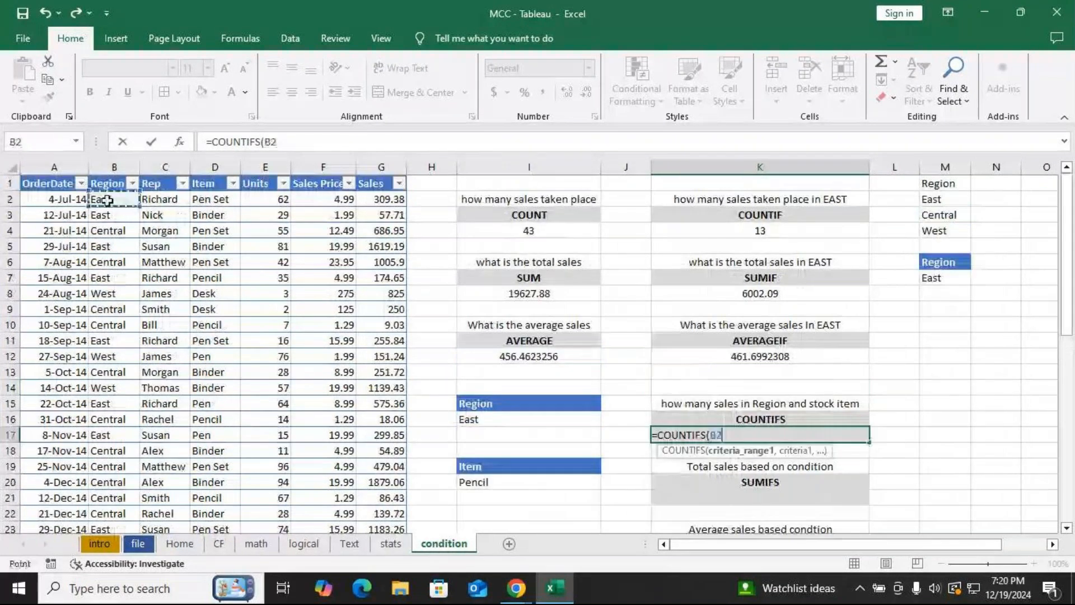
key(ctrl+shift+Down)
text(,)
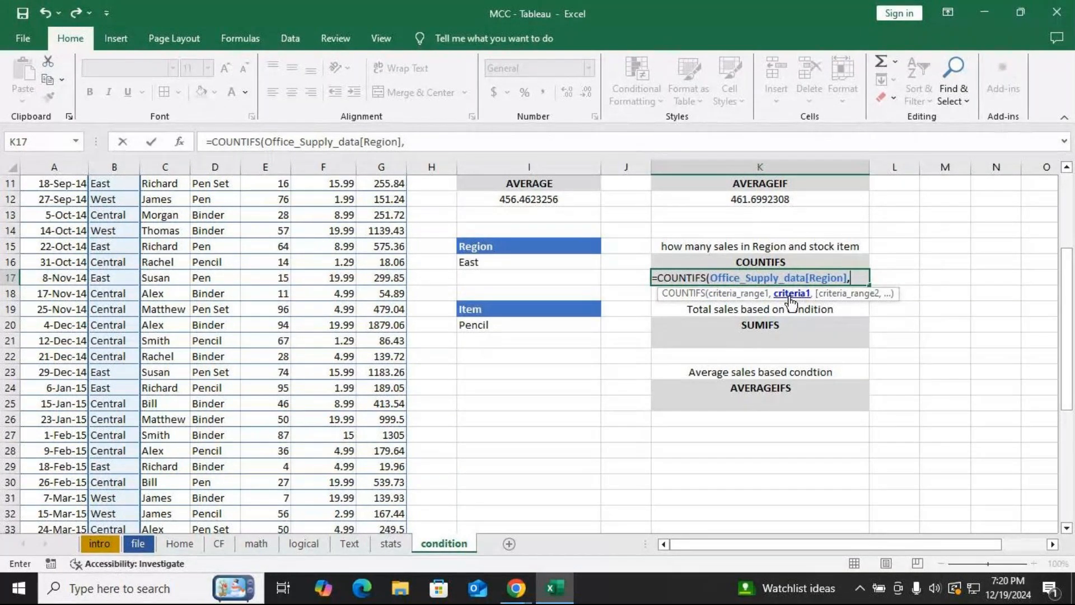
click(556, 262)
text(,)
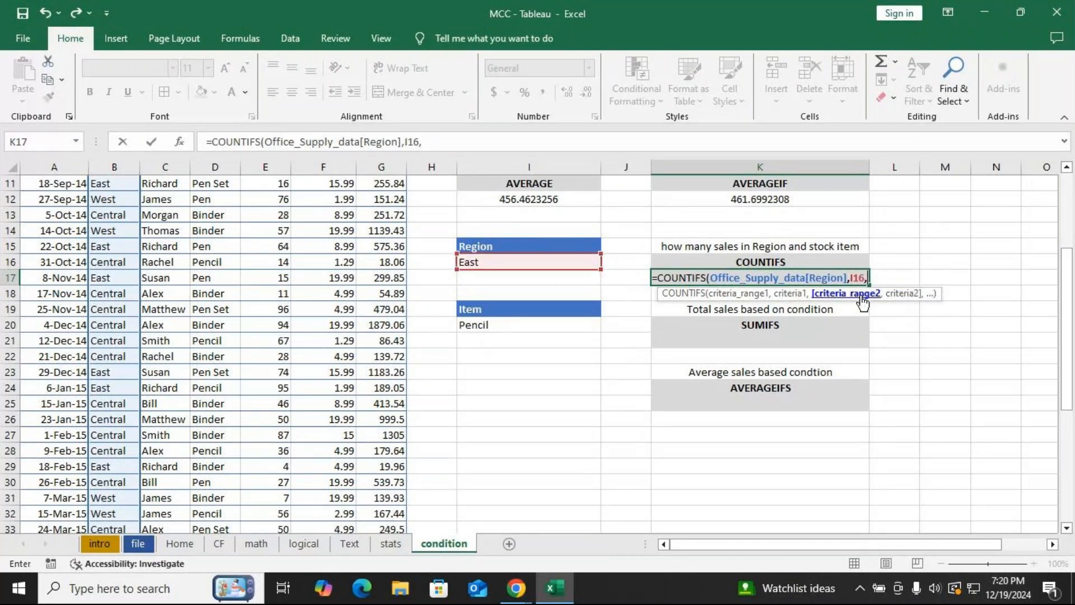
Add the Item column as second criteria range with I20 as its criterion and close the formula.
scroll(862, 303, up, 4)
click(217, 196)
key(ctrl+shift+Down)
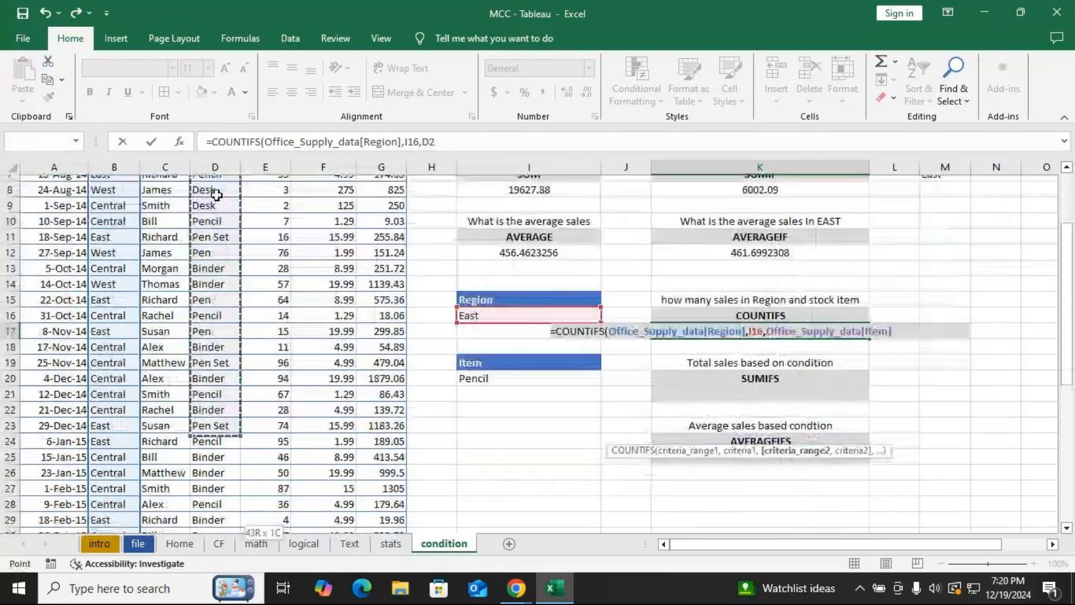
text(,)
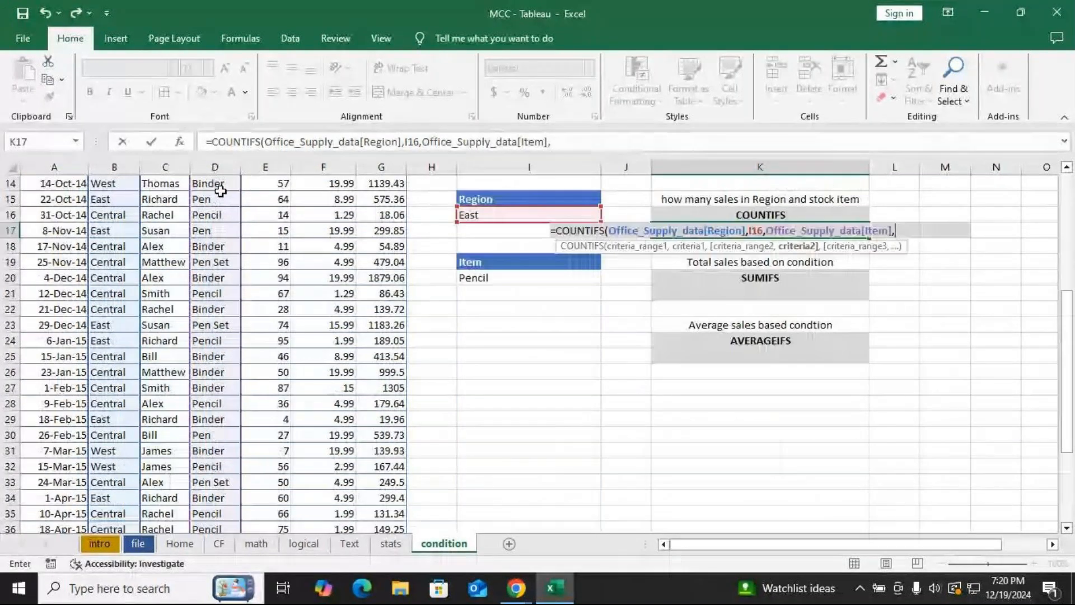
click(500, 280)
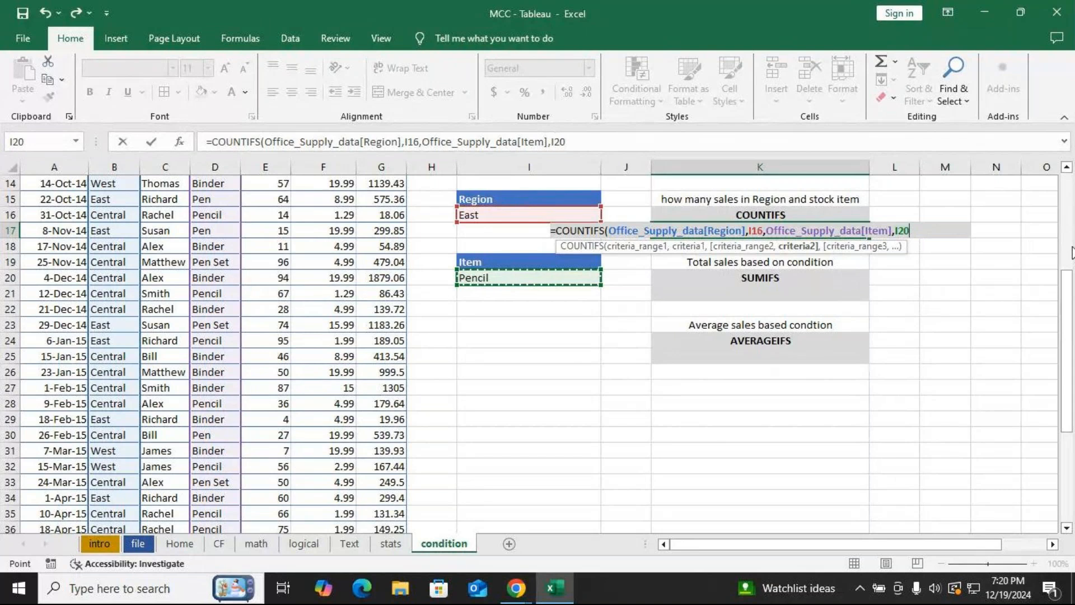
text())
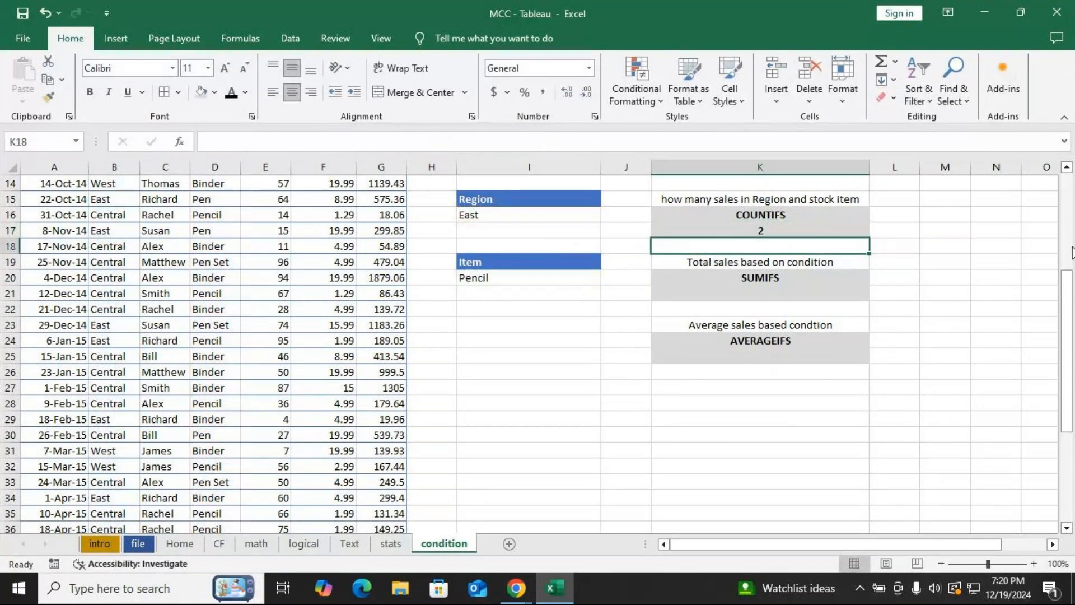
Select Central in the Region dropdown in I16.
click(498, 212)
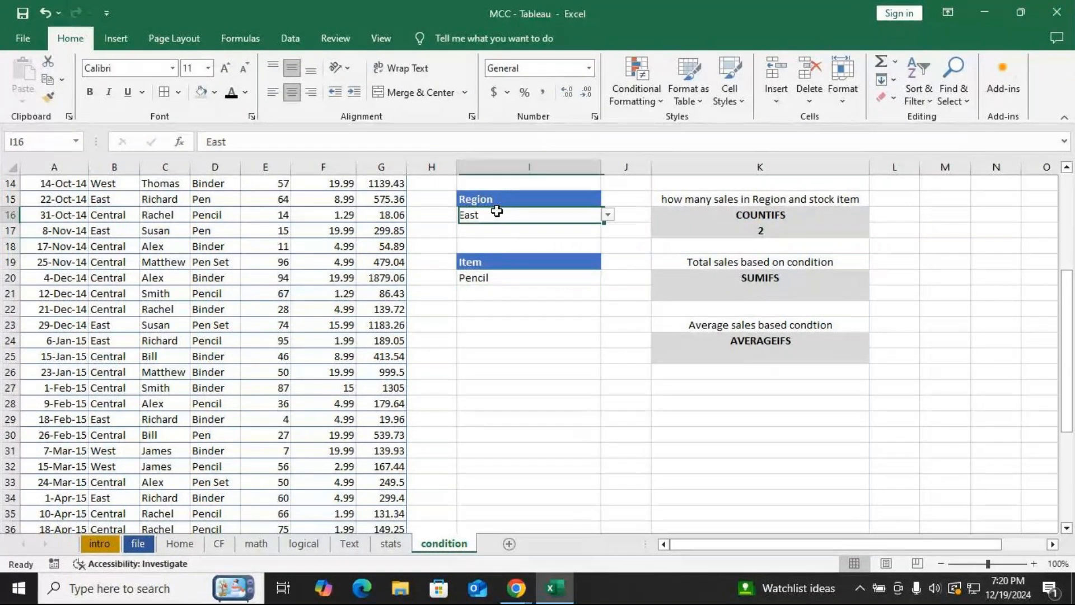
click(607, 215)
click(505, 242)
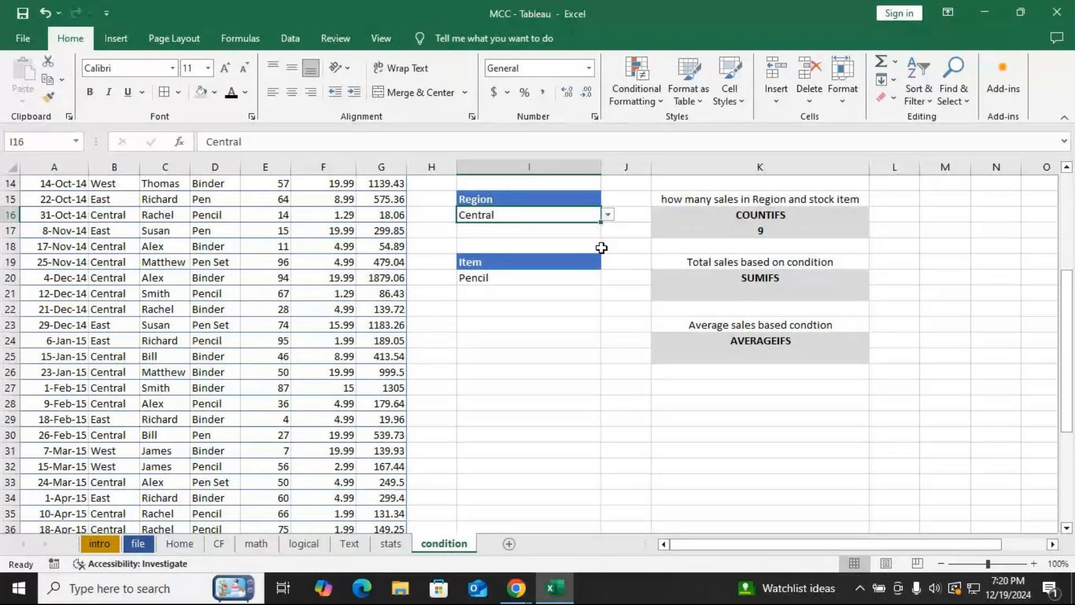
Try another value in the Region dropdown in I16 and switch back to Central.
click(761, 288)
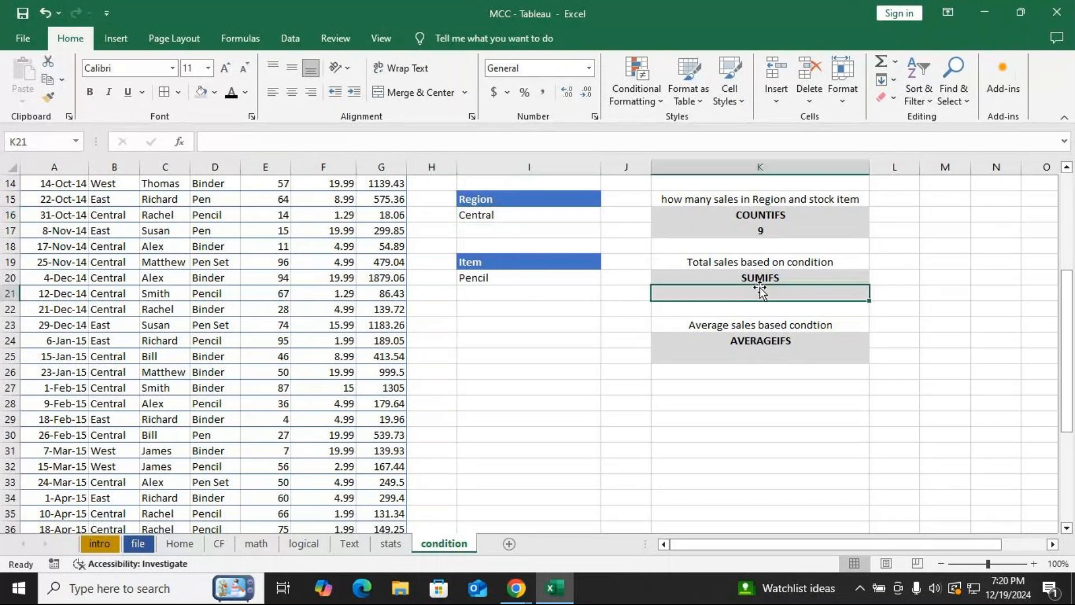
click(580, 218)
click(608, 214)
click(588, 246)
click(608, 215)
click(510, 238)
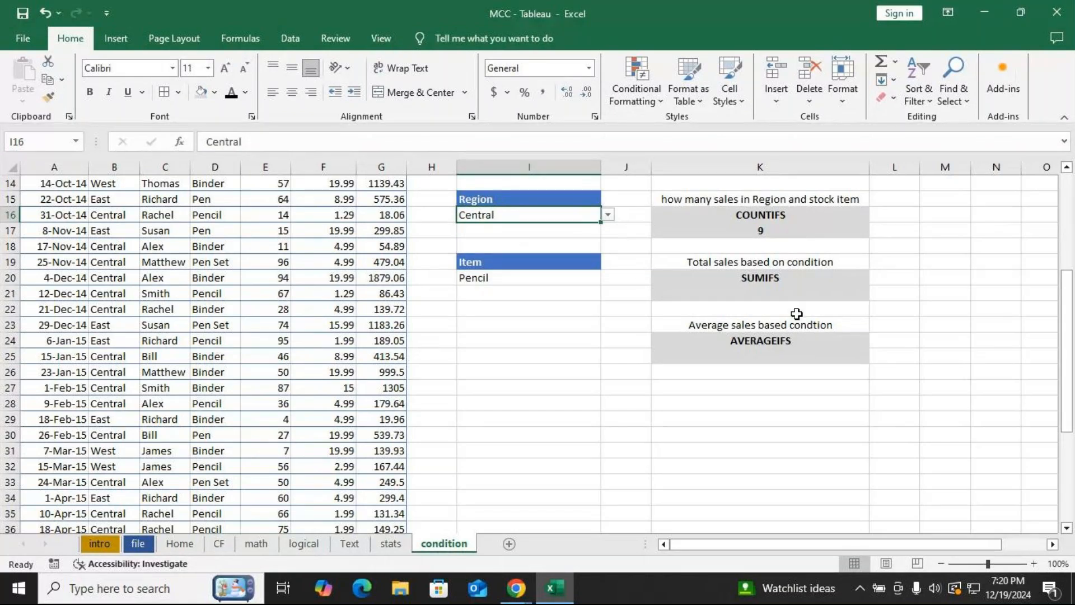
Start a SUMIFS formula in K21 using the Sales column as the sum range.
click(784, 295)
text(=sumif)
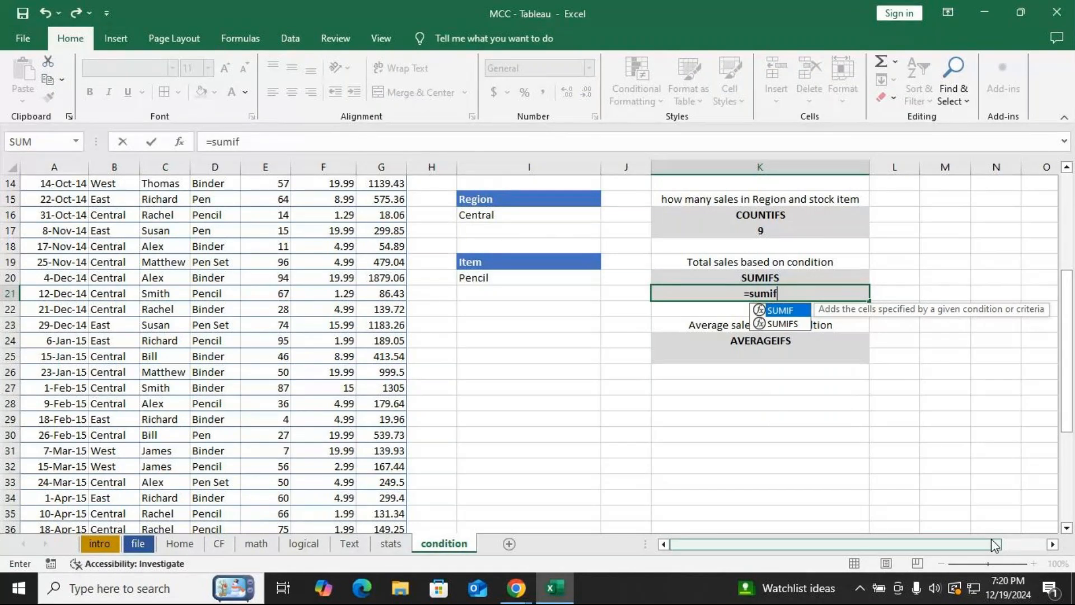
key(Down)
key(Tab)
scroll(440, 420, up, 5)
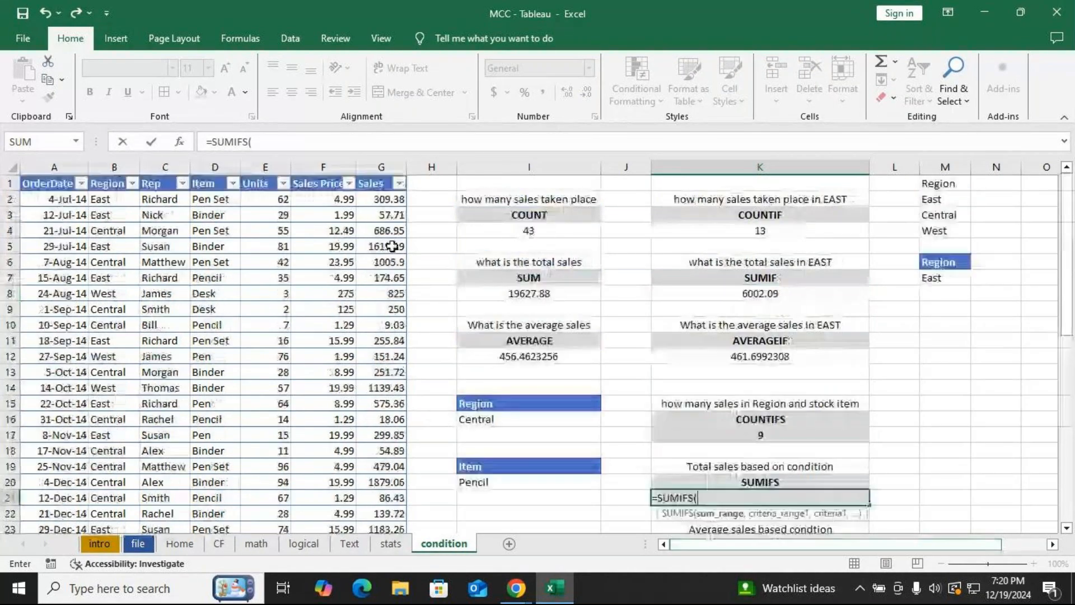
click(388, 199)
key(ctrl+shift+Down)
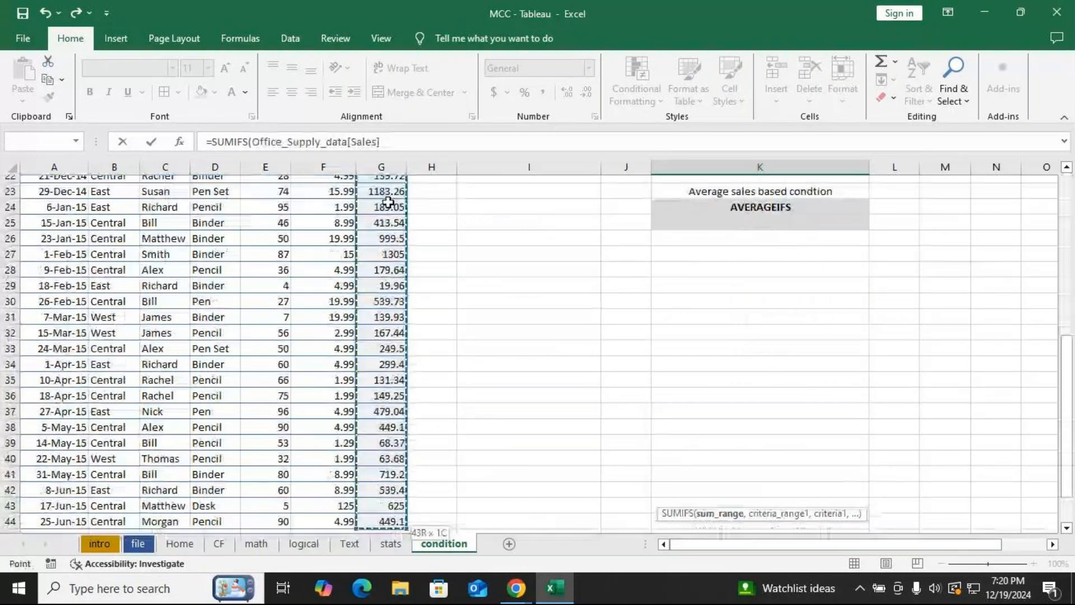
text(,)
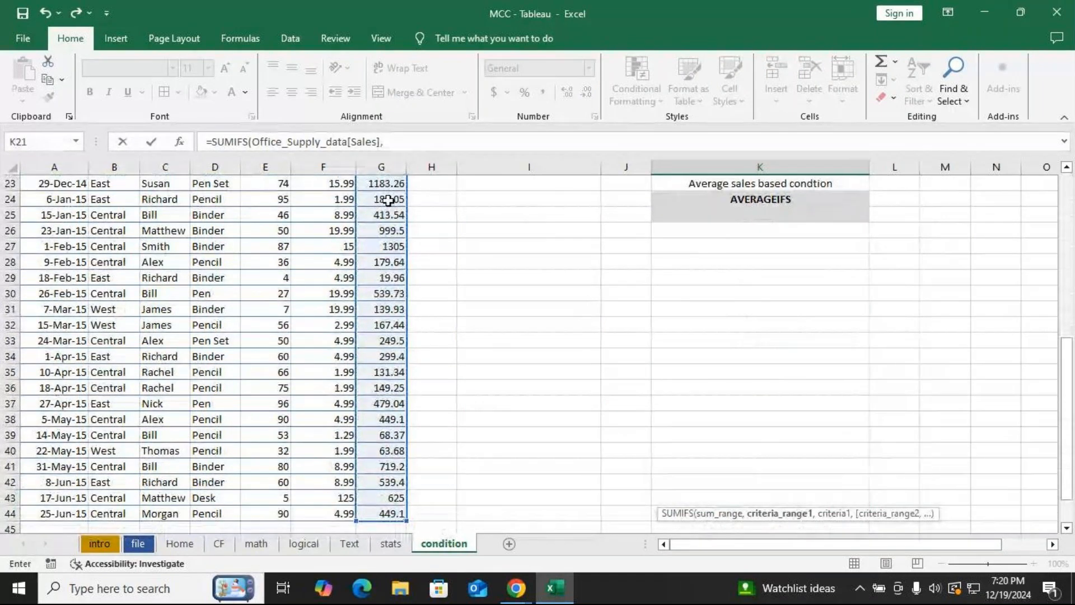
Add the Region column as the first criteria range with I16 as its criterion.
scroll(439, 159, up, 3)
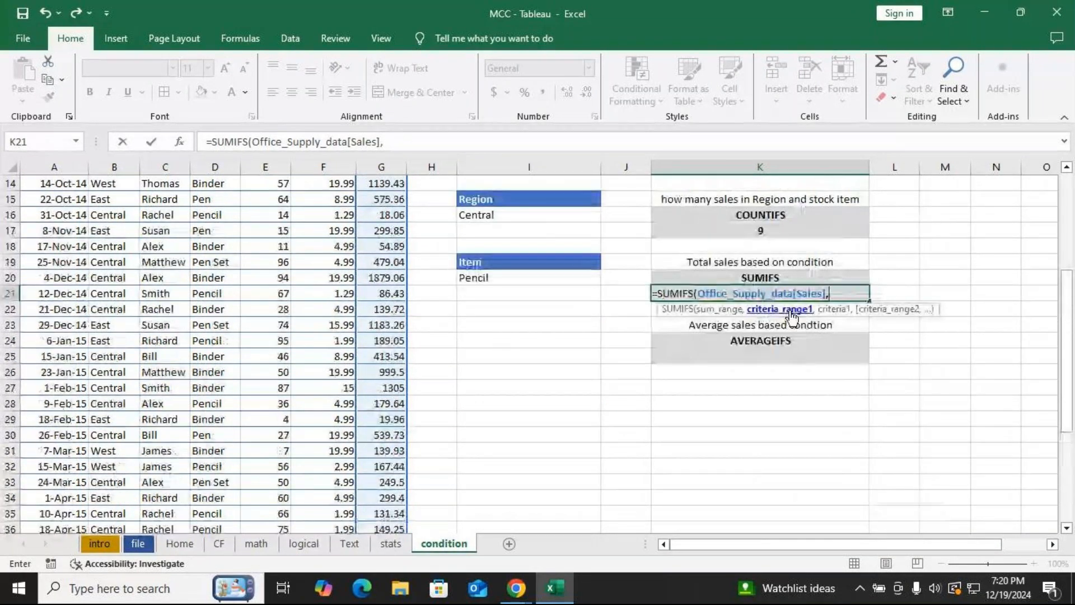
scroll(129, 199, up, 3)
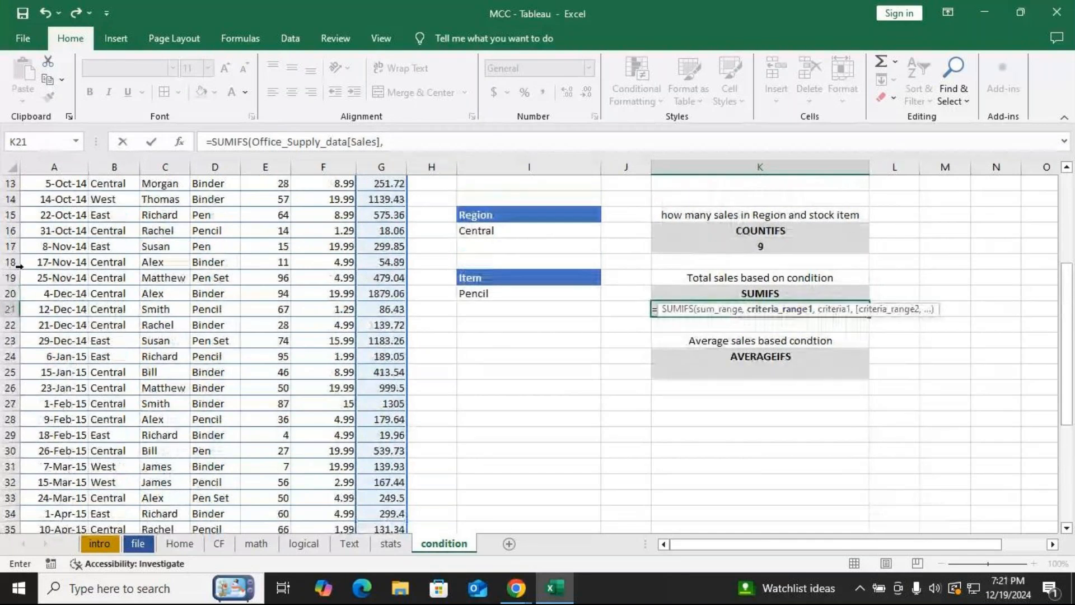
scroll(129, 198, up, 2)
click(116, 203)
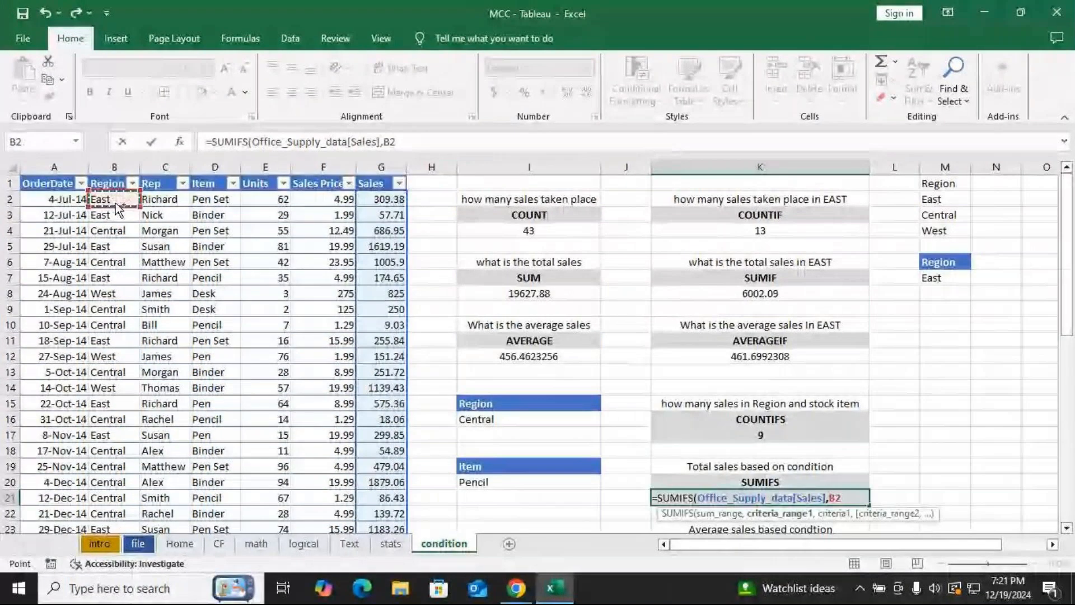
key(ctrl+shift+Down)
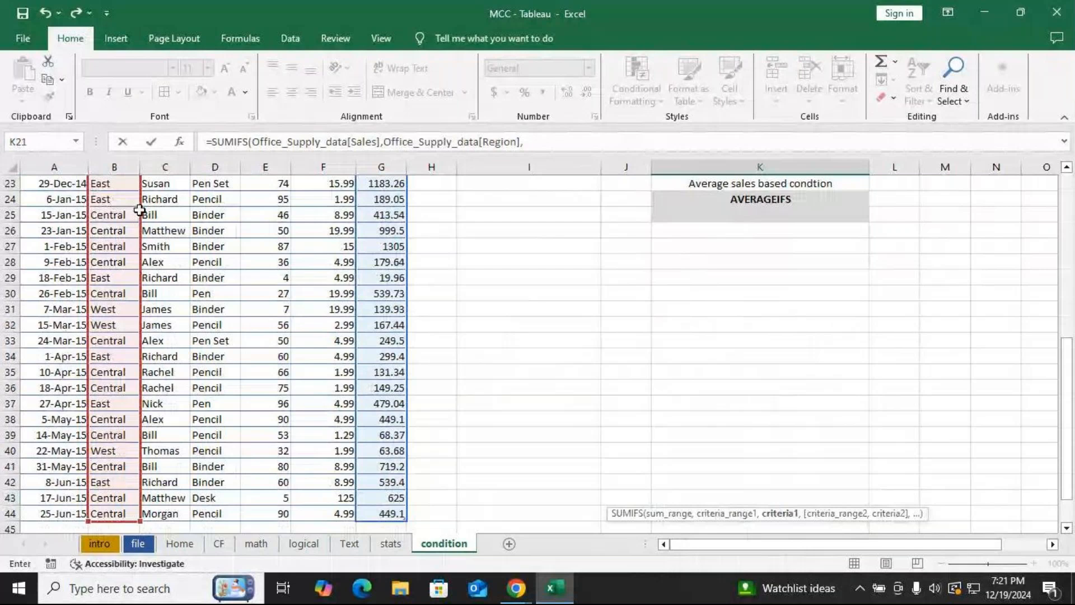
text(,)
click(484, 310)
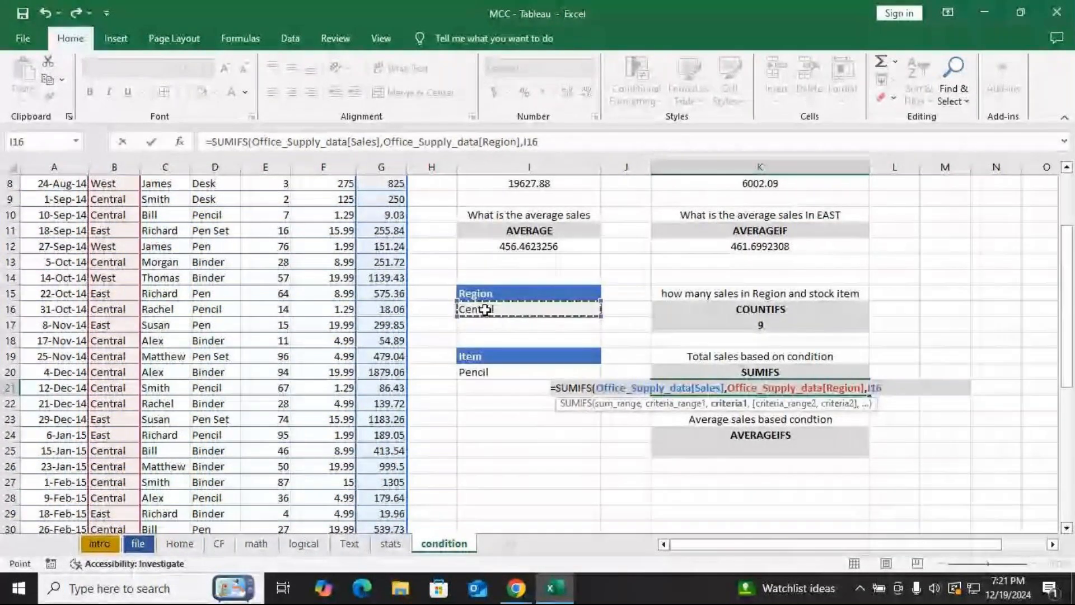
text(,)
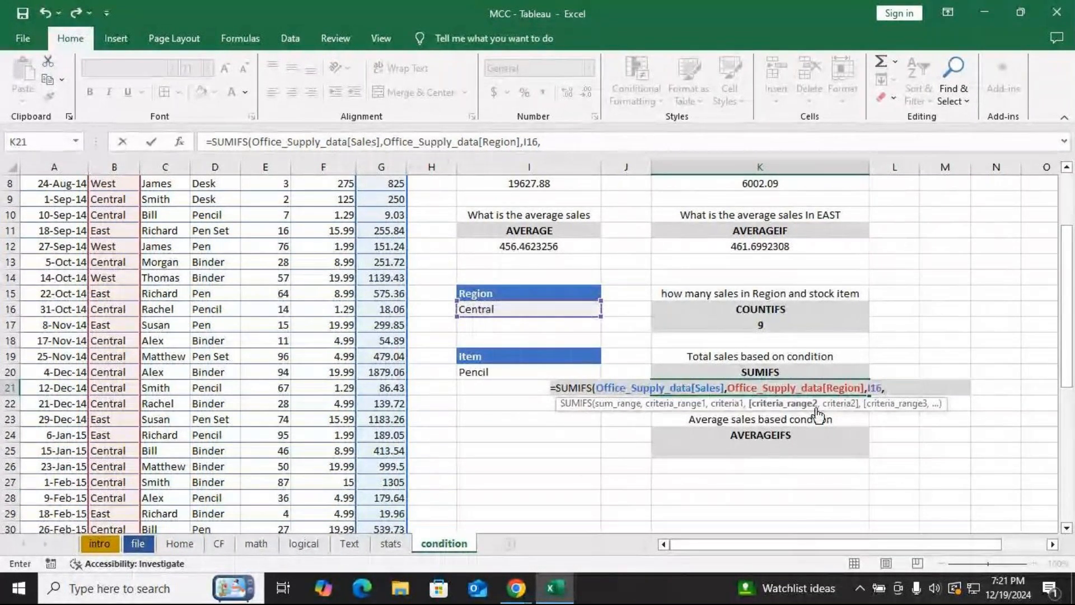
Add the Item column as the second criteria range with I20 as its criterion and close the SUMIFS formula.
scroll(219, 224, up, 3)
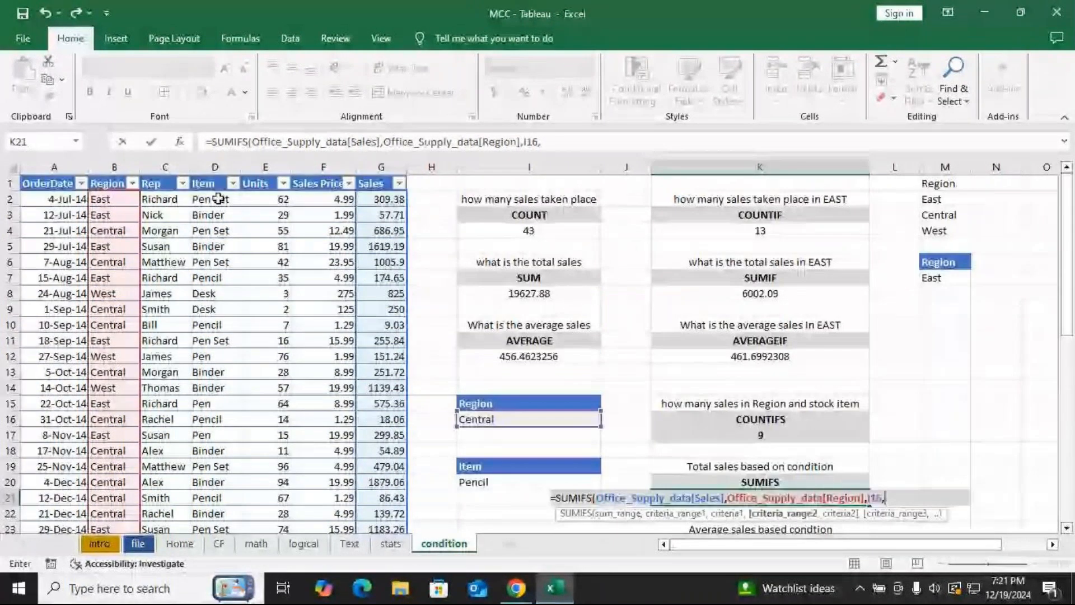
click(218, 198)
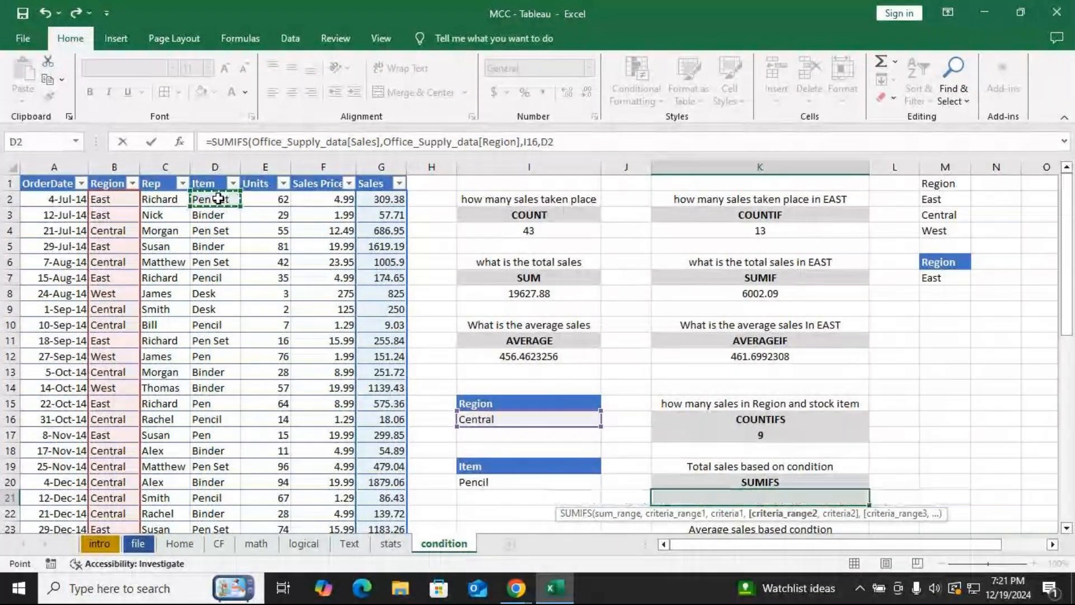
key(ctrl+shift+Down)
text(,)
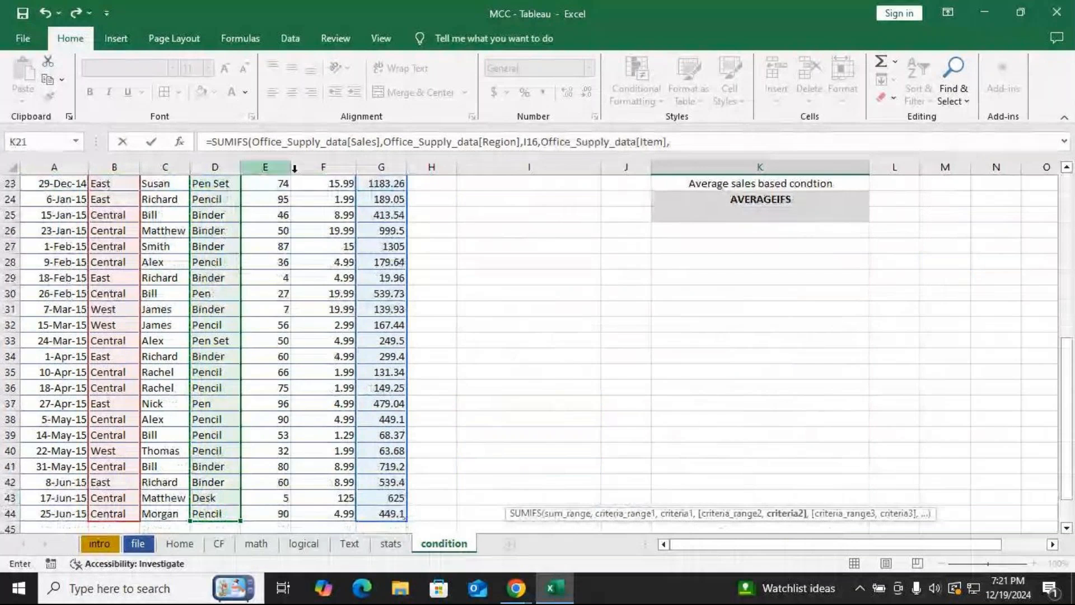
scroll(336, 236, up, 3)
click(479, 279)
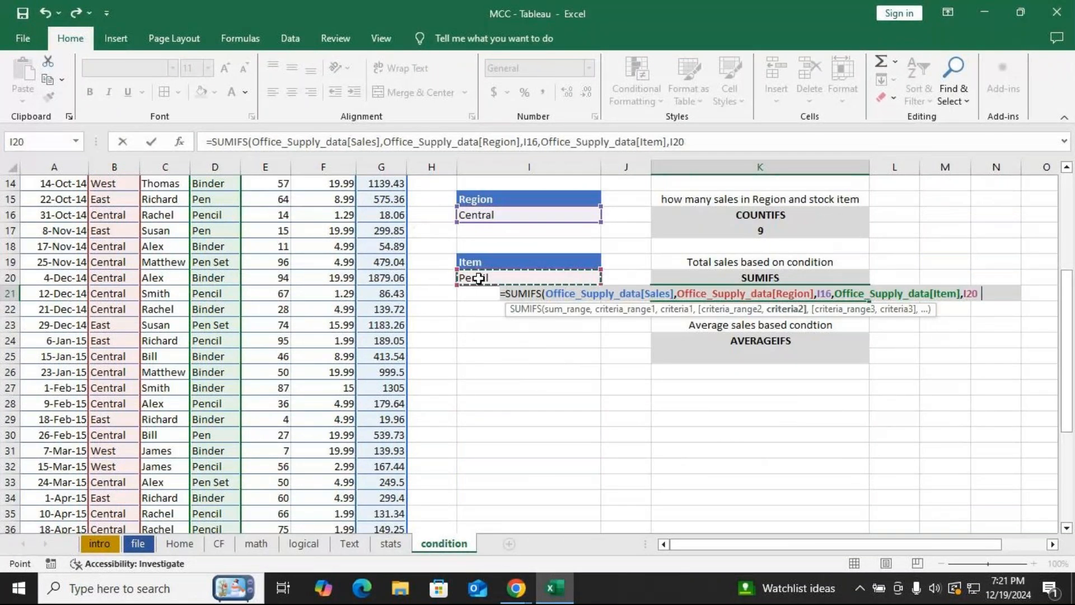
text())
key(Return)
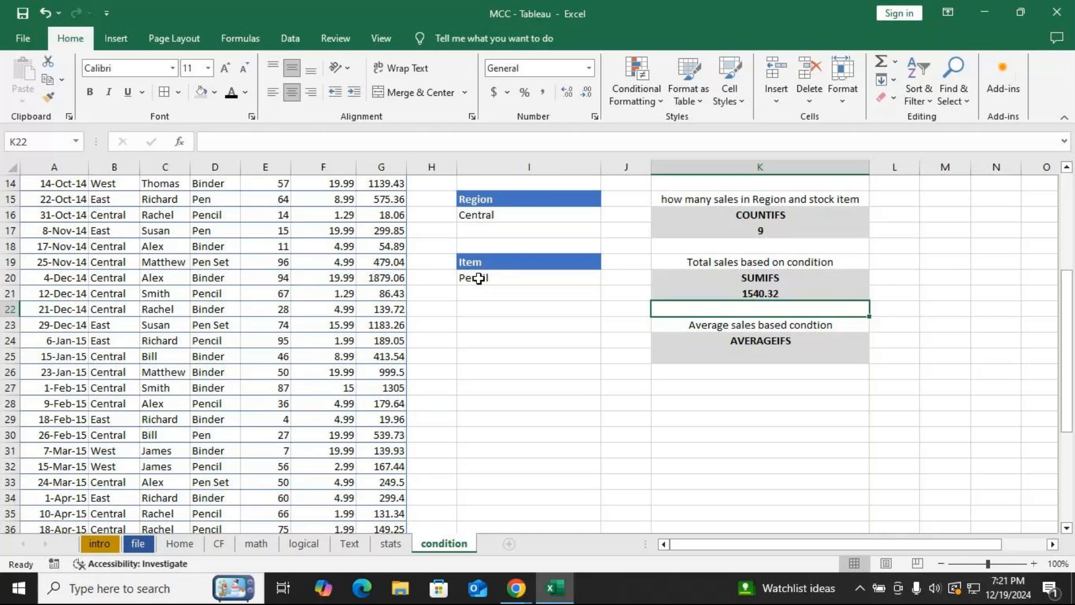
Start an AVERAGEIFS formula in K25 using the Sales column as the average range.
click(740, 354)
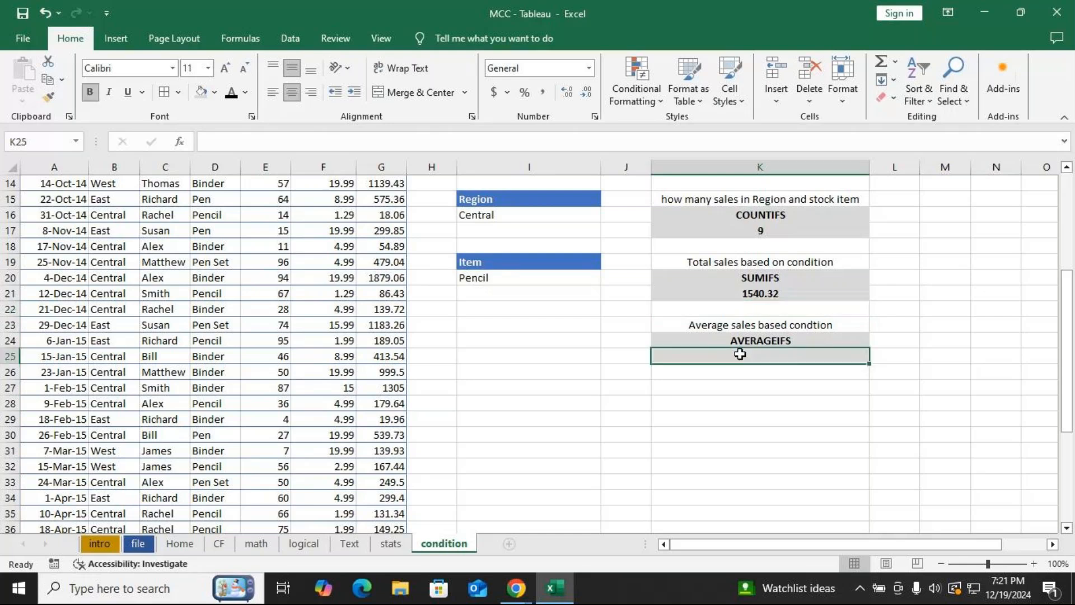
text(=aver)
key(Down)
key(Down)
key(Down)
key(Tab)
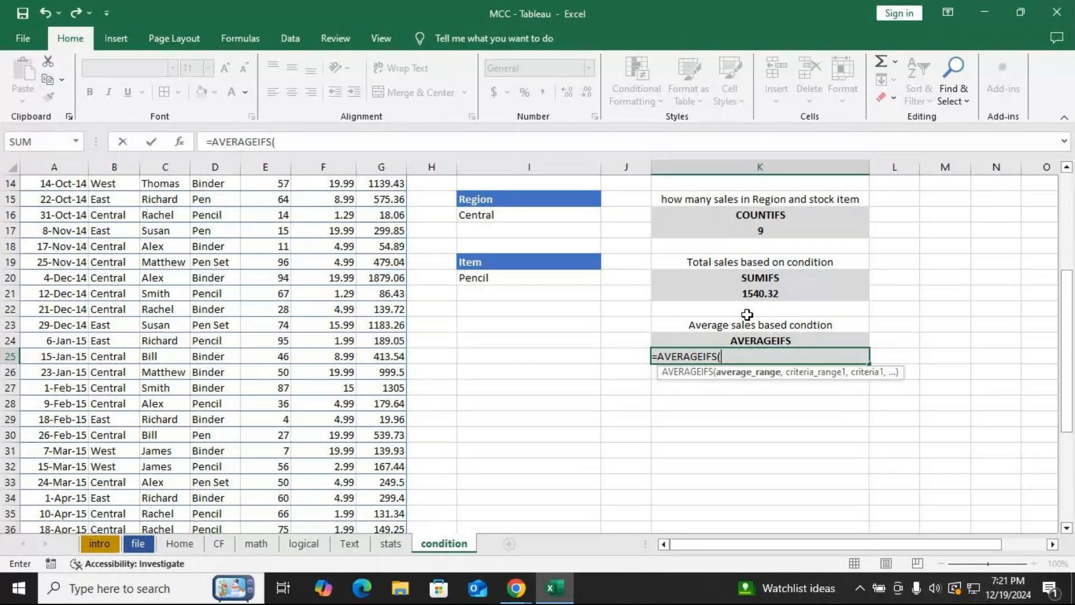
scroll(395, 276, up, 5)
click(391, 202)
key(ctrl+shift+Down)
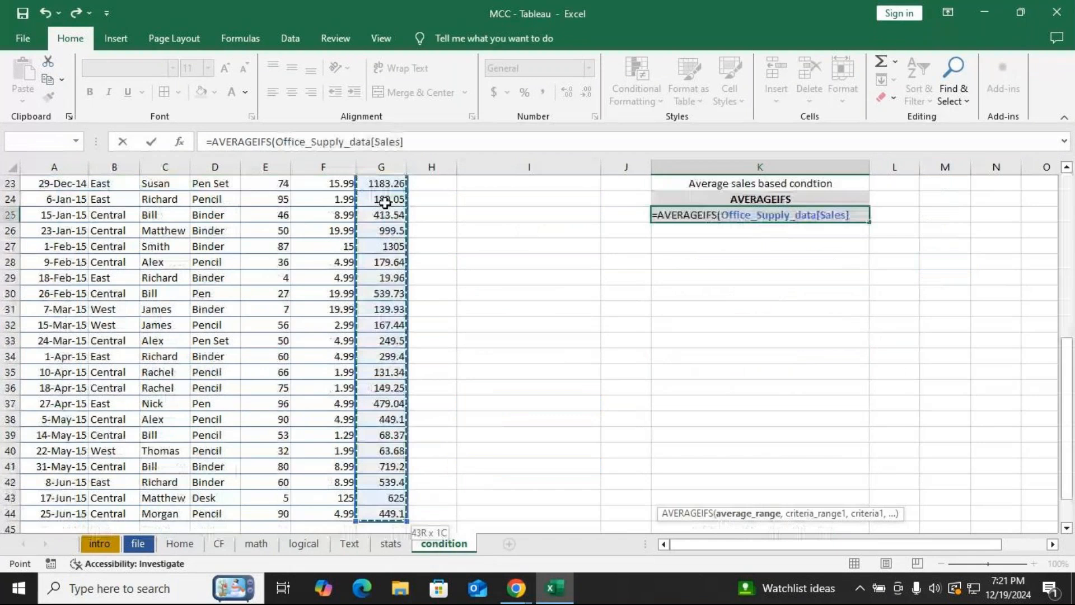
text(,)
Add the Region column as the first criteria range with I16 as its criterion.
scroll(283, 232, up, 7)
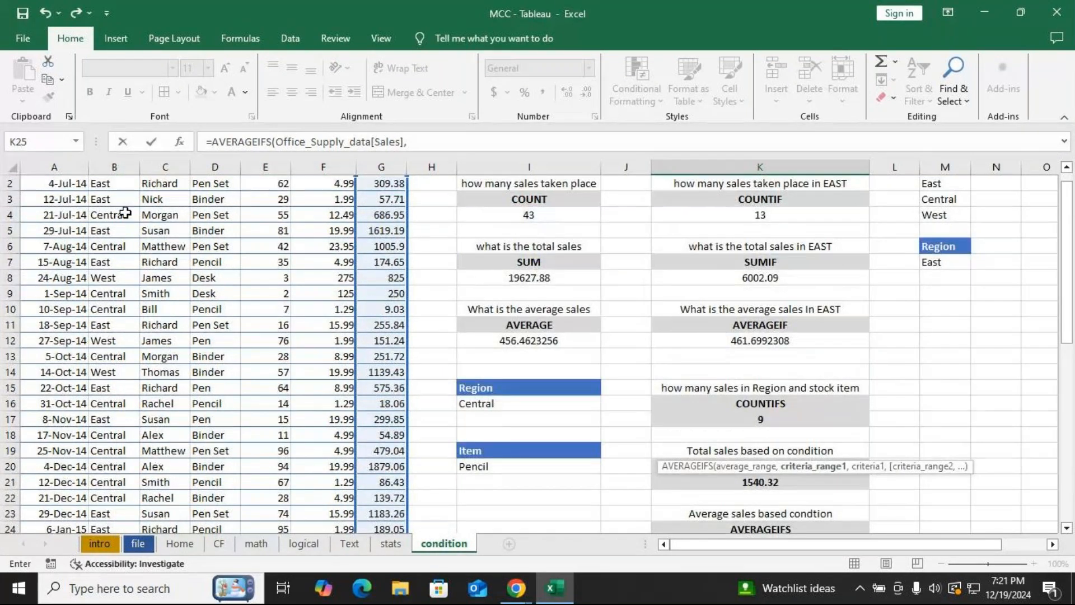
click(115, 184)
key(ctrl+shift+Down)
text(,)
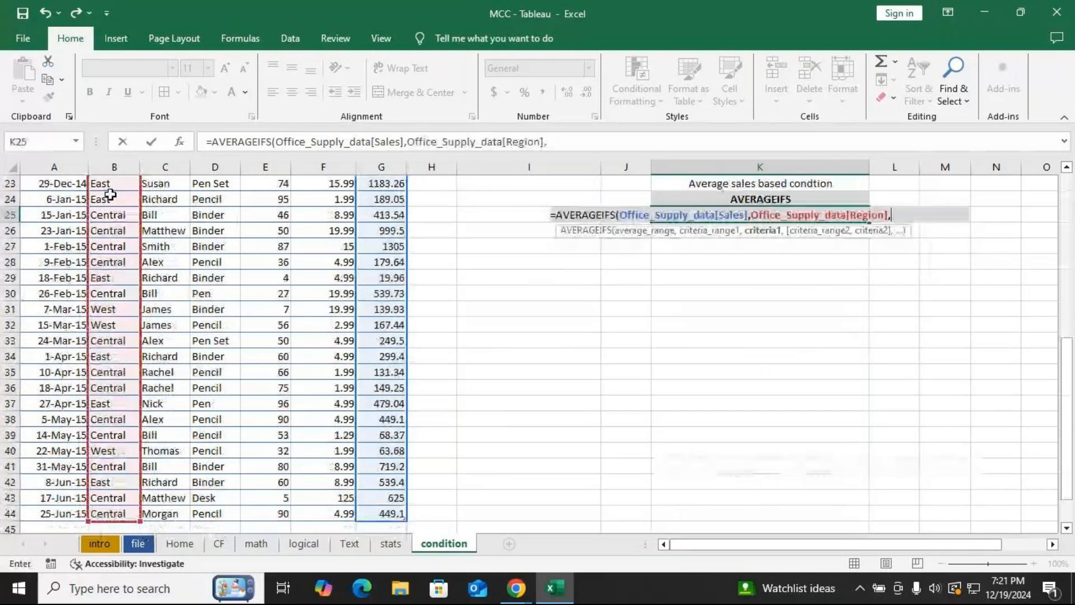
scroll(141, 206, up, 4)
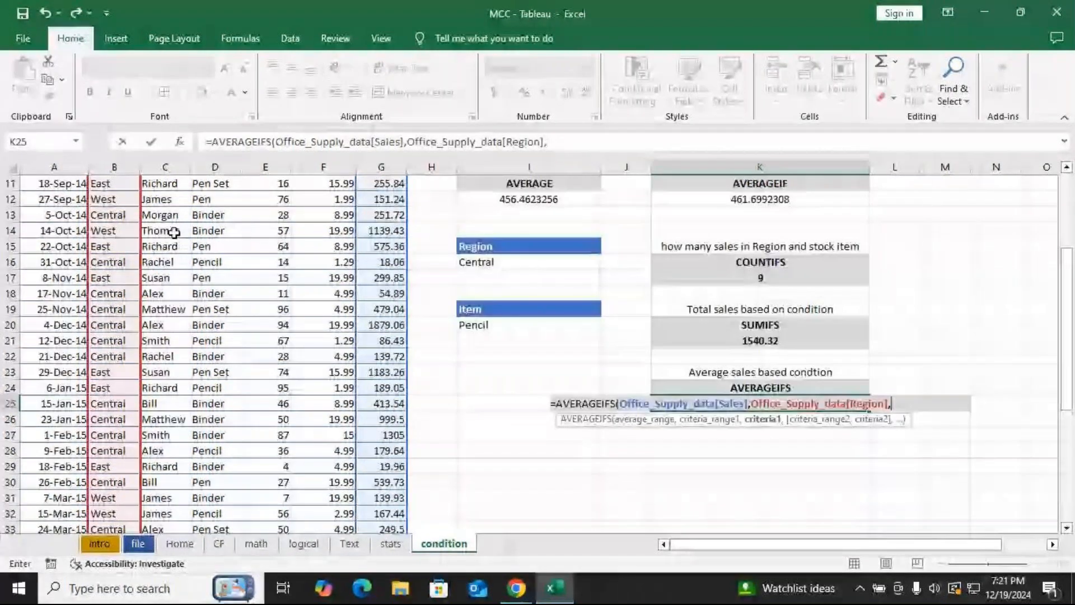
click(501, 260)
text(,)
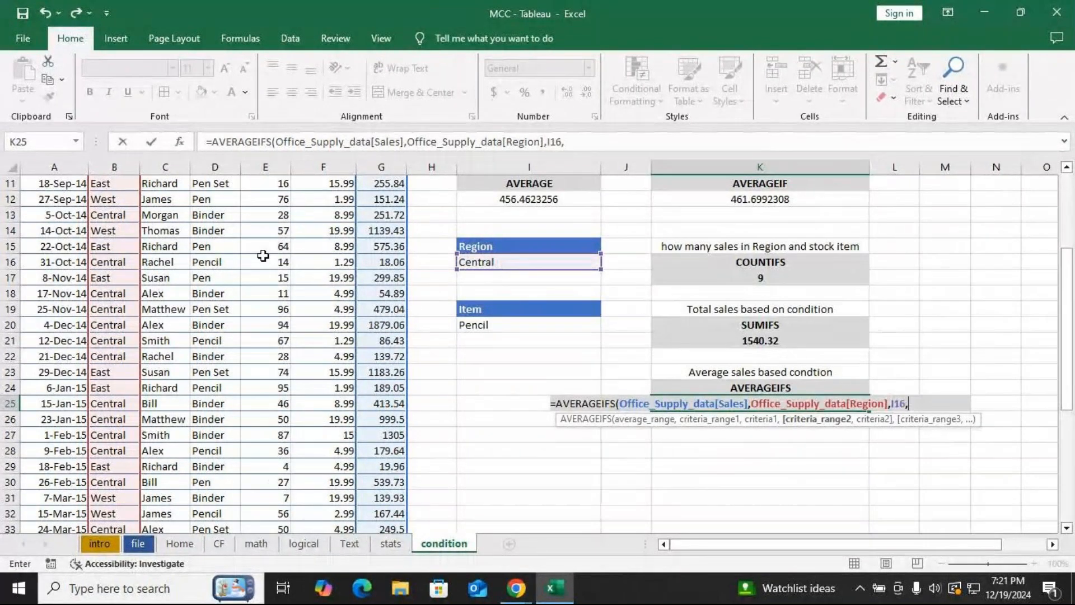
Add the Item column as the second criteria range with I20 as its criterion and close the AVERAGEIFS formula.
scroll(263, 256, up, 4)
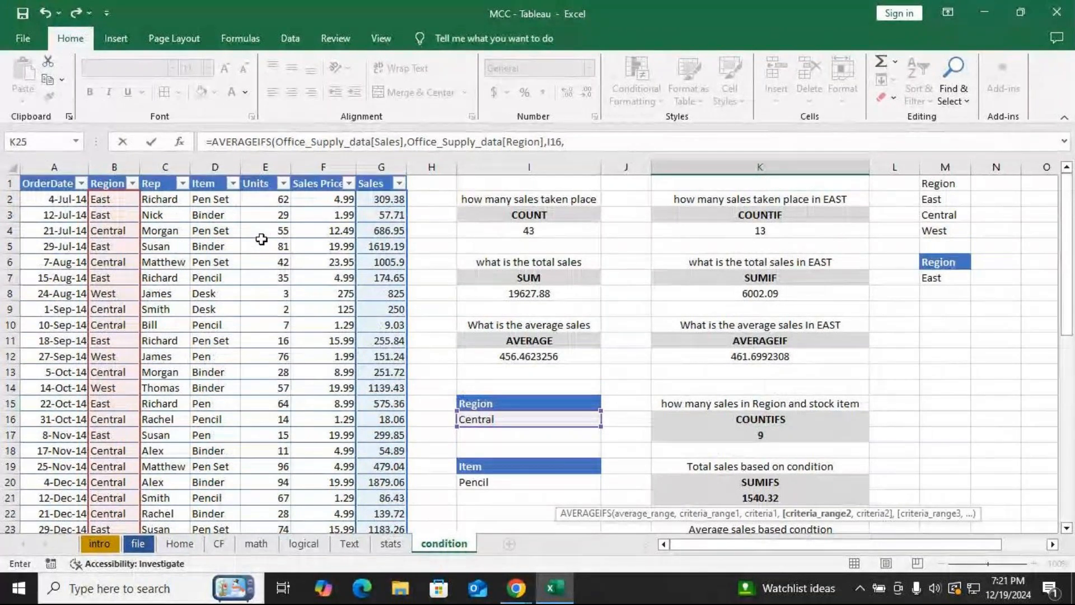
click(213, 178)
text(,)
scroll(381, 214, up, 4)
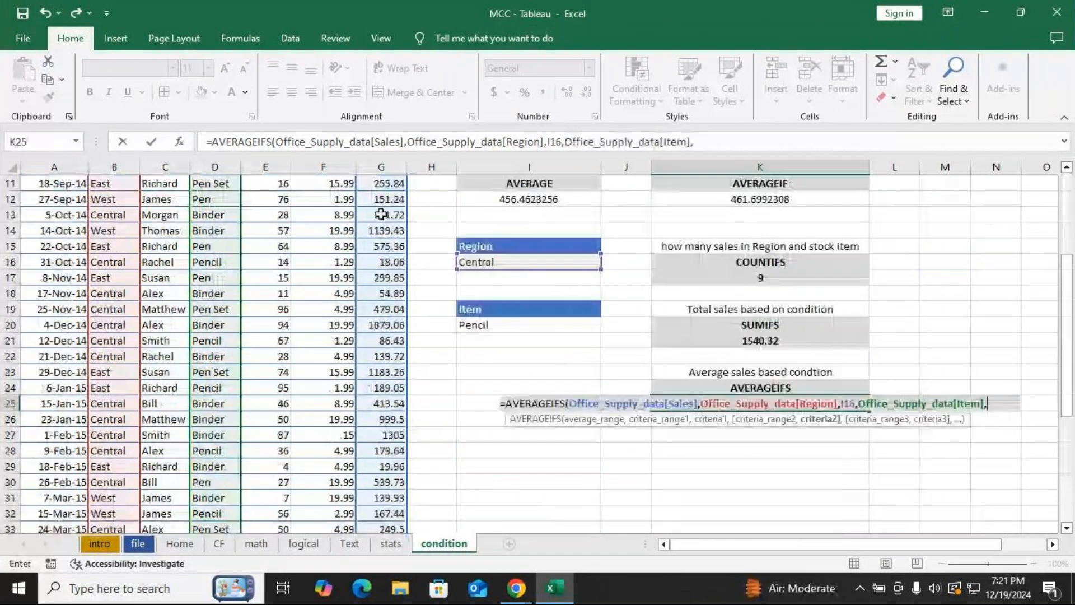
click(504, 325)
text())
key(Return)
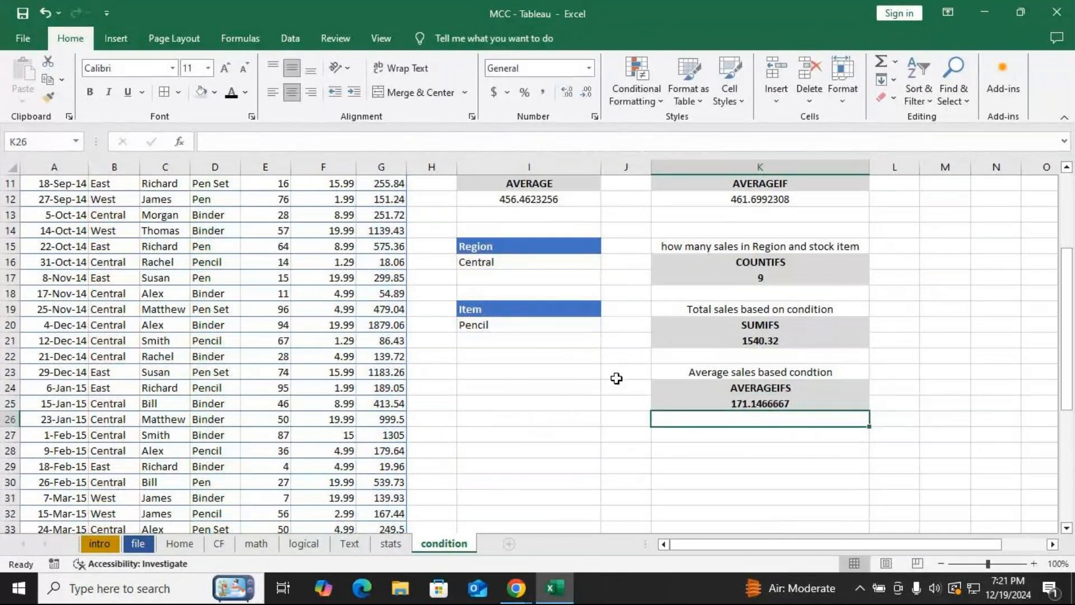
Cycle the Item dropdown in I20 through Pen Set, Binder, Pencil and Pen.
click(524, 327)
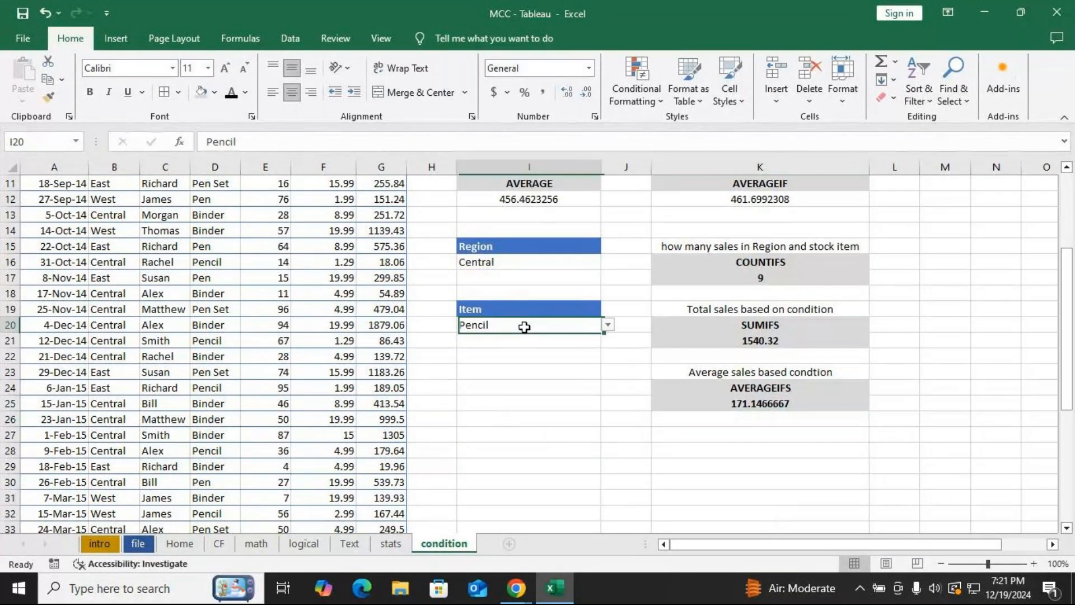
click(608, 325)
click(473, 337)
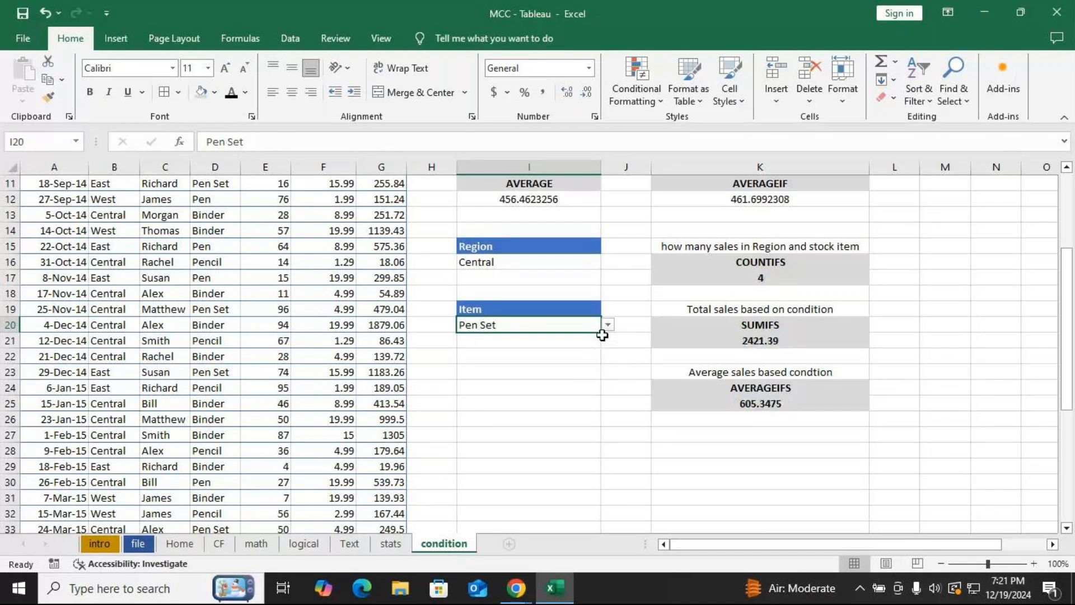
click(608, 324)
click(481, 349)
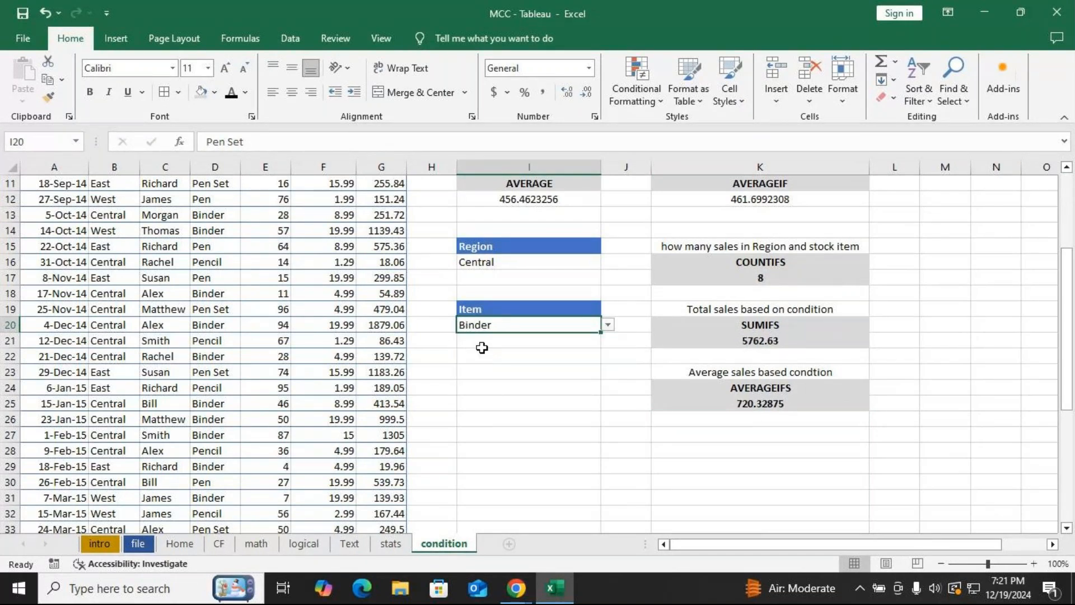
click(608, 325)
click(495, 361)
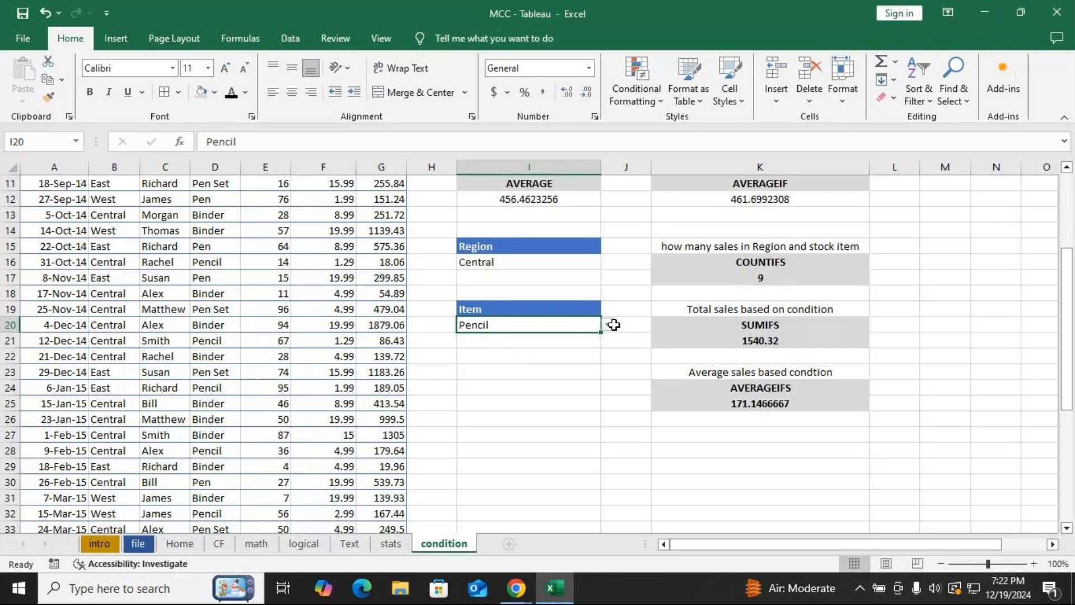
click(610, 326)
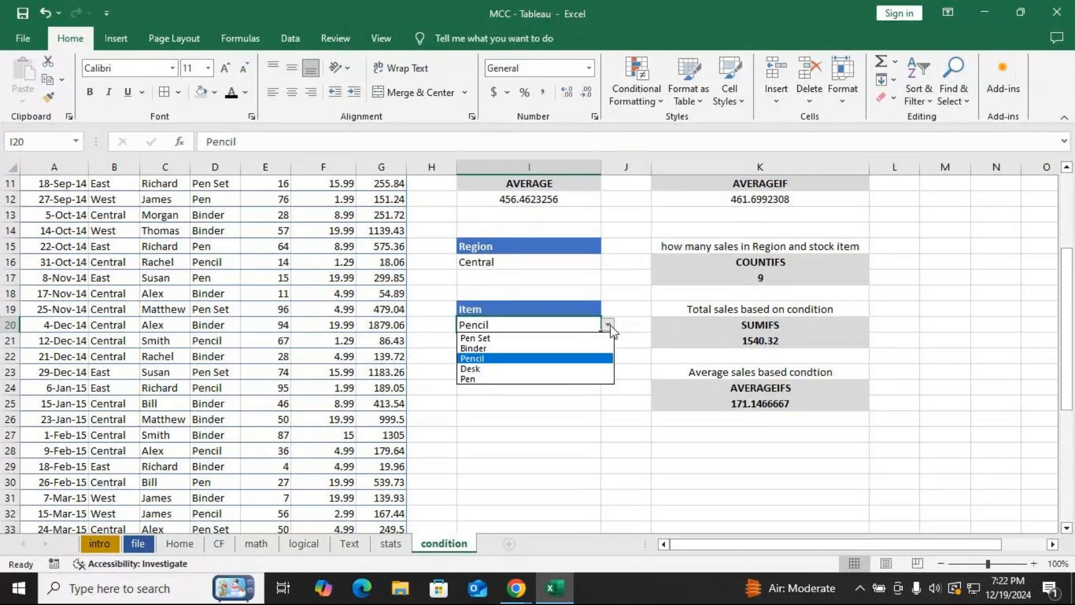
click(504, 379)
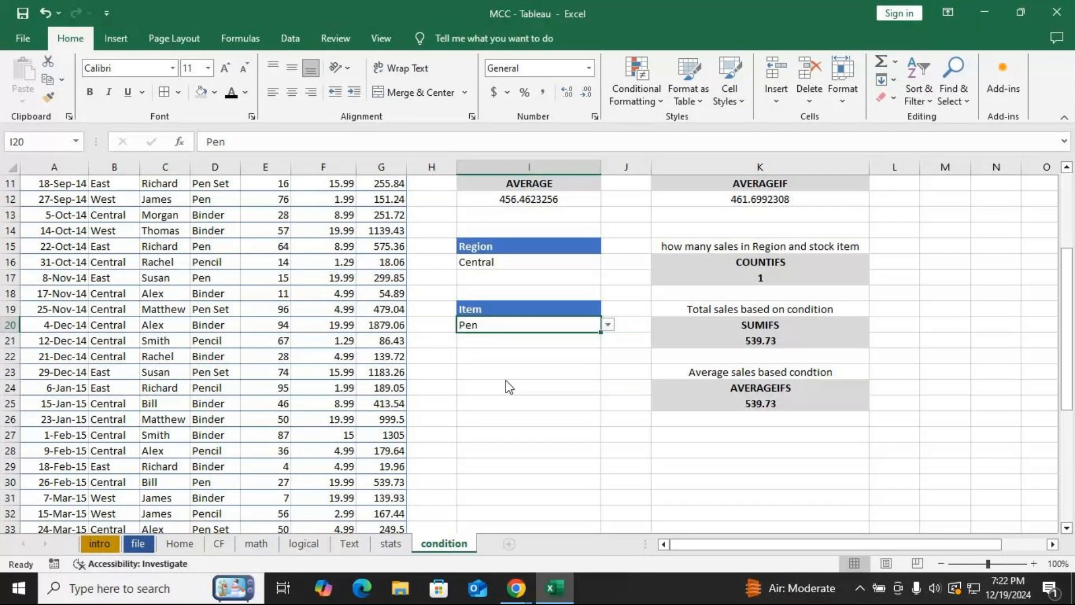
Select East in the Region dropdown in I16.
click(589, 262)
click(608, 262)
click(494, 279)
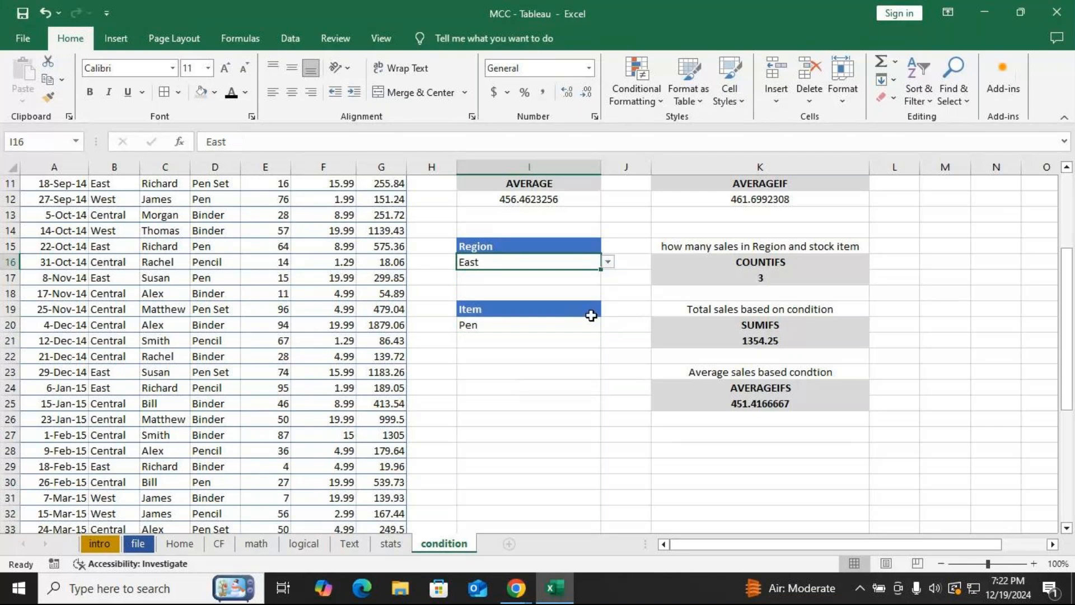
Cycle the Item dropdown in I20 through Pen Set, Binder, Pencil, Desk and back to Pen.
click(597, 325)
click(608, 324)
click(535, 340)
click(609, 325)
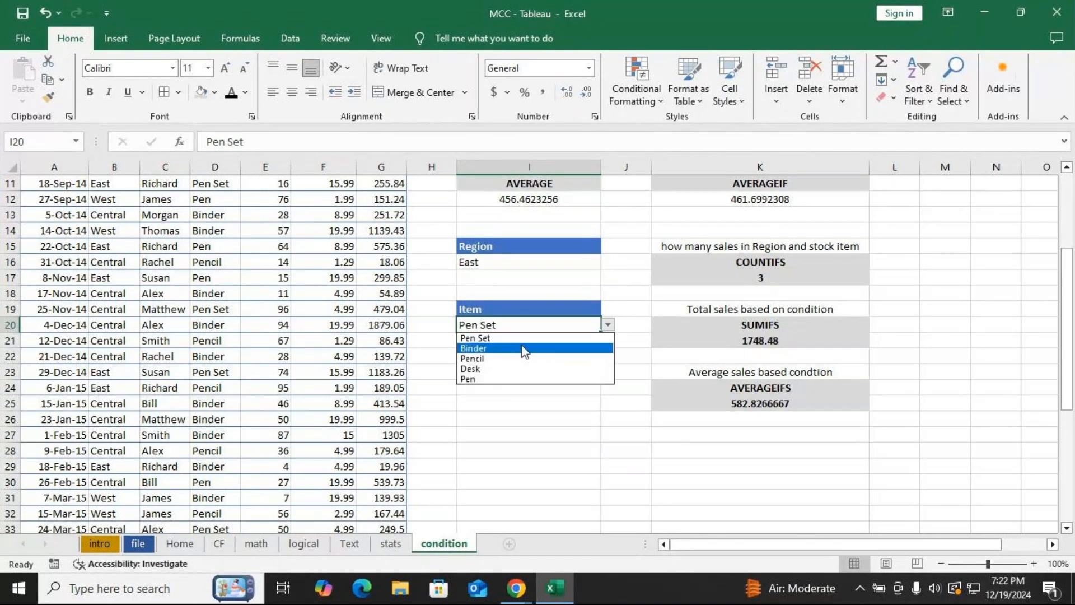
click(523, 349)
click(608, 325)
click(504, 358)
click(609, 325)
click(521, 369)
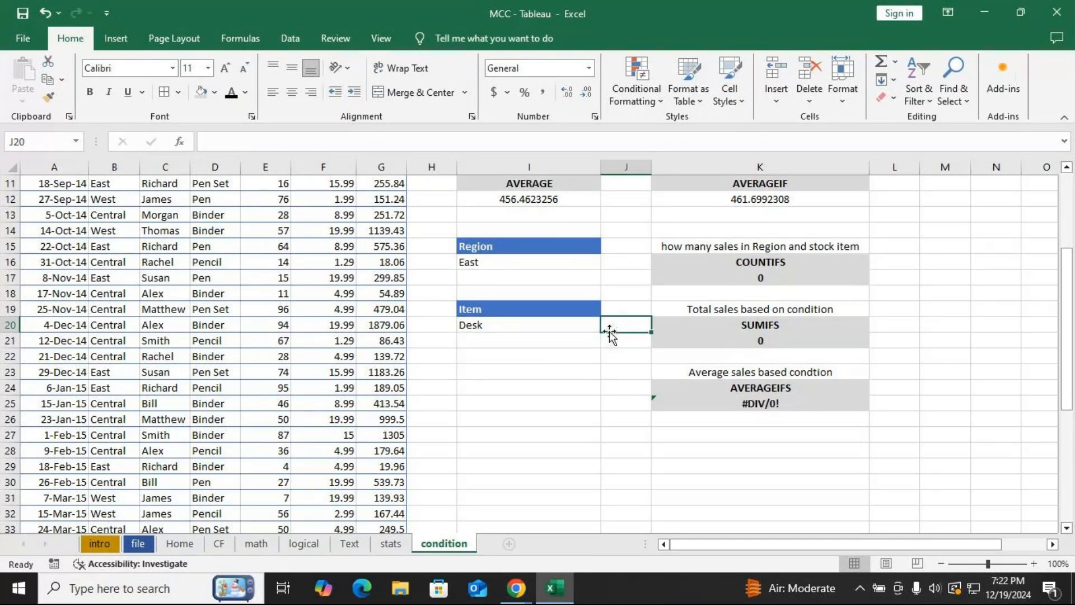
click(534, 378)
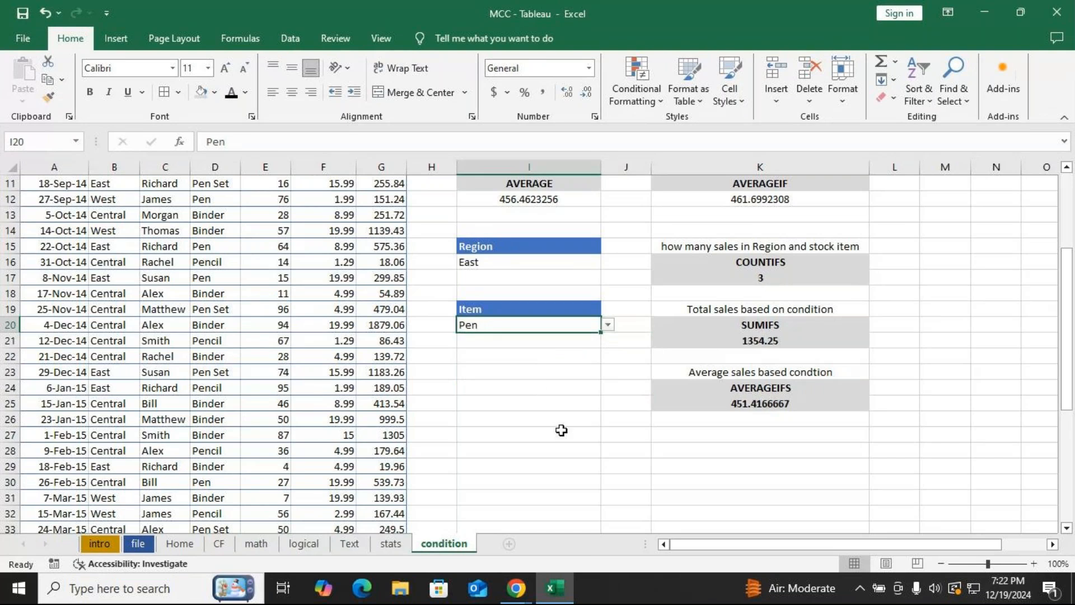
click(534, 380)
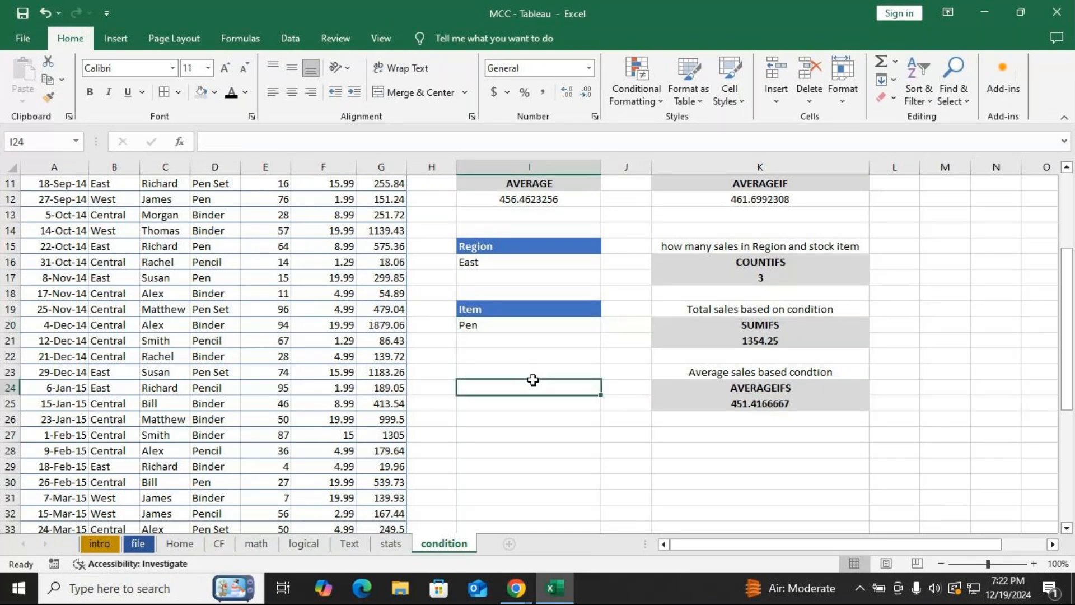
scroll(207, 265, up, 3)
scroll(207, 266, up, 1)
click(492, 511)
scroll(496, 508, down, 2)
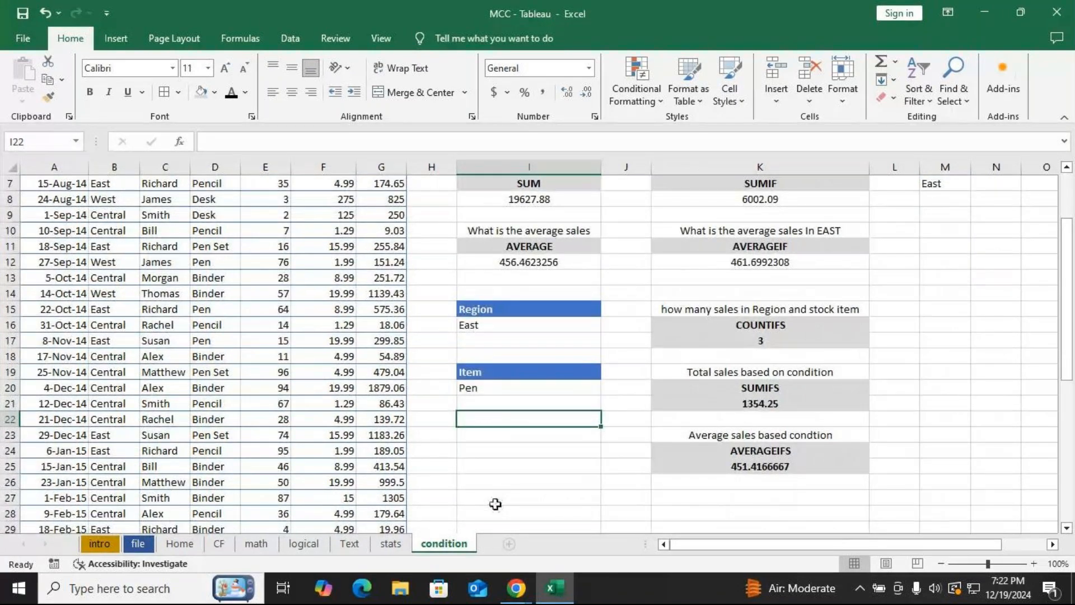
scroll(458, 478, up, 2)
click(165, 167)
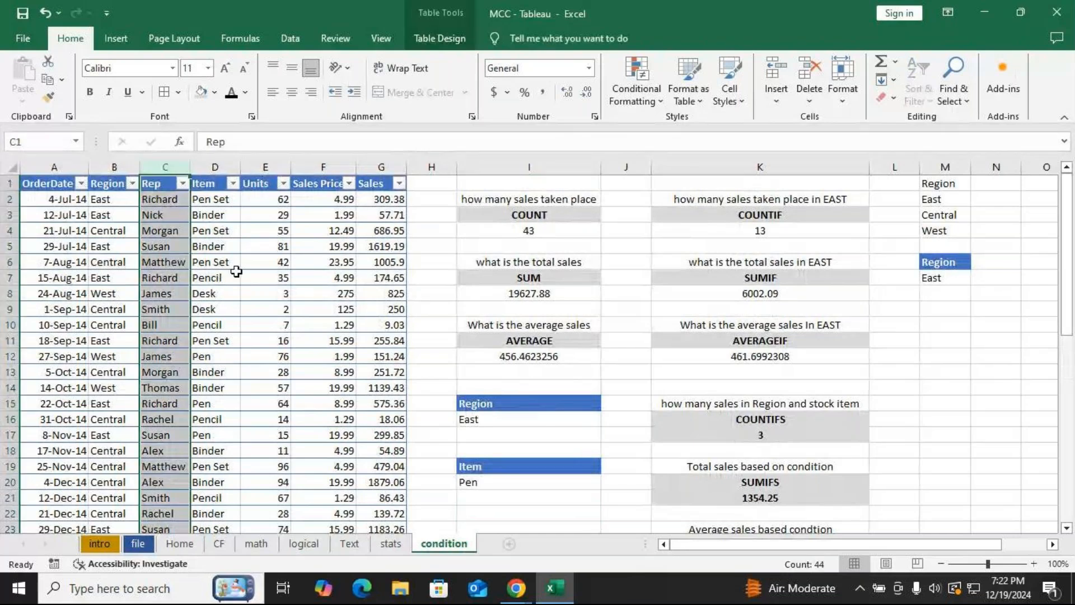
click(517, 511)
scroll(518, 521, down, 1)
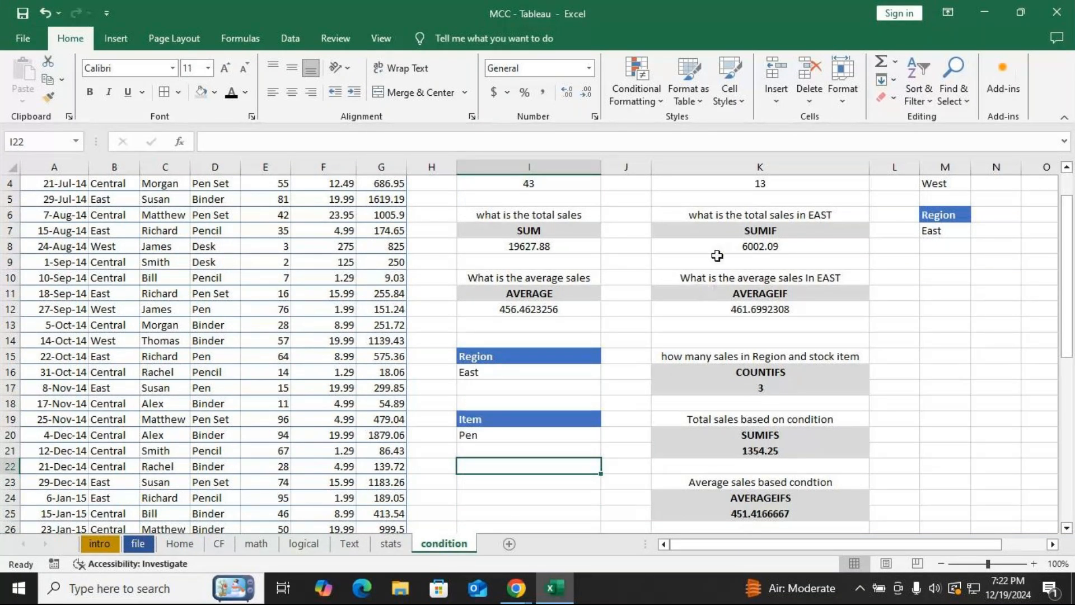
key(alt+Tab)
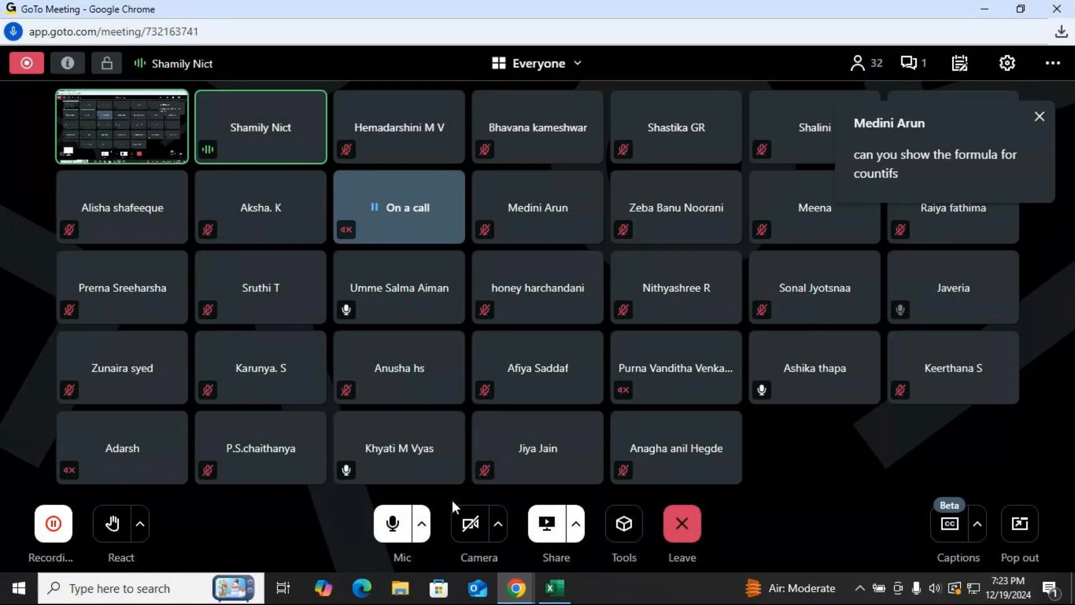
key(alt+Tab)
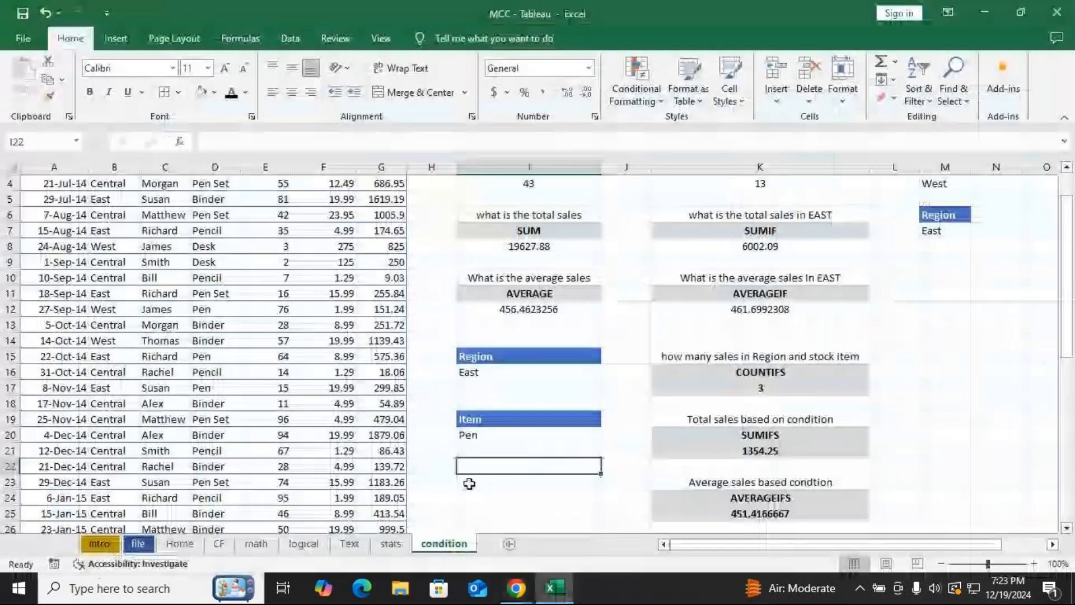
Open the COUNTIFS formula in K17 for editing and step through its criteria range and criteria arguments.
click(770, 391)
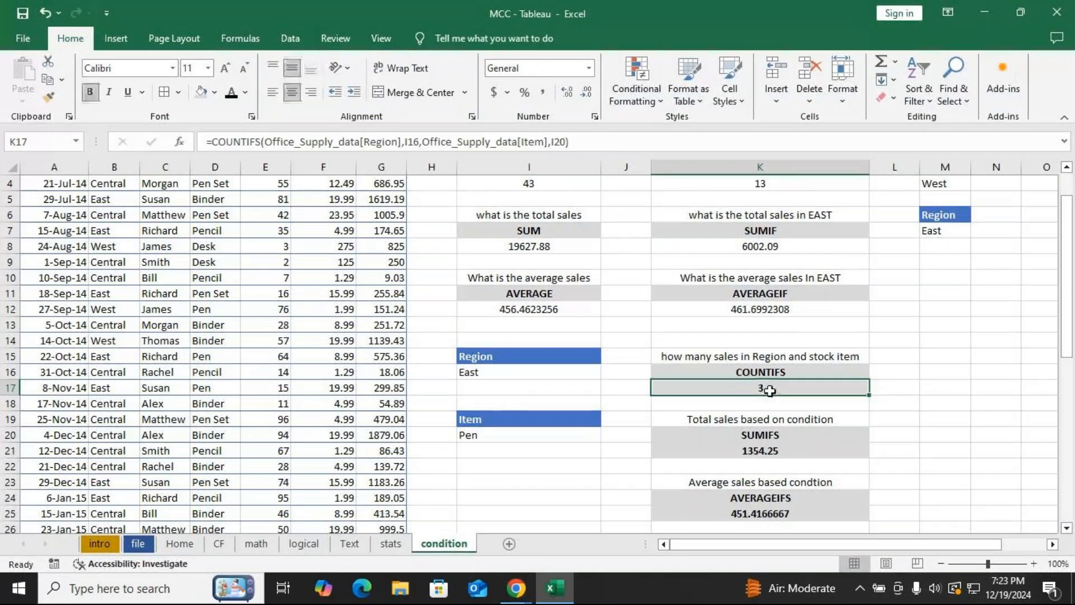
double_click(770, 390)
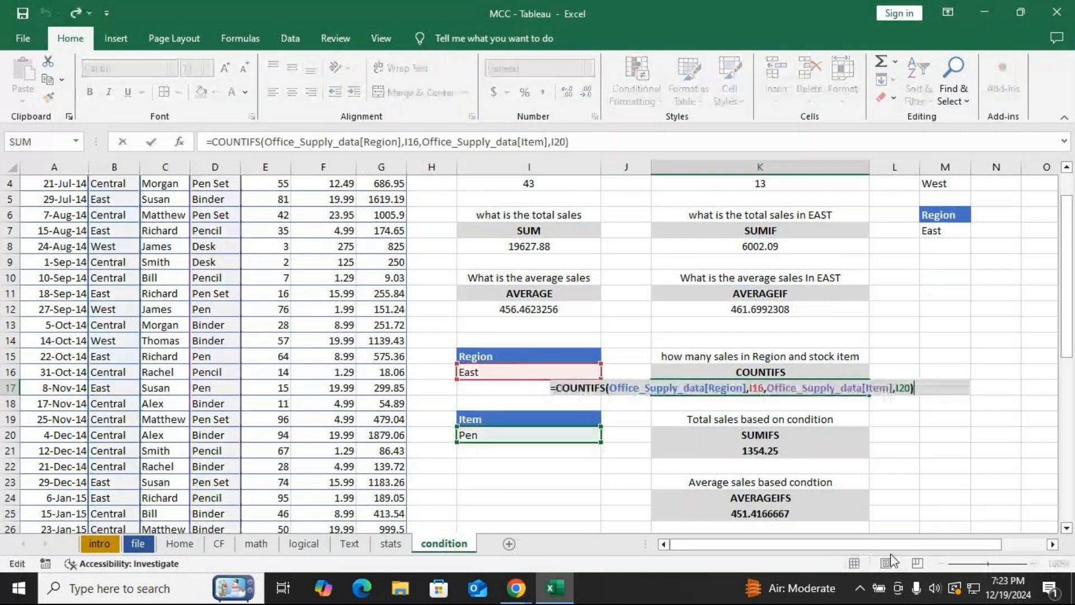
click(632, 392)
click(644, 406)
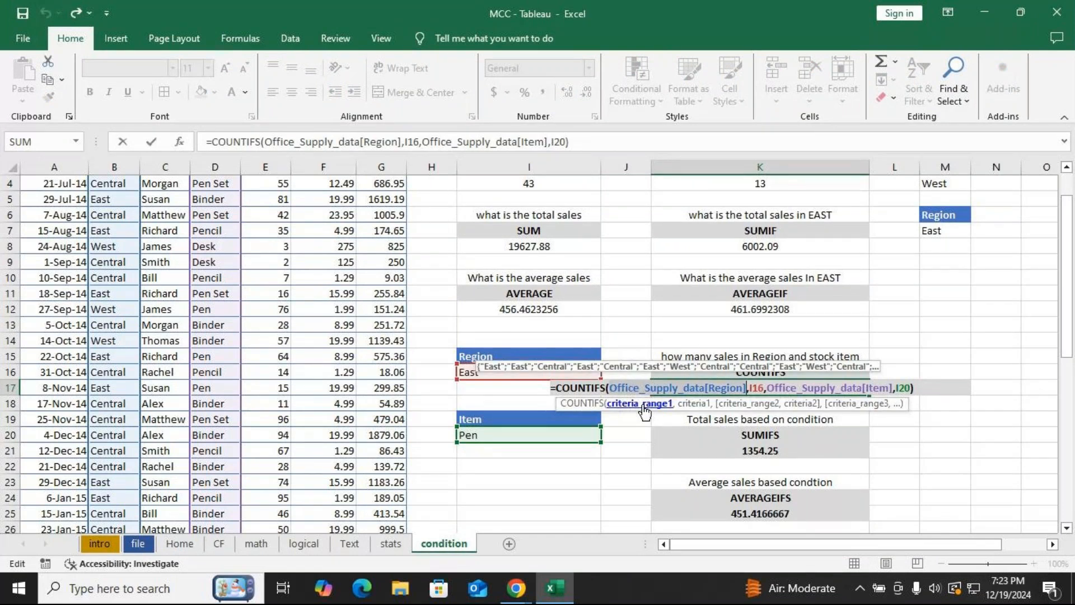
click(700, 405)
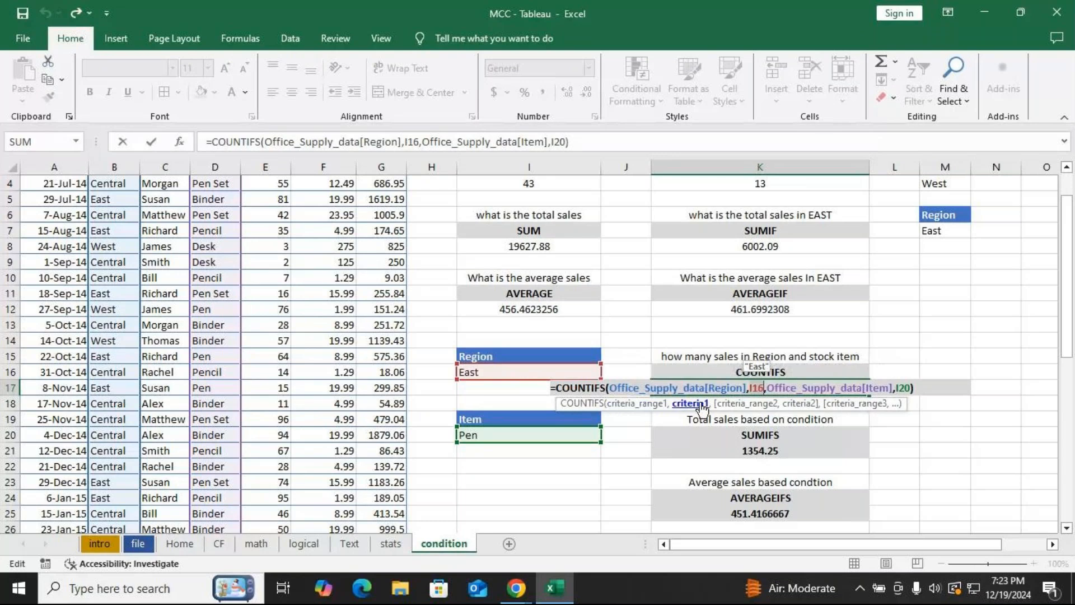
click(753, 405)
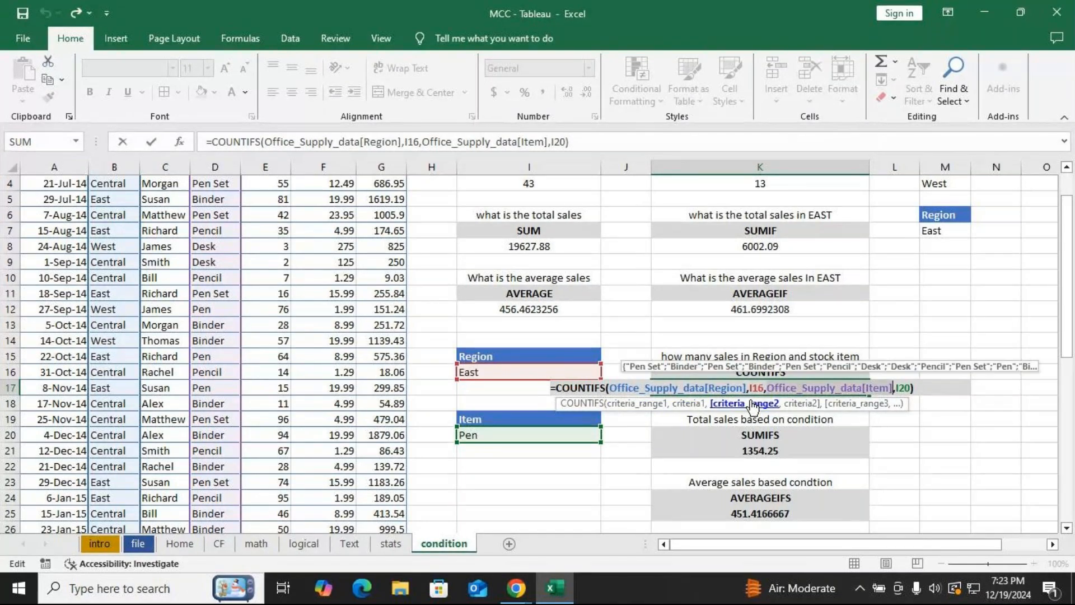
click(813, 406)
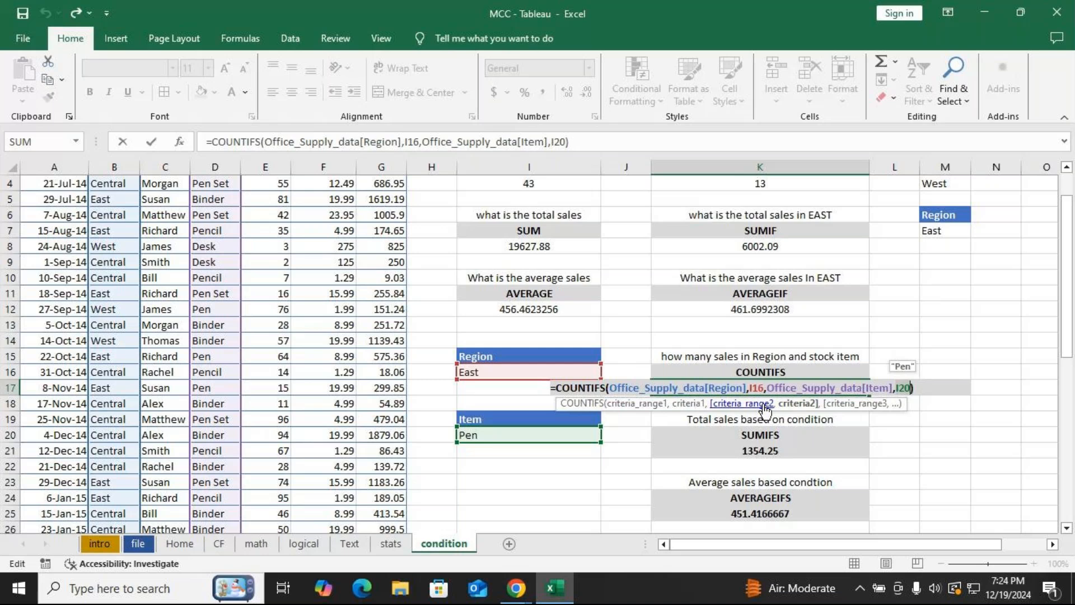
Switch to the GoTo Meeting call, open and close the chat panel, and mute the microphone.
key(alt+Tab)
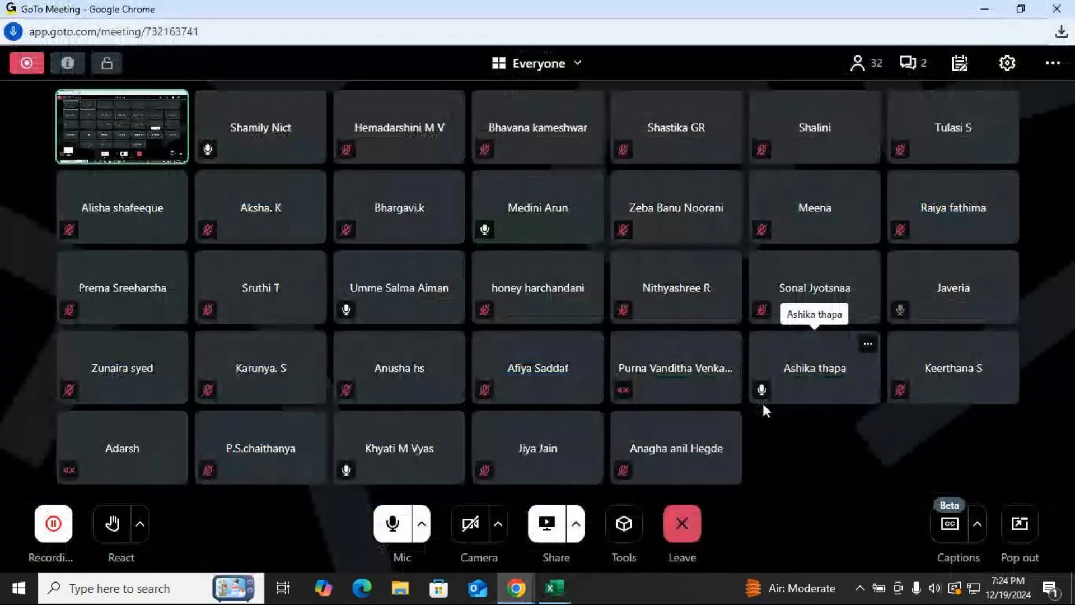
click(912, 64)
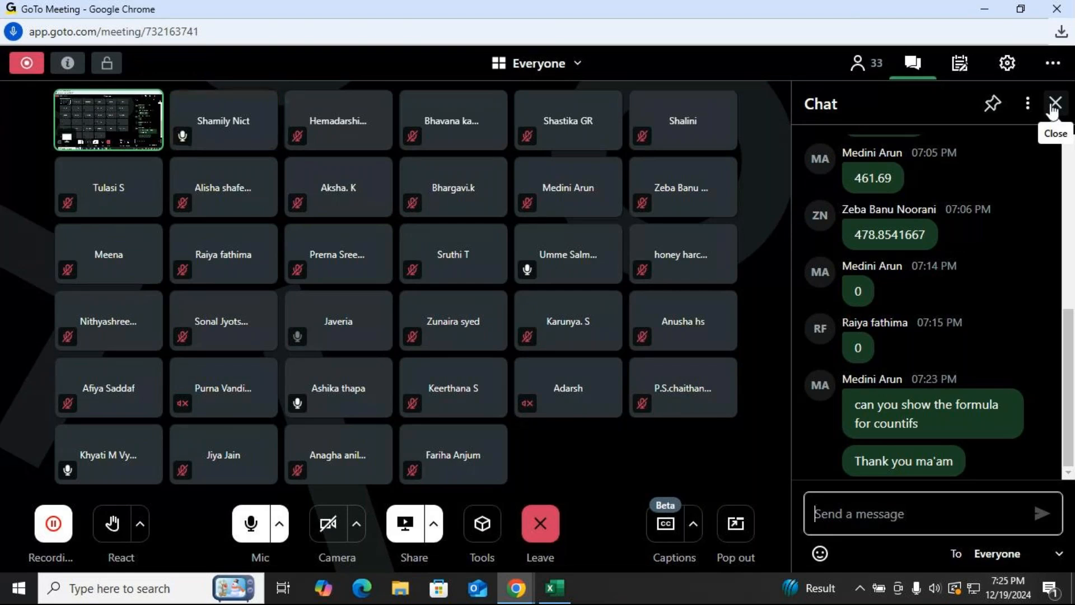
click(1053, 109)
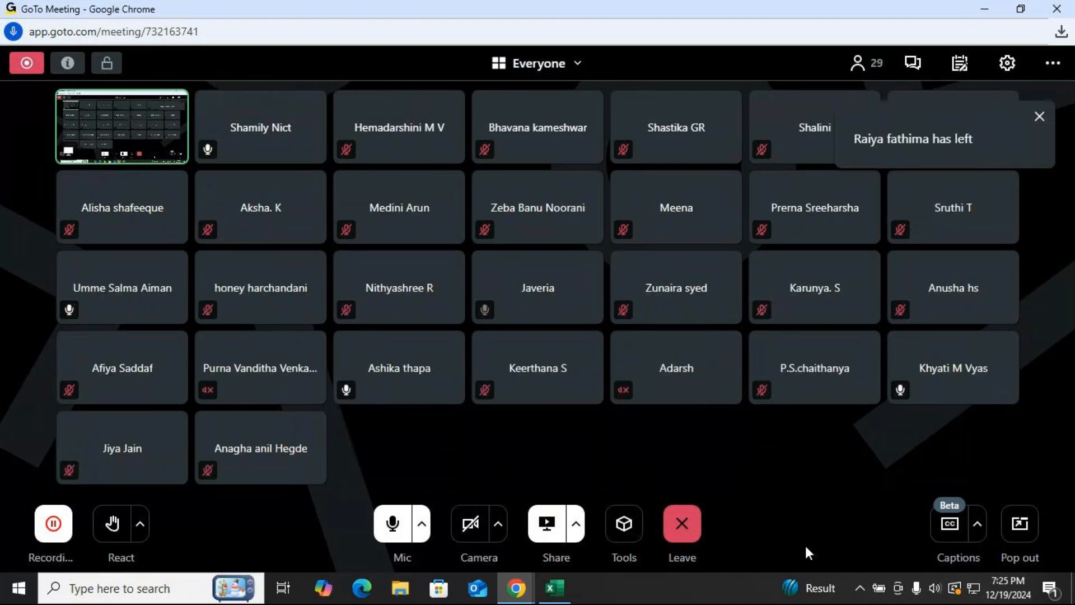
click(394, 527)
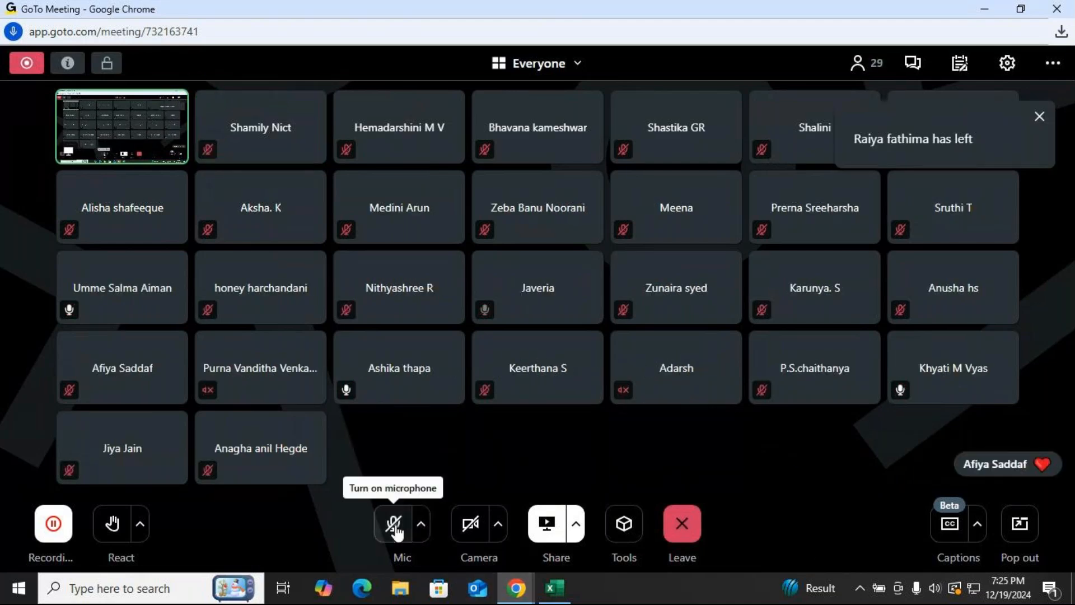